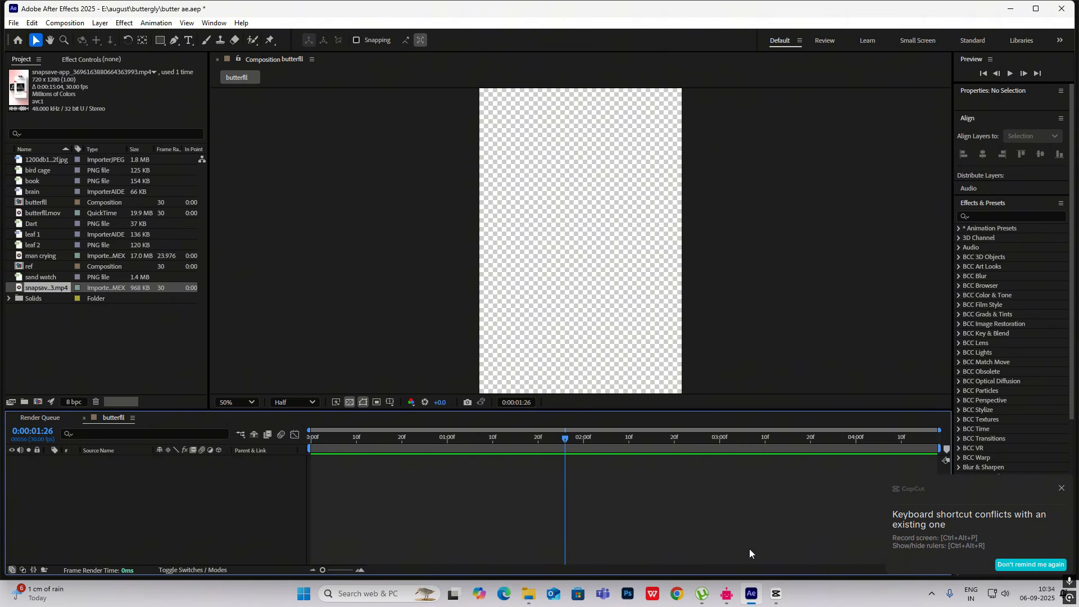
Create a white 720 x 1280 px solid layer as the background of the butterfll composition
key(comma)
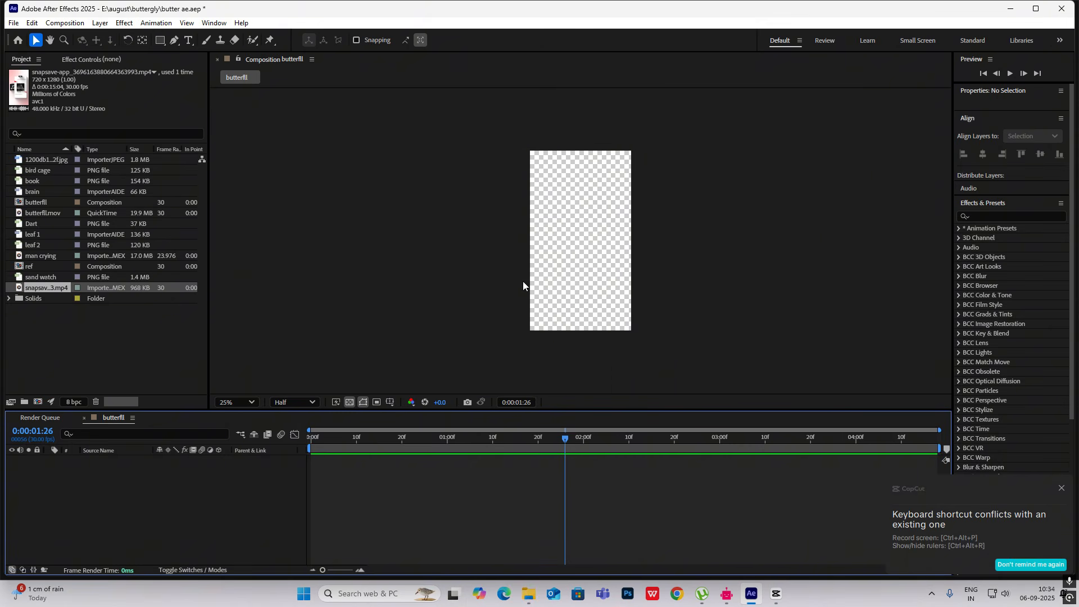
right_click(750, 144)
mouse_move(787, 152)
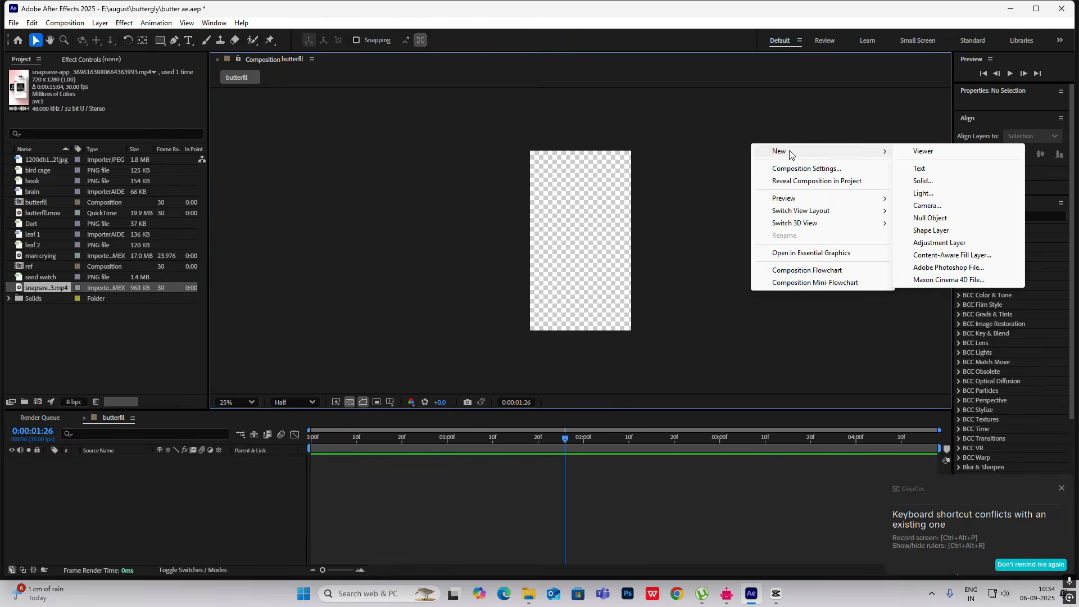
click(919, 181)
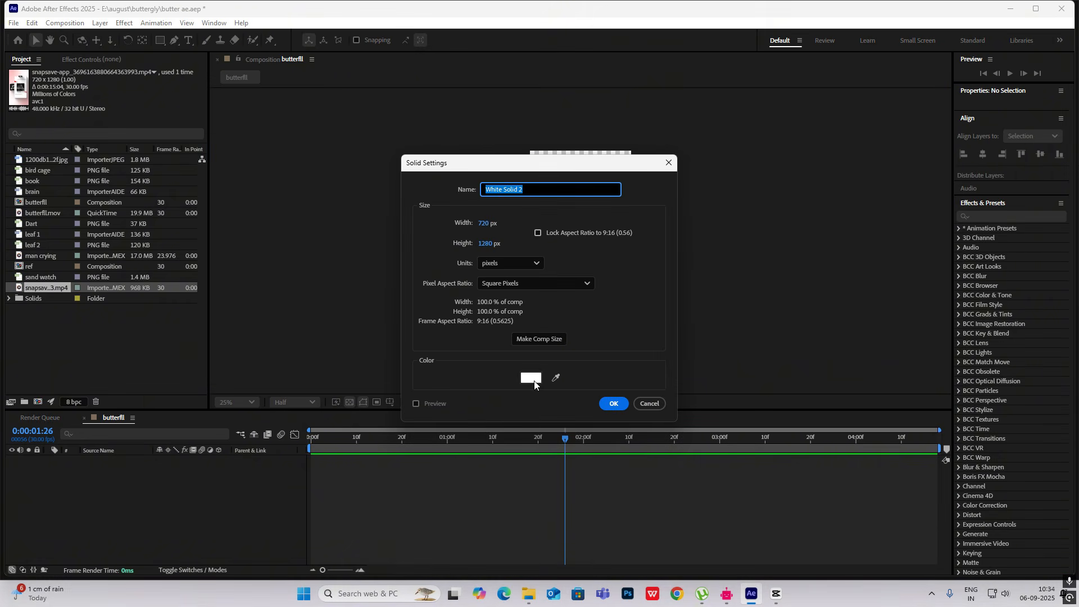
click(612, 404)
click(736, 184)
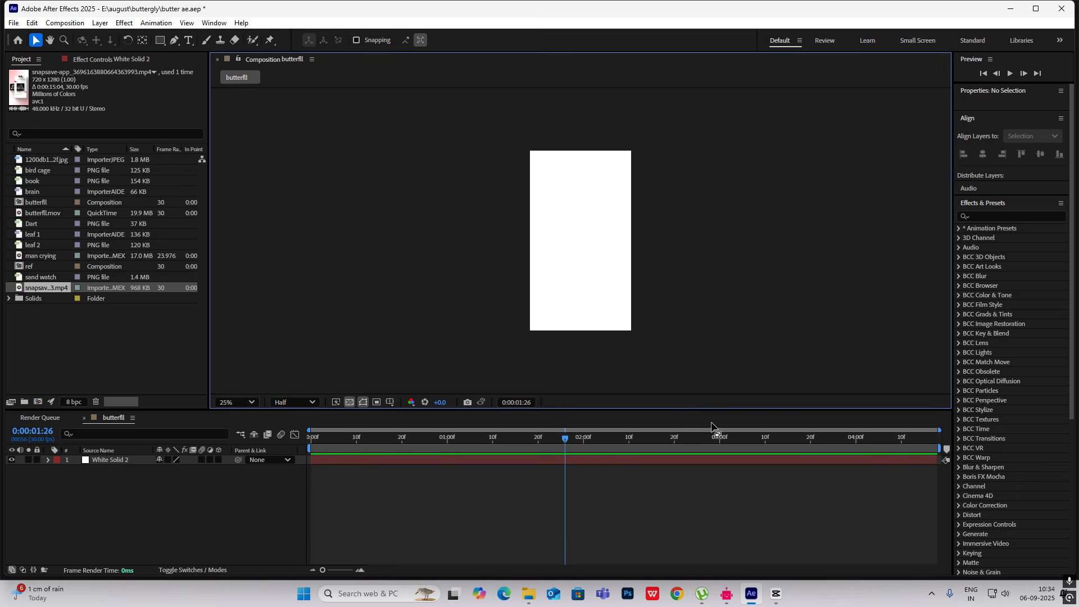
Switch to CapCut, examine the reference video's card layout at 00:00:00:18, and return to After Effects
click(776, 594)
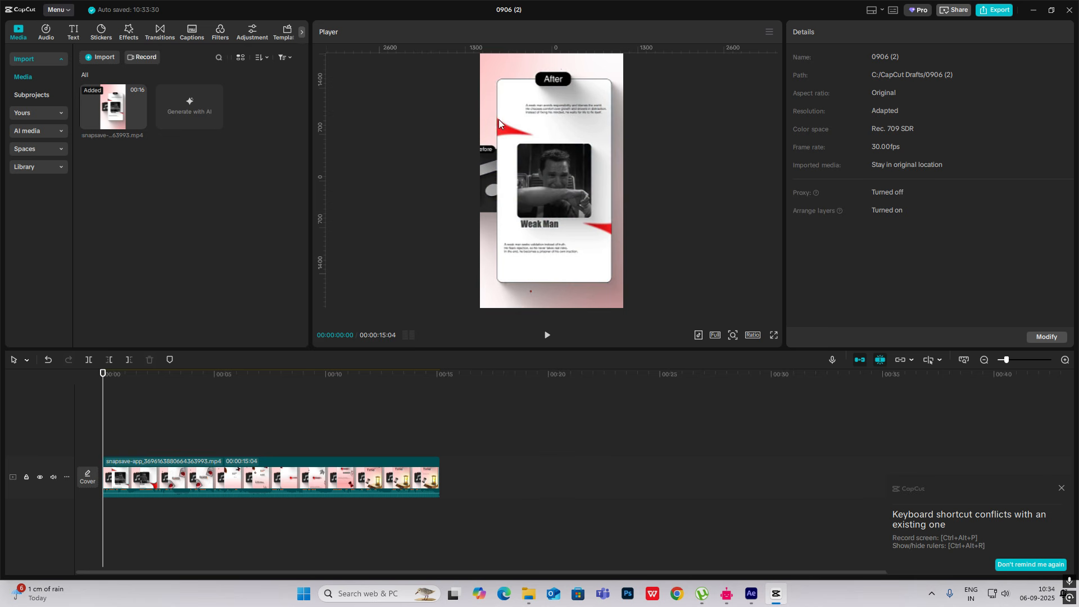
mouse_move(104, 426)
mouse_down()
mouse_move(135, 425)
mouse_move(116, 426)
mouse_up()
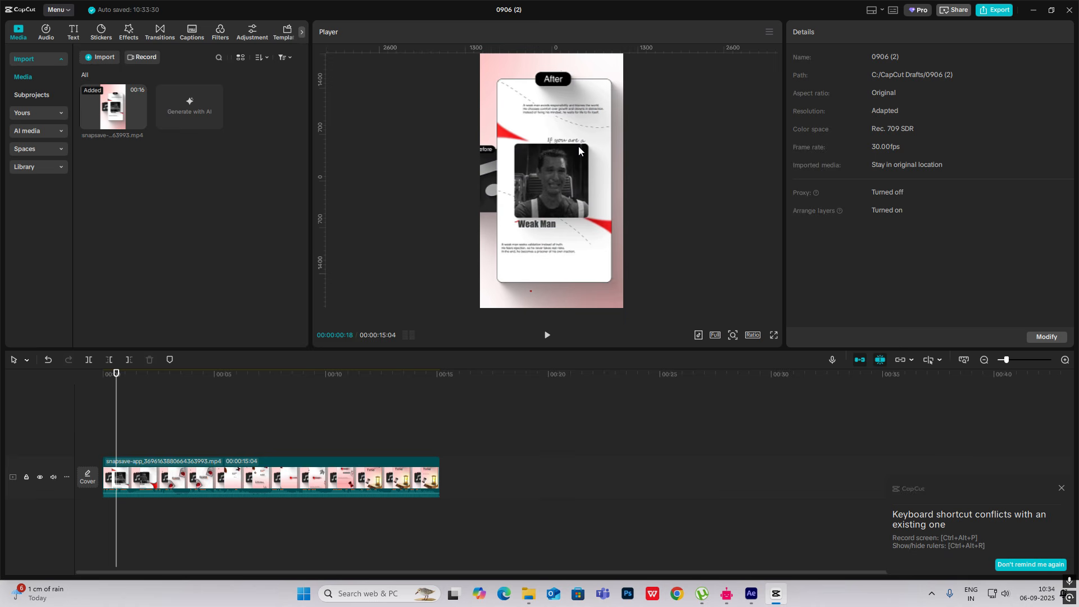
click(751, 593)
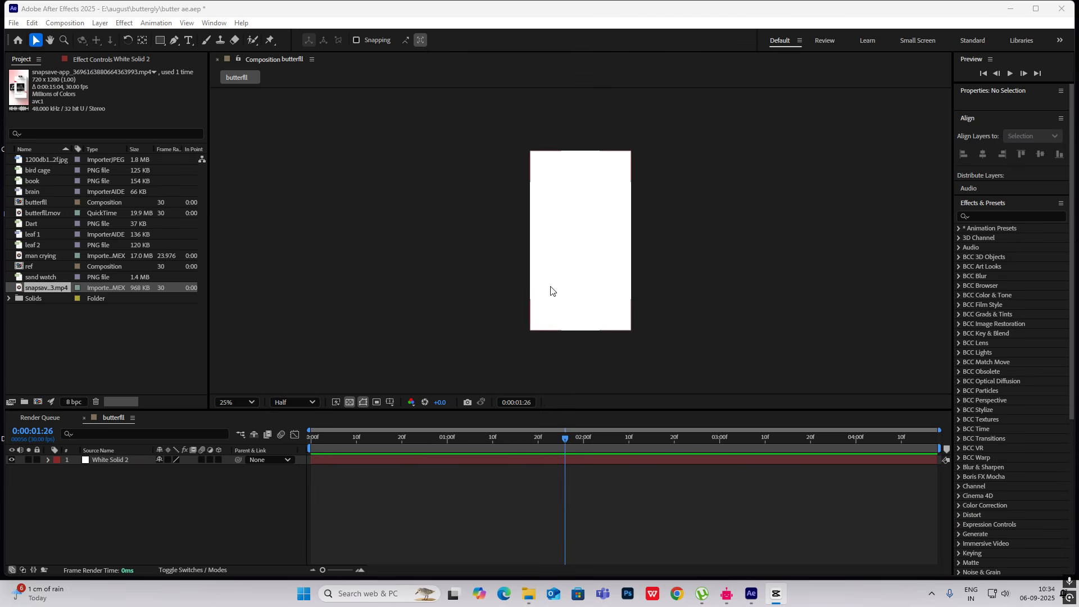
Add the man crying footage above the white solid and move the current time to 0:00:00:15
key(period)
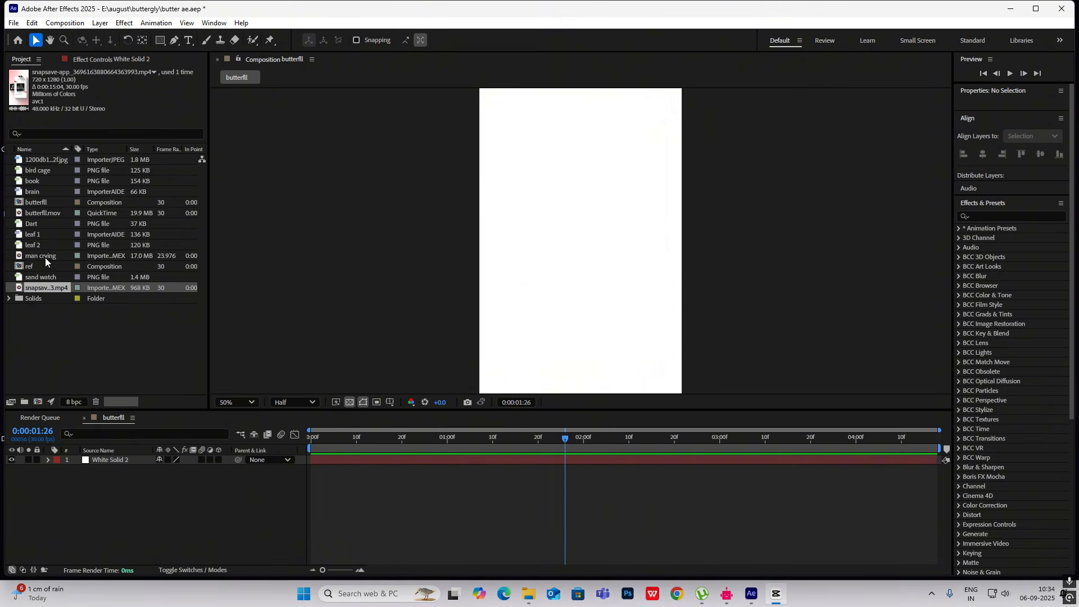
drag(45, 257, 116, 456)
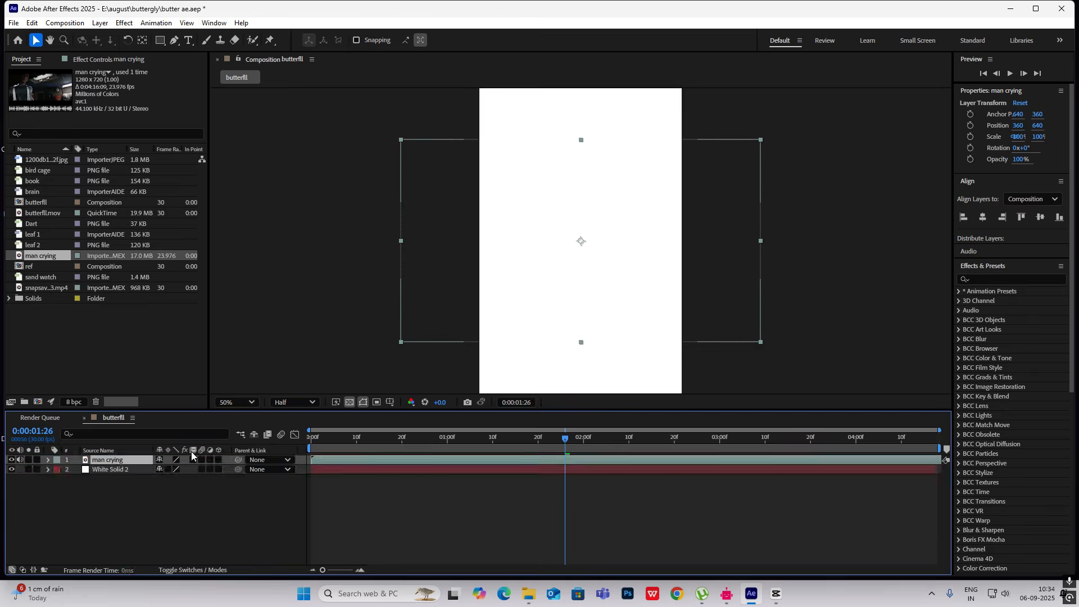
scroll(593, 226, down, 2)
click(568, 440)
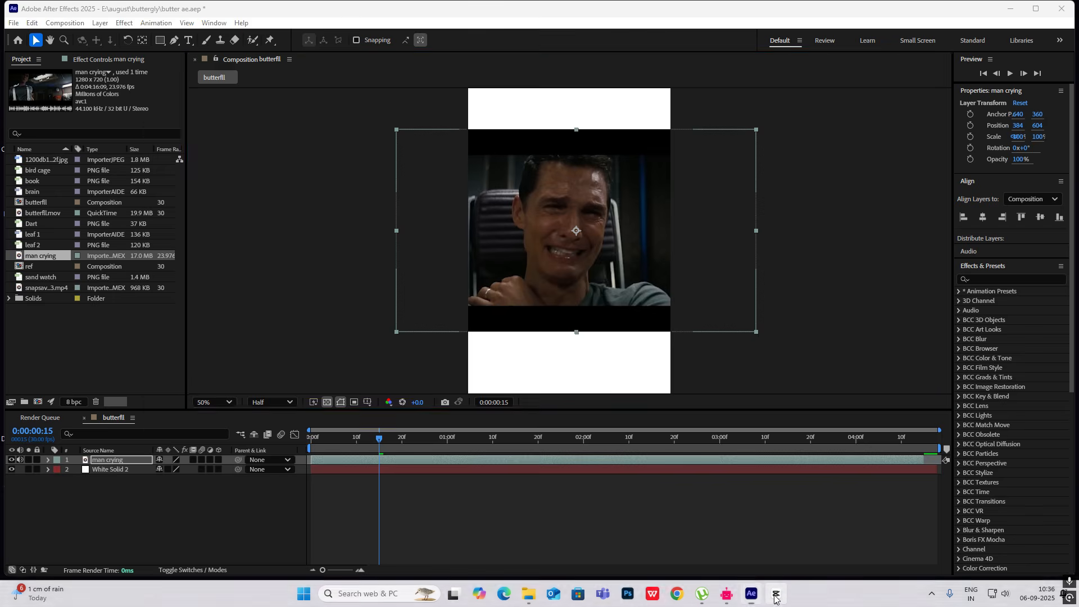
Consult the CapCut reference and mask the man crying clip with a rounded rectangle around the man
click(776, 594)
click(776, 594)
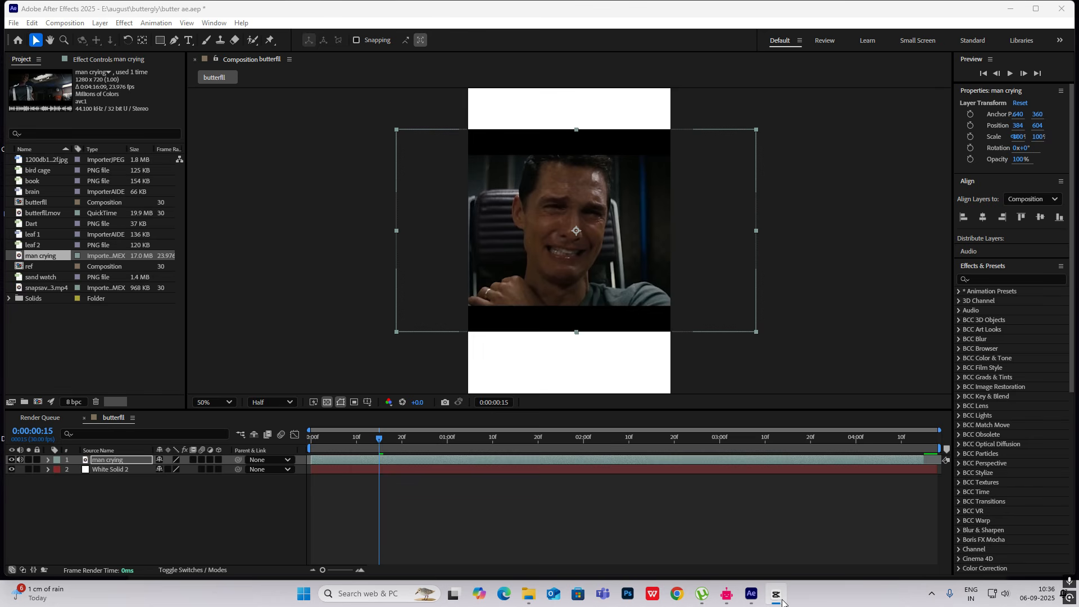
drag(160, 42, 228, 53)
drag(479, 145, 649, 306)
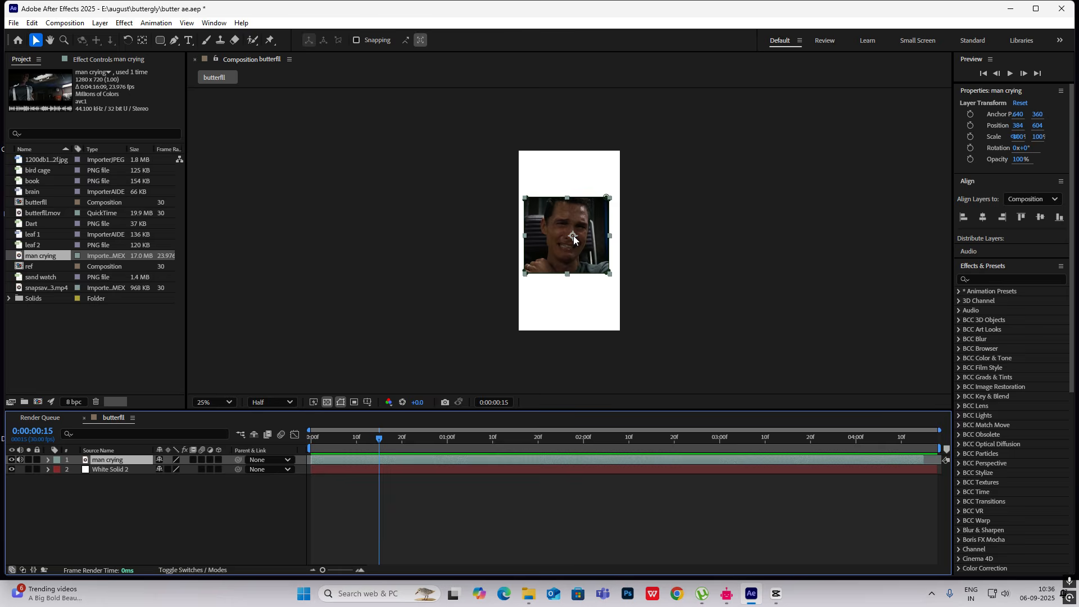
Center the clip's anchor point on its masked area and move the clip to about 360, 613
key(ctrl+alt+Home)
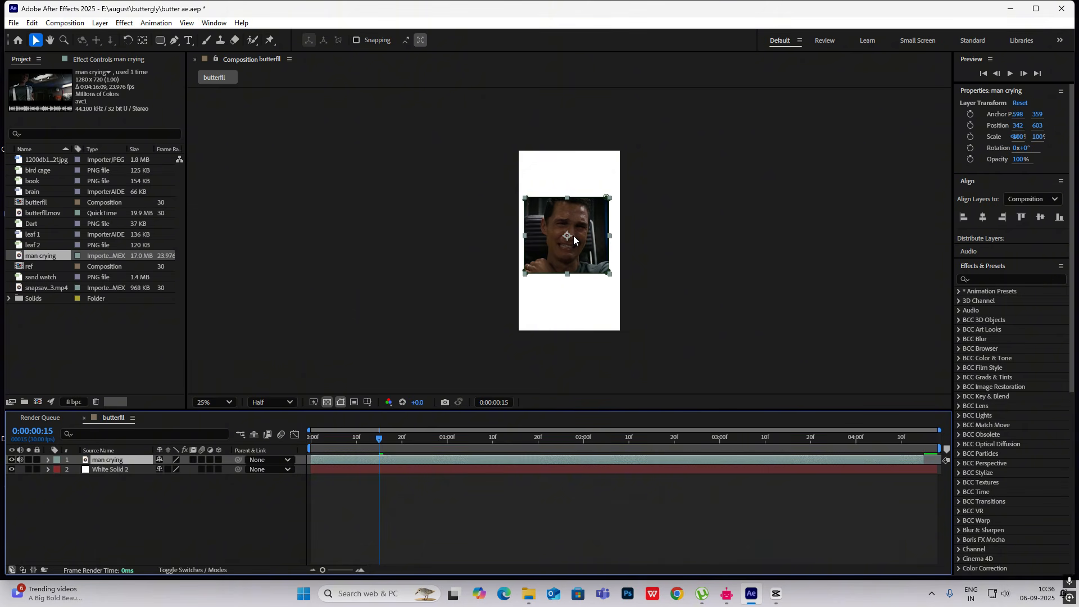
scroll(574, 240, up, 2)
drag(573, 235, 579, 238)
Set the man crying layer's scale to 83%
key(s)
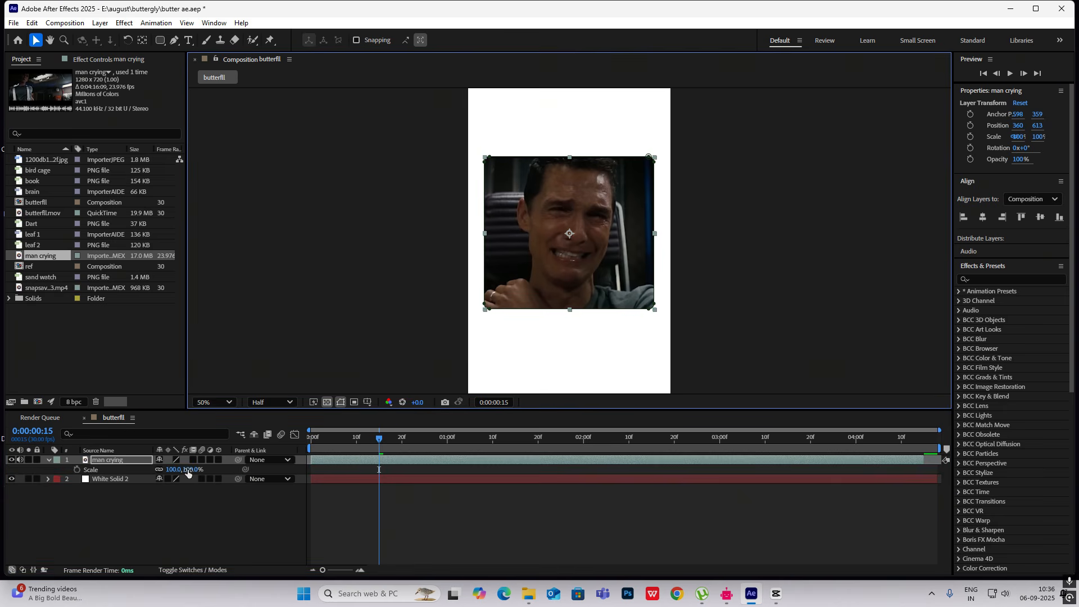
click(201, 473)
drag(194, 470, 183, 471)
scroll(522, 272, down, 2)
click(691, 259)
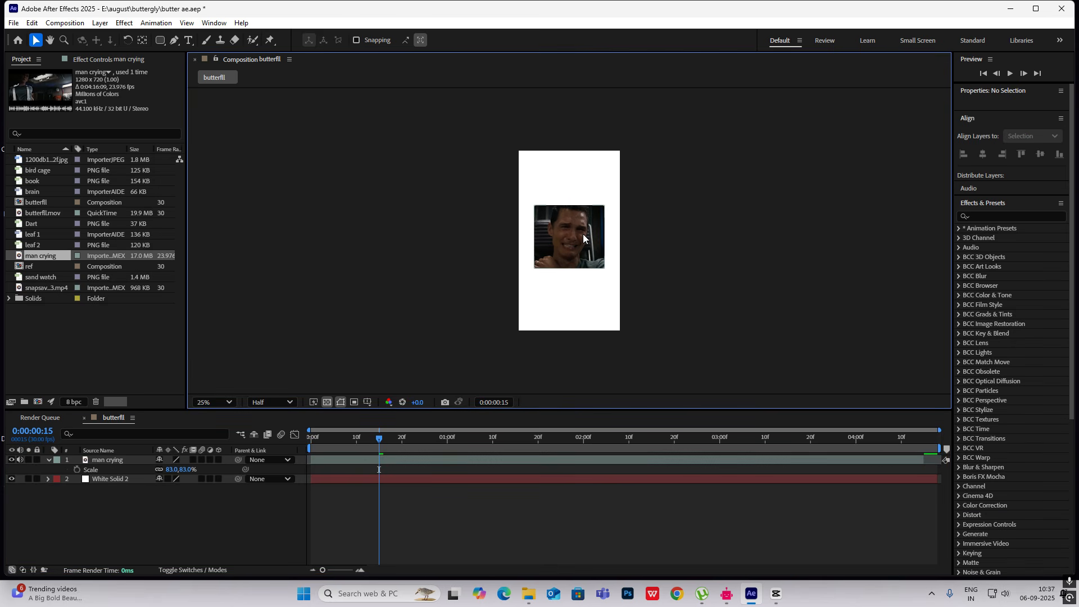
Apply the Color Correction Tint effect to the man crying clip to make it black and white
click(985, 216)
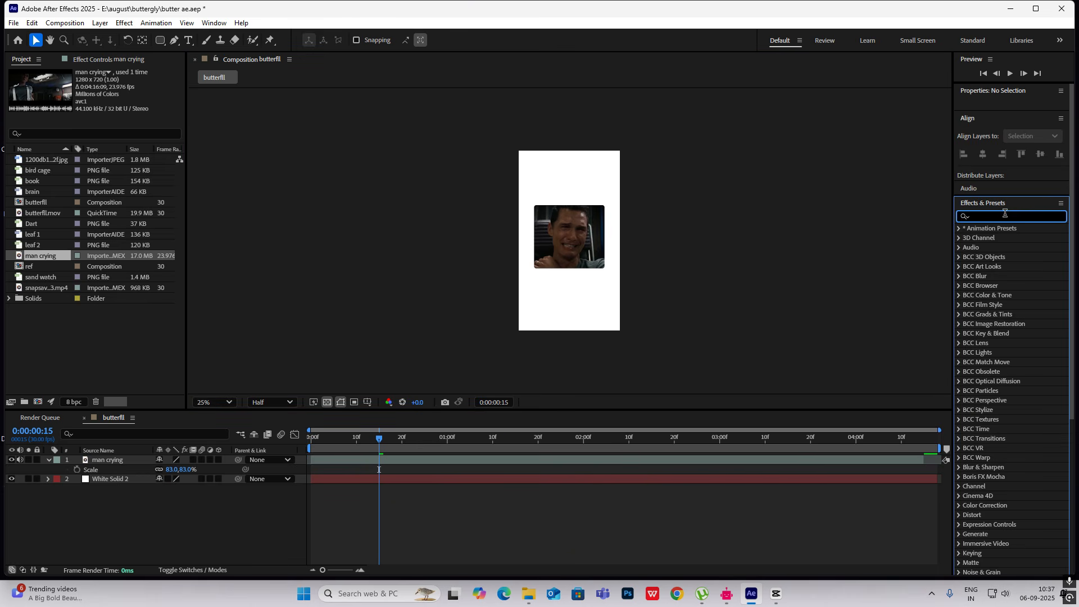
text(tint)
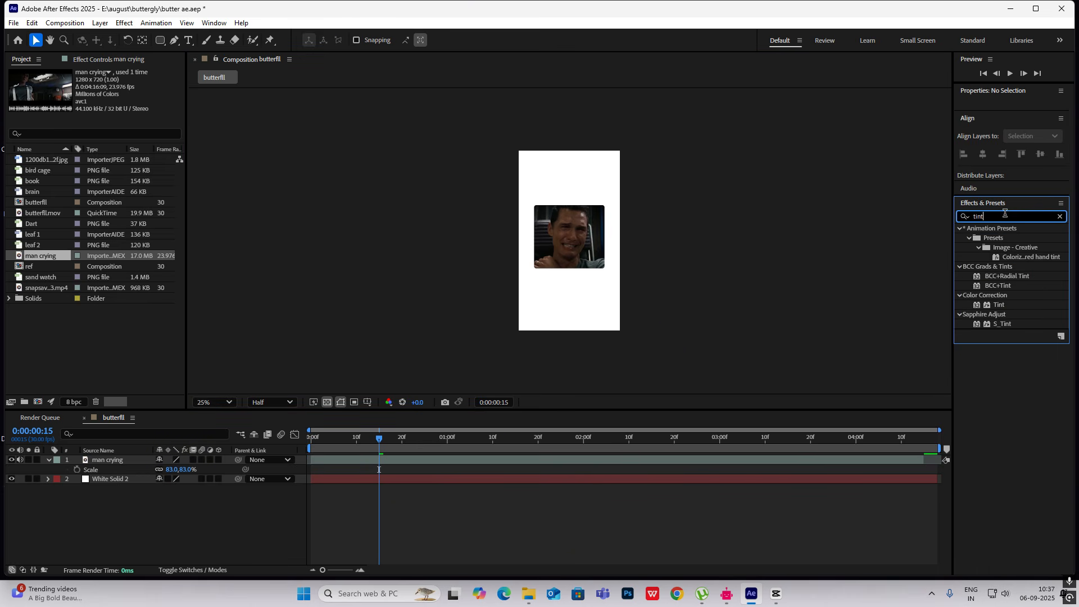
drag(995, 306, 569, 234)
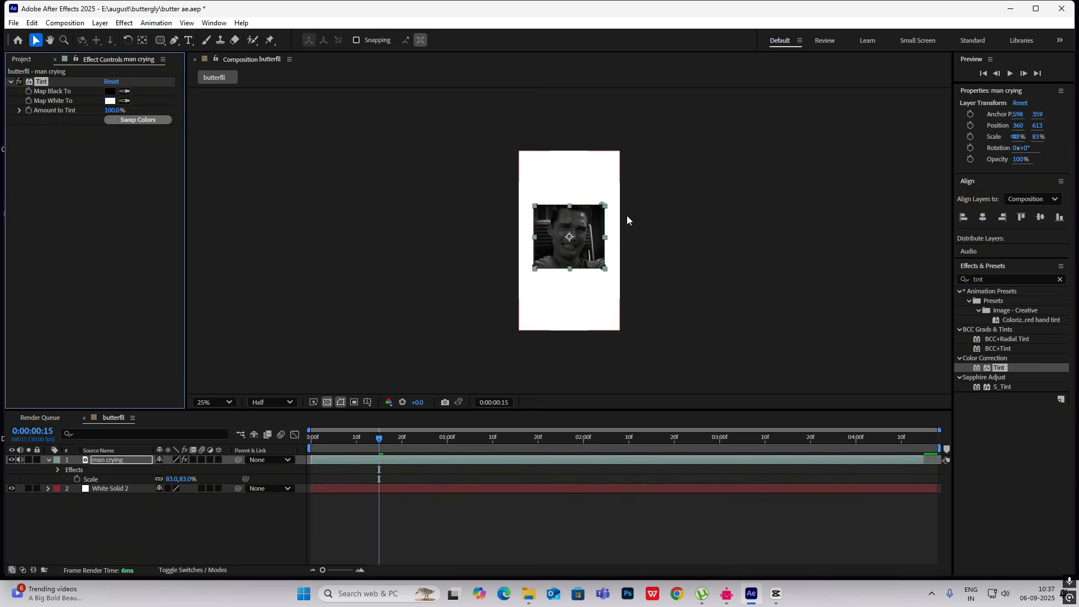
Check the CapCut reference and add the text "if you are a" at 10% scale above the man's picture
click(778, 596)
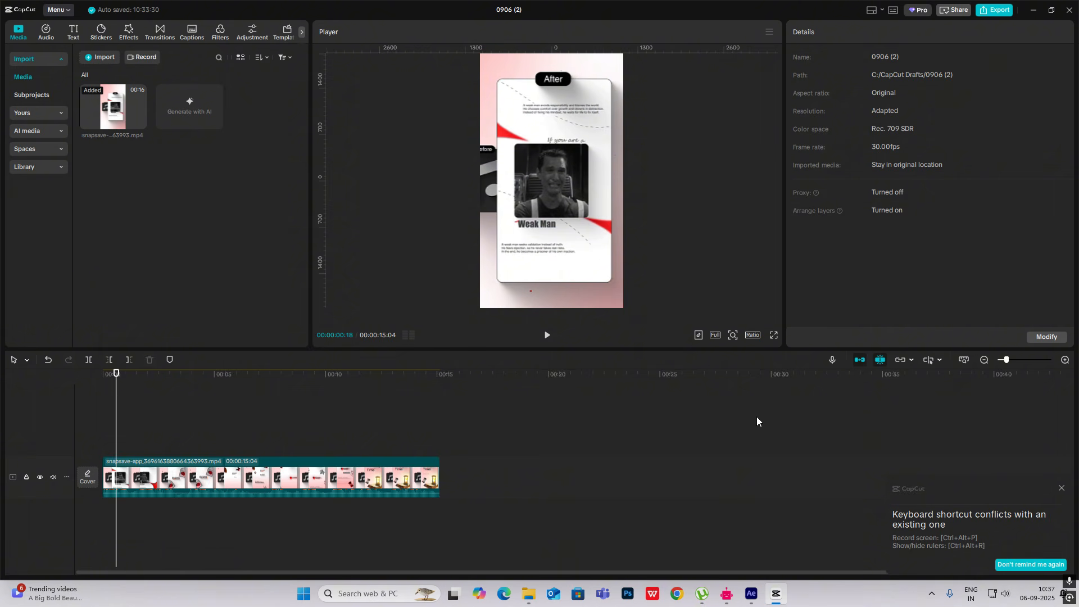
click(777, 597)
right_click(174, 518)
mouse_move(212, 380)
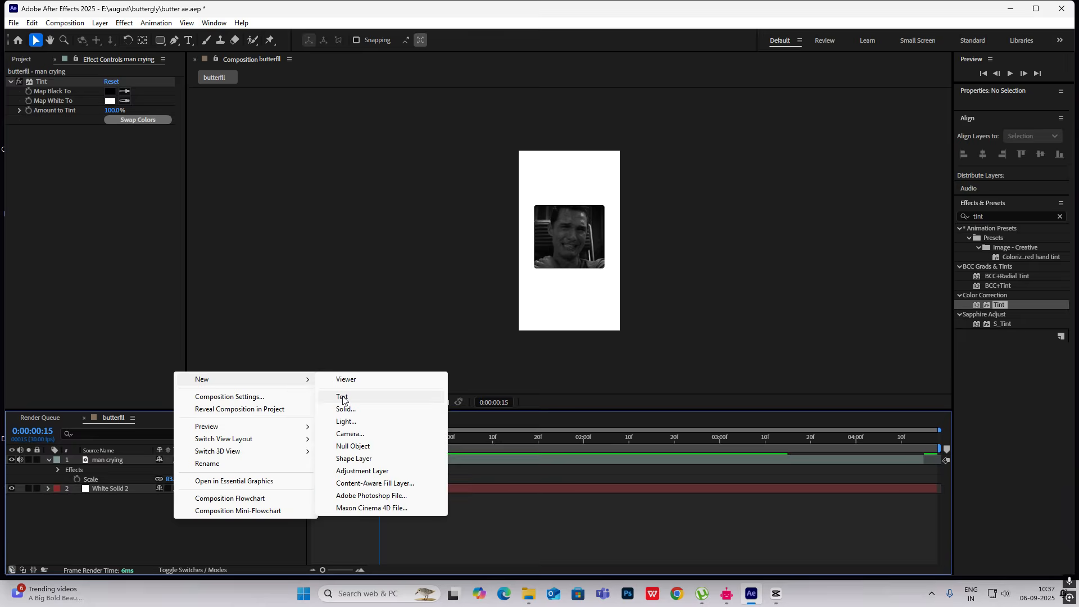
click(343, 399)
text(if)
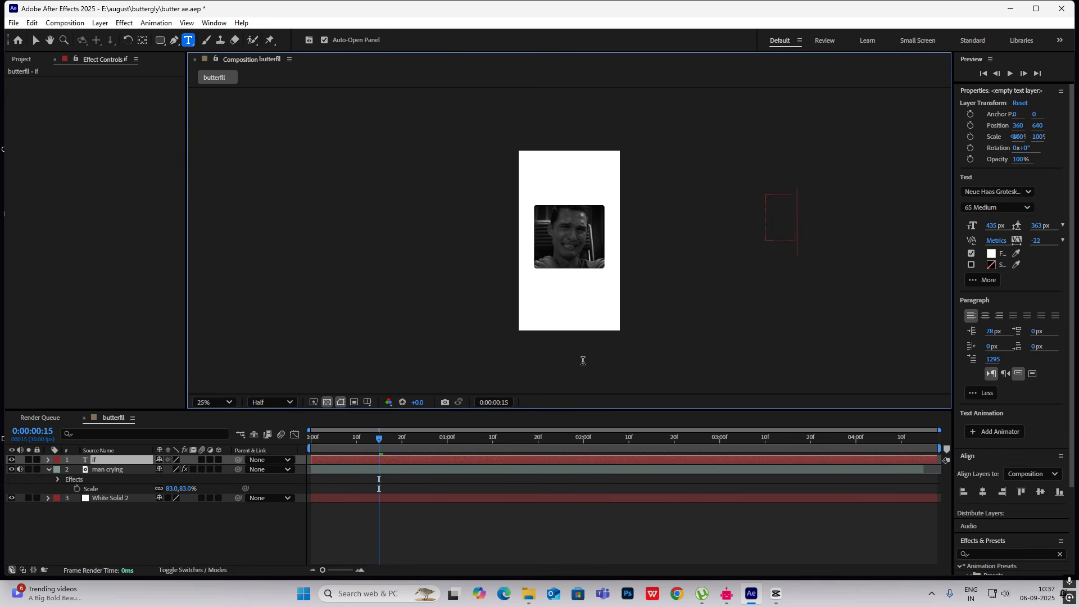
text( you are a)
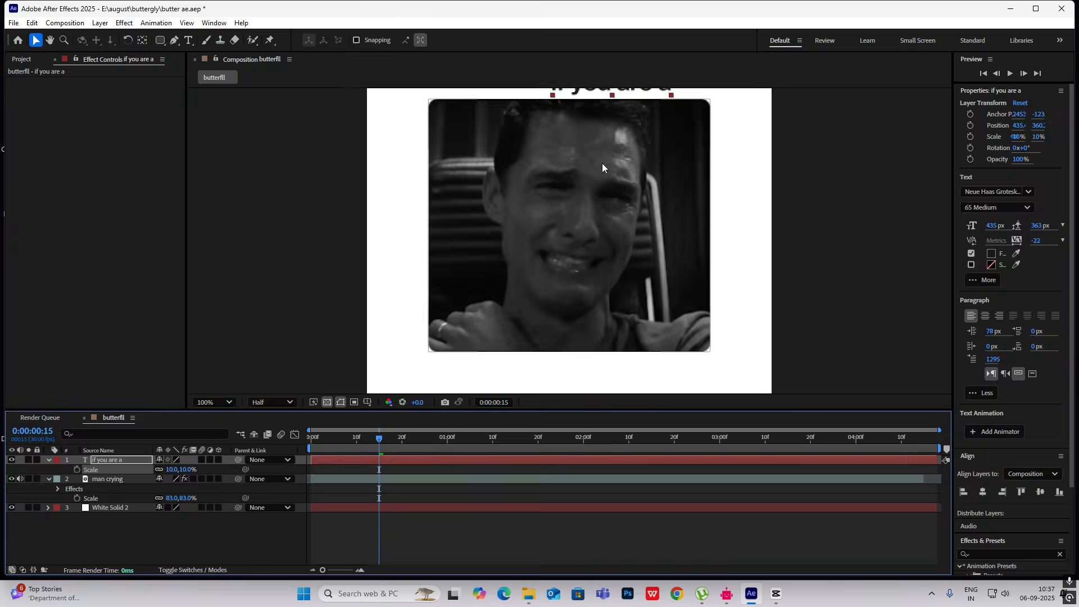
Duplicate the "if you are a" text, place the copy below the picture, and change its wording to "WEAK MAN"
key(ctrl+d)
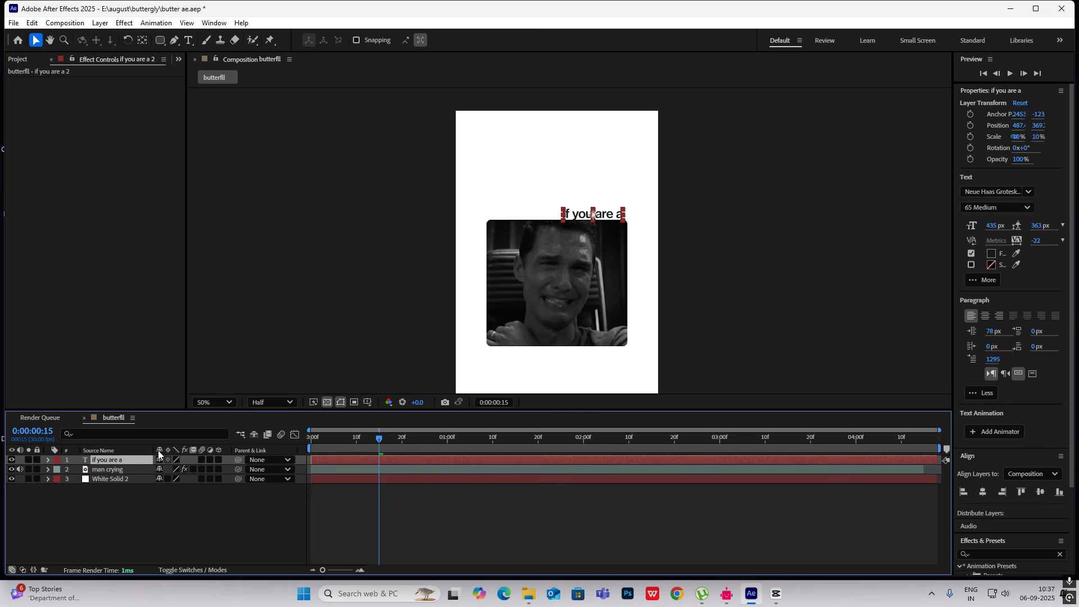
drag(591, 218, 522, 358)
key(Return)
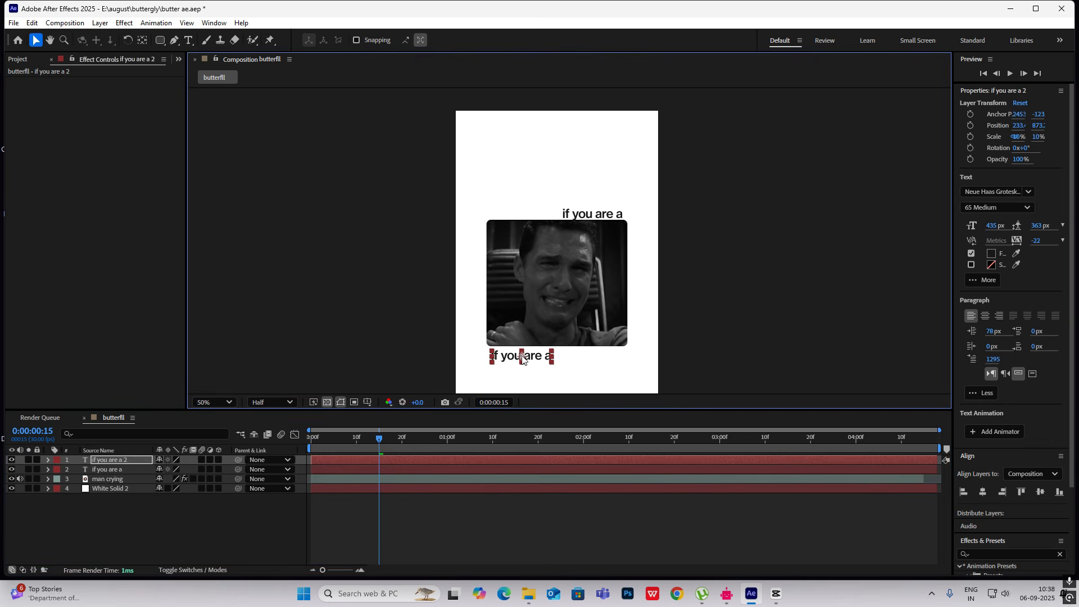
double_click(110, 459)
text(WEAK)
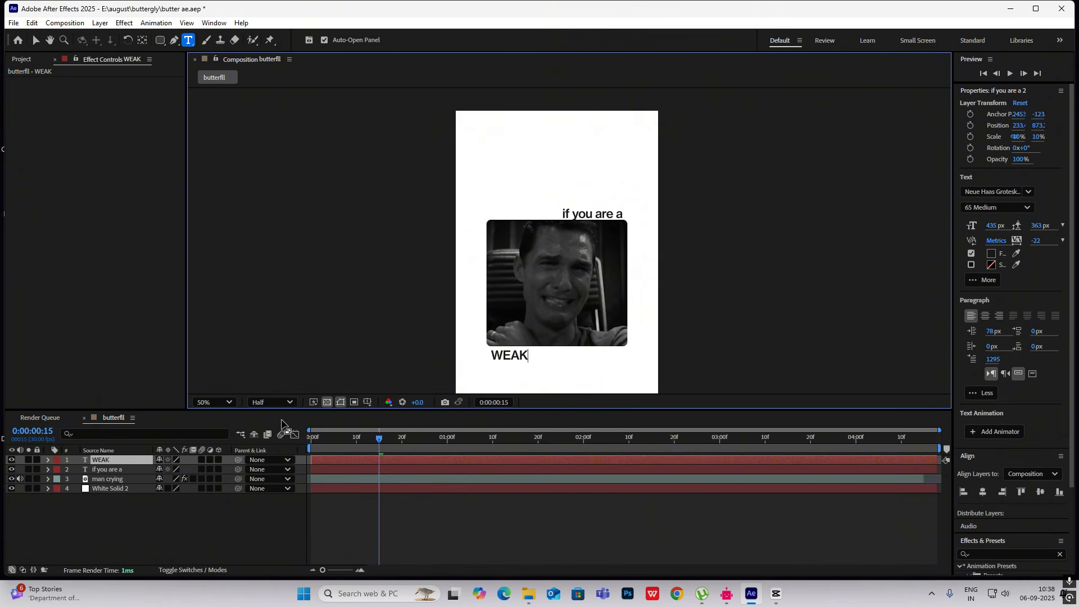
text( MAN)
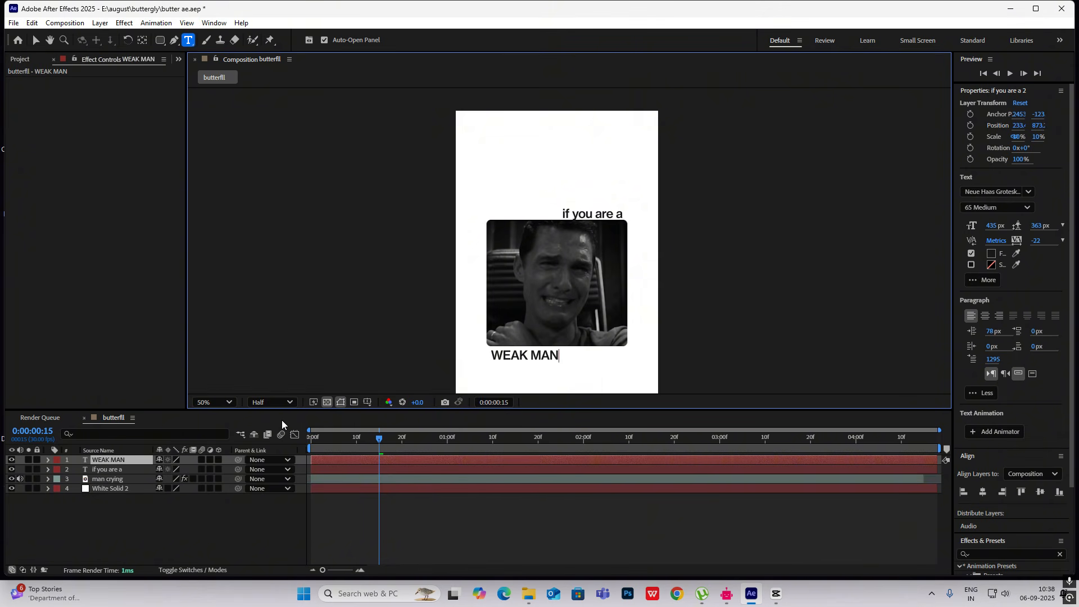
Set the "WEAK MAN" text to the 75 Bold style and scale it to 13%
click(992, 208)
click(992, 276)
key(Caps_Lock)
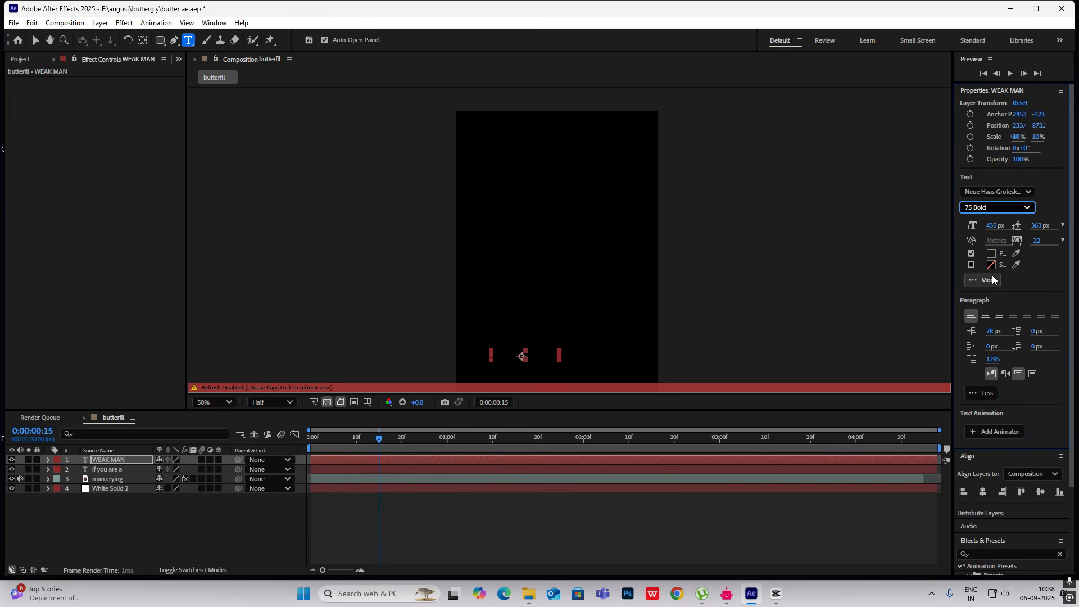
key(Caps_Lock)
key(v)
key(s)
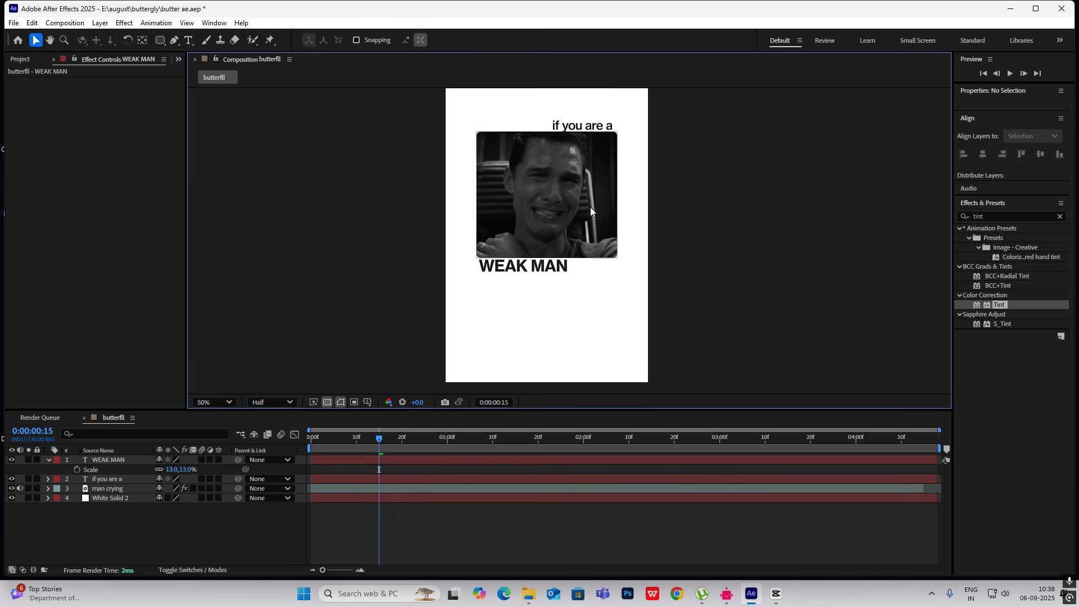
Add an Opacity text animator to the "if you are a" layer and set its opacity to 0%
click(584, 124)
click(48, 460)
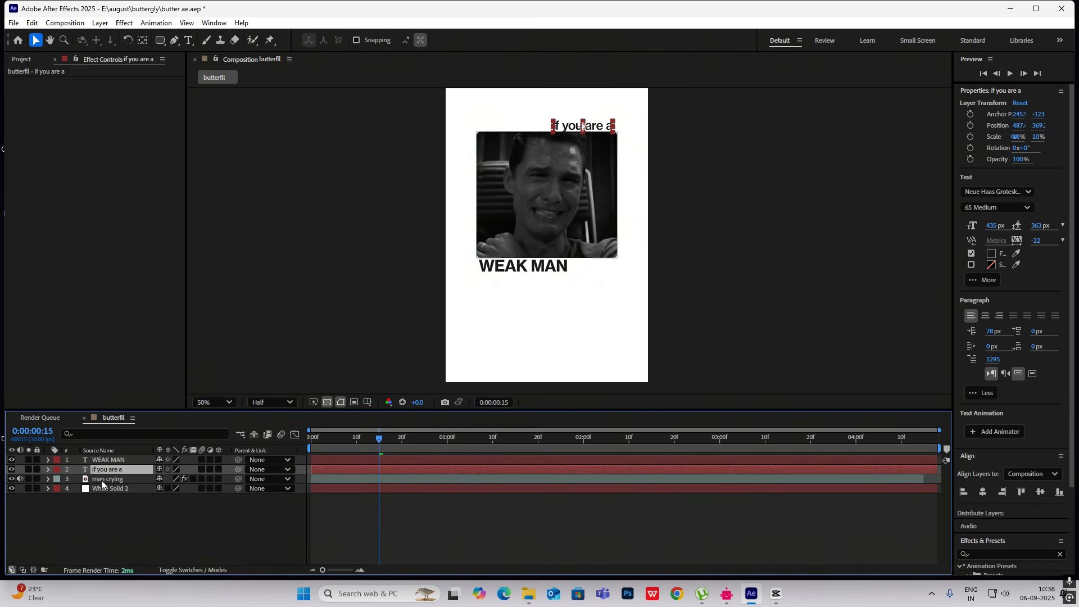
click(48, 469)
click(226, 479)
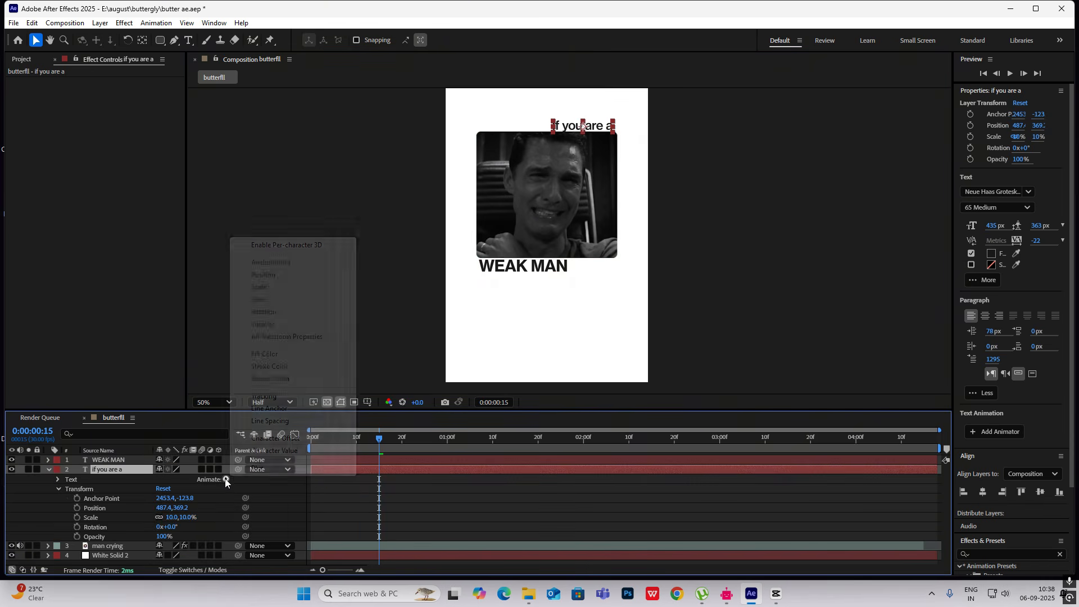
click(273, 324)
drag(162, 536, 64, 532)
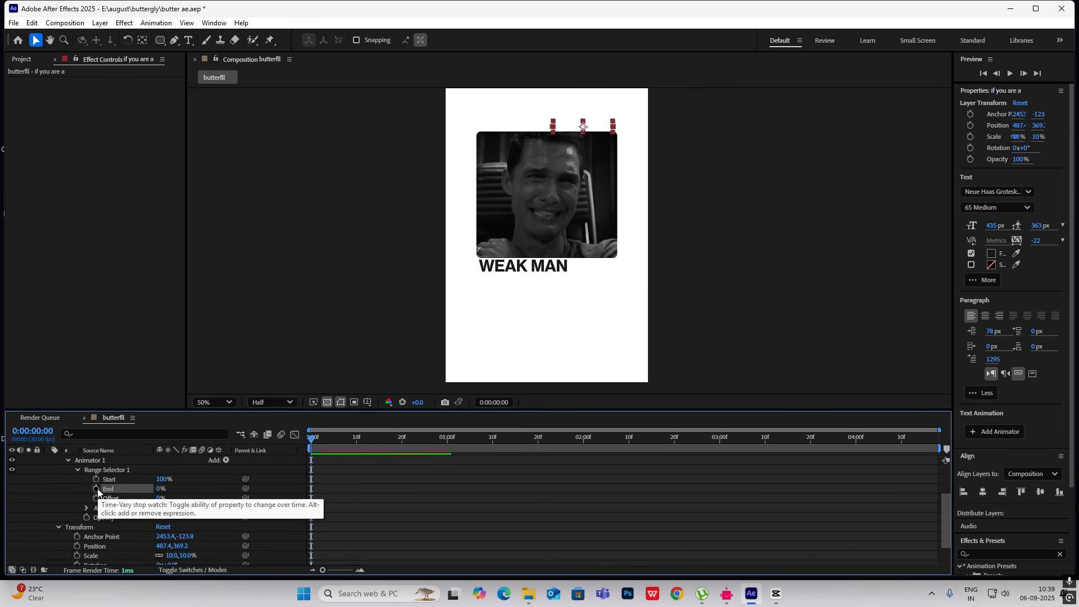
Keyframe the range selector's End from 0% at 0:00:00:00 to 100% at 0:00:01:00, then return to the start
click(96, 489)
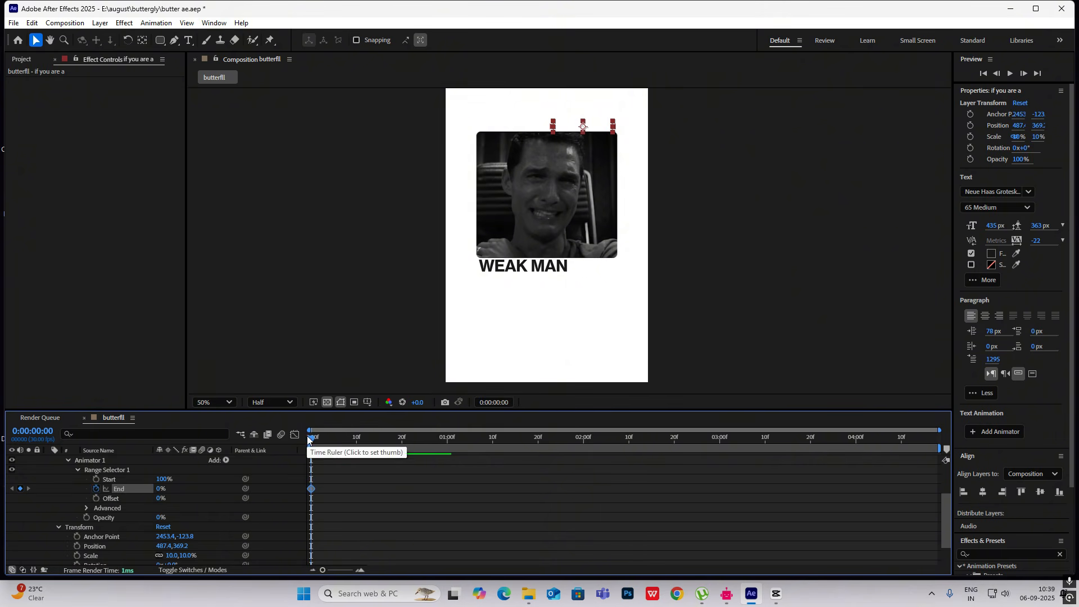
drag(308, 443, 448, 455)
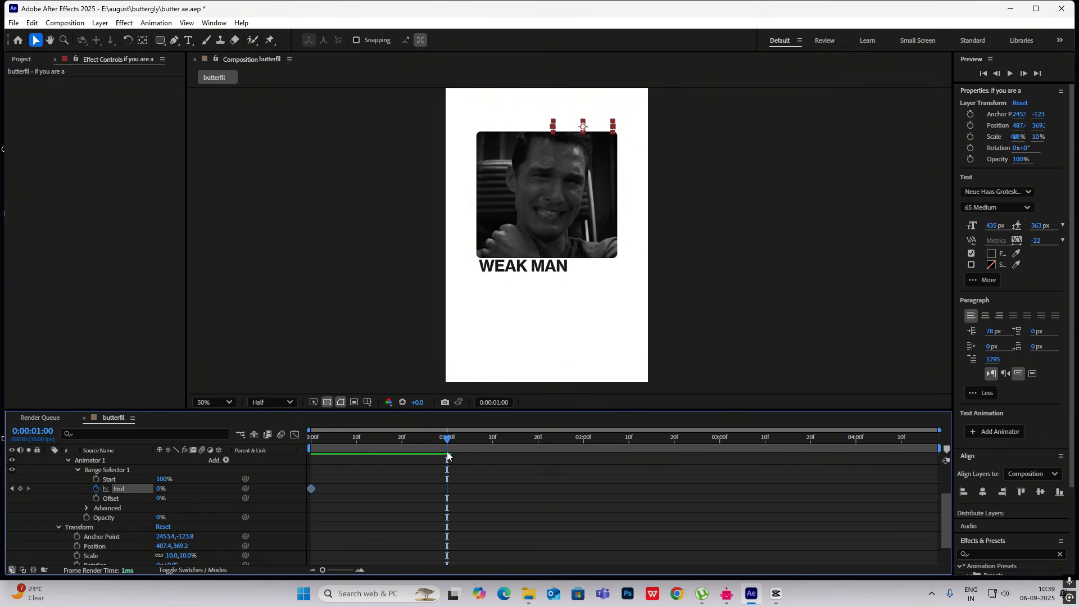
drag(158, 489, 244, 488)
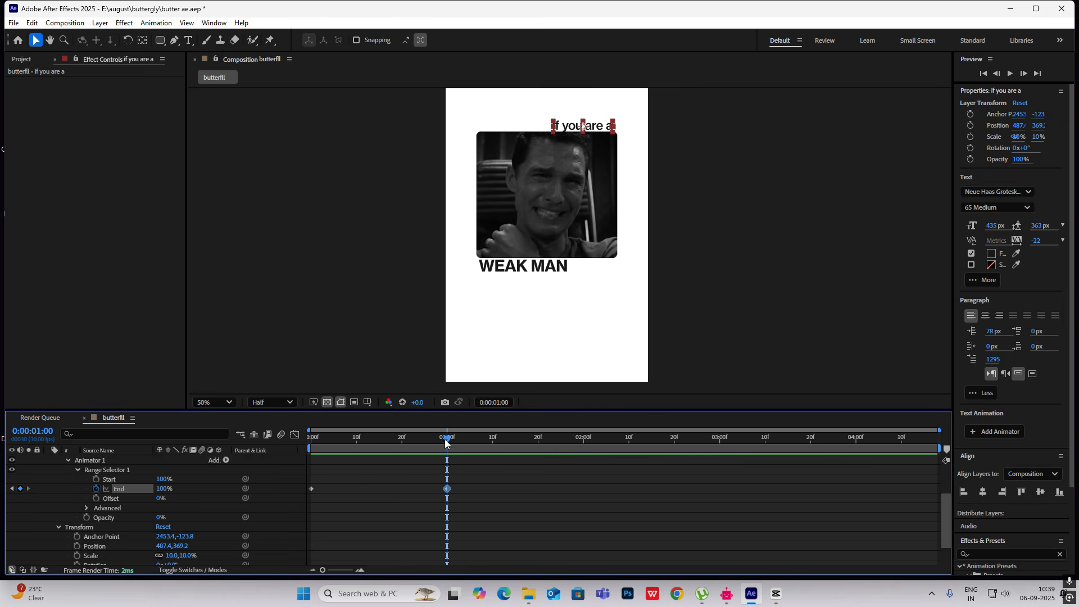
drag(444, 440, 225, 451)
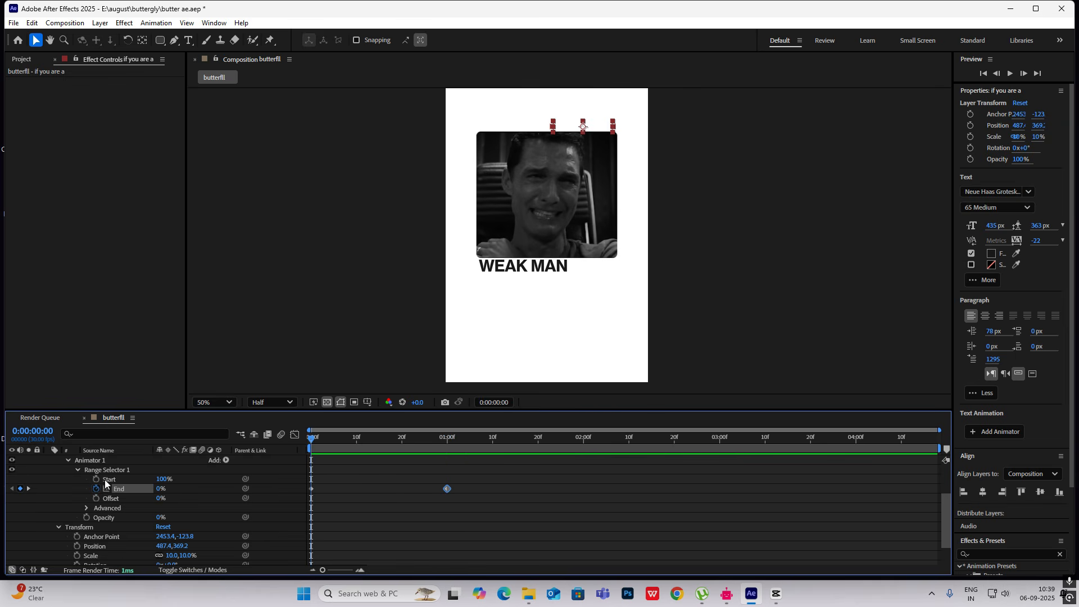
Easy-ease the range selector's End keyframes on the "if you are a" layer and lengthen both ease handles in the speed graph
drag(315, 436, 436, 454)
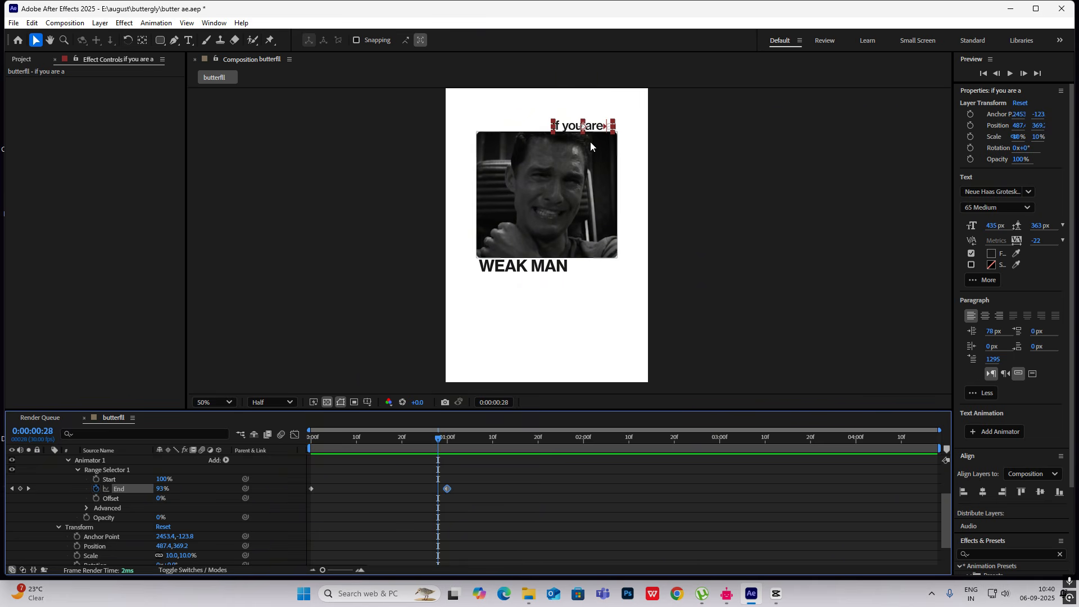
drag(473, 469, 312, 498)
key(F9)
click(296, 435)
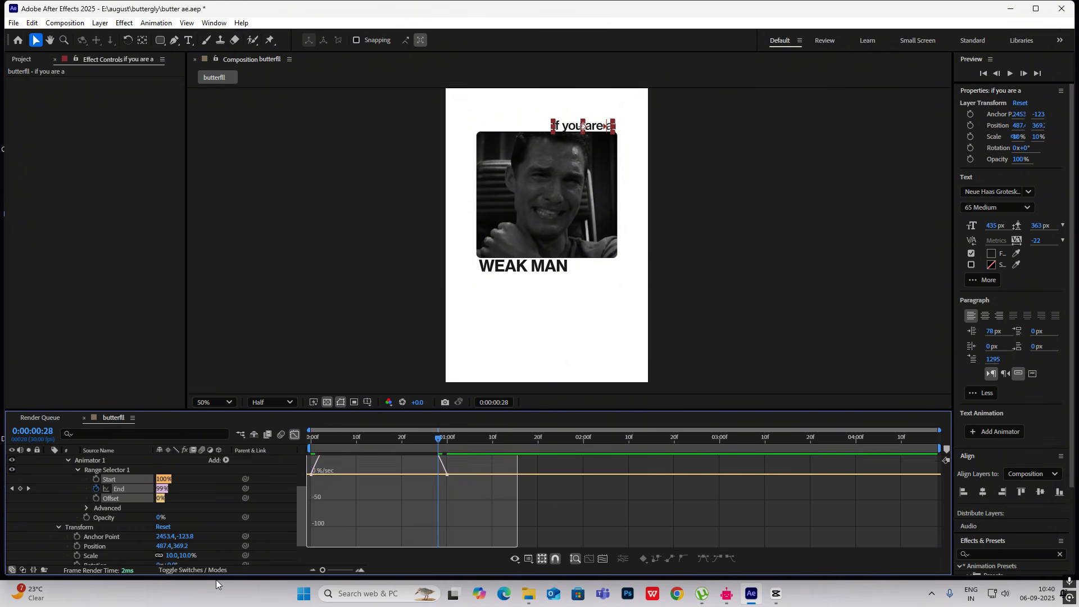
drag(335, 539, 341, 538)
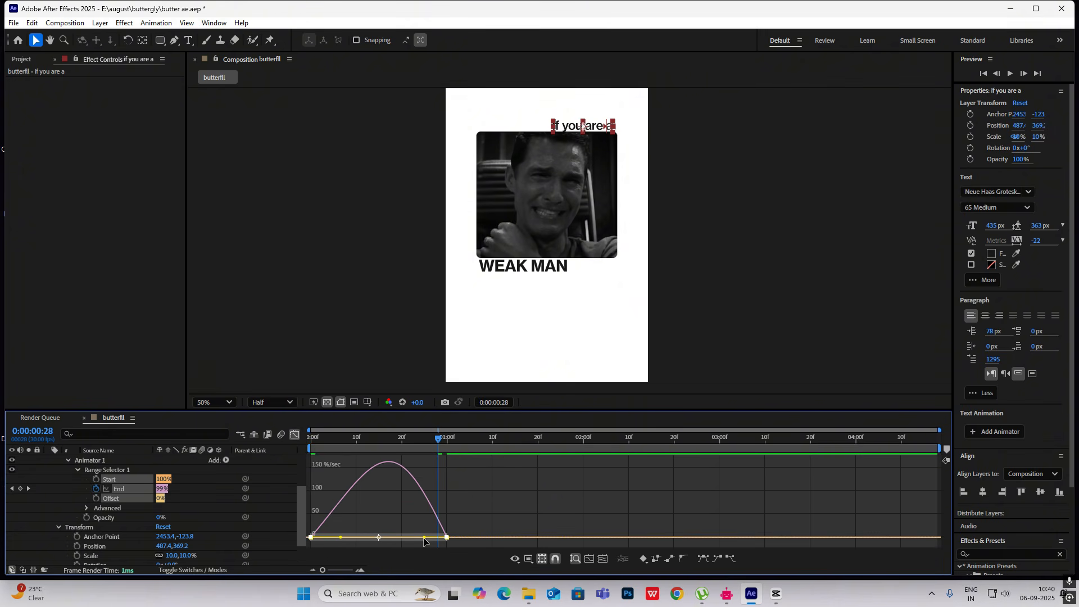
drag(424, 538, 414, 538)
scroll(222, 523, down, 2)
scroll(217, 522, up, 2)
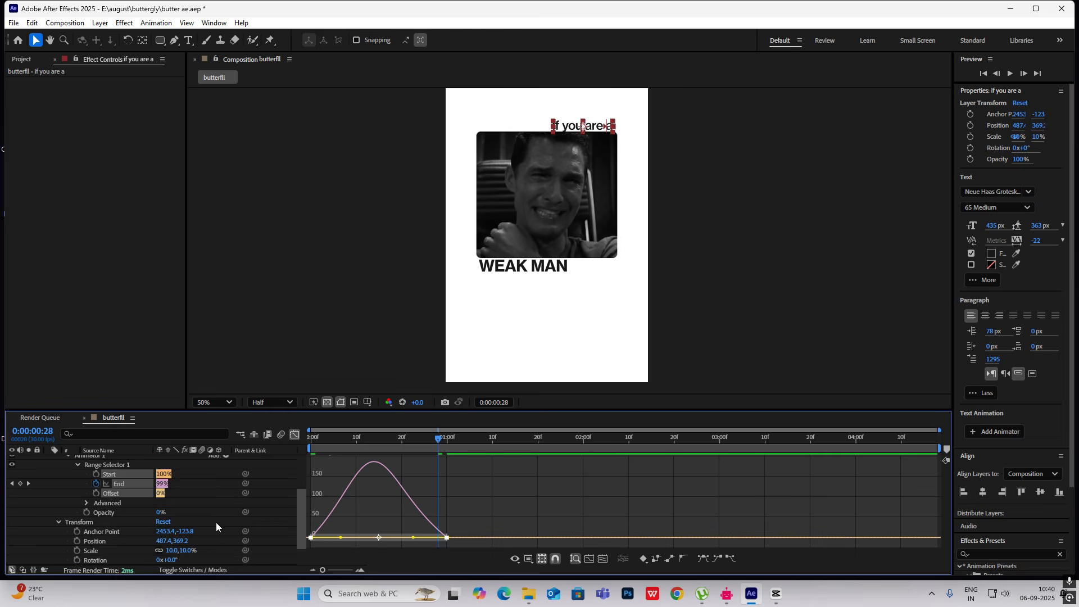
Base the range selector of the "if you are a" animator on Words in its advanced settings
click(90, 530)
click(87, 532)
scroll(112, 522, down, 3)
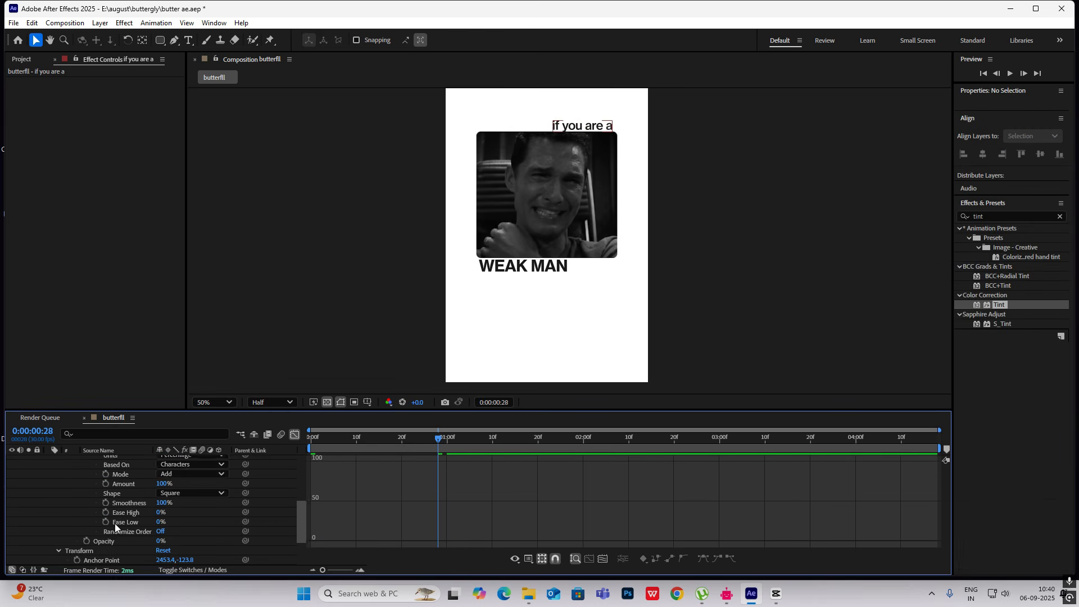
scroll(123, 517, up, 2)
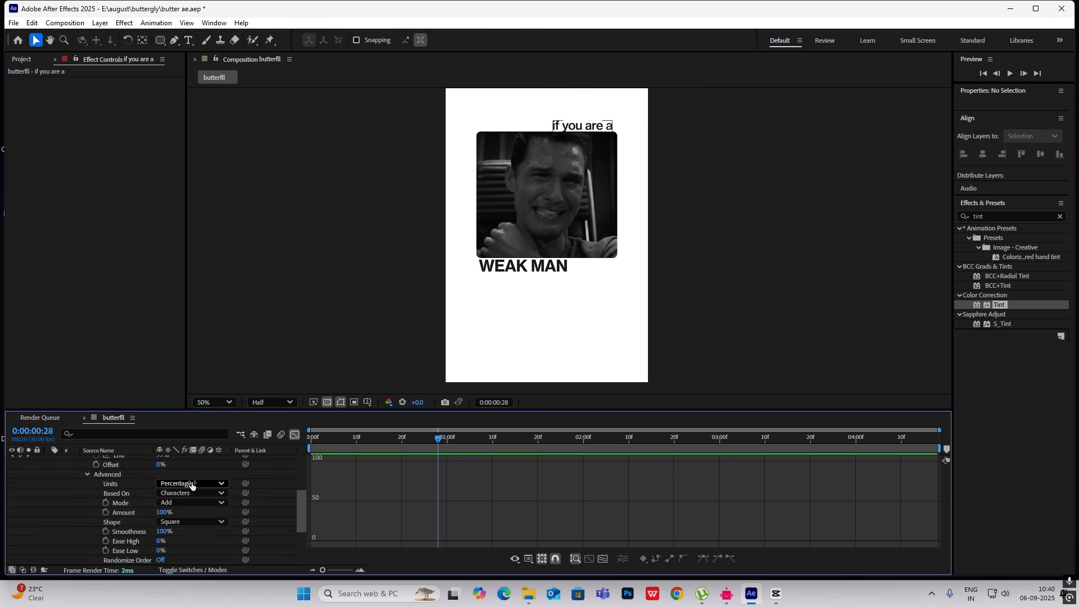
click(196, 485)
click(139, 481)
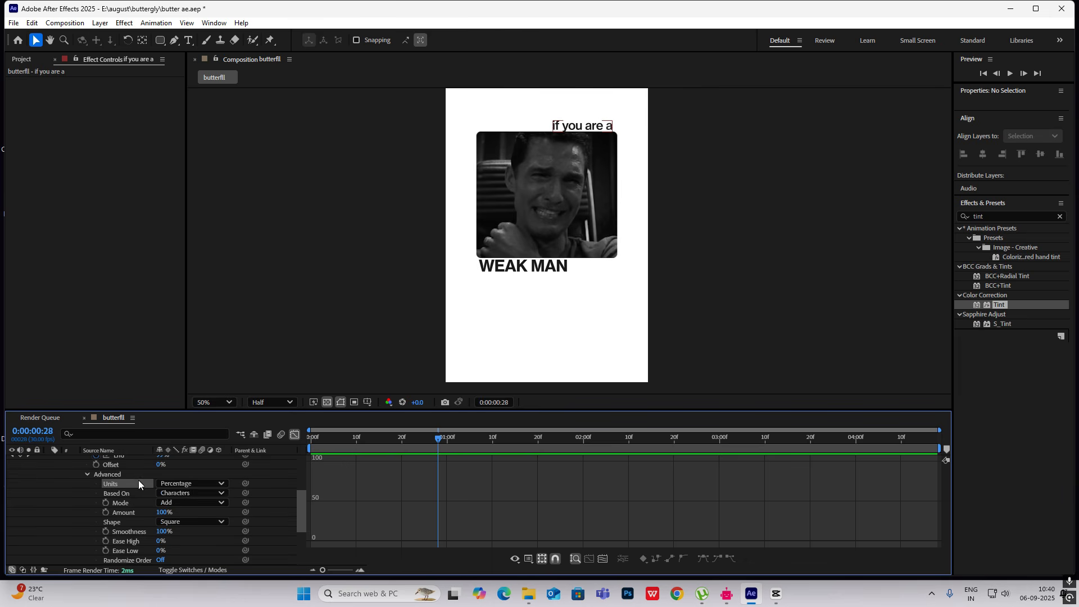
click(186, 493)
click(192, 532)
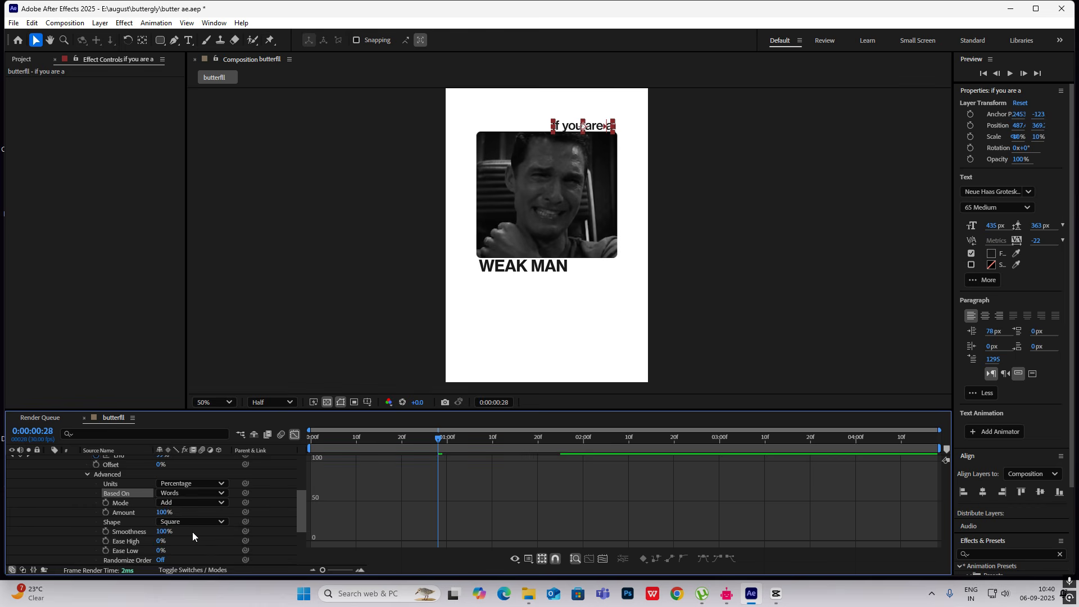
Set the range selector's Ease High to 41% and Ease Low to 38%, and preview the text animation
scroll(190, 529, down, 1)
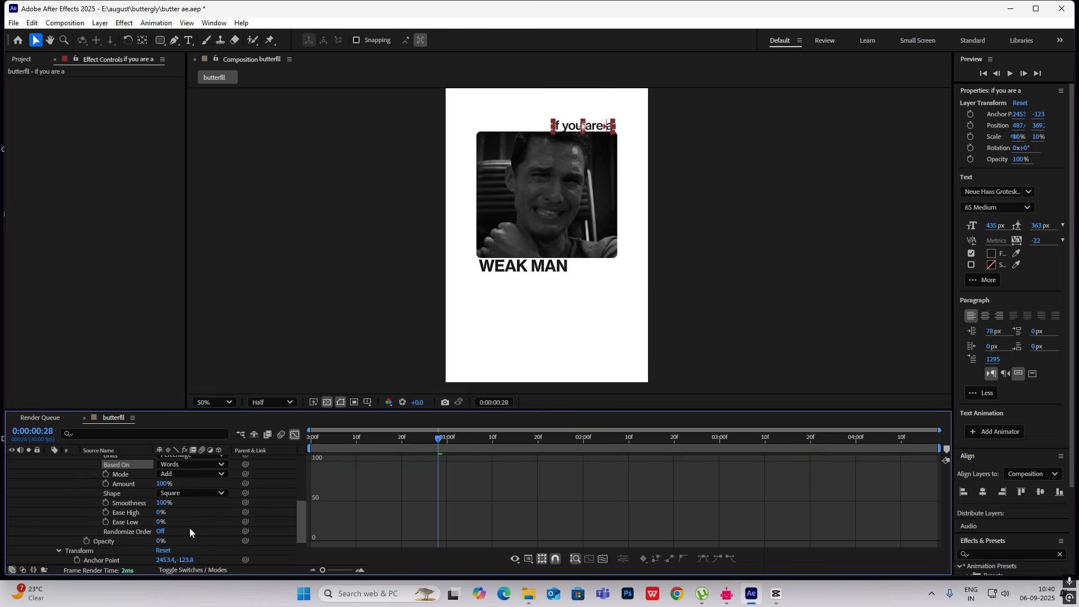
click(158, 516)
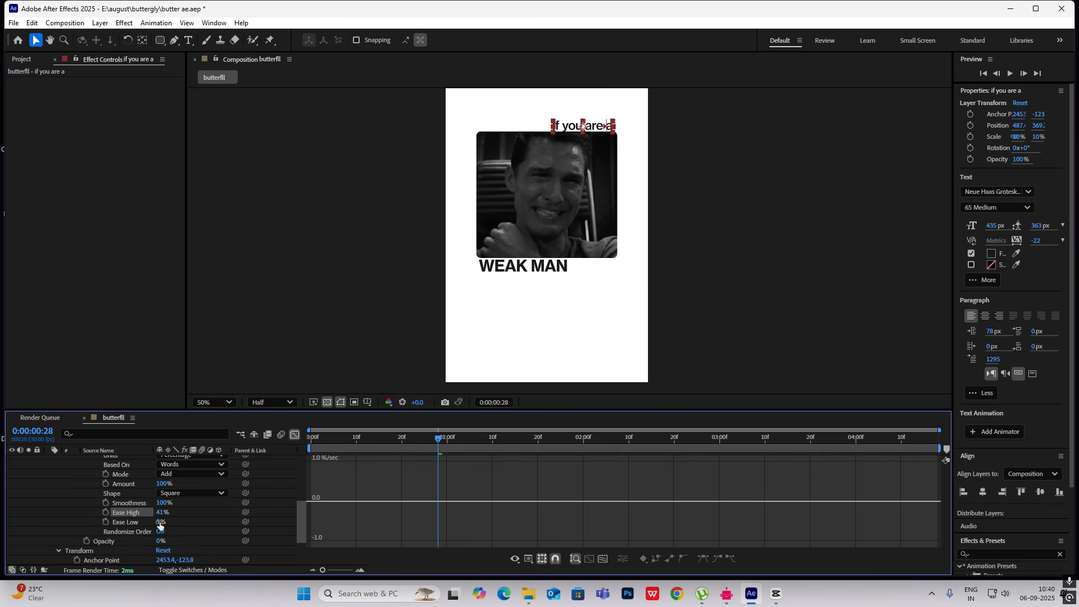
drag(159, 524, 181, 529)
scroll(187, 495, up, 4)
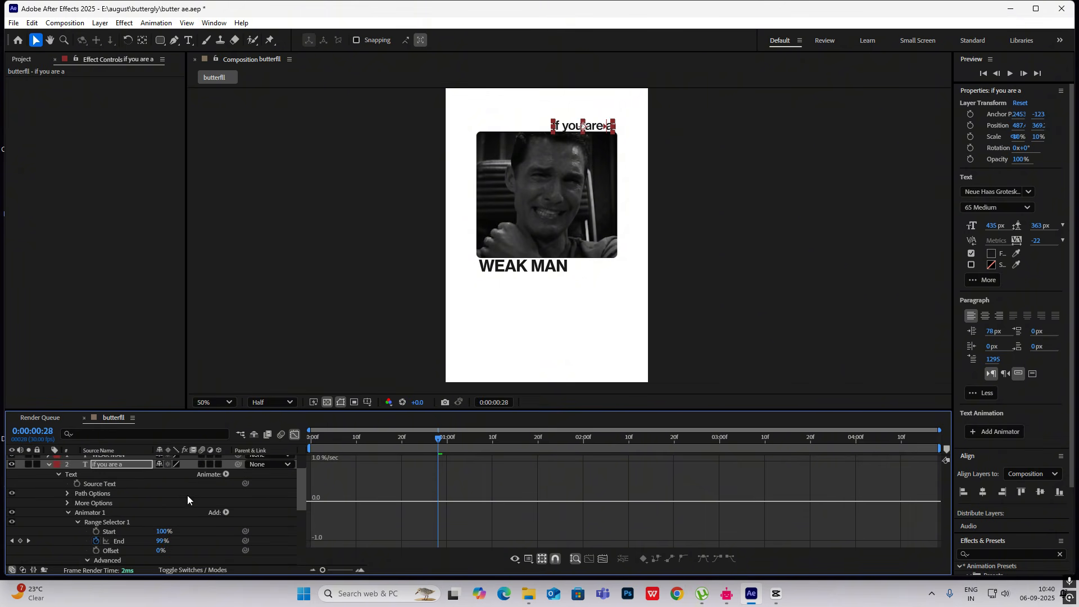
click(294, 434)
key(space)
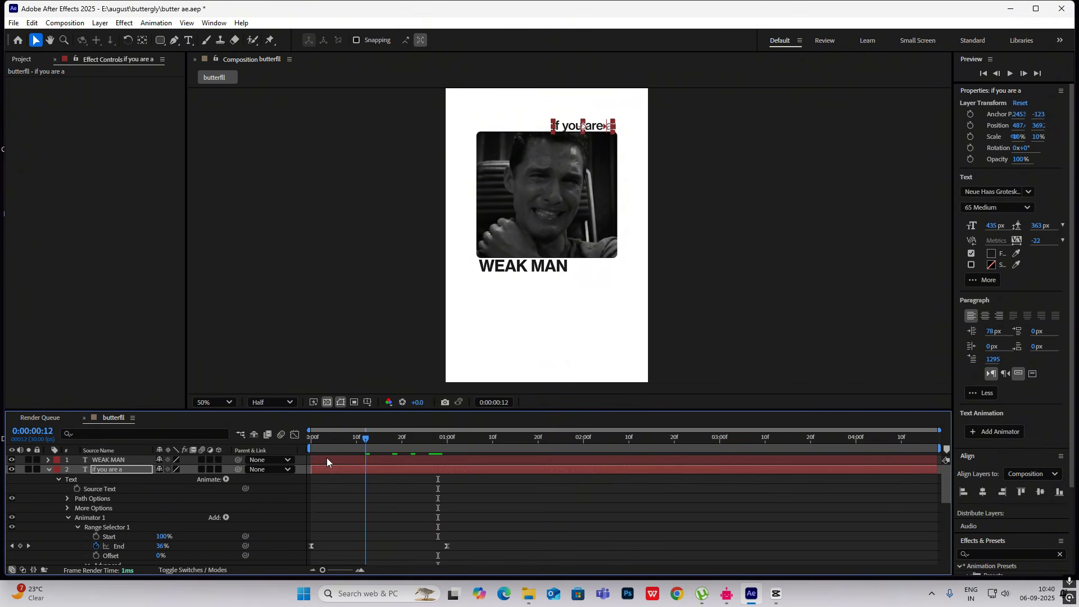
key(space)
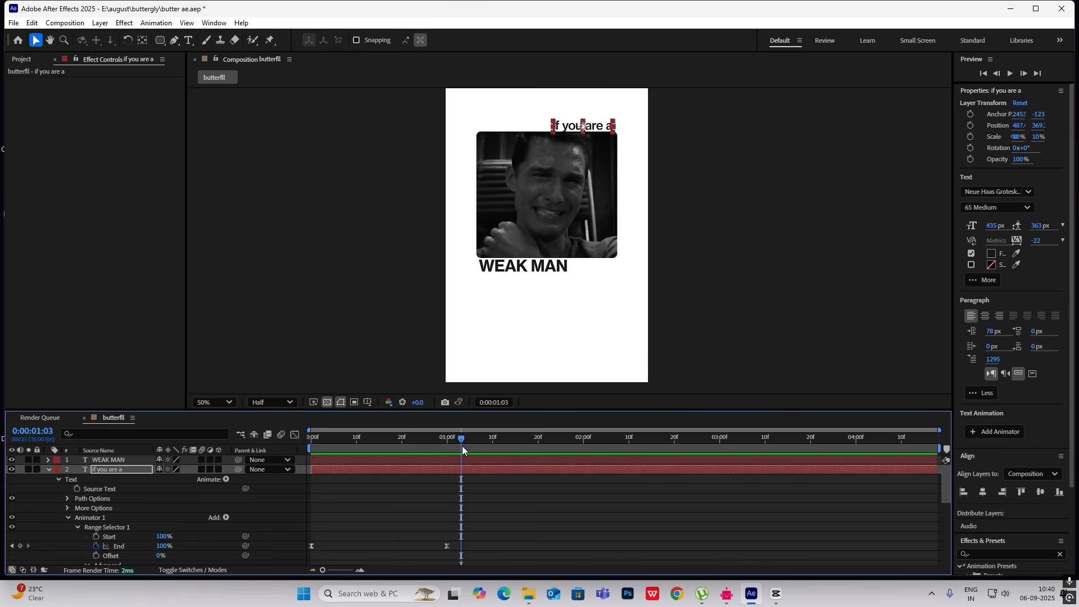
Add a Position property to the "if you are a" animator, set it to 0.0, 280.0, and preview the result
click(226, 518)
mouse_move(245, 523)
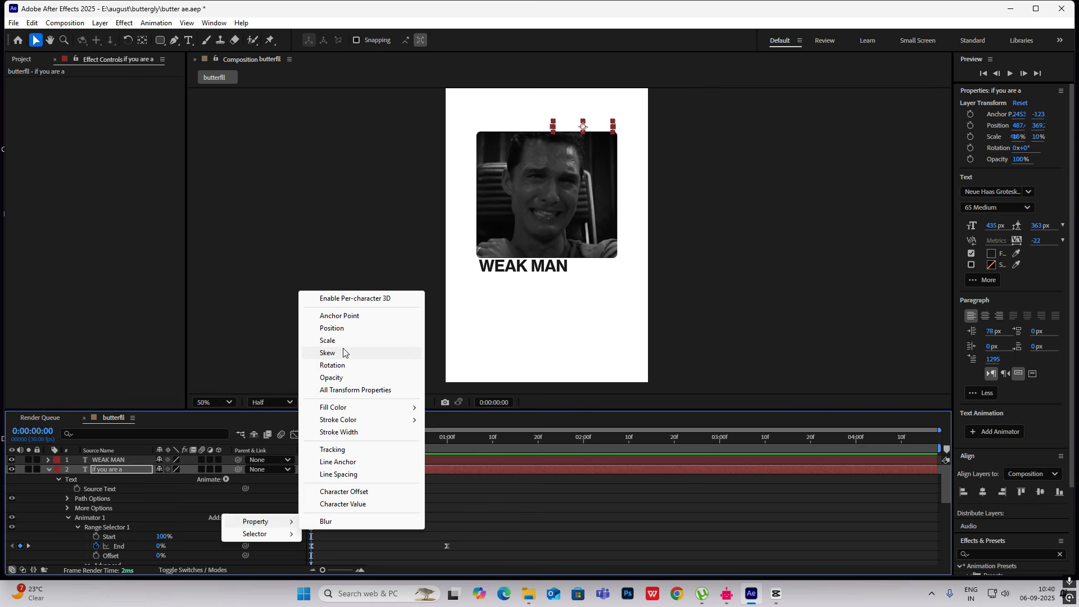
click(336, 328)
scroll(302, 509, down, 2)
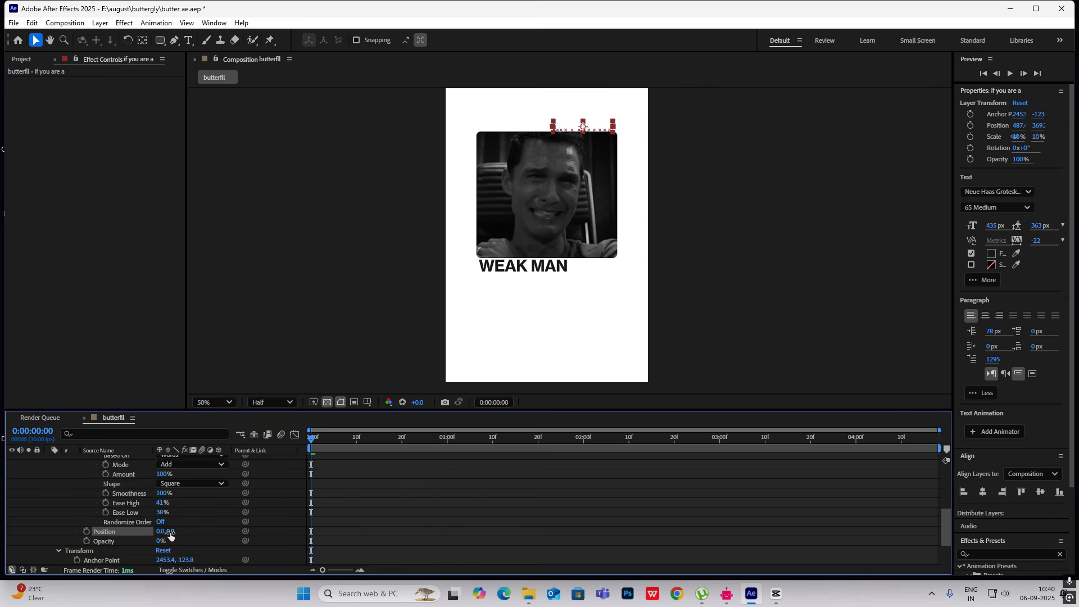
drag(211, 535, 288, 541)
drag(311, 437, 317, 464)
key(space)
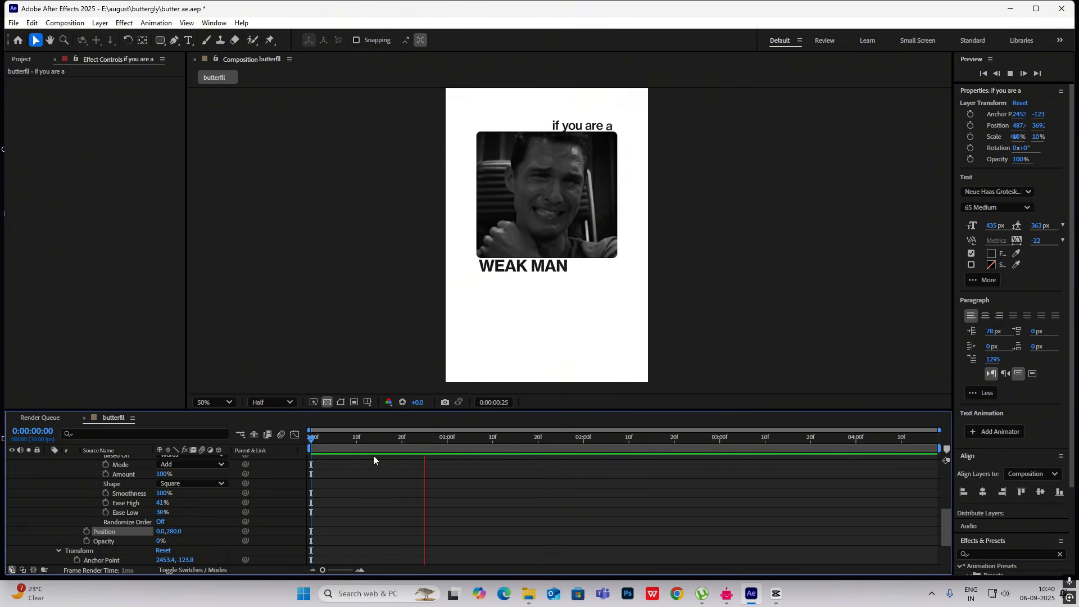
key(space)
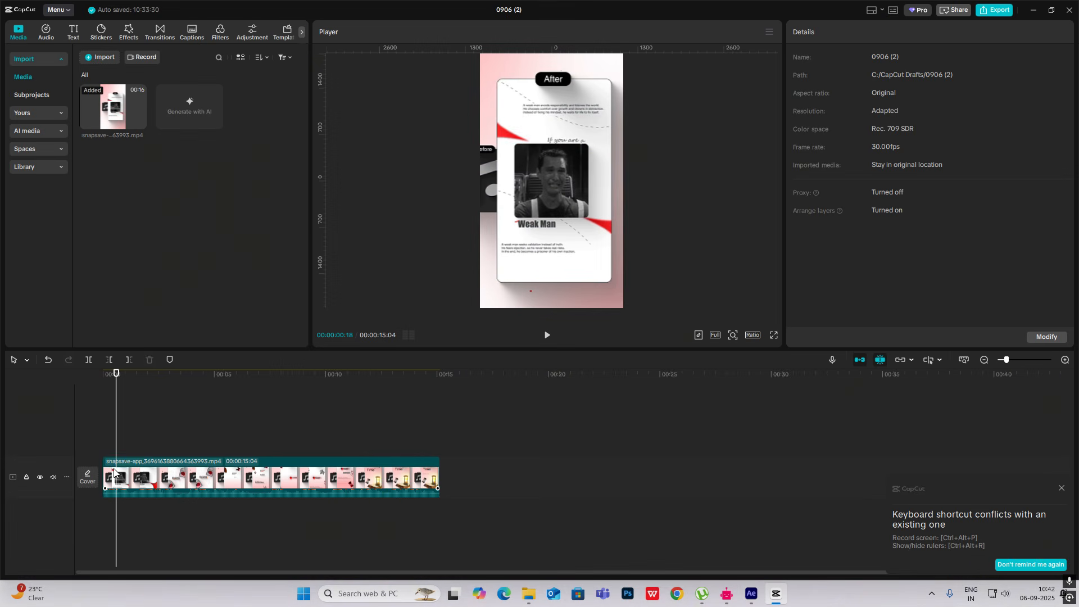
Compare the reference video in CapCut with the After Effects composition, then return to the composition and collapse the "if you are a" layer
mouse_move(116, 454)
mouse_down()
mouse_move(104, 450)
mouse_move(122, 452)
mouse_up()
click(776, 593)
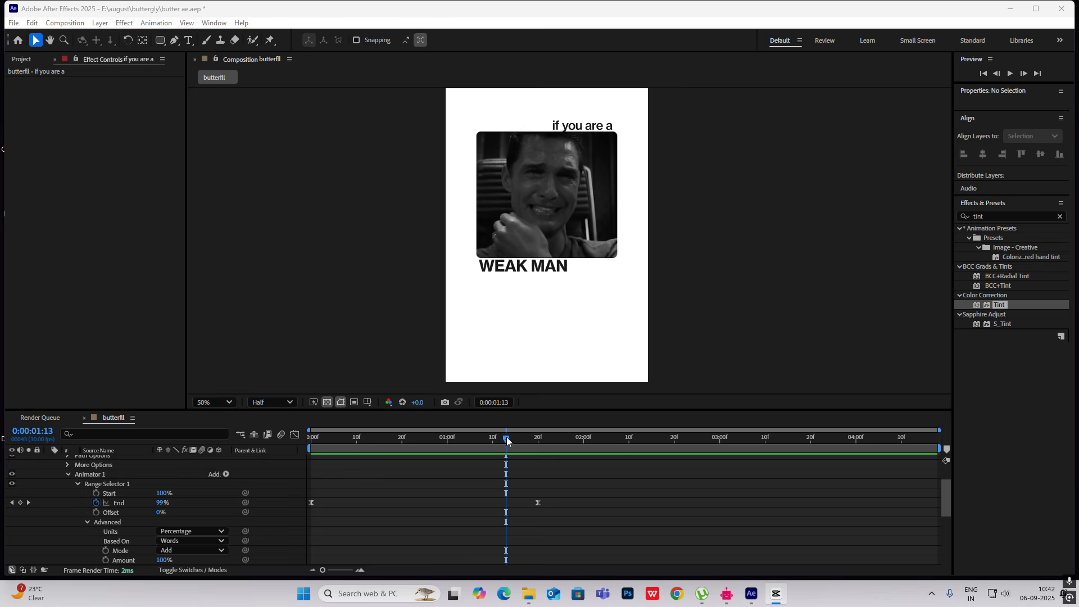
mouse_move(507, 439)
mouse_down()
mouse_move(285, 441)
mouse_move(493, 440)
mouse_up()
click(776, 595)
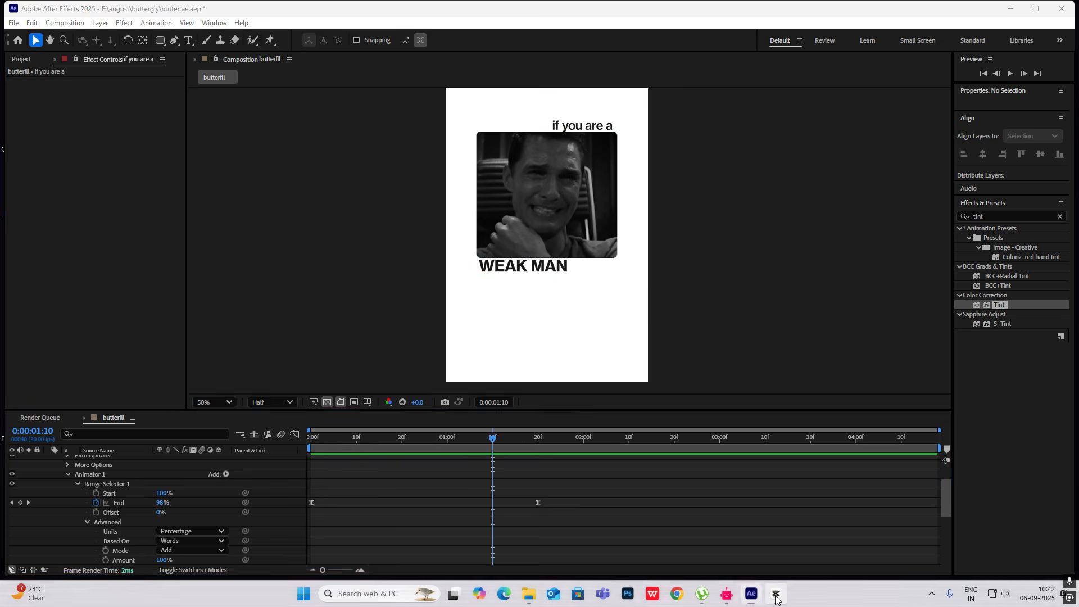
mouse_move(121, 444)
mouse_down()
mouse_move(85, 437)
mouse_move(128, 448)
mouse_up()
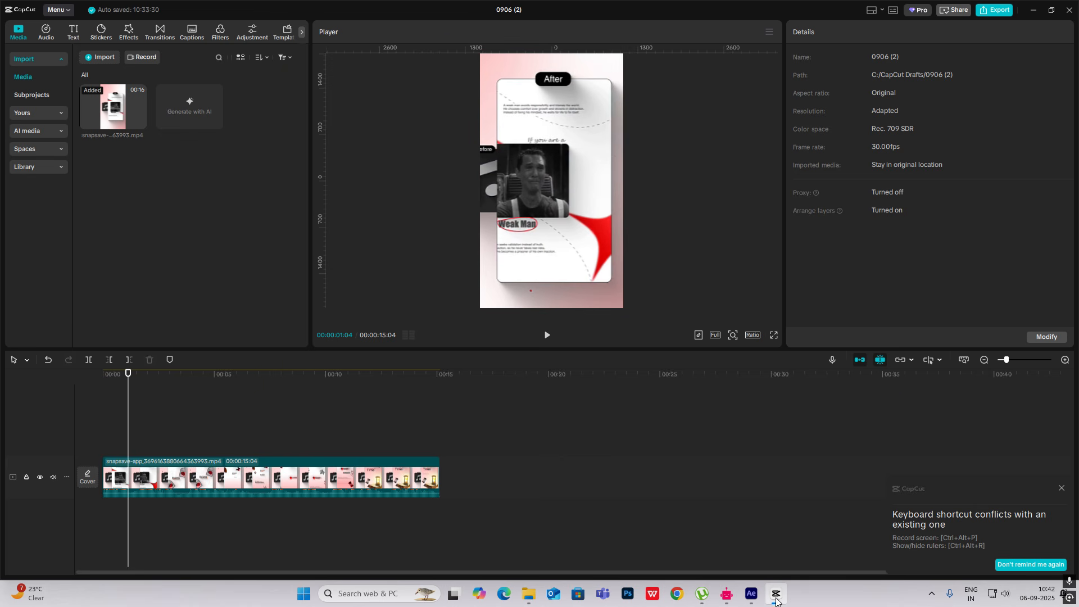
click(752, 594)
scroll(68, 468, up, 3)
click(49, 470)
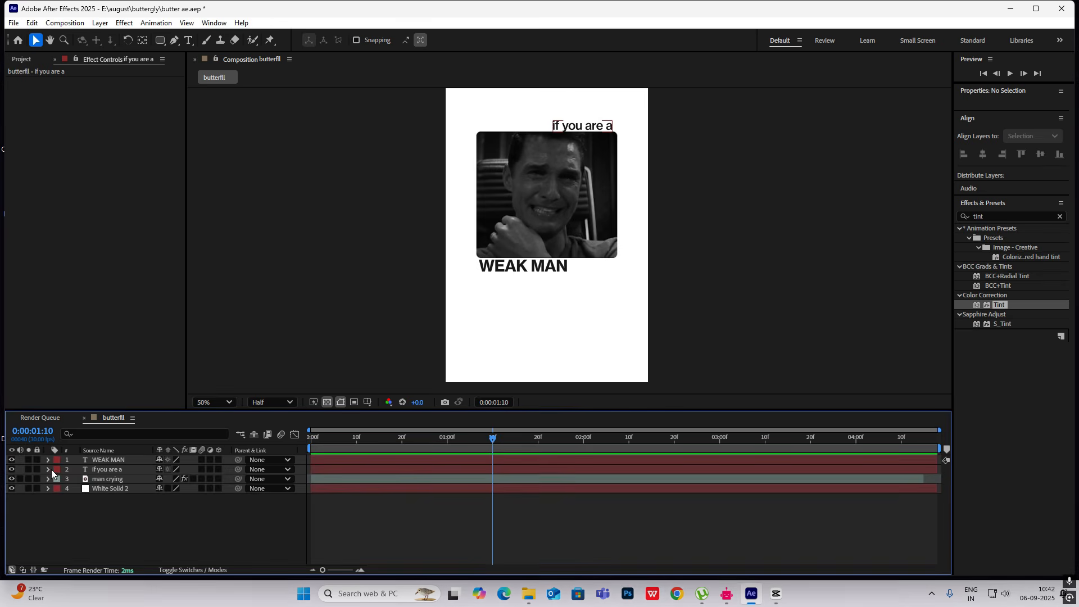
scroll(568, 267, down, 2)
scroll(582, 267, up, 2)
Activate the Pen tool and set the shape stroke color to FF0000
key(g)
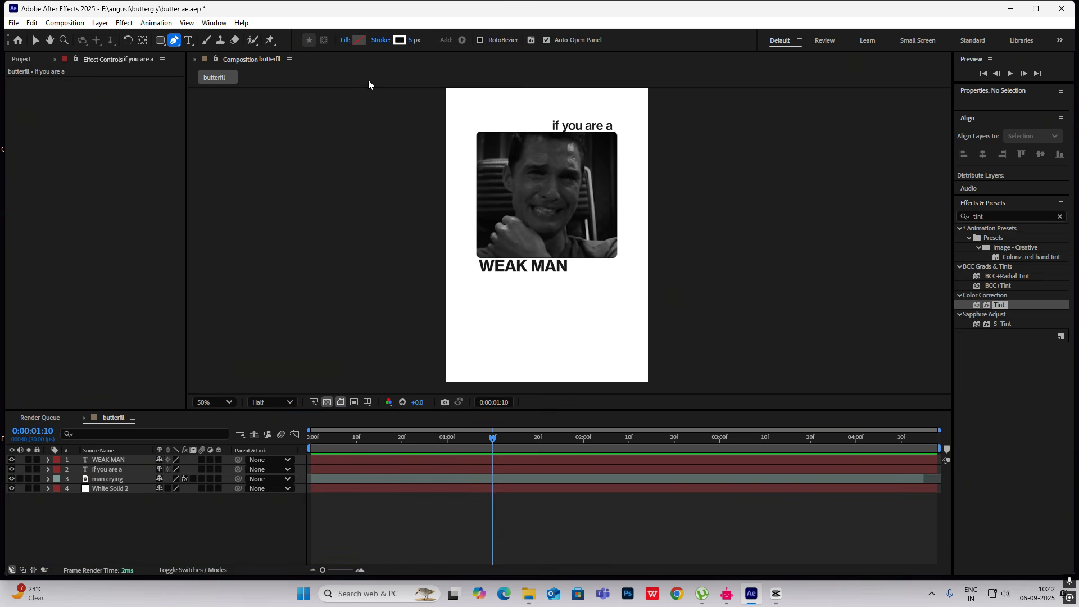
click(400, 41)
text(ff0000)
key(Return)
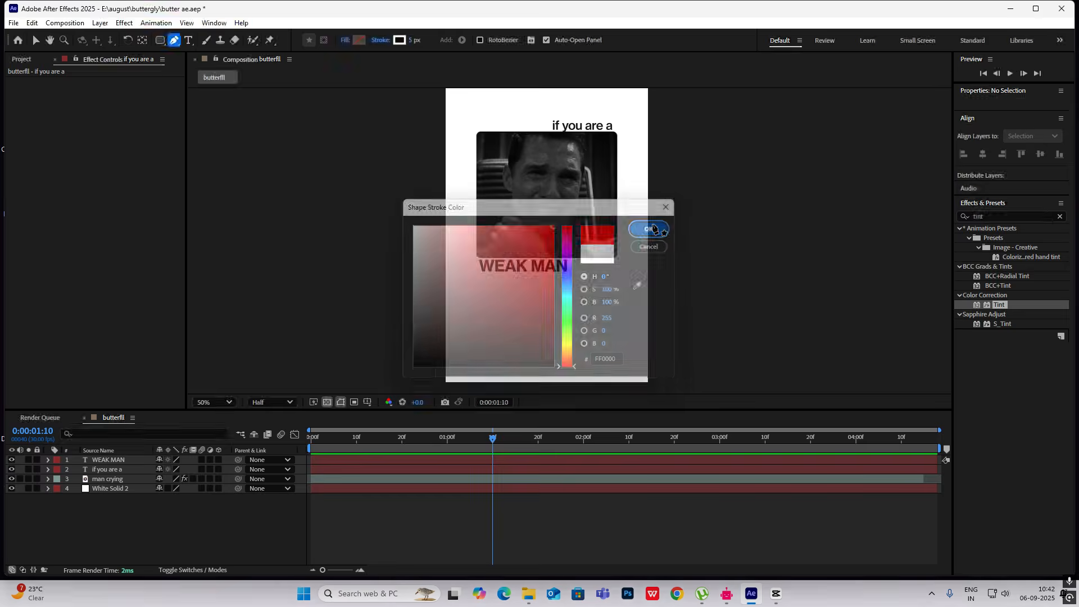
click(469, 253)
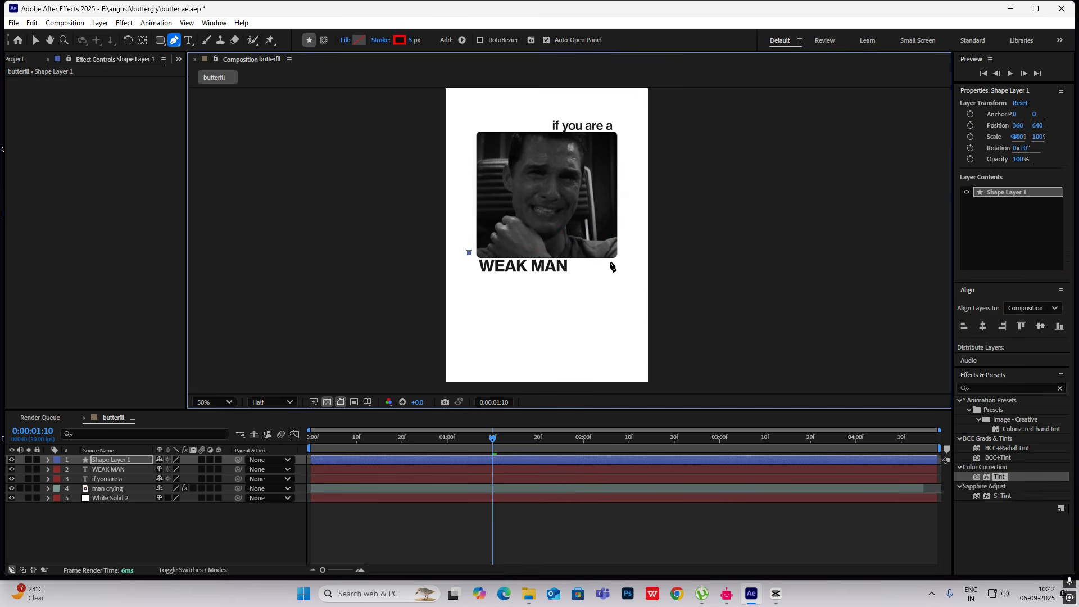
drag(611, 260, 597, 316)
drag(535, 311, 476, 273)
key(ctrl+z)
key(ctrl+z)
key(ctrl+z)
Draw an open, curved red loop around the "WEAK MAN" text and deselect the shape
drag(494, 277, 475, 271)
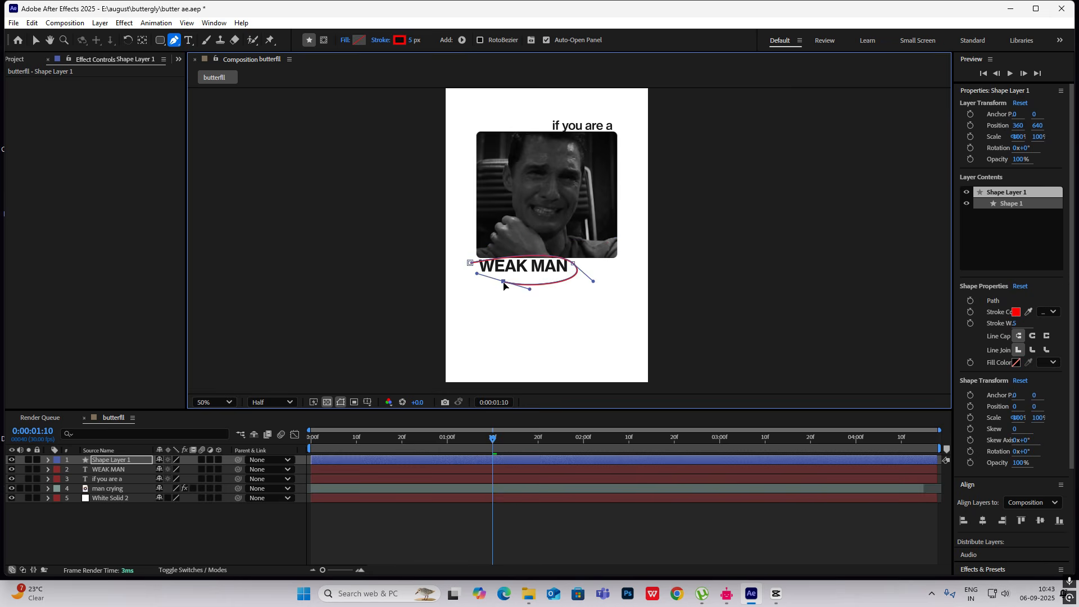
key(v)
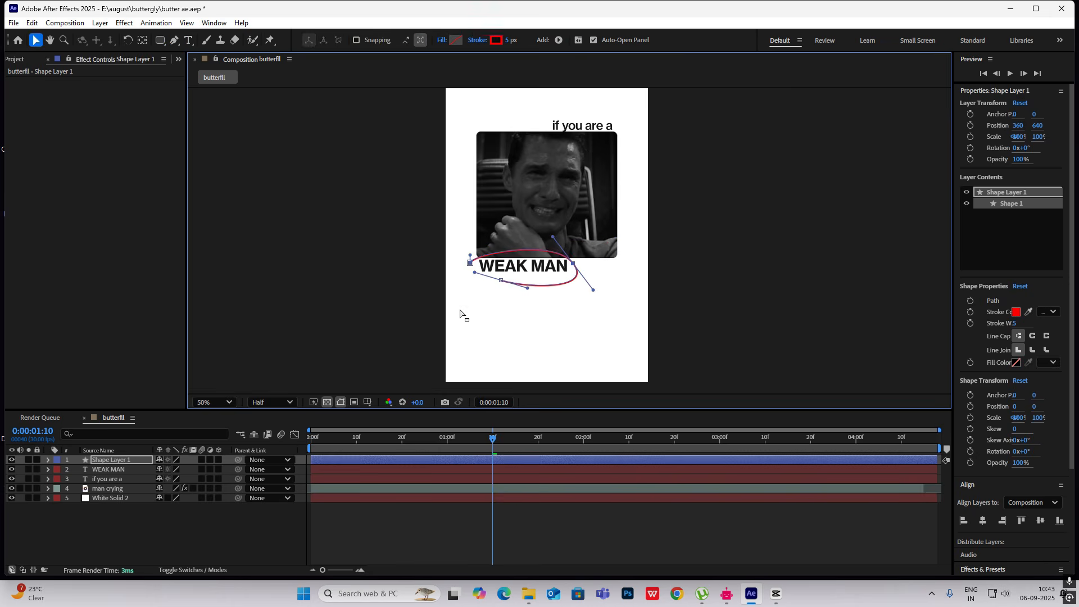
click(478, 528)
Move to 0:00:01:00 and add Trim Paths to the red loop's shape layer, expanding its properties
scroll(506, 337, down, 1)
drag(496, 440, 417, 458)
drag(438, 459, 447, 461)
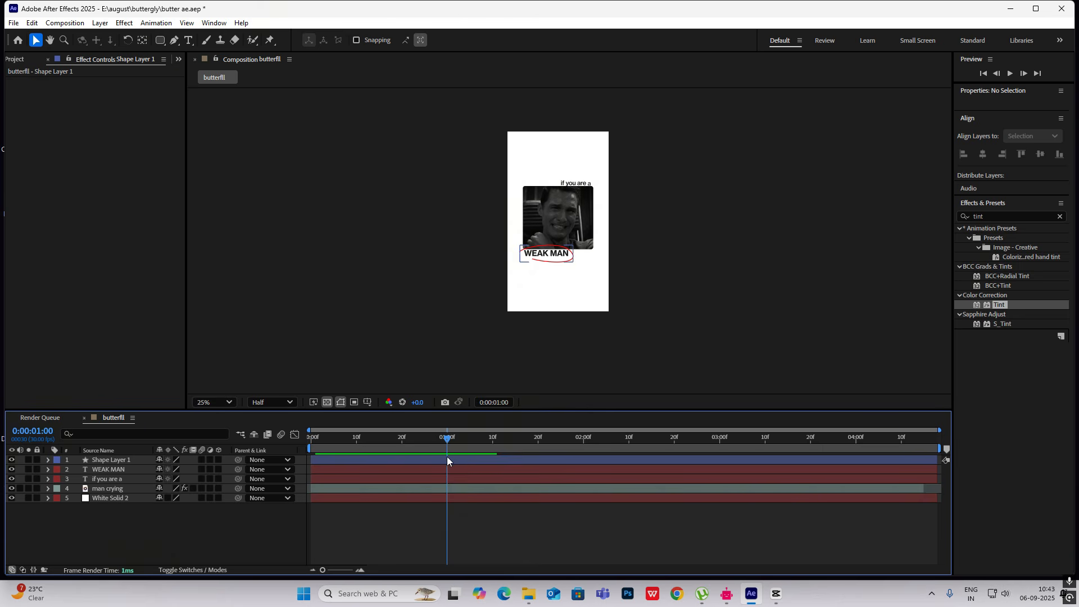
click(124, 459)
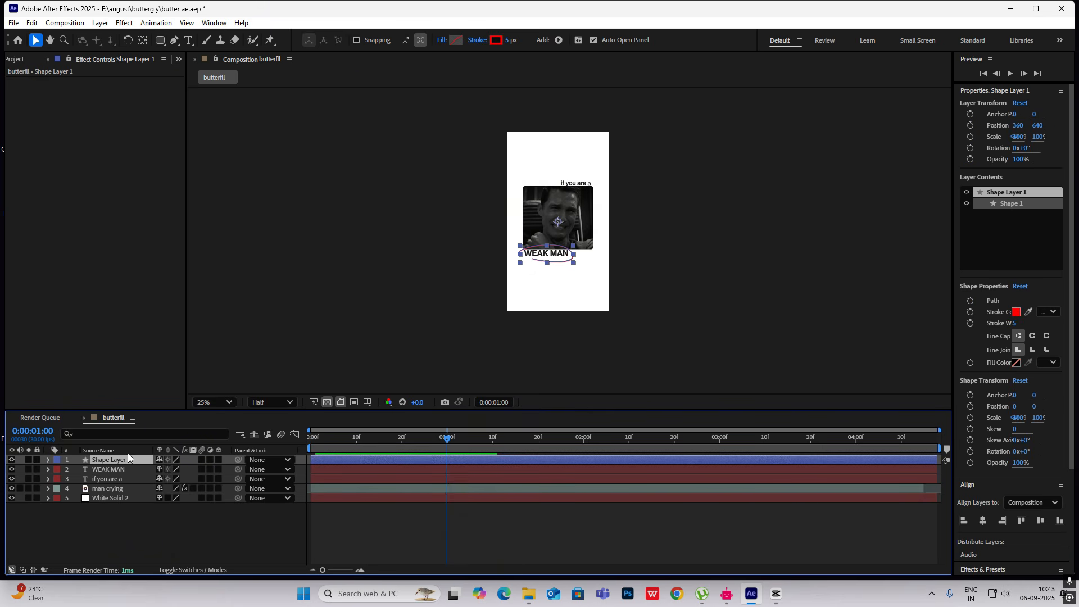
click(558, 40)
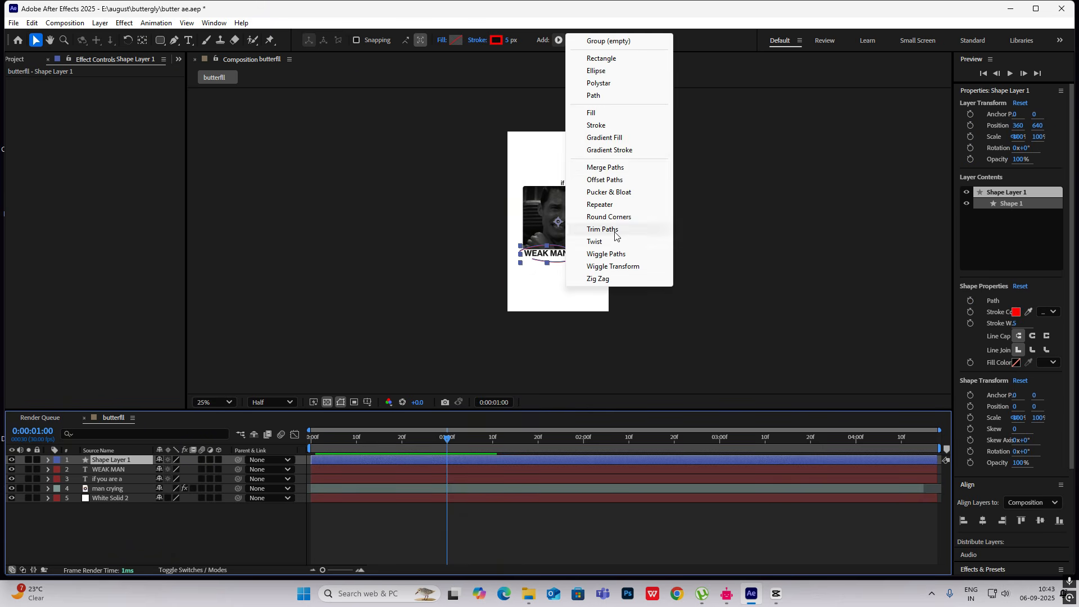
click(618, 234)
click(67, 489)
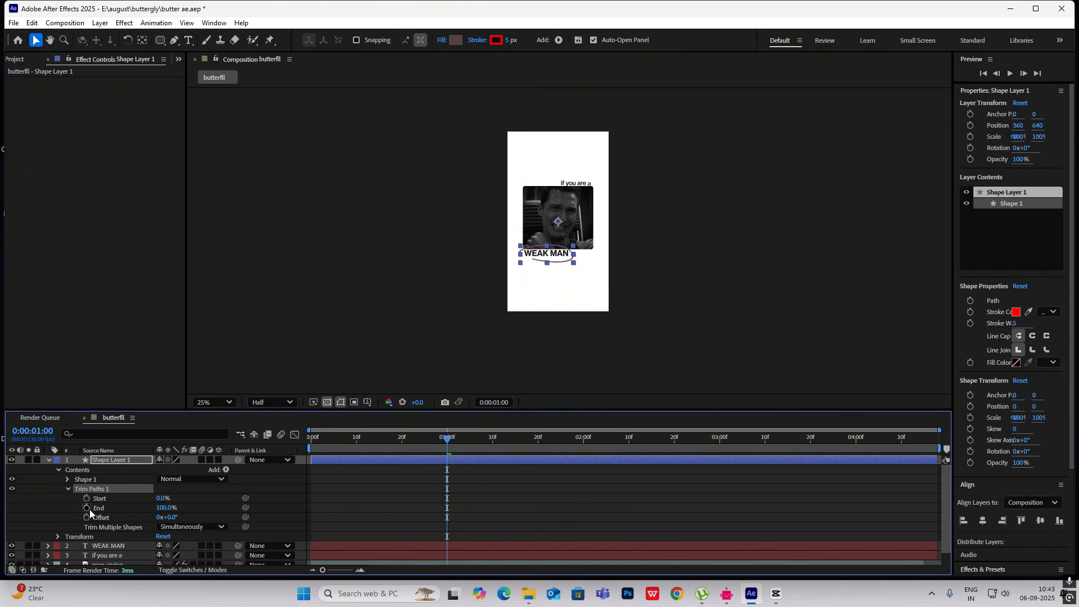
Keyframe the Trim Paths End from 0% at 0:00:01:00 to 100% at 0:00:01:20
click(87, 508)
drag(448, 442, 538, 450)
click(20, 507)
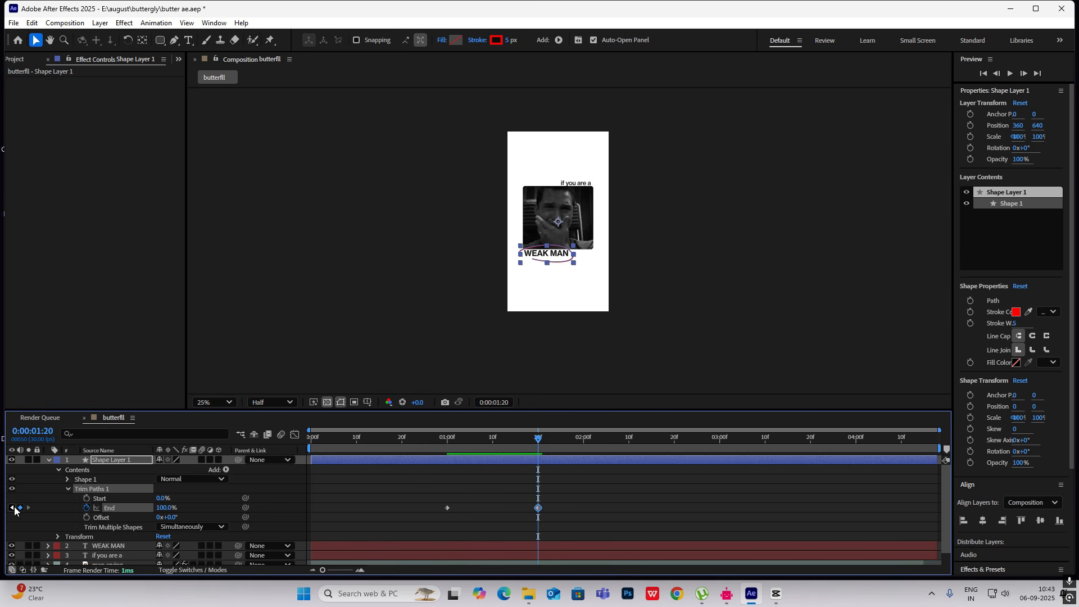
click(12, 508)
drag(166, 511, 35, 511)
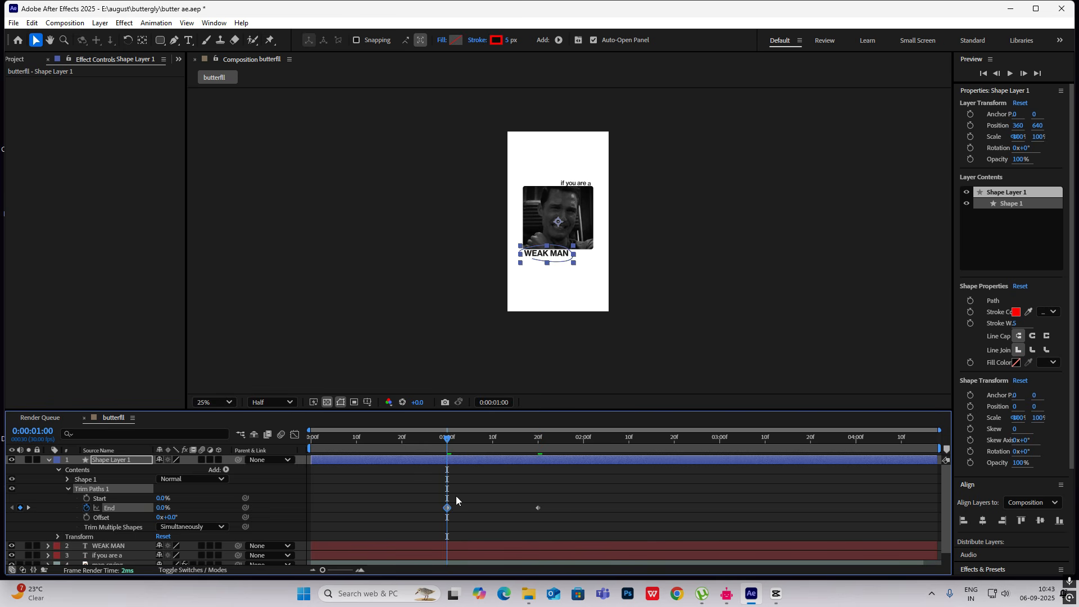
Easy-ease the Trim Paths End keyframes, sharpen their speed curve to a central peak, and preview the loop drawing on
drag(557, 497, 399, 516)
key(F9)
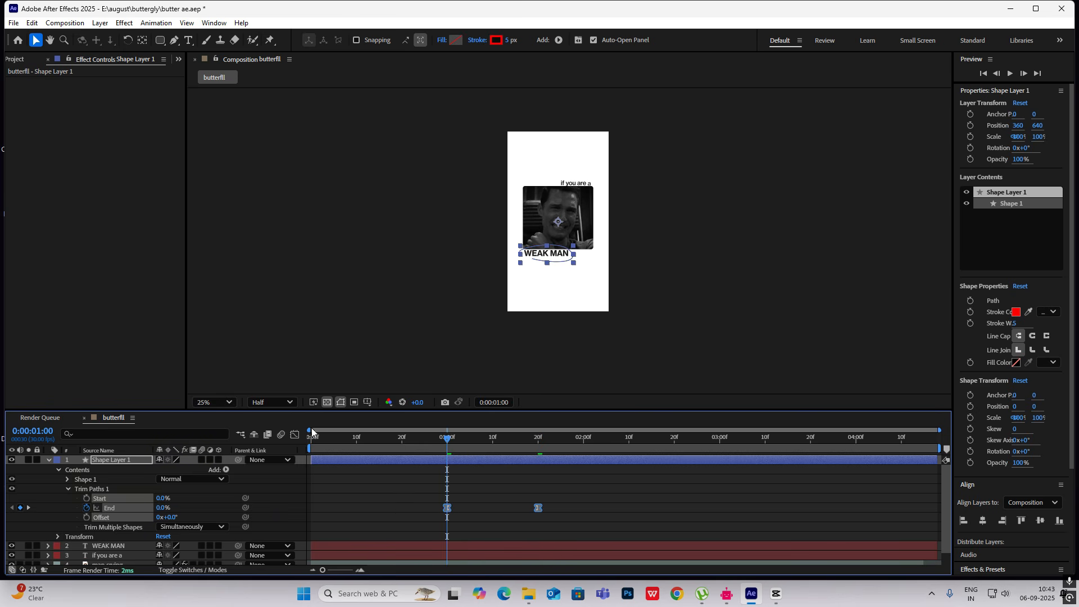
key(shift+F3)
drag(460, 537, 504, 541)
key(space)
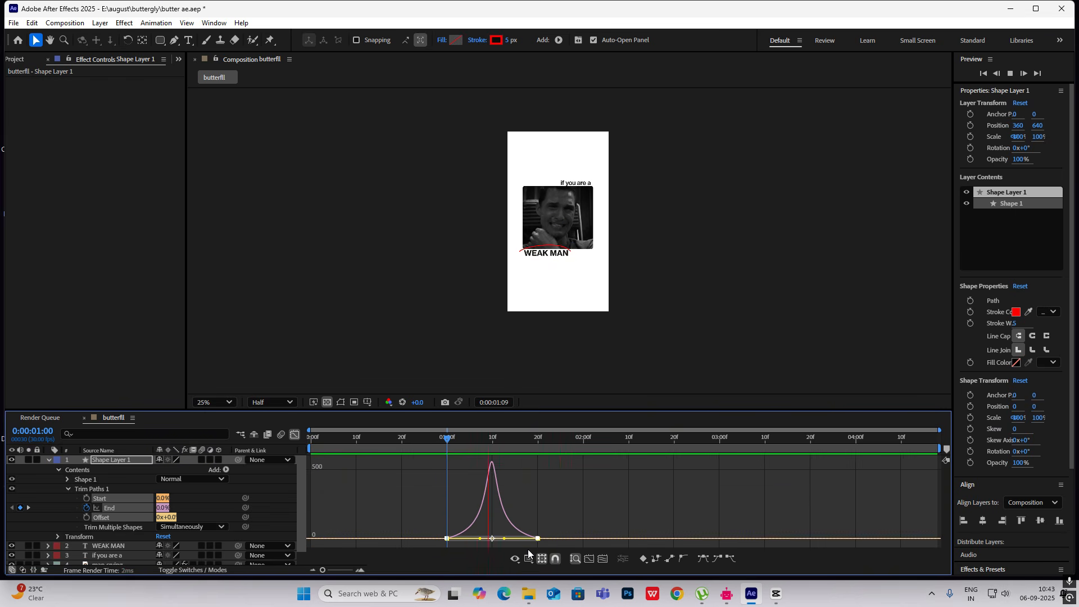
key(space)
click(295, 434)
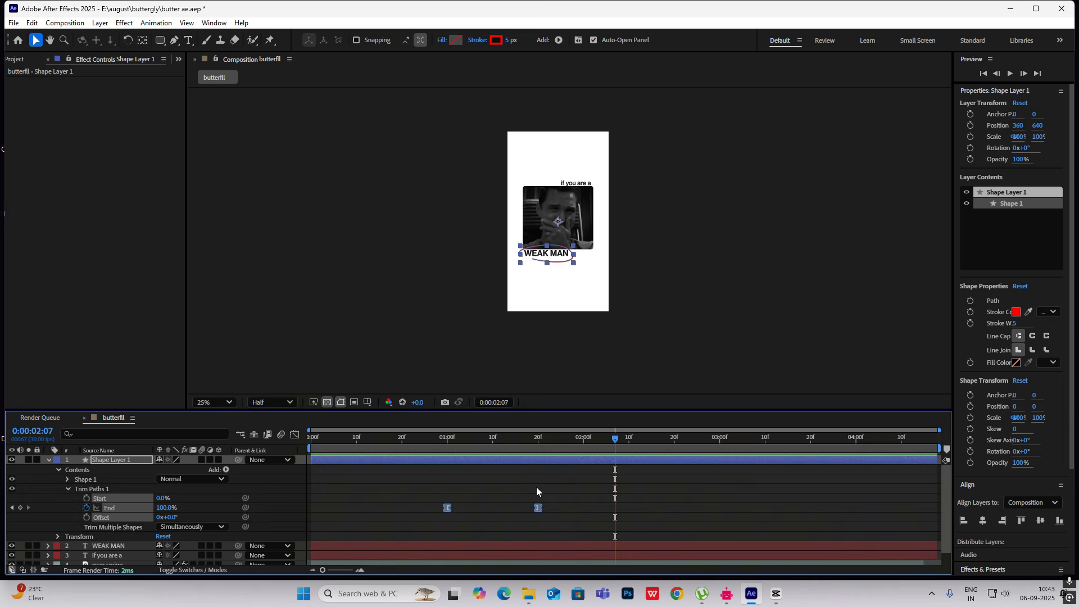
Move the loop's final Trim Paths End keyframe to about 0:00:02:00 and preview the animation from the start
drag(593, 492, 393, 536)
click(538, 507)
drag(537, 507, 583, 507)
key(j)
key(space)
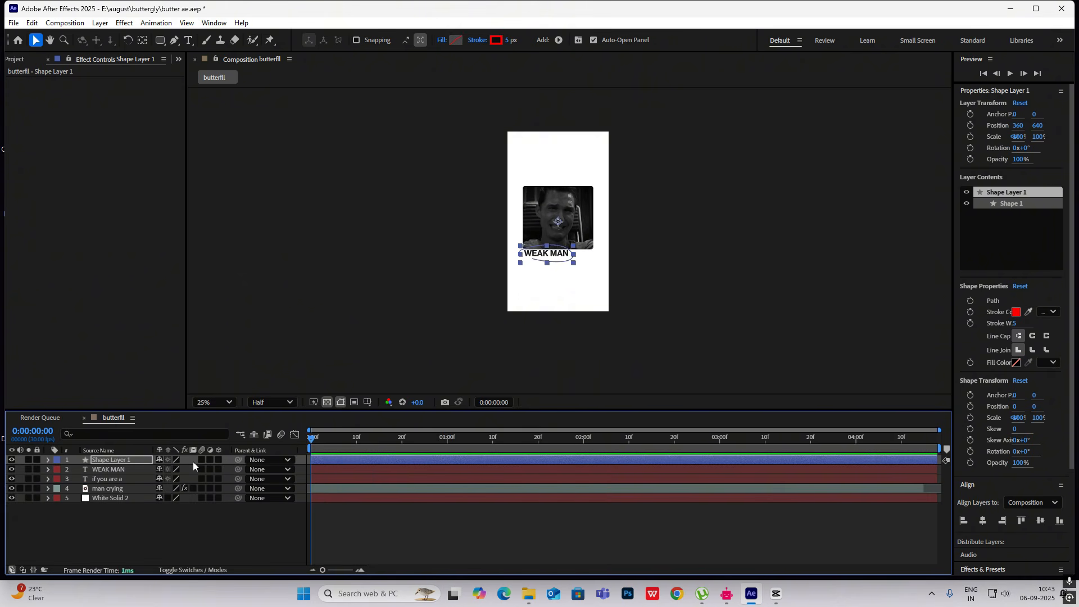
key(space)
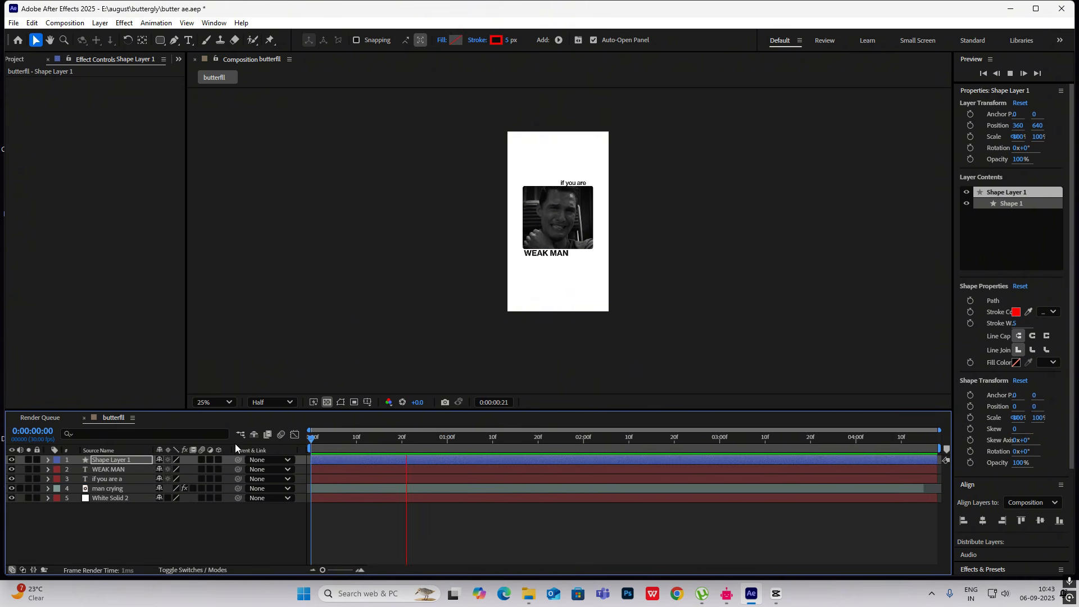
Switch to CapCut, scrub the reference clip's opening to examine its red corner shapes, and return to After Effects
click(776, 594)
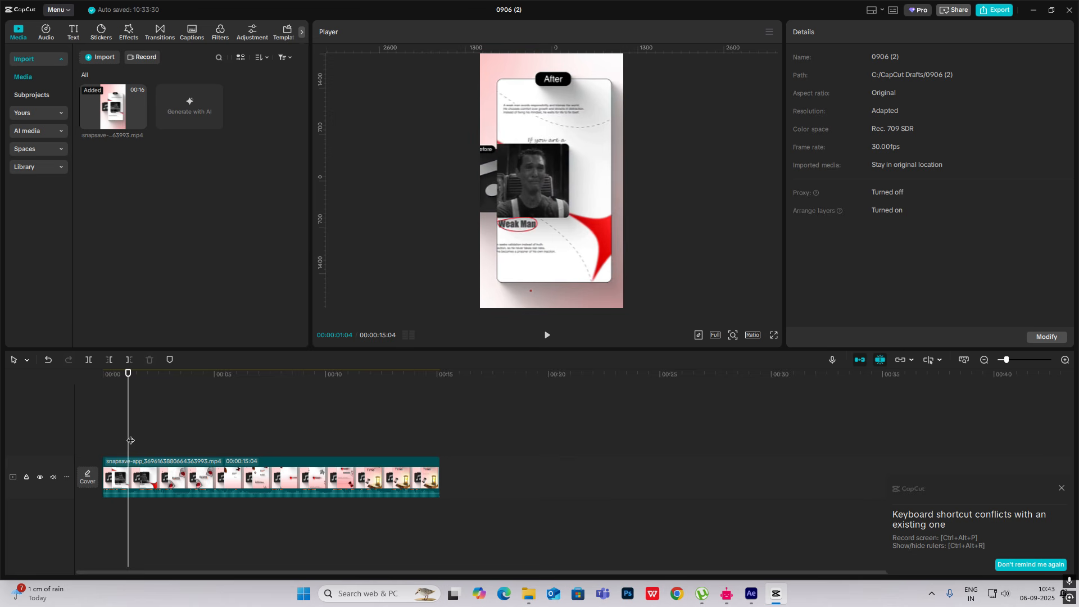
drag(130, 441, 110, 441)
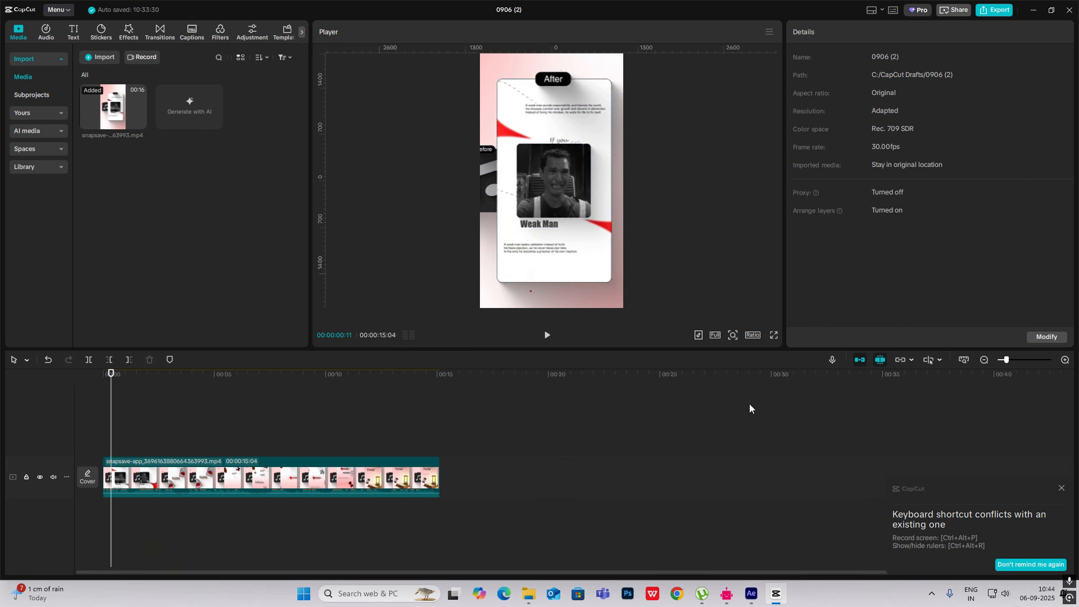
click(777, 599)
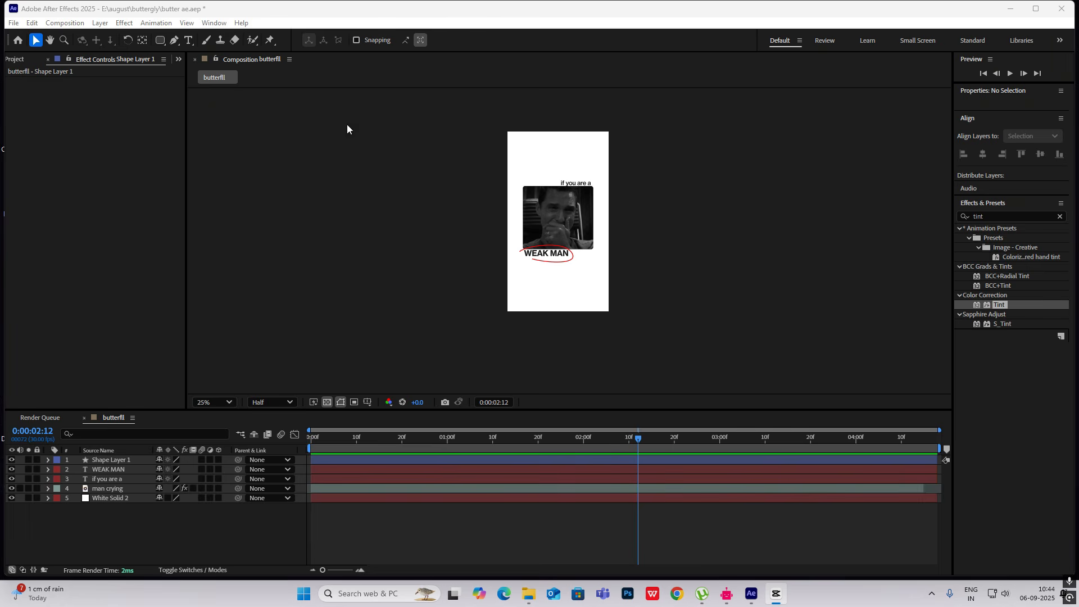
Draw a five-point star with an outer radius of about 126 above the clip and centre its anchor point
drag(160, 40, 203, 90)
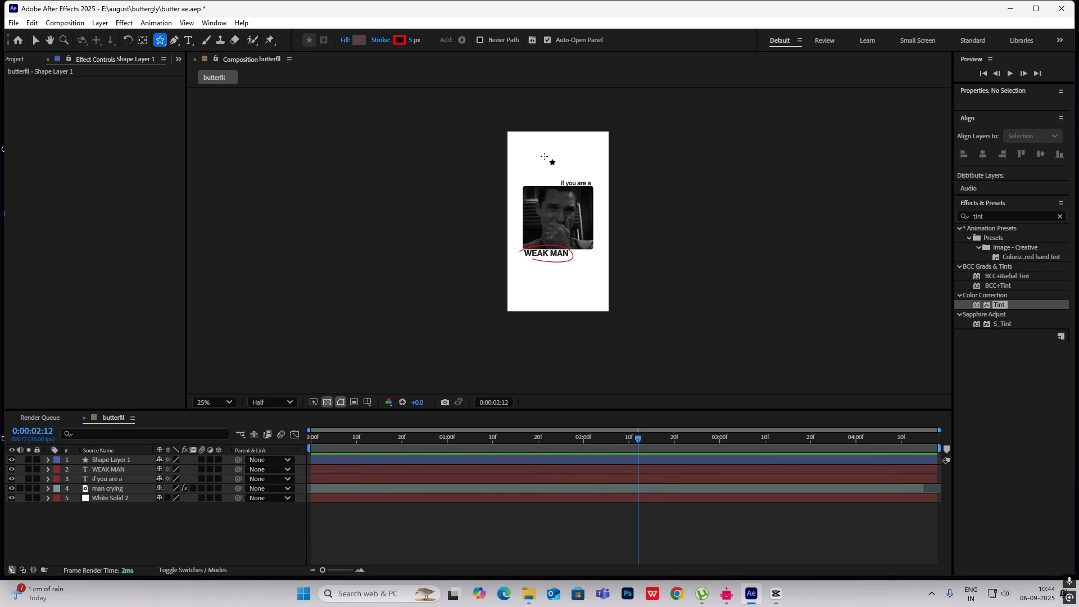
drag(539, 152, 549, 166)
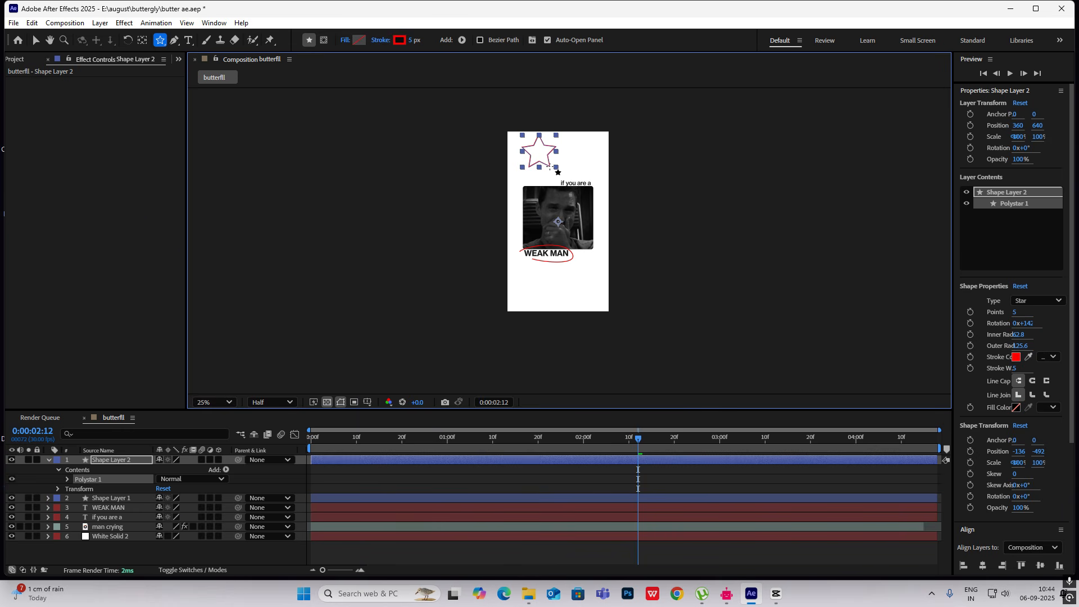
key(ctrl+alt+Home)
Set the star to 4 points, inner radius 36 and inner roundness 158%, and rotate its layer 28°
click(67, 479)
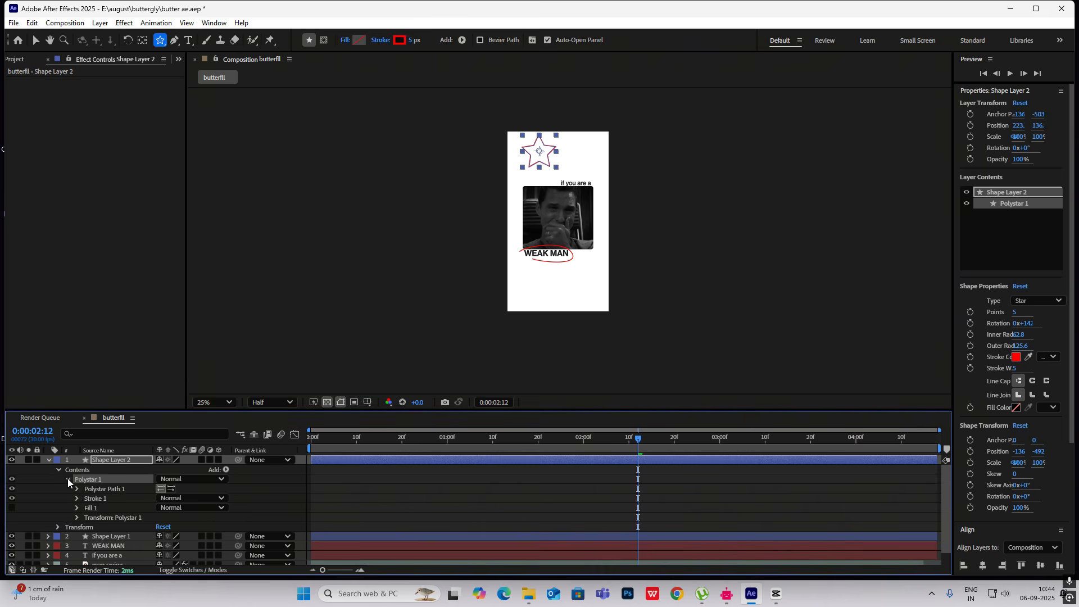
click(76, 489)
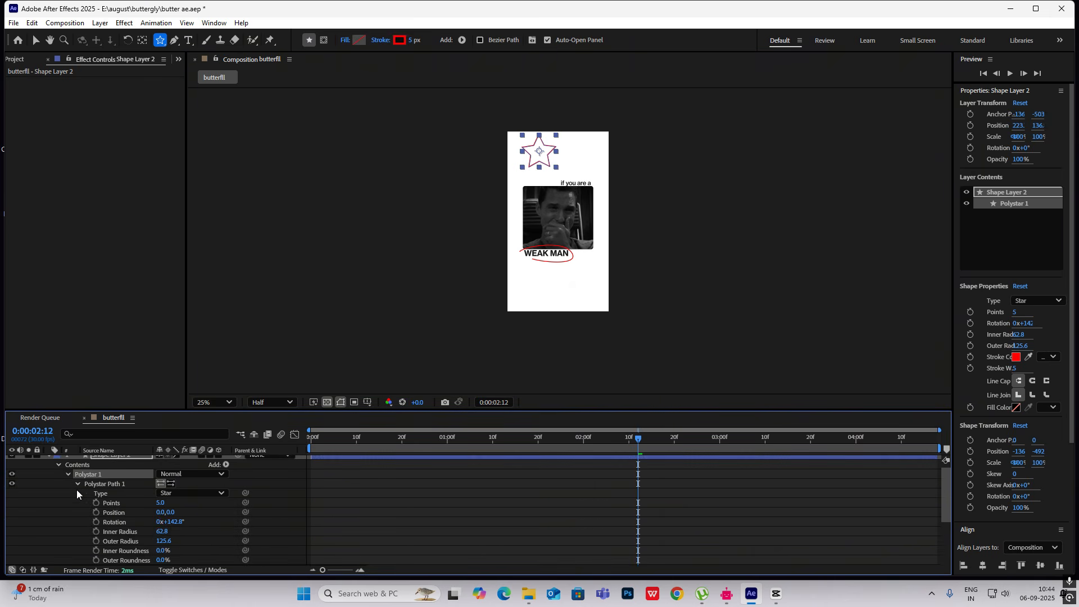
click(160, 504)
text(4)
click(307, 319)
key(v)
click(258, 257)
scroll(167, 528, down, 1)
drag(162, 522, 183, 524)
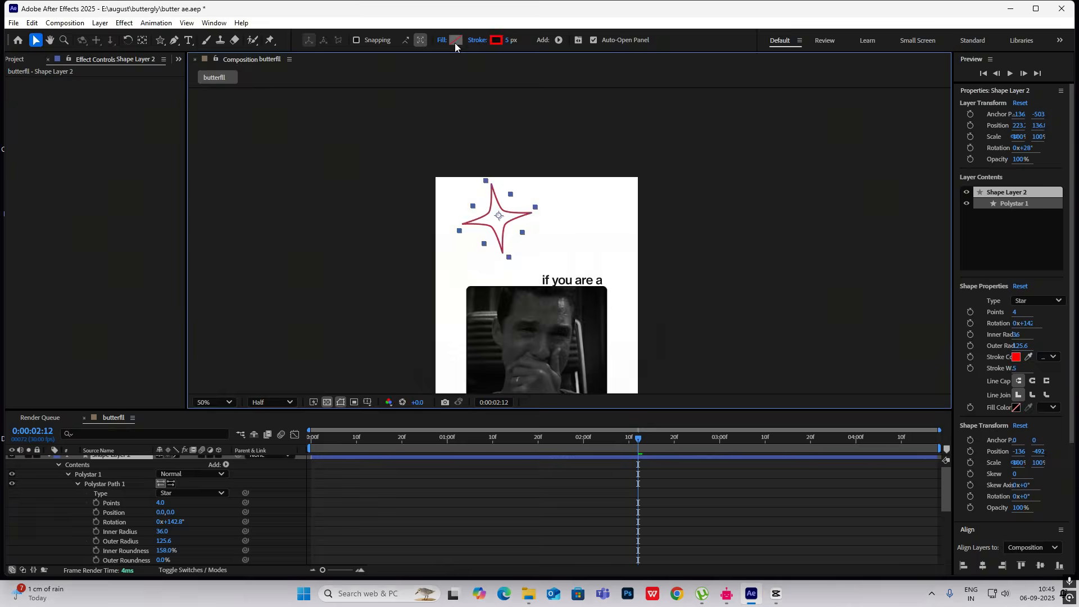
Fill the four-point star with pure red, set its stroke to None, and deselect it
click(457, 40)
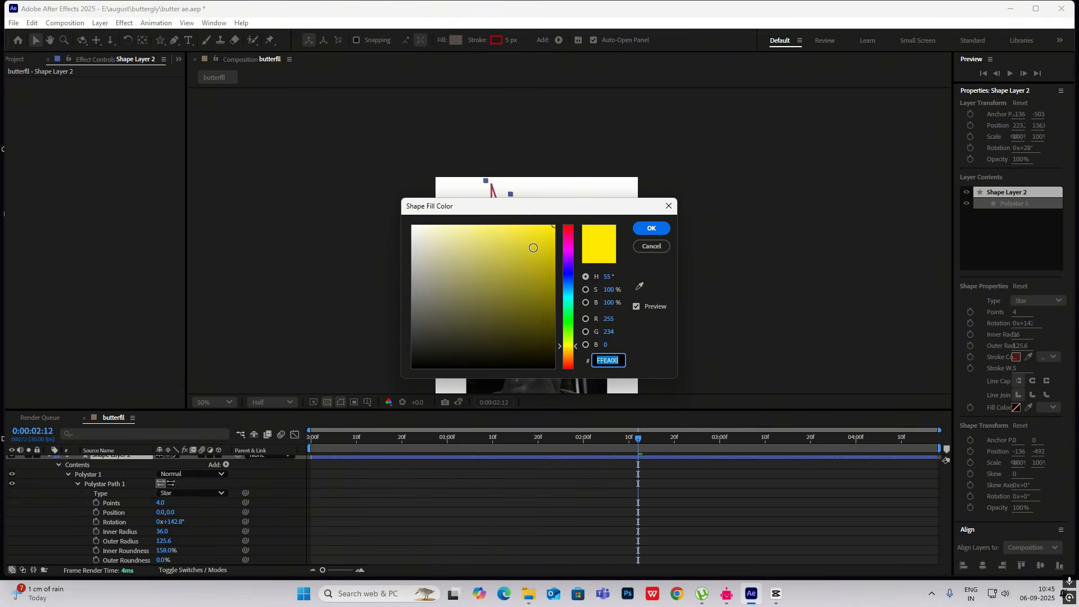
click(568, 226)
click(556, 227)
click(651, 228)
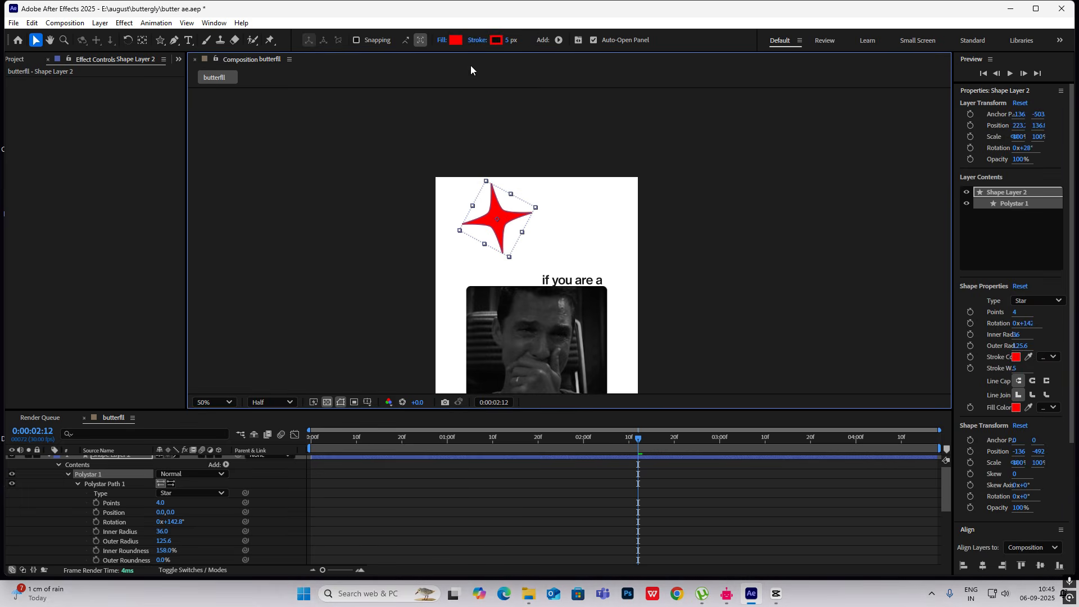
click(476, 40)
click(479, 265)
click(560, 329)
click(704, 246)
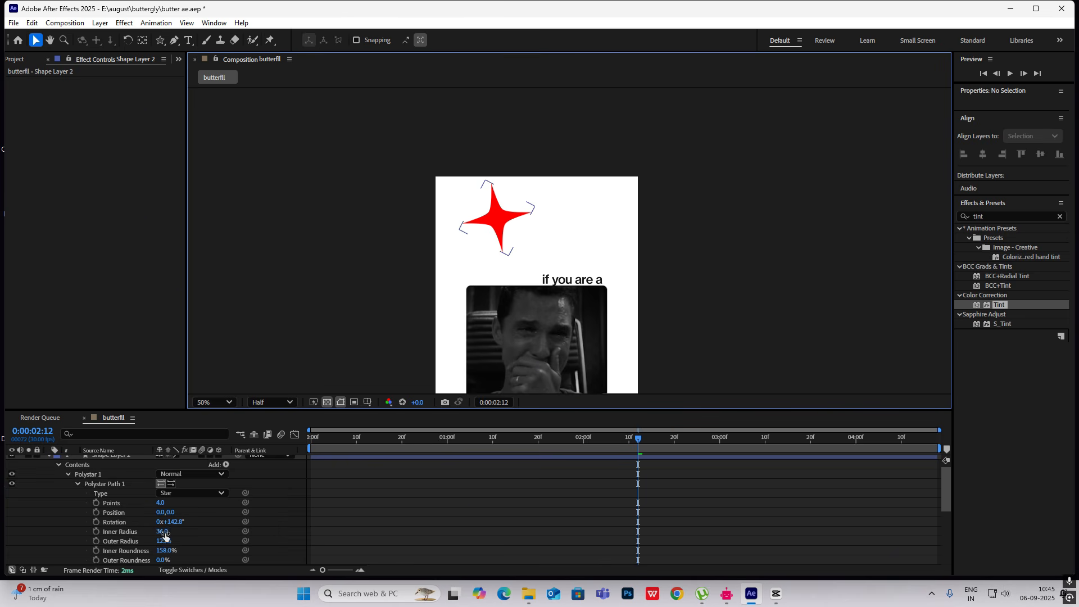
Refine the star to inner radius 34, outer radius 131.6 and inner roundness 251%, and collapse its layer properties
mouse_move(164, 531)
mouse_down()
mouse_move(170, 551)
mouse_move(216, 550)
mouse_up()
click(747, 291)
click(834, 297)
click(780, 261)
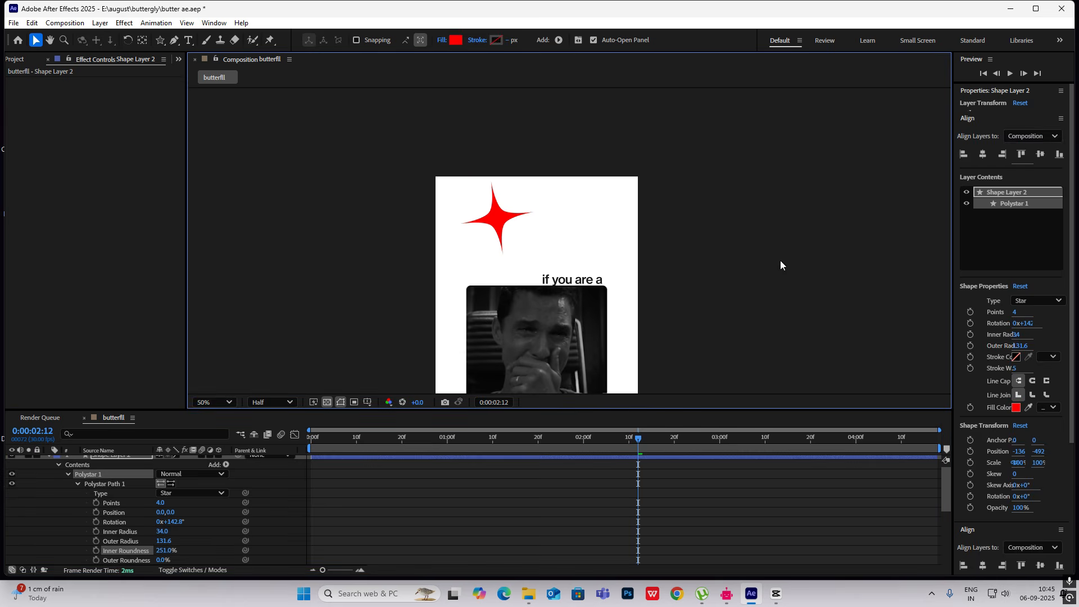
scroll(73, 478, up, 1)
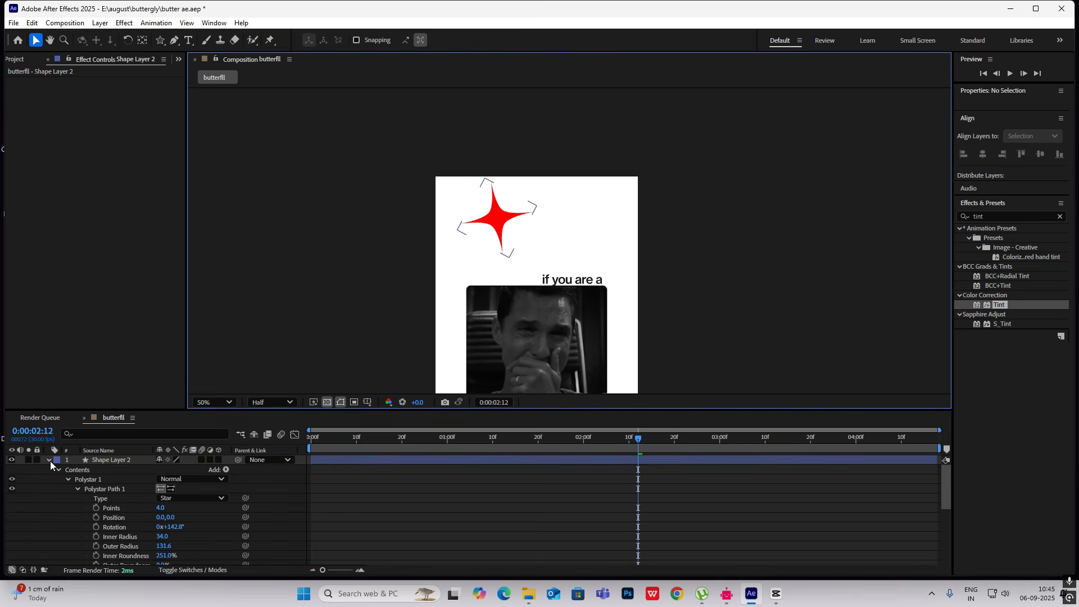
click(49, 460)
scroll(529, 247, down, 2)
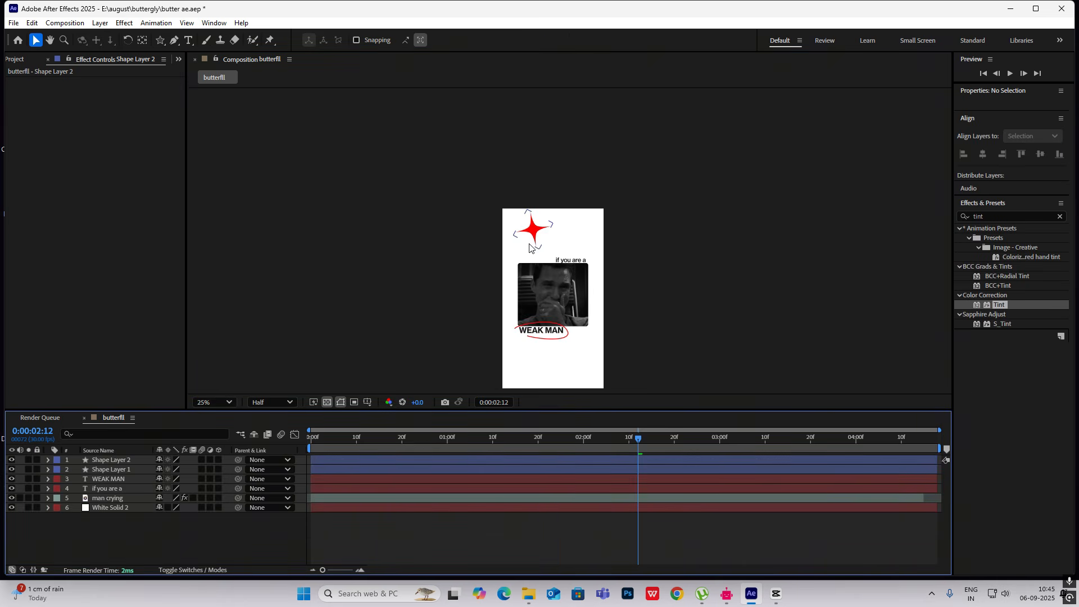
Check in the CapCut reference where the red stars sit on the card's edges, and return to After Effects
click(776, 594)
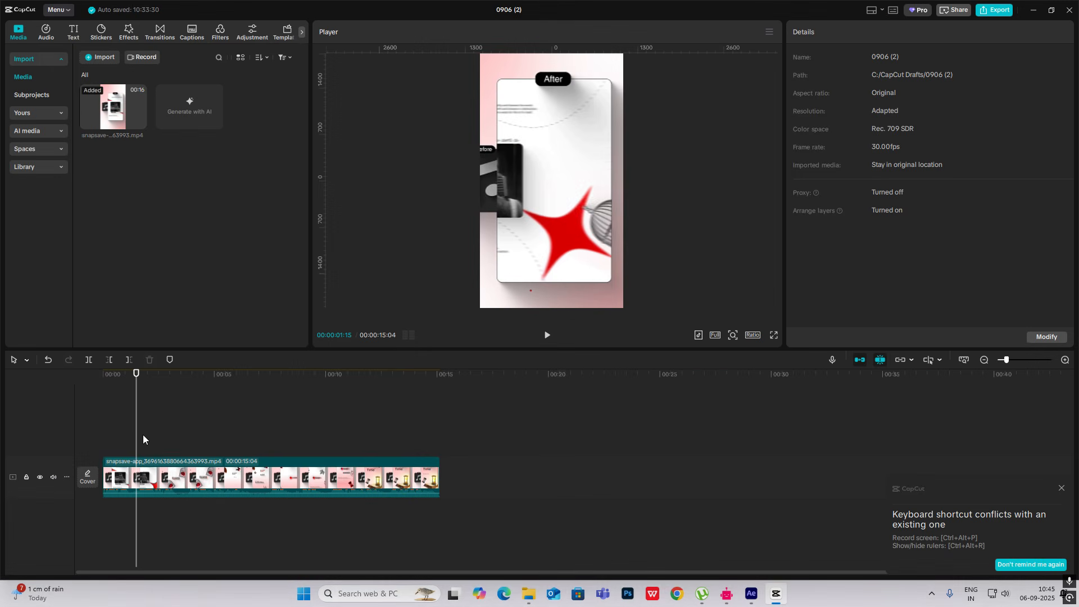
drag(136, 438, 110, 439)
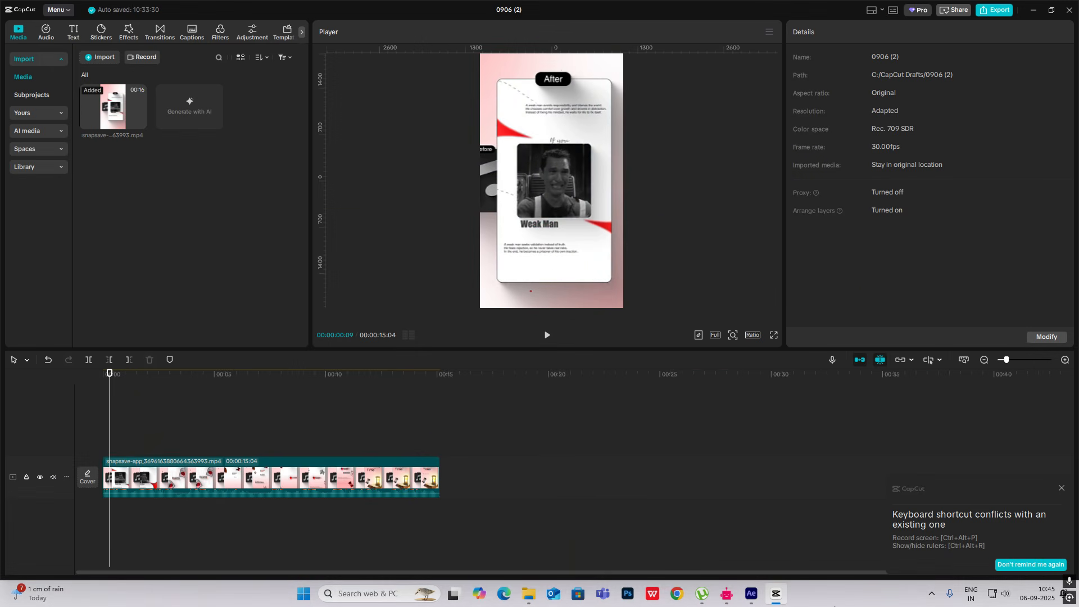
click(776, 599)
Move the red star onto the card's upper left edge so it is partly cut off, and scale it to 169%
drag(533, 235, 506, 237)
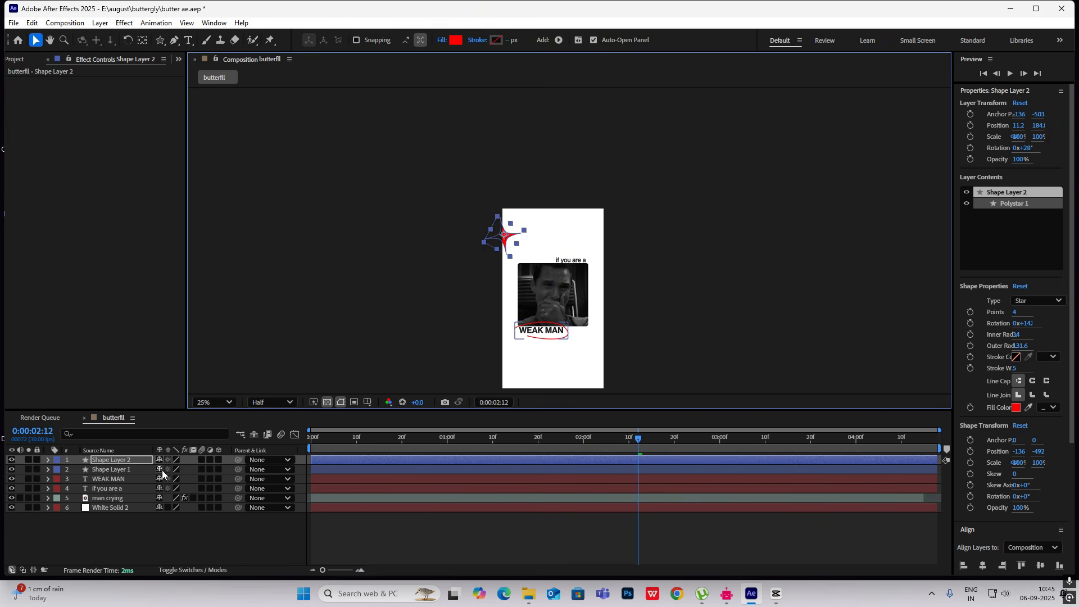
key(s)
drag(180, 475, 219, 475)
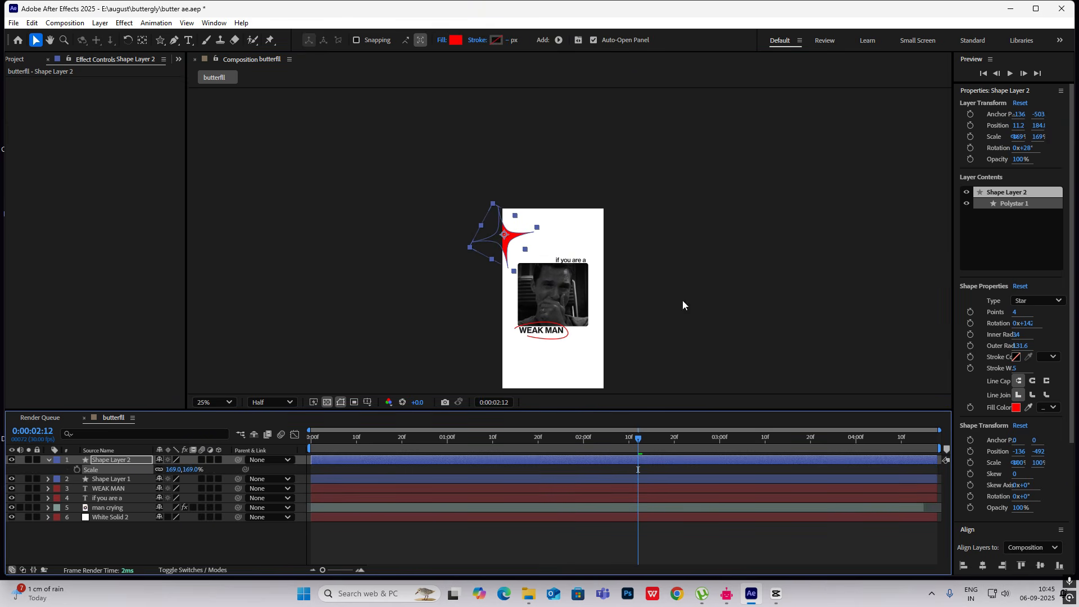
click(682, 300)
Duplicate the red star, place the copy at the card's lower right corner, and scale it to 266%
click(113, 459)
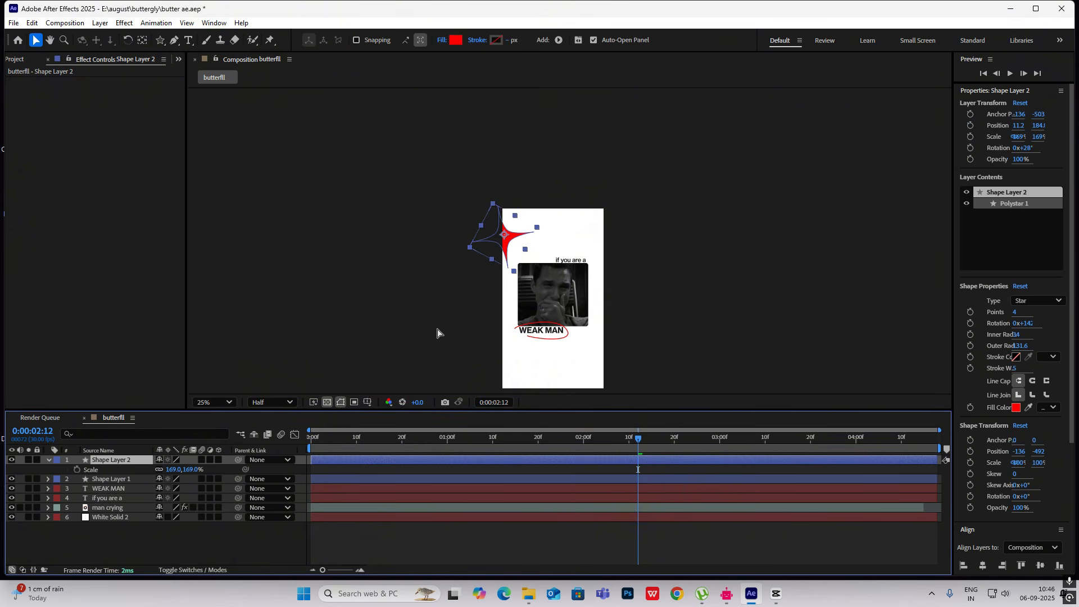
key(ctrl+d)
drag(559, 284, 640, 403)
key(s)
drag(188, 469, 258, 486)
click(753, 271)
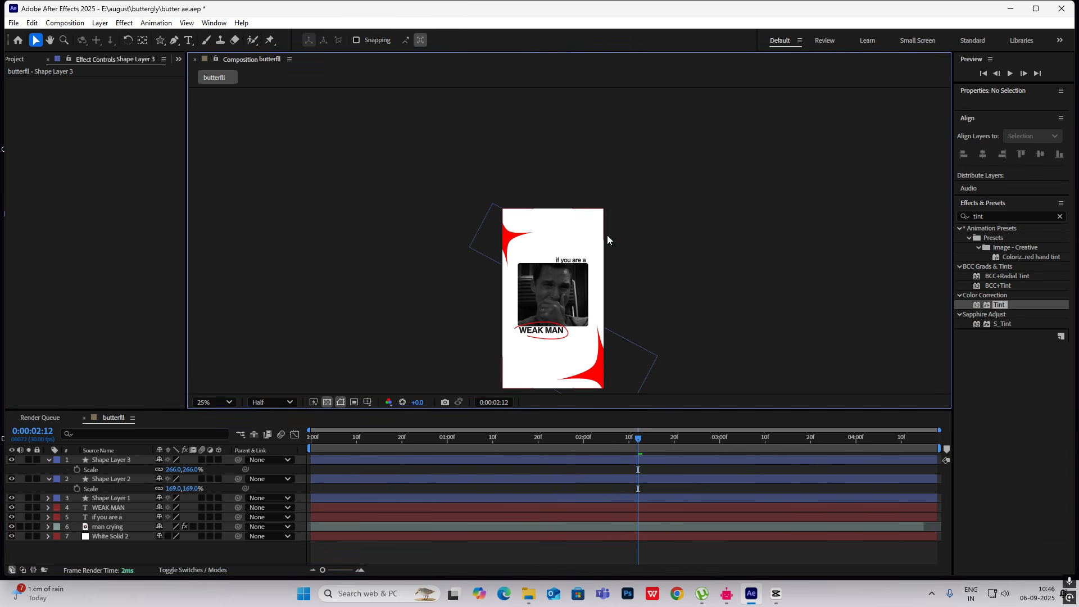
Examine the reference's transition to the birdcage scene in CapCut, and return to After Effects
click(776, 594)
drag(172, 442, 143, 441)
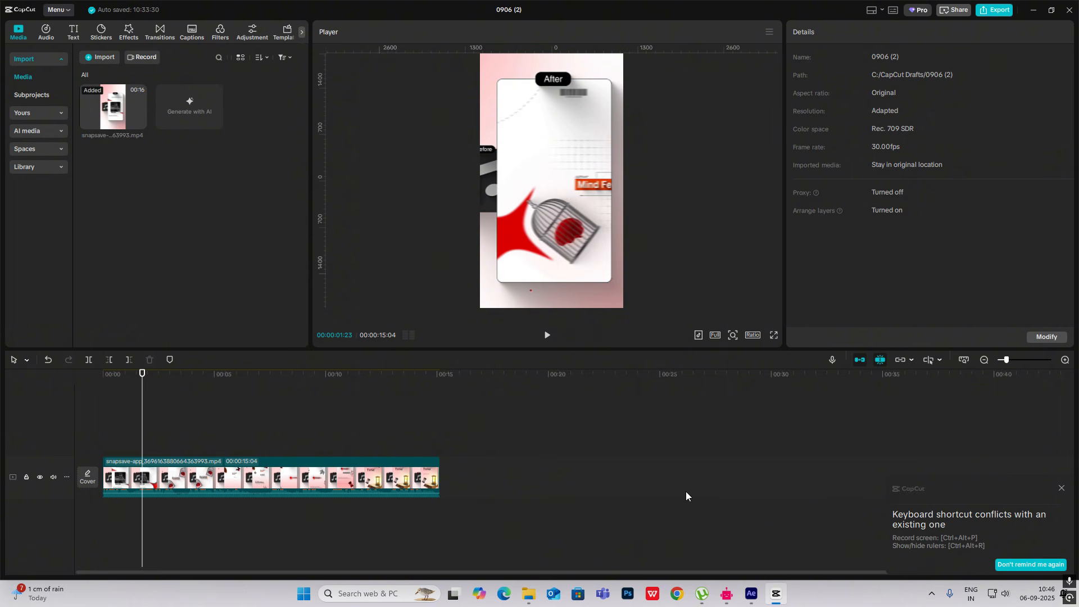
click(751, 593)
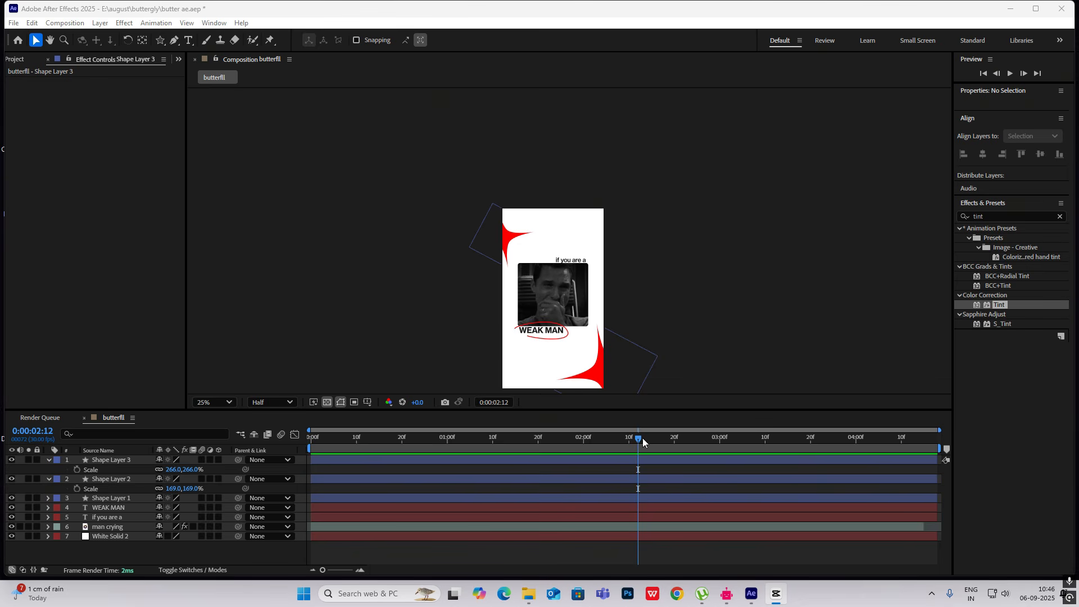
Move to 0:00:01:13, collapse both star layers, and make every layer except the white solid 3D
drag(642, 437, 506, 444)
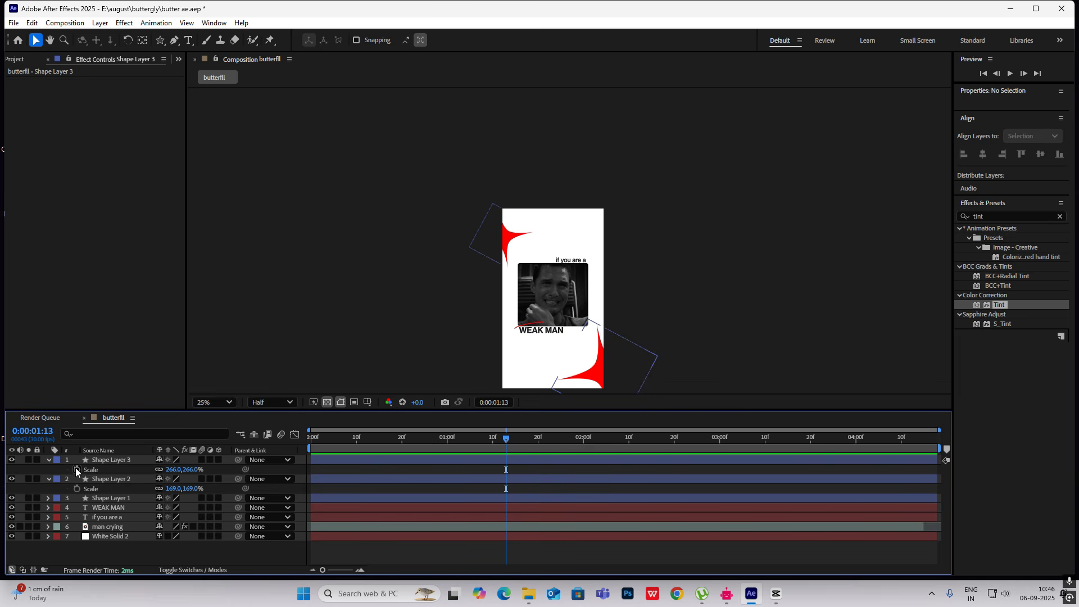
click(48, 460)
click(48, 470)
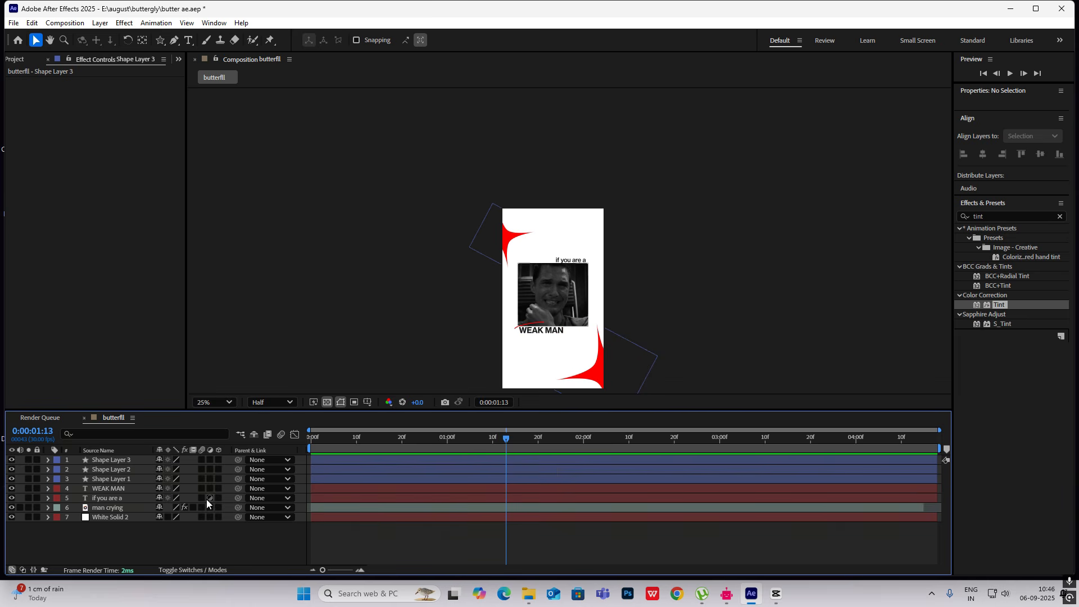
drag(218, 463, 218, 509)
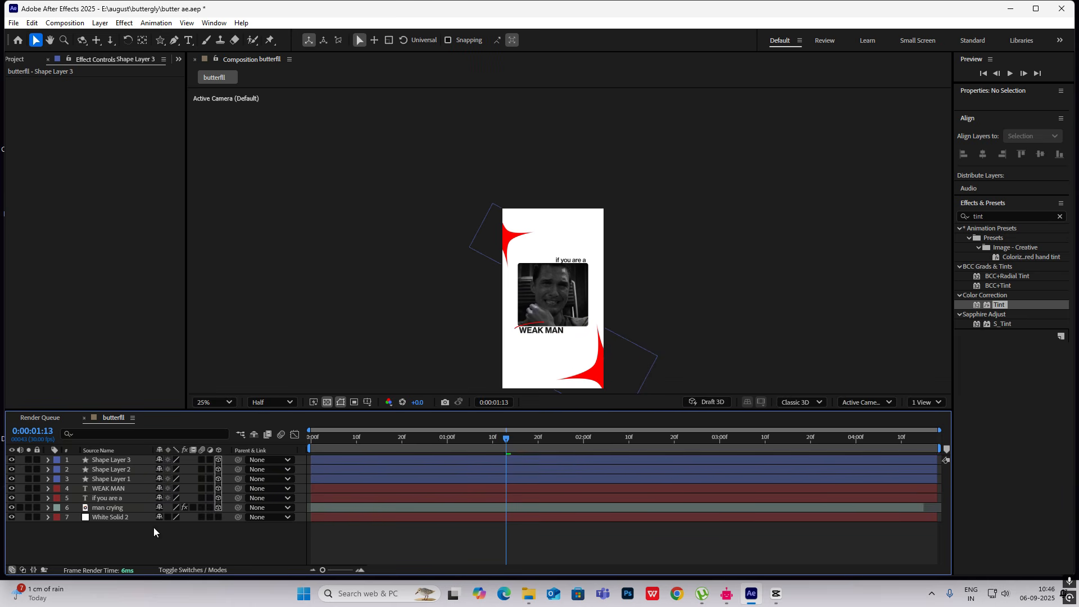
Set up the Pen tool with no fill and a near-black 050505 stroke, 5 px wide
scroll(634, 180, up, 2)
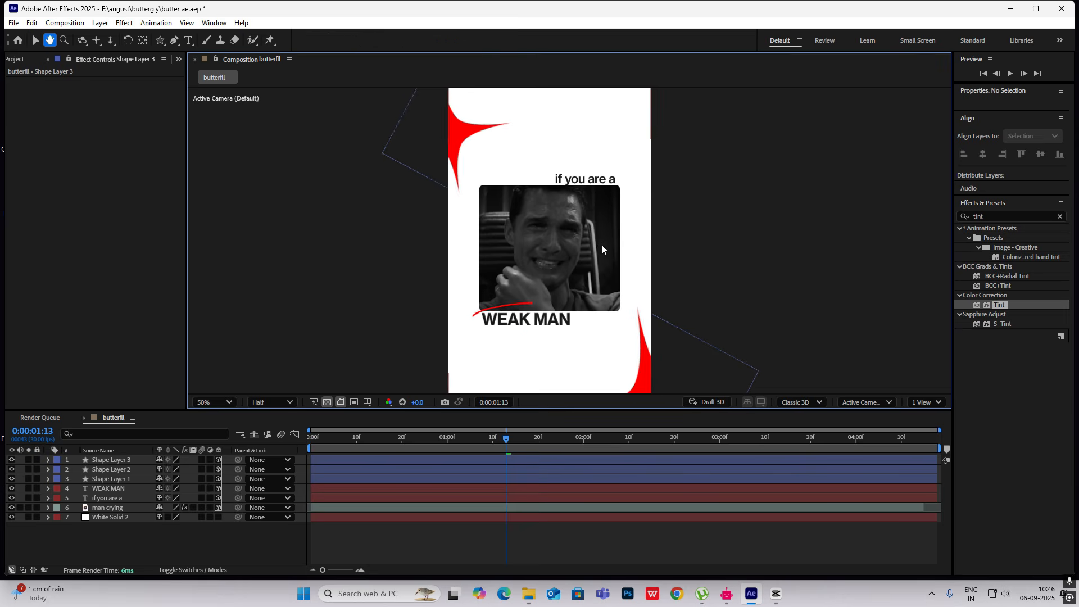
scroll(601, 245, down, 2)
click(173, 42)
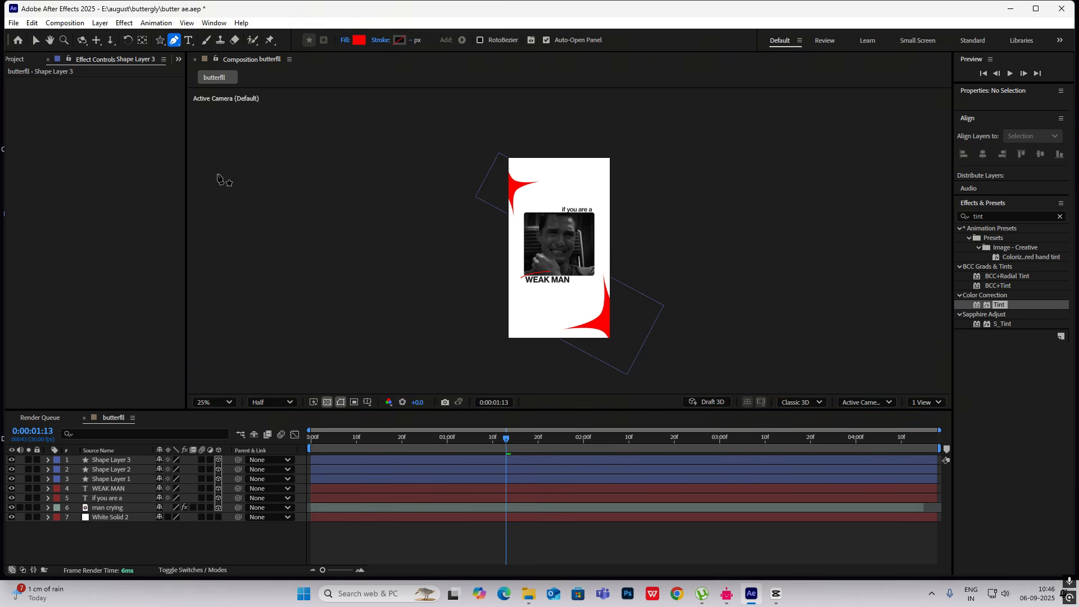
click(345, 40)
click(479, 266)
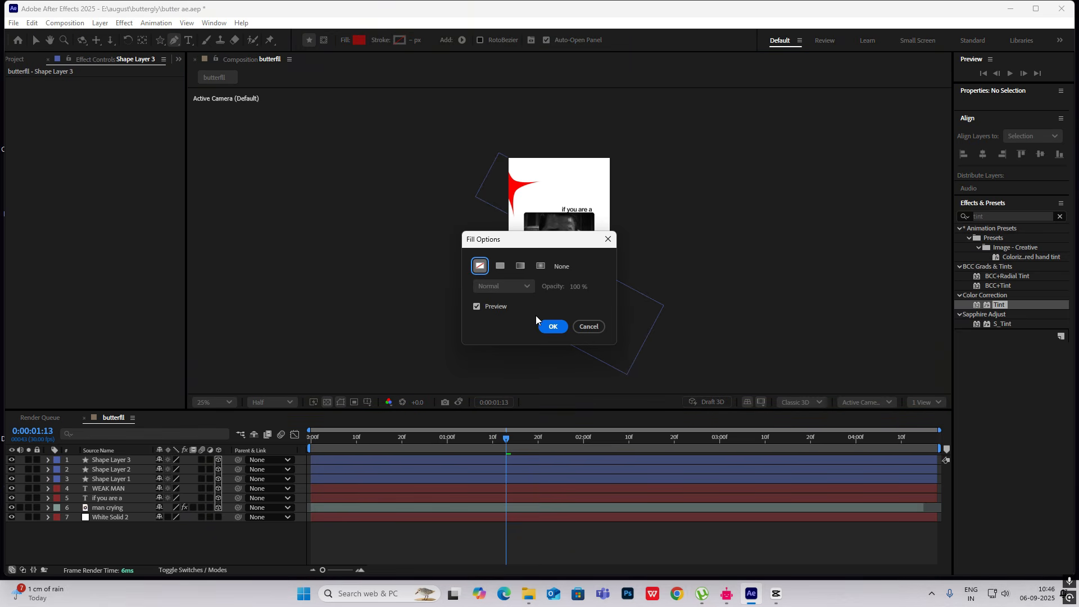
click(553, 327)
click(397, 42)
drag(419, 357, 357, 360)
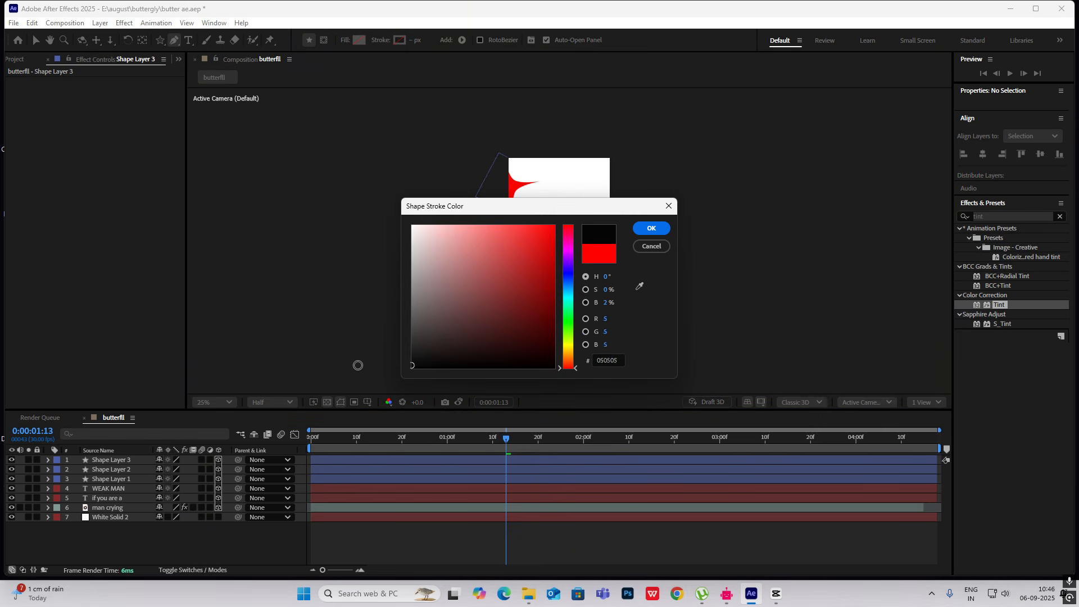
key(Return)
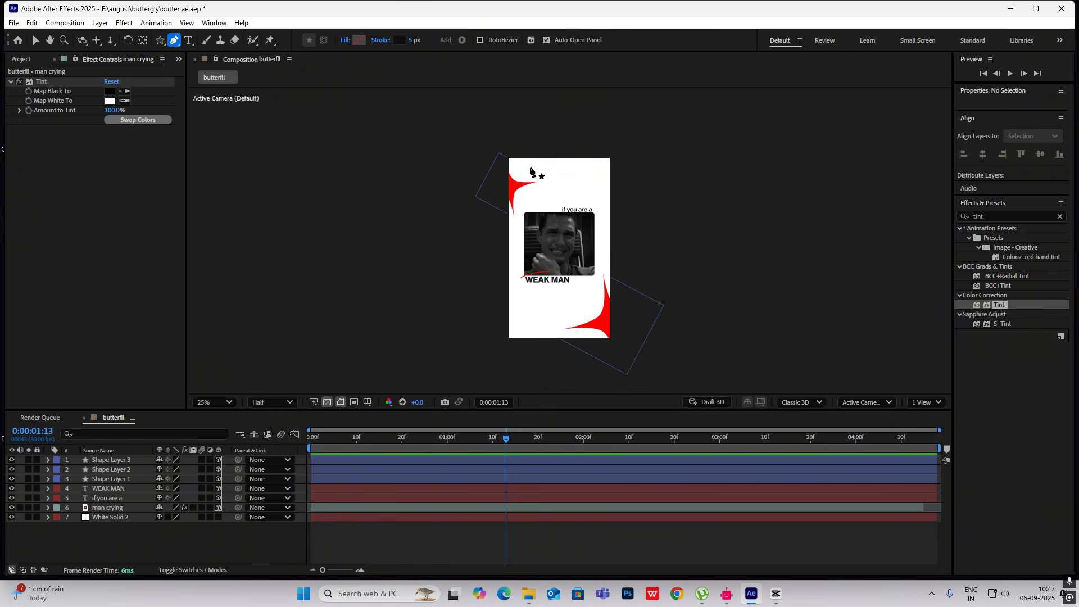
Draw a sagging curved line across the card's top, starting and ending outside its edges, and deselect it
click(477, 145)
drag(570, 192, 610, 190)
drag(667, 146, 711, 152)
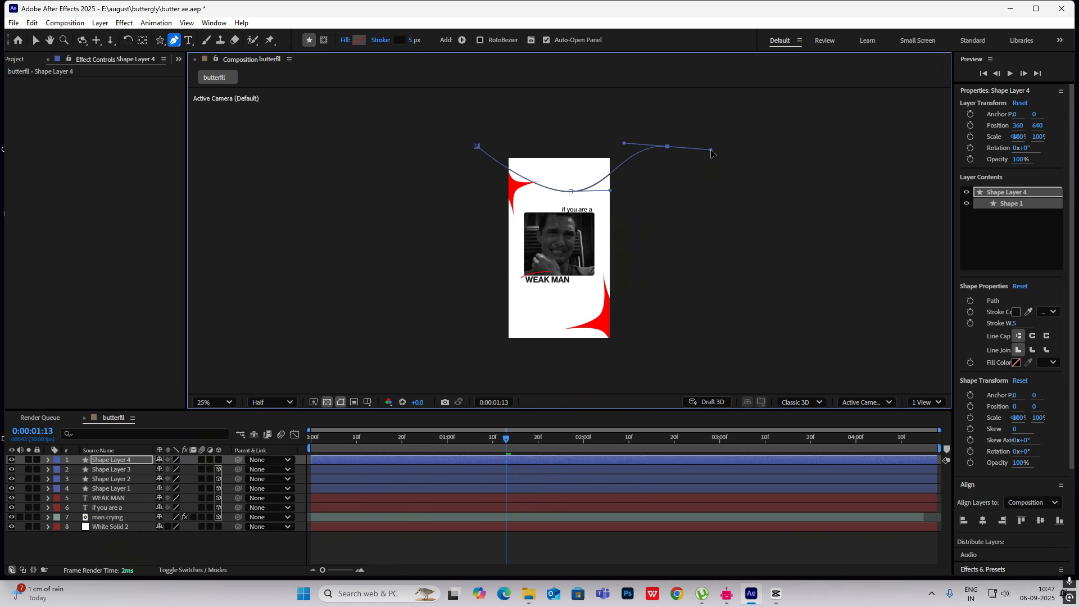
click(131, 555)
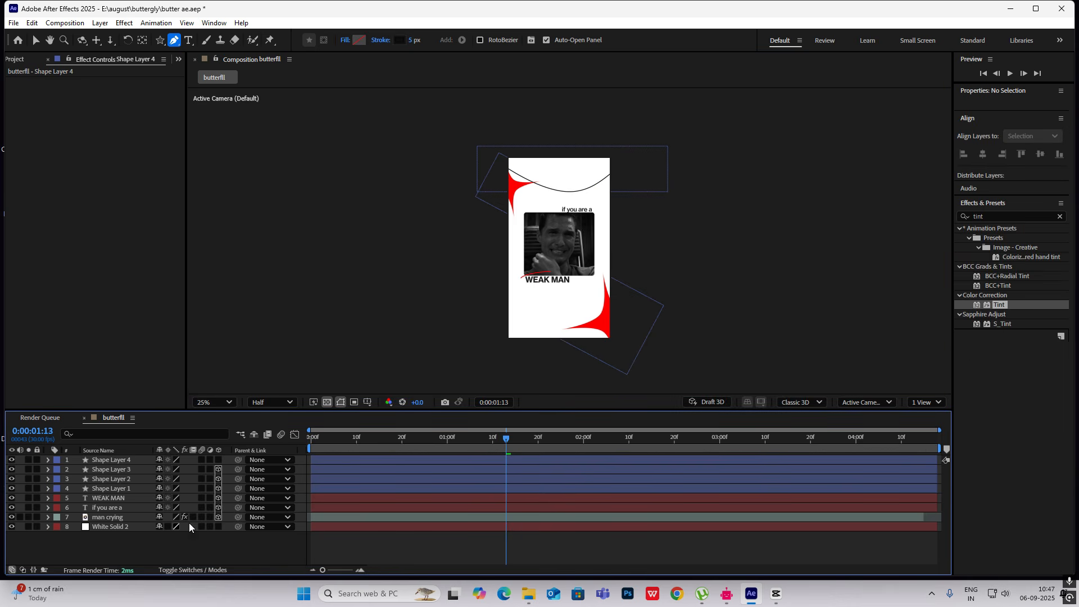
Draw a second curved line across the card's lower part, from beyond its left edge to beyond its lower-right corner, and deselect it
click(454, 270)
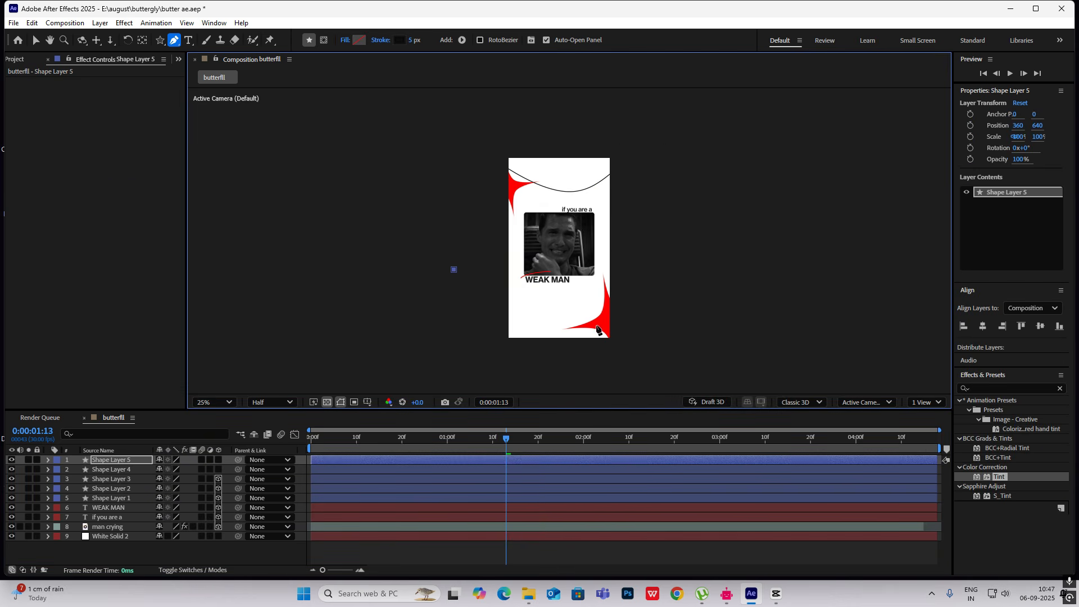
drag(600, 316, 622, 351)
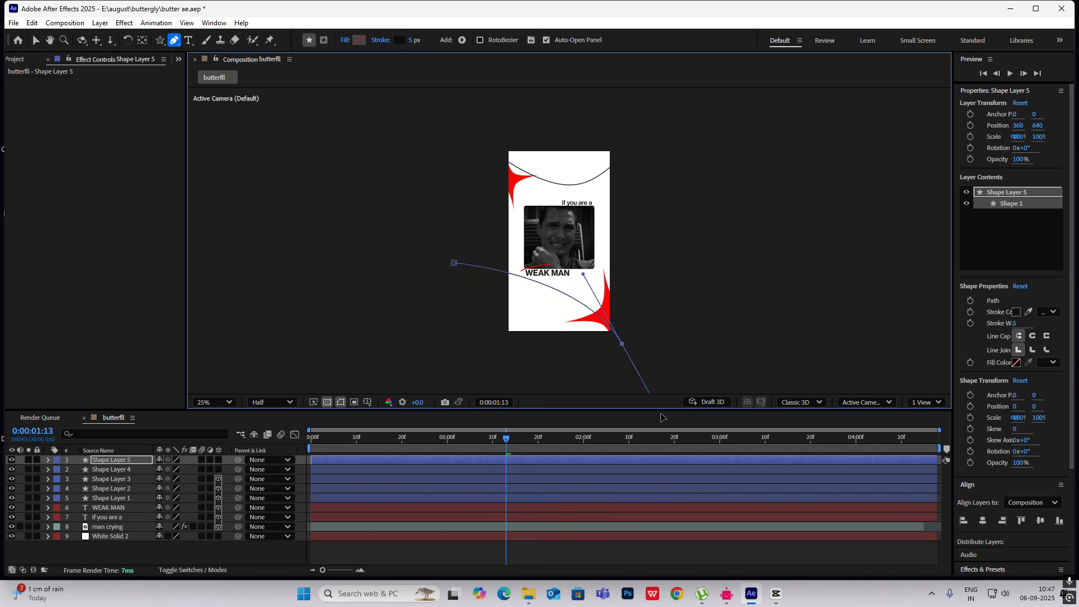
drag(661, 417, 665, 413)
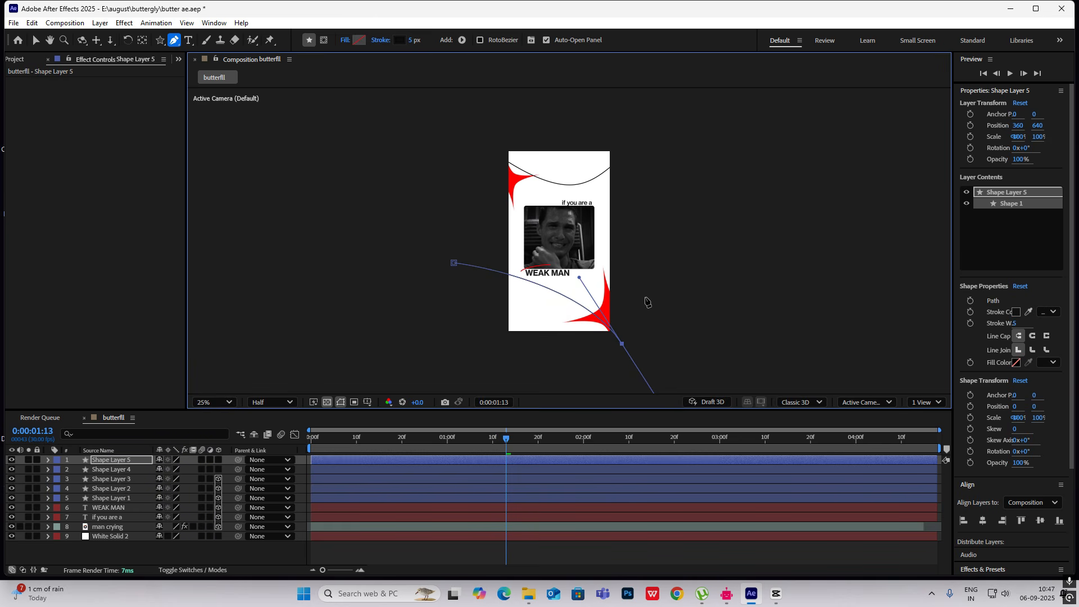
key(v)
click(734, 188)
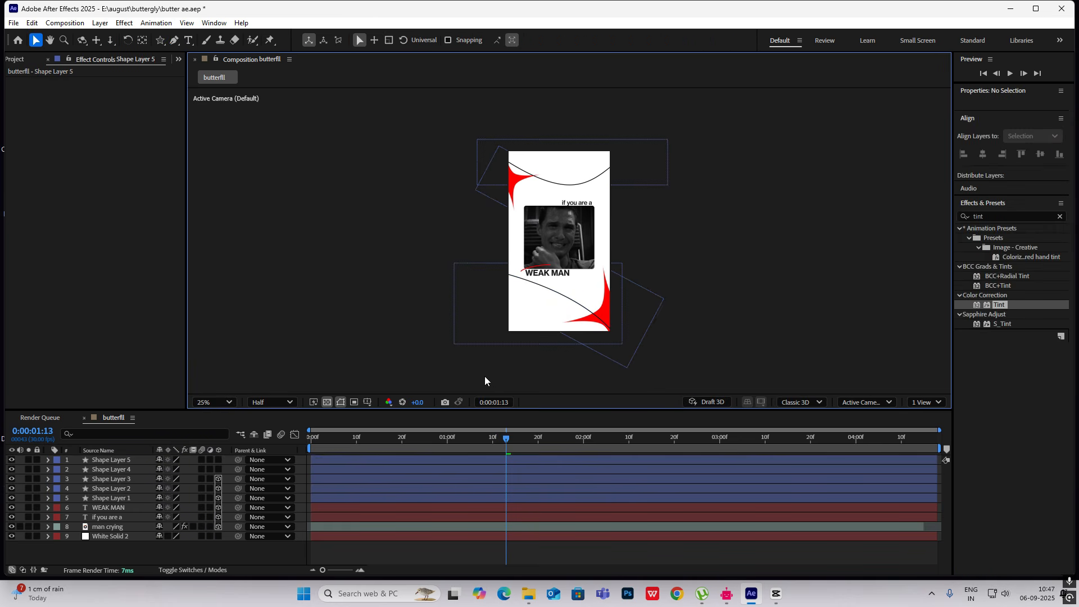
Place both curved line layers, Shape Layer 5 and Shape Layer 4, directly below the WEAK MAN layer and make them 3D
click(116, 460)
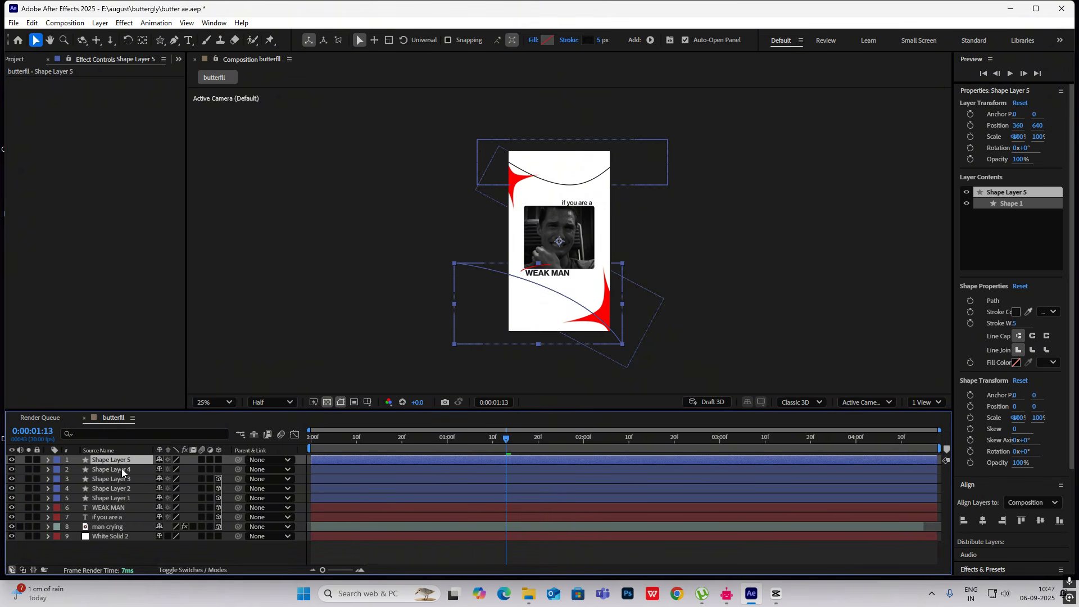
ctrl+click(123, 468)
drag(128, 464, 137, 512)
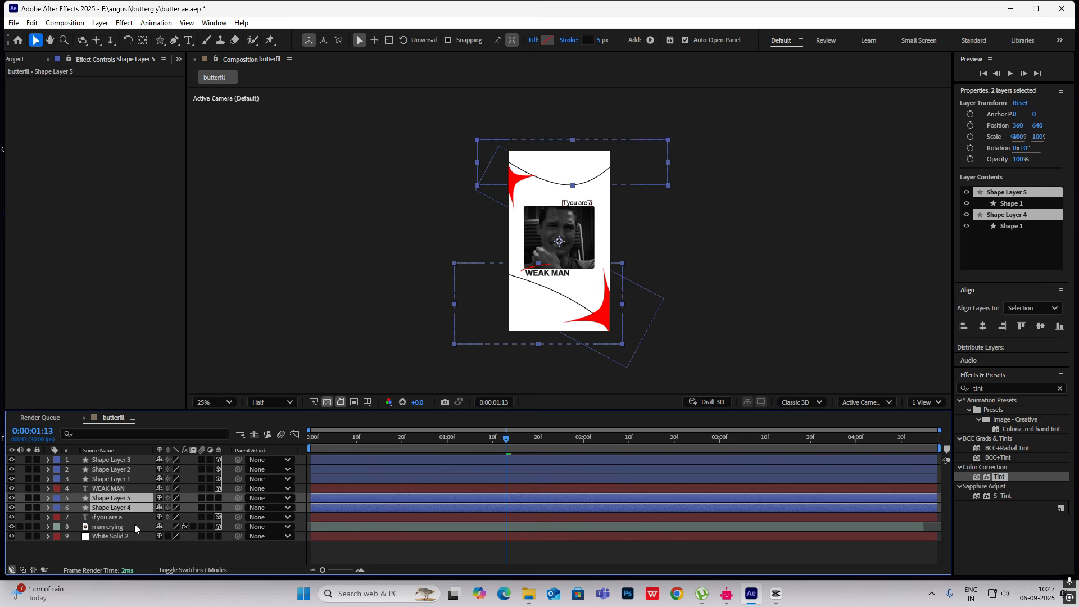
click(117, 556)
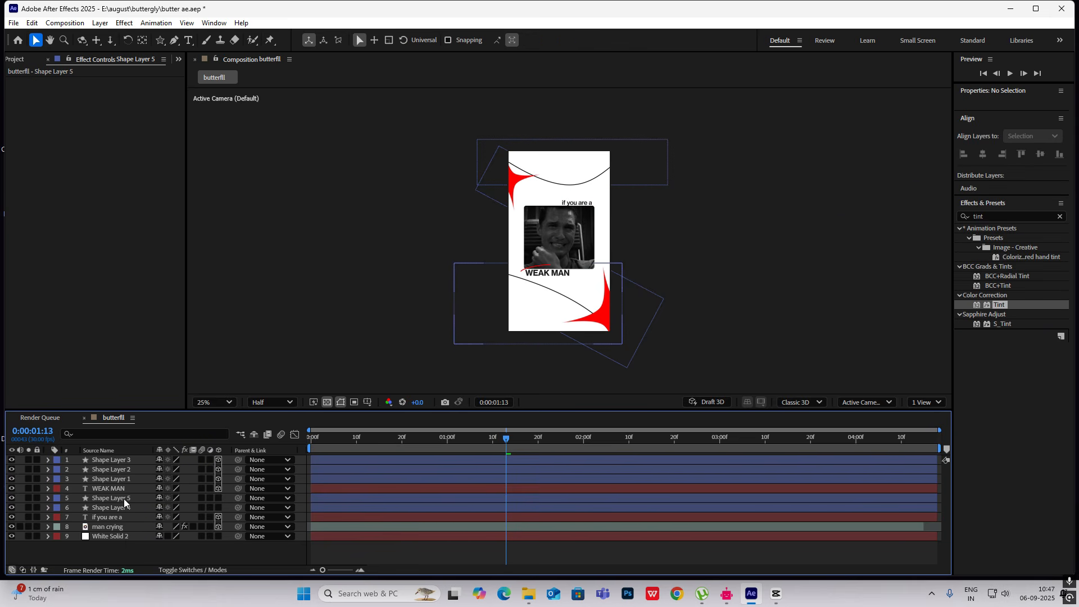
drag(219, 508, 219, 495)
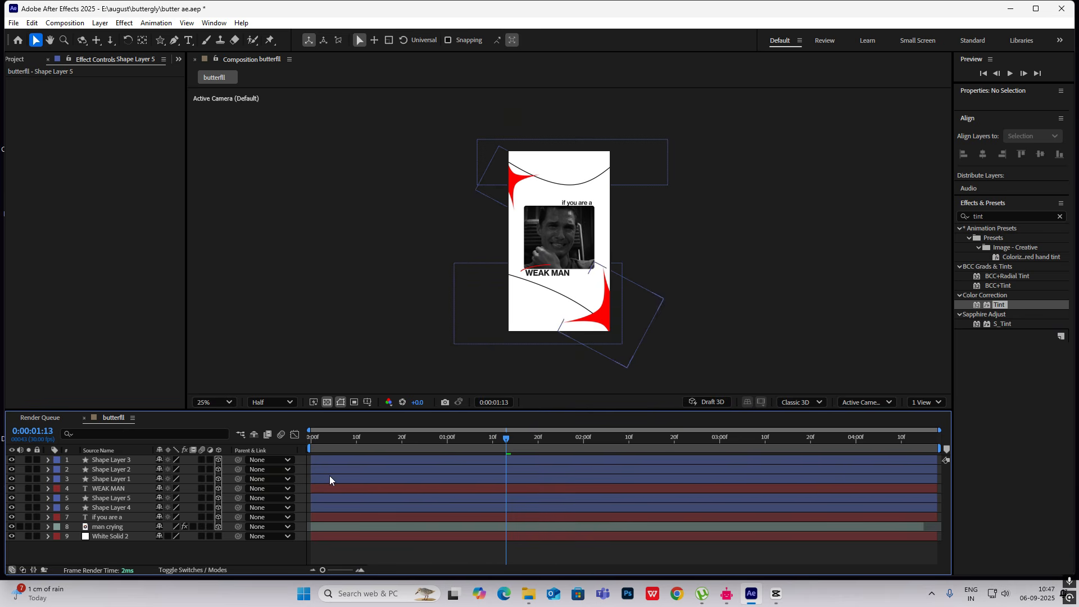
Add dashes to the stroke of the lower curved line, Shape Layer 5, and lengthen the dashes
click(123, 499)
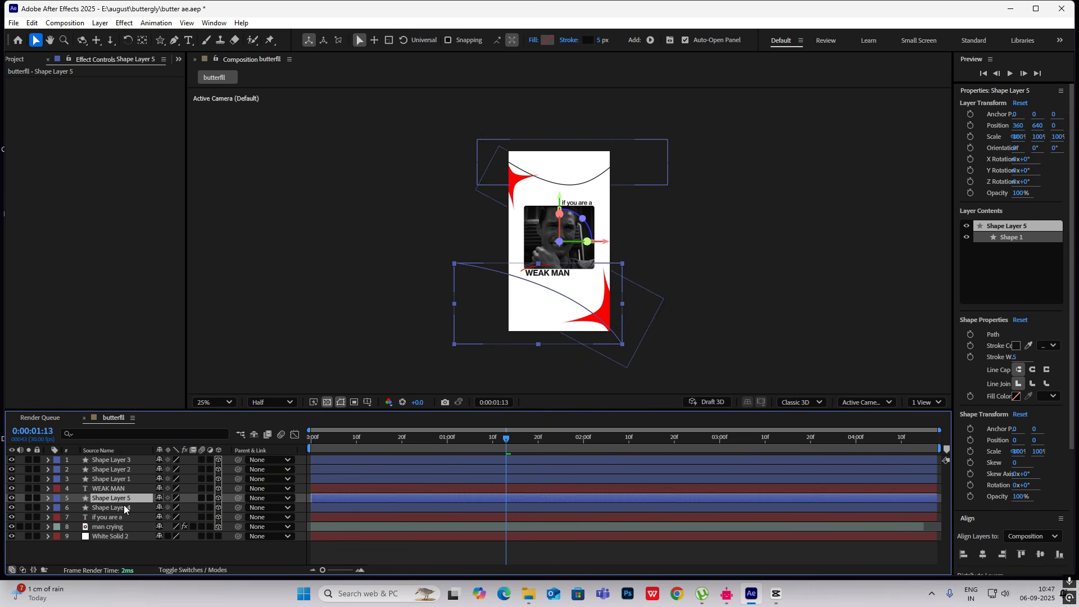
shift+click(125, 508)
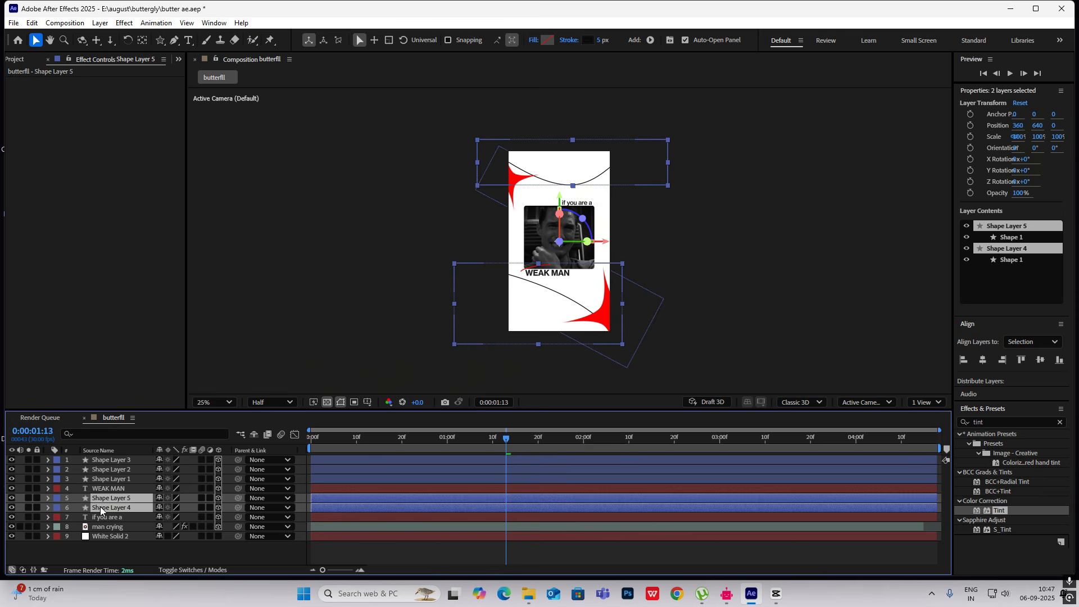
click(48, 499)
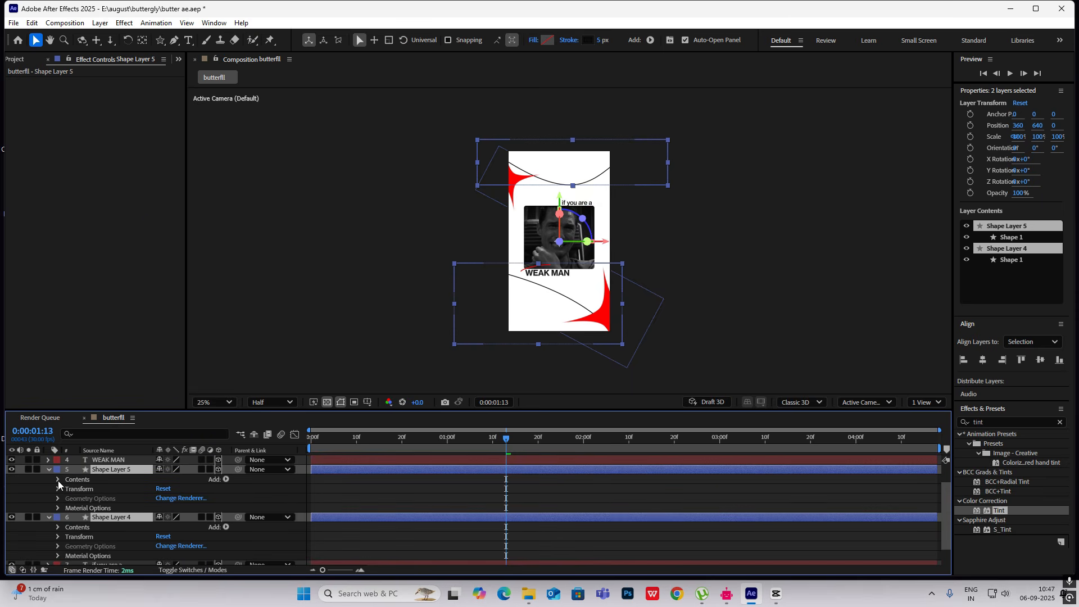
click(57, 480)
click(68, 490)
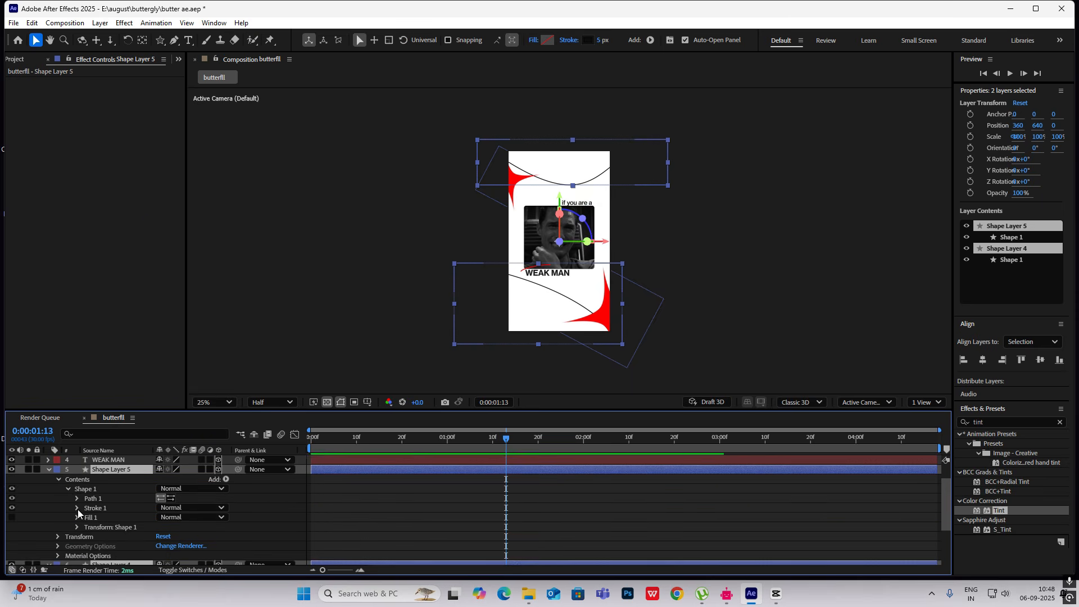
click(78, 509)
scroll(125, 533, down, 1)
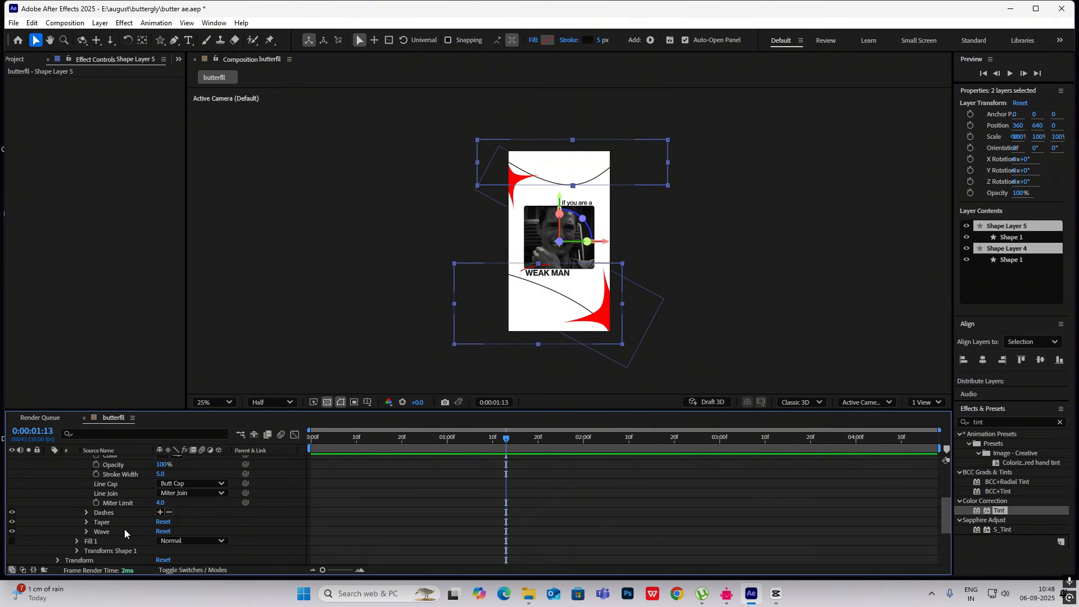
click(160, 512)
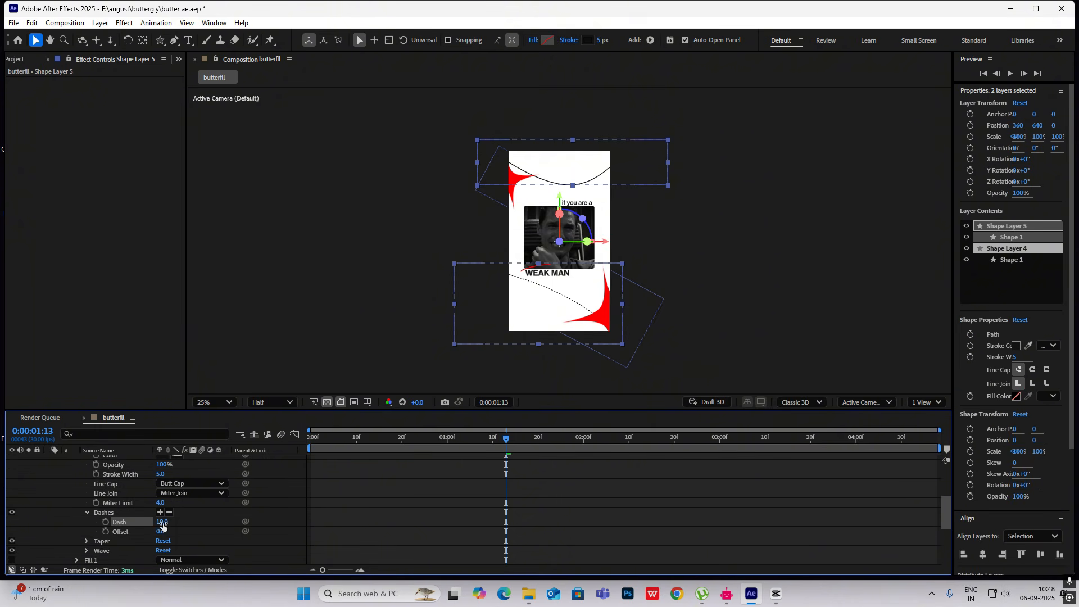
drag(163, 522, 167, 522)
click(750, 313)
Add dashes to the stroke of the upper curved line, Shape Layer 4, with a dash length of 34
scroll(190, 509, down, 4)
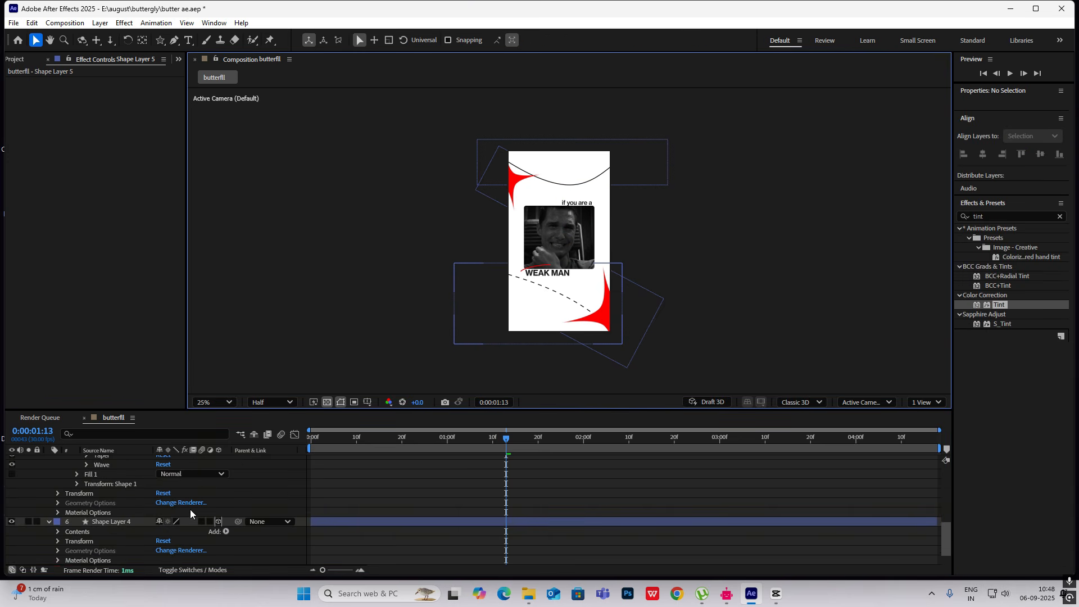
click(57, 503)
scroll(99, 508, down, 3)
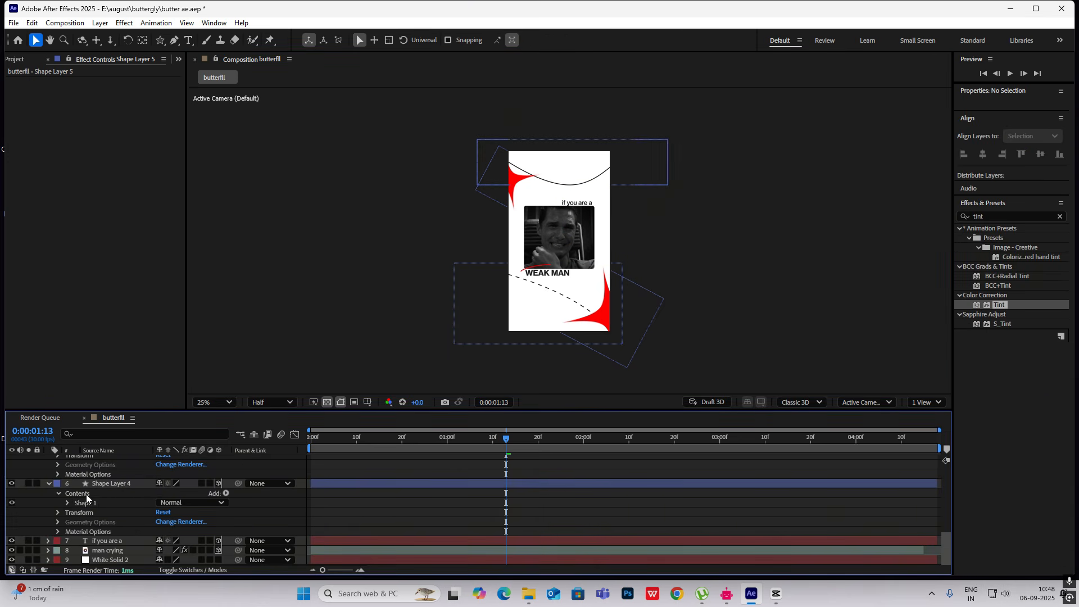
click(161, 483)
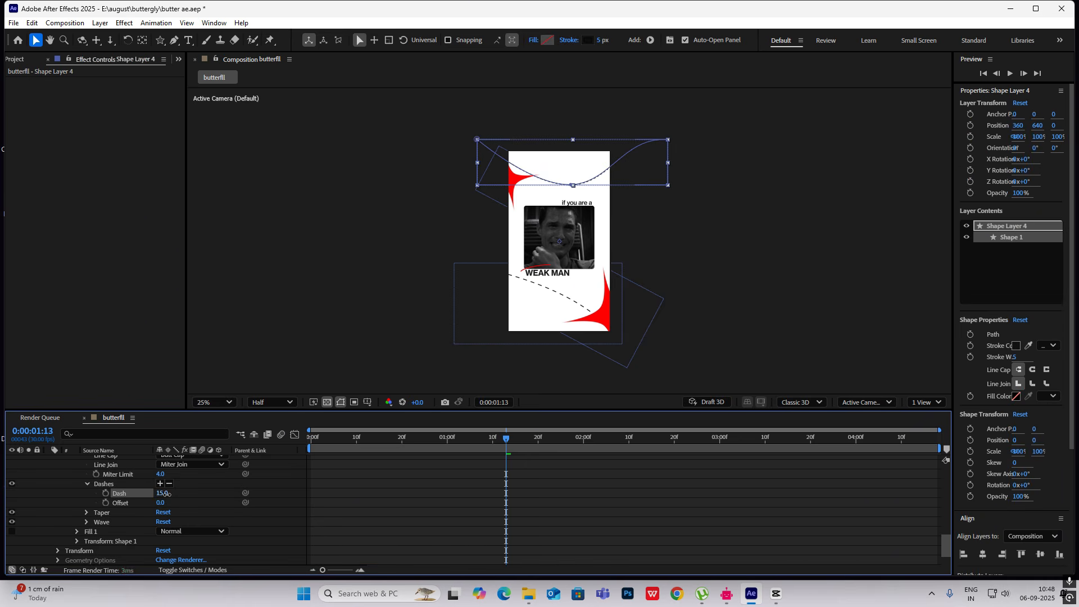
drag(177, 495, 178, 495)
click(758, 262)
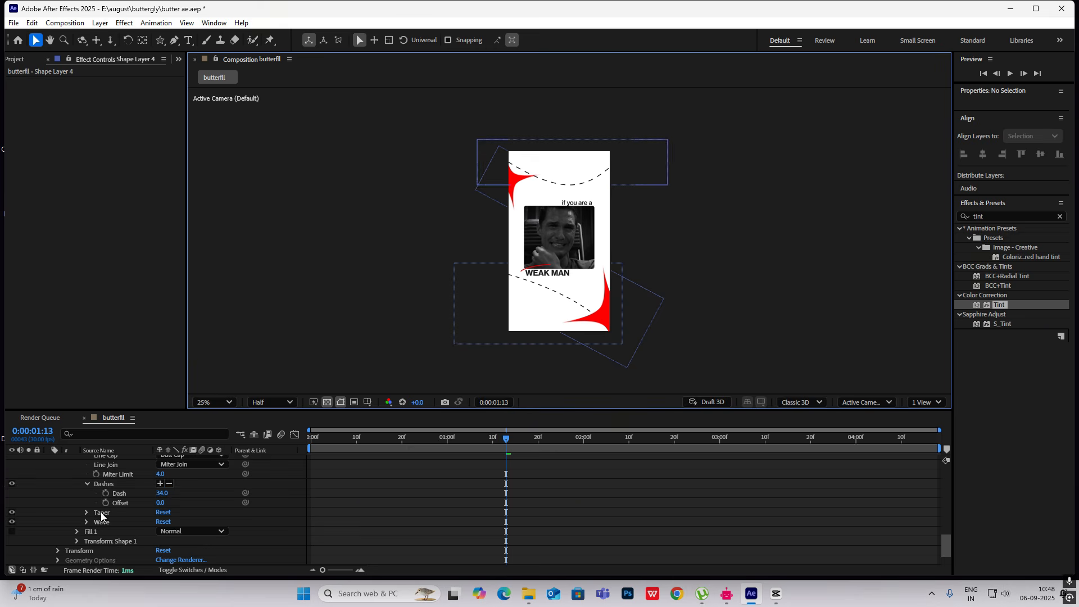
Add Trim Paths to Shape Layer 5 and keyframe its End at 100% at 0:00:01:13
scroll(96, 501, up, 8)
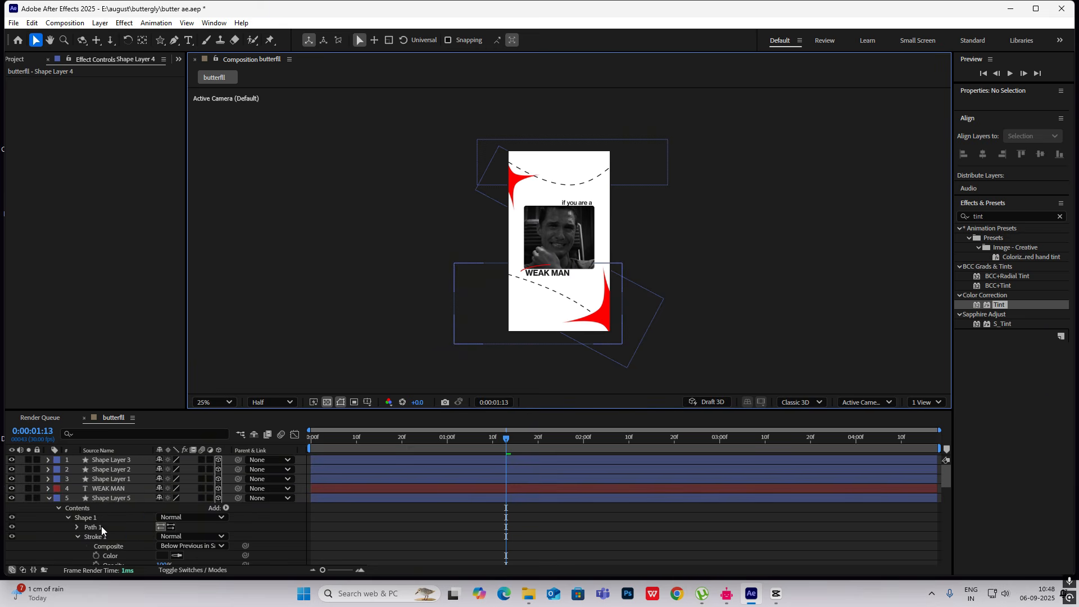
scroll(101, 526, down, 3)
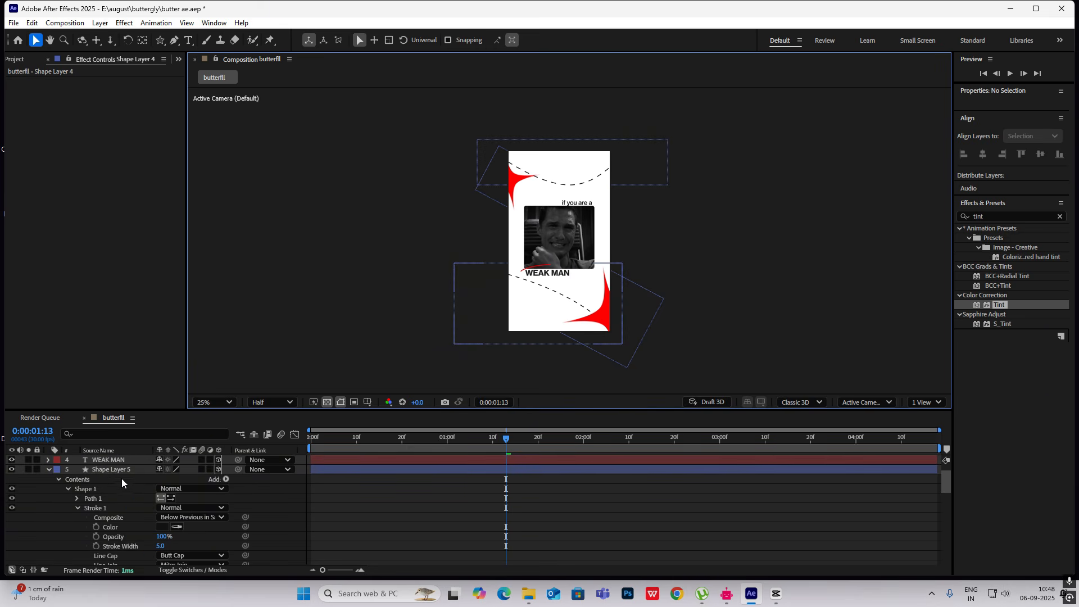
click(136, 471)
click(226, 479)
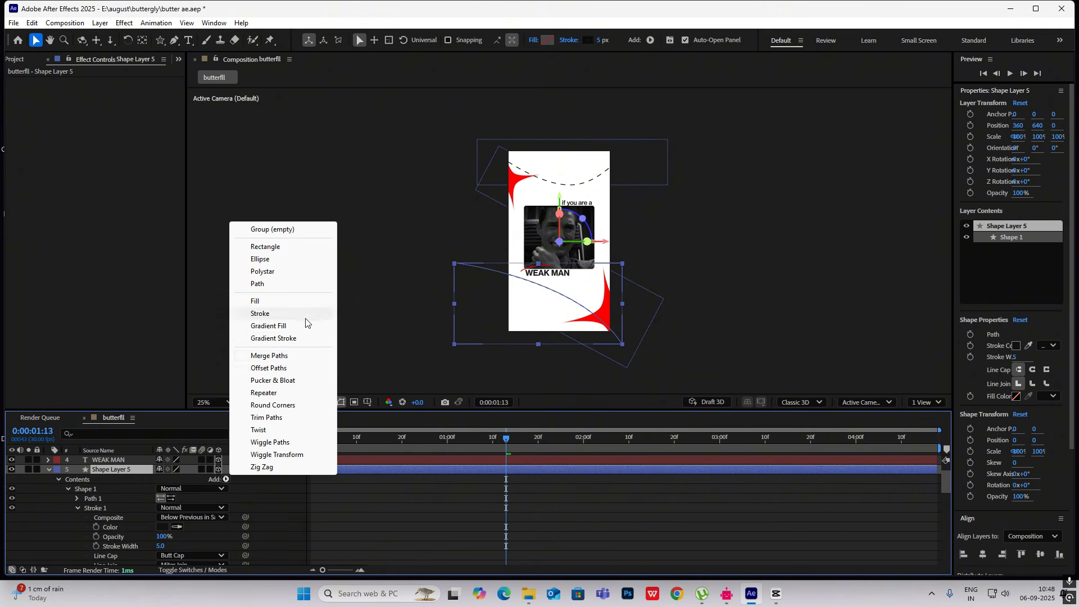
click(267, 418)
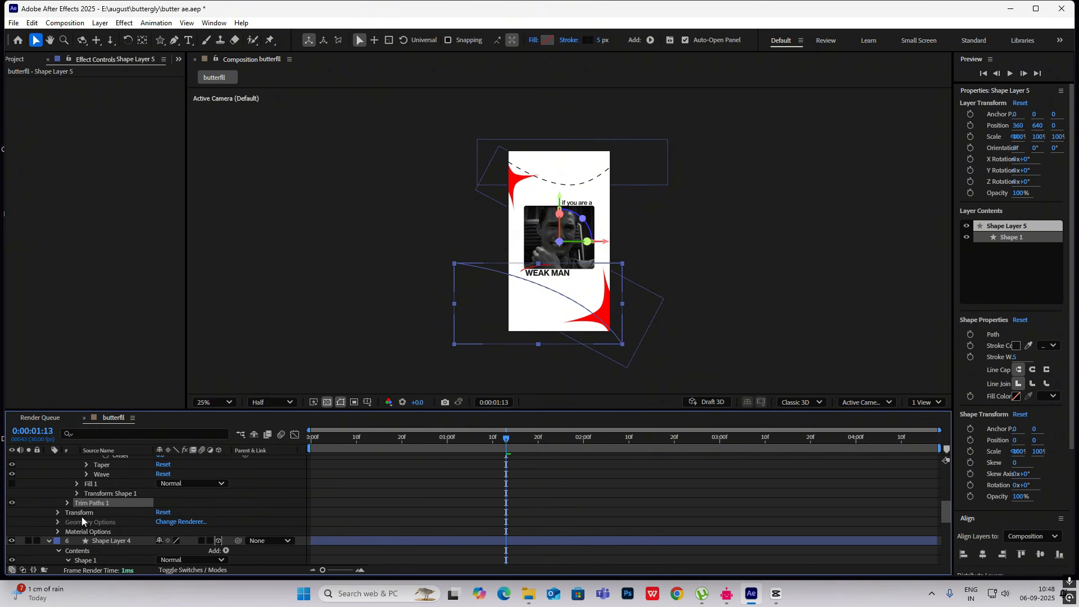
click(68, 502)
click(86, 493)
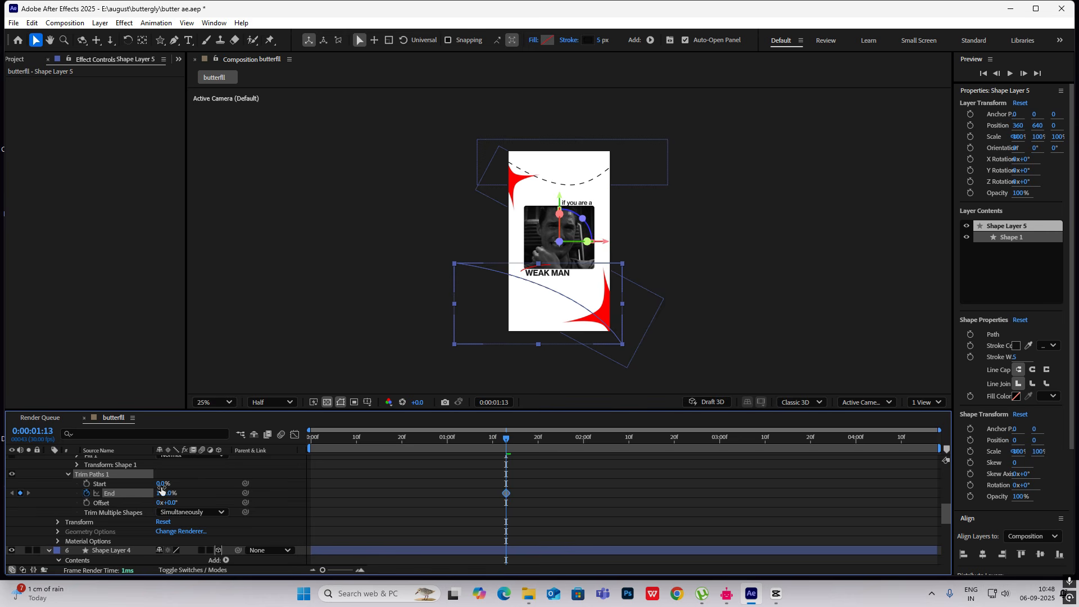
Shift the End keyframe to 0:00:01:19 with a value of 0%, and add a 100% keyframe at 0:00:02:03
drag(506, 438, 534, 439)
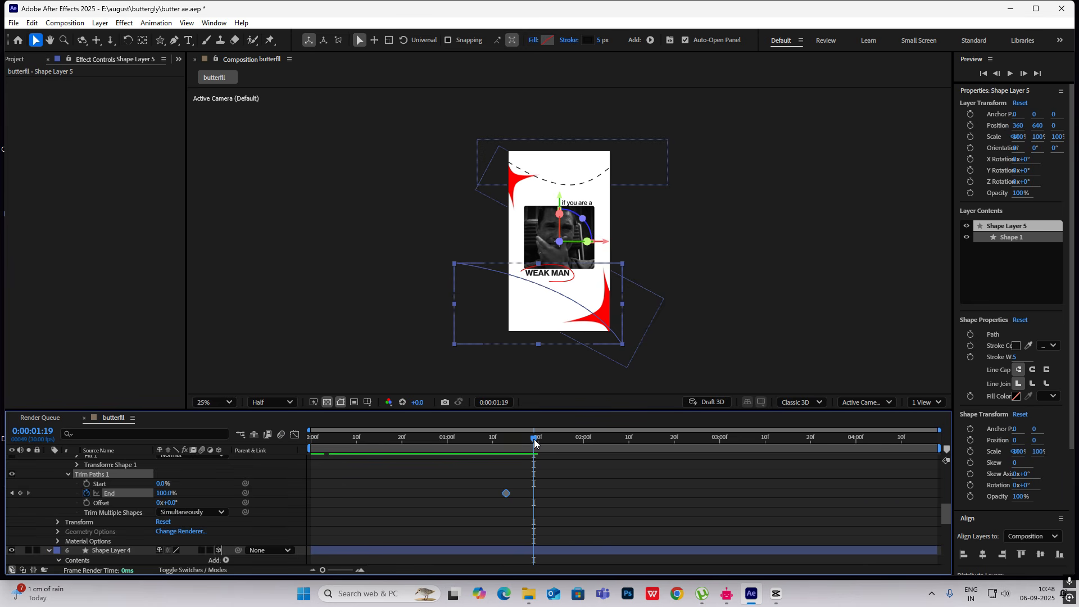
drag(505, 493, 534, 500)
drag(535, 441, 595, 450)
click(20, 493)
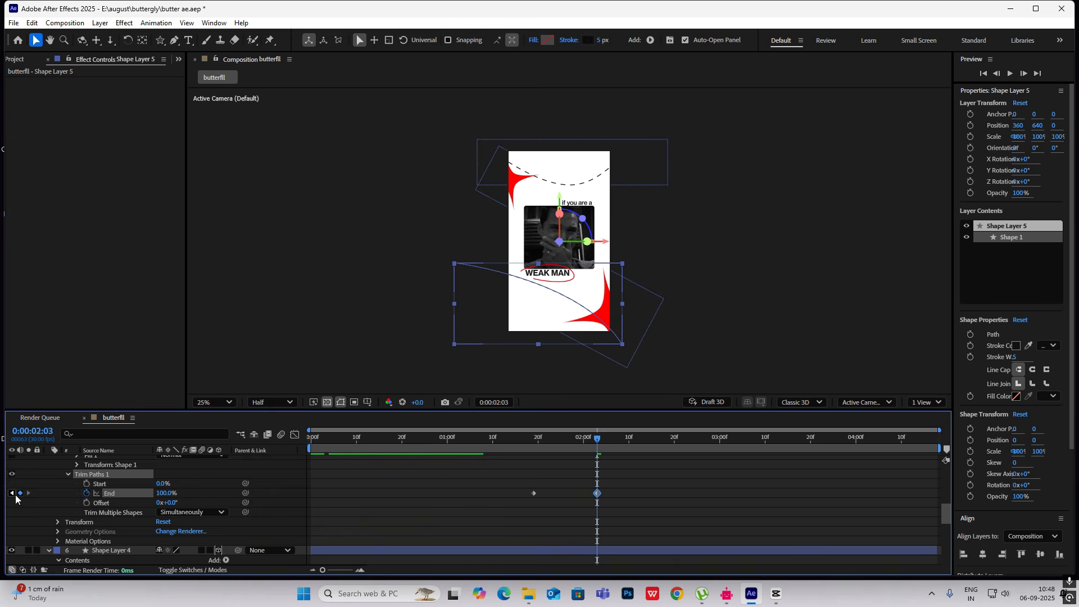
click(11, 493)
drag(164, 492, 8, 494)
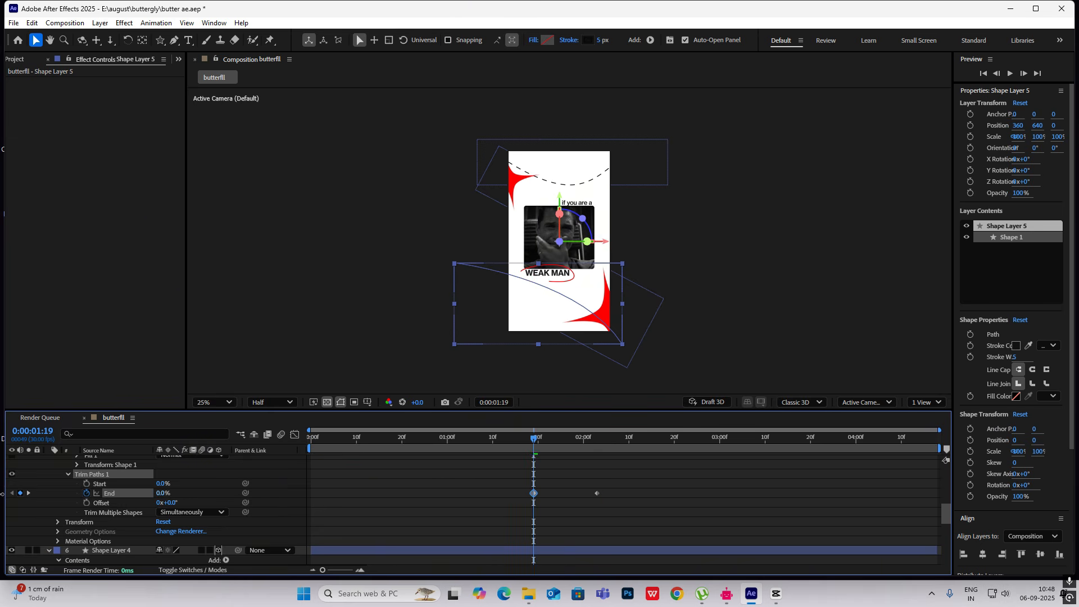
Easy-ease the End keyframes, shape the speed curve to peak early, preview it, and extend the last keyframe to about 0:00:03:03
drag(613, 484, 481, 510)
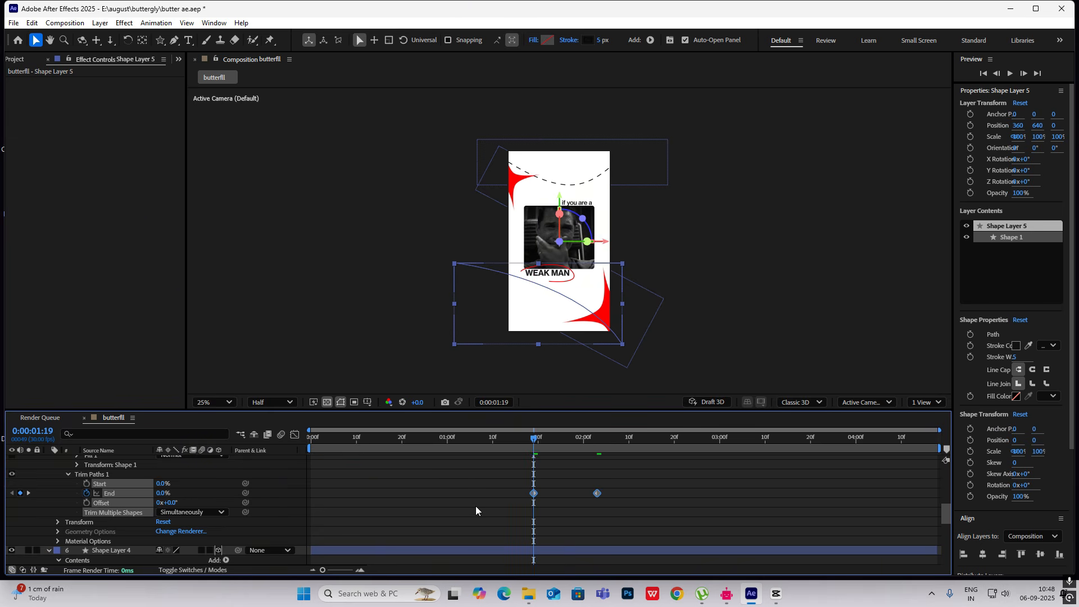
key(F9)
click(295, 436)
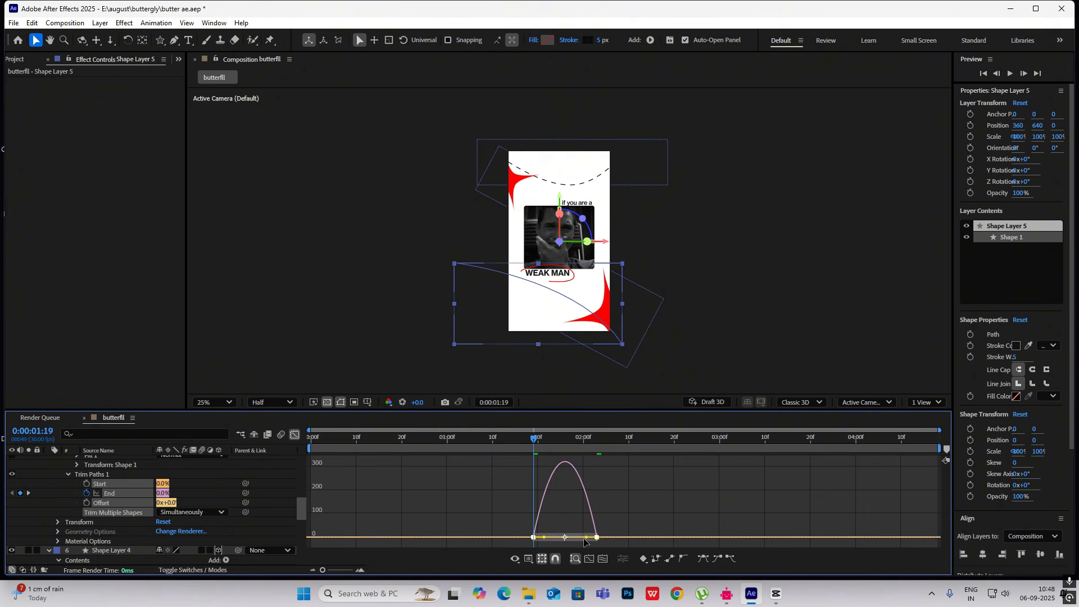
drag(585, 538, 569, 538)
key(space)
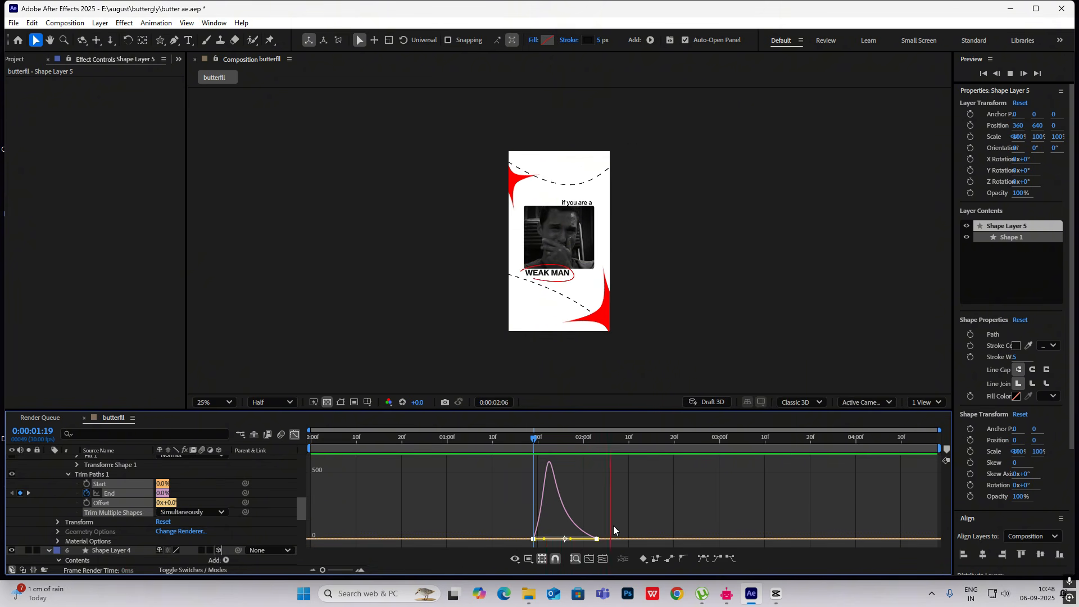
click(295, 436)
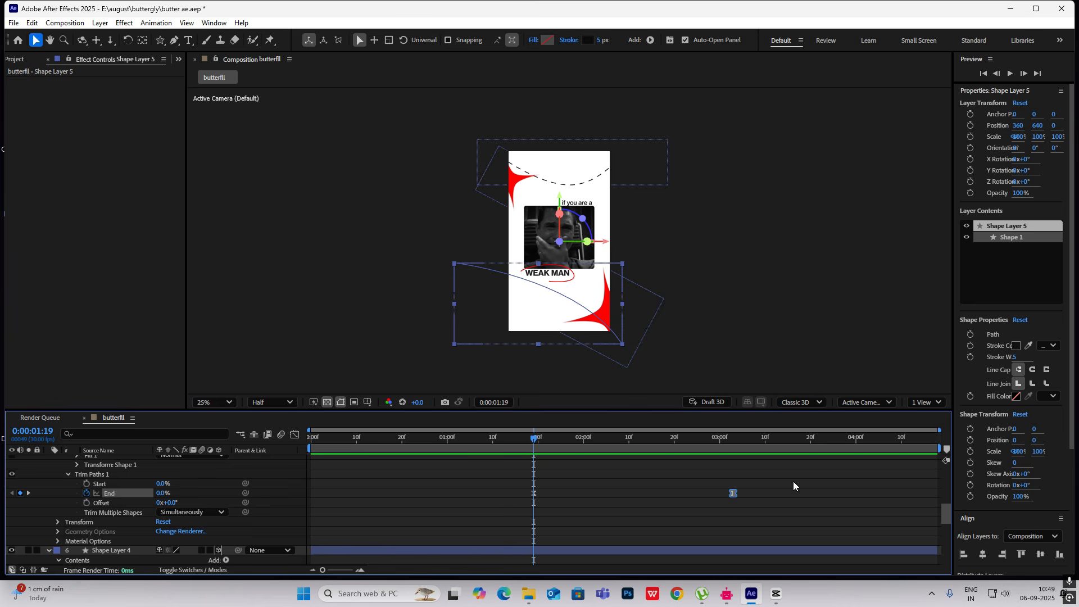
Paste the animated Trim Paths onto Shape Layer 4 at 0:00:01:19 and preview both lines from 0:00:00:18
scroll(107, 479, down, 5)
scroll(113, 484, up, 2)
click(115, 467)
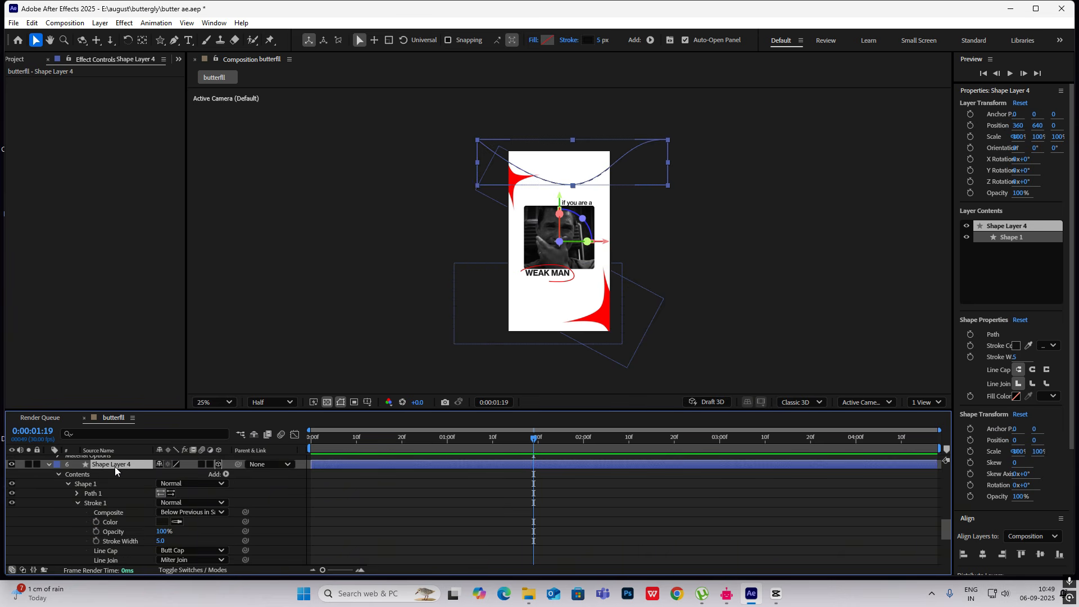
key(ctrl+v)
drag(534, 447, 394, 448)
key(space)
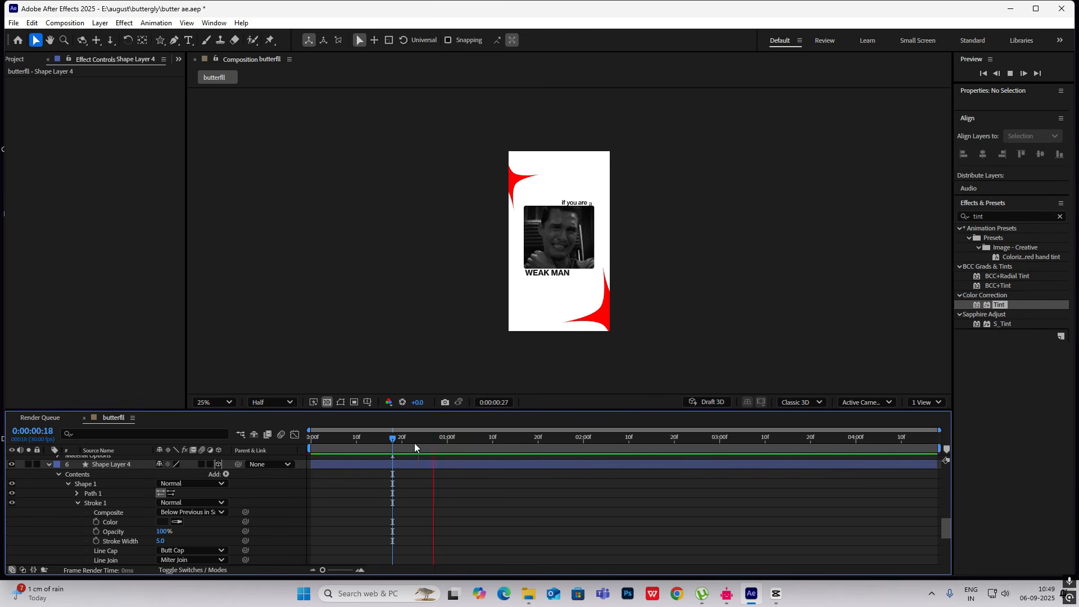
key(space)
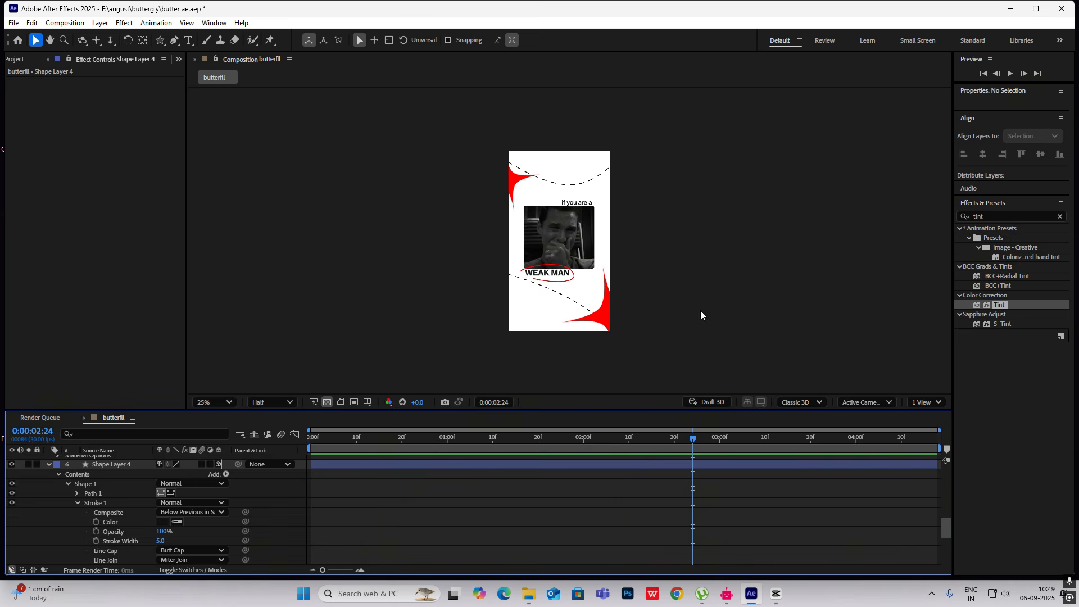
Collapse the properties of both curved line layers in the timeline
scroll(56, 483, up, 10)
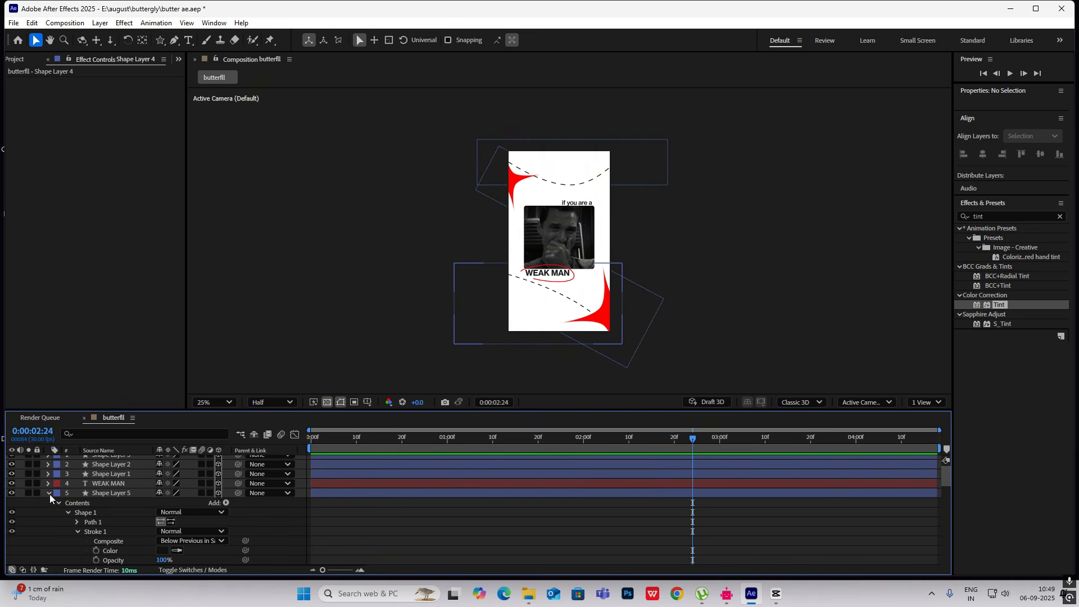
click(49, 493)
scroll(52, 508, up, 1)
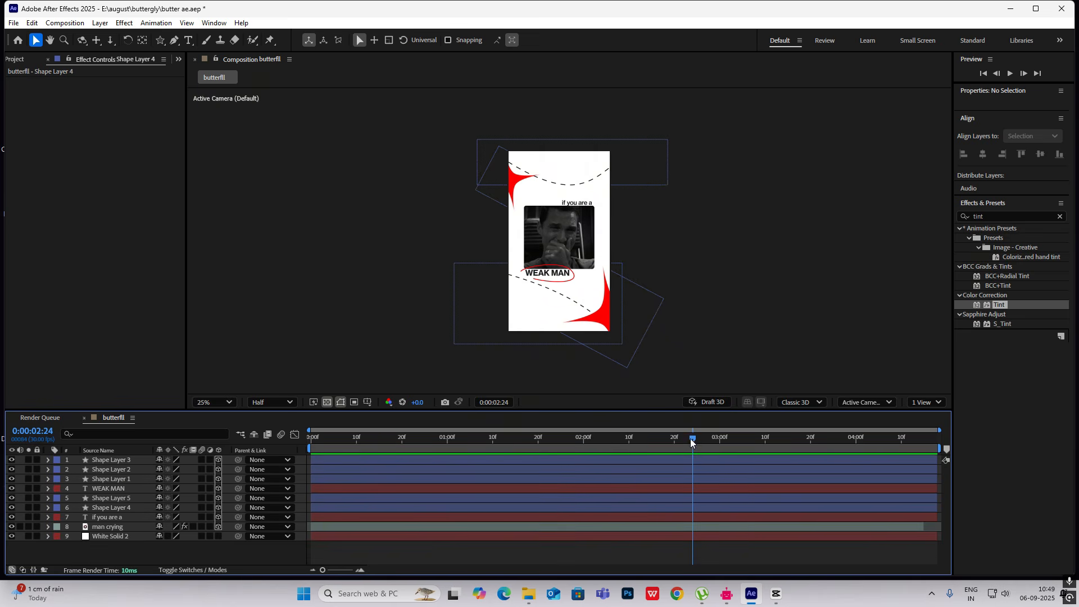
Add a new camera to the composition with its default settings, with the current time at 0:00:01:20
drag(690, 439, 537, 444)
right_click(755, 154)
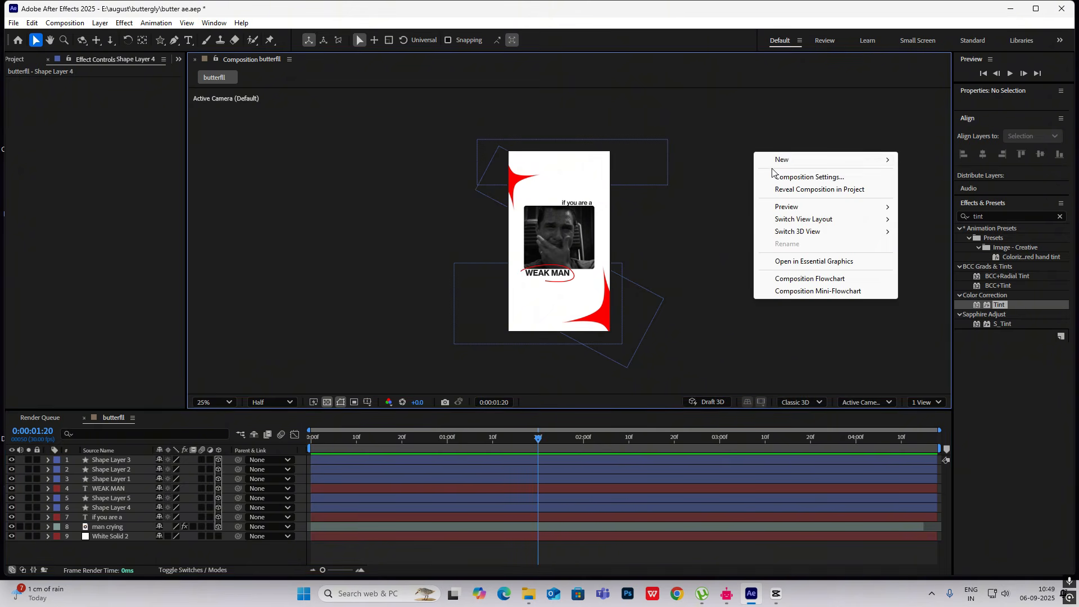
mouse_move(784, 159)
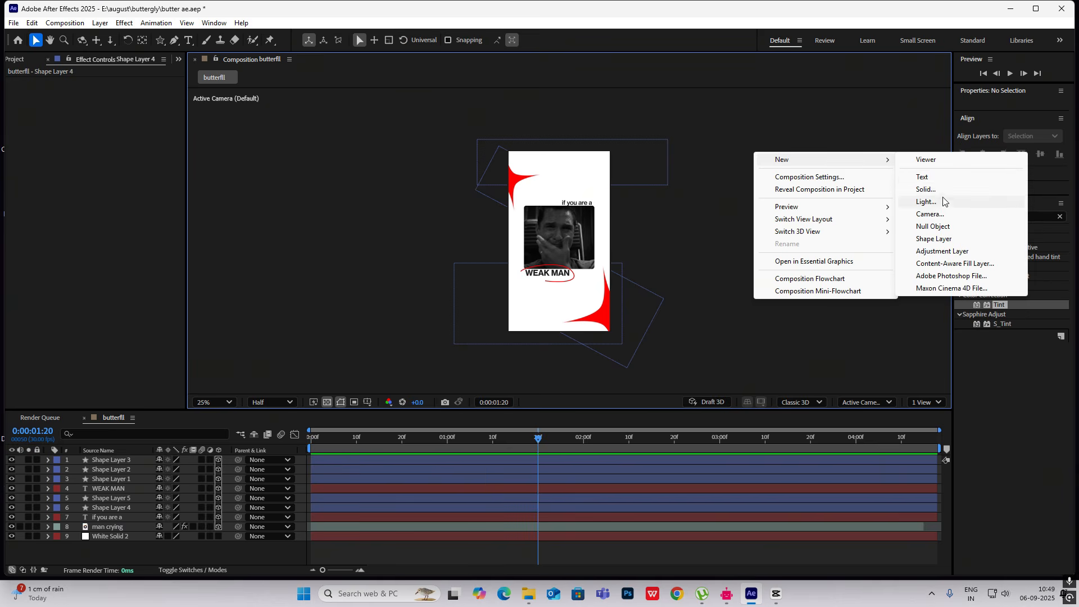
click(930, 214)
click(681, 406)
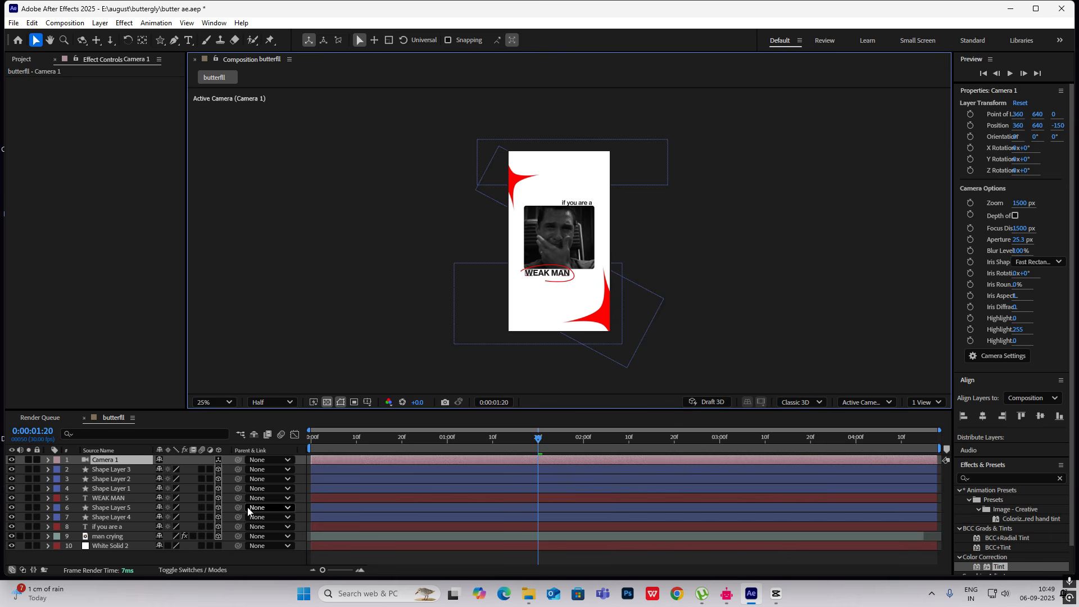
Add a null object, turn it into a 3D layer and parent Camera 1 to it
right_click(733, 214)
mouse_move(778, 223)
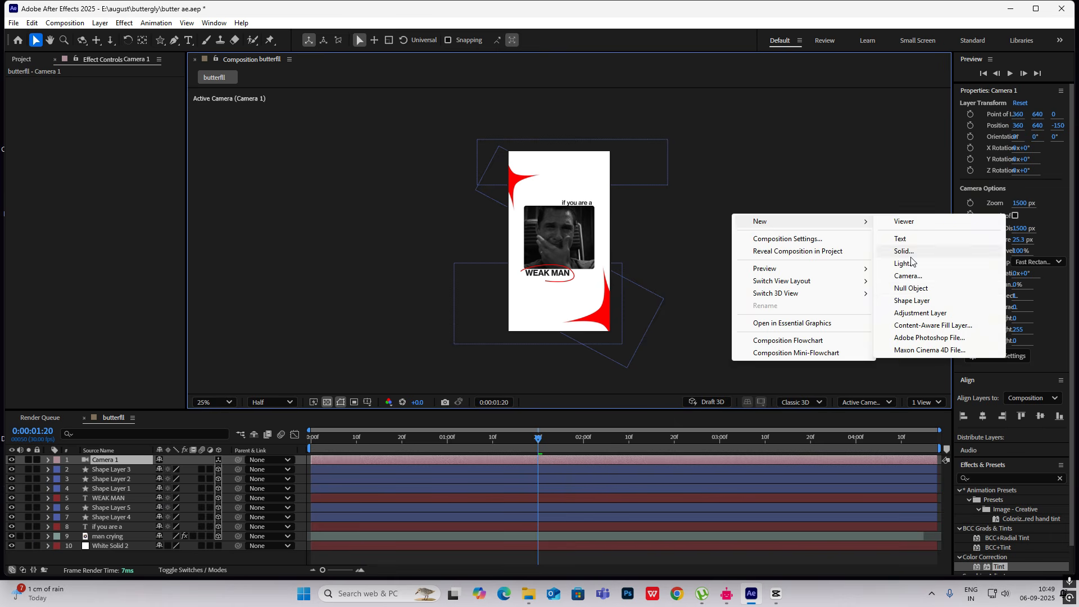
click(911, 288)
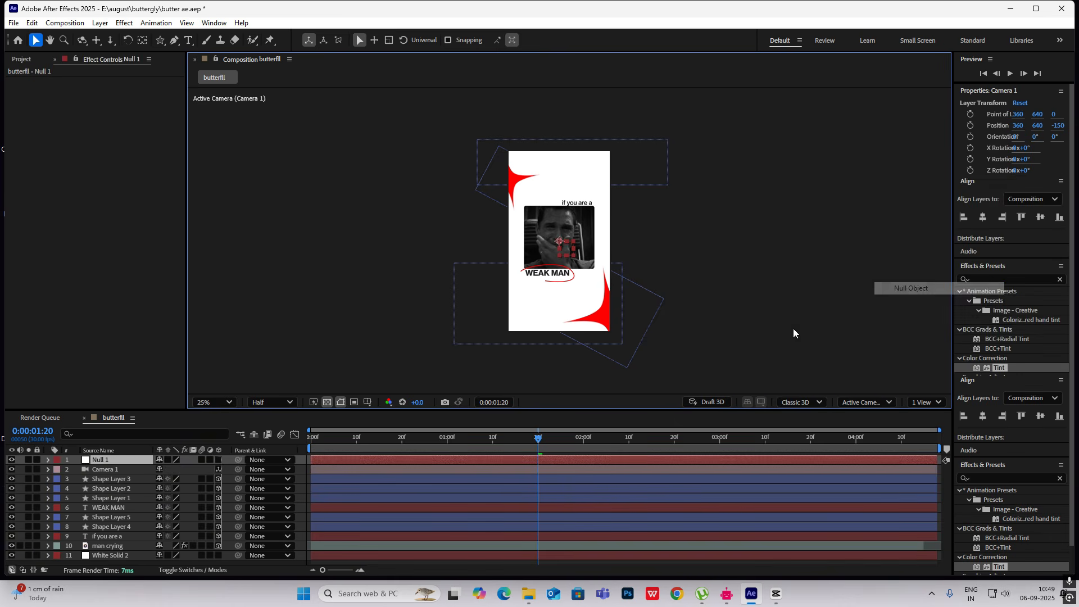
click(218, 459)
drag(238, 469, 113, 460)
Keyframe the null's Position at 0:00:01:27 and set its X value to 1134 at 0:00:02:22, easy-easing both keyframes
click(534, 438)
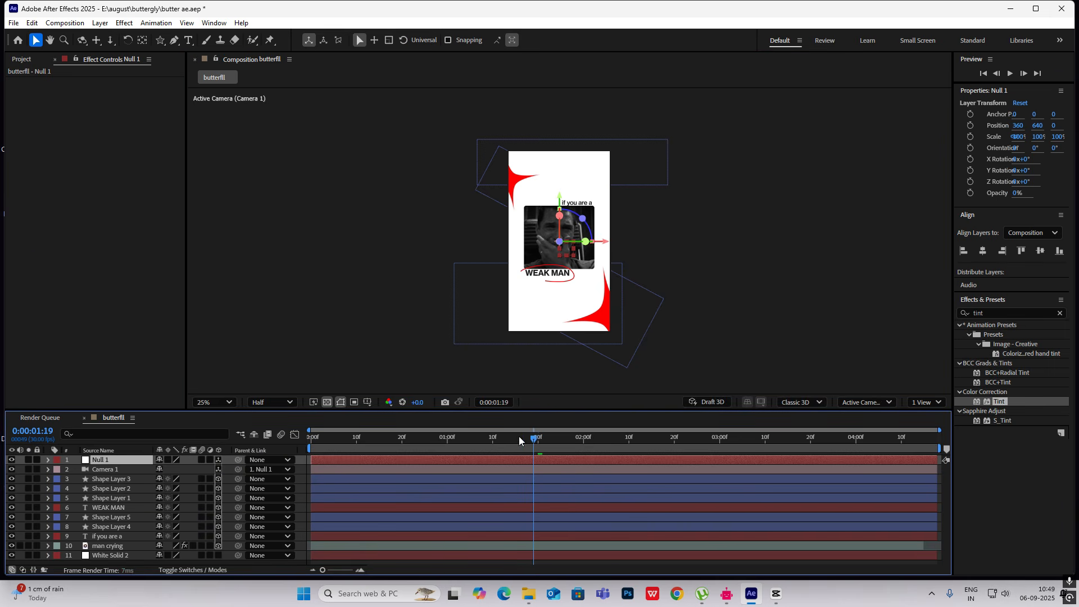
drag(518, 436, 569, 460)
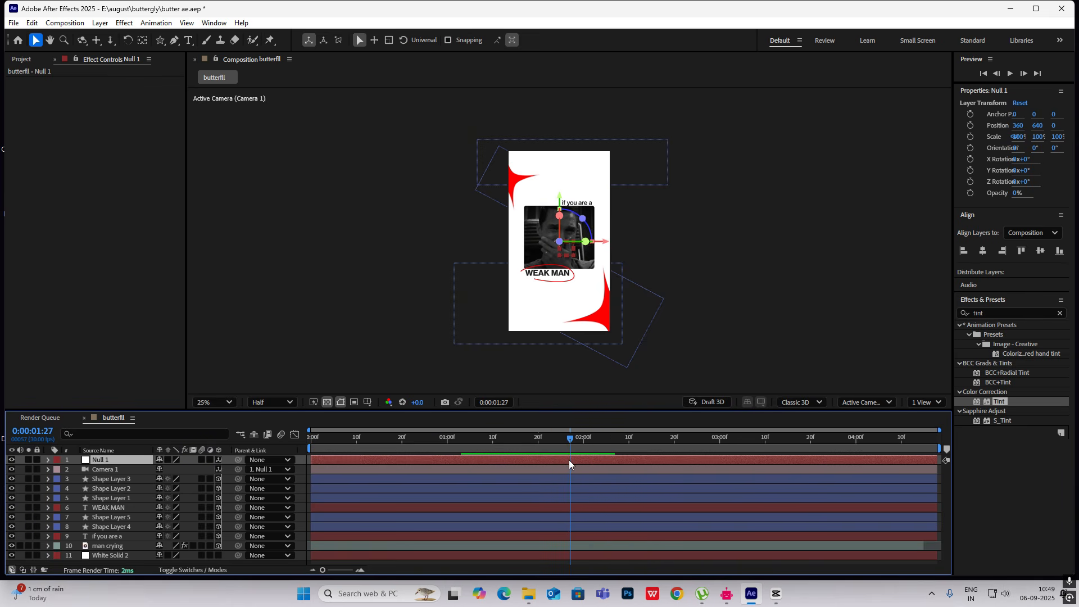
click(49, 461)
key(p)
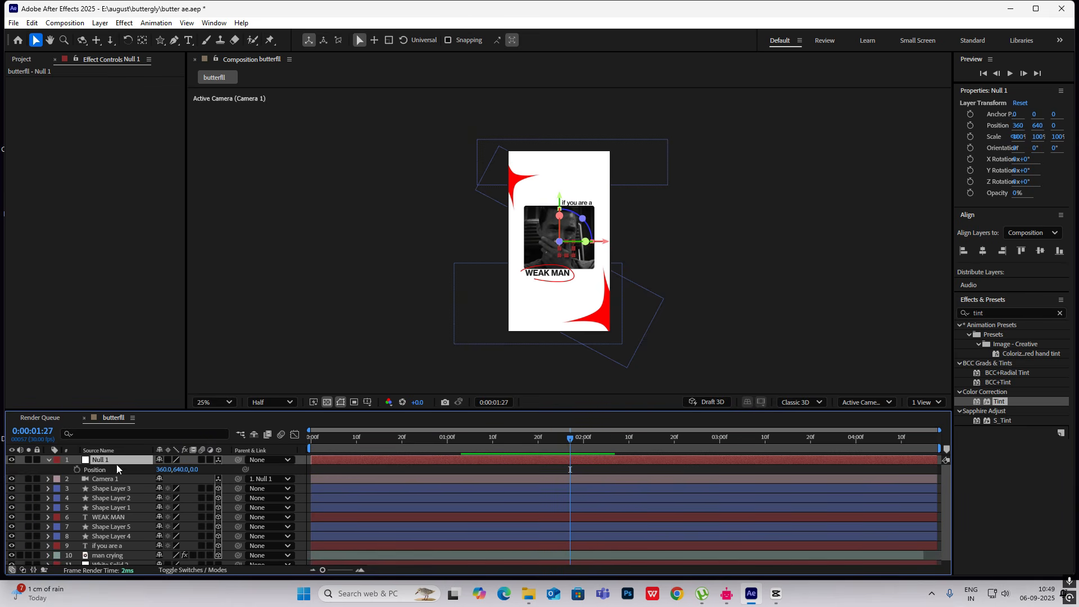
click(77, 469)
drag(571, 441, 683, 452)
drag(164, 474, 629, 496)
drag(699, 465, 531, 489)
key(F9)
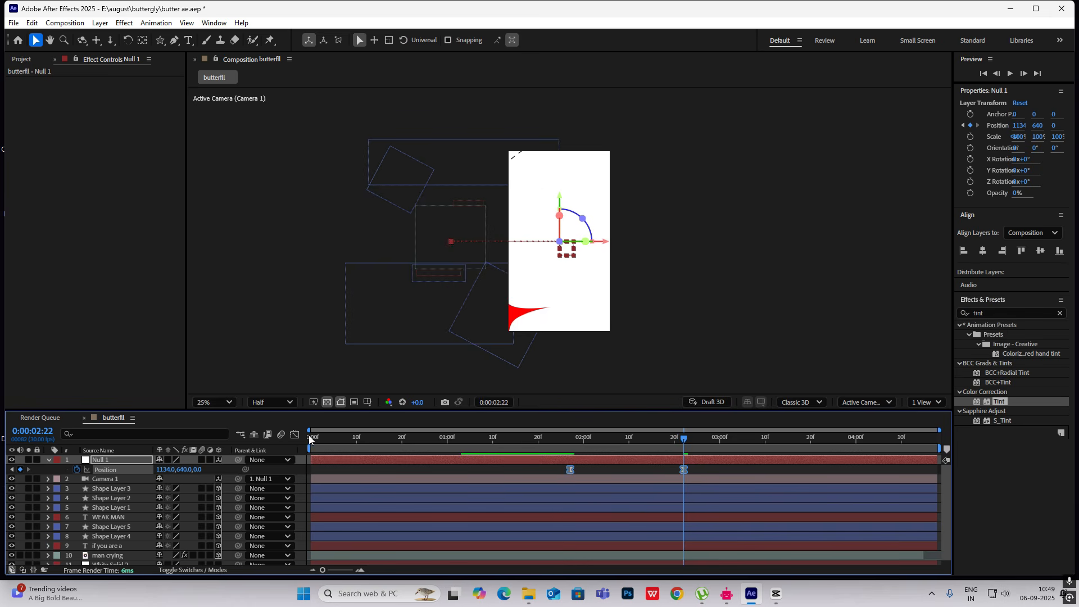
Shape the null move's speed curve with its keyframes spread to about 0:00:01:24 and 0:00:03:05, and preview the animation from the start
click(294, 435)
drag(589, 538, 643, 538)
key(space)
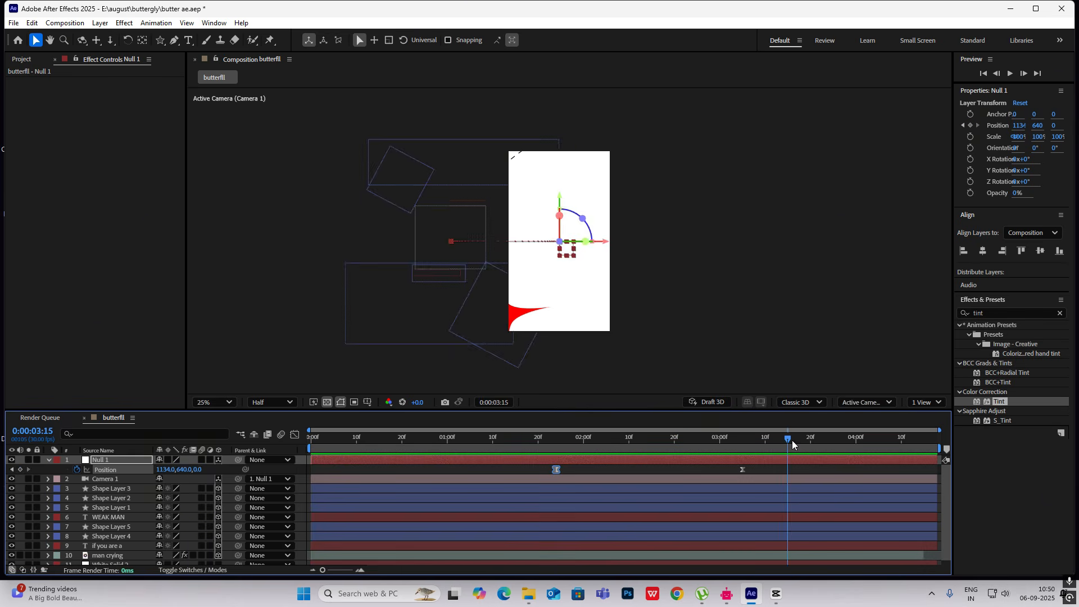
drag(792, 440, 253, 454)
key(space)
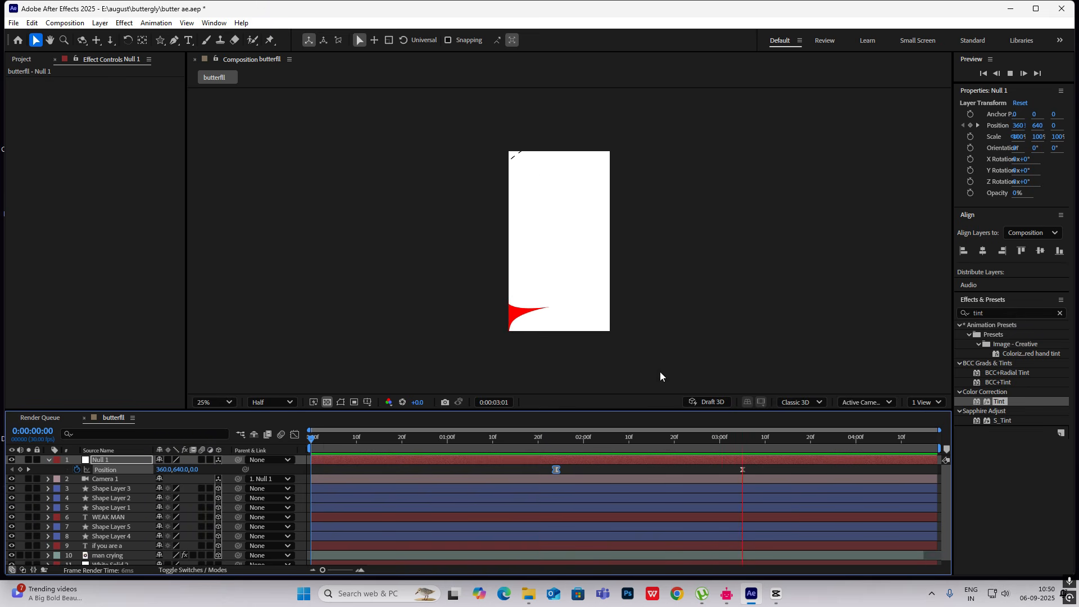
Switch to CapCut, study the reference's Mind Feels scene around 0:00:02:13 with an enlarged preview, and return to After Effects
click(776, 594)
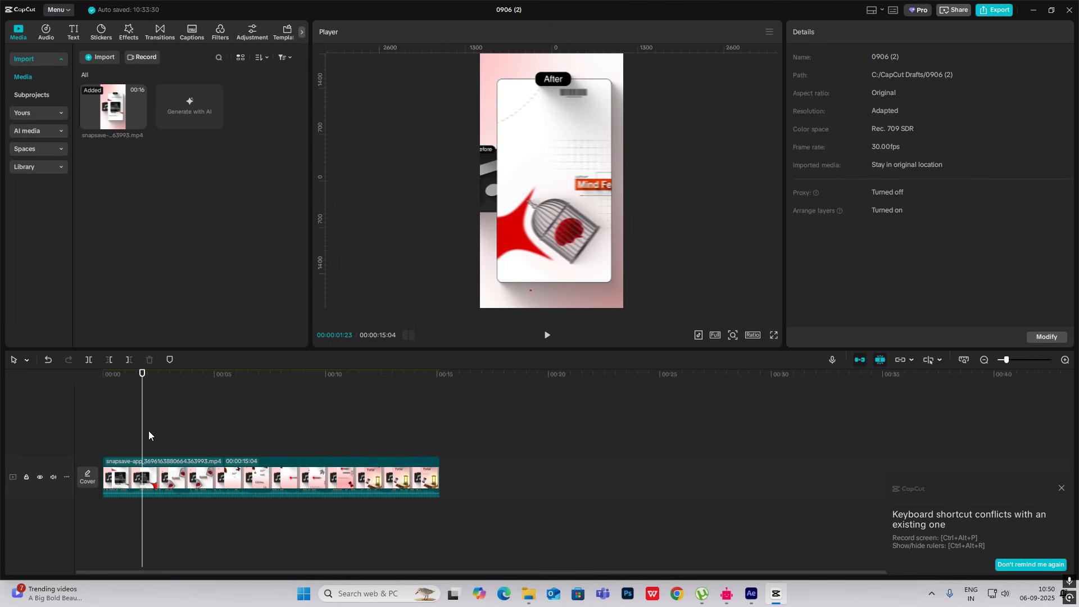
drag(142, 434, 170, 433)
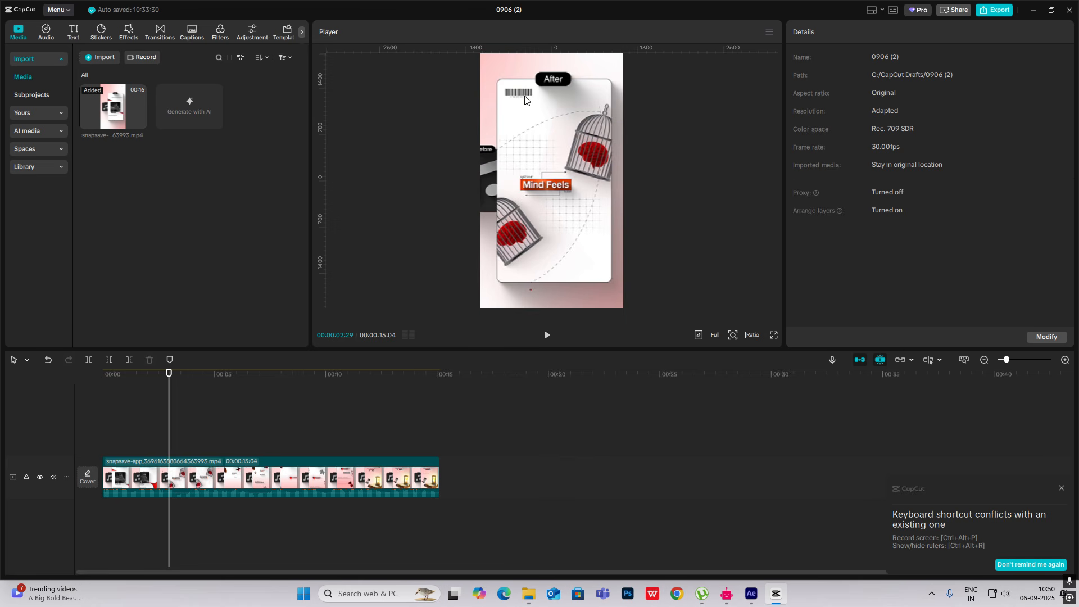
click(782, 604)
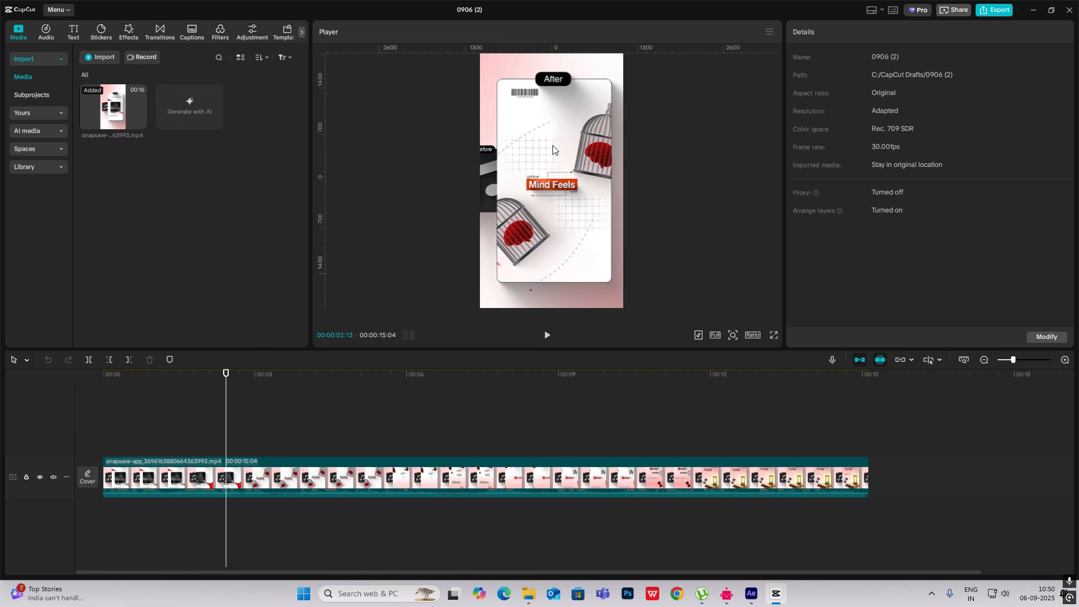
click(733, 335)
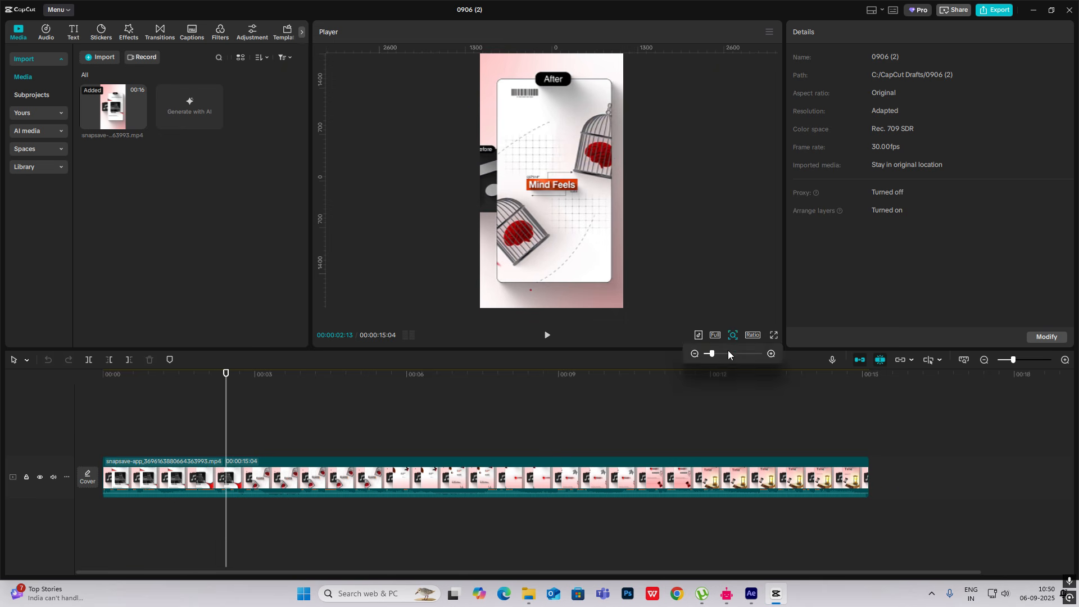
drag(727, 353, 734, 353)
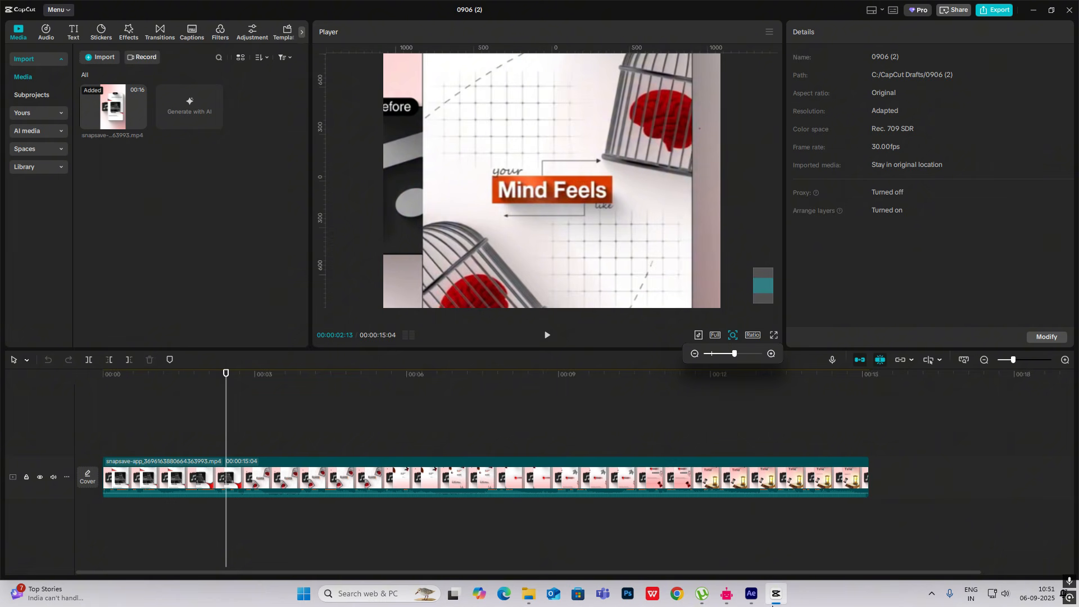
click(776, 600)
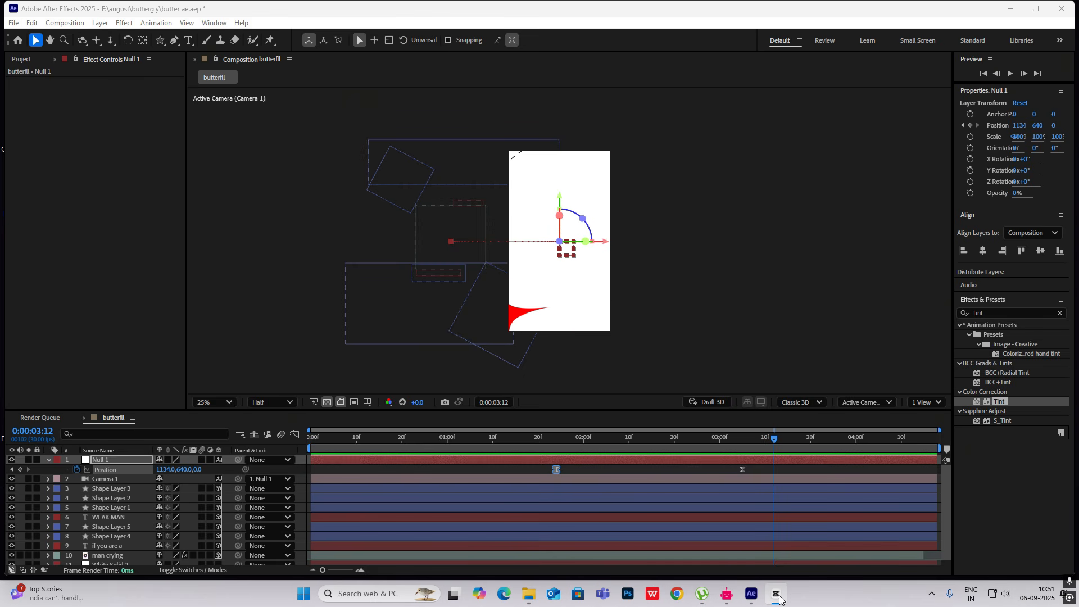
Add the bird cage image as the topmost layer, make it 3D and place it in the card's upper right at about 1352, 336
click(49, 460)
click(745, 283)
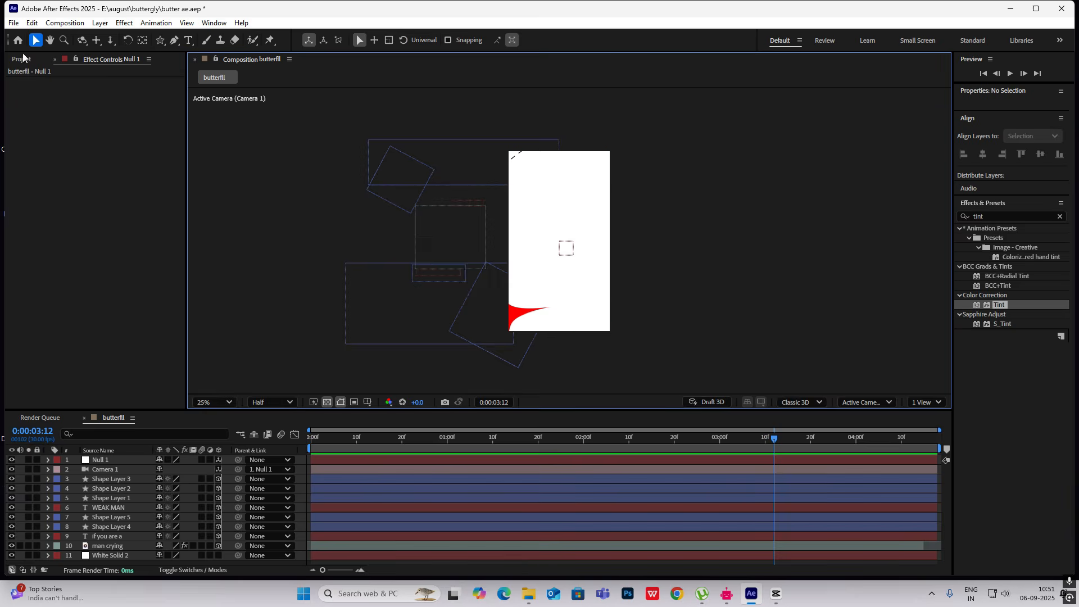
click(19, 41)
click(21, 69)
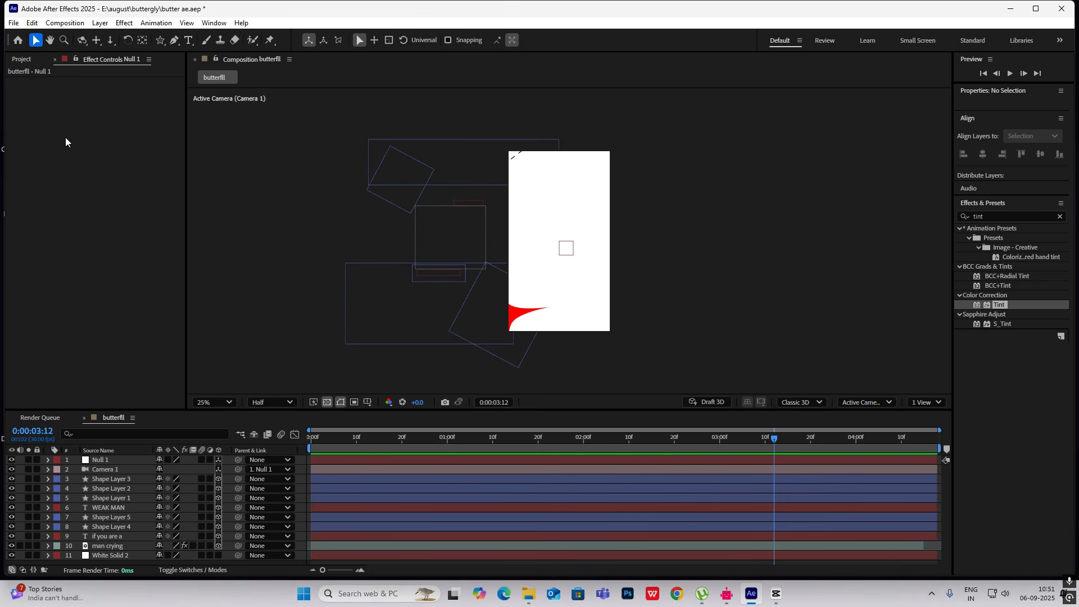
click(24, 59)
click(37, 323)
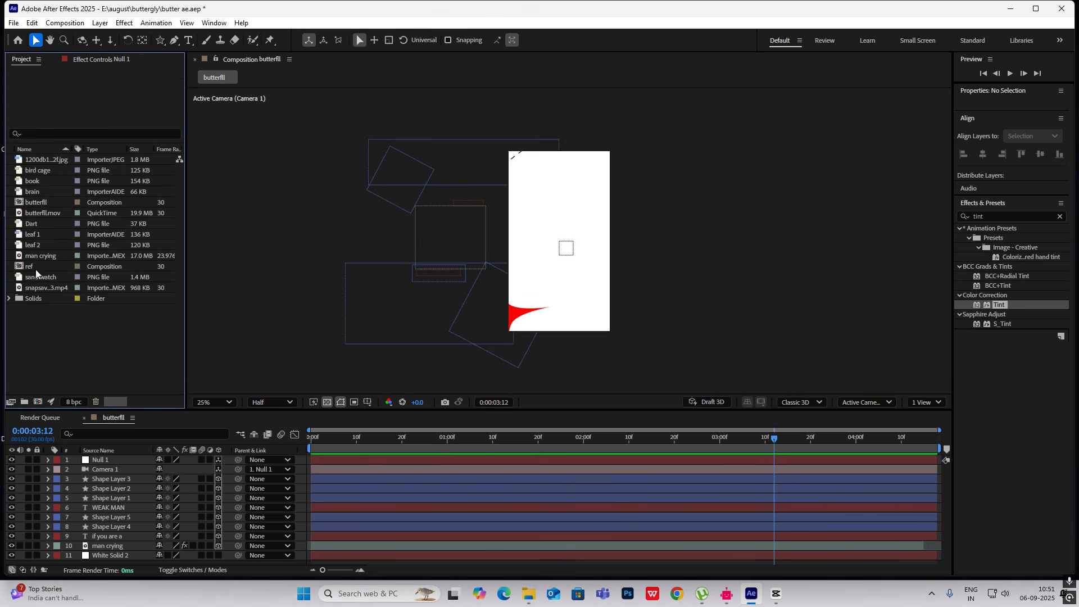
drag(37, 170, 168, 460)
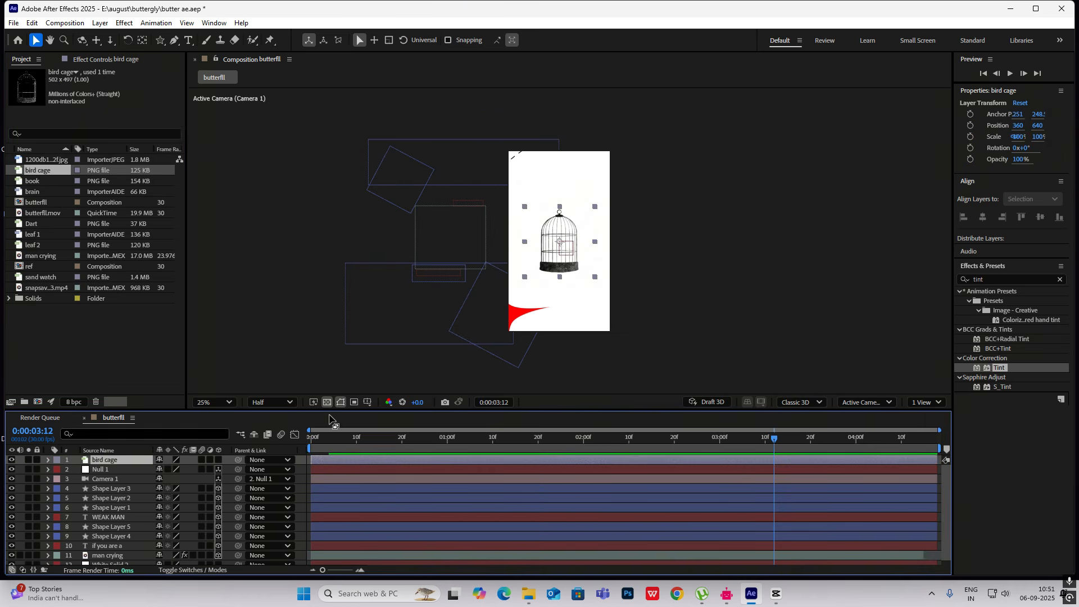
drag(559, 247, 588, 209)
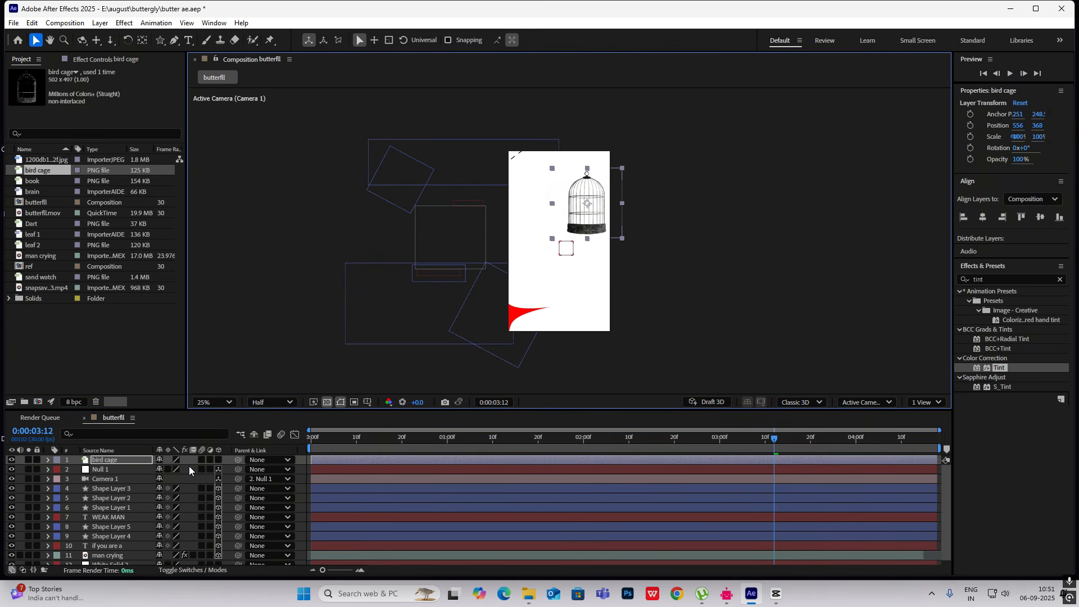
click(219, 459)
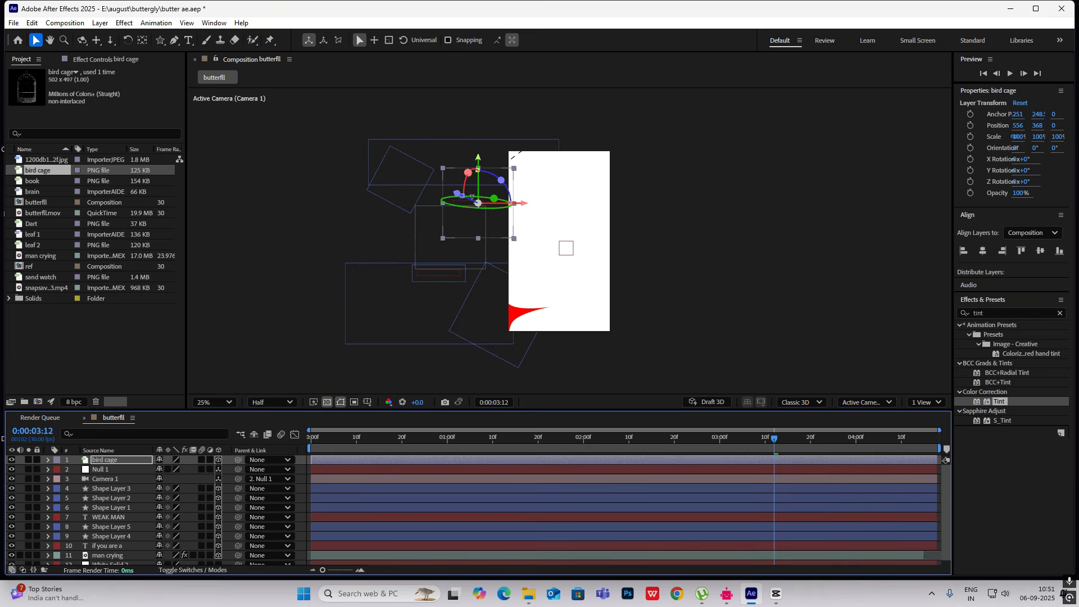
drag(478, 202, 590, 199)
Tilt the bird cage to a Z Rotation of -18° and scale it to 125%
key(r)
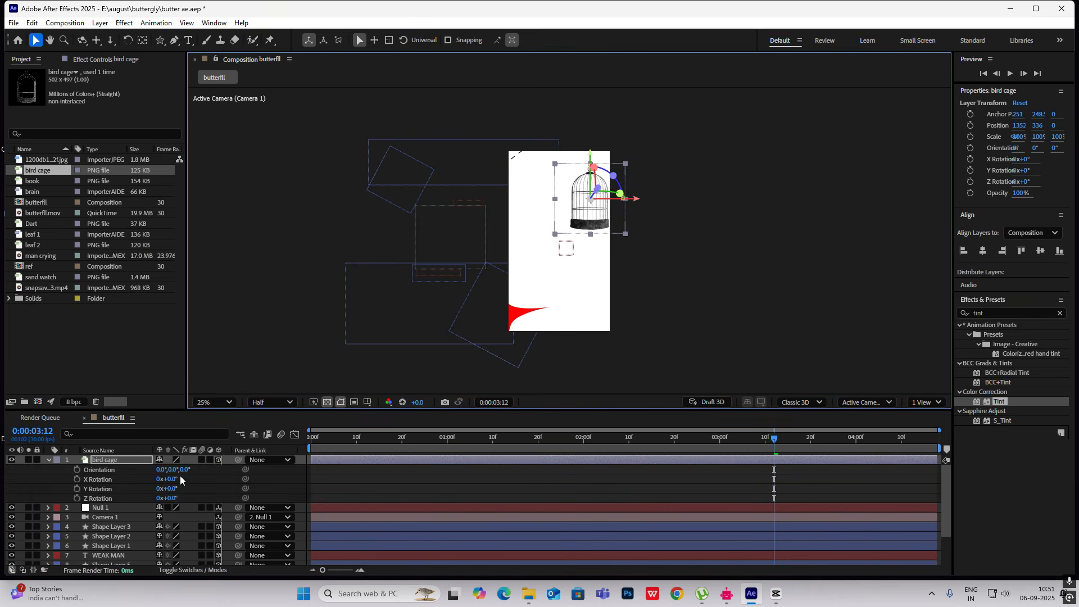
drag(174, 499, 323, 421)
key(s)
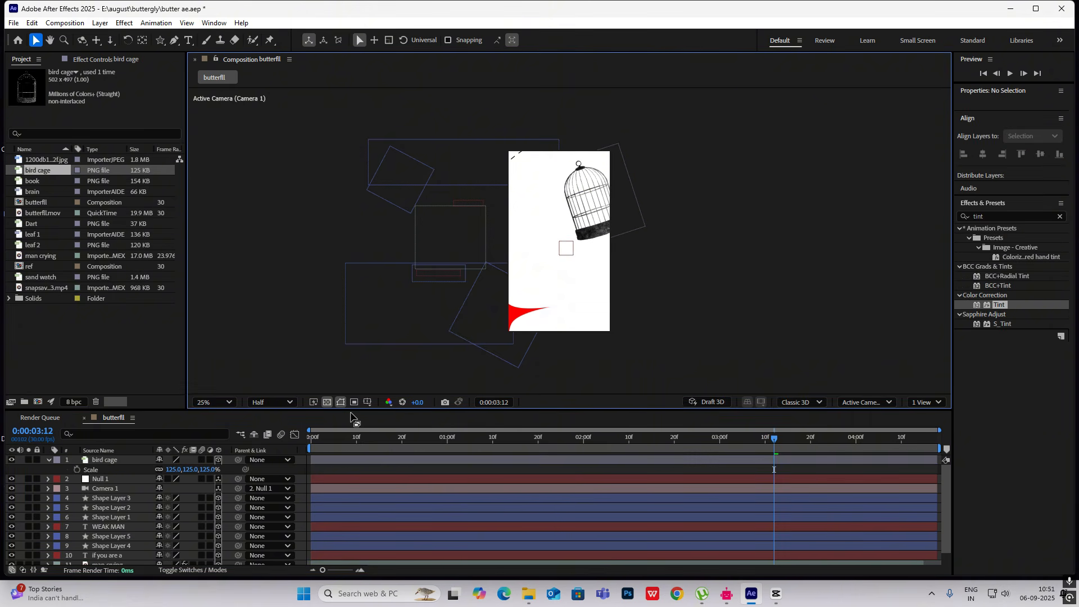
Duplicate the bird cage, set the copy's Z Rotation to 19° and move it to the card's lower left at about 1028, 928
key(ctrl+d)
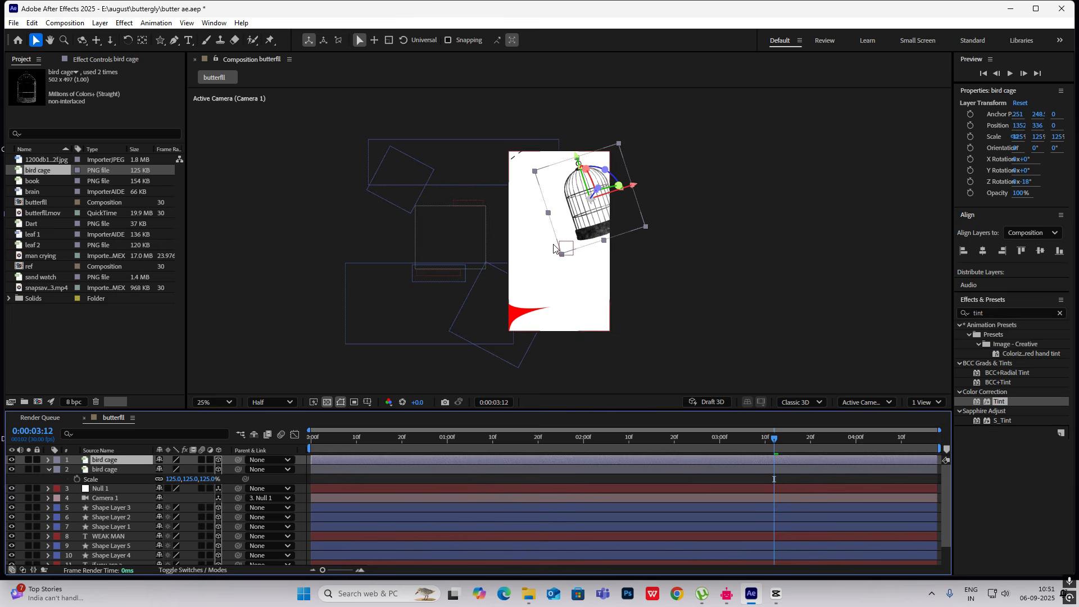
key(r)
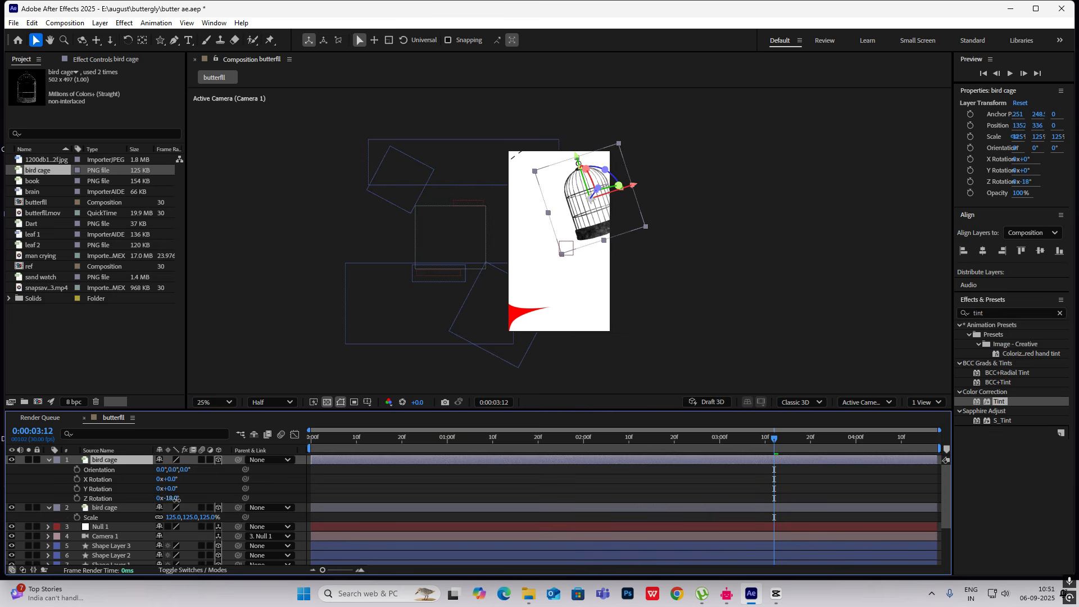
drag(176, 498, 197, 498)
drag(589, 198, 544, 283)
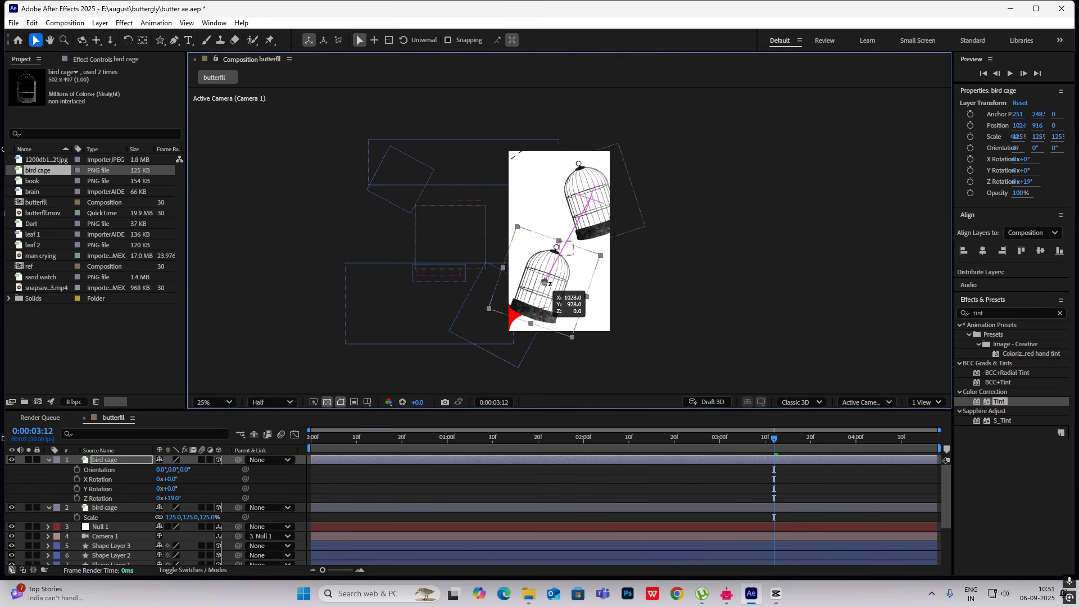
Compare the placement of the two cages with the reference video in CapCut and return to After Effects
click(776, 594)
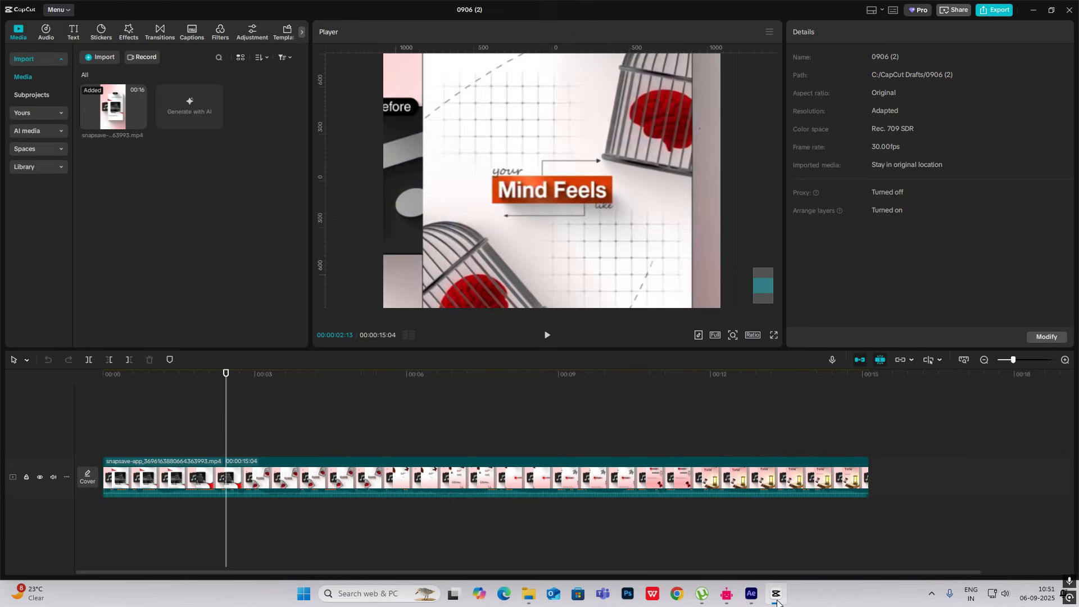
click(776, 594)
click(776, 593)
click(776, 594)
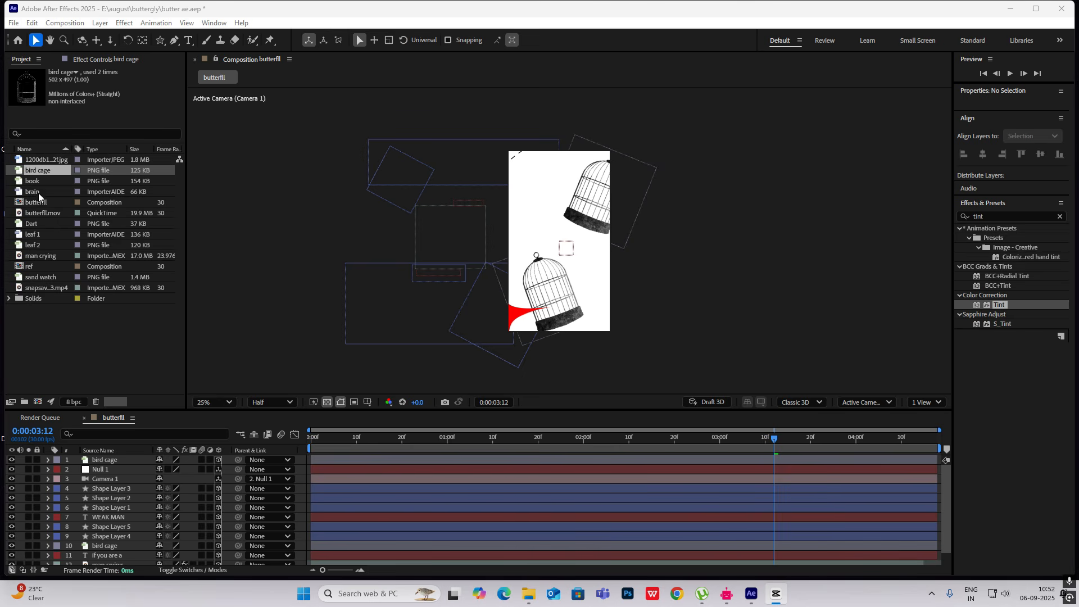
Add the brain image below the topmost bird cage layer as a 3D layer, placed inside the upper cage and scaled to 53%
drag(38, 192, 110, 468)
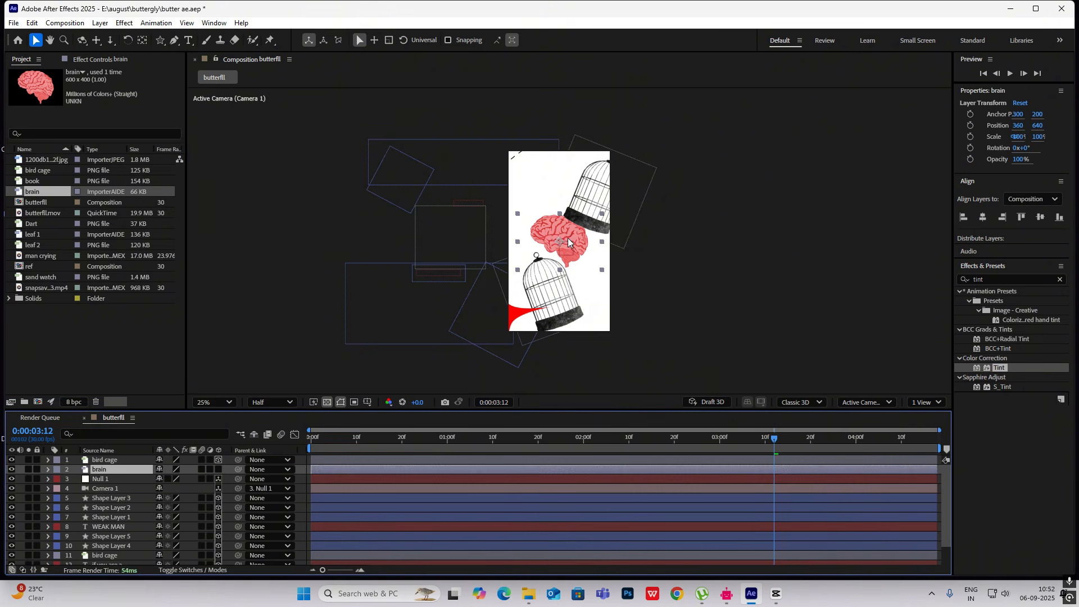
drag(592, 213, 597, 200)
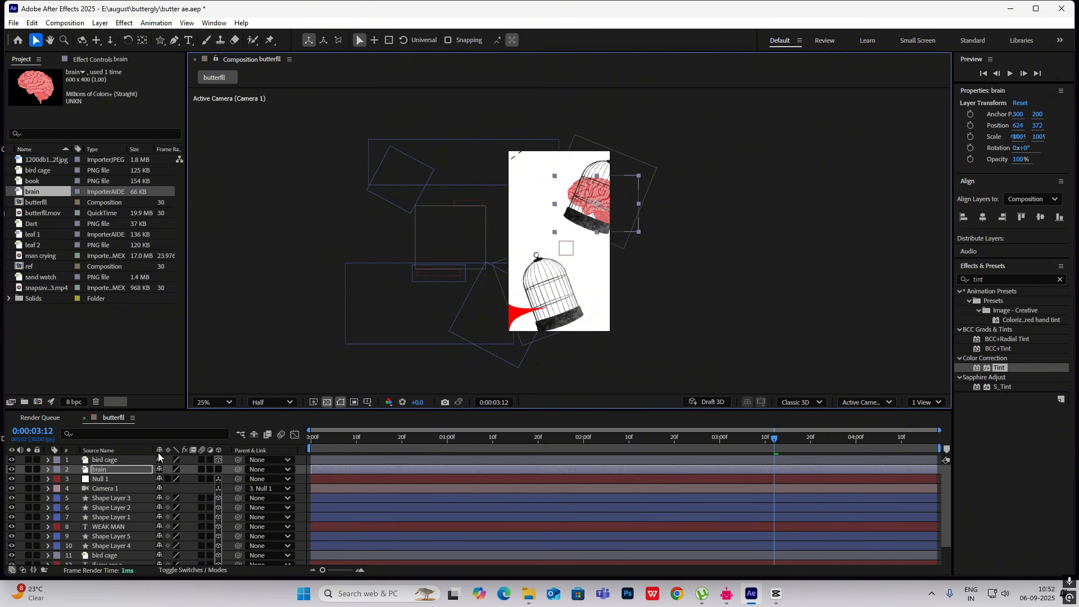
click(216, 470)
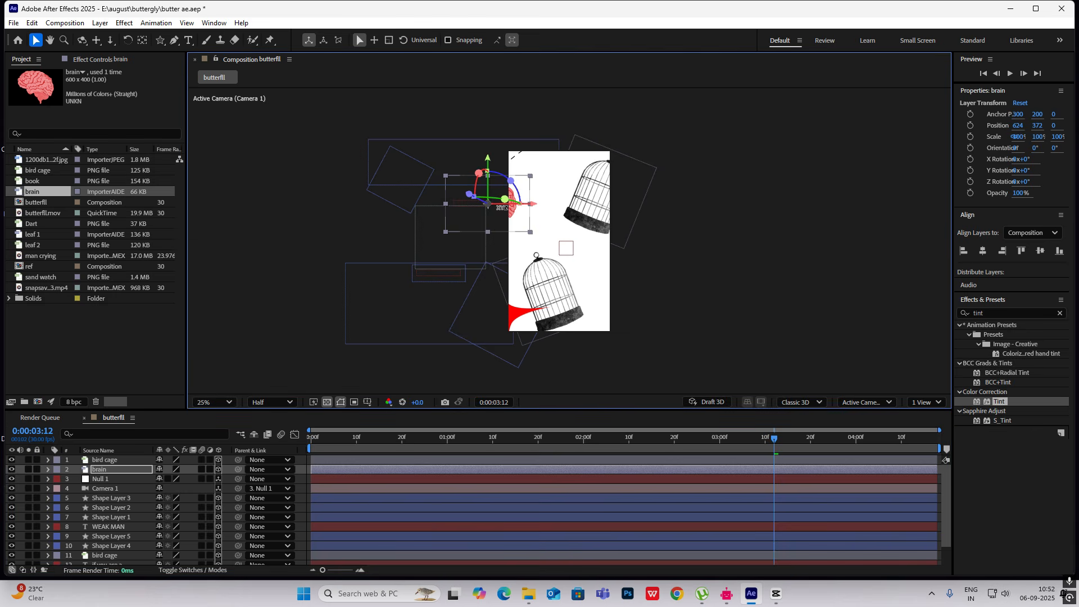
drag(488, 204, 594, 199)
key(s)
drag(209, 480, 187, 482)
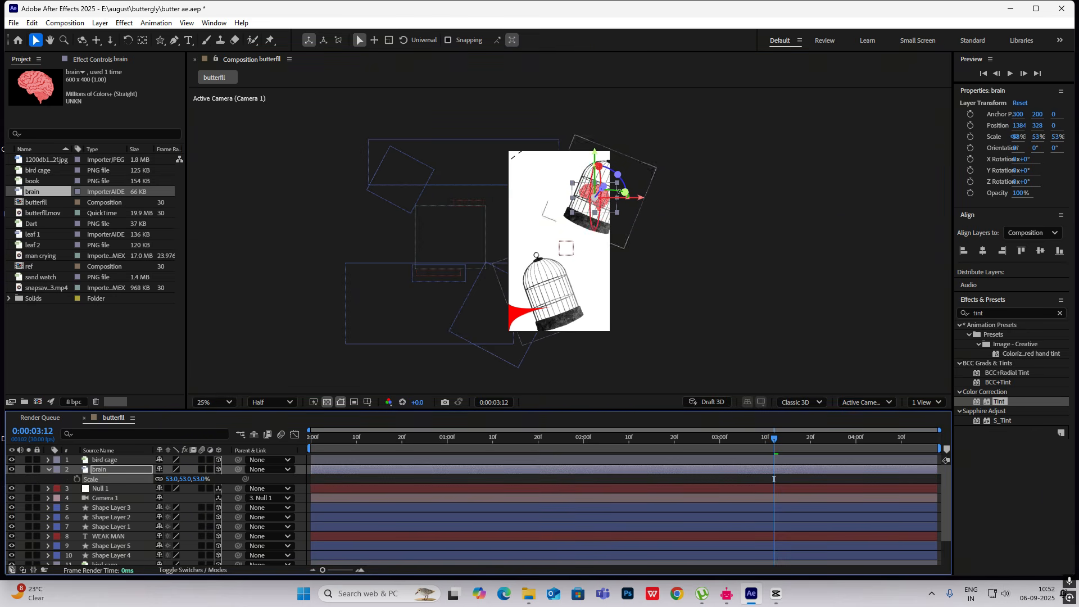
Apply the Tint effect to the brain layer
scroll(638, 216, up, 2)
click(669, 217)
drag(997, 306, 117, 472)
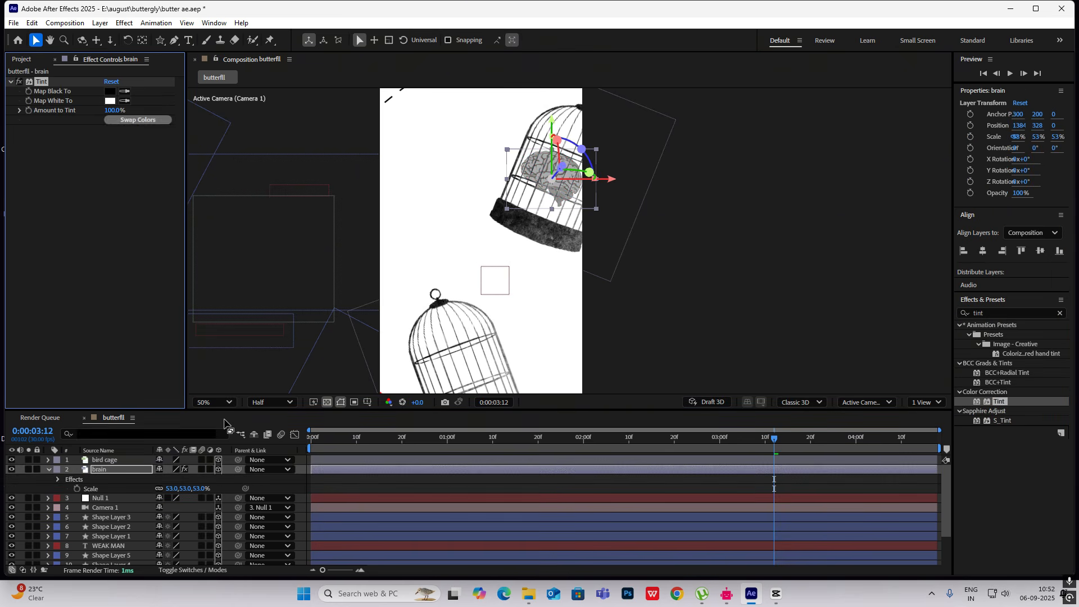
Set the Tint effect's Map White To colour on the brain layer to red FF0000
click(110, 100)
drag(526, 272, 621, 199)
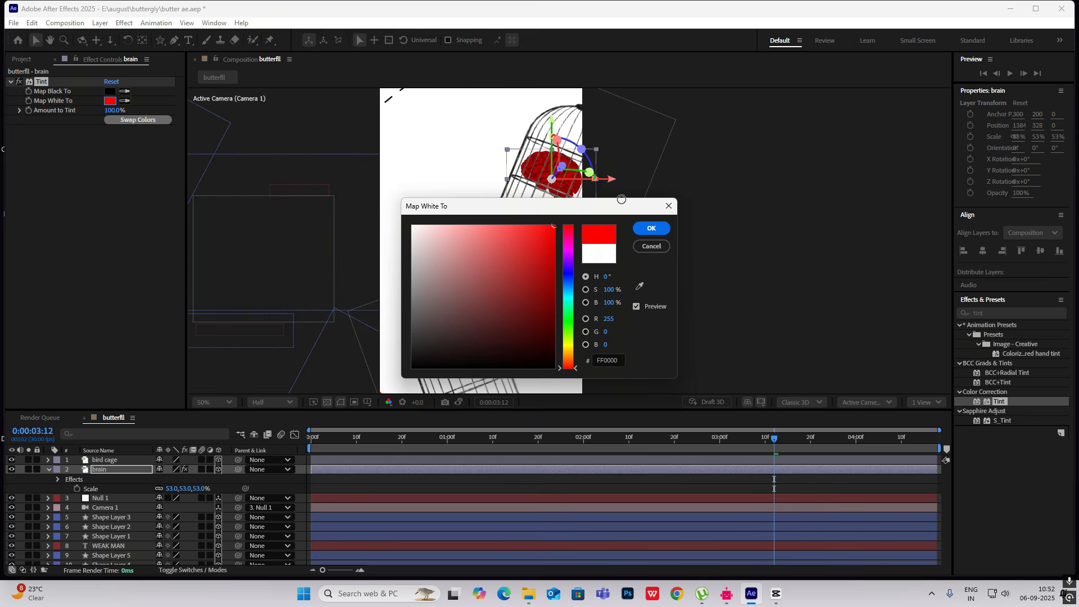
click(653, 228)
click(759, 208)
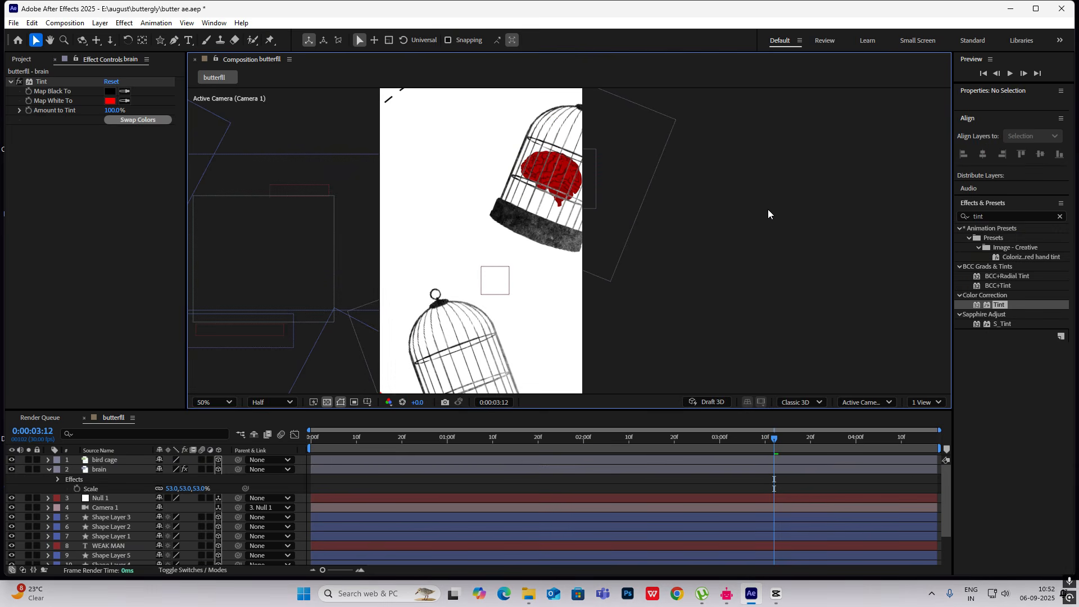
Apply the Stylize Glow effect to the brain layer with a Glow Radius of 390
click(980, 217)
text(glow)
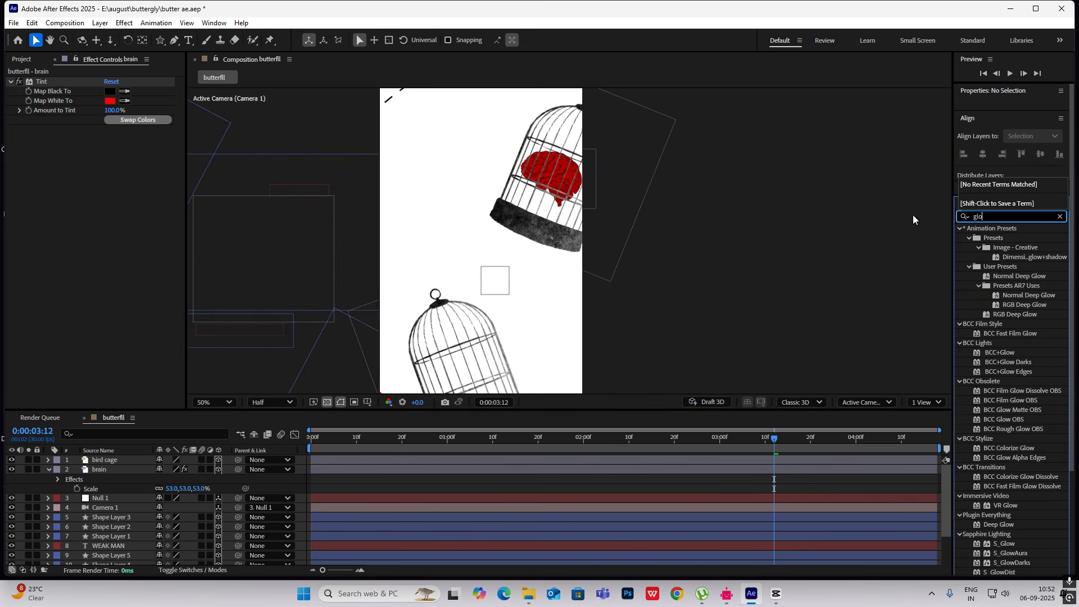
scroll(1006, 450, down, 5)
drag(1000, 555, 110, 468)
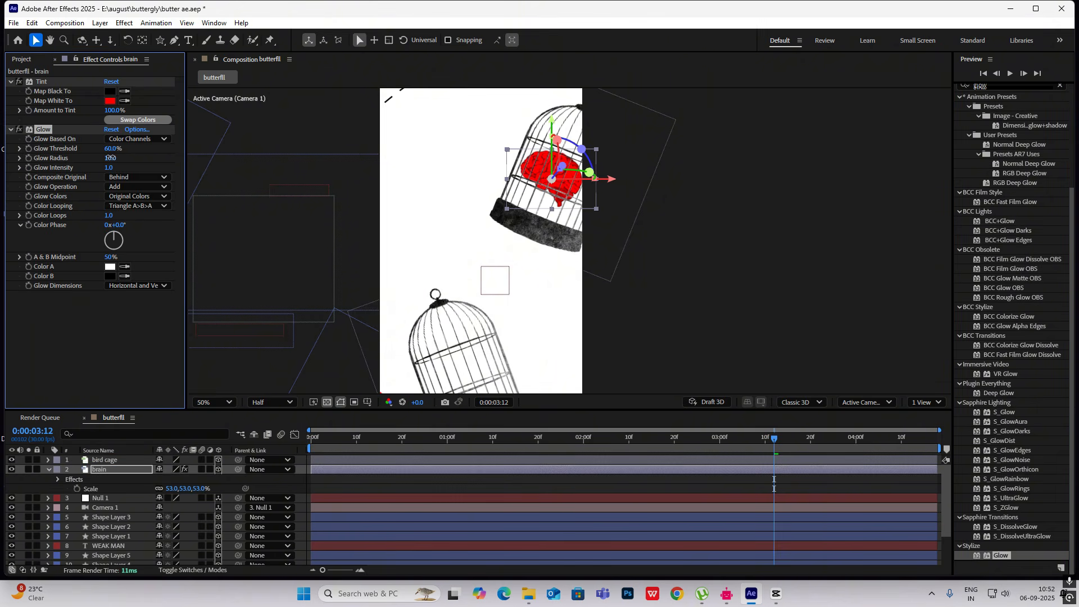
drag(110, 158, 329, 162)
drag(355, 166, 329, 164)
click(746, 200)
scroll(746, 200, down, 2)
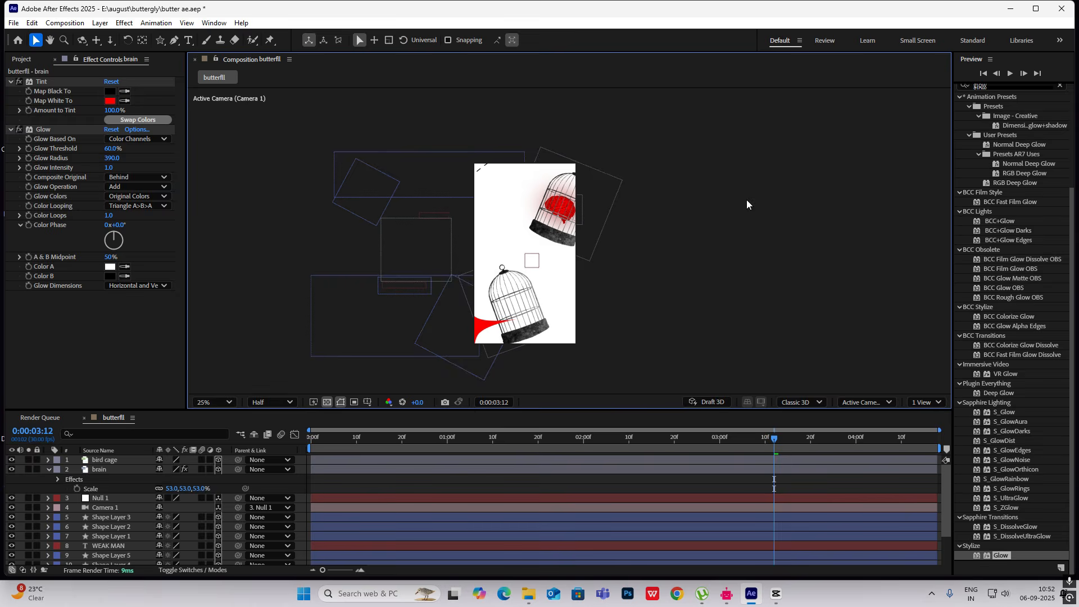
scroll(514, 220, up, 2)
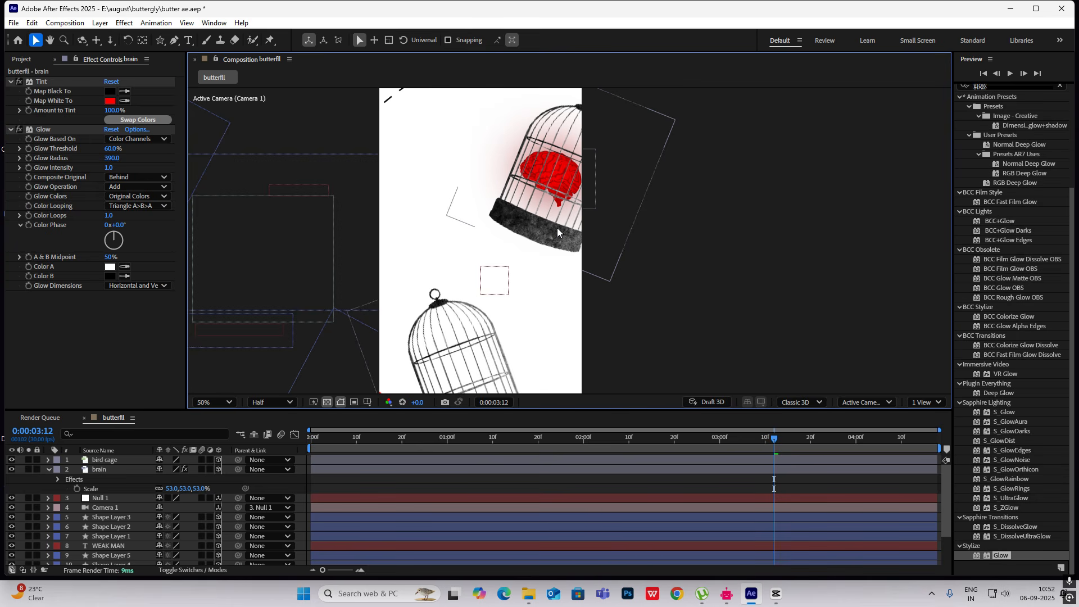
Duplicate the glowing brain, place the copy below the lower bird cage layer and position it inside the lower cage
click(50, 469)
click(127, 460)
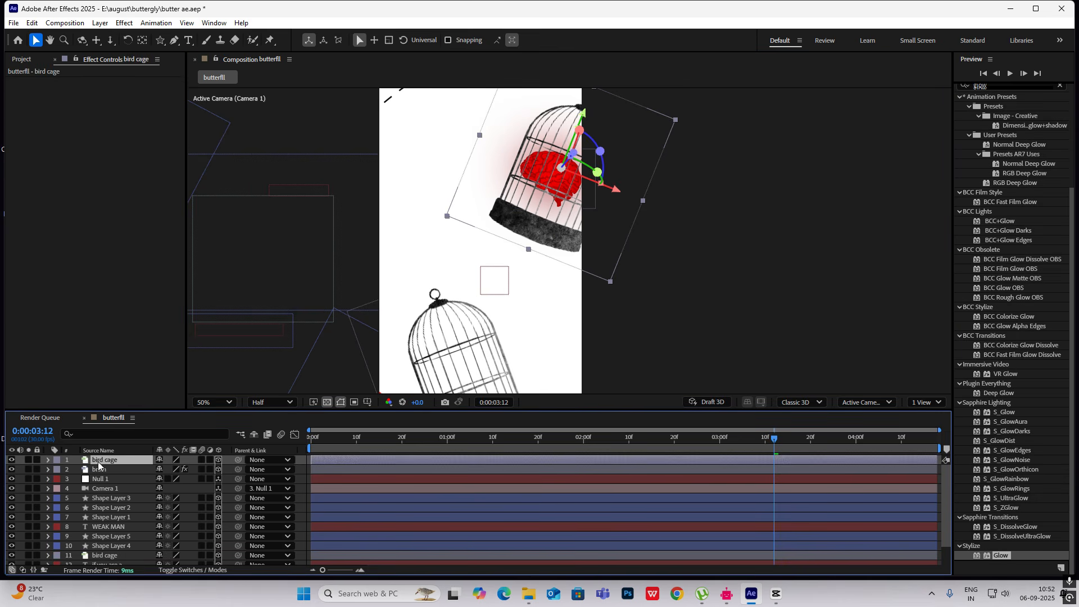
click(132, 470)
key(ctrl+d)
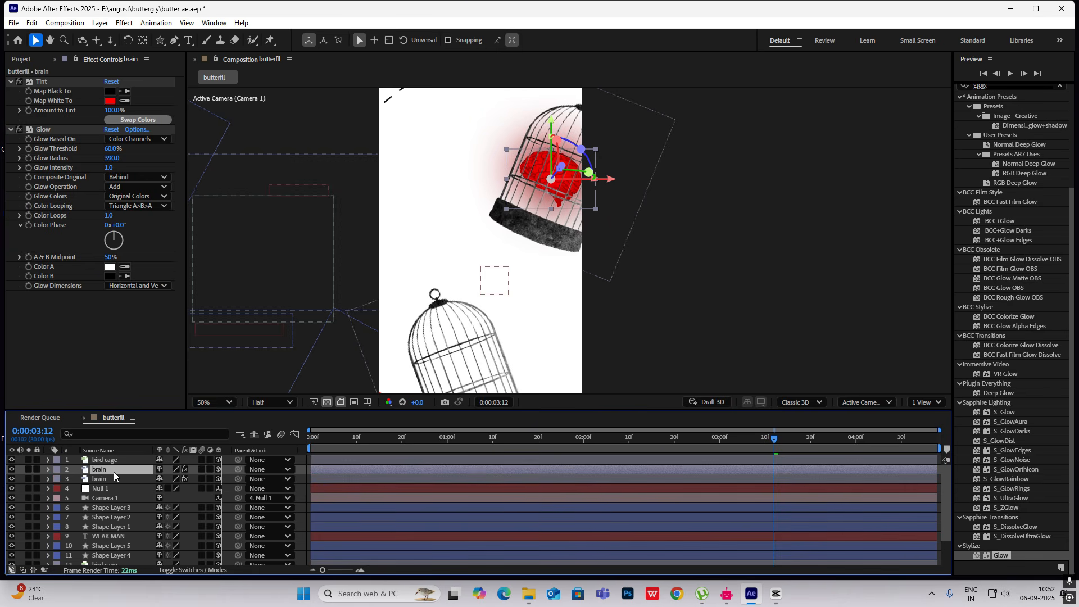
drag(113, 471, 117, 560)
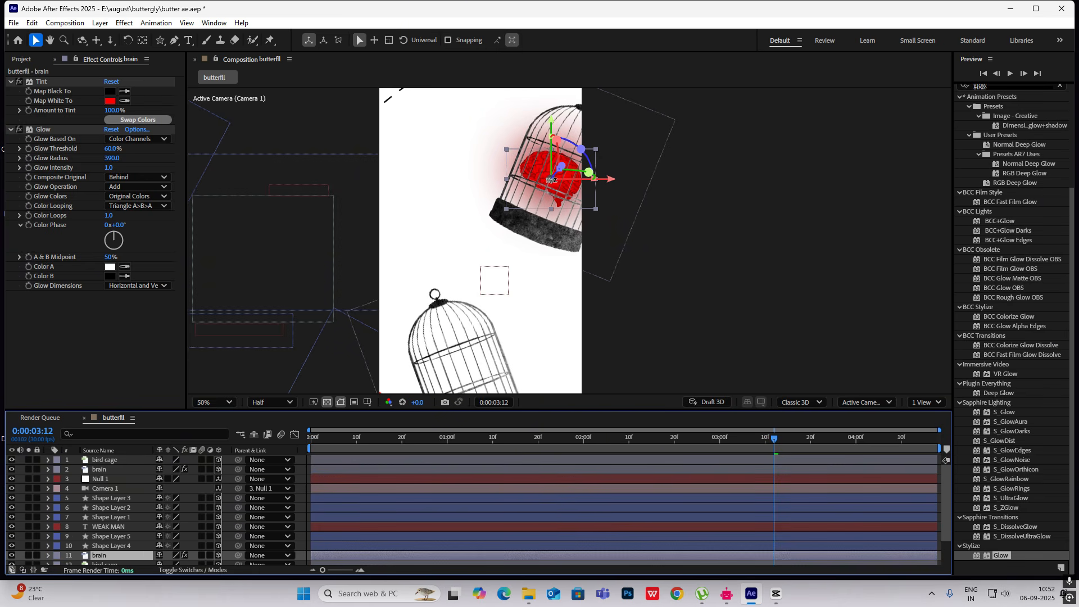
drag(550, 179, 454, 368)
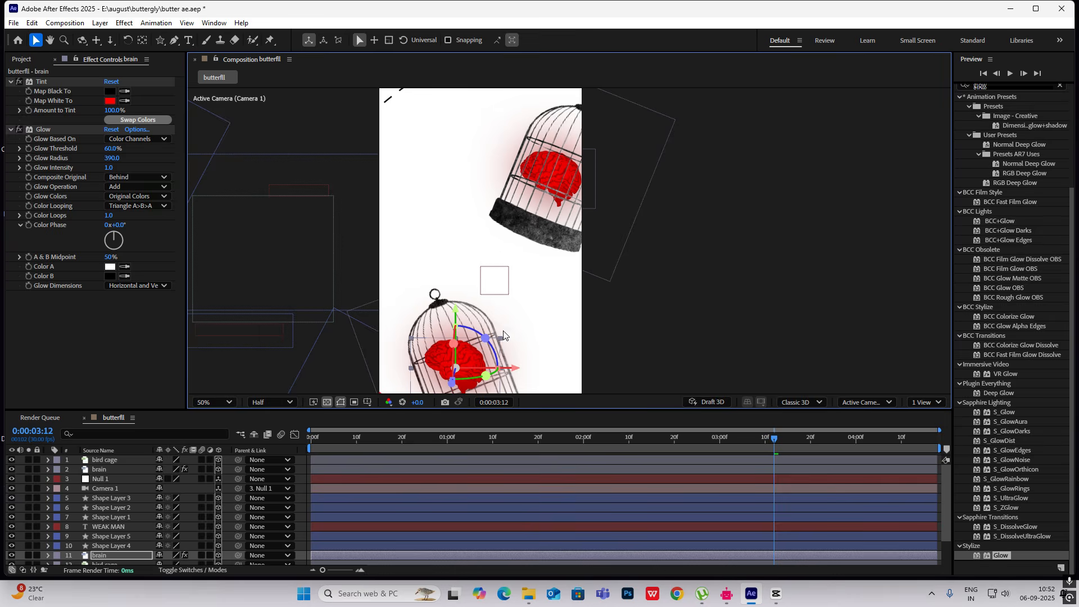
drag(503, 336, 524, 223)
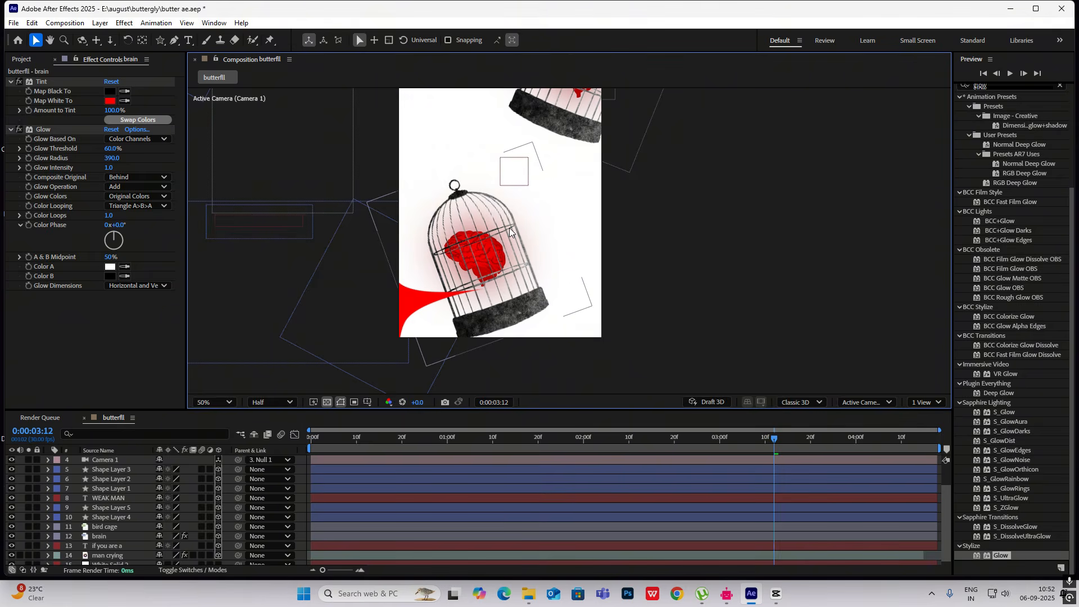
scroll(509, 231, down, 3)
scroll(513, 226, up, 1)
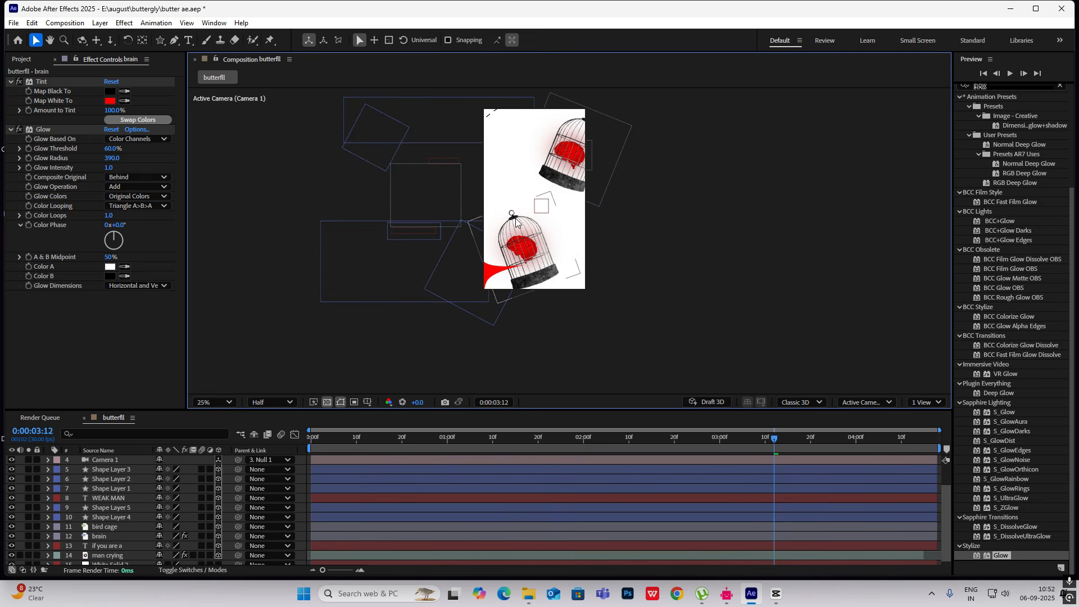
Check the reference text in CapCut and add a text layer "your" in After Effects, scaled to 69% with a centred anchor point
click(777, 595)
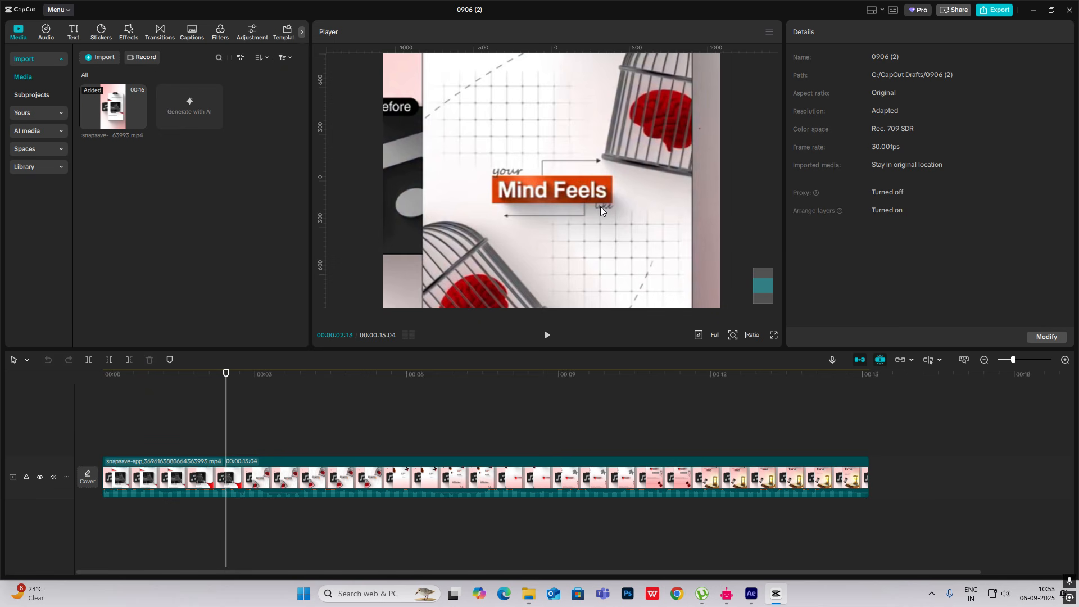
click(775, 593)
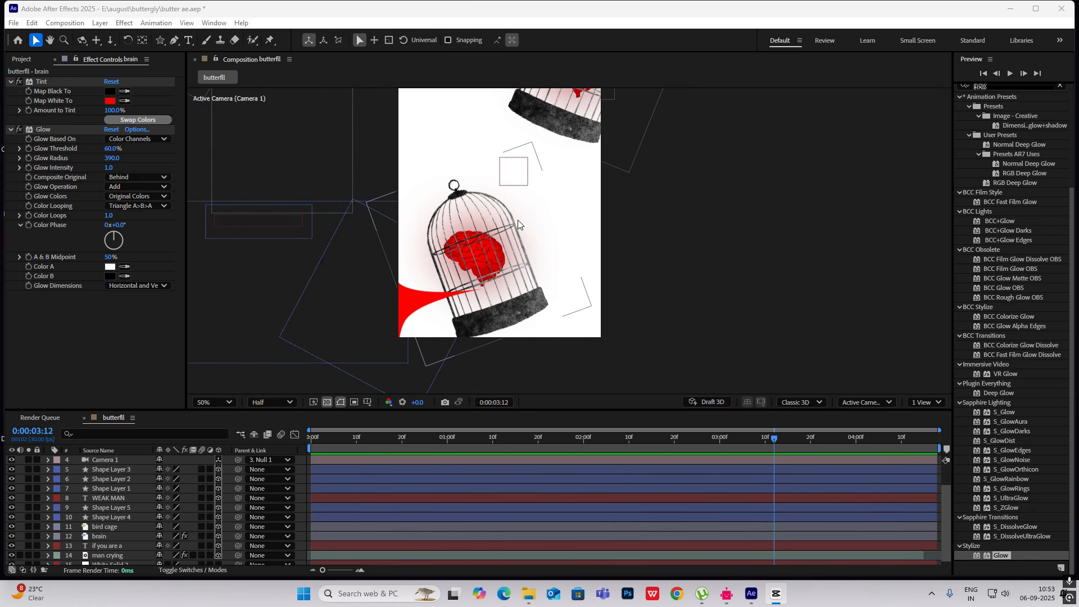
click(686, 224)
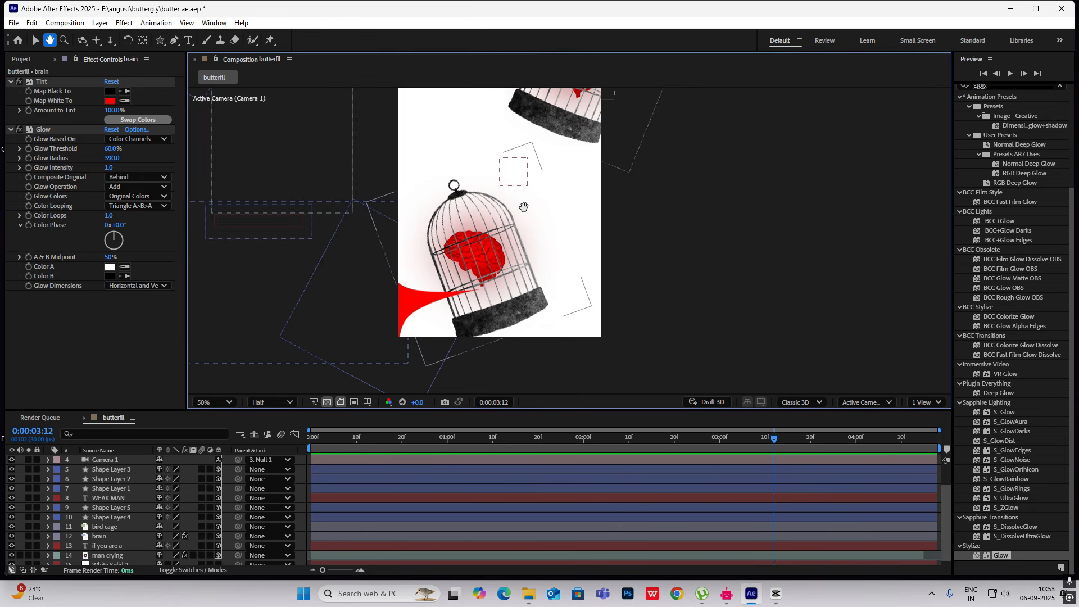
drag(523, 206, 549, 283)
right_click(793, 155)
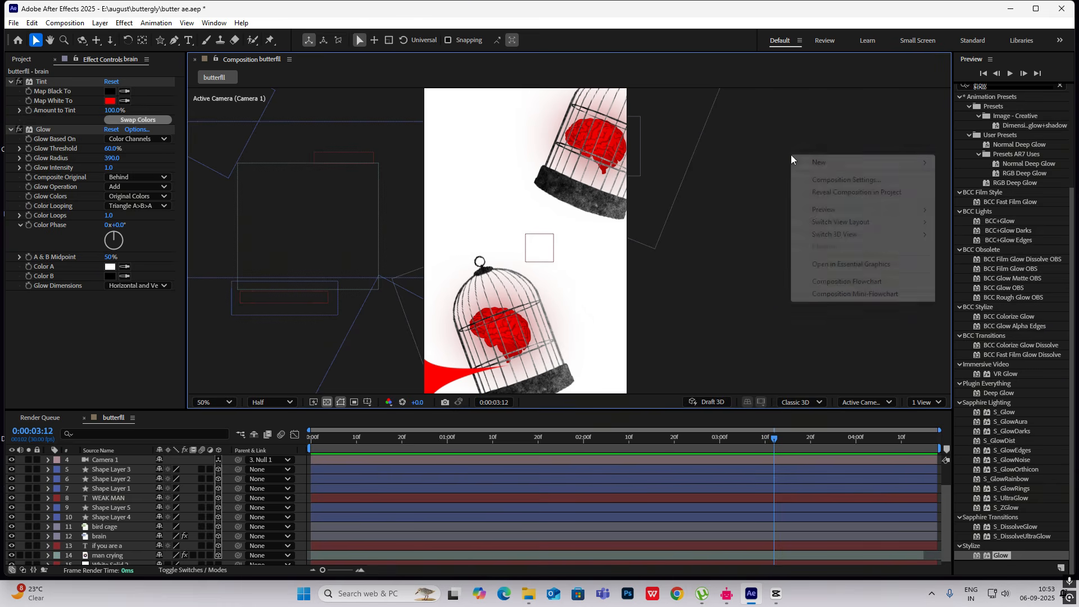
mouse_move(809, 162)
click(951, 179)
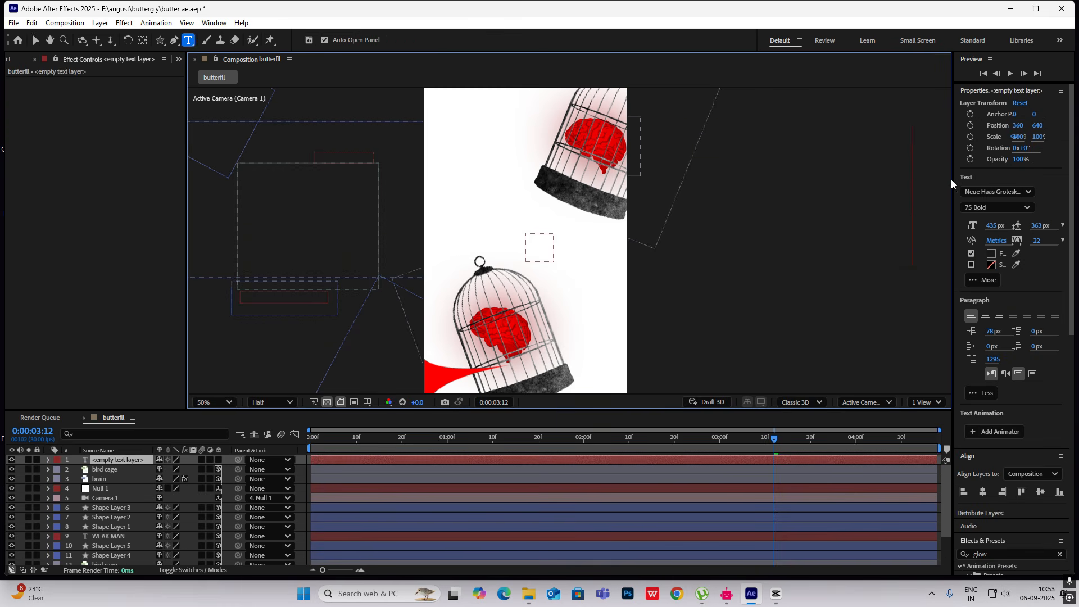
drag(895, 207, 375, 237)
key(s)
mouse_move(175, 469)
mouse_down()
mouse_move(152, 471)
mouse_move(174, 474)
mouse_up()
key(ctrl+alt+Home)
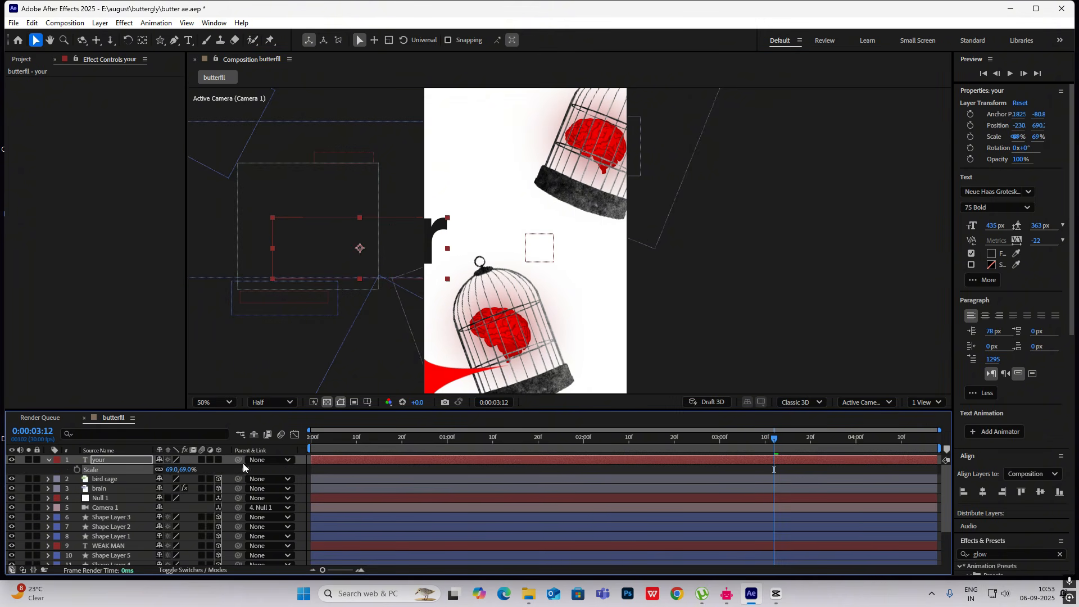
Make the "your" text a 3D layer and move it between the two cages at about 1017, 634
click(218, 460)
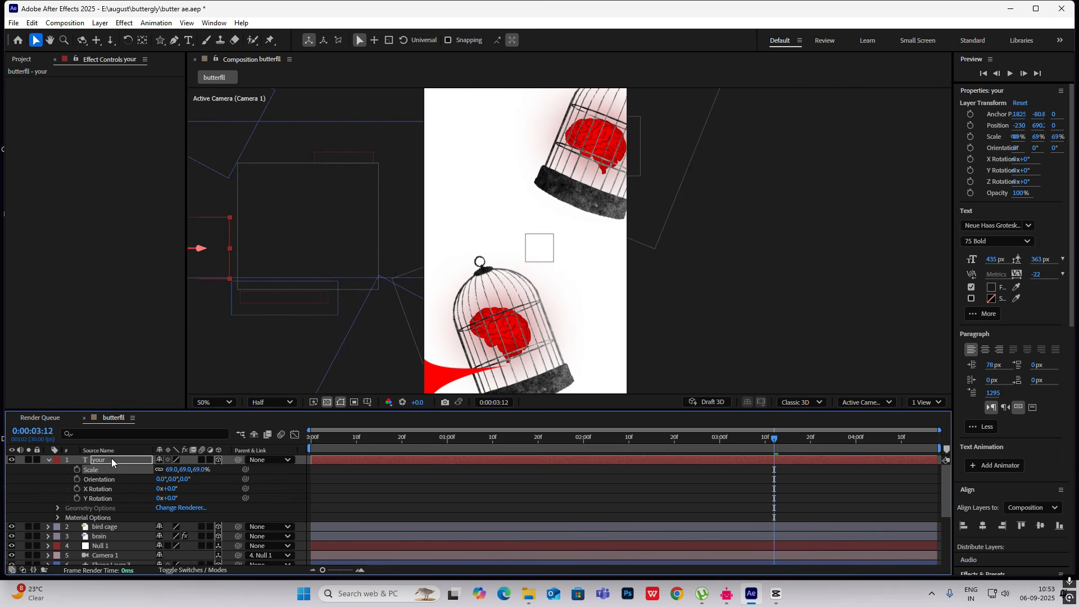
key(comma)
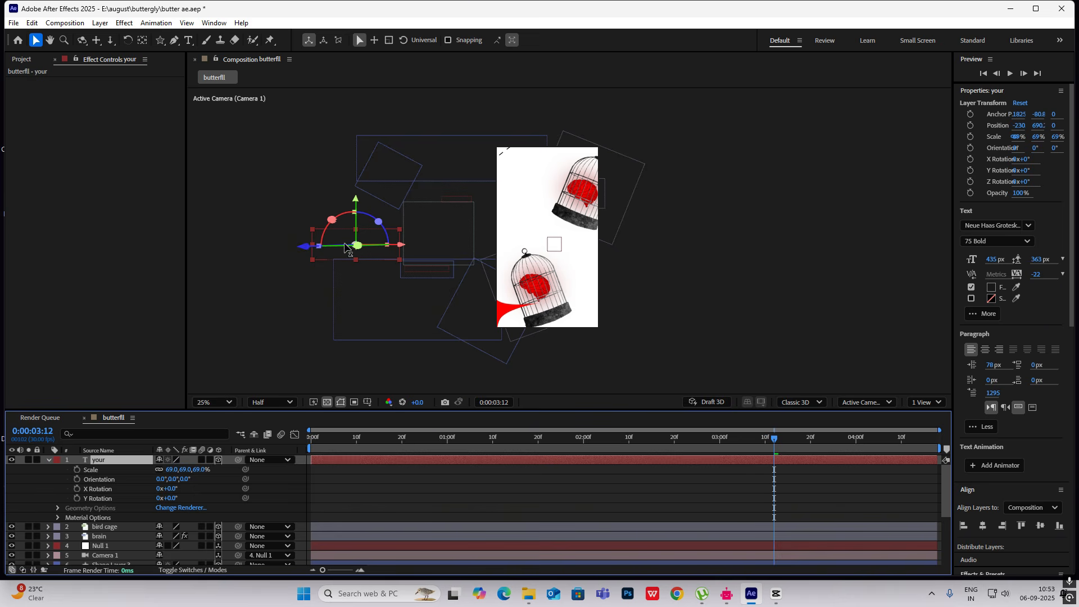
drag(358, 244, 527, 242)
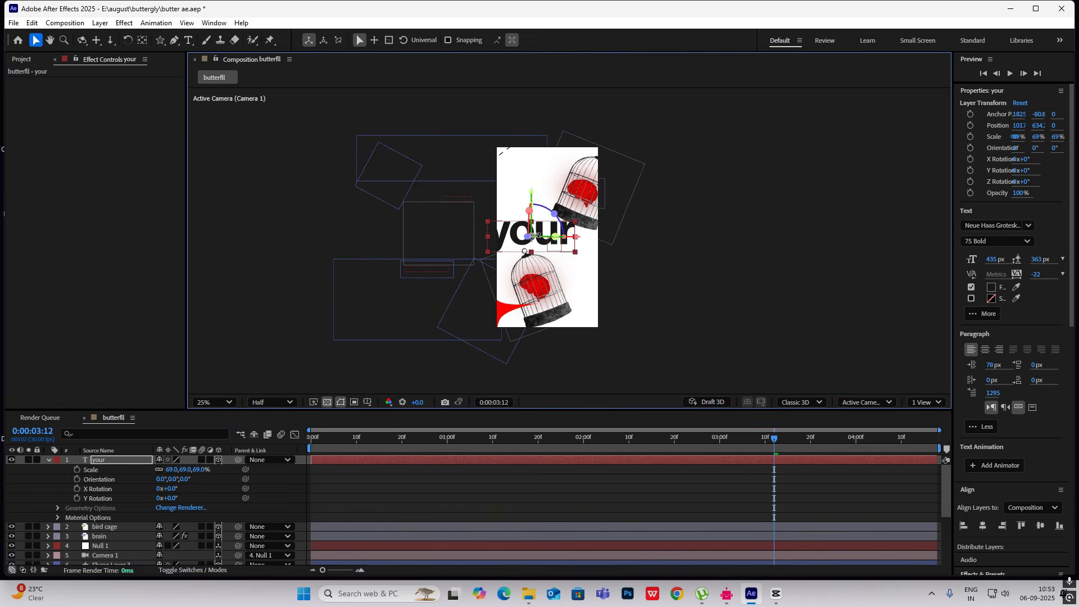
key(period)
key(period)
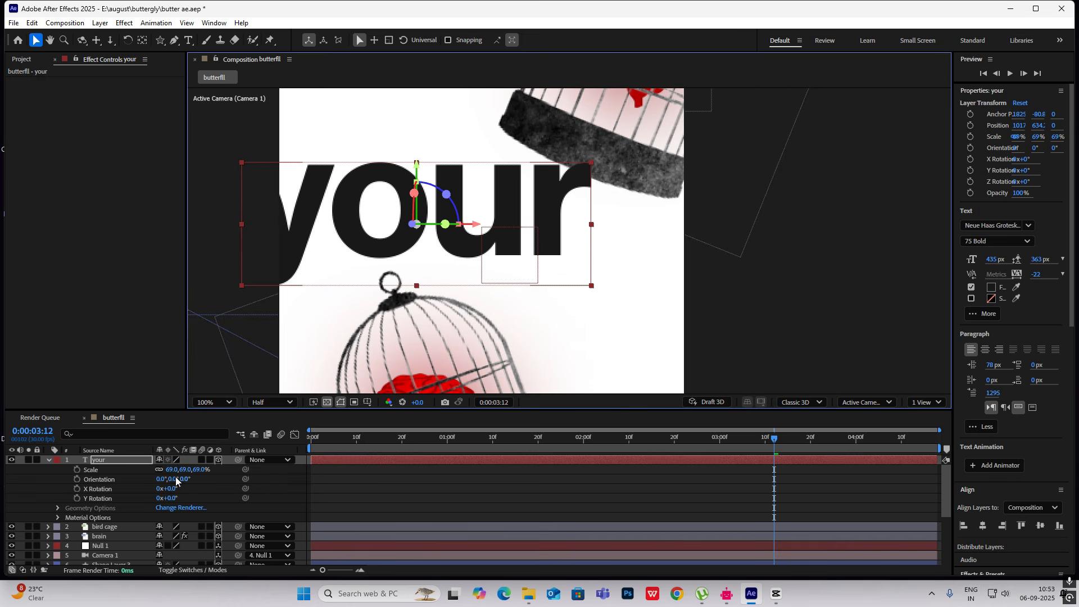
Scale the "your" text down to 7%, comparing its size with the reference video in CapCut
key(s)
drag(184, 471, 158, 472)
click(767, 285)
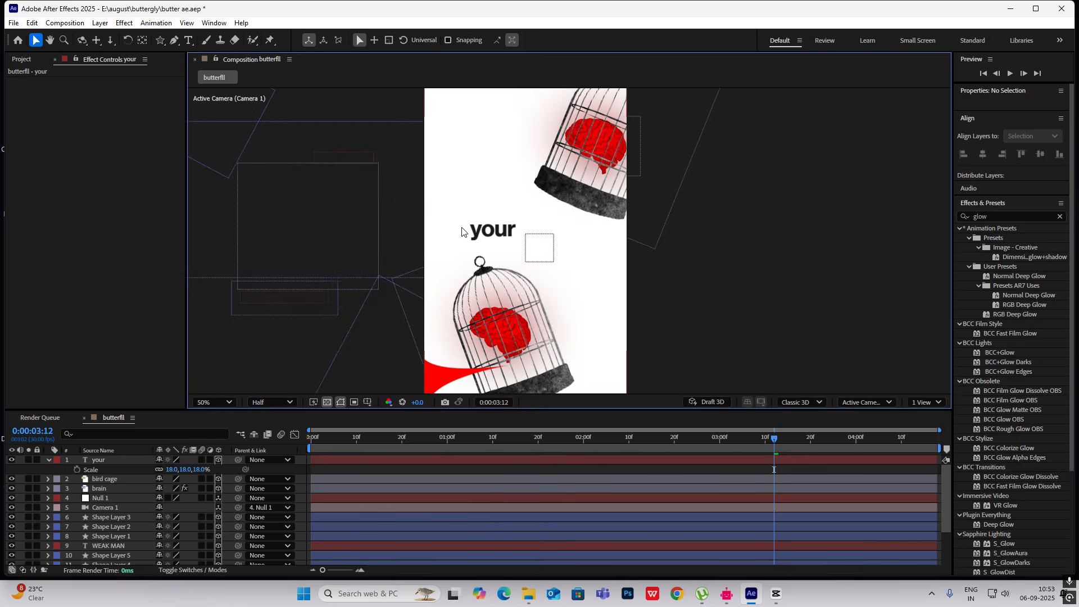
click(776, 595)
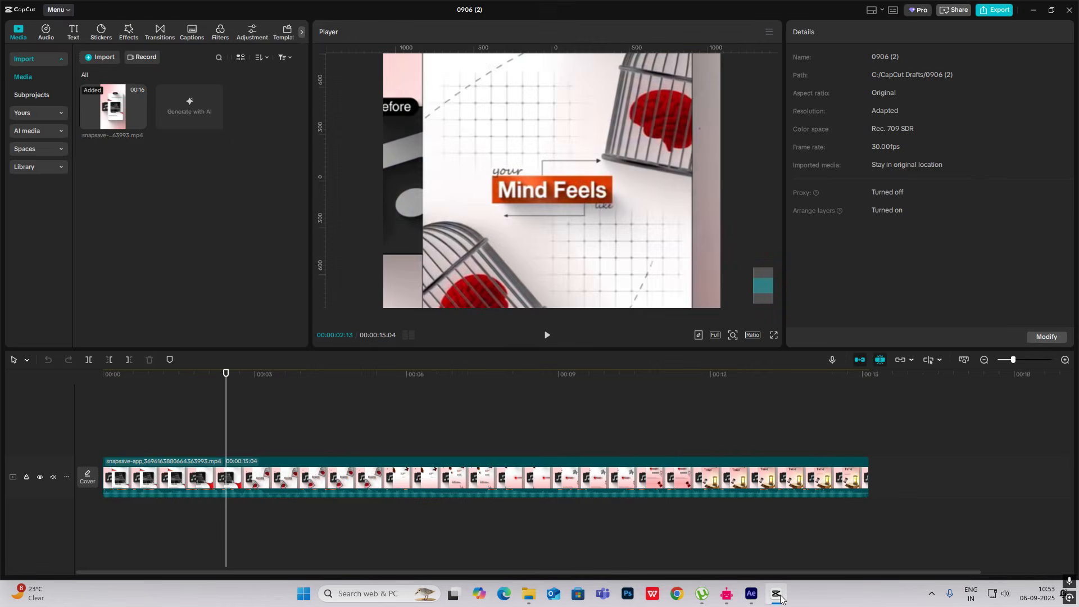
click(751, 594)
click(413, 225)
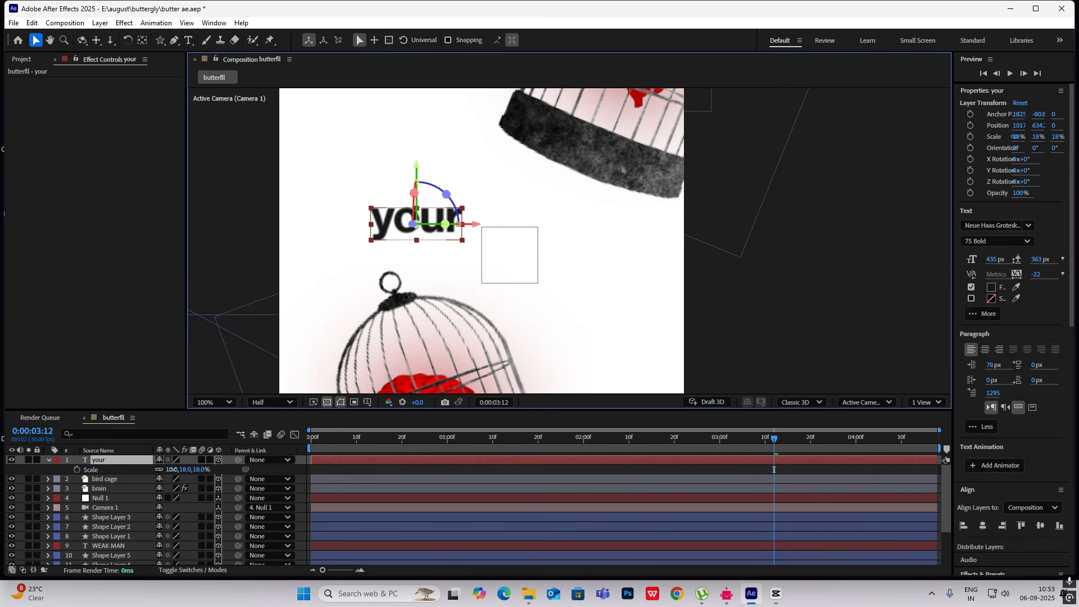
drag(171, 471, 165, 470)
click(729, 280)
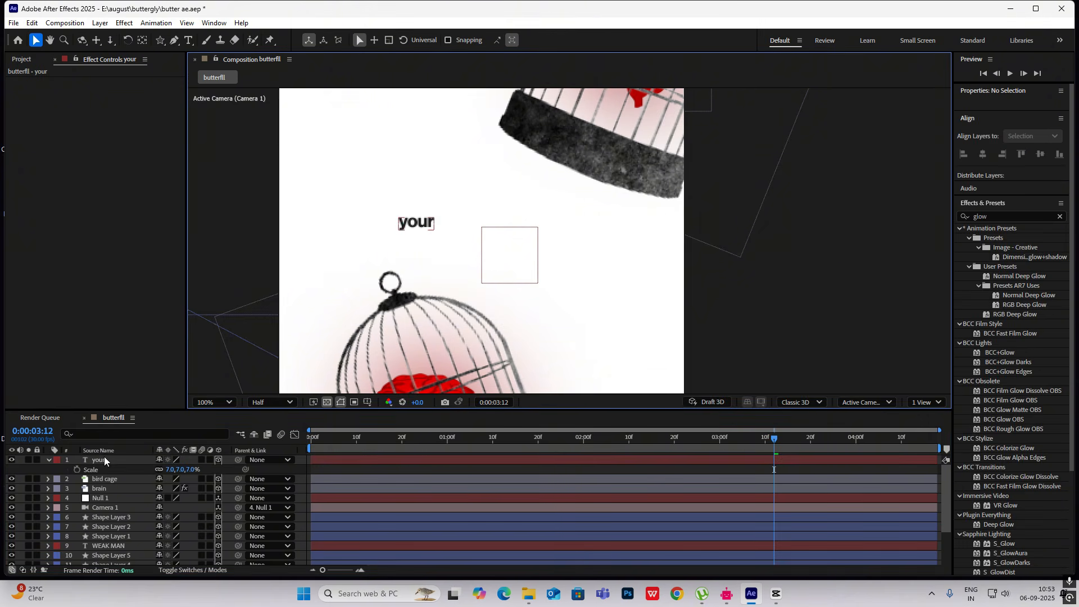
Duplicate the "your" text, move the copy to about 1189, 664 and change its wording to "like"
click(90, 461)
key(ctrl+d)
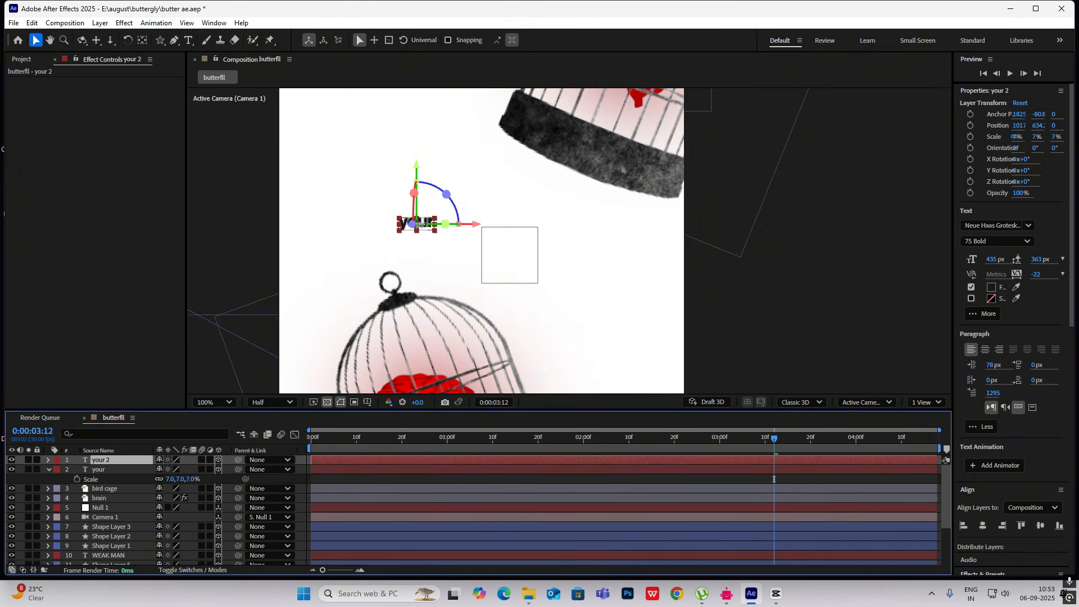
drag(415, 222, 510, 240)
double_click(503, 244)
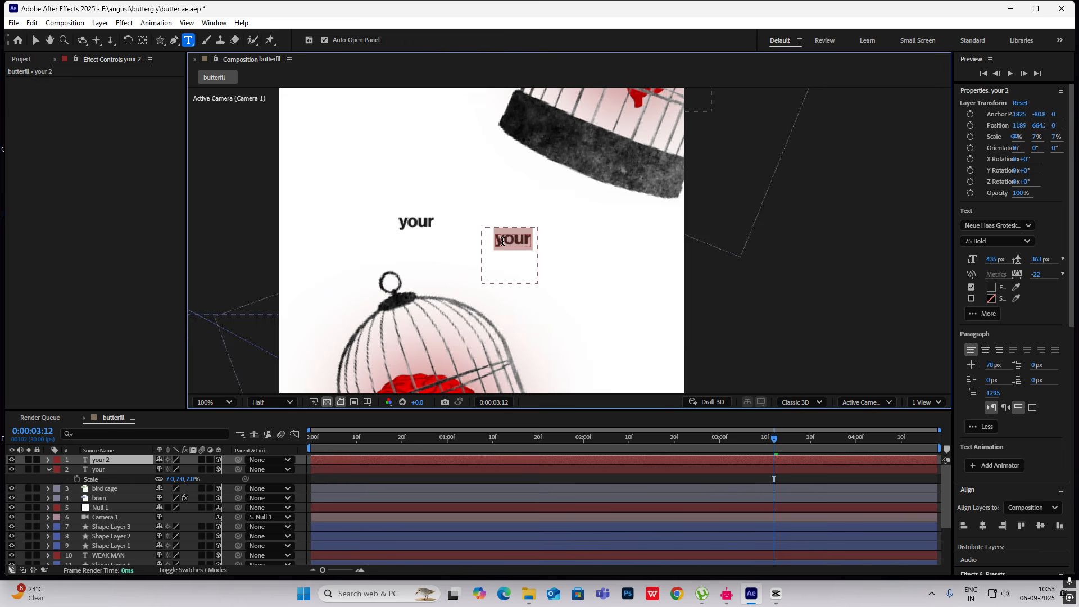
text(like)
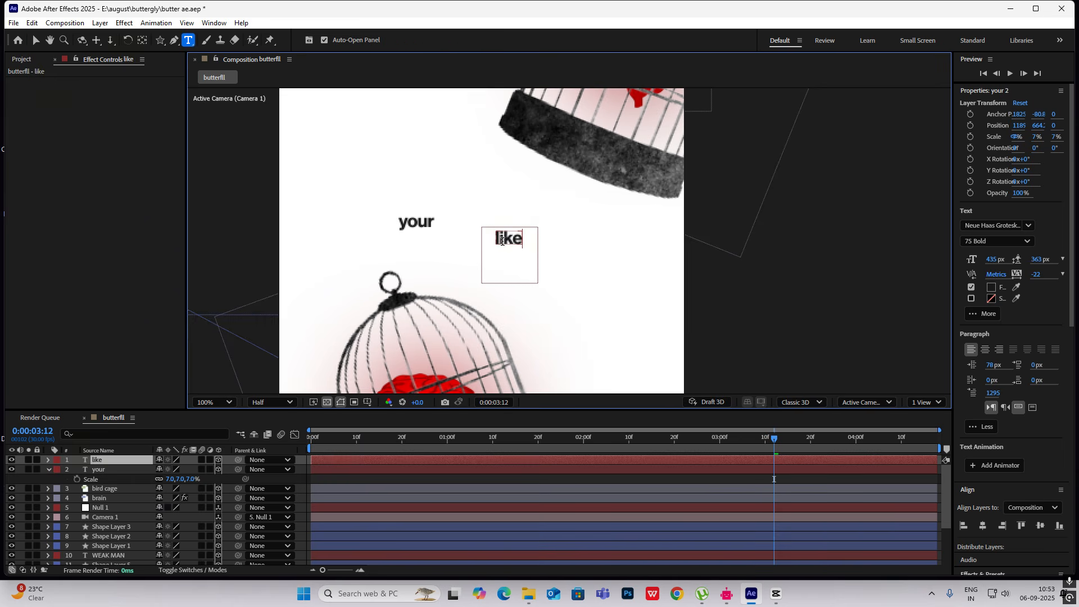
click(35, 40)
Compare with the CapCut reference, then in After Effects draw a linear-gradient rectangle about 196 by 41 px without stroke between "your" and "like"
click(776, 597)
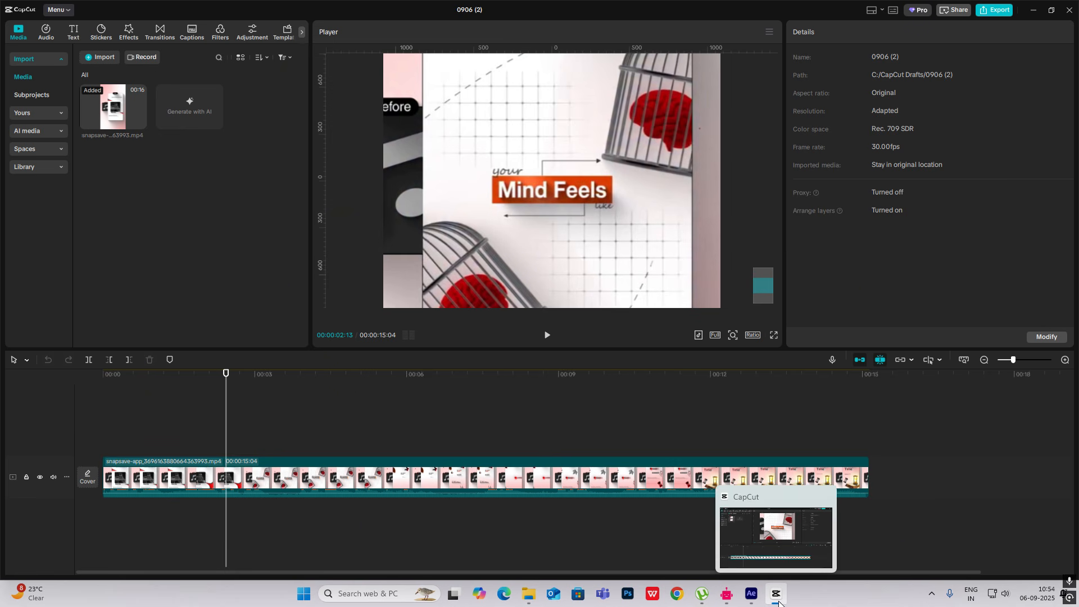
click(775, 598)
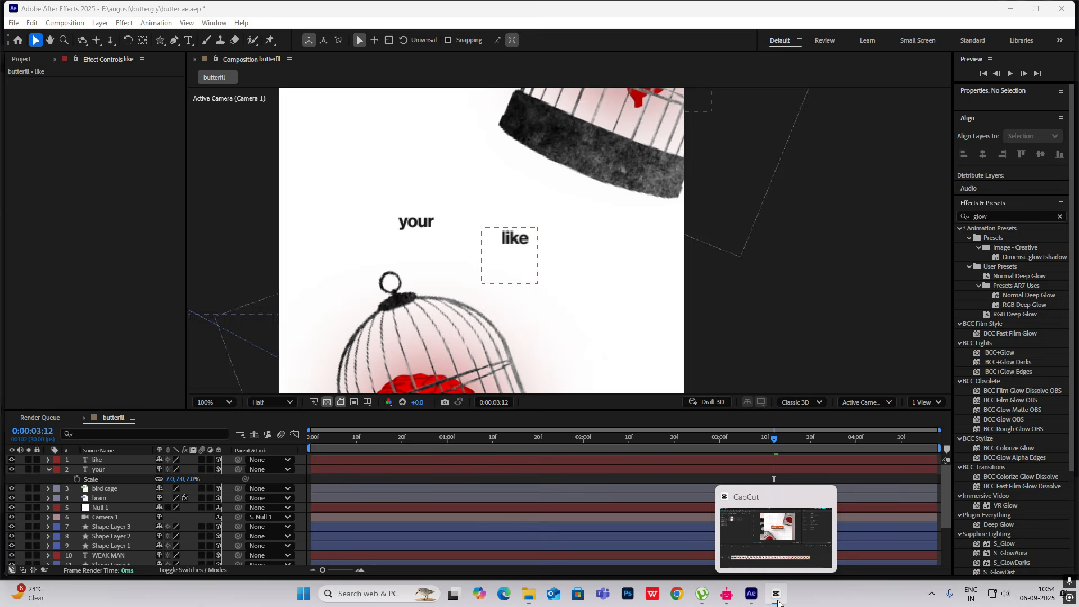
click(48, 469)
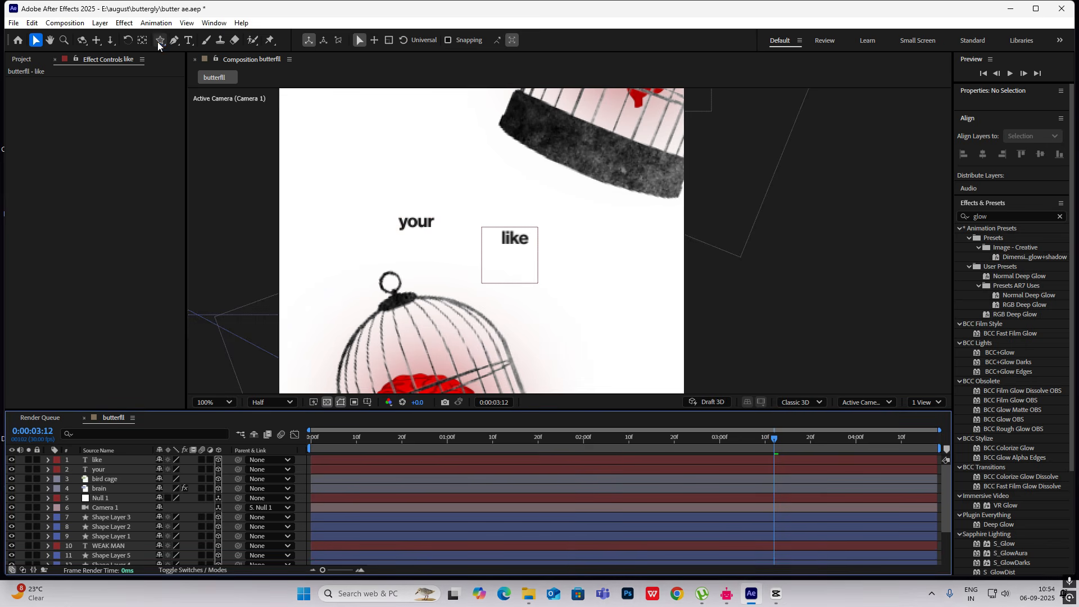
drag(158, 44, 204, 44)
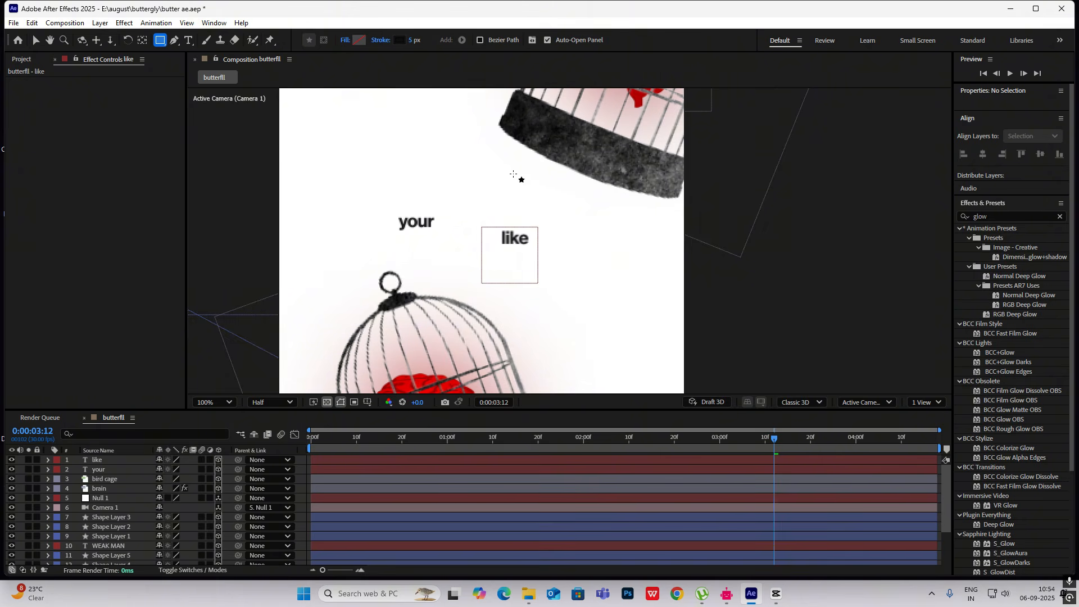
scroll(513, 175, down, 1)
scroll(519, 182, up, 1)
click(382, 41)
click(548, 331)
click(345, 40)
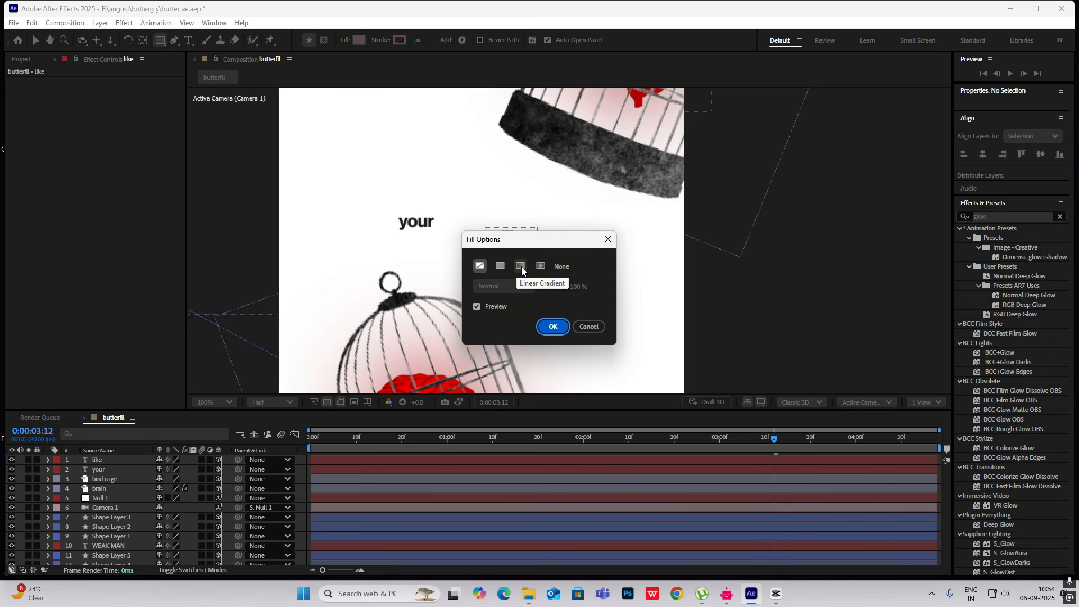
click(521, 269)
click(553, 326)
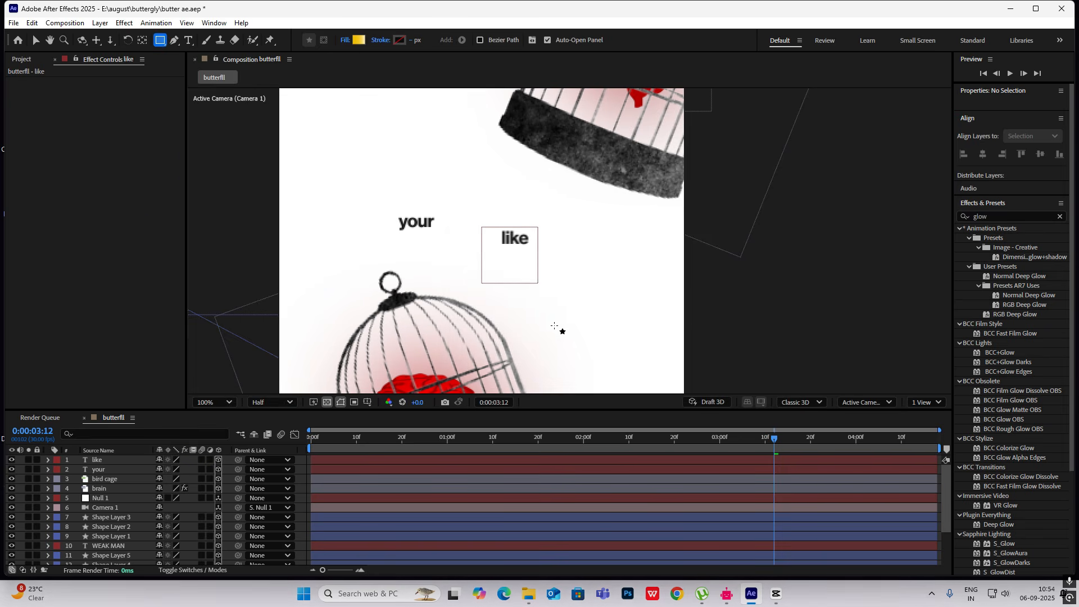
drag(411, 214, 522, 238)
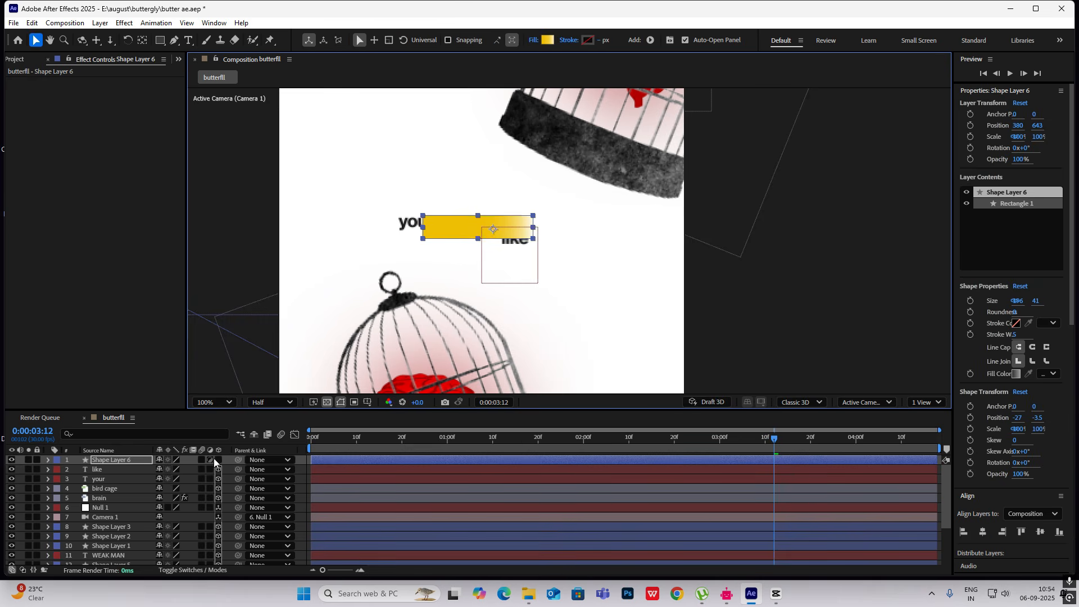
Make the rectangle a 3D layer named "box gradient" and place it at about 1149, 637, below the brain layer in the stacking order
click(218, 459)
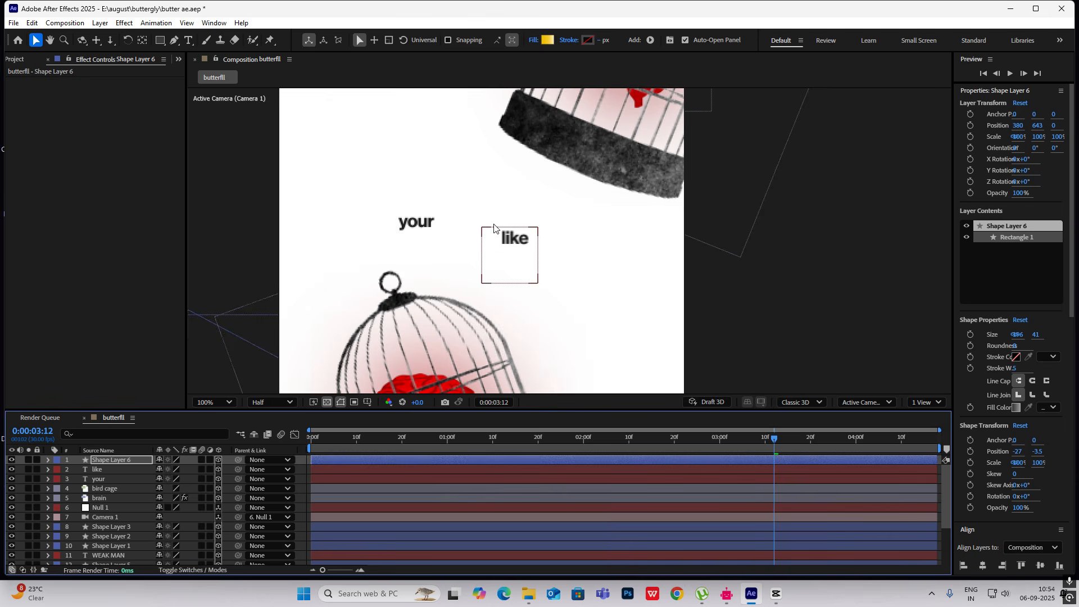
key(comma)
key(comma)
key(comma)
key(comma)
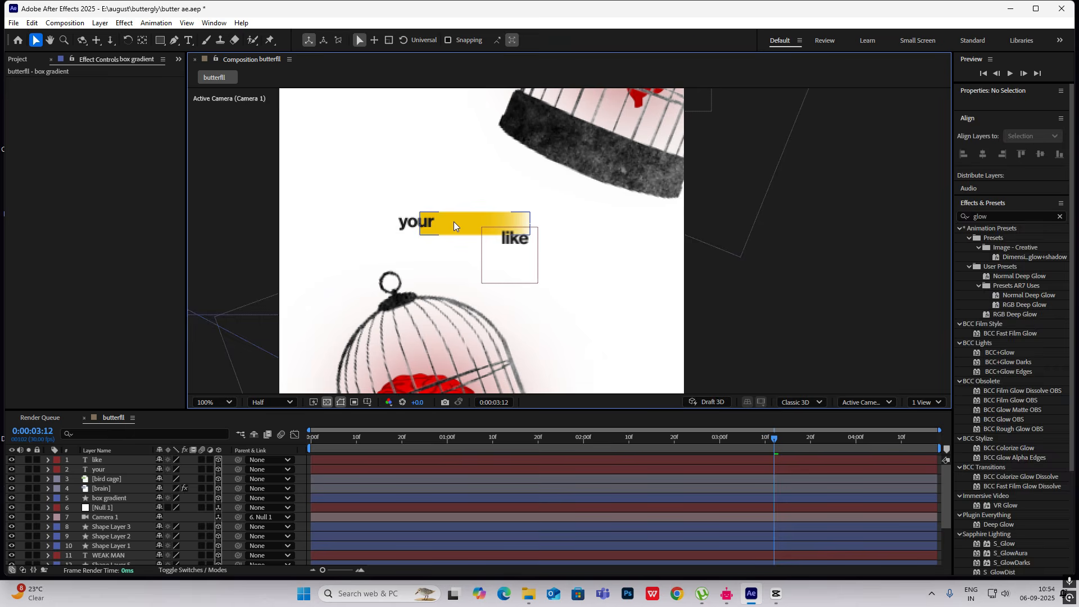
Apply the 4-Color Gradient effect to the "box gradient" rectangle
click(454, 222)
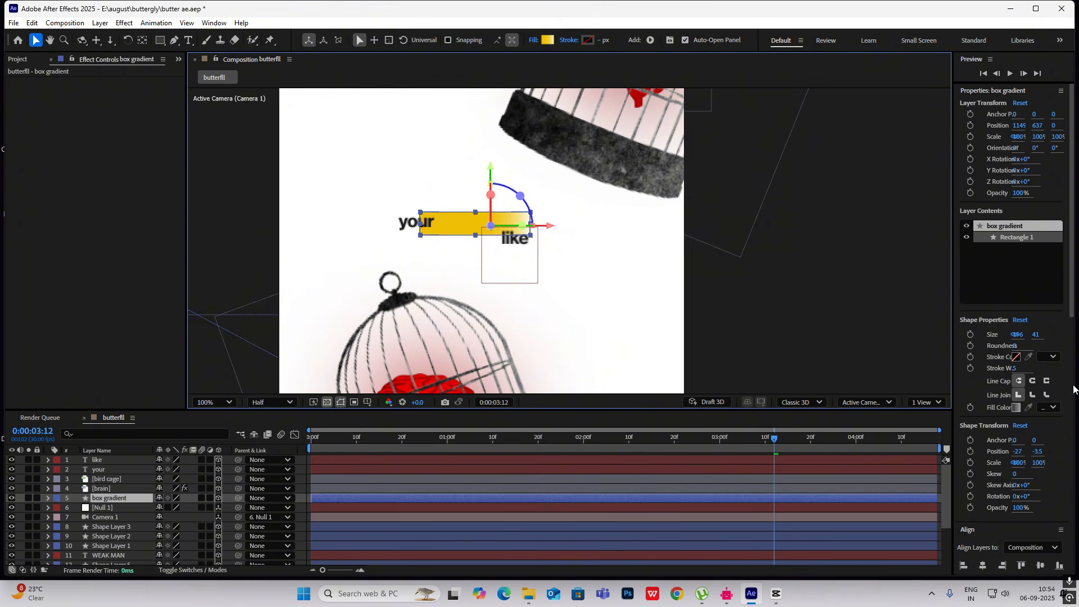
drag(1072, 288, 1071, 426)
drag(1011, 337, 906, 336)
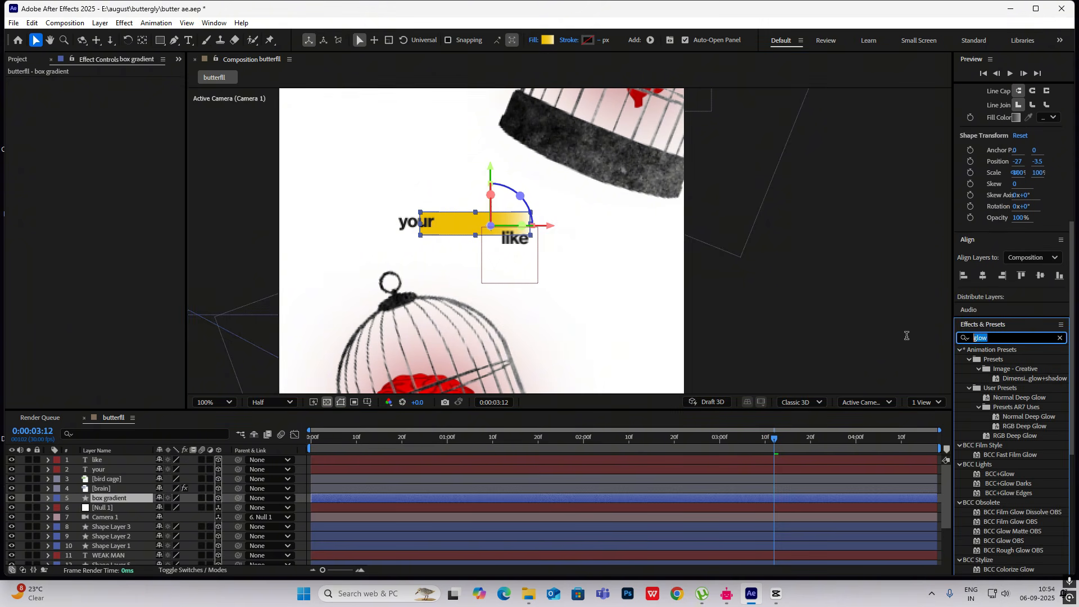
text(4 c)
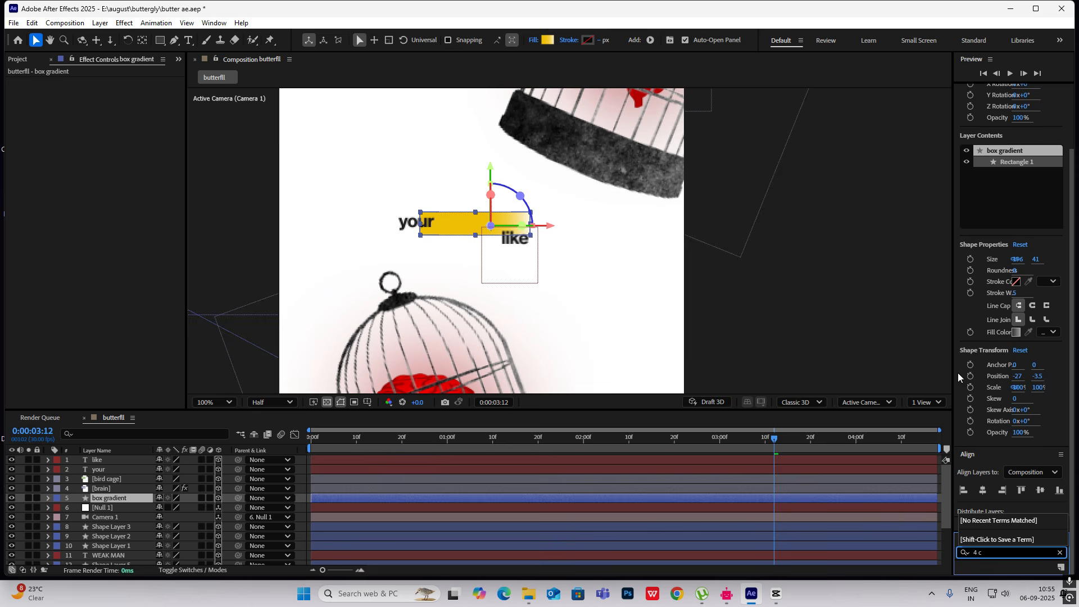
drag(1000, 555, 453, 219)
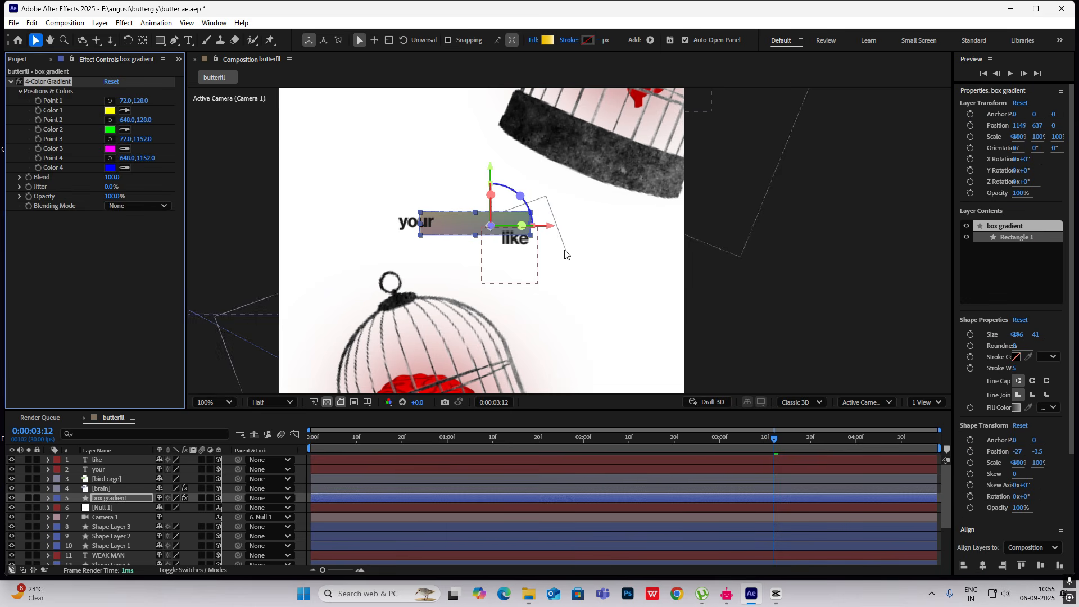
Set the gradient's Color 1 and Color 4 to red, Color 2 to white and Color 3 to dark grey
click(110, 167)
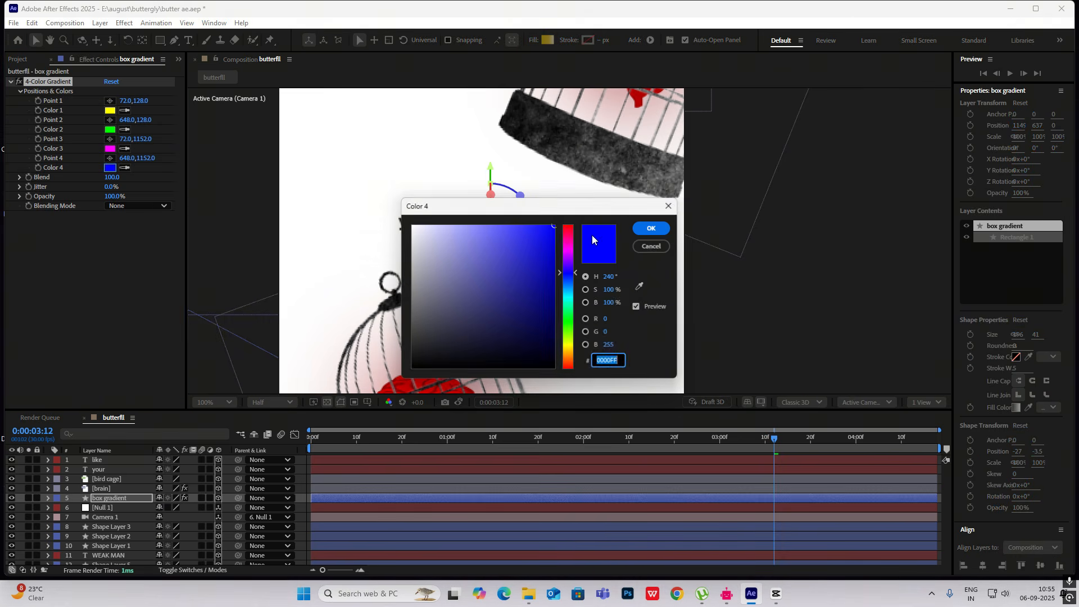
click(566, 230)
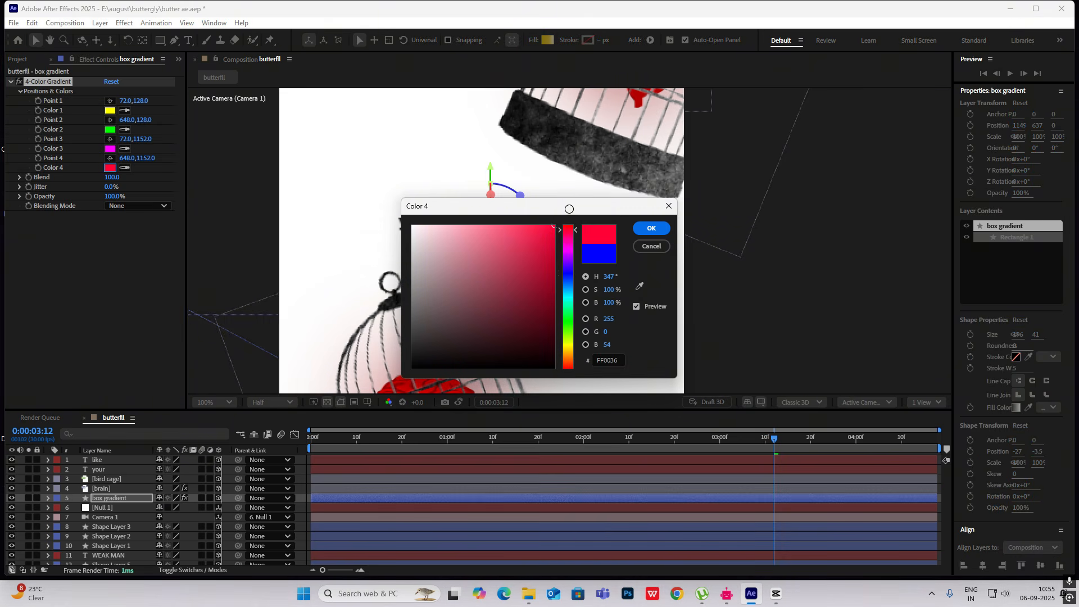
click(641, 226)
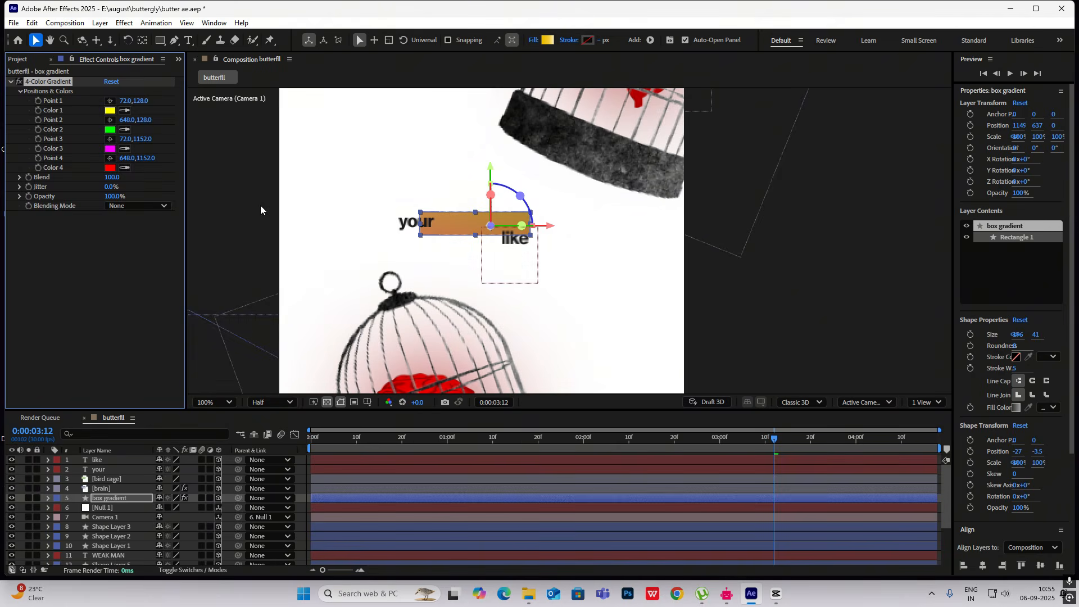
click(310, 65)
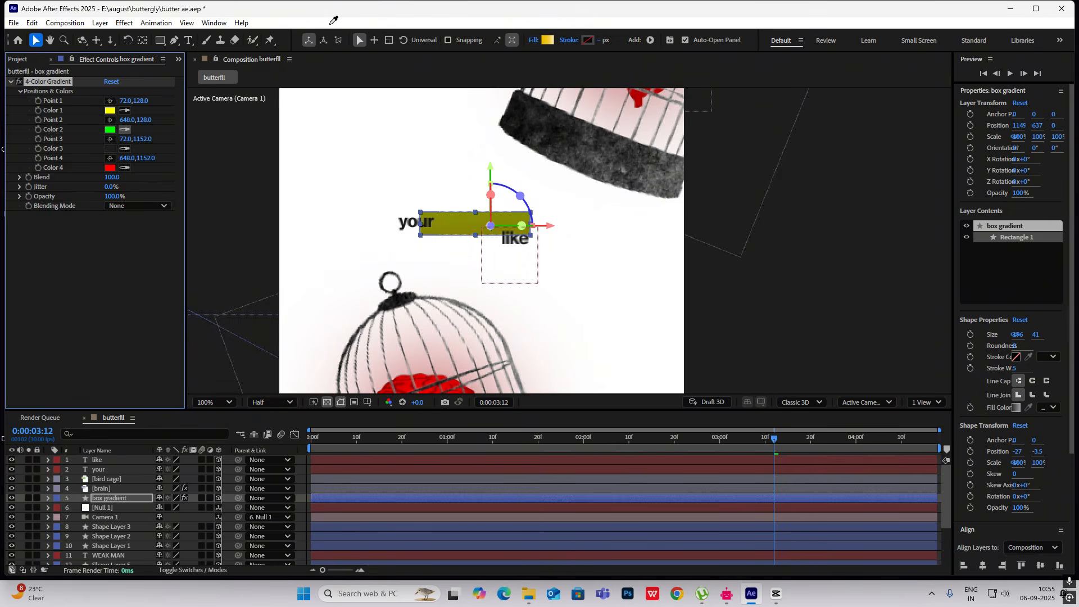
click(330, 29)
click(111, 167)
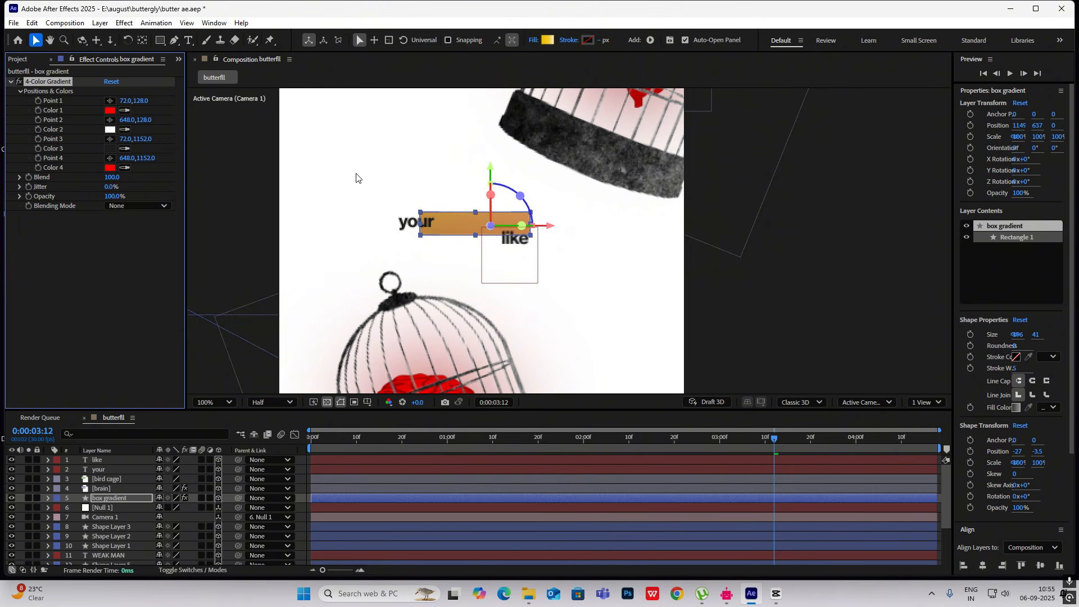
Place the gradient's Point 4 at about 32, 781, Point 3 at 558, 513, Point 2 at 97, 454 and Point 1 at 567, 758
click(110, 158)
click(298, 306)
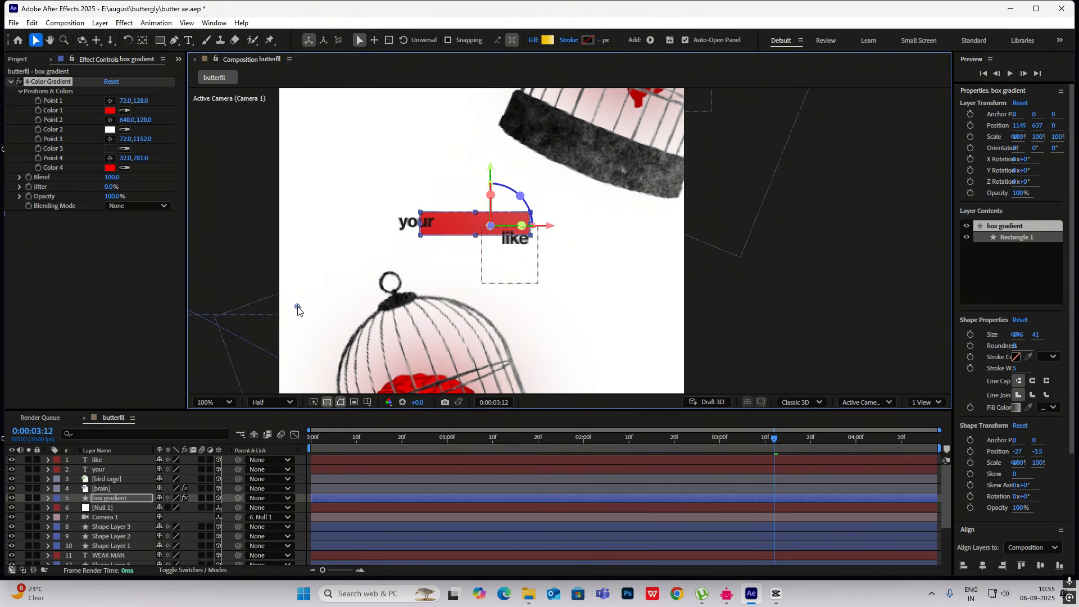
click(110, 139)
click(593, 156)
click(110, 119)
click(344, 138)
drag(337, 129, 334, 122)
click(110, 101)
click(598, 293)
scroll(625, 271, down, 1)
click(628, 268)
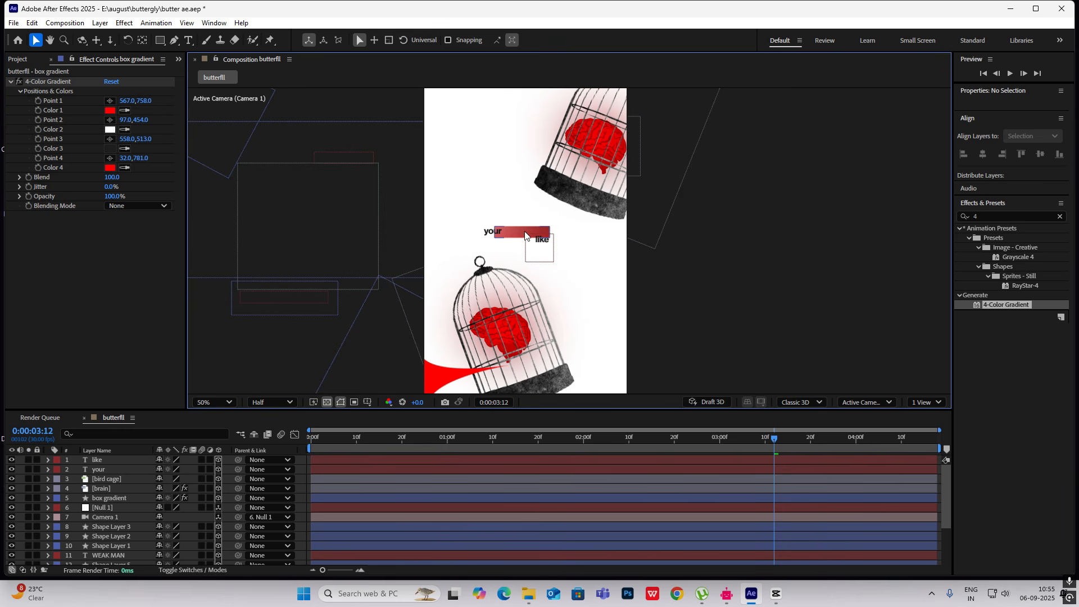
scroll(525, 235, up, 1)
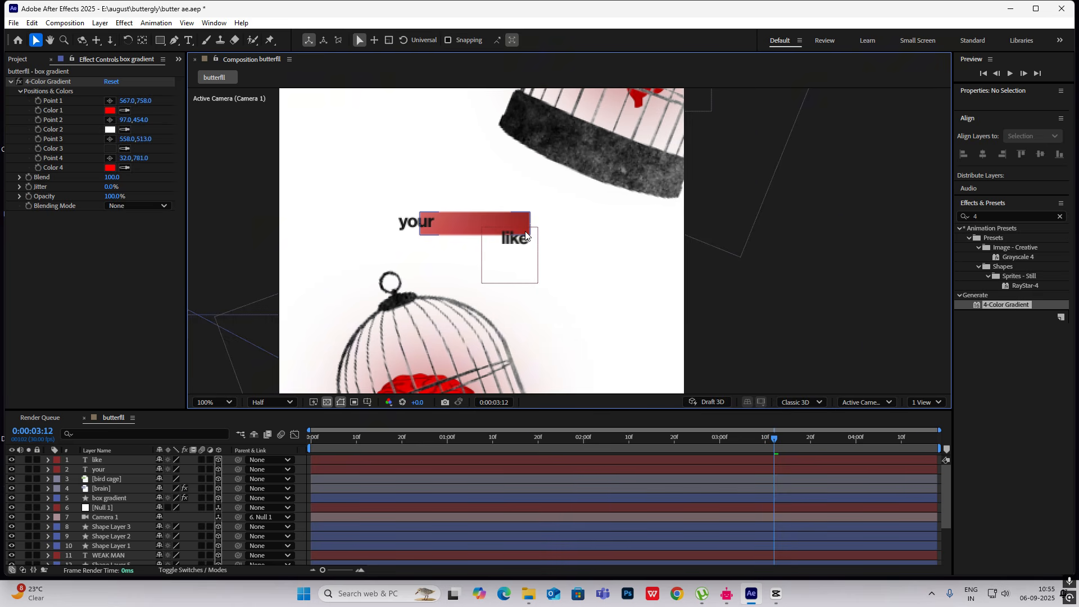
Check the title wording in the CapCut reference, then duplicate the "your" text in After Effects and change the copy to "MIND FEELS"
click(777, 594)
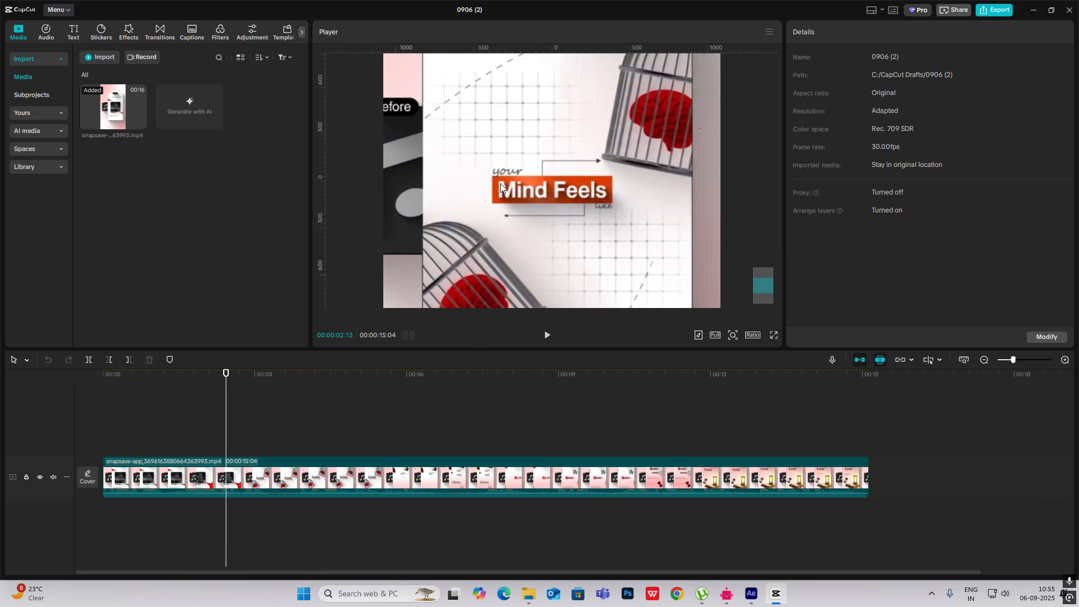
click(752, 594)
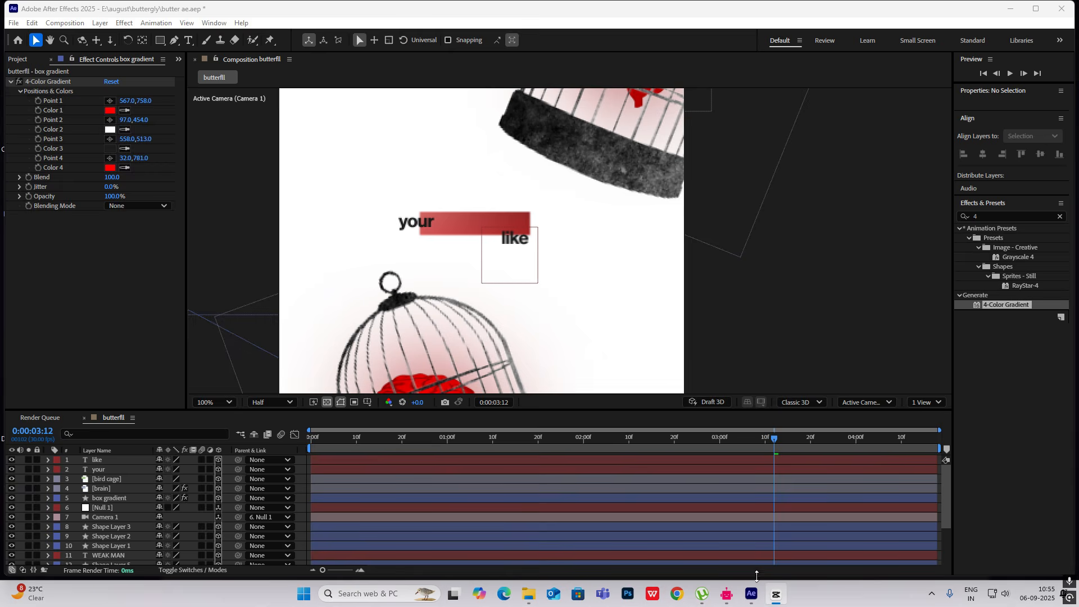
right_click(763, 258)
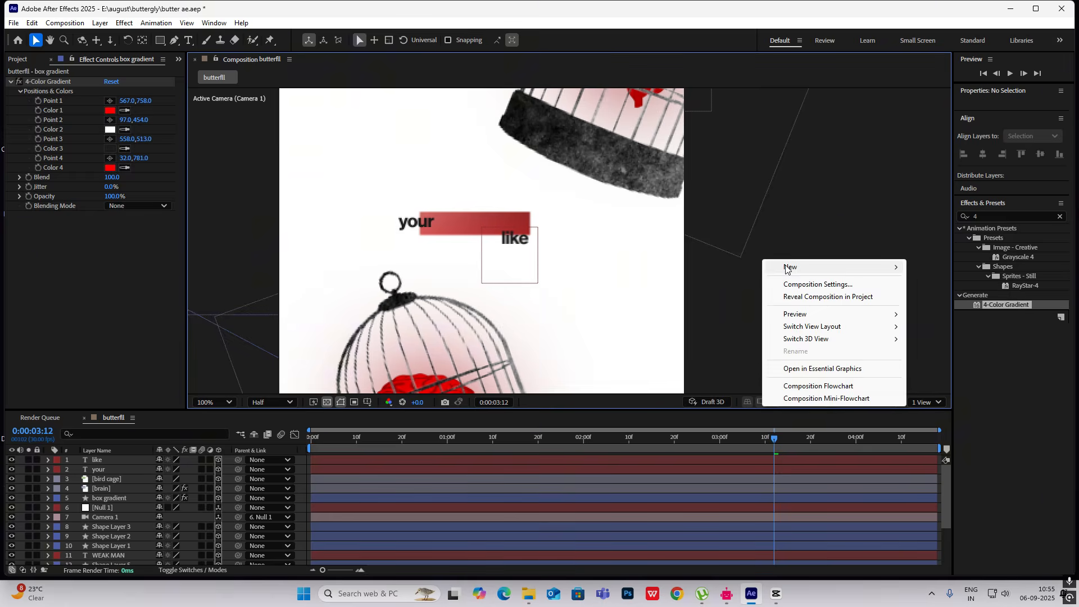
click(100, 469)
key(ctrl+d)
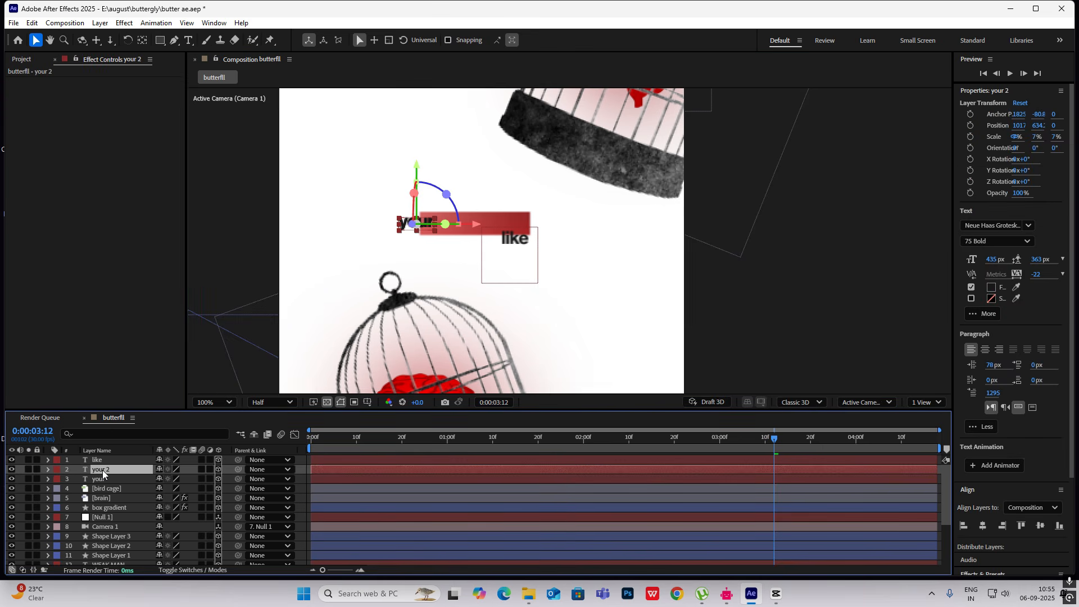
key(ctrl+t)
text(MI)
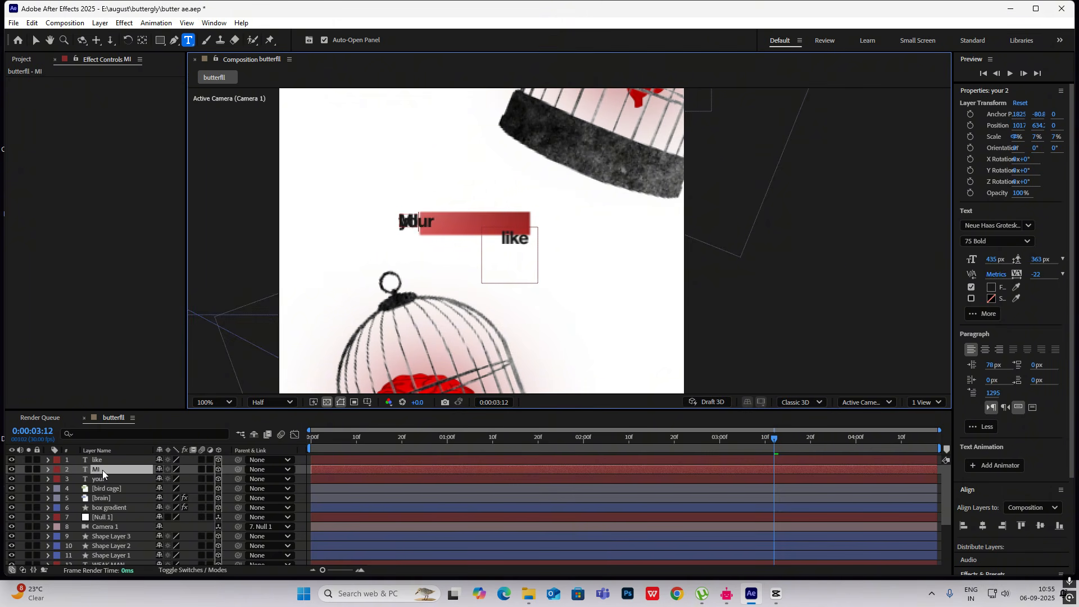
text(ND FEELS)
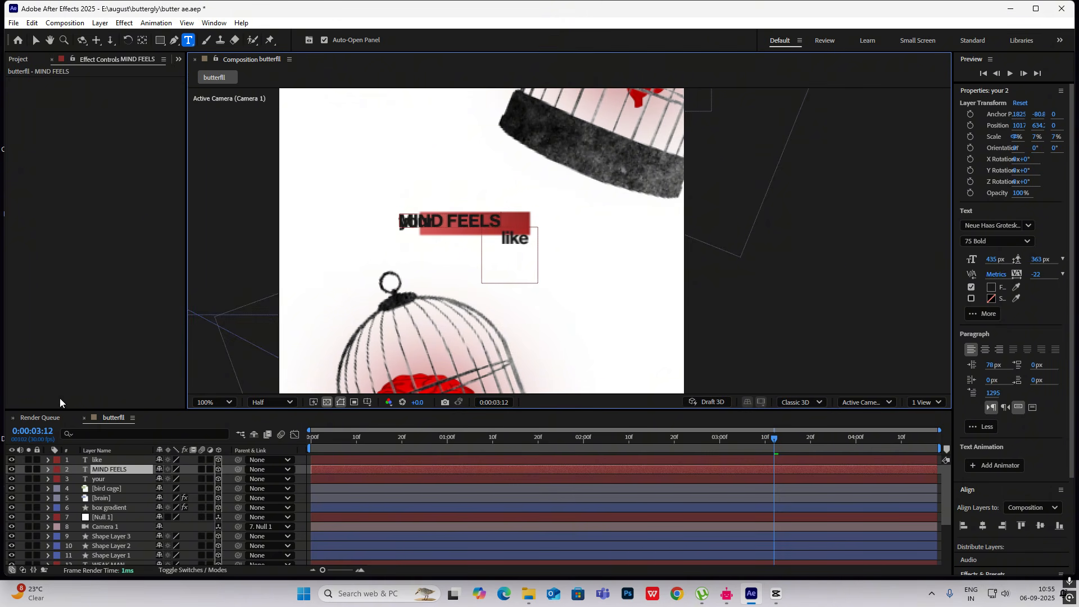
click(35, 40)
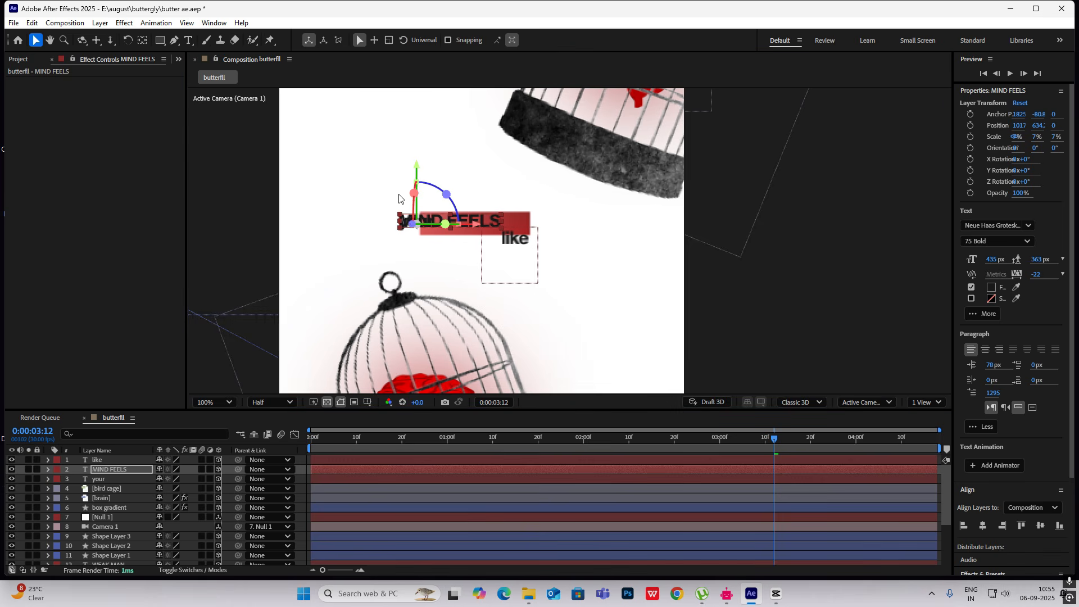
Centre the anchor point of the "MIND FEELS" text and move it onto the gradient box at about 1121, 634
key(ctrl+alt+Home)
key(s)
drag(451, 222, 476, 225)
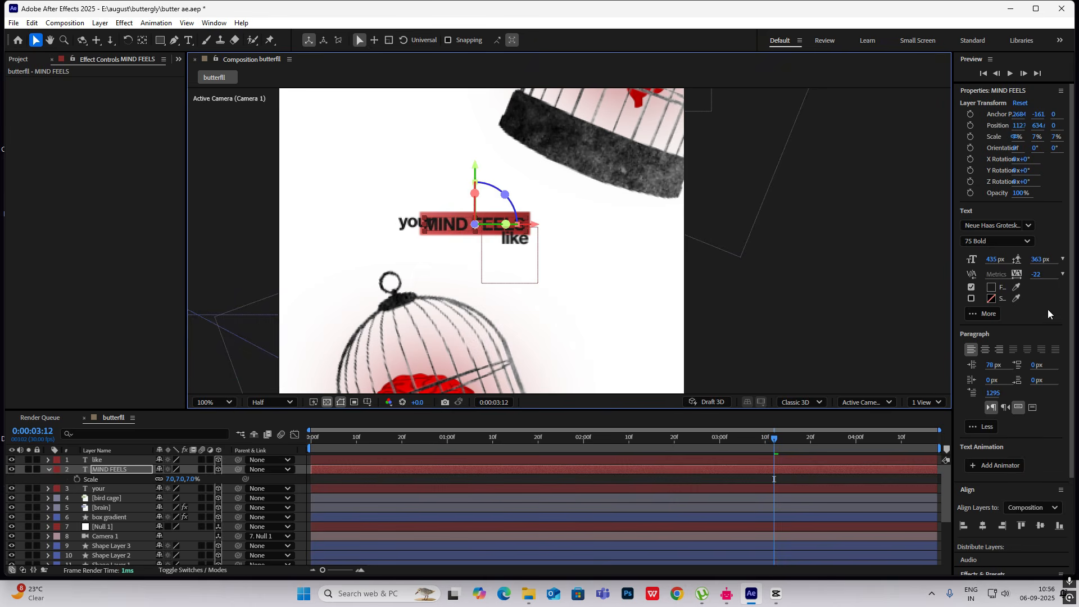
Set the fill colour of the "MIND FEELS" text to white
click(993, 288)
drag(450, 270, 410, 225)
click(649, 231)
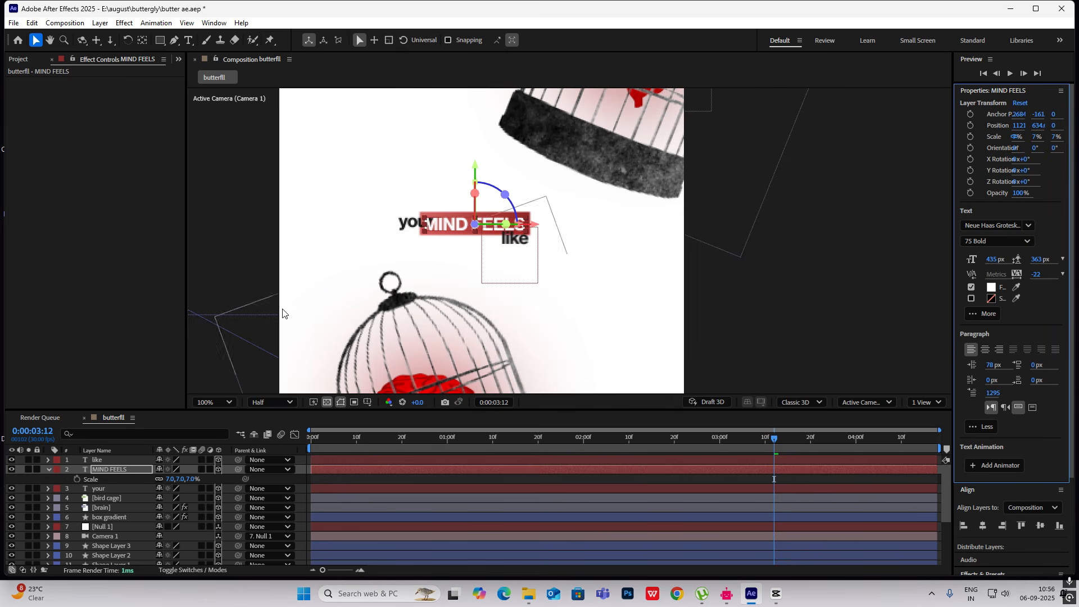
Move the "your" text just above the gradient box at about 1034, 605 and place "like" just beneath the box's right end
click(410, 223)
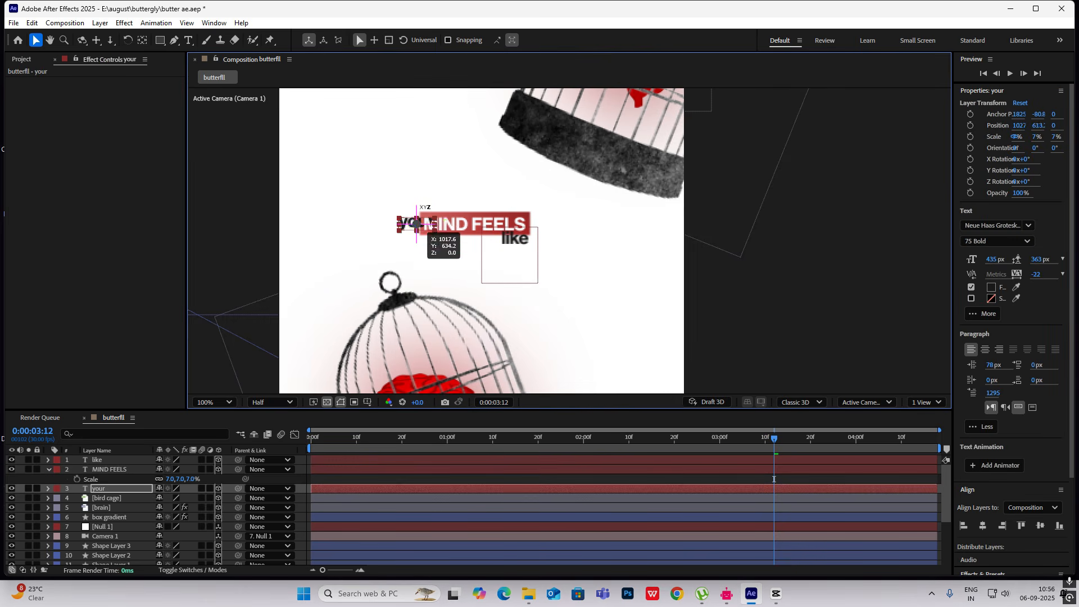
drag(416, 223, 422, 207)
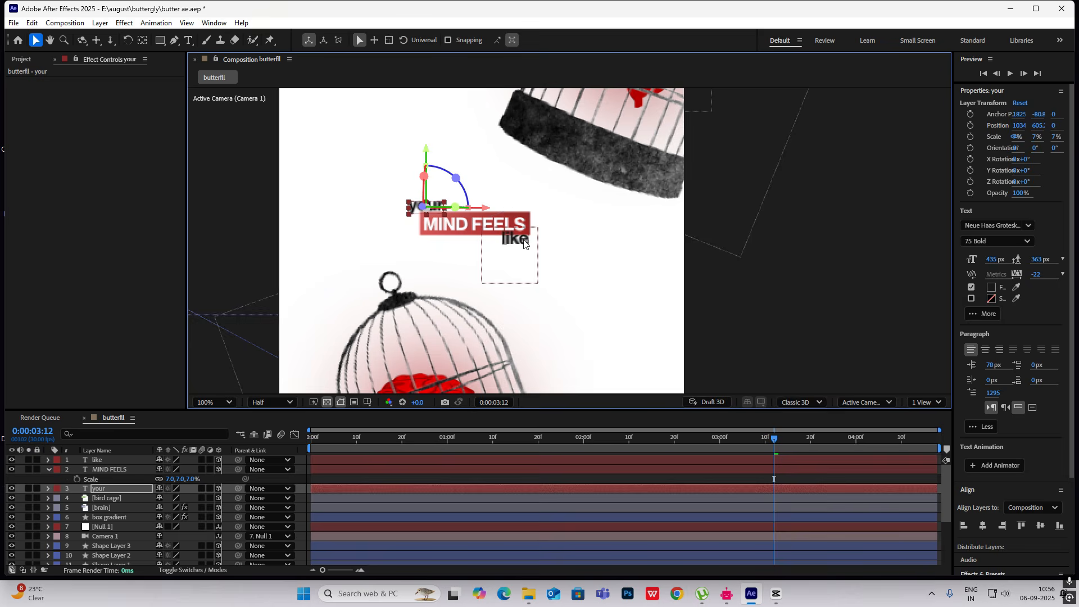
click(609, 236)
scroll(487, 236, down, 2)
key(period)
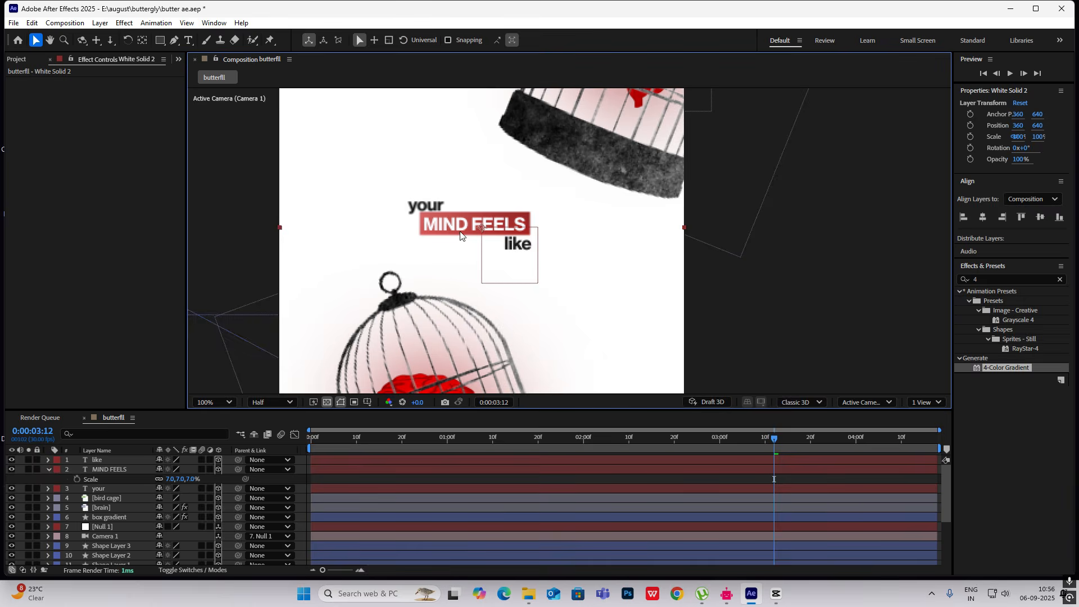
key(period)
Switch to CapCut and review how the thin arrow lines frame the "Mind Feels" title in the reference clip
key(alt+Tab)
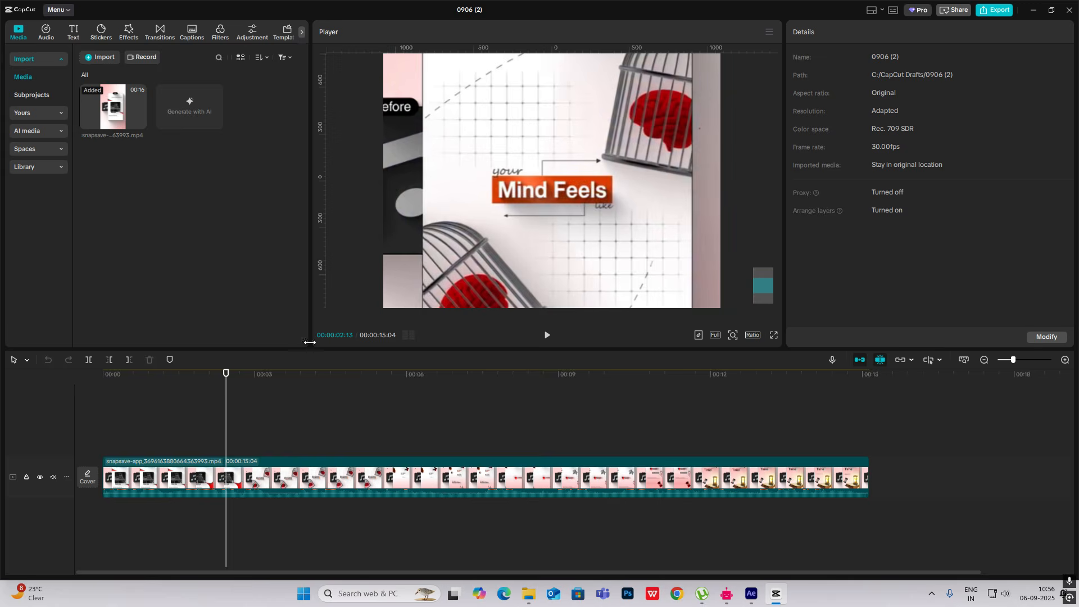
drag(227, 421, 192, 421)
key(space)
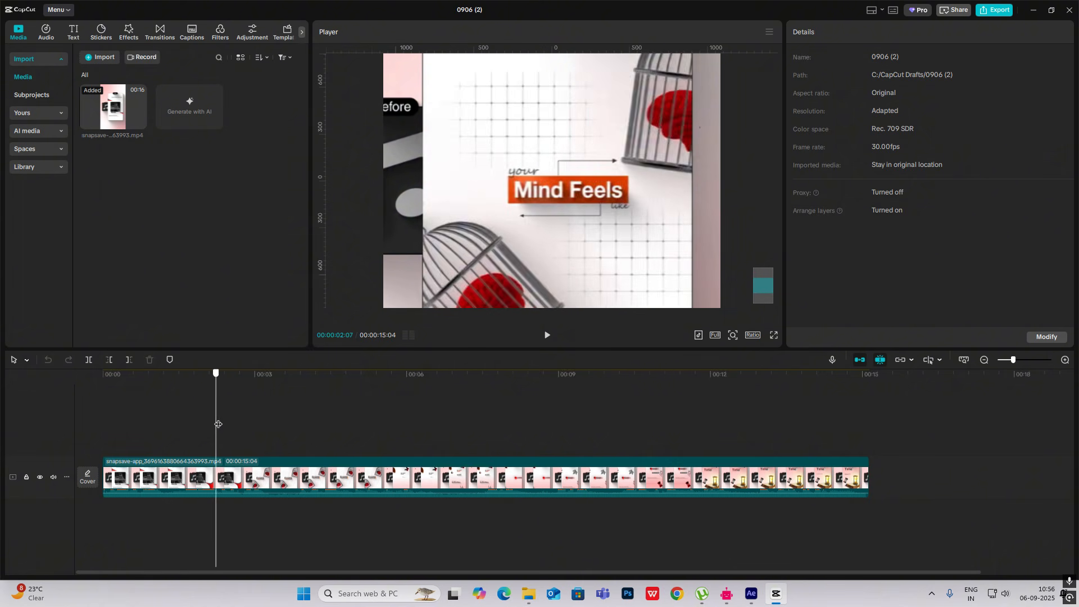
key(space)
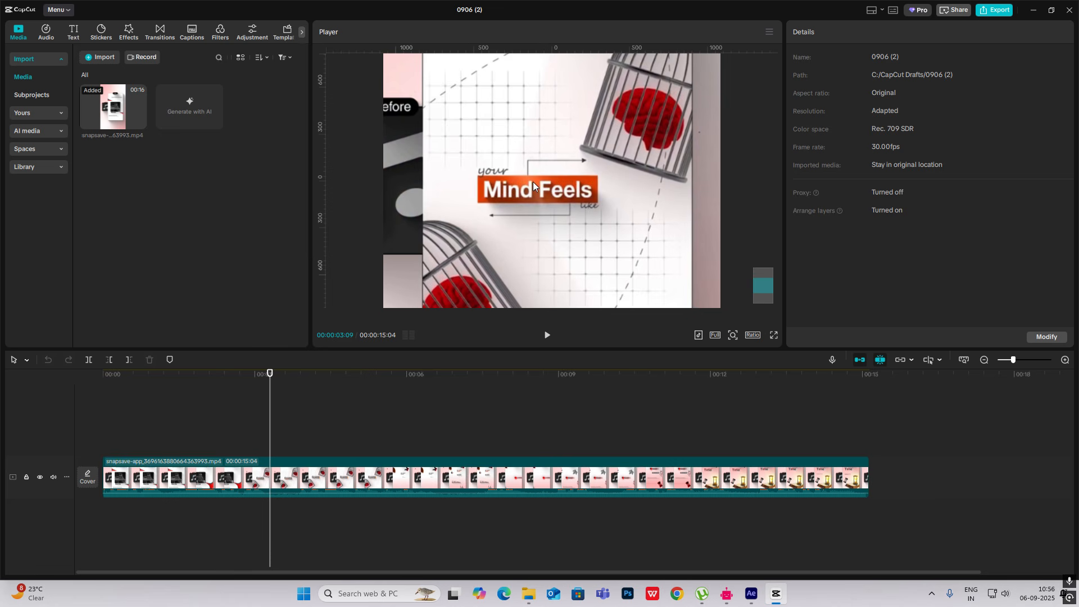
mouse_move(261, 397)
mouse_down()
mouse_move(214, 397)
mouse_move(251, 397)
mouse_up()
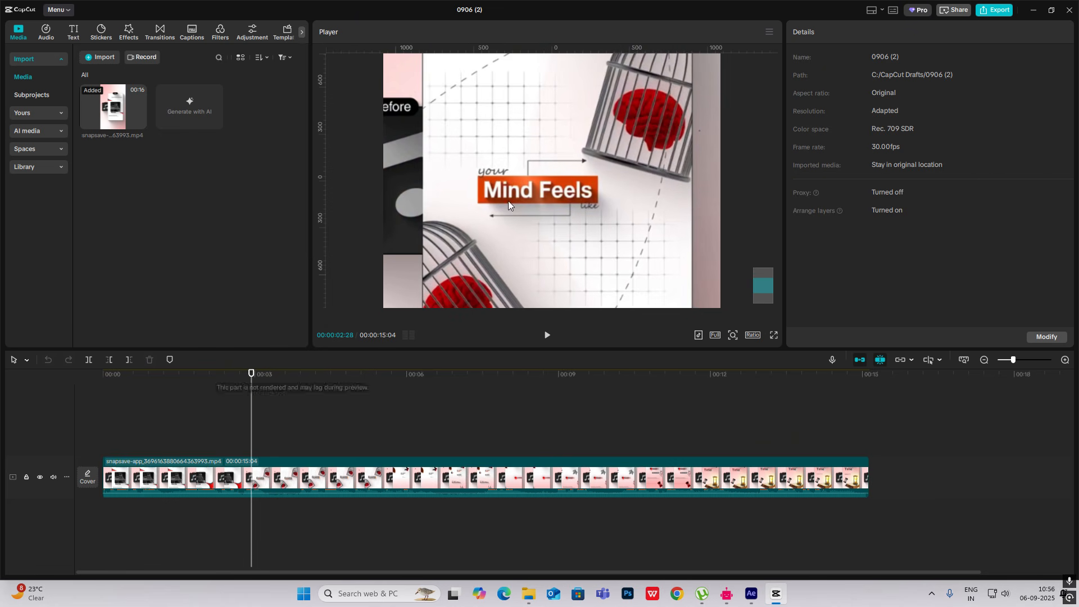
click(779, 597)
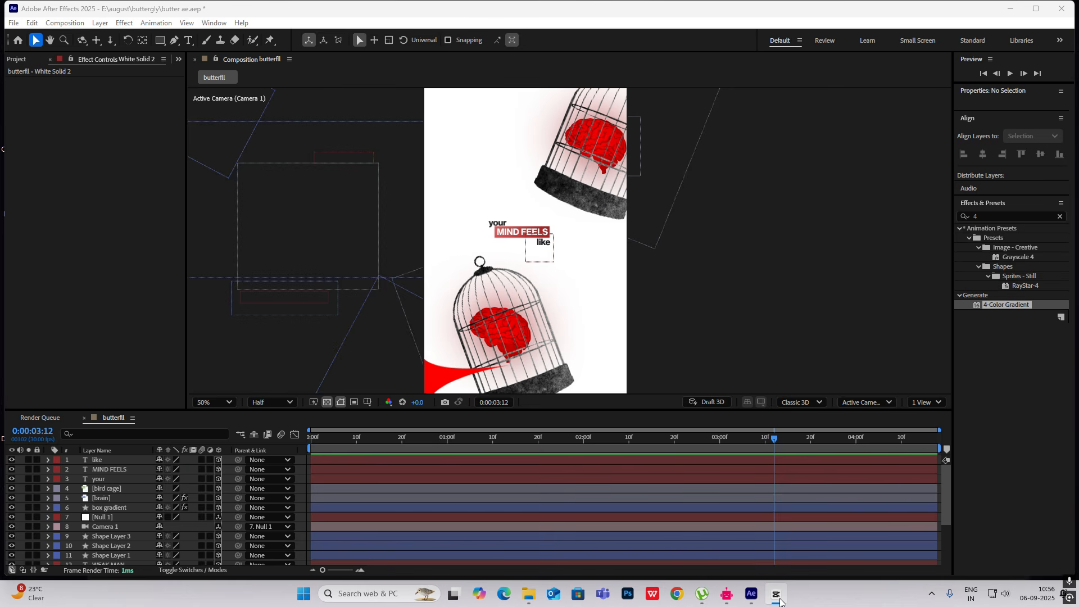
Set up the Pen tool in After Effects with no fill and a near-black stroke
click(175, 40)
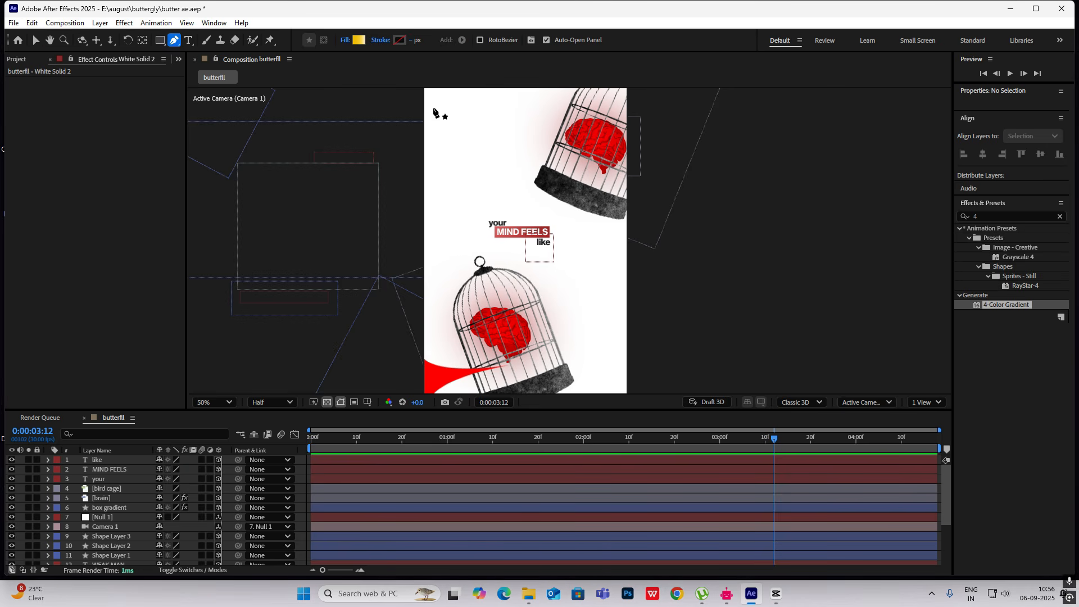
click(347, 43)
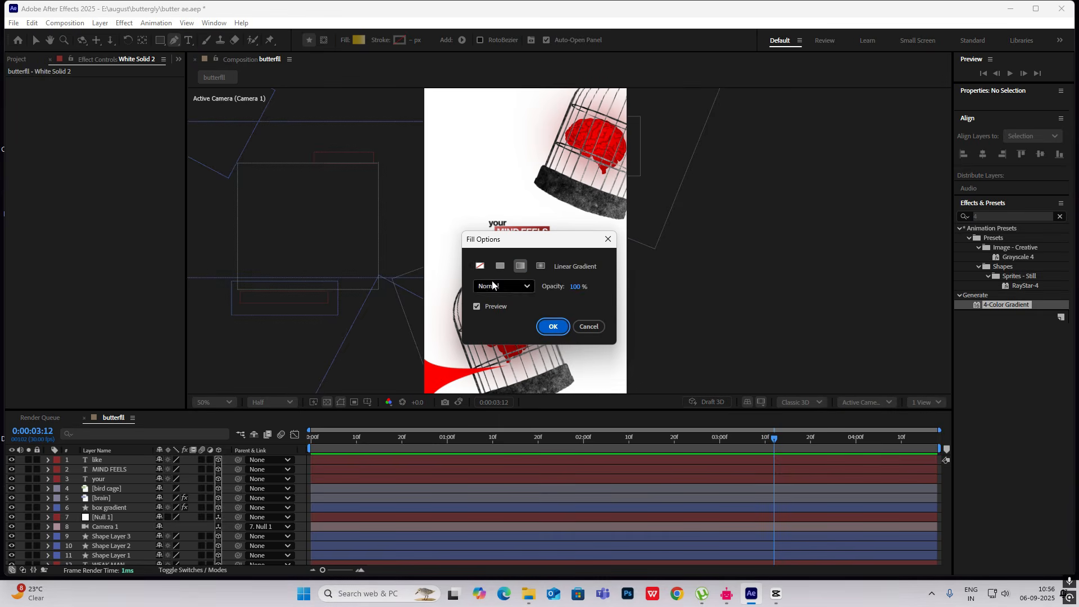
click(479, 265)
click(552, 325)
click(400, 41)
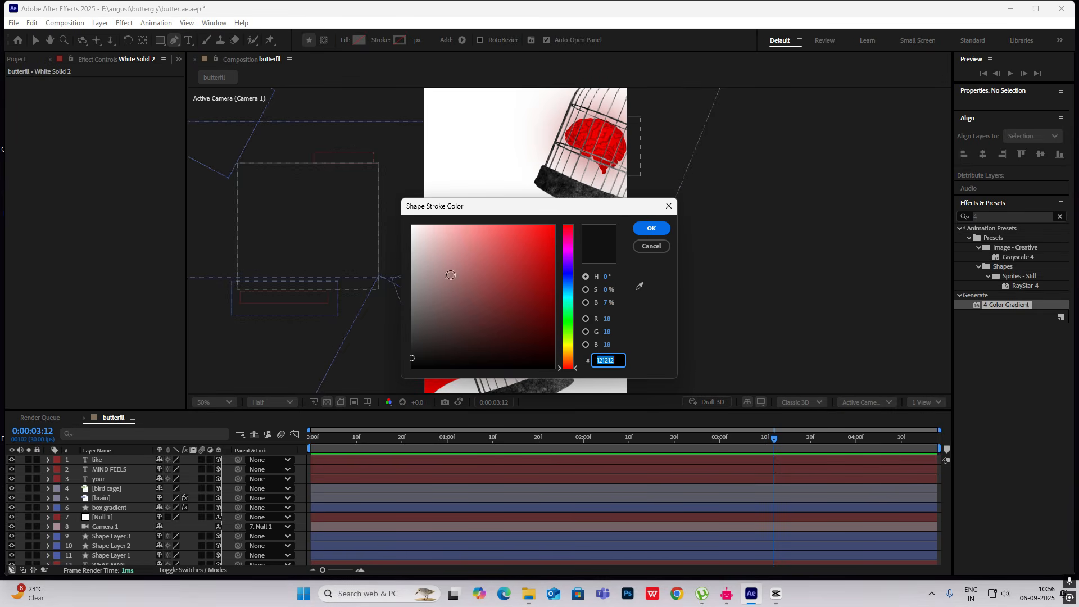
click(419, 345)
click(606, 211)
Draw an L-shaped line that rises from just above the gradient box and runs right over "MIND FEELS"
scroll(568, 236, up, 2)
click(778, 599)
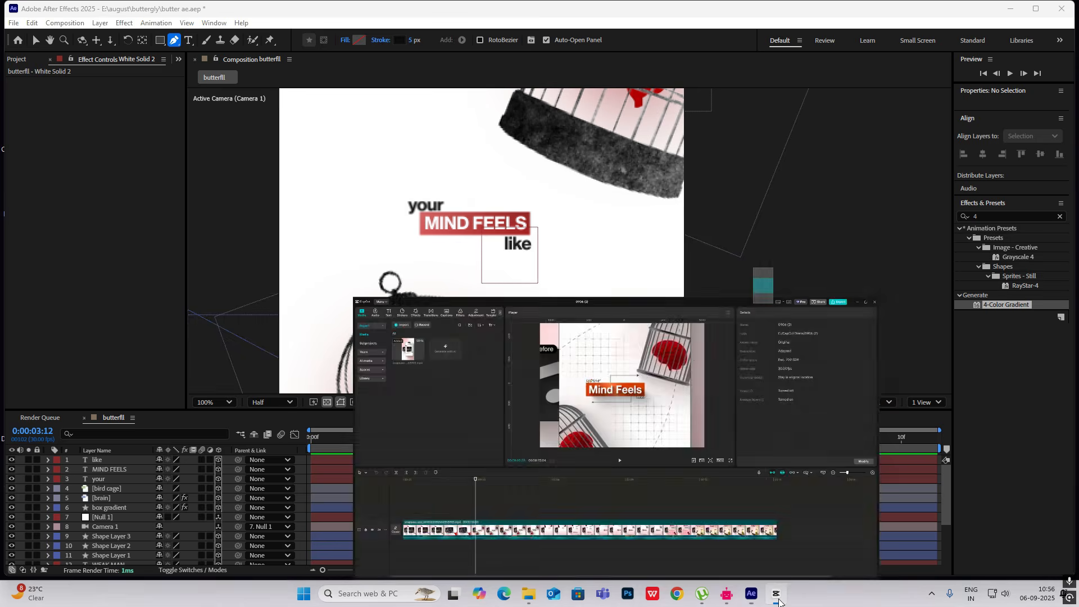
click(778, 599)
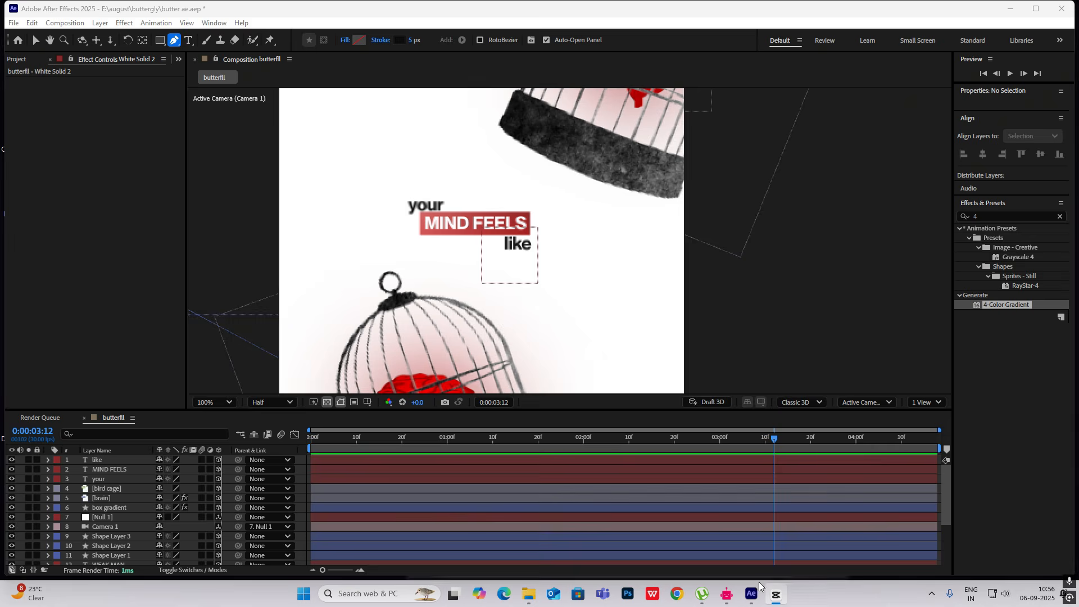
scroll(474, 211, up, 2)
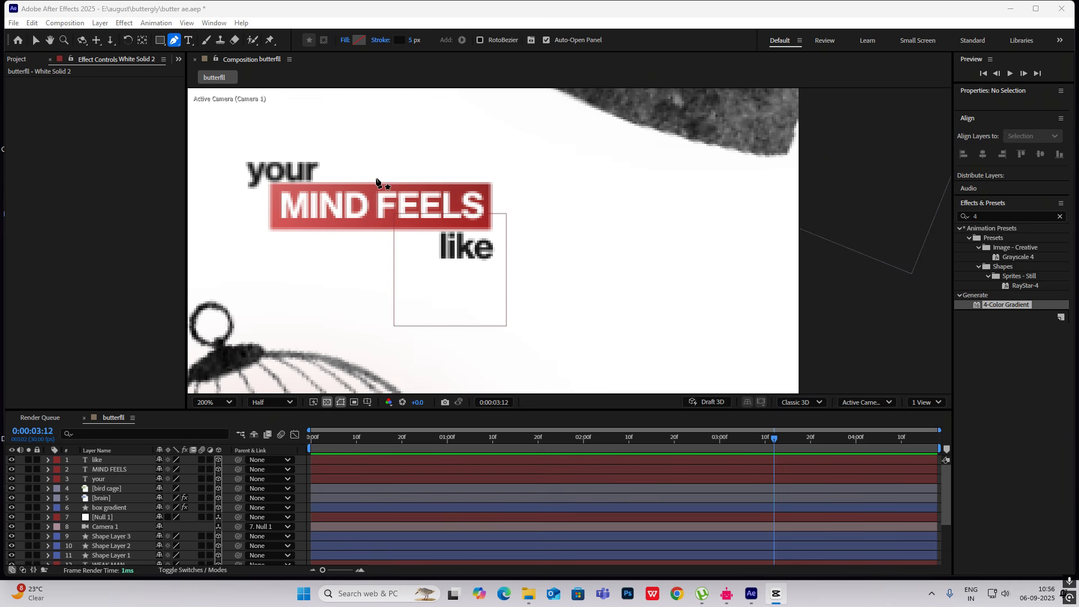
click(375, 177)
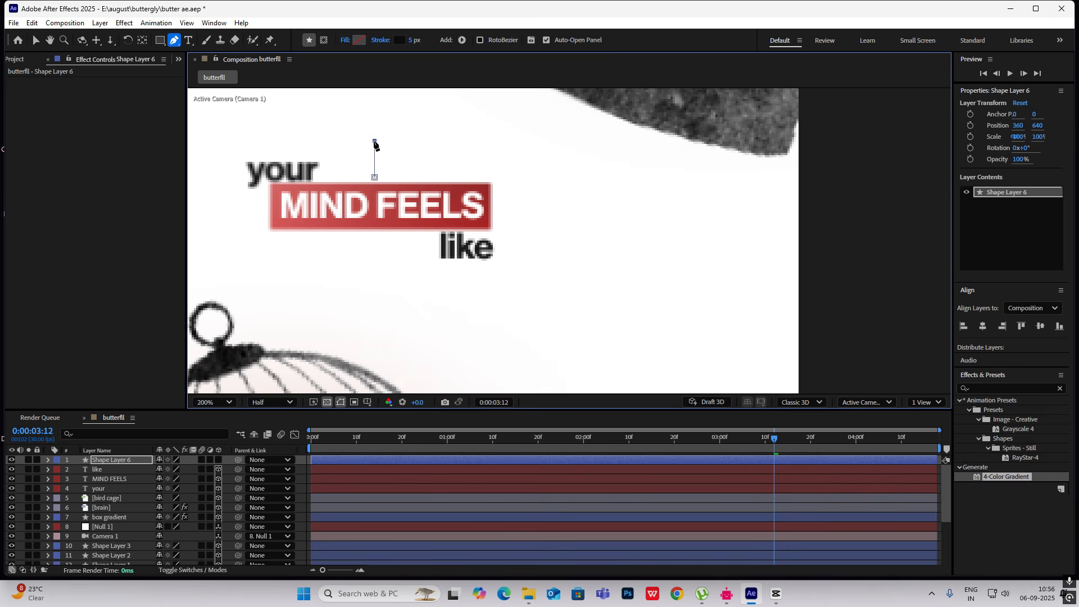
click(503, 141)
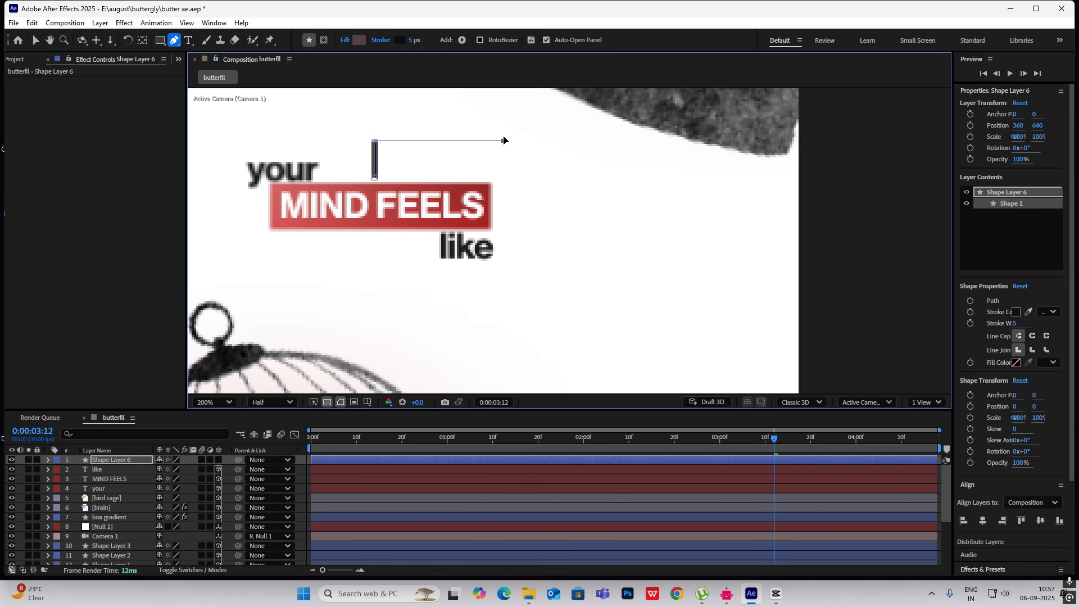
scroll(513, 217, down, 1)
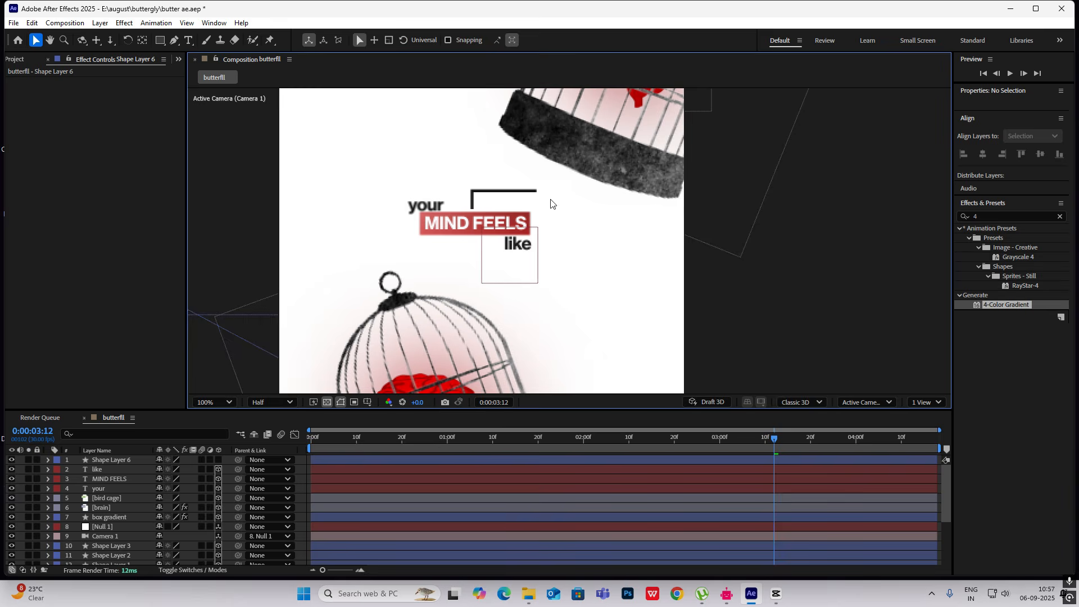
key(v)
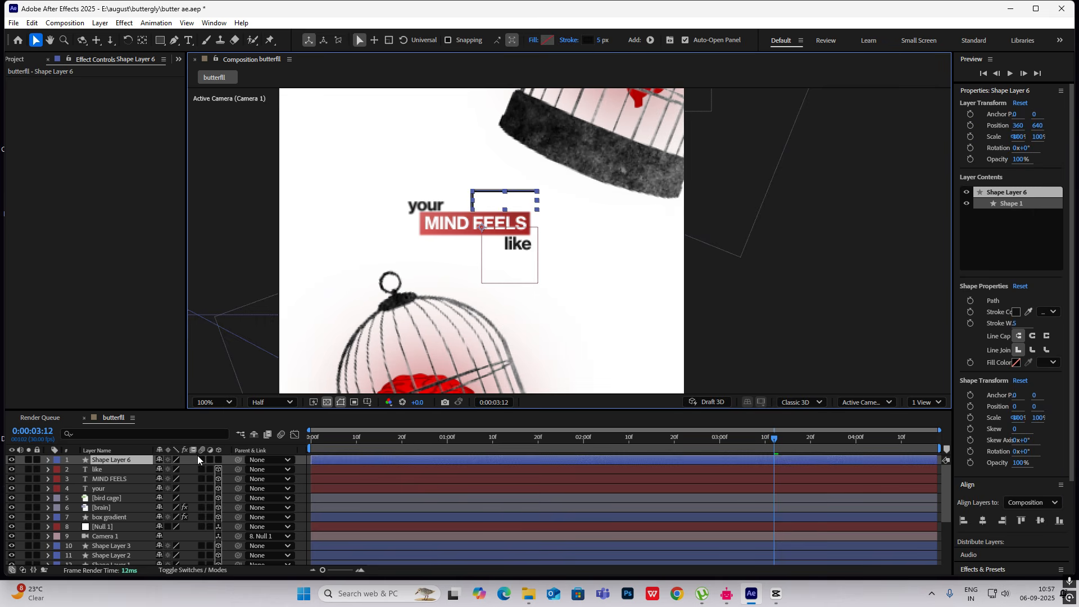
Make the L-shaped line a 3D layer and set its X position to 1113 to bring it back above the gradient box
click(219, 460)
scroll(400, 265, down, 4)
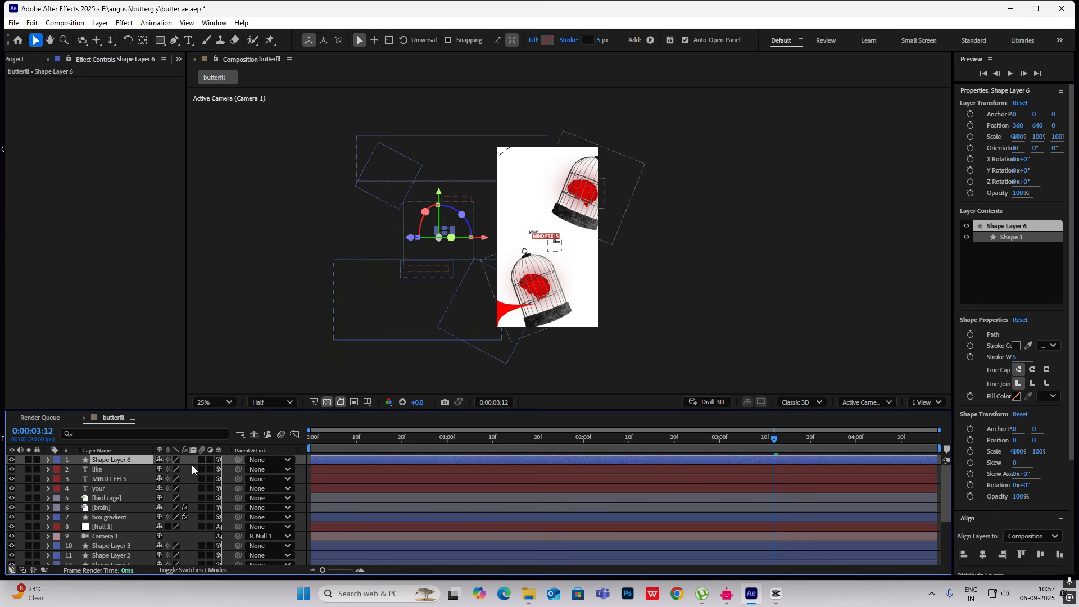
key(p)
drag(166, 471, 508, 469)
scroll(508, 176, up, 4)
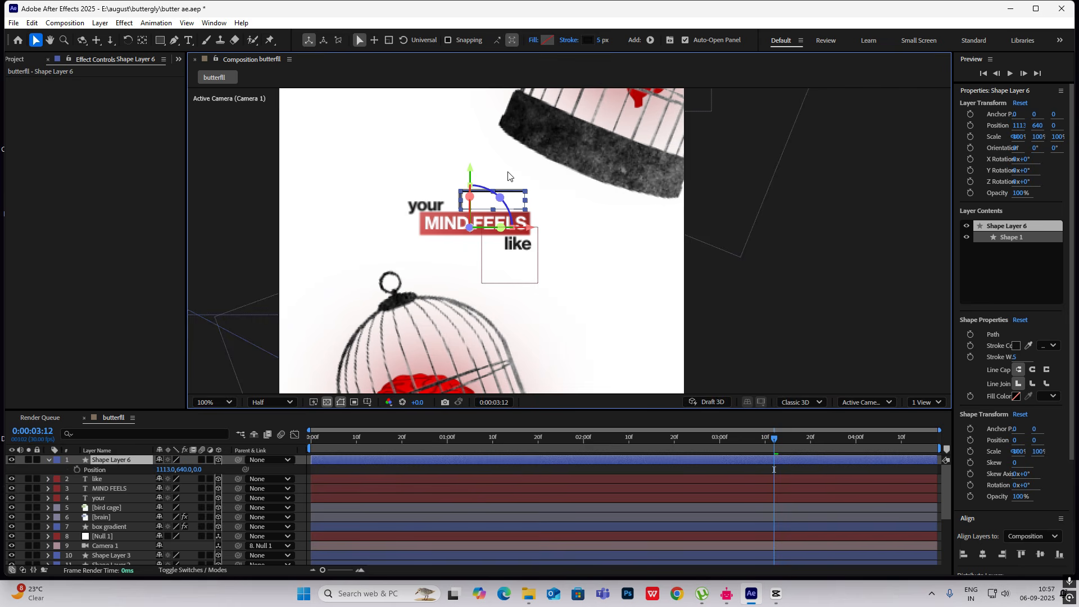
Set the L-shaped line's stroke width to 3 px
click(602, 40)
text(3)
click(866, 213)
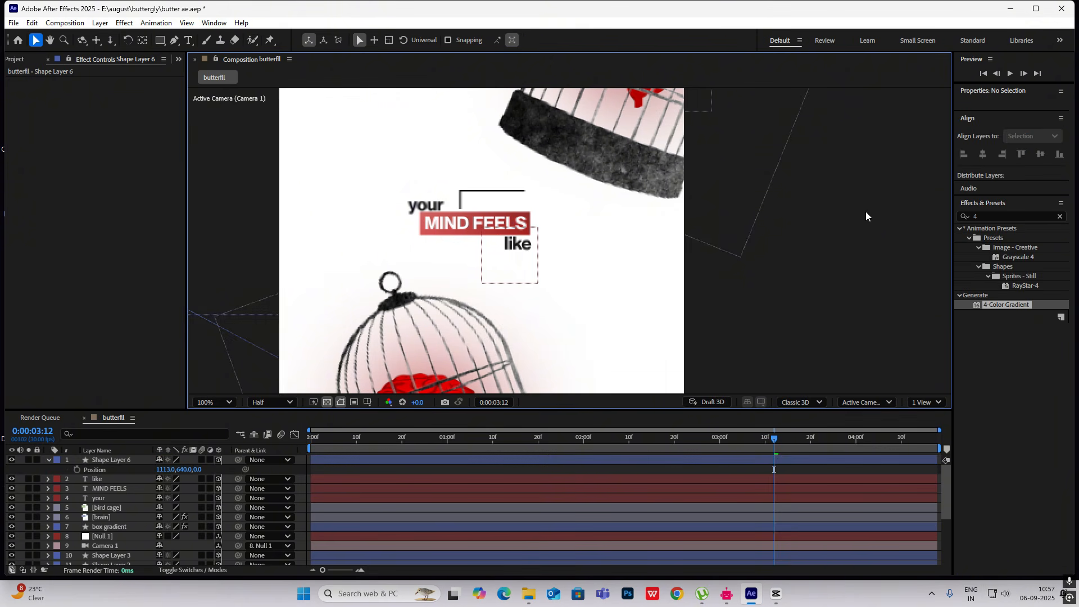
Centre the anchor point of the L-shaped line and duplicate its layer
click(497, 208)
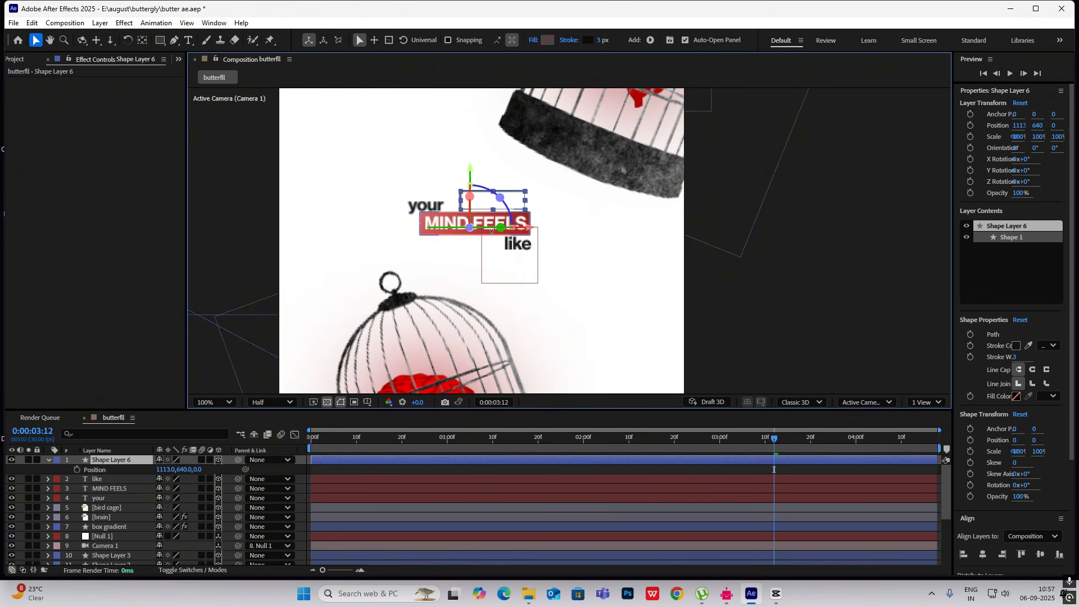
key(ctrl+alt+Home)
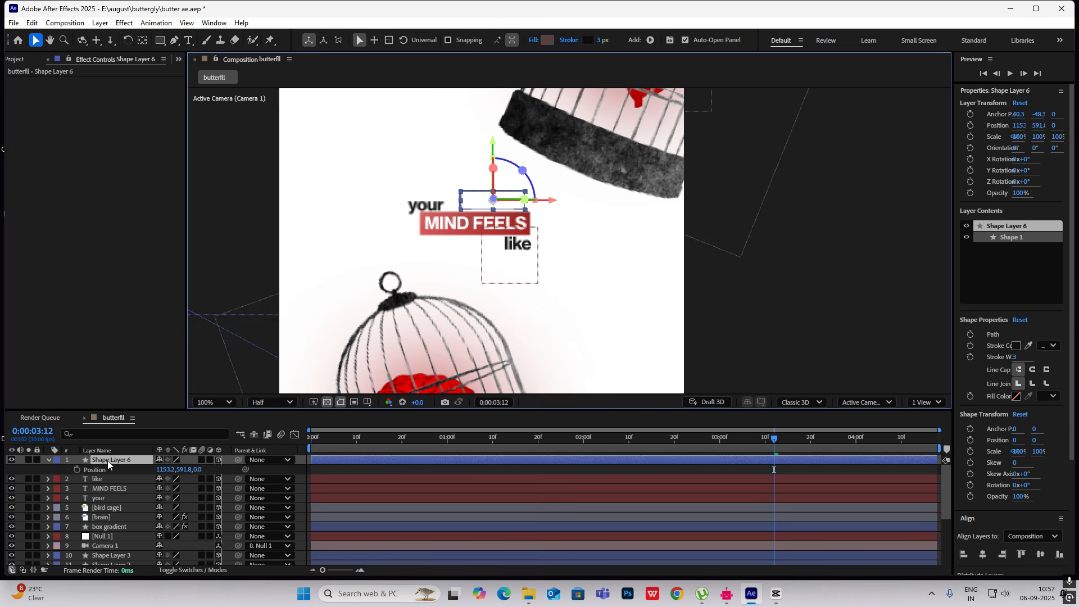
key(ctrl+d)
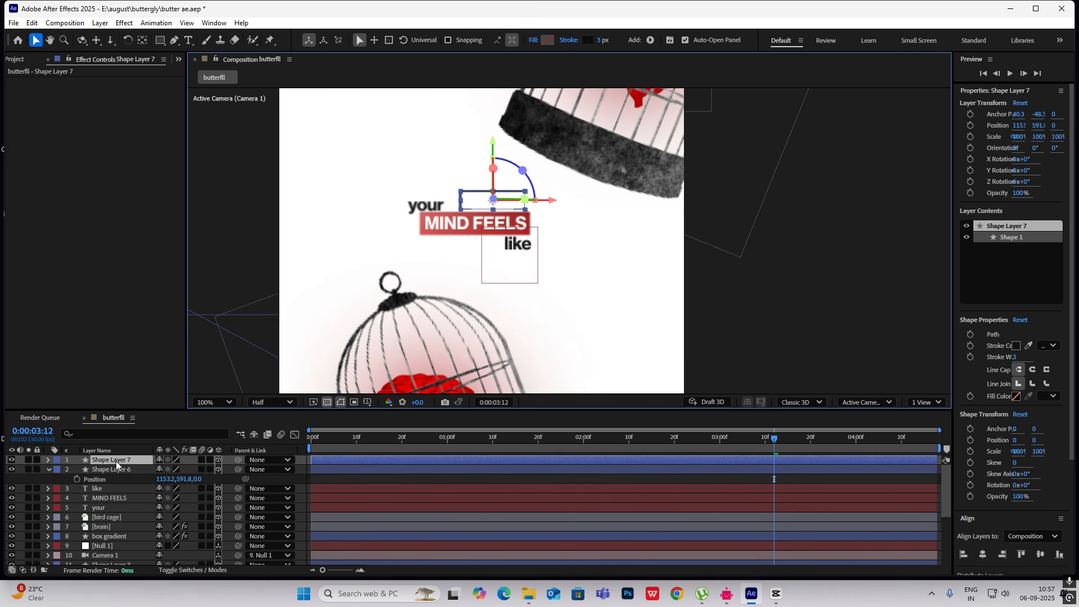
Flip the duplicated line horizontally and move it just beneath the gradient box, beside "like"
right_click(116, 461)
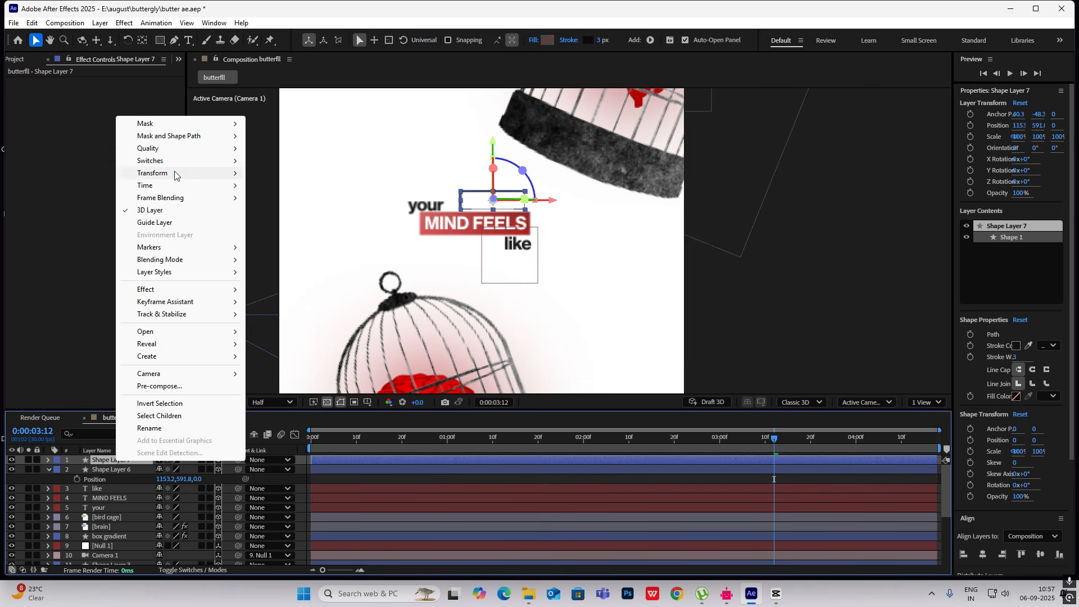
mouse_move(177, 173)
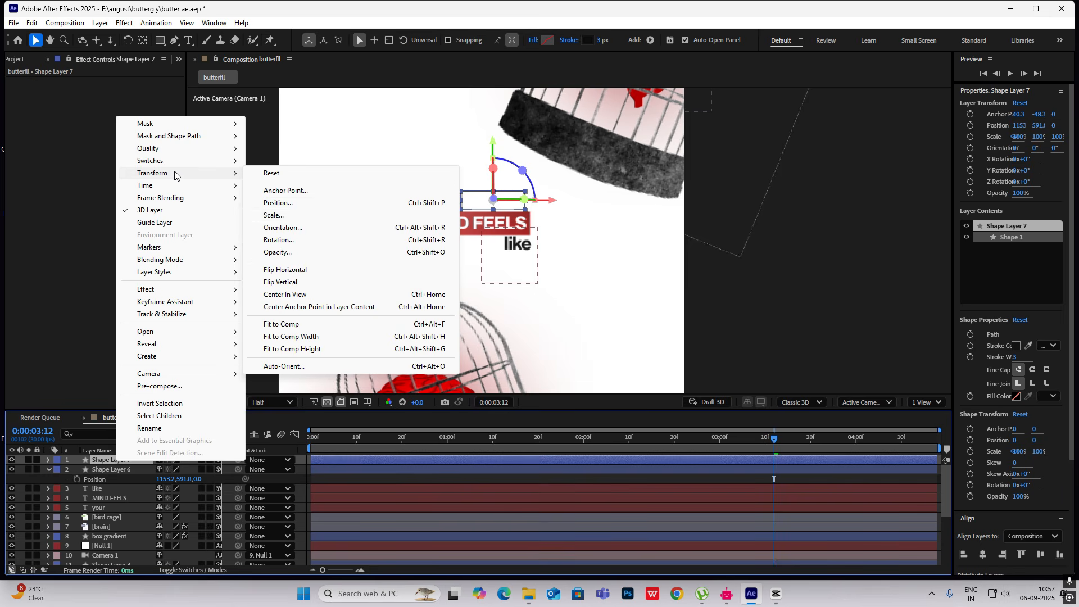
click(290, 270)
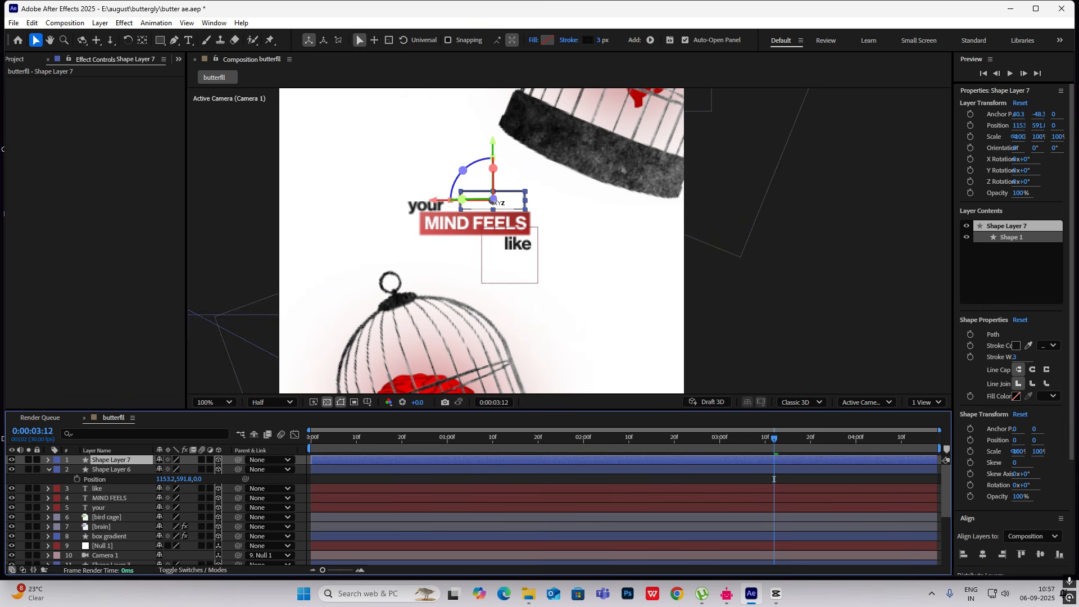
drag(493, 199, 465, 249)
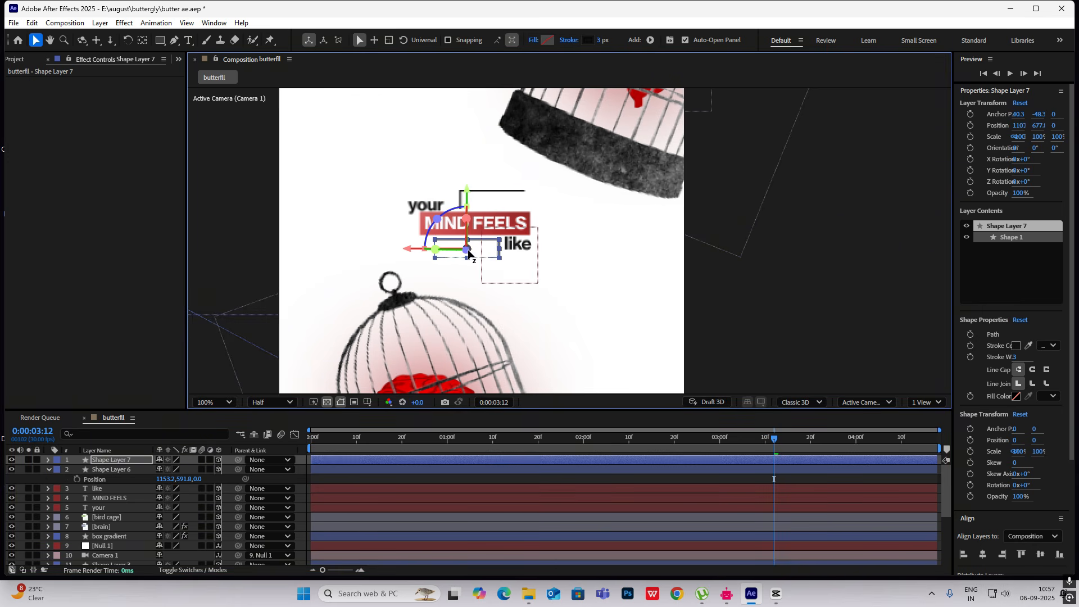
Flip the duplicated line vertically and shift the upper line left, next to "your", to about 1129, 593
right_click(123, 462)
mouse_move(230, 169)
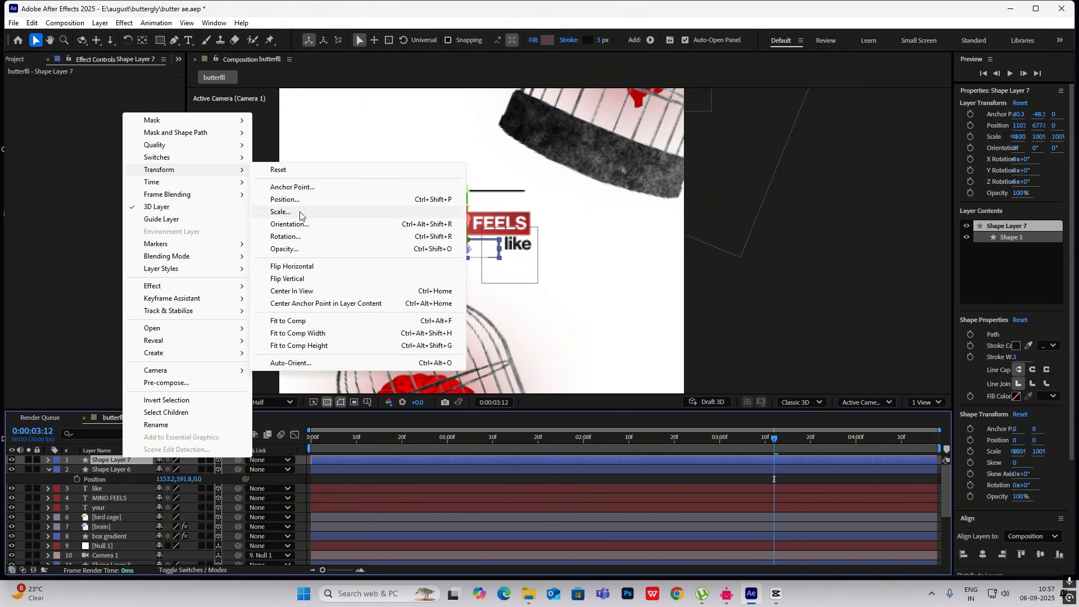
click(313, 279)
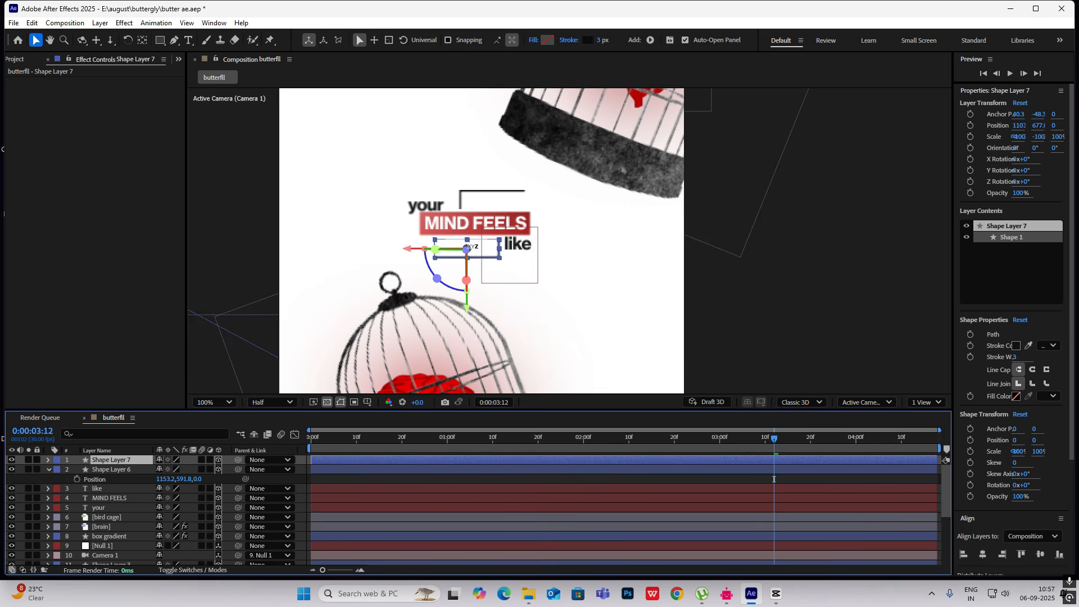
drag(467, 249, 438, 246)
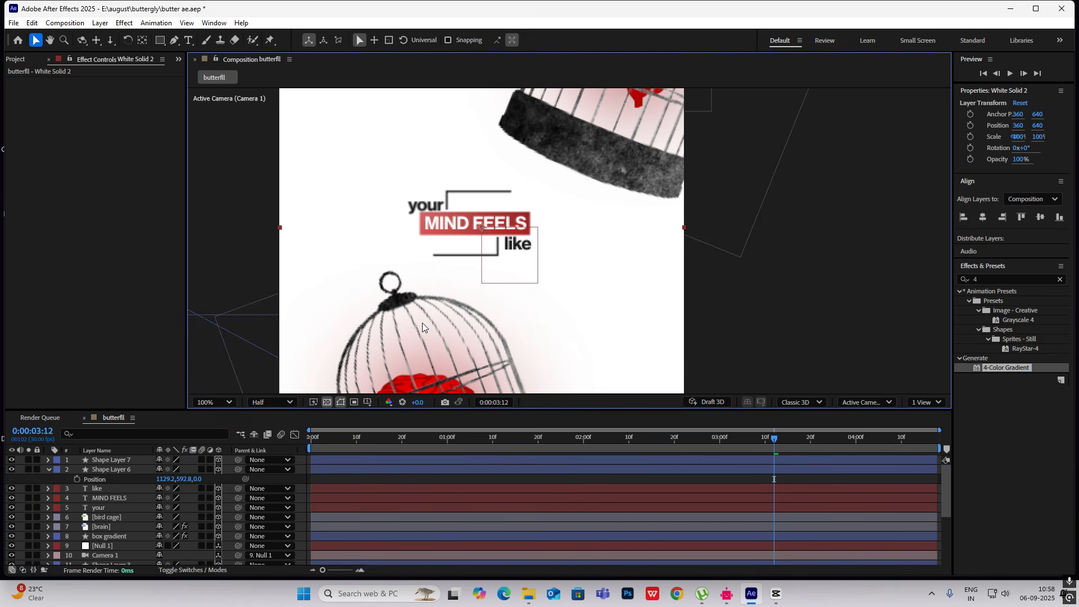
click(48, 471)
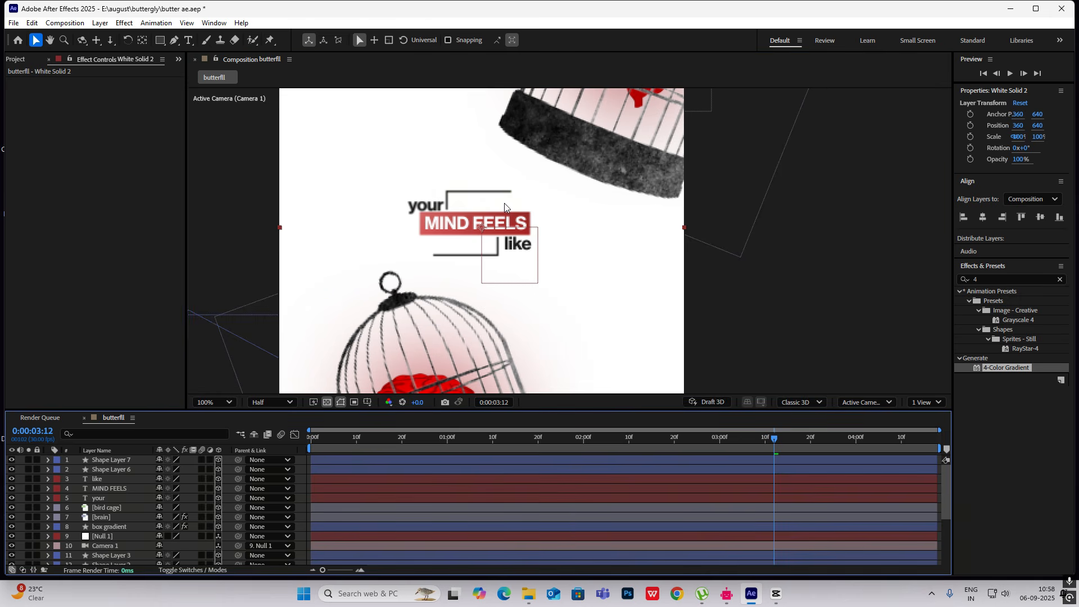
Draw a closed triangular arrowhead with the Pen tool at the free end of the upper L-shaped line
click(174, 40)
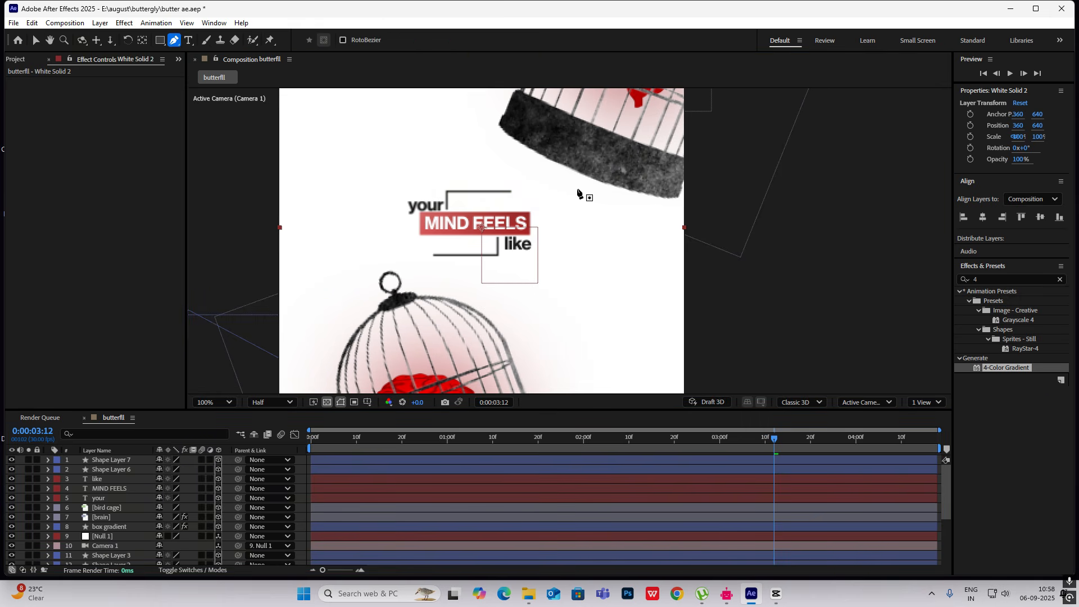
click(881, 276)
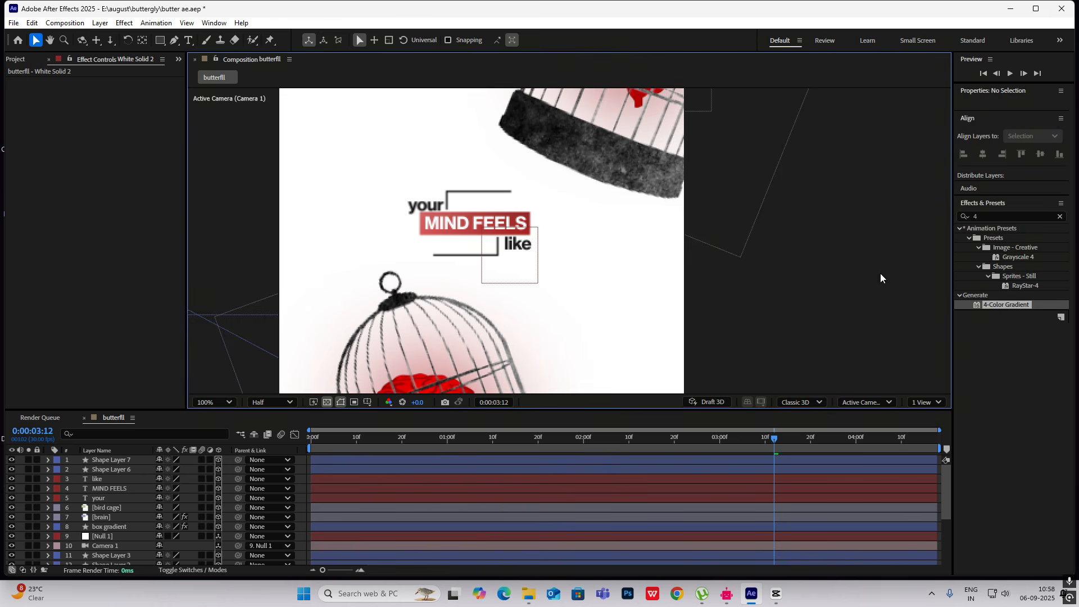
click(174, 40)
key(period)
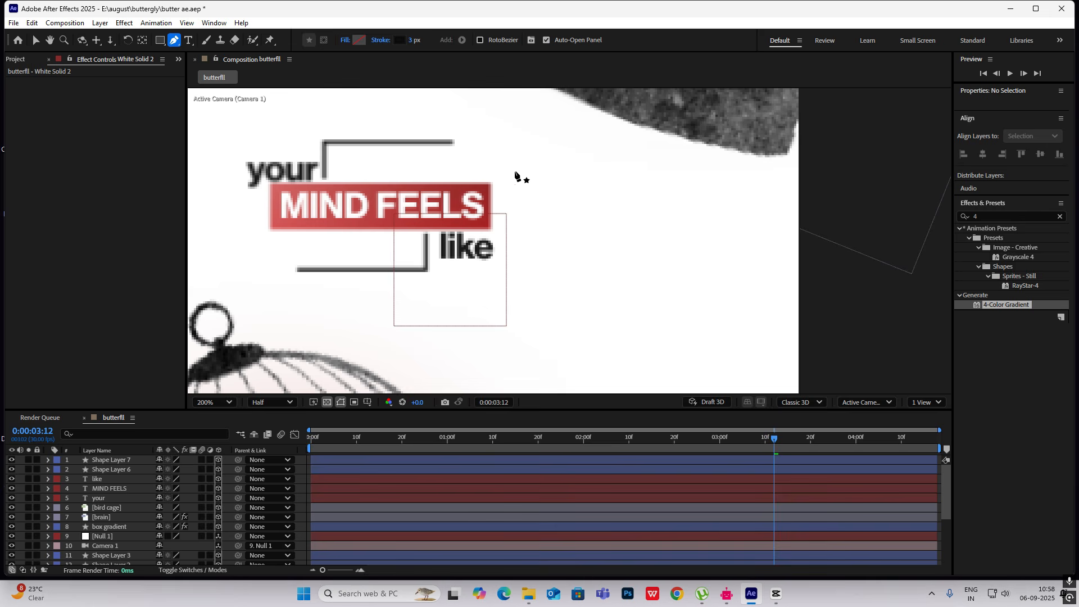
click(454, 128)
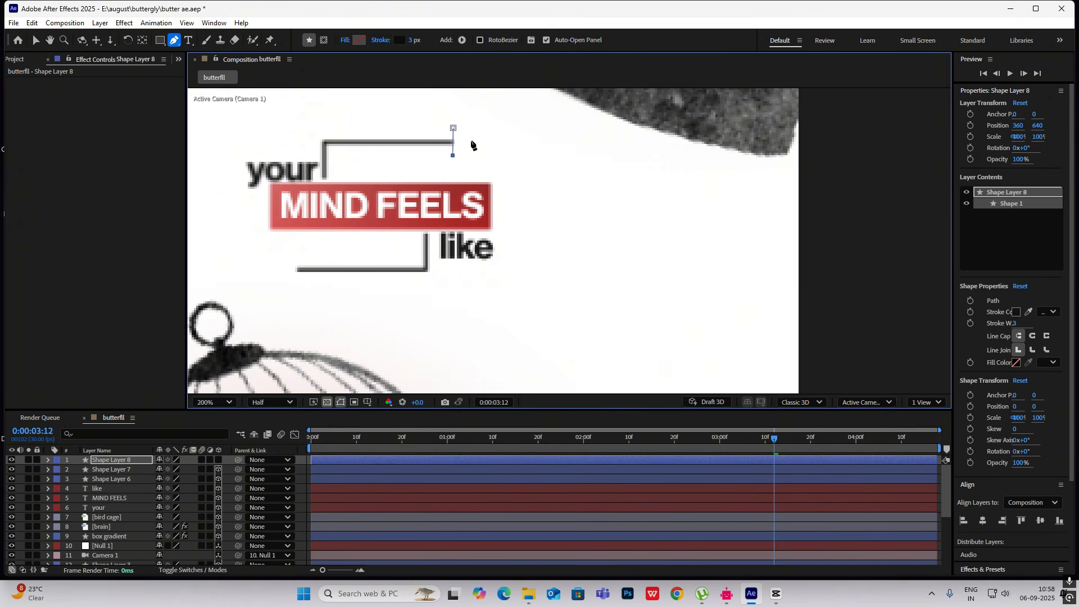
click(473, 138)
click(453, 128)
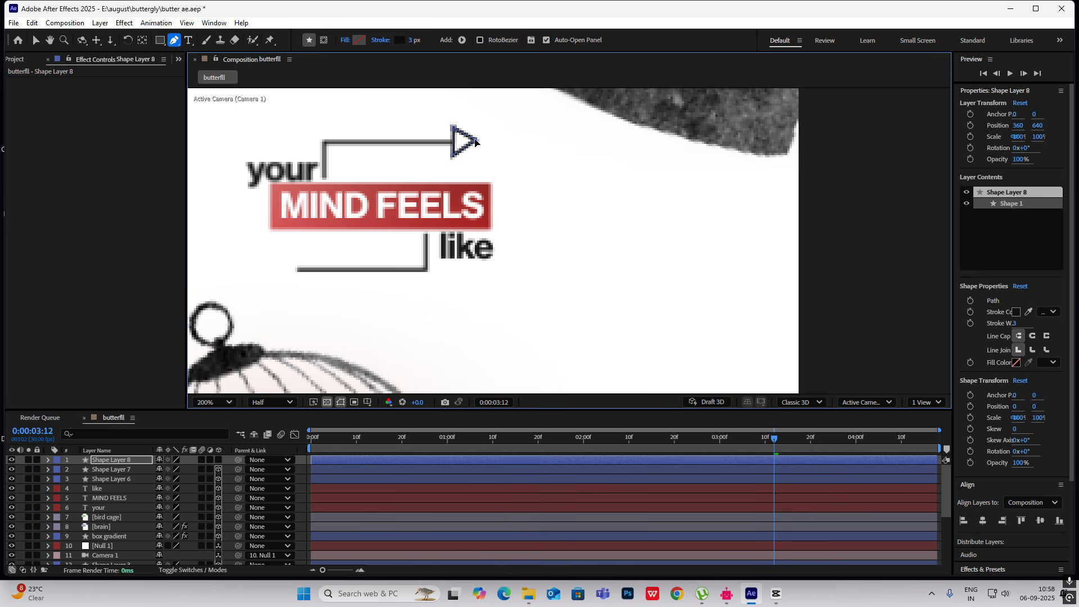
Fill the triangular arrowhead with a near-black colour and set its stroke to None
click(359, 40)
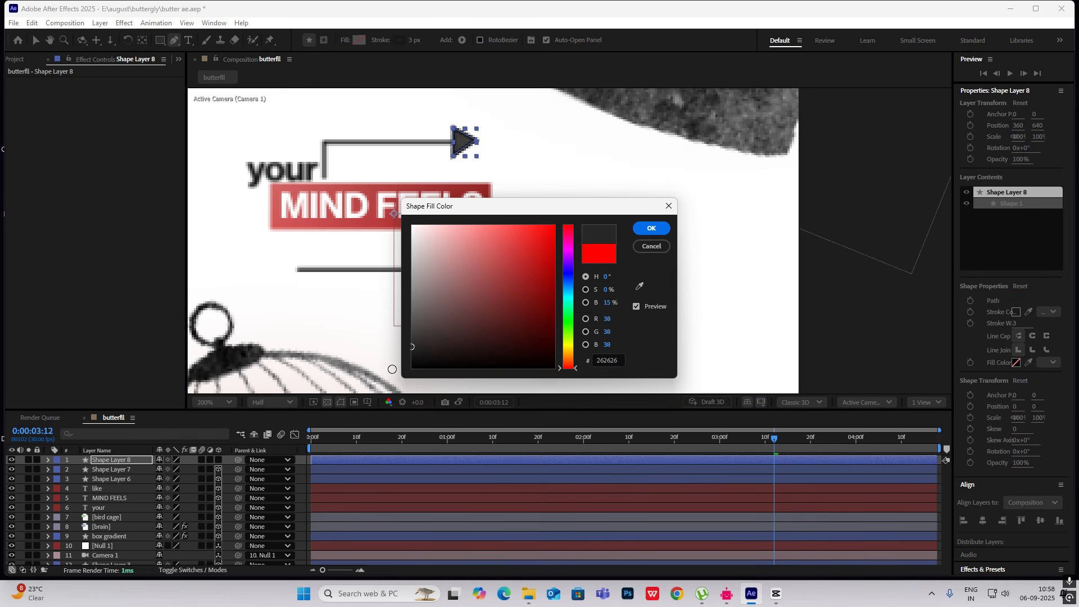
click(650, 229)
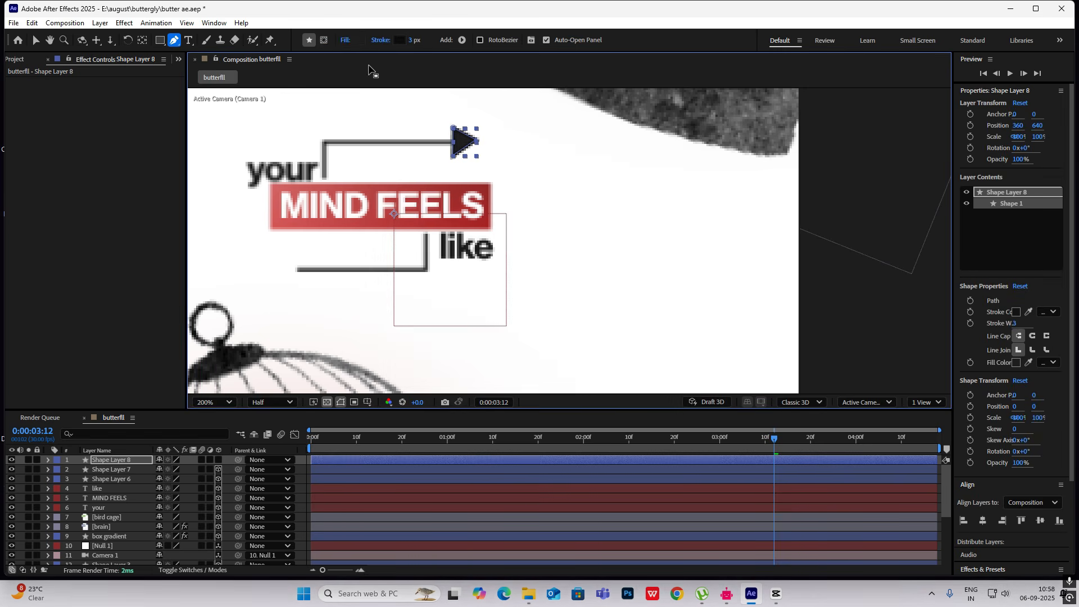
click(372, 42)
click(481, 267)
click(552, 323)
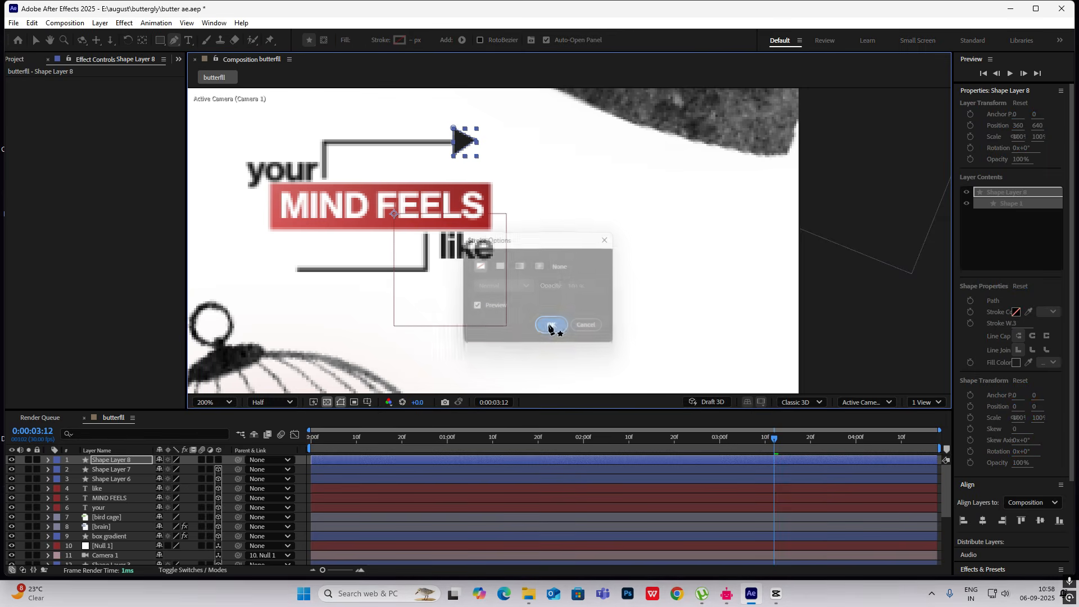
Make the arrowhead layer 3D and position it at the tip of the upper line beside "your"
click(35, 40)
scroll(519, 202, down, 2)
click(112, 460)
click(219, 459)
key(p)
drag(162, 470, 272, 498)
scroll(551, 241, up, 1)
key(p)
Duplicate the arrowhead, centre its anchor point, rotate it 180° on Z and move it to the lower line's free end
key(ctrl+d)
key(ctrl+alt+Home)
key(r)
drag(517, 192, 427, 254)
scroll(427, 255, up, 1)
scroll(284, 269, down, 3)
click(557, 244)
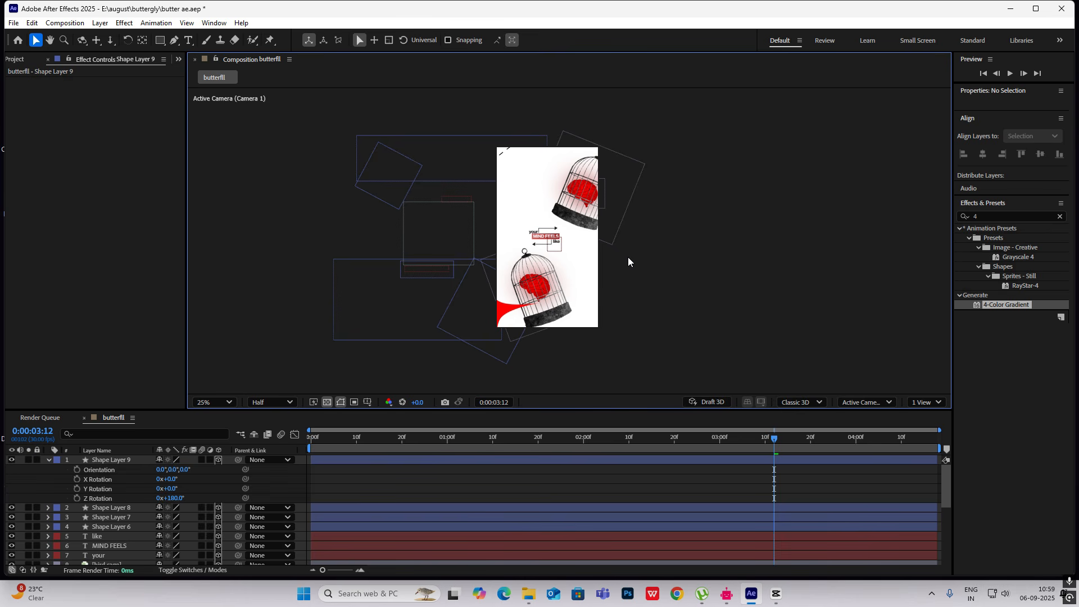
Examine the reference video's caged-brain scene in CapCut, then return to After Effects and collapse the duplicated arrowhead's properties
click(776, 594)
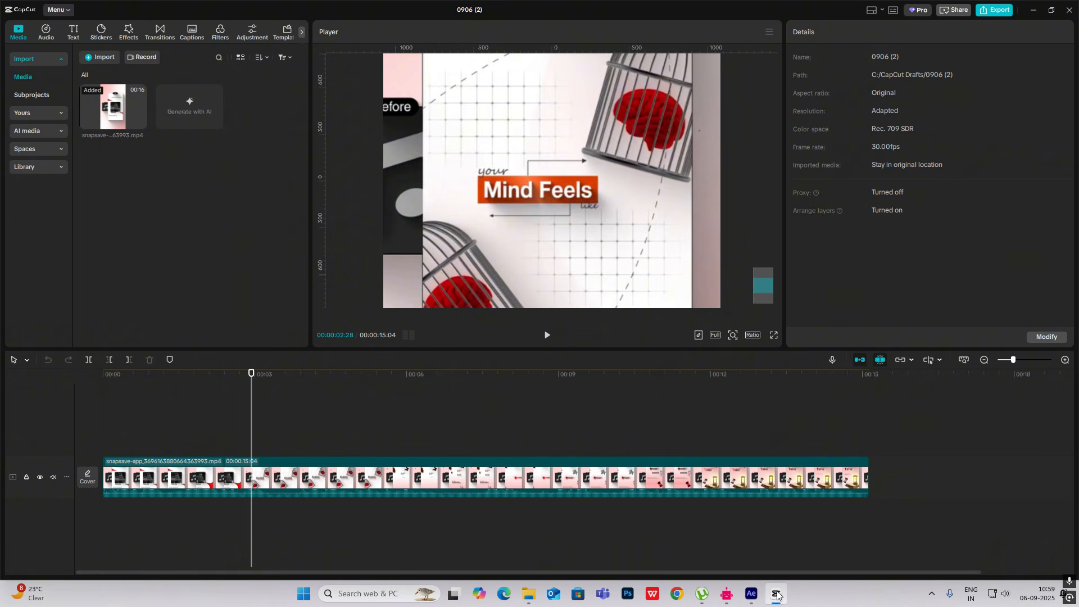
click(776, 594)
click(48, 461)
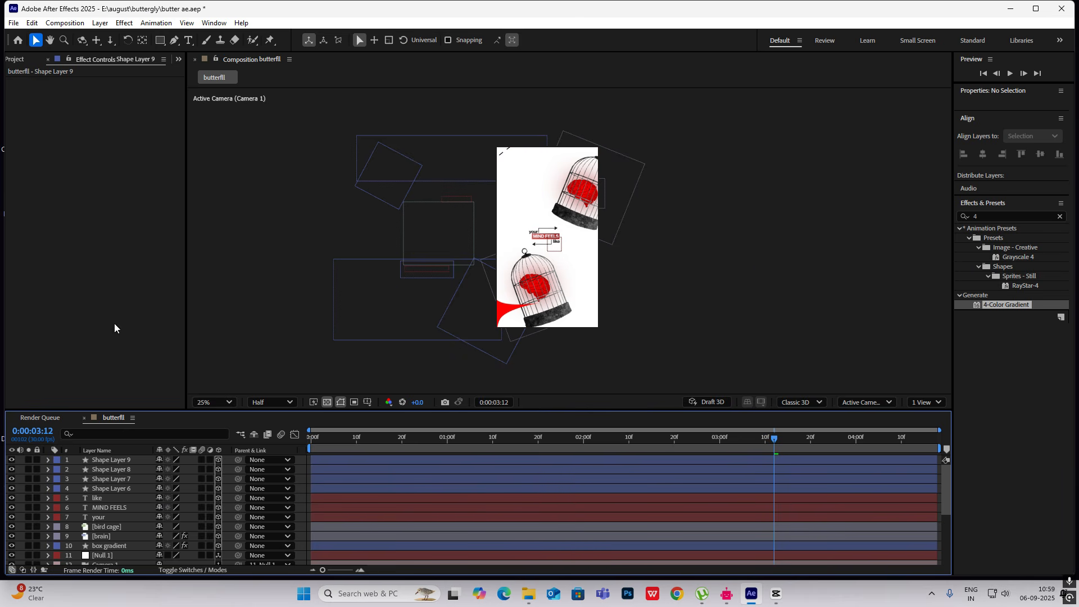
Create a new composition from the Social Media Landscape HD preset, 1920x1080 at 30 fps
click(16, 63)
right_click(58, 333)
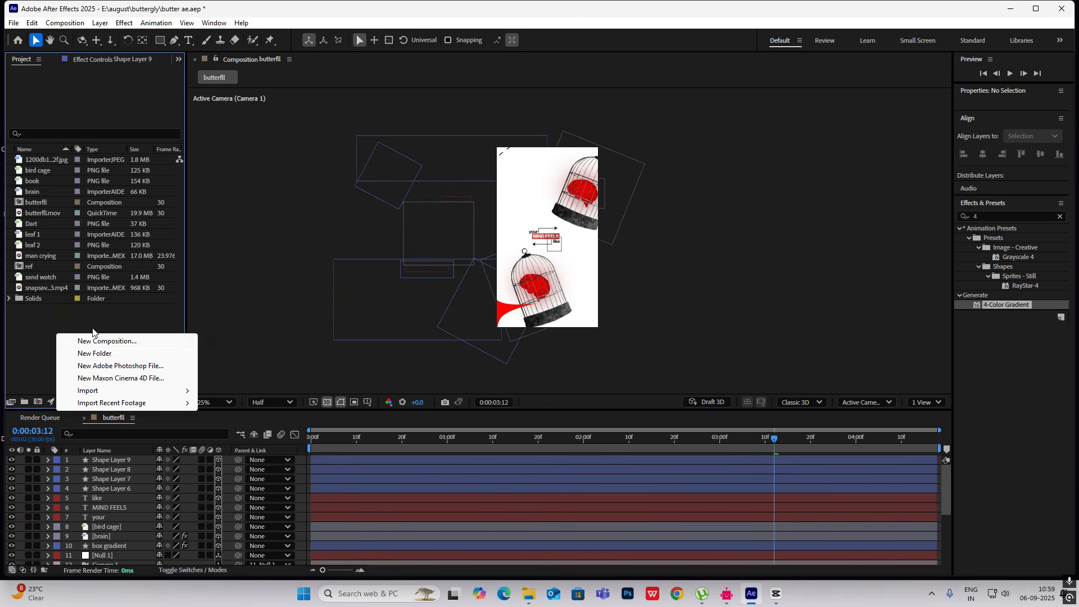
click(97, 341)
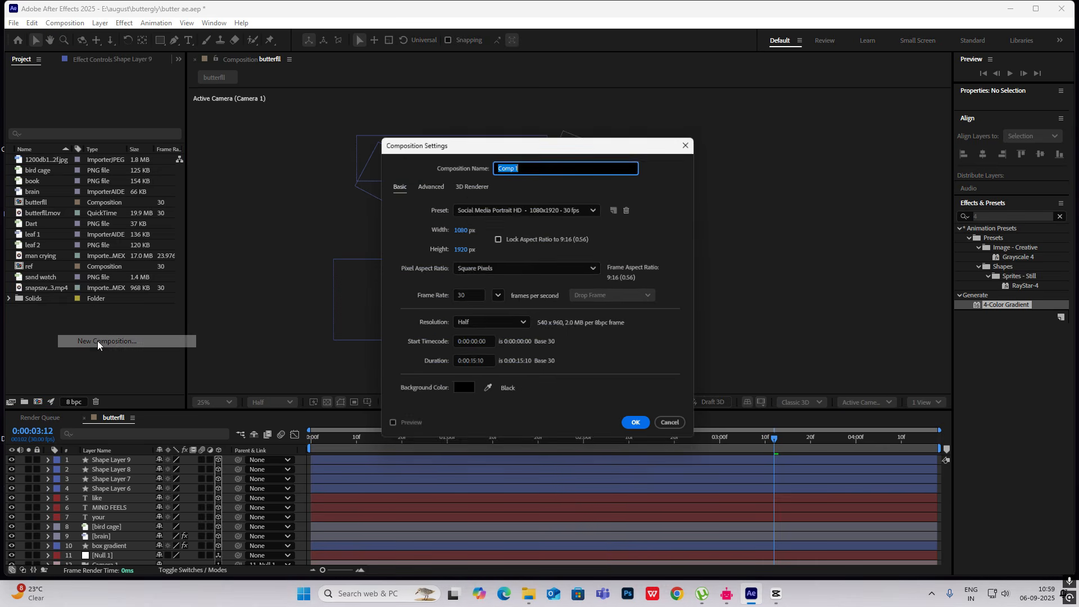
click(538, 208)
click(532, 344)
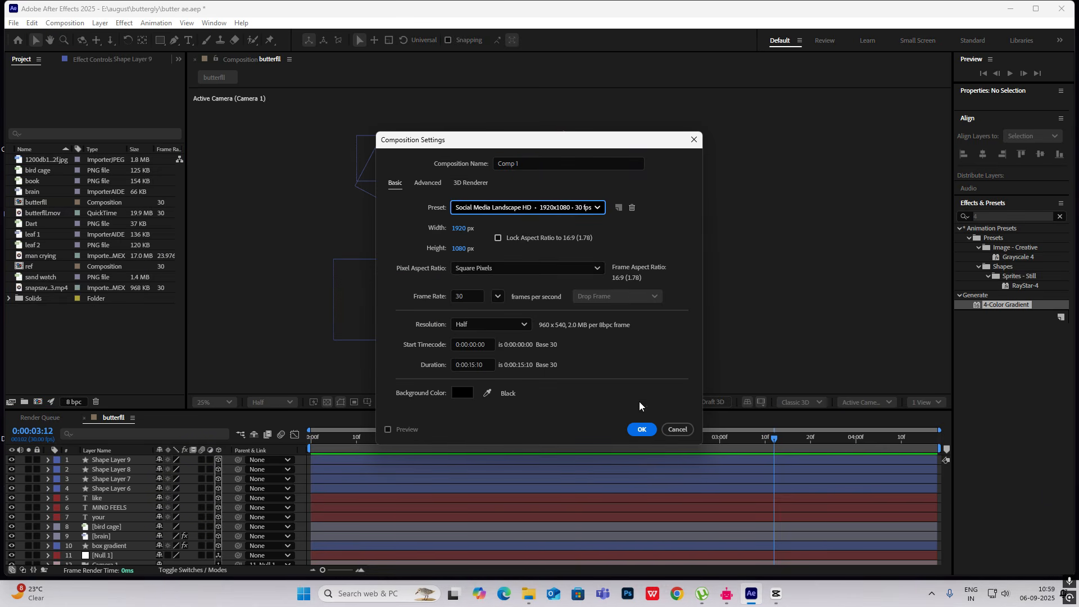
click(641, 428)
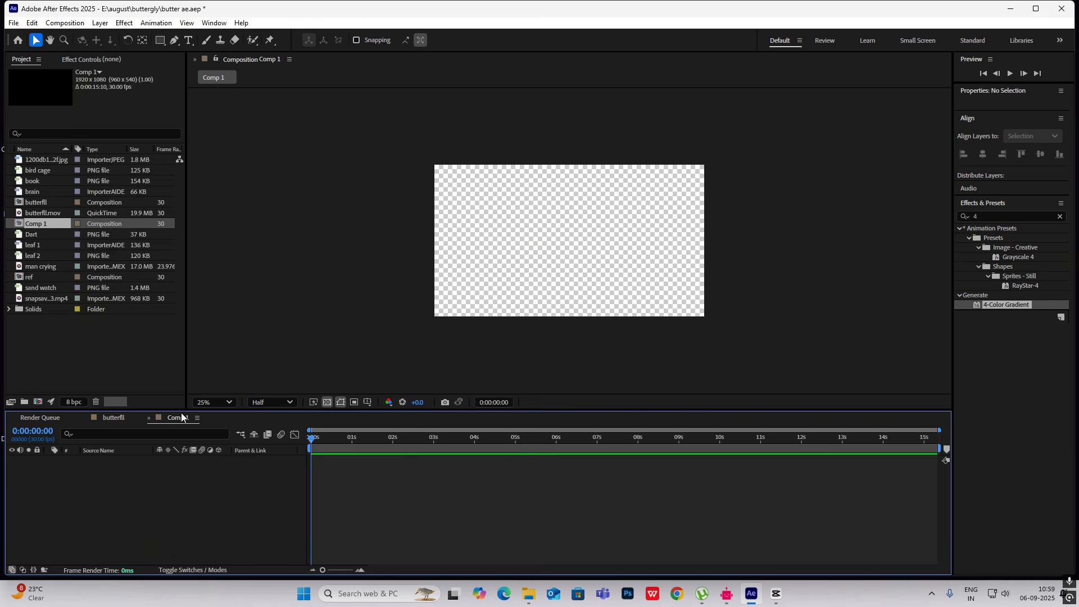
Add a black solid layer to the new composition
right_click(228, 459)
mouse_move(225, 334)
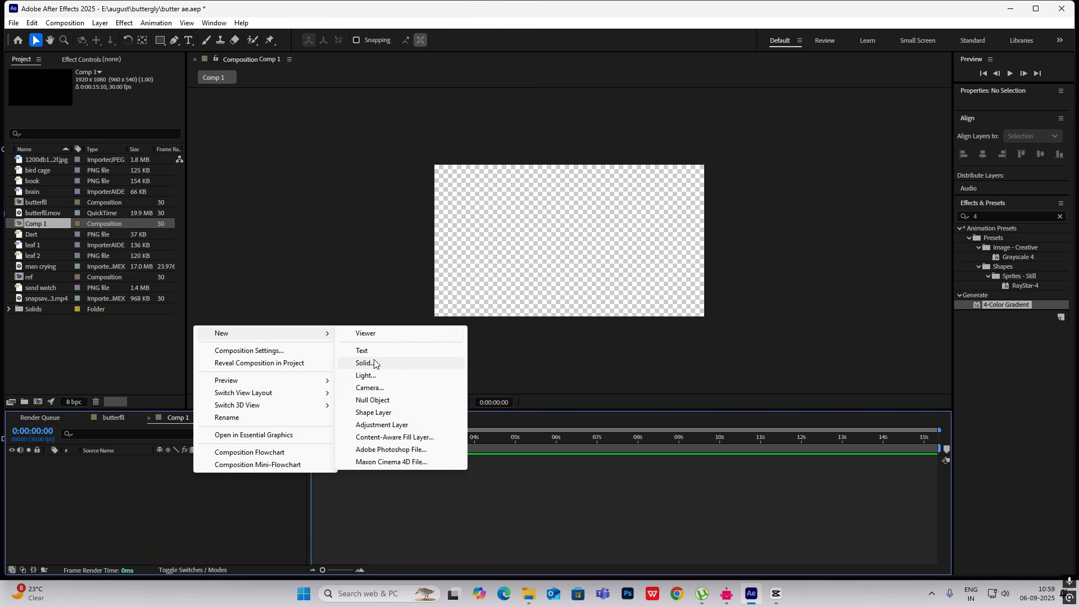
click(374, 362)
click(530, 379)
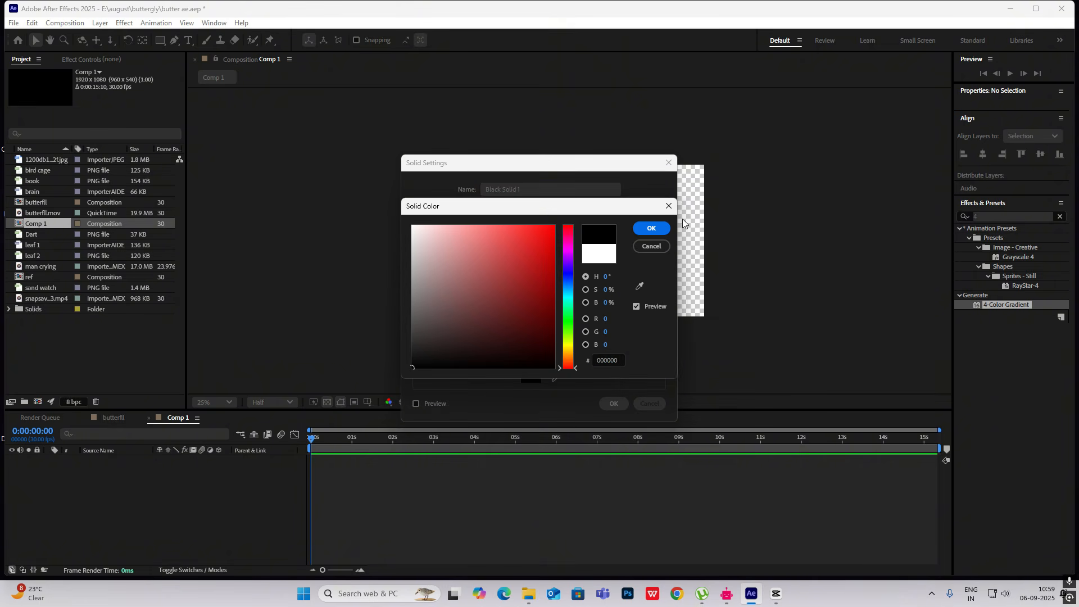
click(652, 228)
click(612, 404)
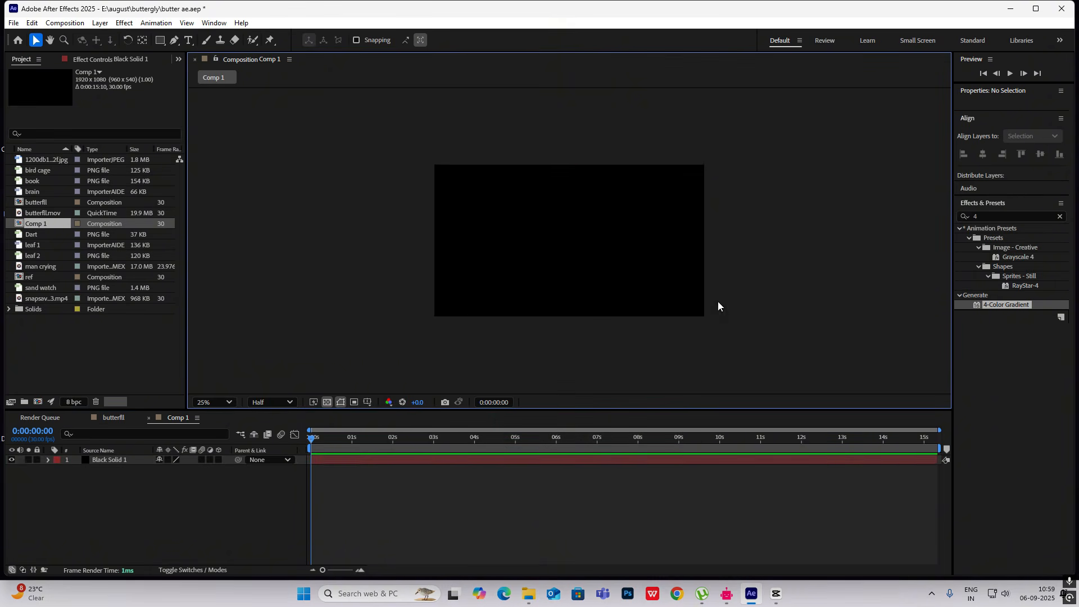
Find the Generate Grid effect and apply it to the black solid
click(958, 218)
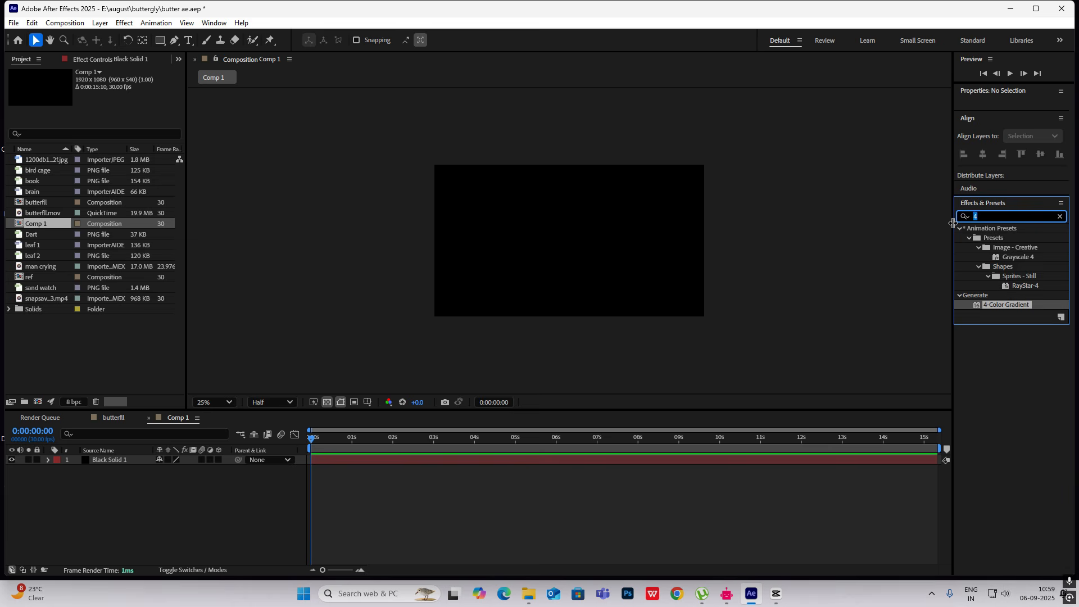
text(grid)
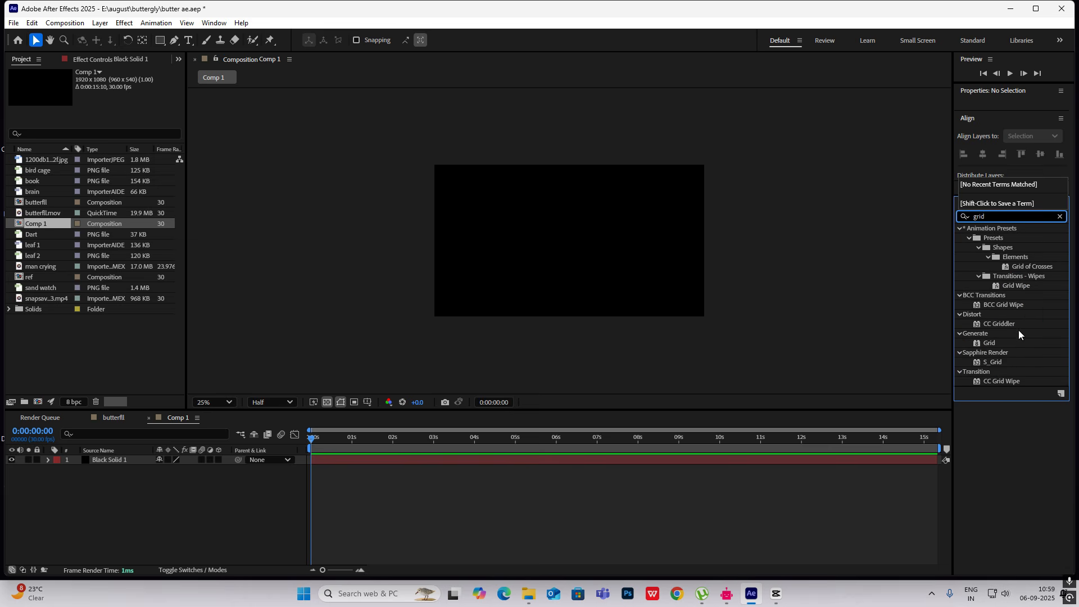
drag(989, 344, 129, 460)
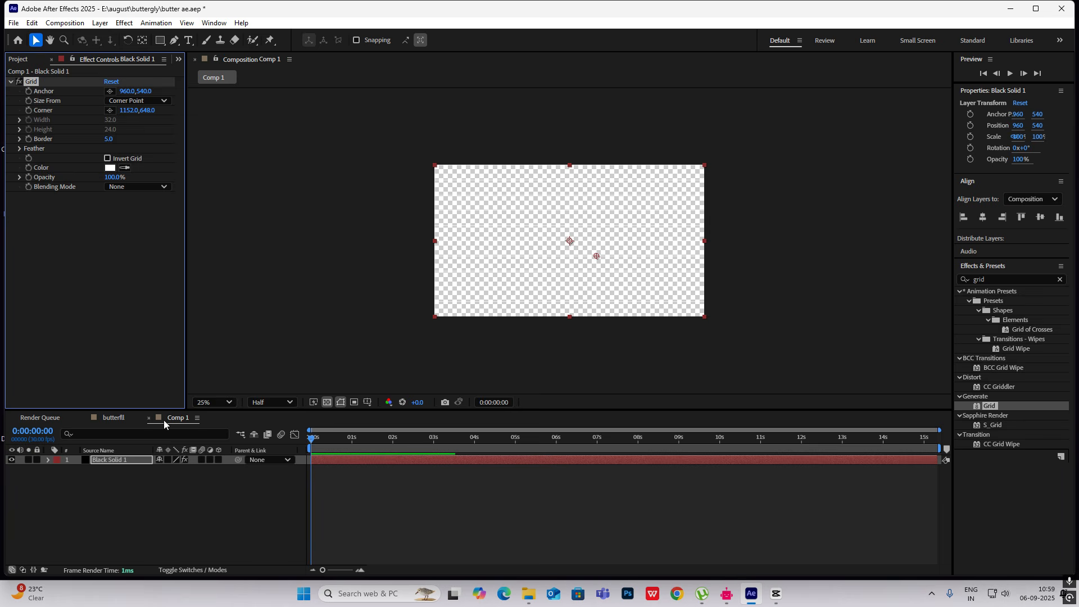
Set the grid colour to near-black 131313 and turn off the composition's transparency grid
click(110, 167)
mouse_move(432, 340)
mouse_down()
mouse_move(400, 366)
mouse_move(398, 358)
mouse_up()
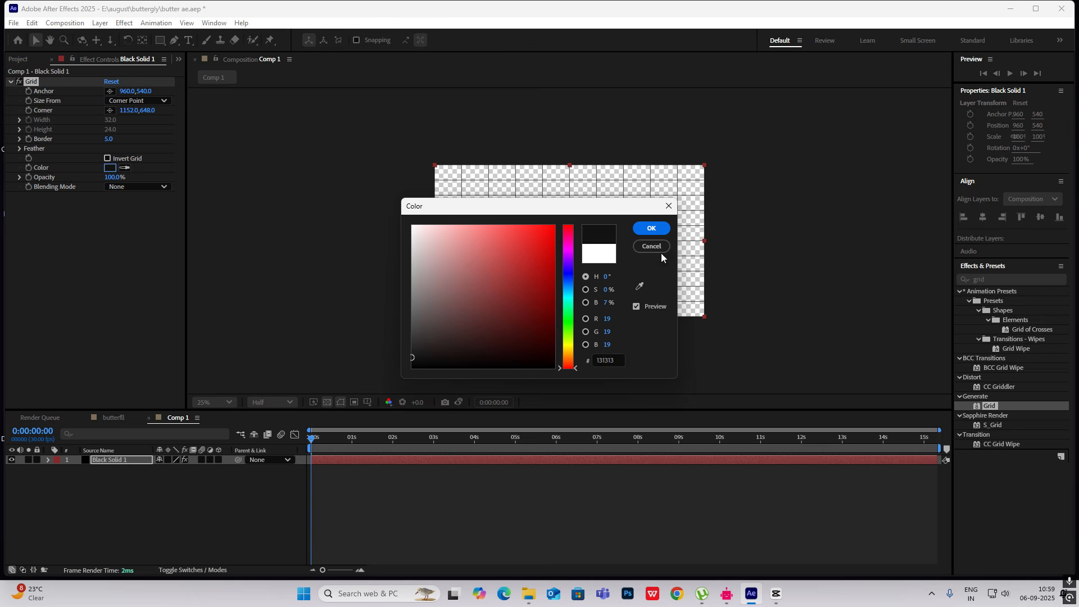
click(651, 228)
scroll(579, 229, up, 2)
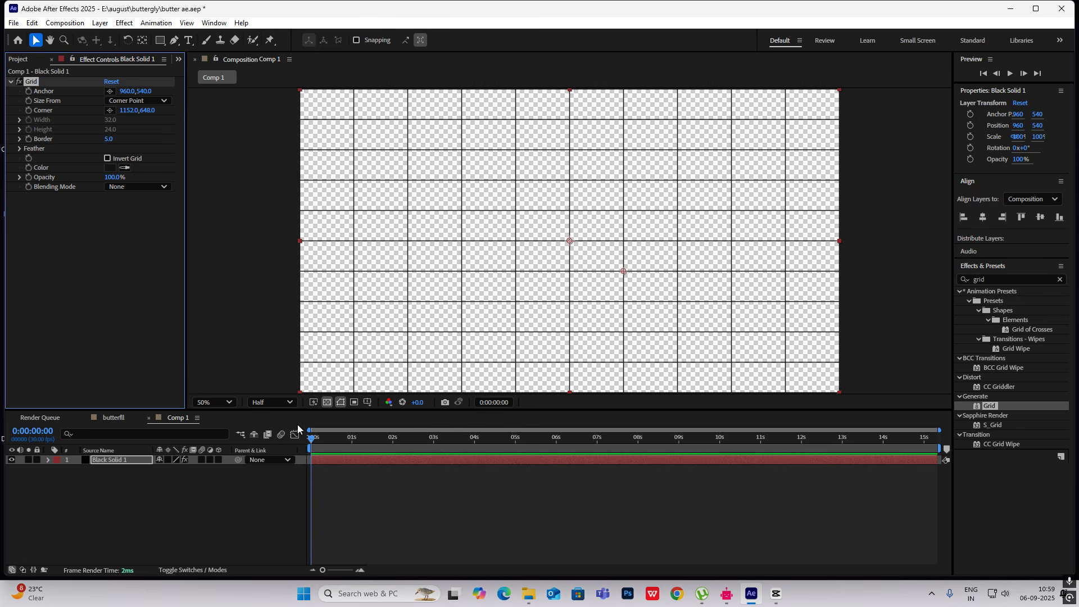
click(327, 402)
scroll(518, 251, down, 2)
scroll(528, 250, up, 2)
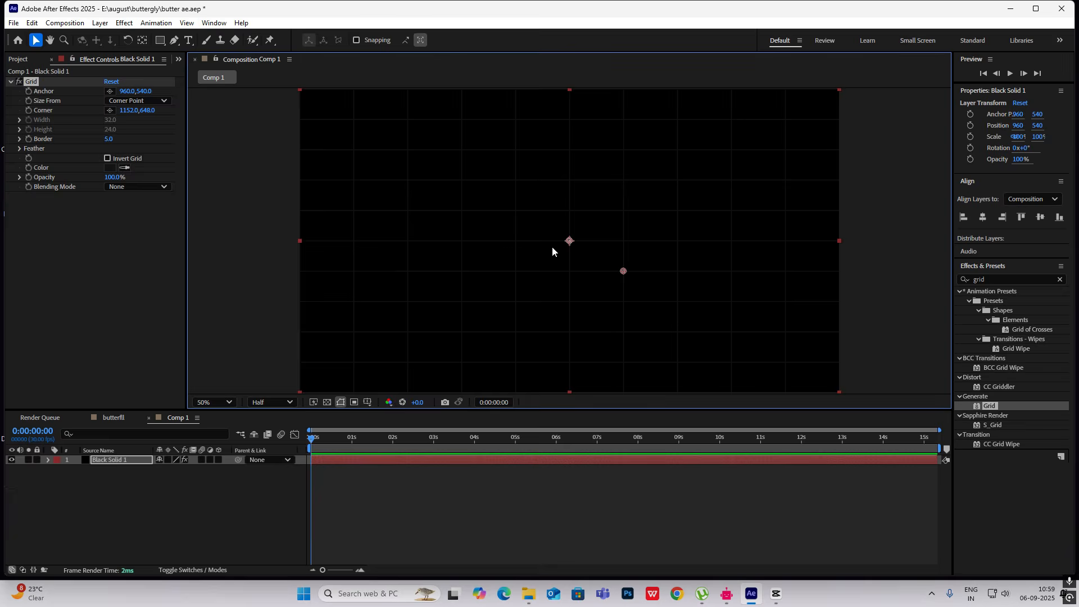
Size the grid from Width & Height Sliders, with width about 185.5 and height about 103.2
click(127, 105)
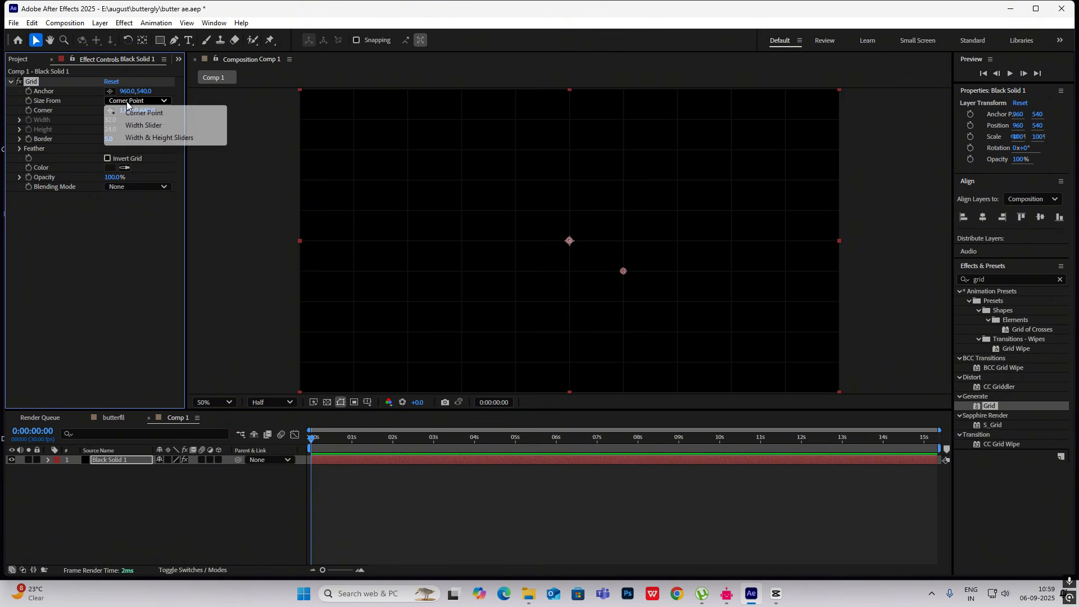
click(141, 138)
drag(53, 145, 150, 141)
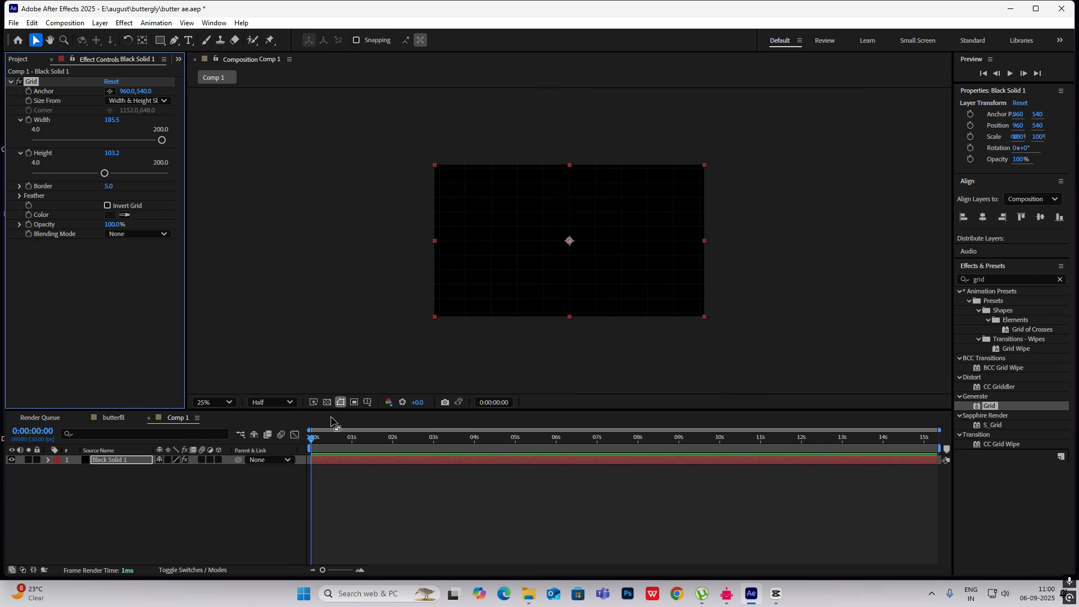
Scale the black solid to 59% and adjust the grid to width about 188.7 and height about 138.7
key(s)
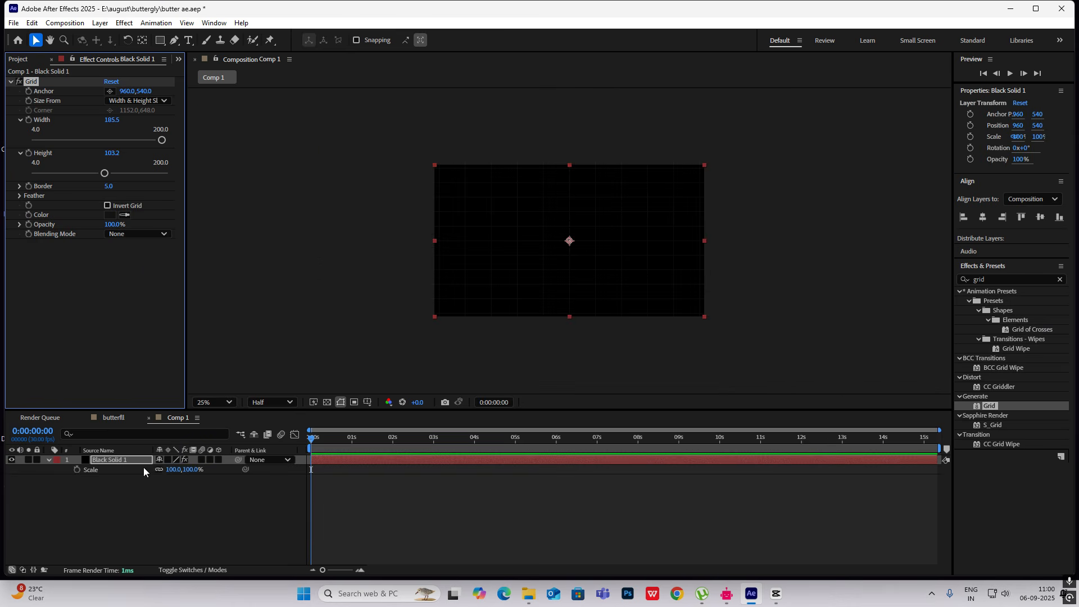
drag(191, 470, 174, 471)
scroll(571, 247, up, 2)
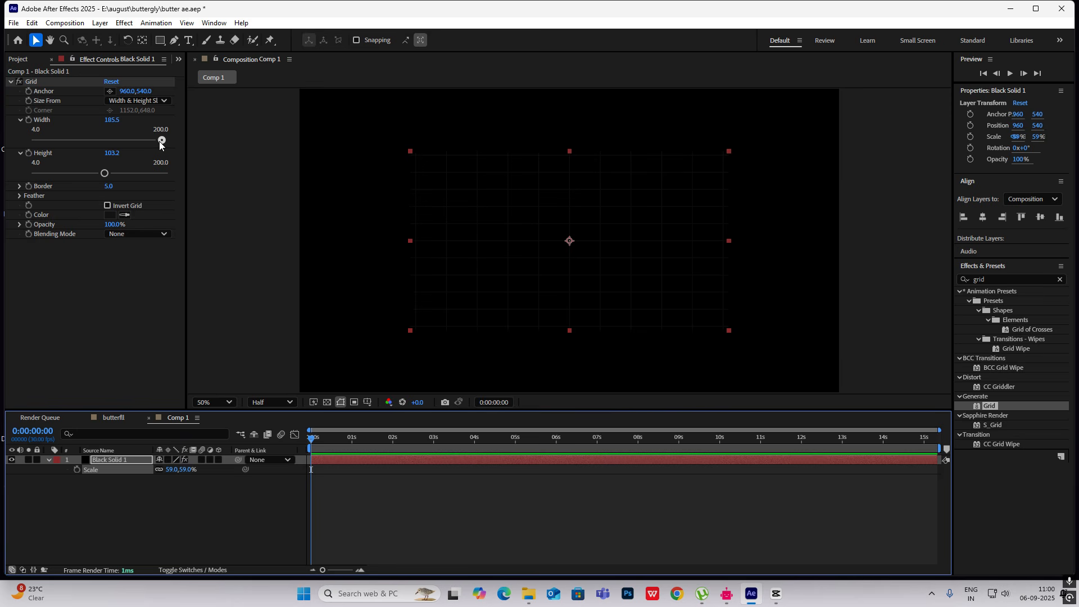
drag(160, 142, 161, 141)
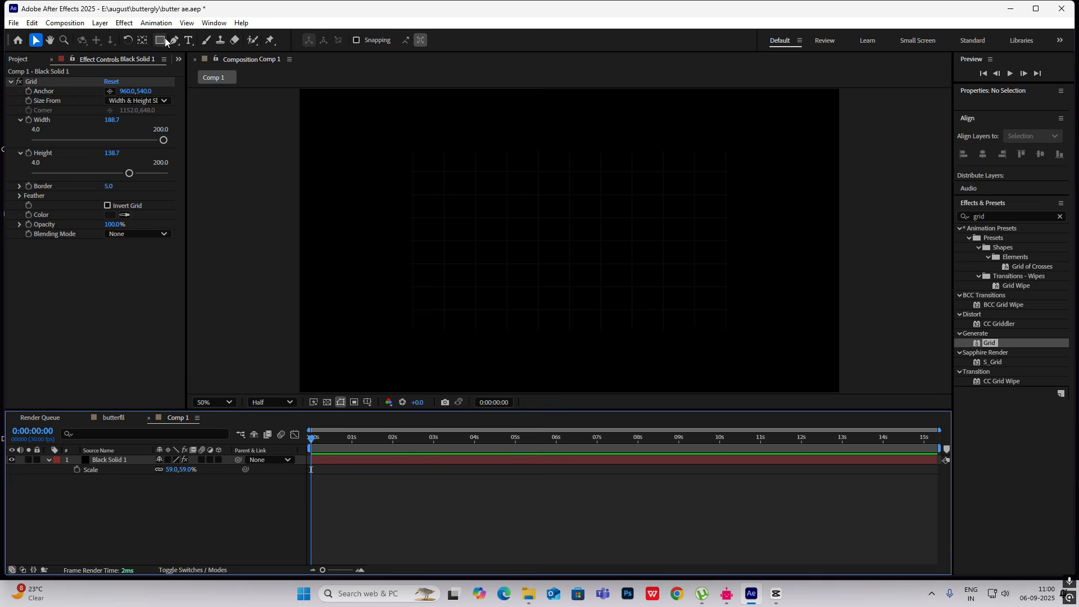
Draw a filled circle of about 19 px without stroke near the grid's upper-left intersection and centre its anchor point
drag(165, 40, 197, 66)
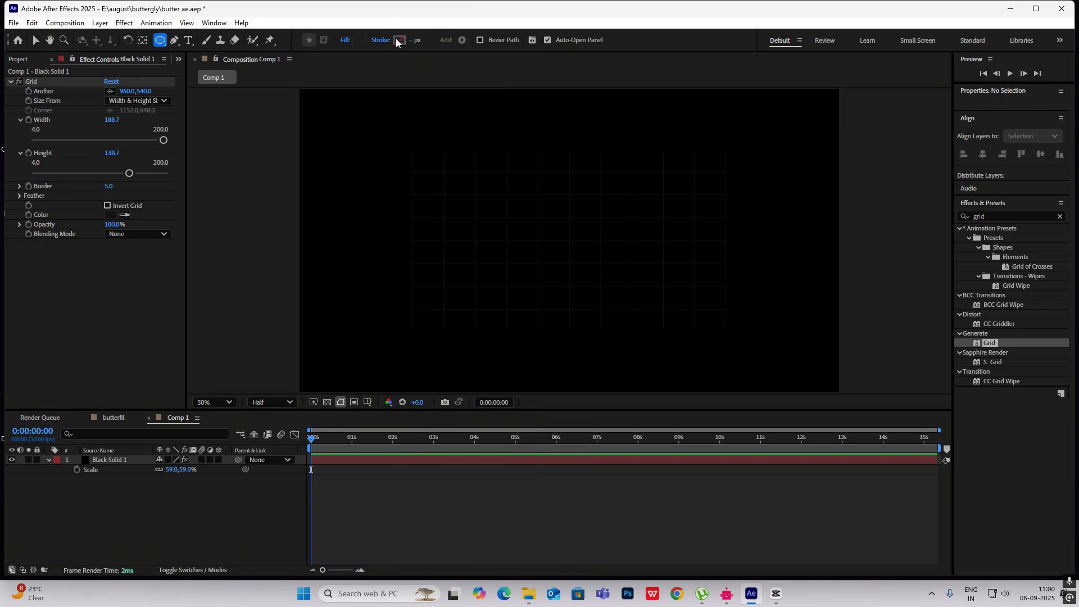
scroll(460, 157, up, 1)
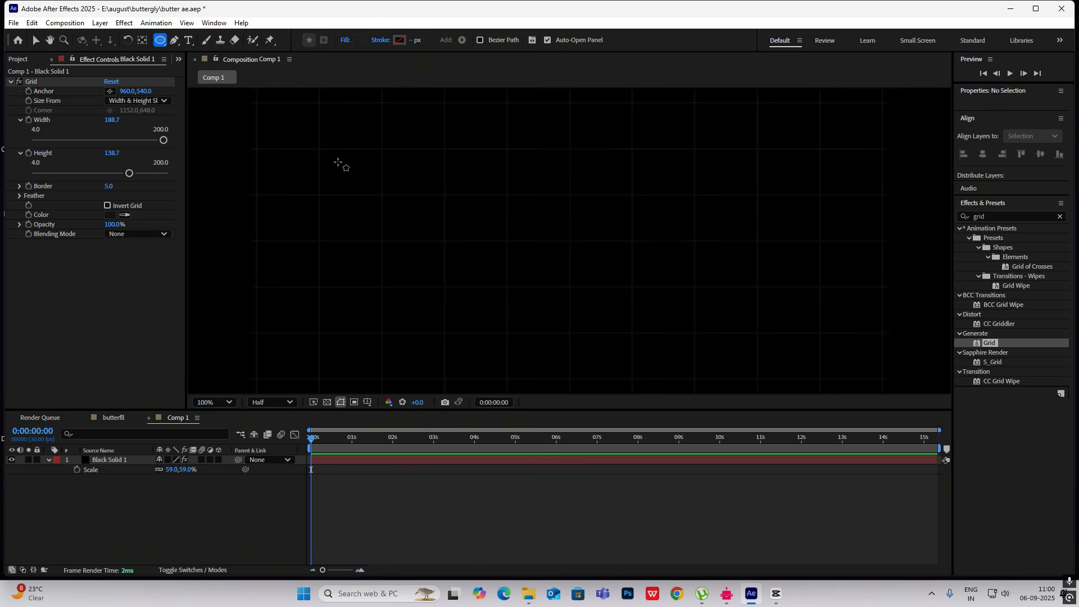
key(space)
mouse_move(336, 175)
mouse_down()
mouse_move(356, 190)
mouse_move(339, 193)
mouse_up()
click(330, 185)
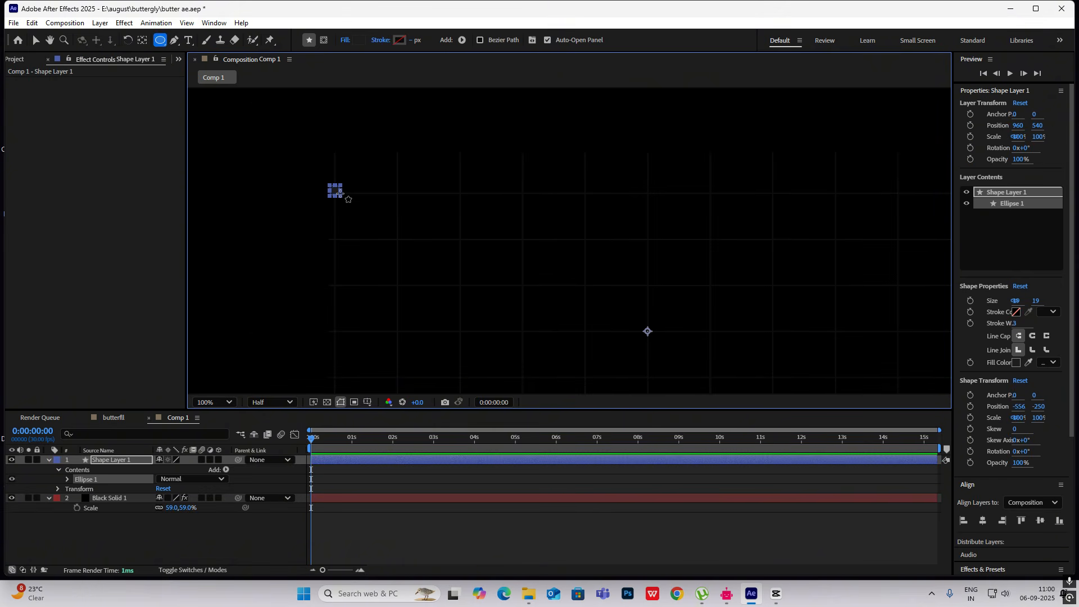
key(ctrl+alt+Home)
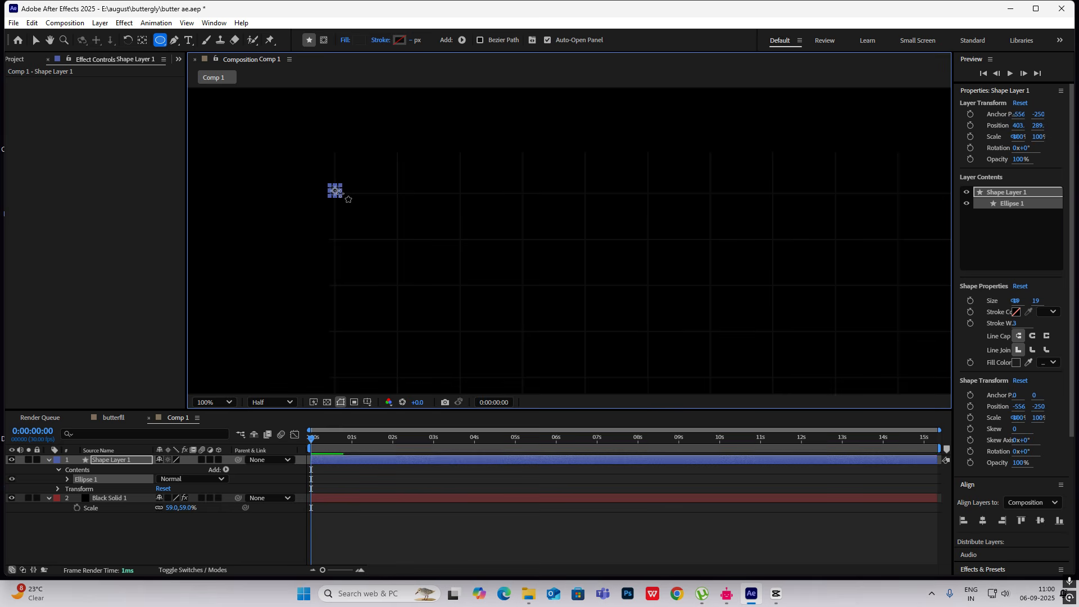
Move the circle precisely onto the grid's upper-left intersection, to about -557, -245 in its shape transform
click(35, 40)
scroll(333, 177, up, 1)
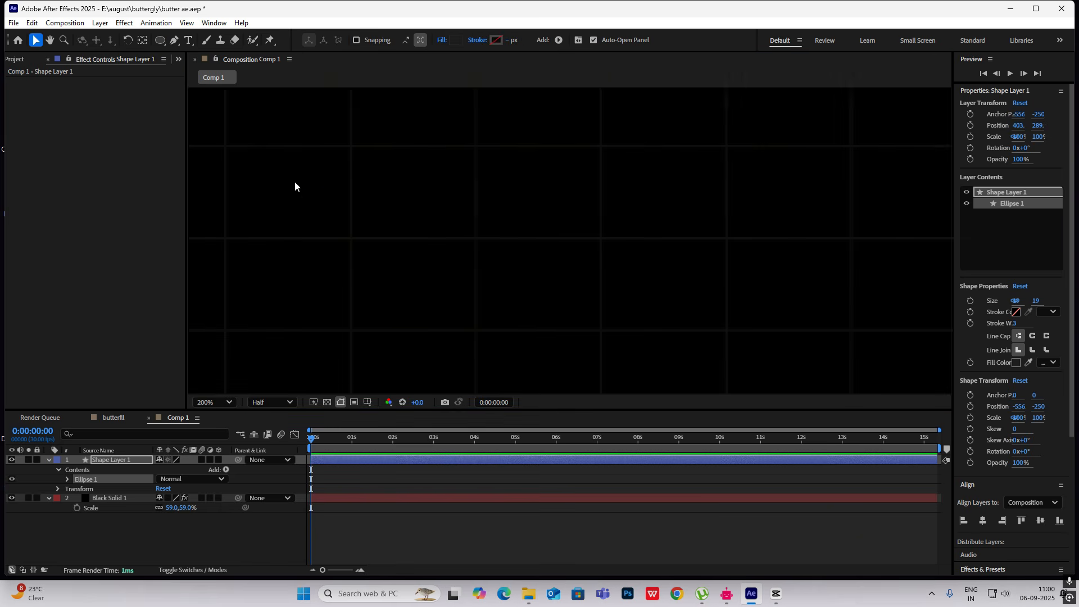
drag(295, 181, 459, 266)
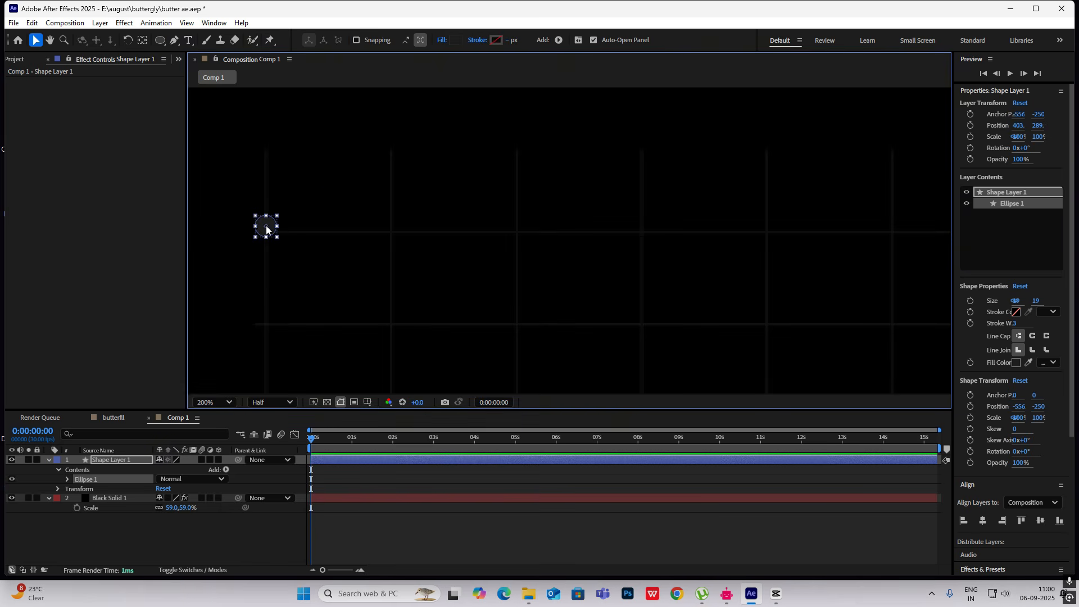
mouse_move(266, 226)
mouse_down()
mouse_move(289, 254)
mouse_move(266, 234)
mouse_up()
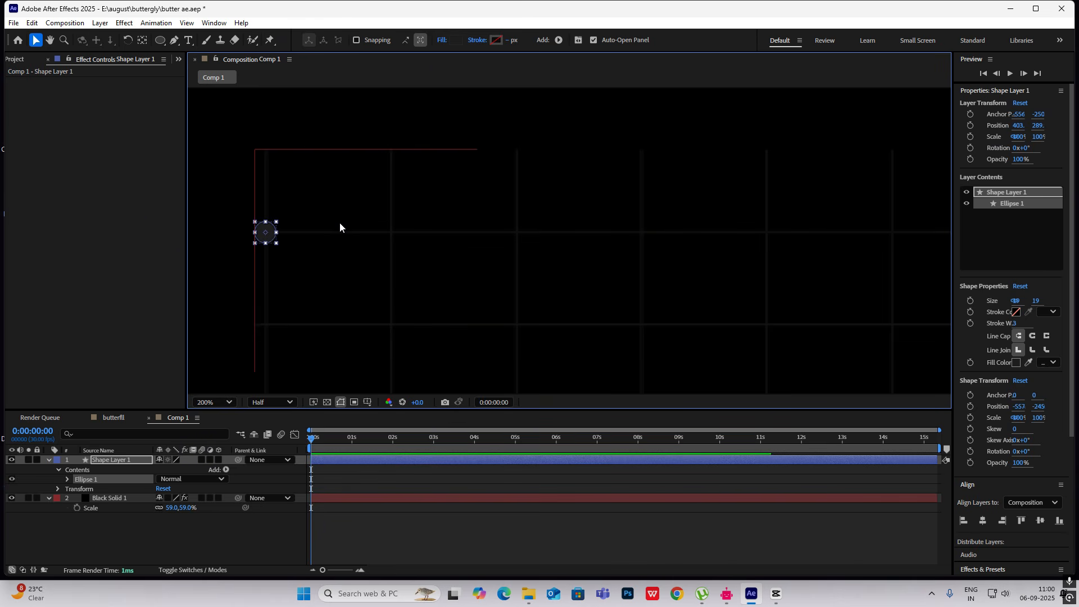
scroll(340, 223, down, 4)
click(423, 225)
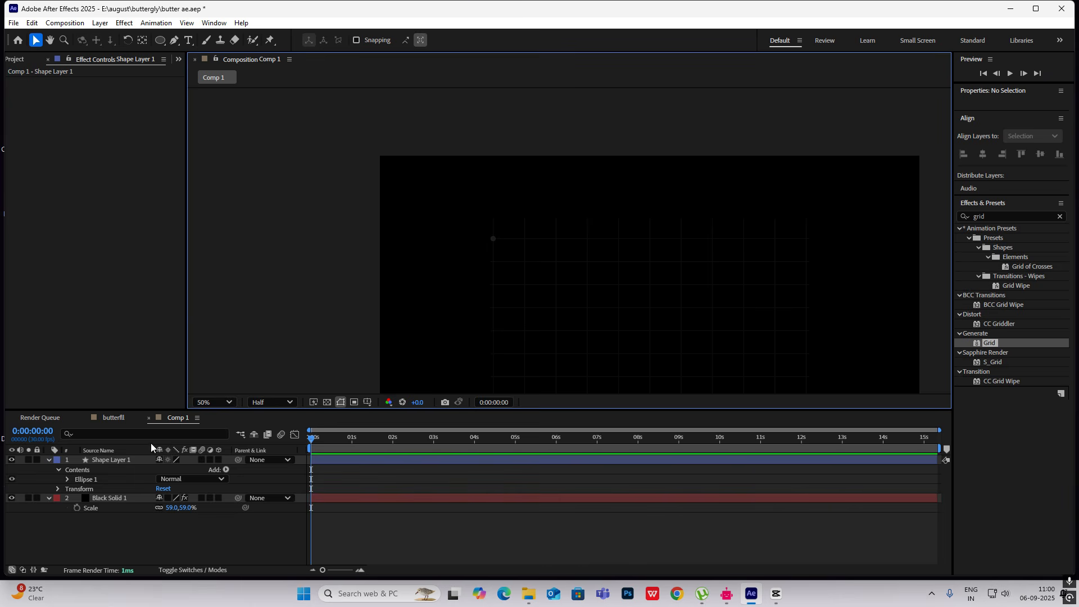
Collapse the properties of the circle and black solid layers and open the circle layer's command list
click(49, 460)
click(113, 461)
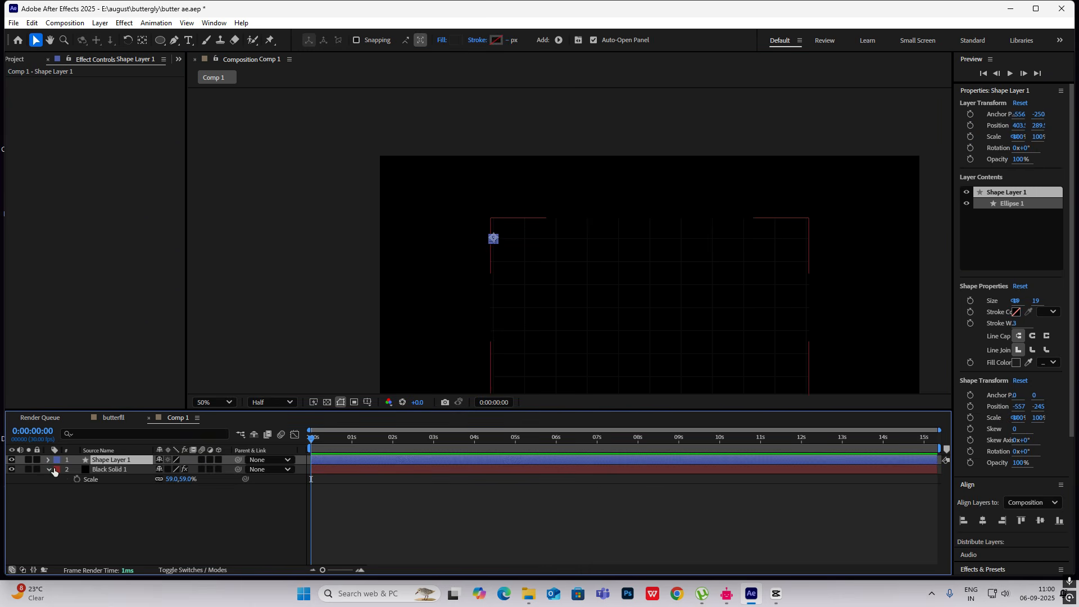
click(49, 469)
right_click(116, 460)
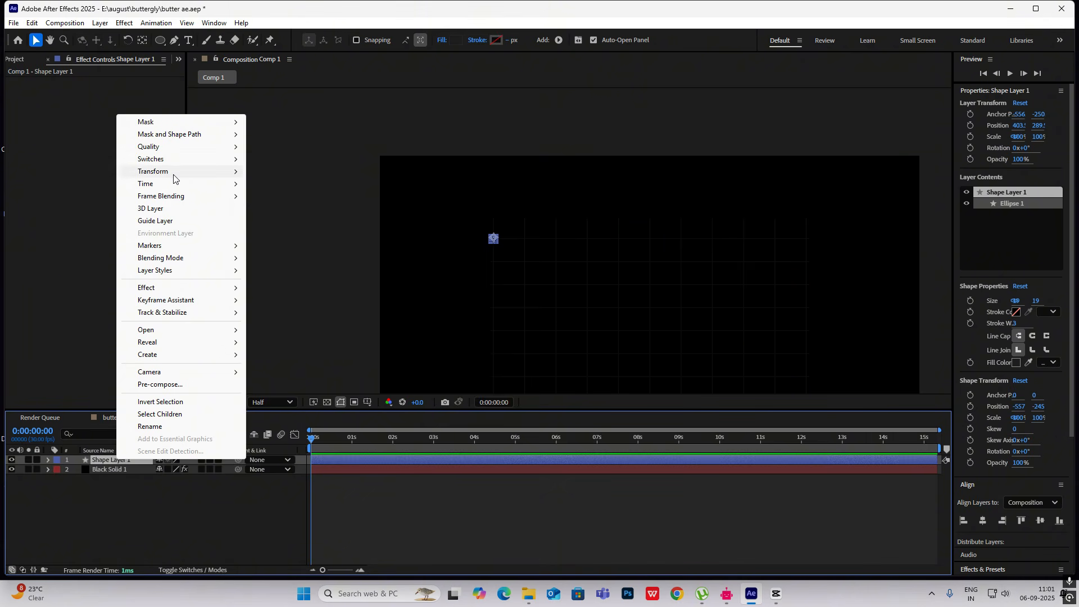
Add a Repeater to the small circle in Shape Layer 1
click(309, 160)
click(309, 161)
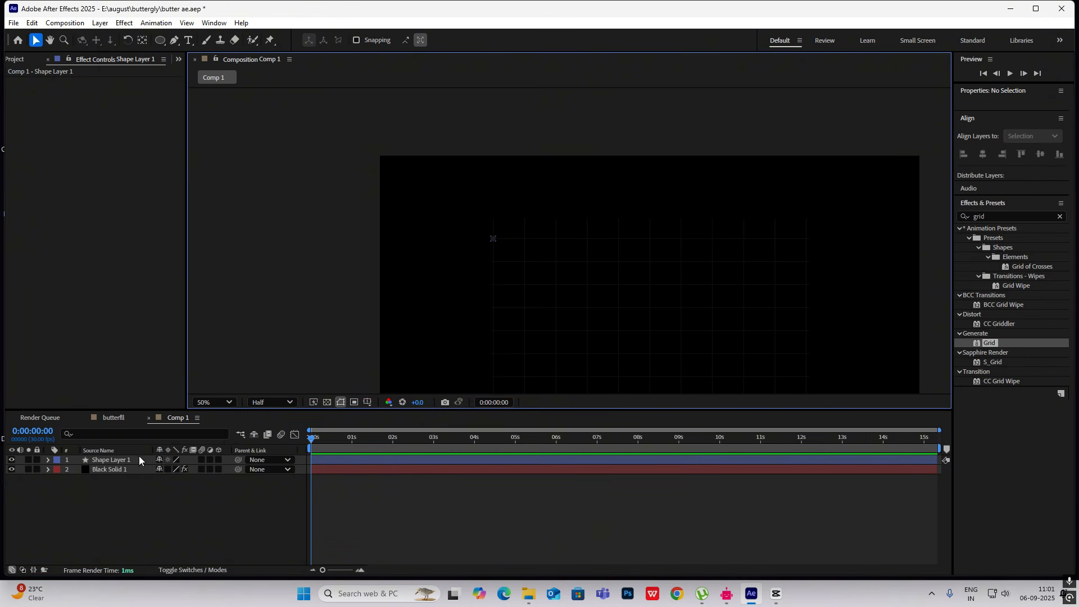
click(137, 459)
click(557, 40)
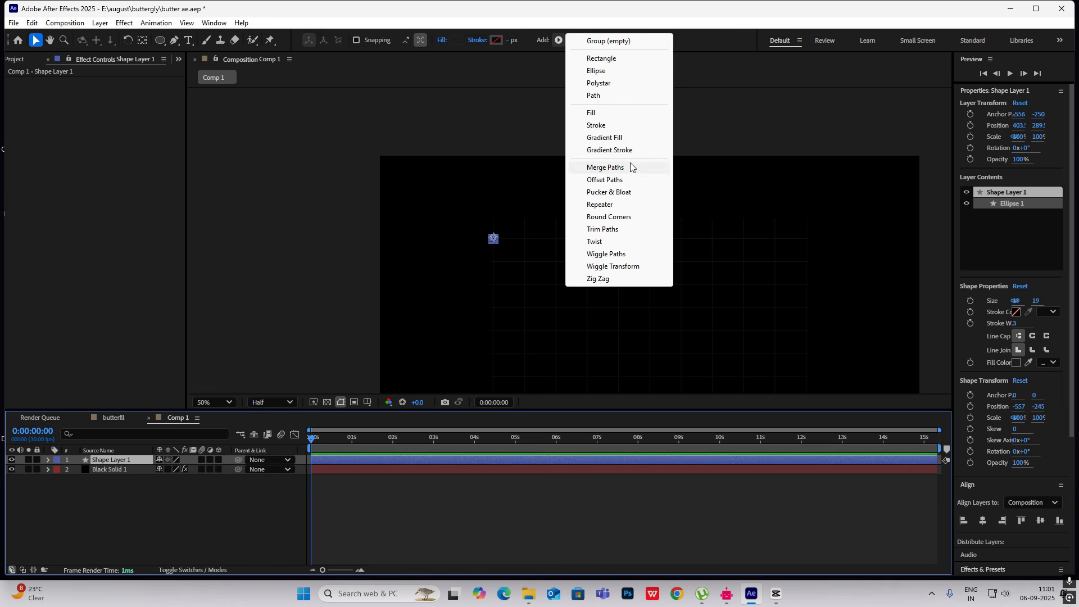
click(604, 205)
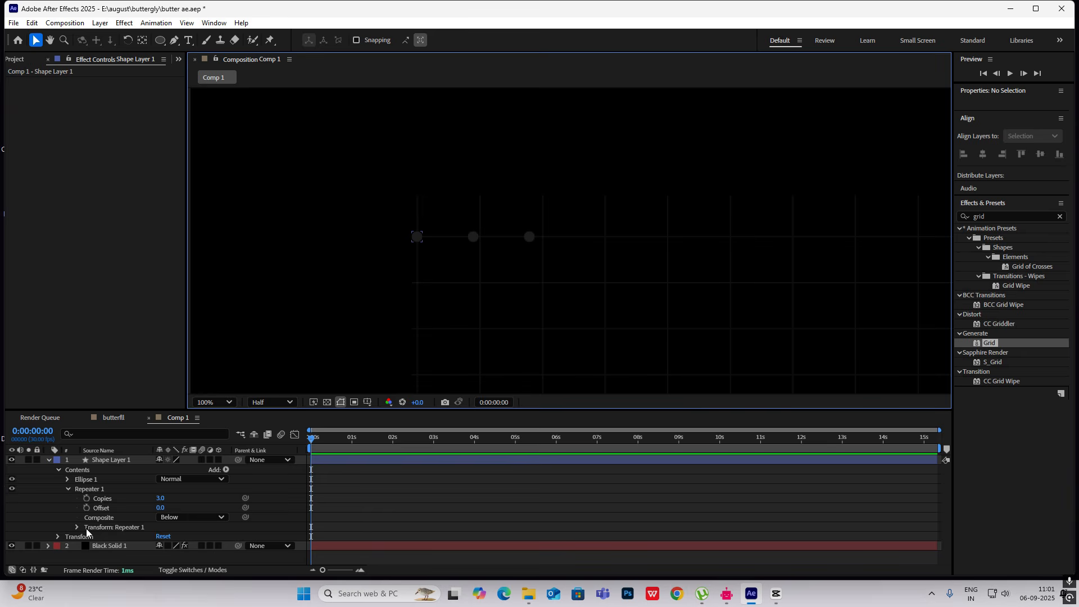
Set the repeater's horizontal position offset to 112 to space the circles along the vertical grid lines
click(77, 527)
scroll(121, 521, down, 1)
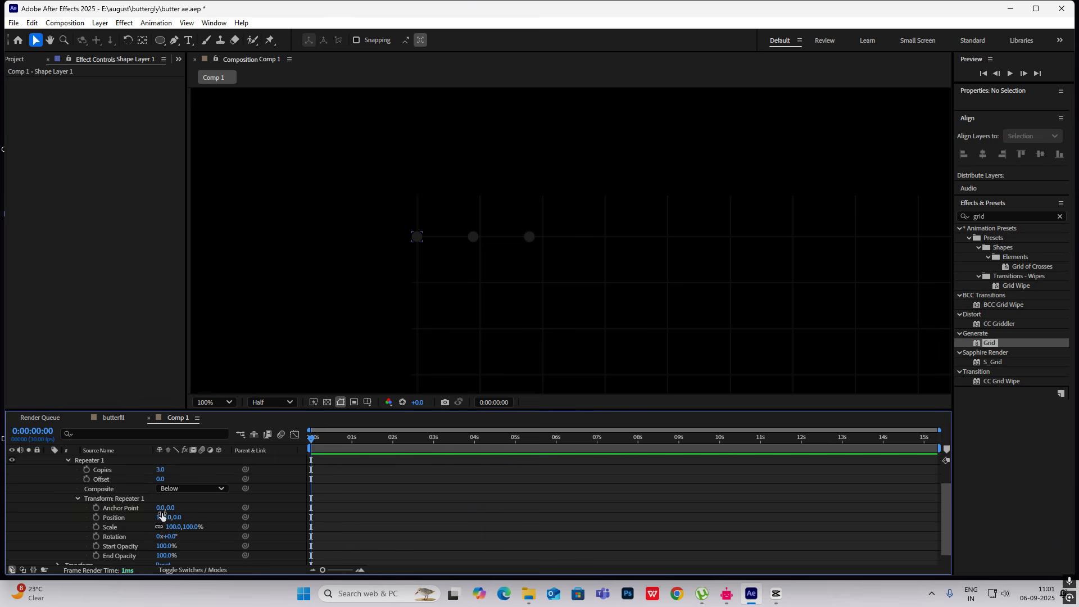
drag(162, 517, 168, 517)
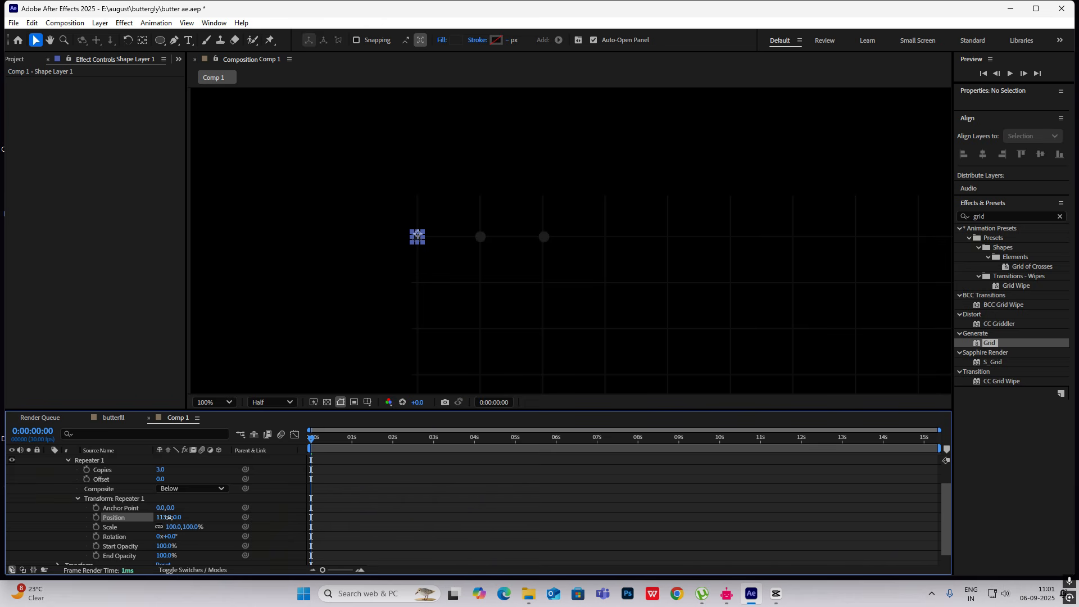
drag(169, 517, 168, 517)
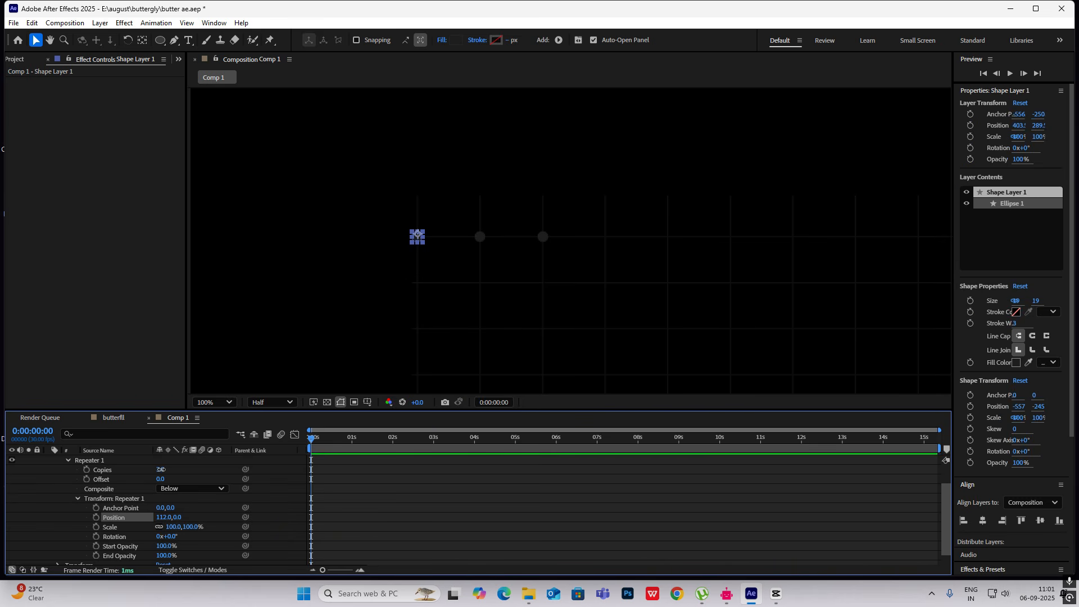
Set the repeater's number of copies to 11 to fill the full row of grid intersections
click(161, 469)
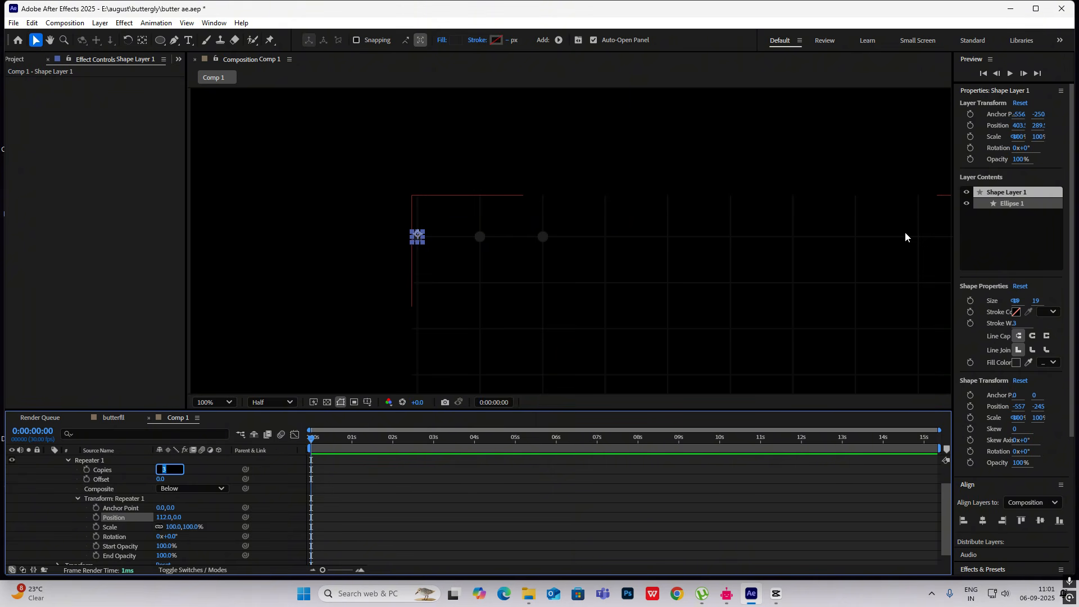
scroll(579, 241, down, 2)
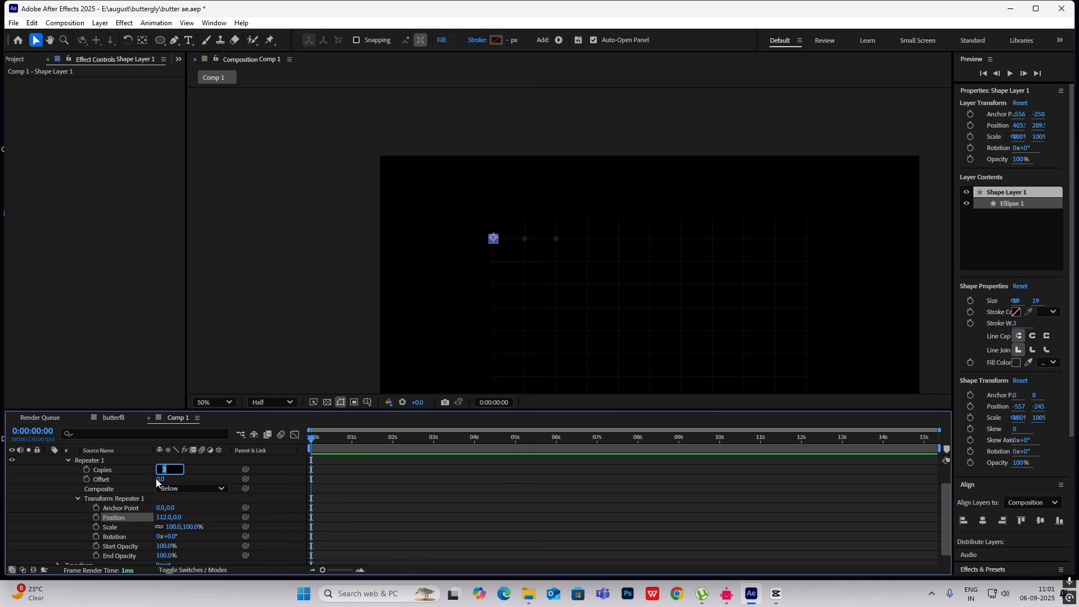
text(11)
click(265, 378)
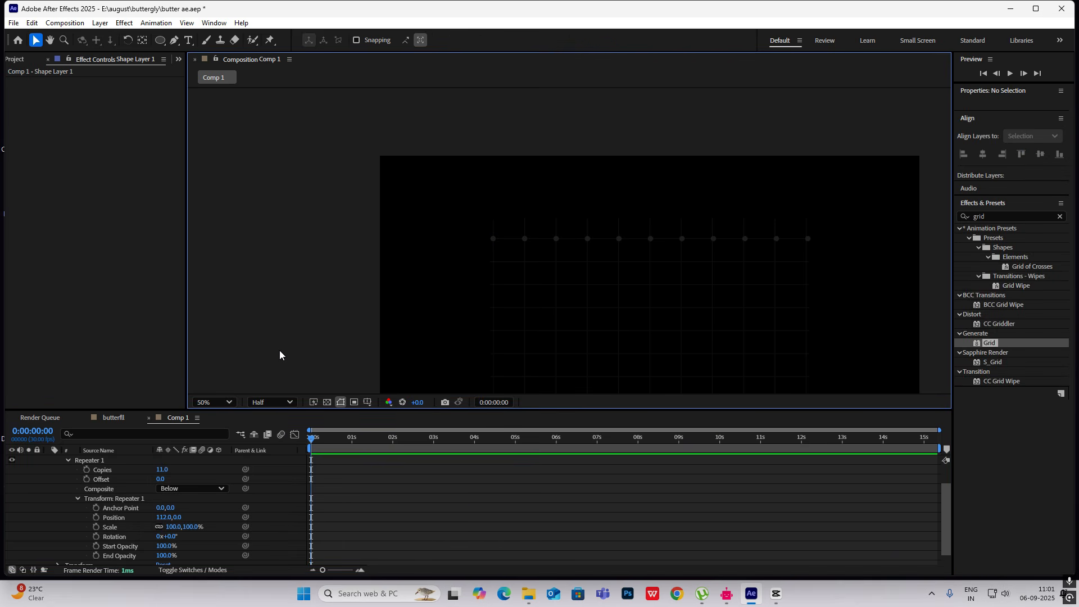
Fine-tune the repeater's horizontal position offset to 111 so the last circle meets the grid's edge
key(slash)
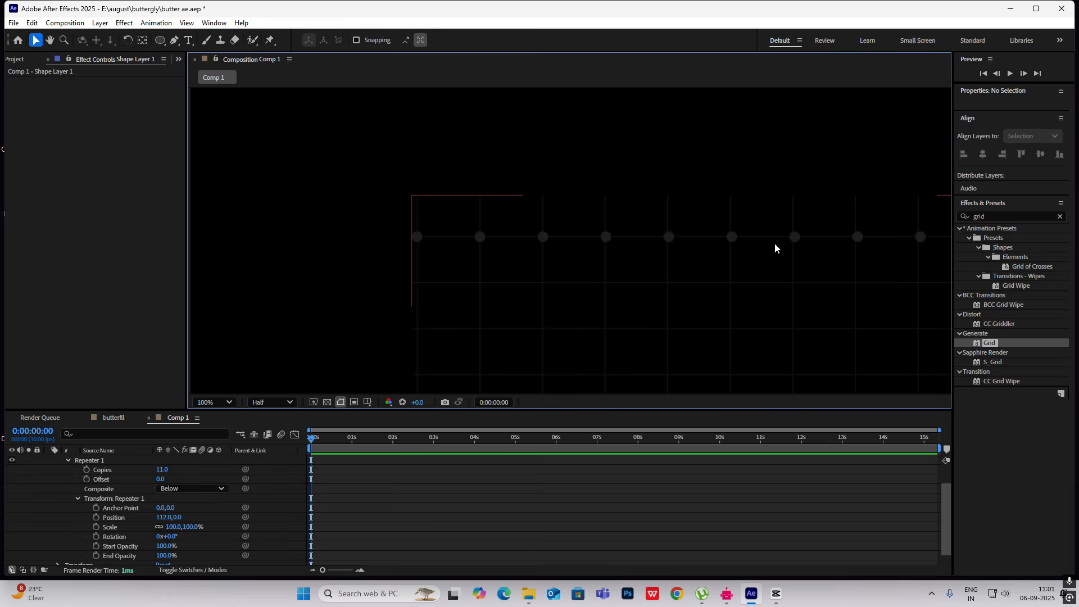
drag(701, 248, 490, 246)
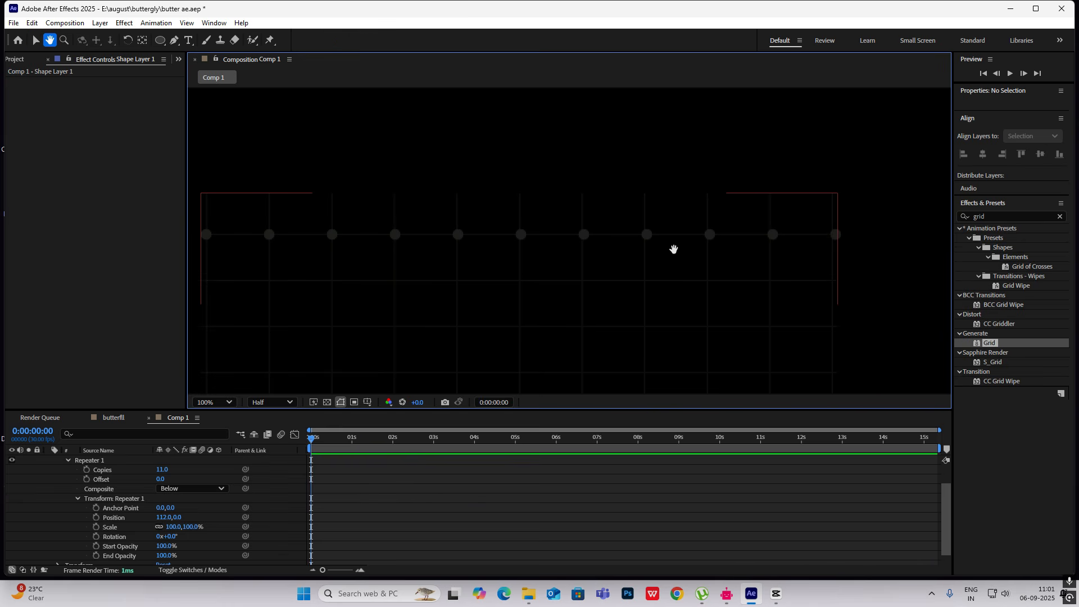
click(161, 517)
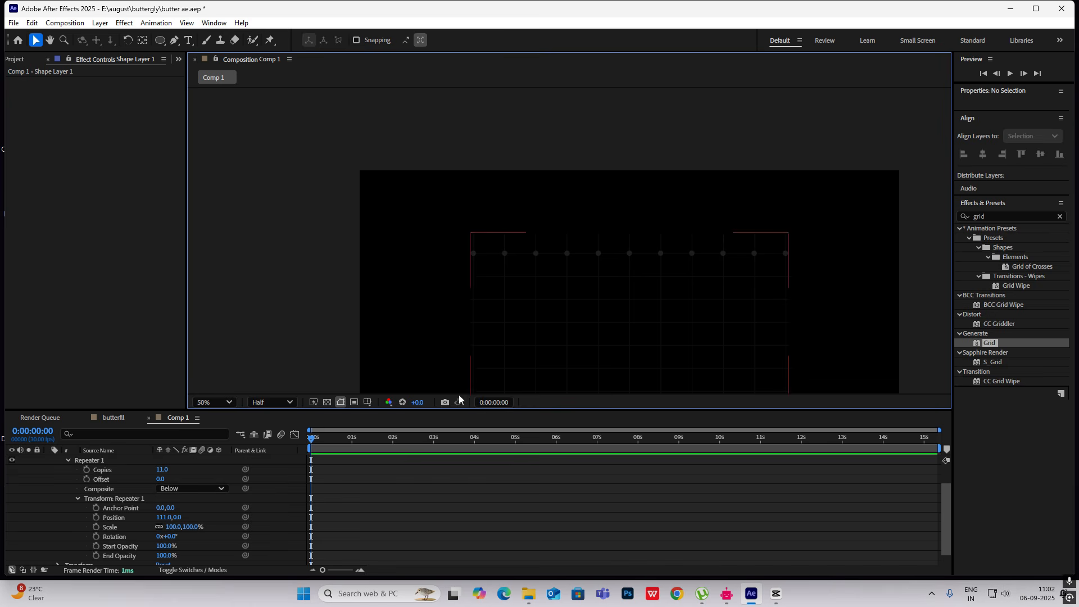
Add Pucker & Bloat to Shape Layer 1 and set its amount to -84 to turn the circles into four-pointed stars
scroll(106, 481, up, 1)
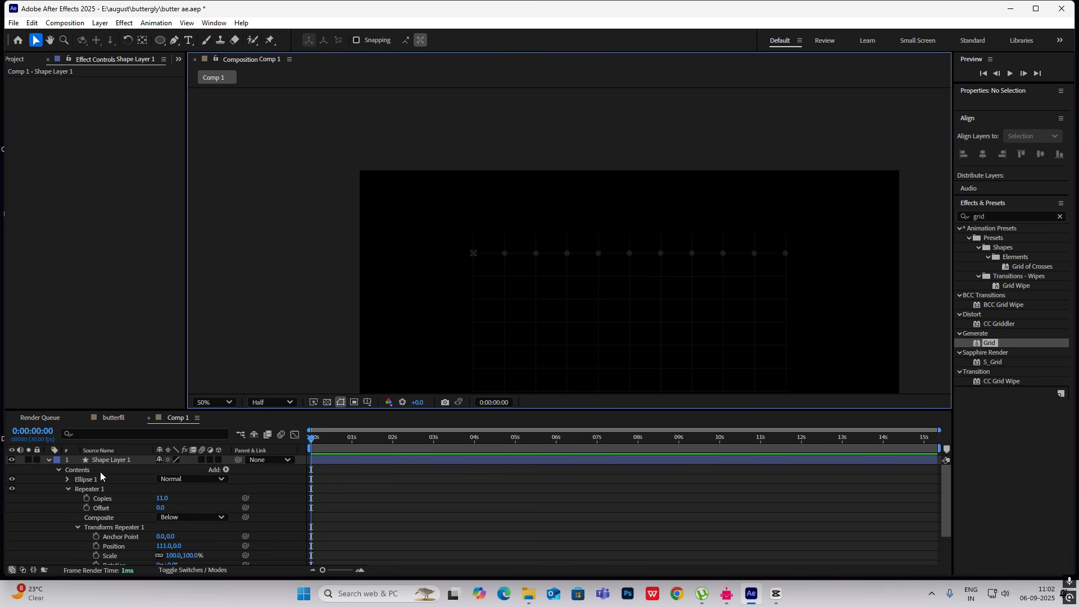
click(226, 469)
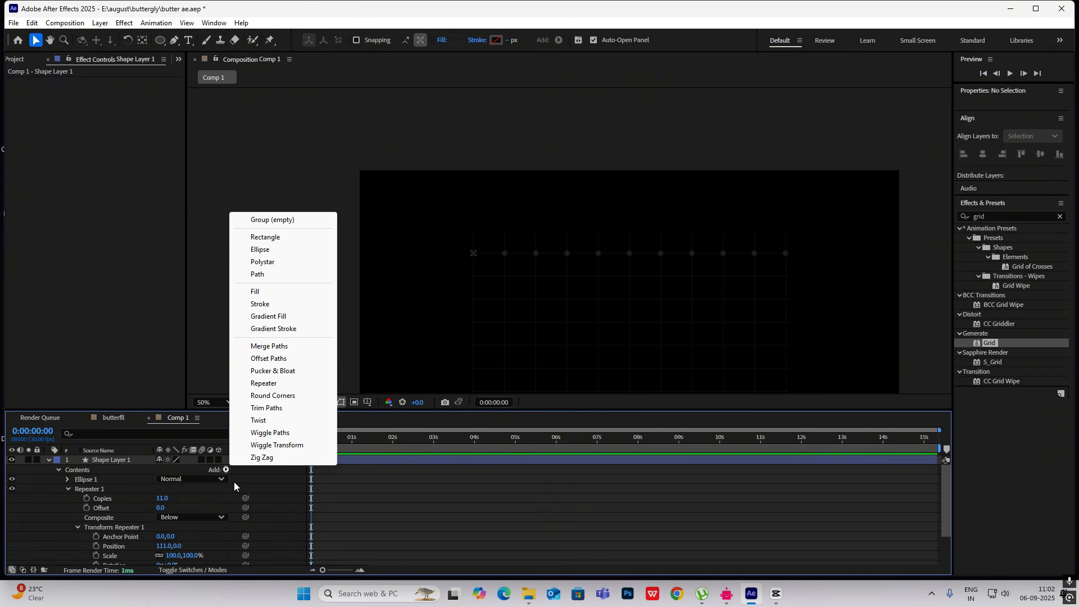
click(273, 370)
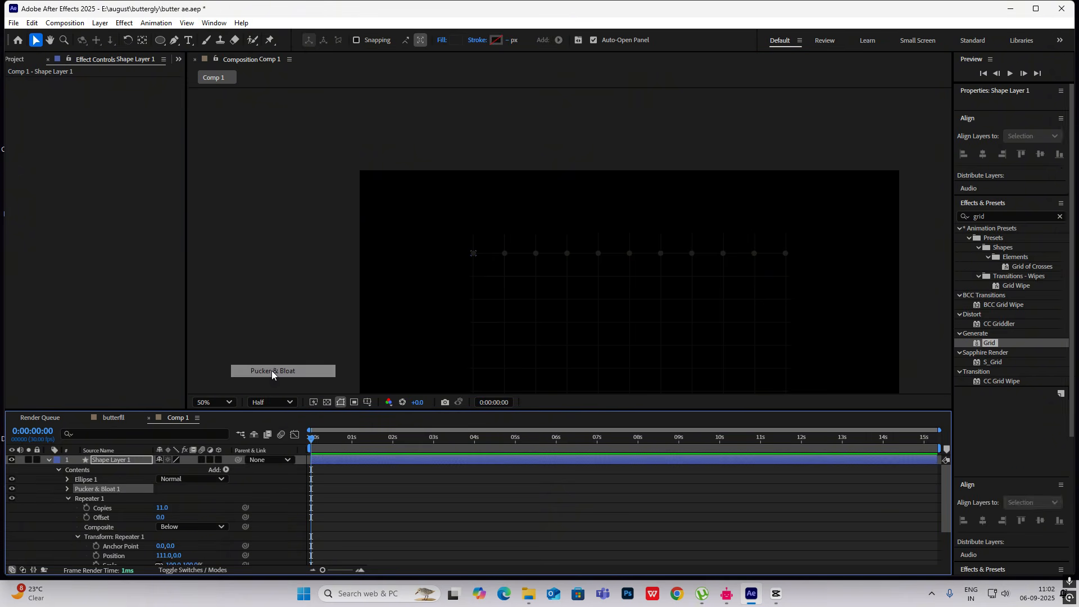
scroll(569, 245, up, 4)
key(h)
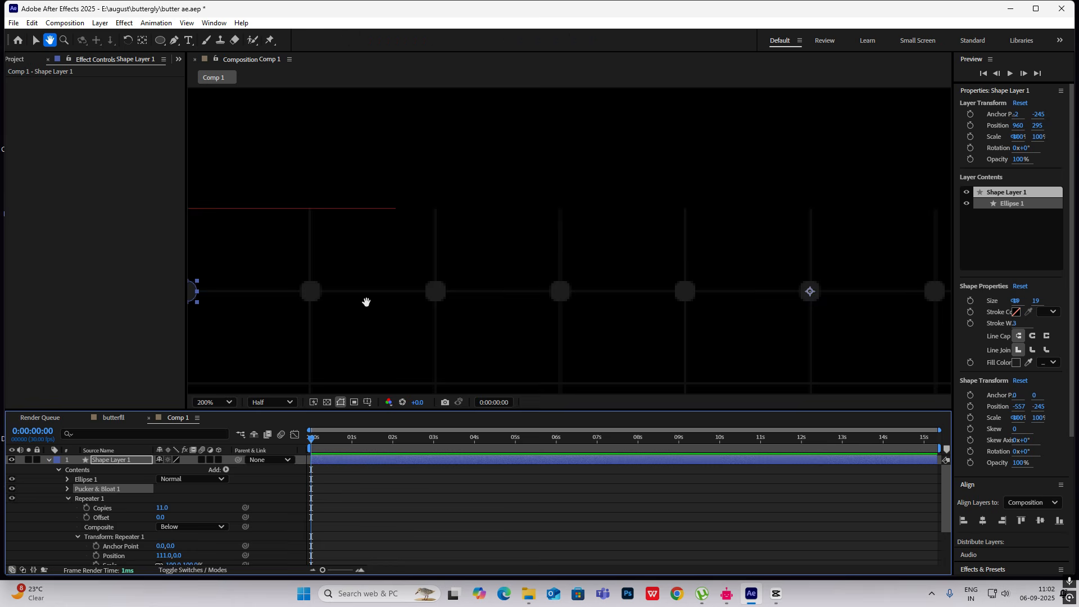
drag(366, 301, 601, 201)
key(v)
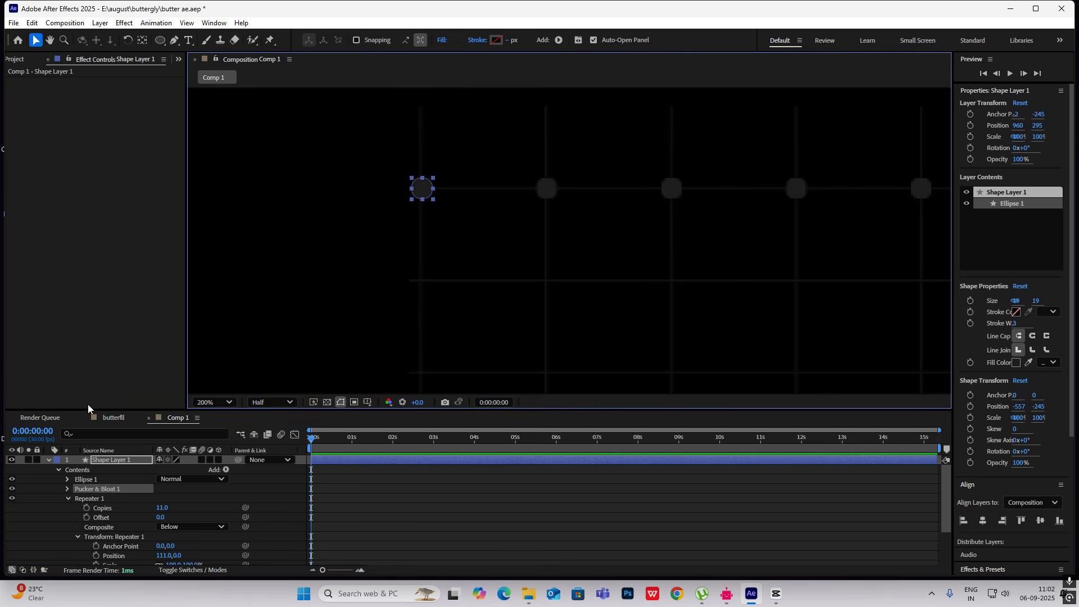
click(67, 489)
drag(157, 497, 122, 502)
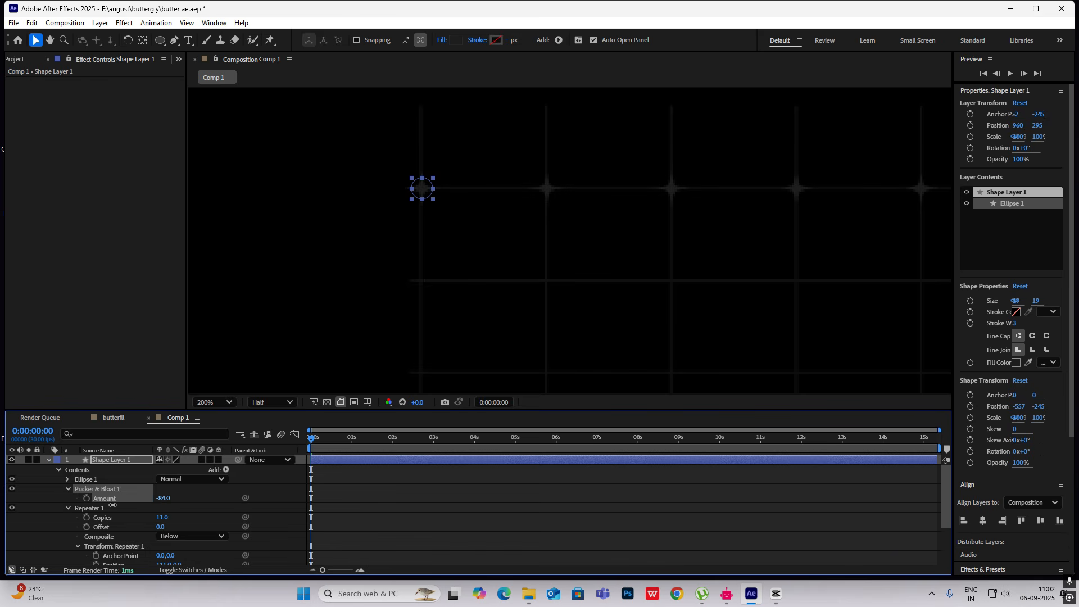
scroll(641, 282, down, 3)
click(874, 284)
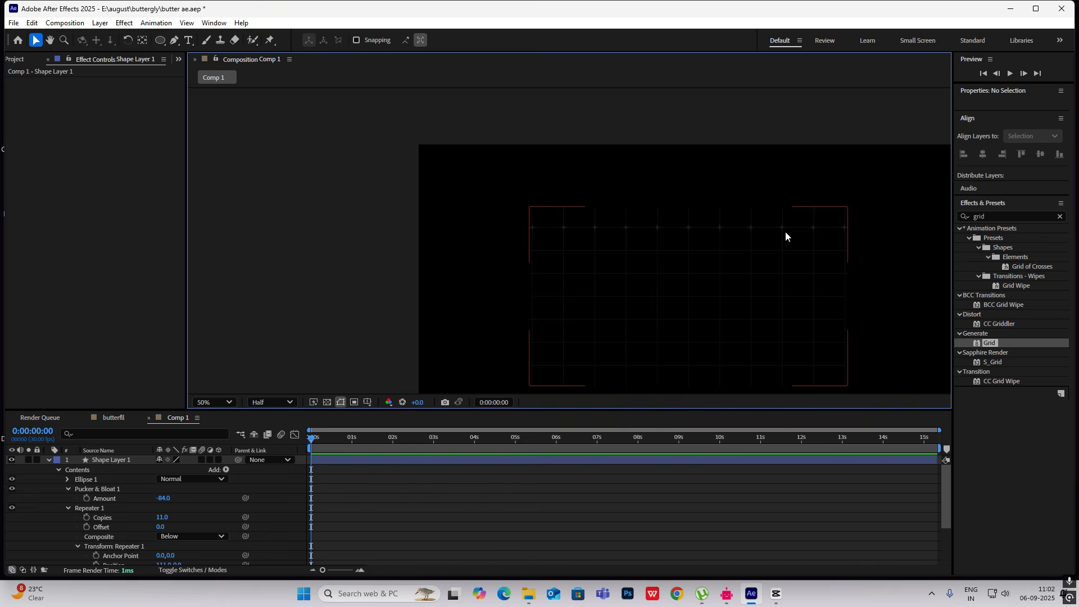
Duplicate Shape Layer 1 and move the copy down one grid row to a vertical position of 377
click(49, 460)
click(105, 460)
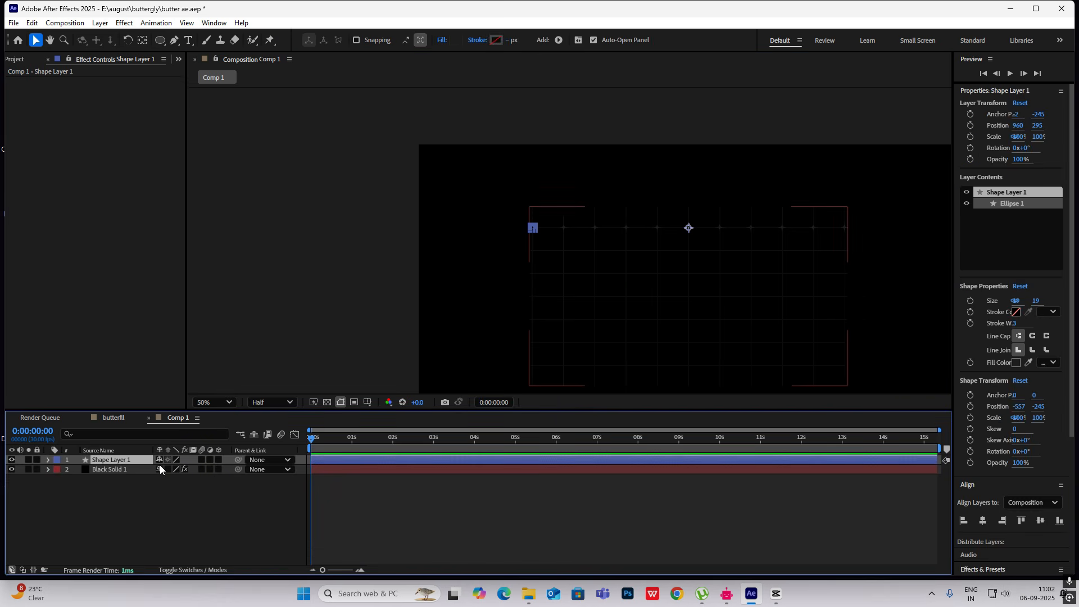
key(ctrl+d)
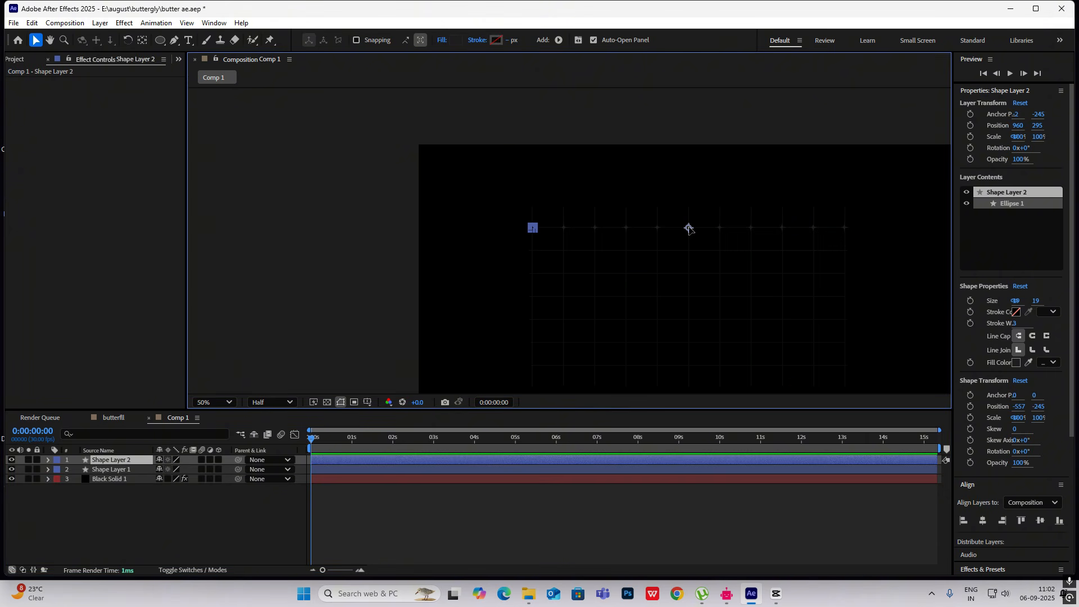
drag(689, 228, 688, 251)
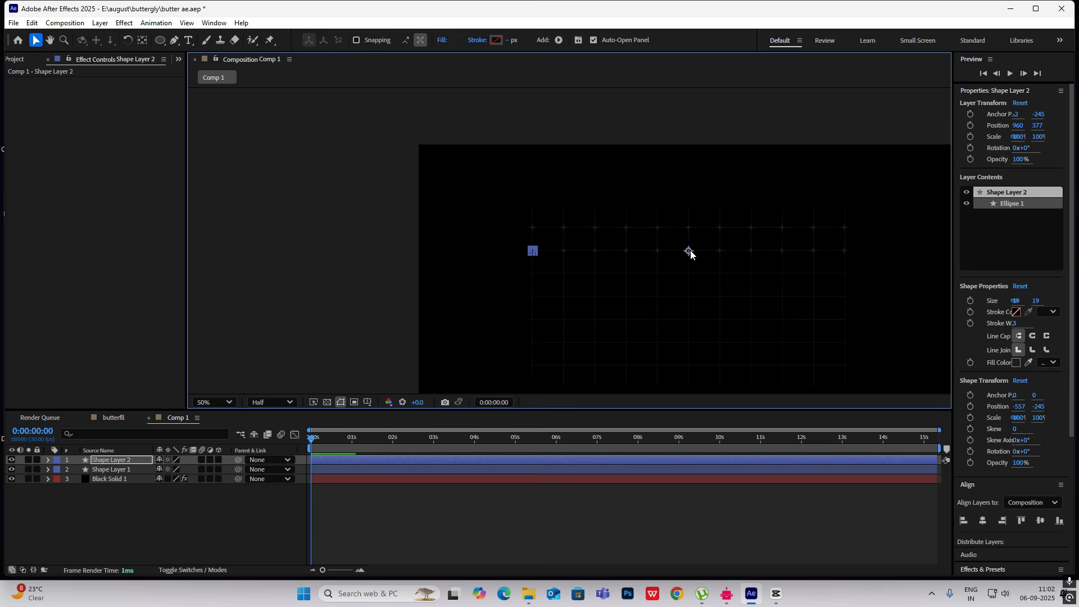
Duplicate both star-row layers and move the copies down two grid rows
shift+click(124, 469)
key(ctrl+d)
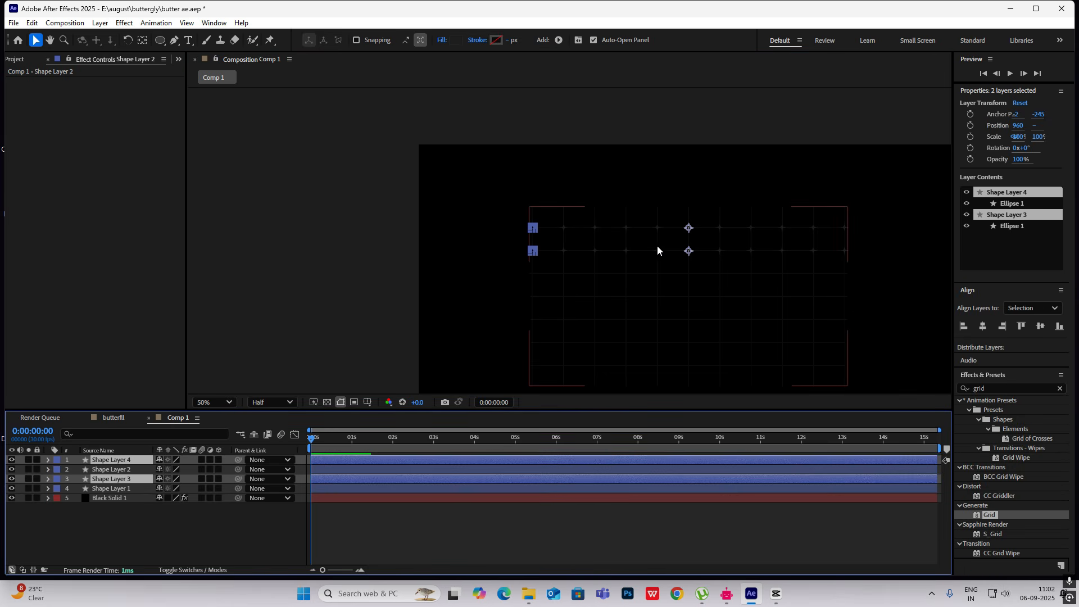
drag(690, 255, 690, 302)
Duplicate all four star-row layers and move the copies down four rows to cover the rest of the grid
shift+click(120, 469)
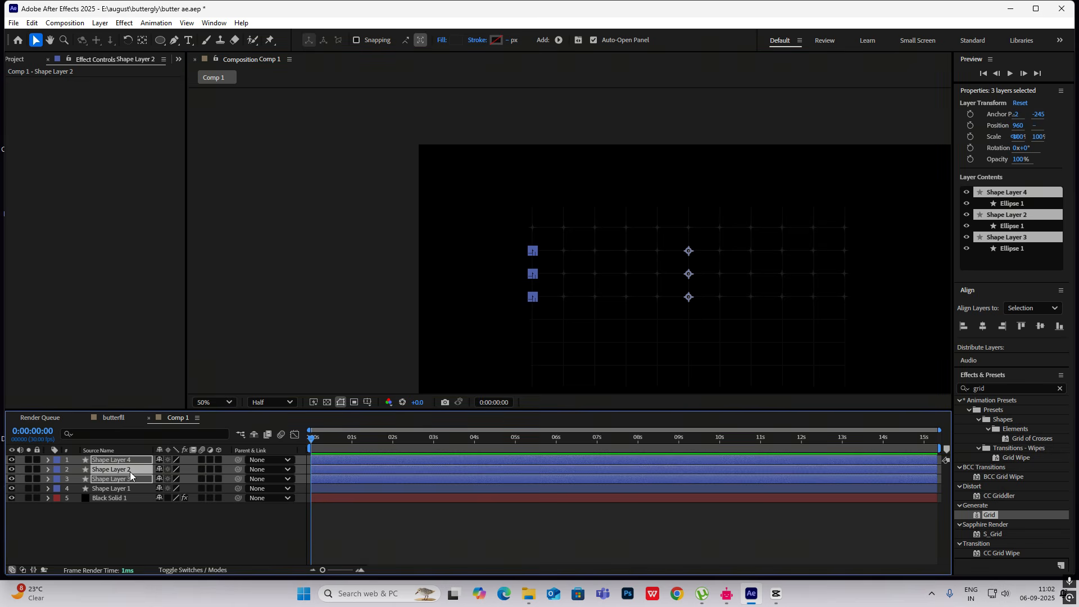
shift+click(124, 489)
key(ctrl+d)
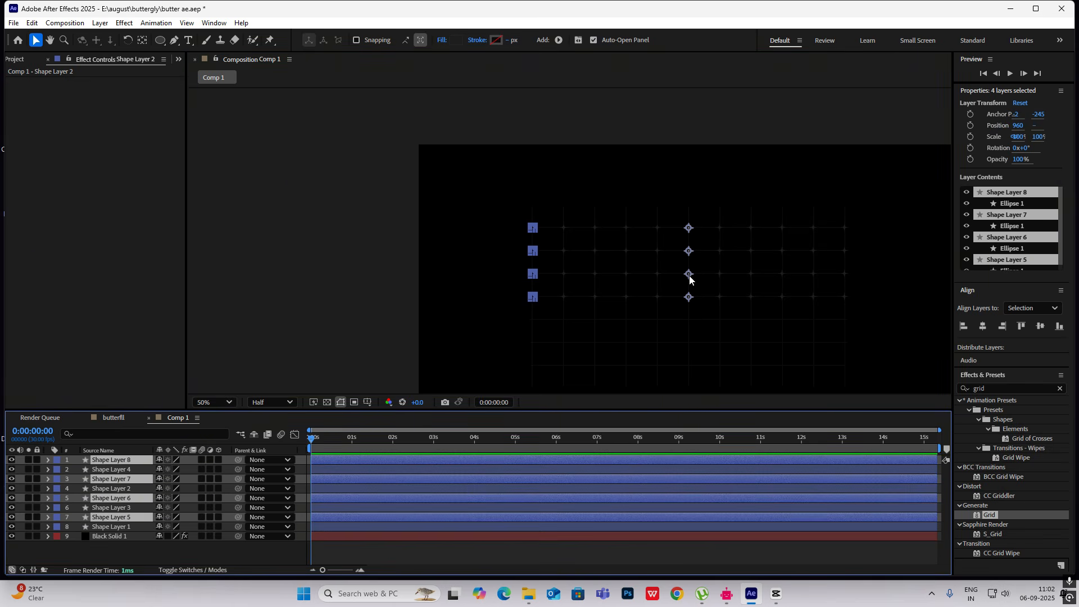
drag(686, 277, 687, 369)
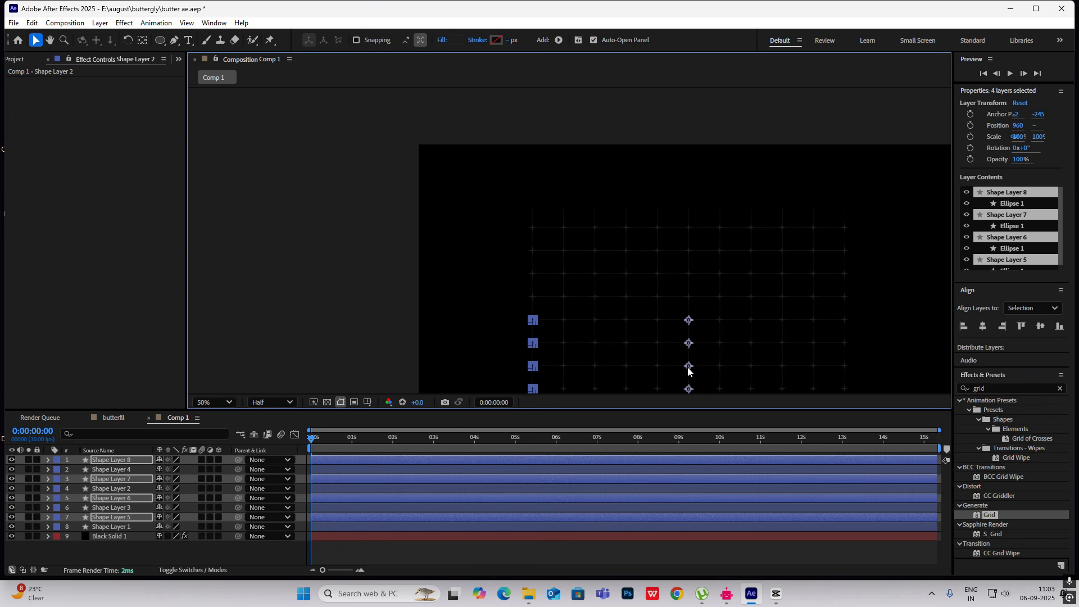
key(comma)
click(800, 271)
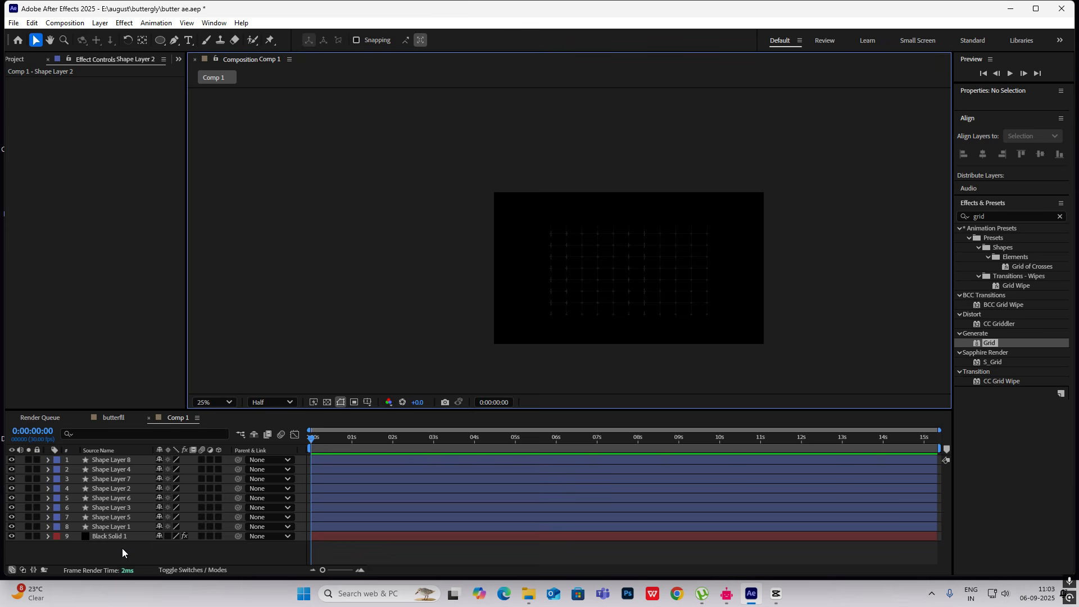
Pre-compose all eight shape layers and Black Solid 1 into a new composition named "grid"
drag(122, 548, 136, 459)
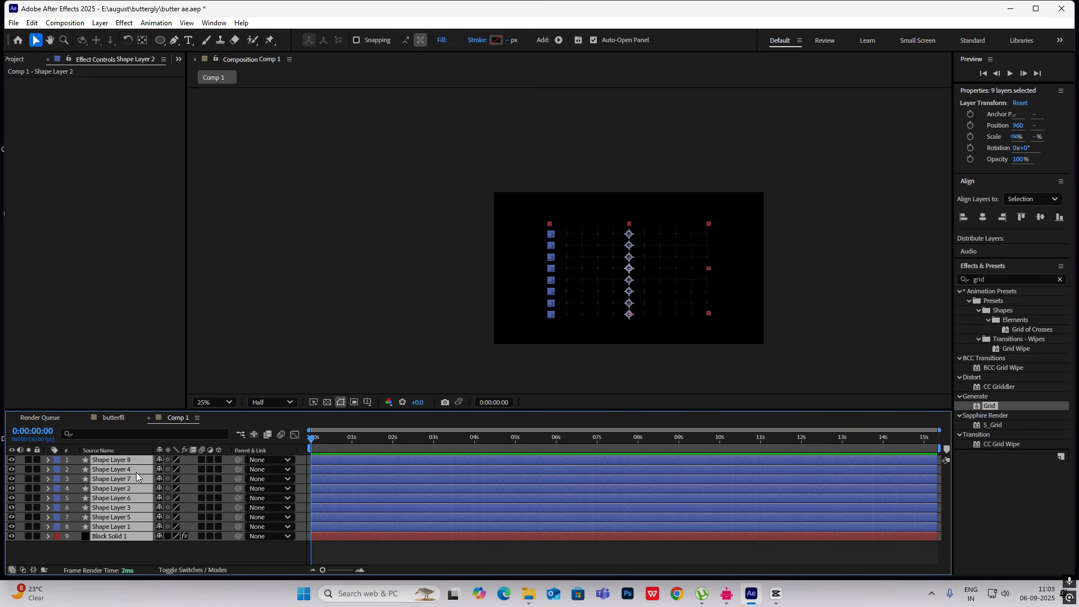
key(ctrl+shift+c)
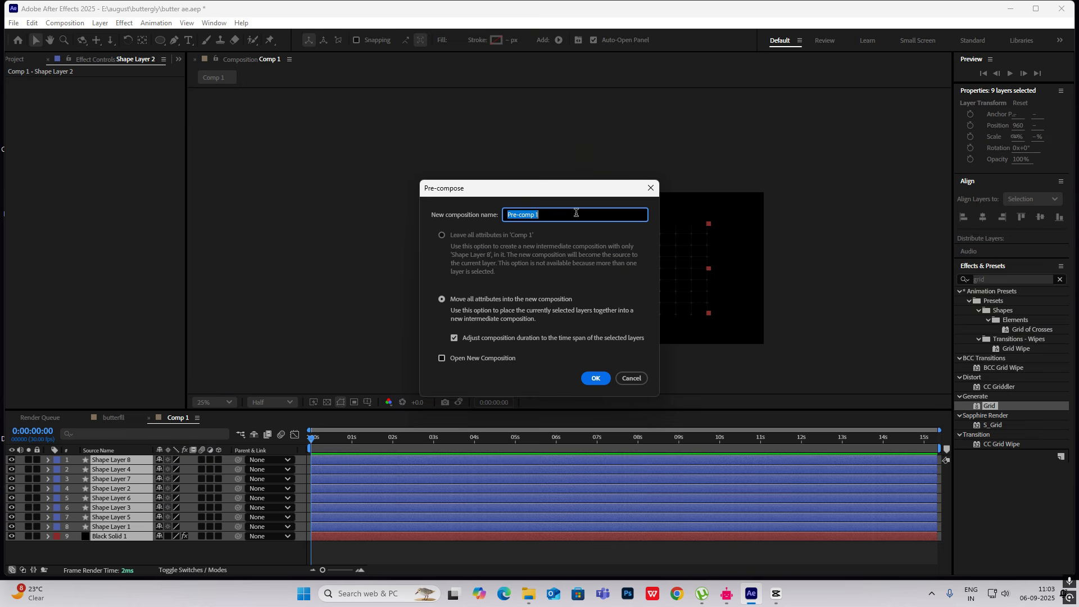
text(grid)
click(597, 378)
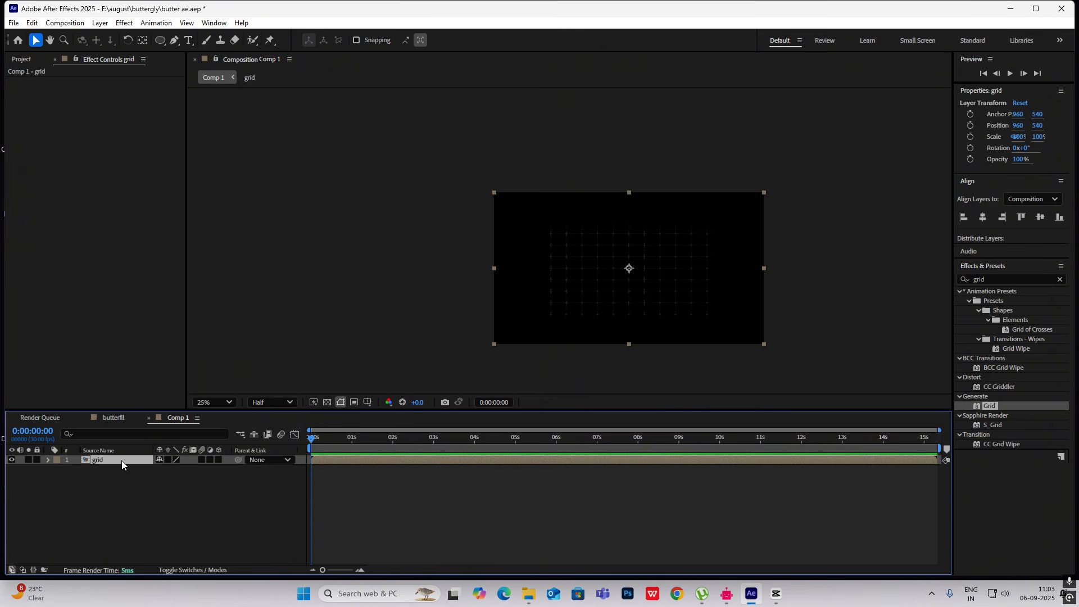
Paste the grid pre-composition into the butterfll composition and make it a 3D layer
click(118, 418)
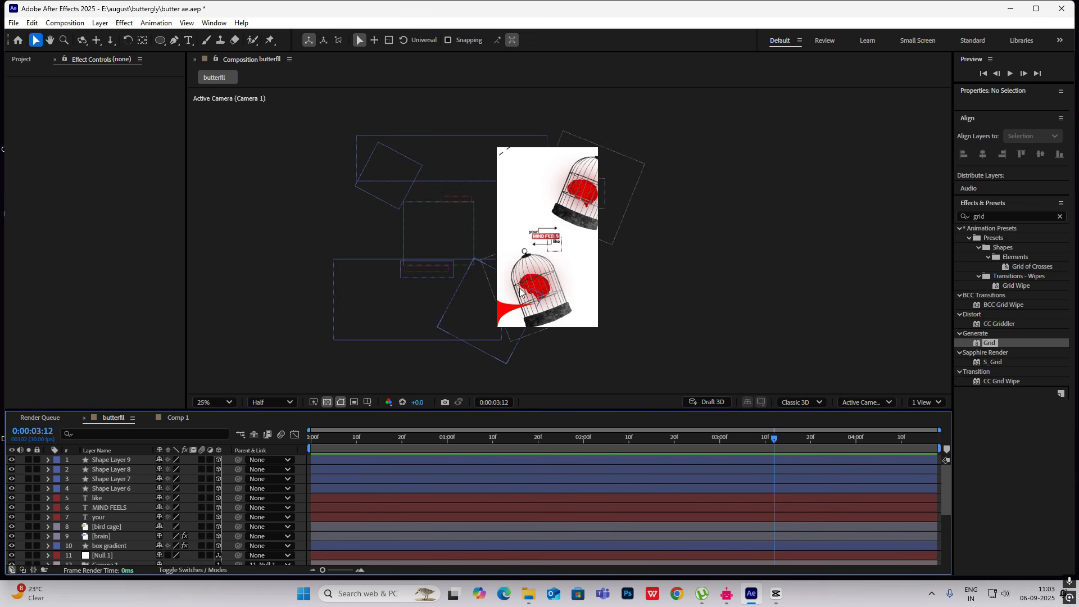
key(ctrl+v)
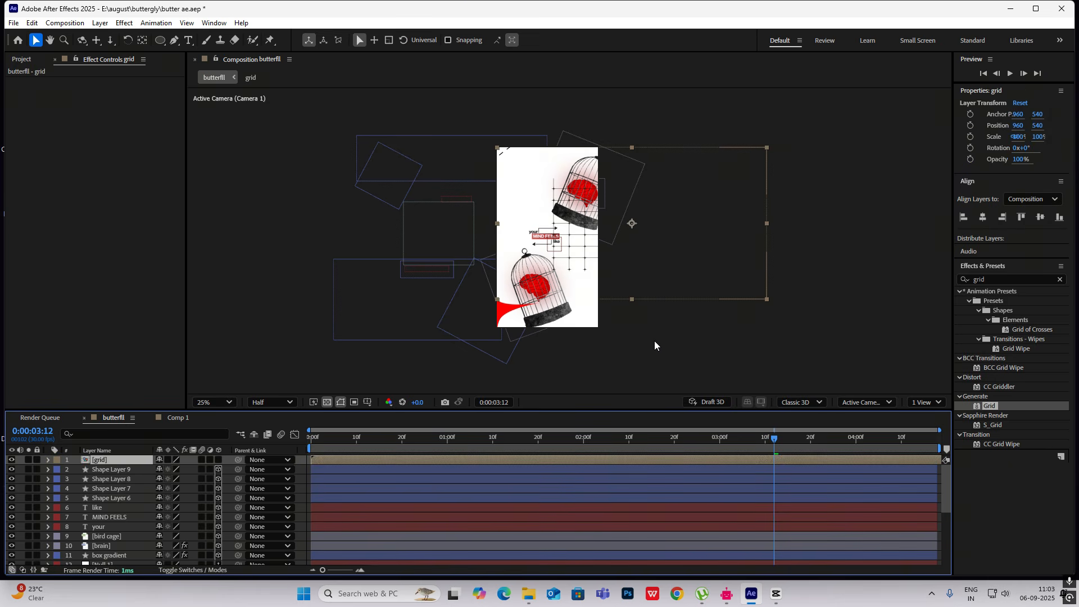
click(218, 459)
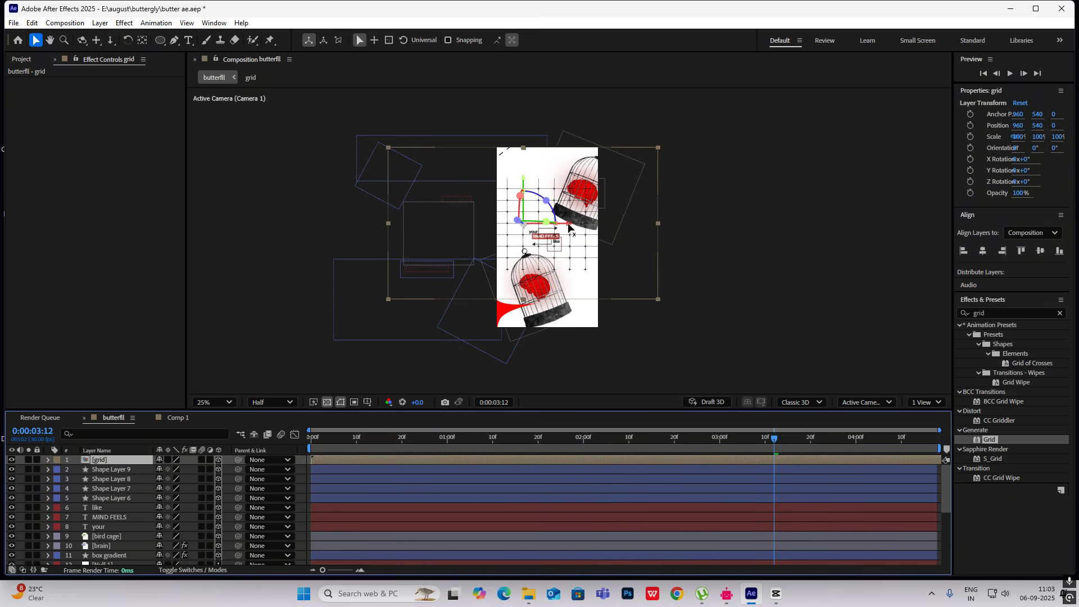
Set the grid layer's scale to 25%
key(s)
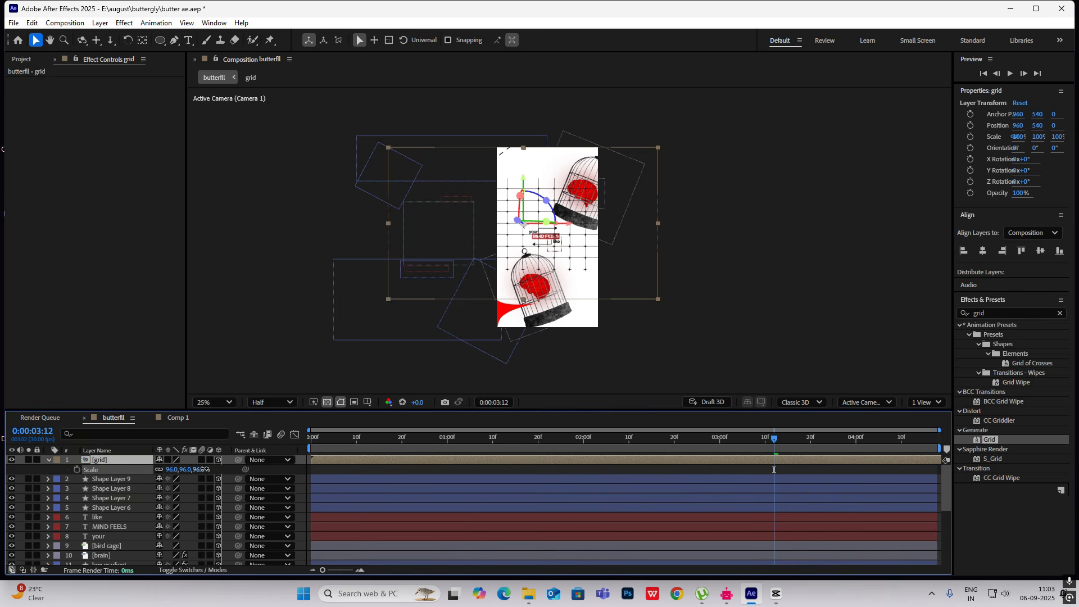
drag(209, 469, 175, 477)
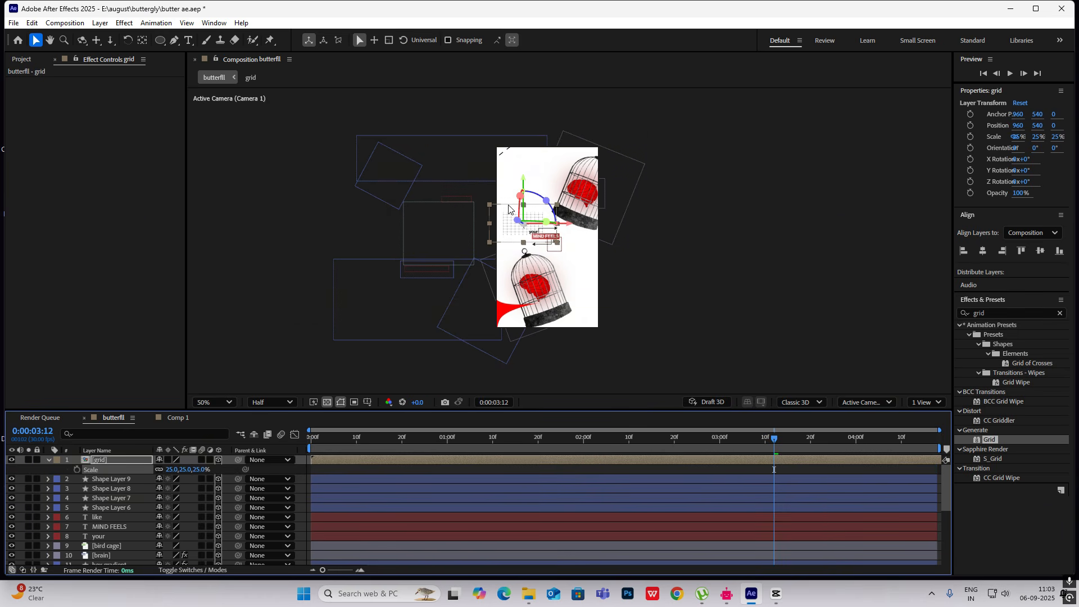
Move the grid layer up into the blank area beside the upper bird cage, at about position 969, 329
scroll(509, 206, up, 3)
drag(384, 171, 394, 106)
scroll(395, 123, down, 2)
drag(481, 173, 480, 146)
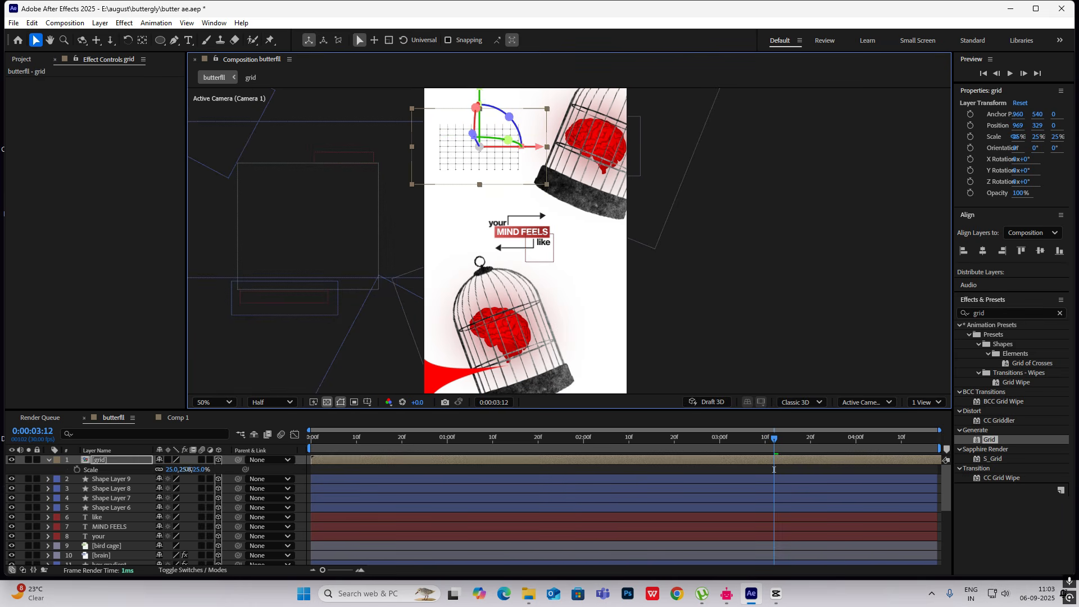
Enlarge the grid layer to a scale of 32%
drag(188, 469, 192, 470)
click(741, 248)
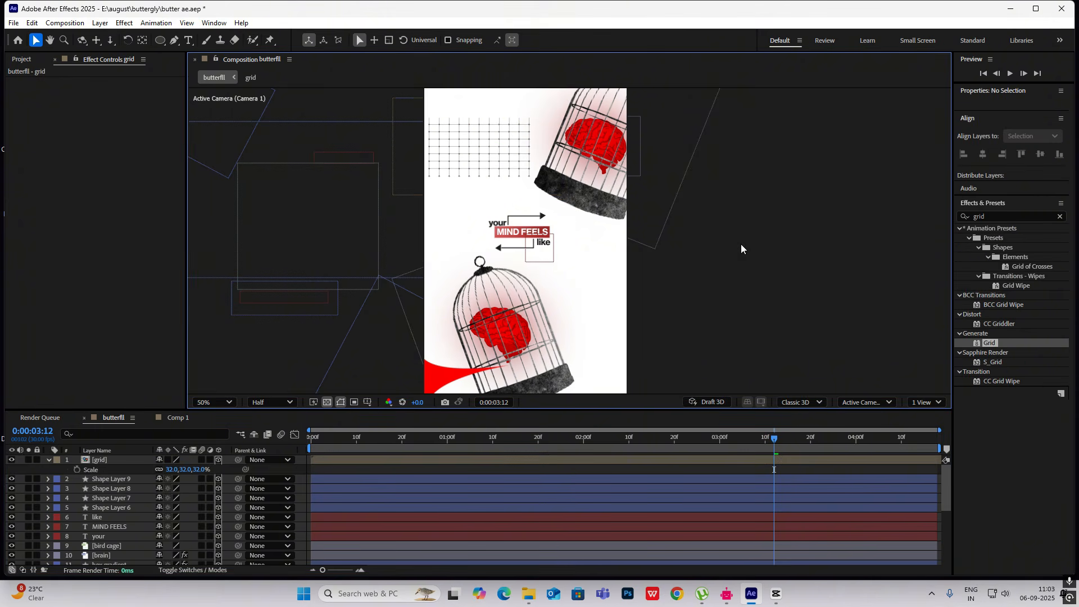
scroll(506, 156, up, 2)
scroll(503, 156, down, 4)
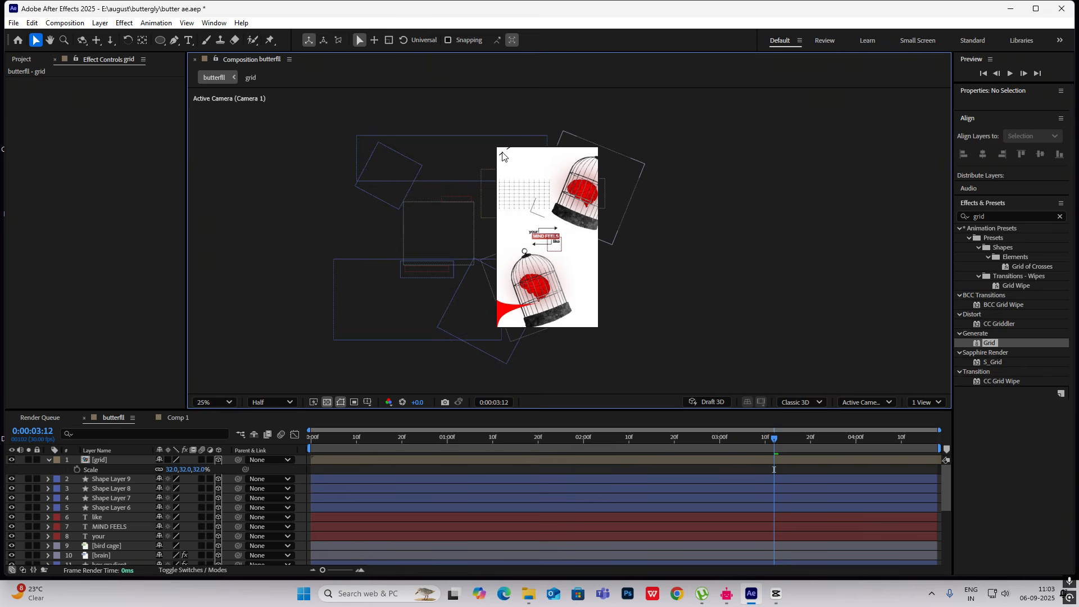
scroll(504, 161, up, 2)
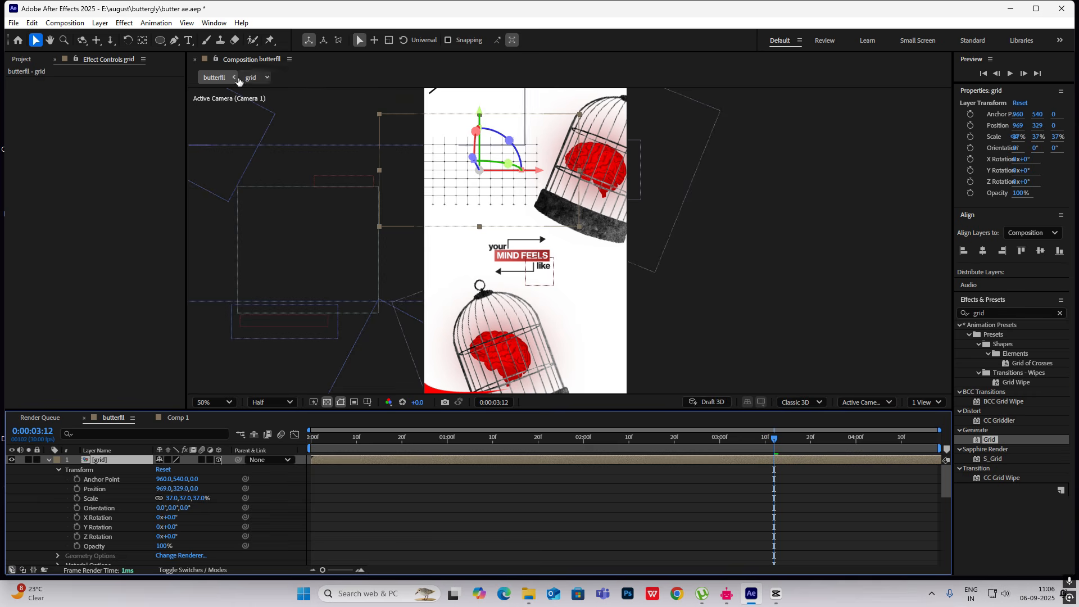
Draw a rectangular mask over the grid layer and move the mask's left edge inward, inside the page
click(160, 40)
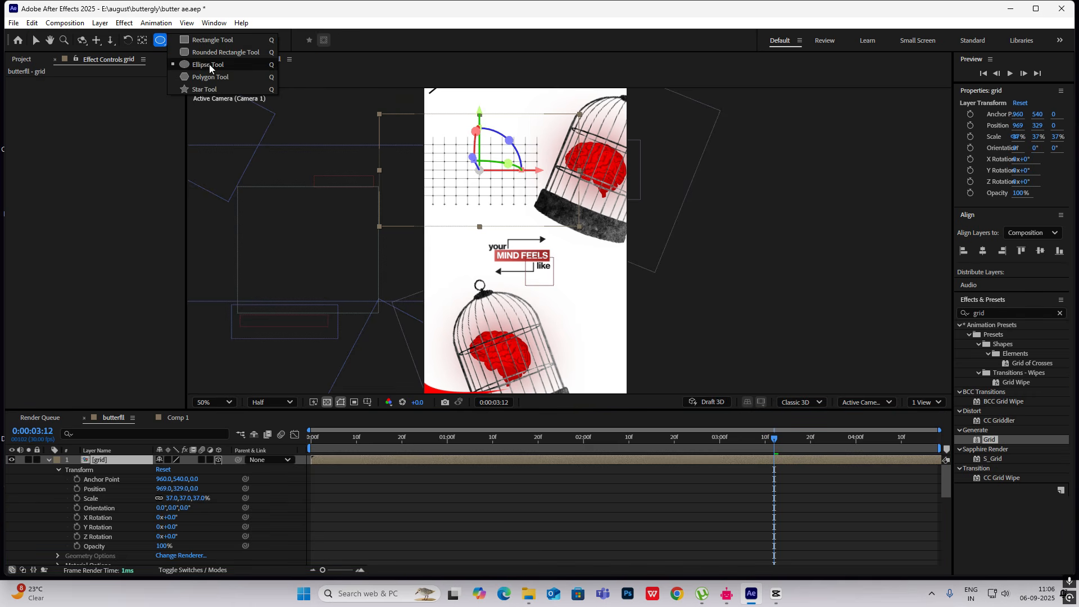
click(211, 40)
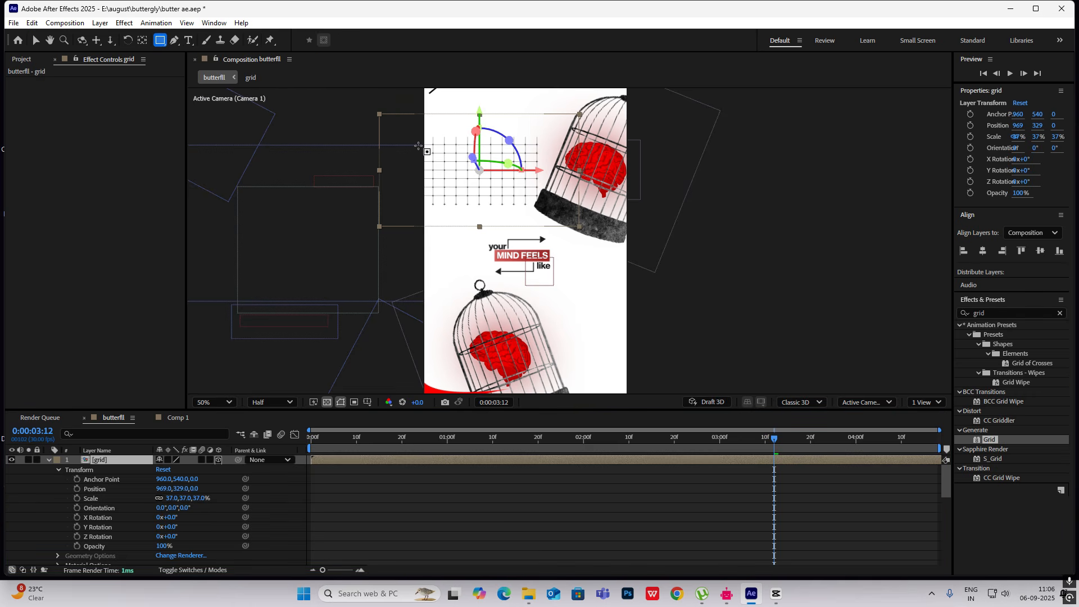
drag(419, 146, 530, 205)
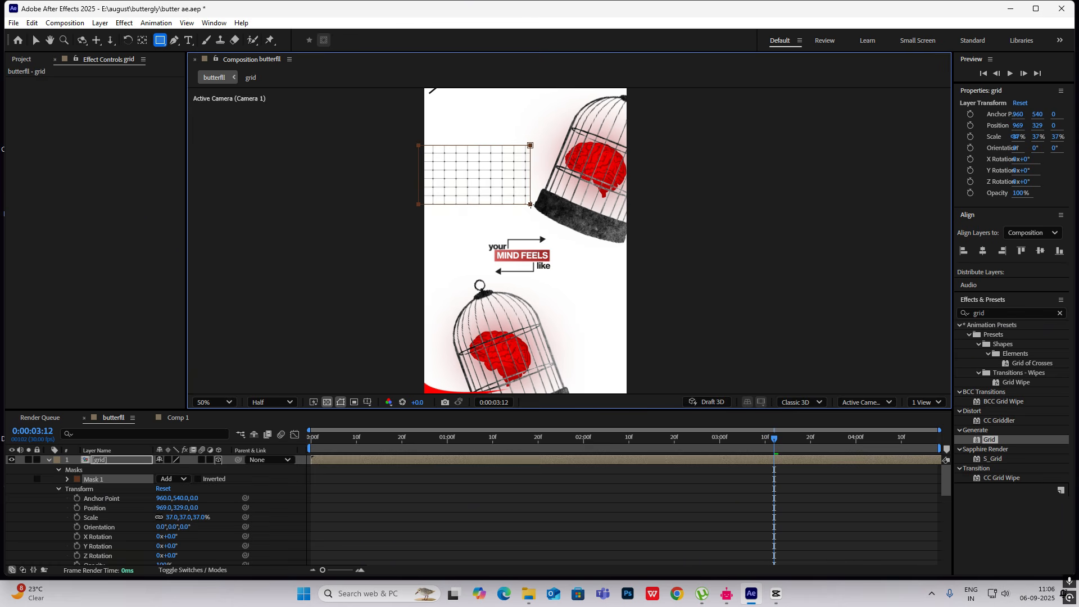
click(35, 40)
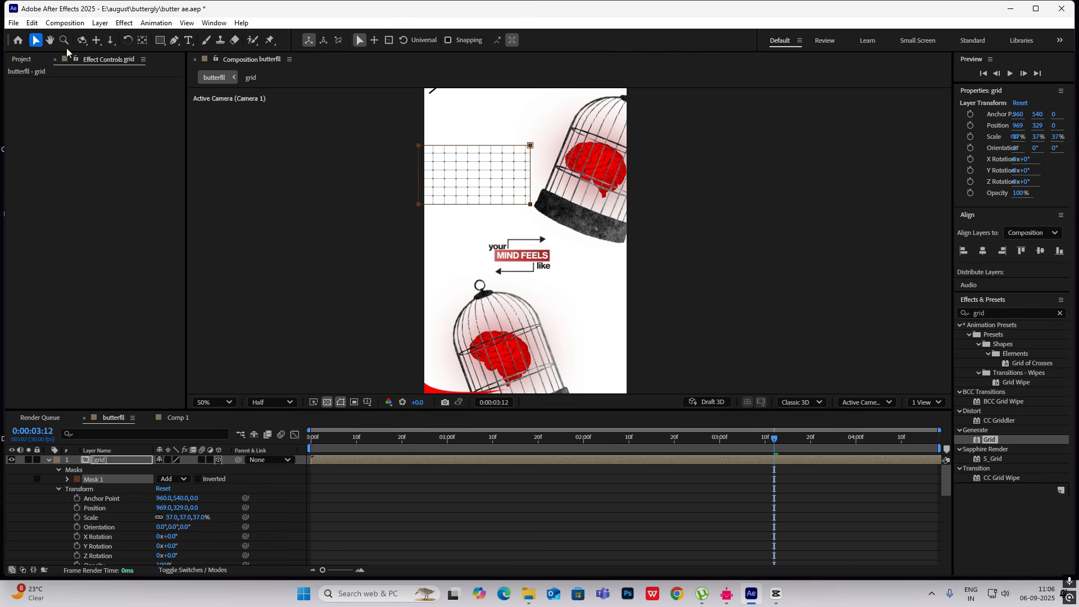
drag(410, 135, 453, 217)
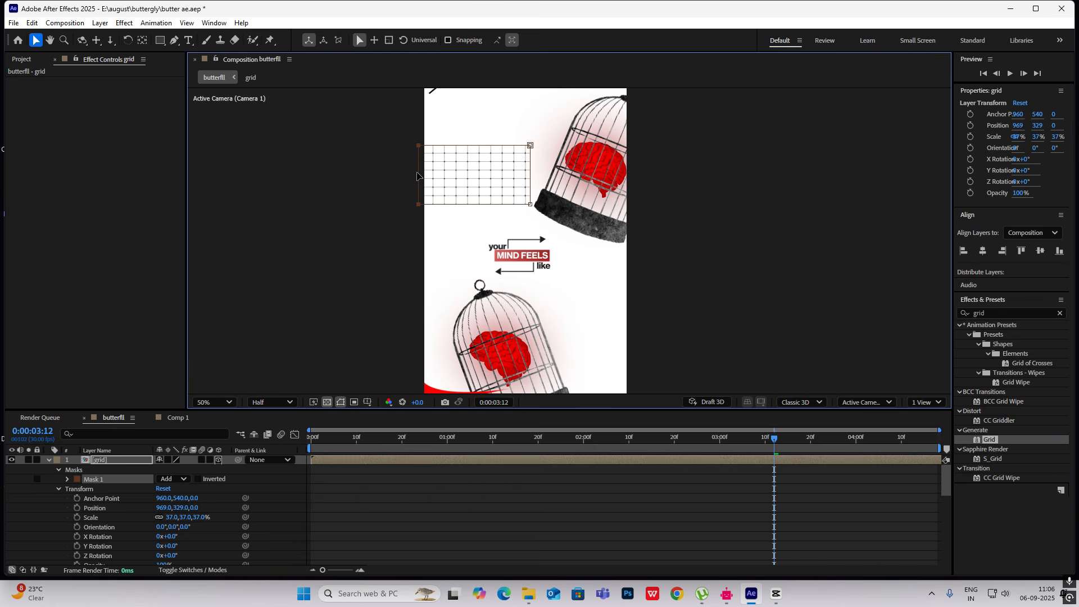
drag(419, 173, 434, 176)
Soften the grid's edges by setting the Mask 1 feather to 311 pixels
click(66, 480)
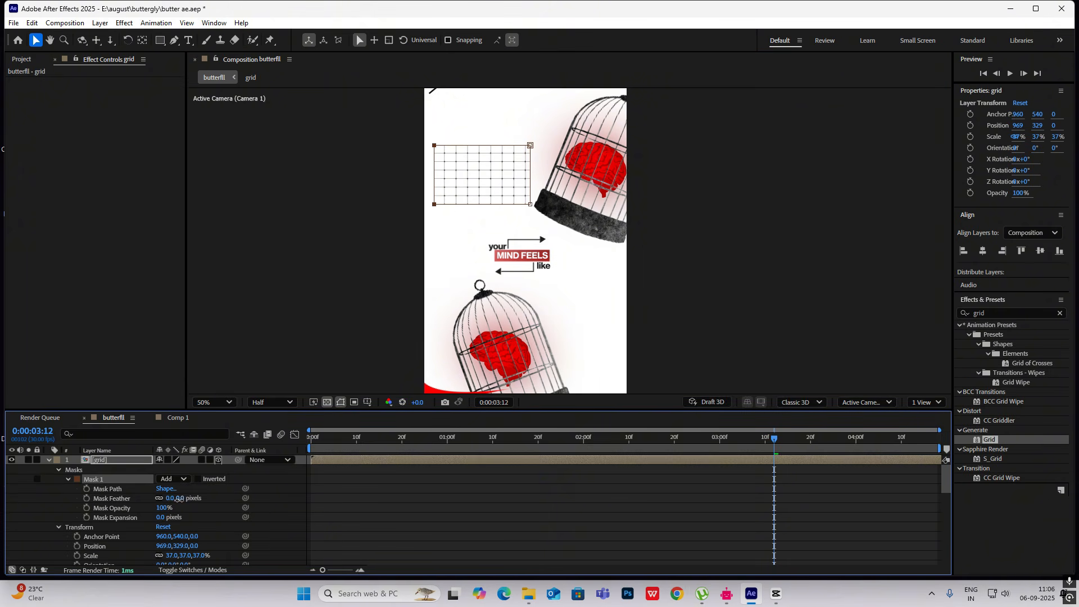
drag(179, 499, 297, 500)
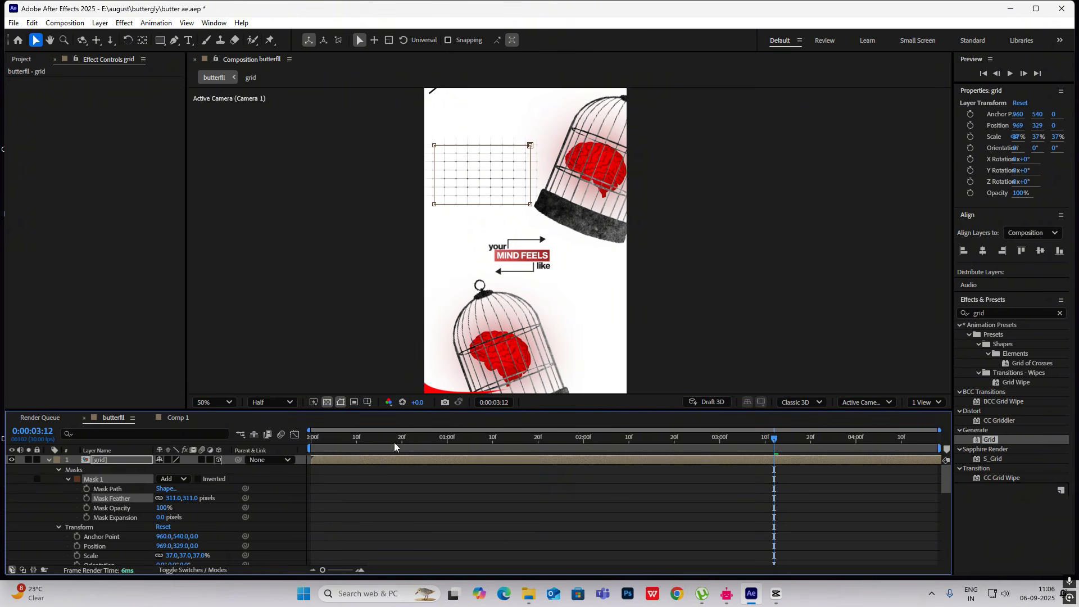
click(726, 266)
scroll(481, 209, down, 2)
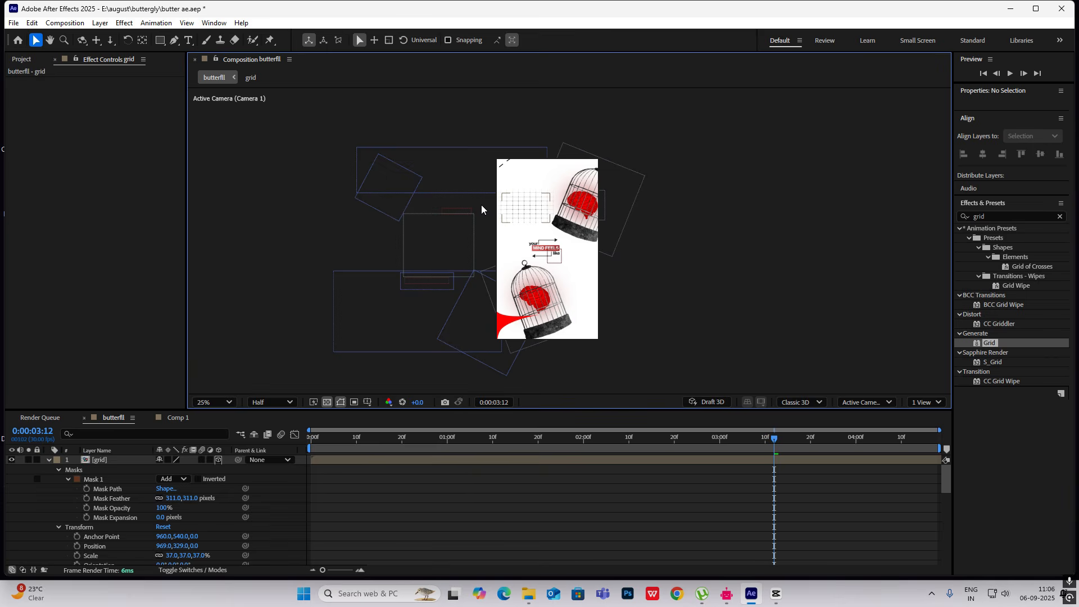
scroll(545, 228, up, 2)
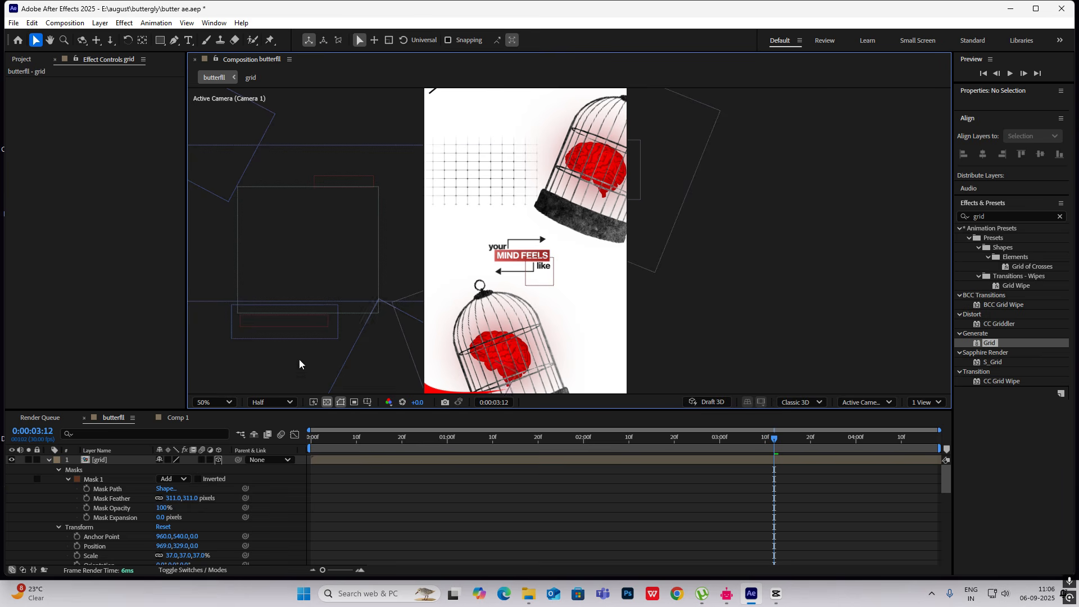
Duplicate the grid layer and move the copy beside the lower bird cage, at about position 1343, 899
click(50, 459)
click(103, 460)
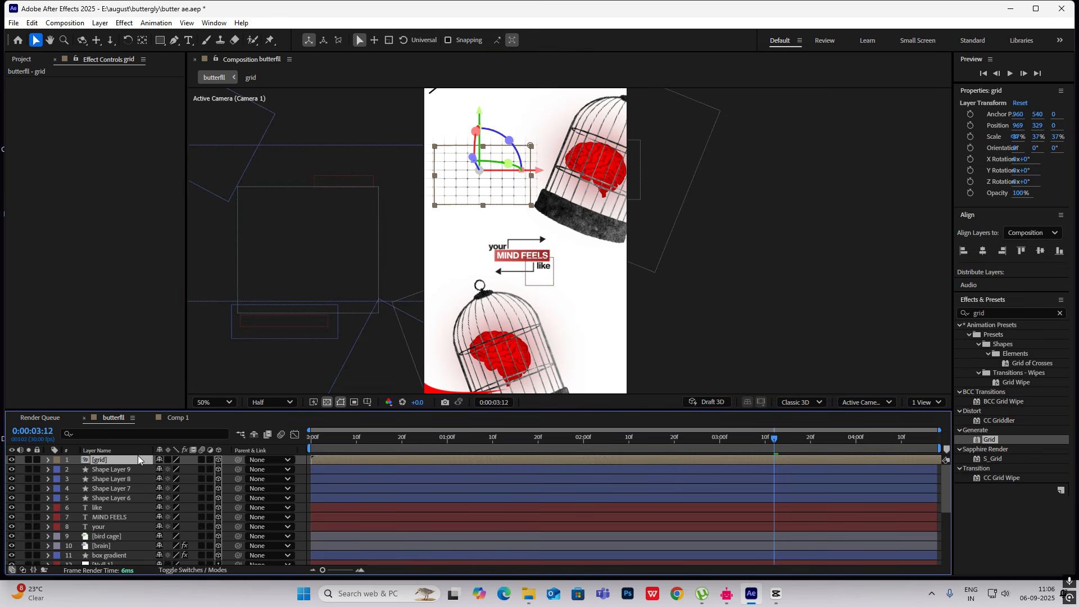
drag(479, 170, 584, 332)
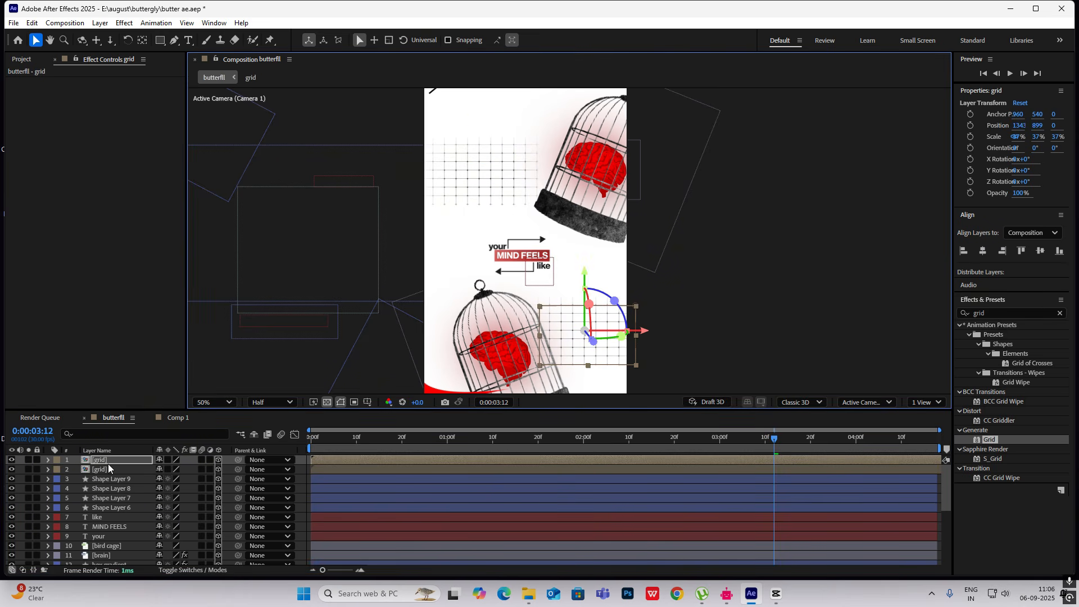
Move the grid copy down the layer stack, between the lower brain layer and the "if you are a" text layer
drag(108, 461, 110, 541)
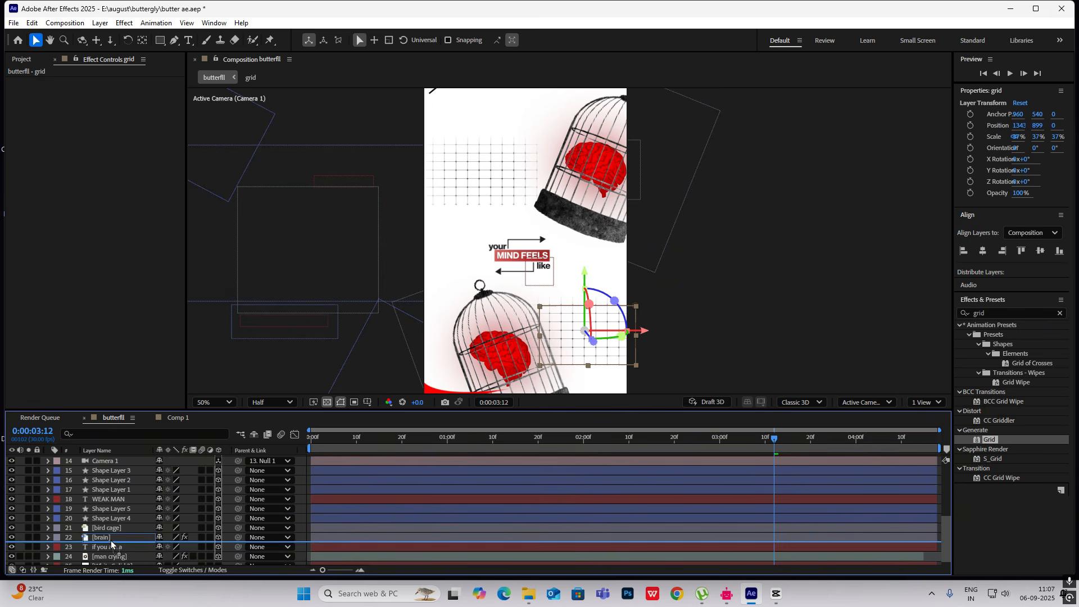
click(760, 347)
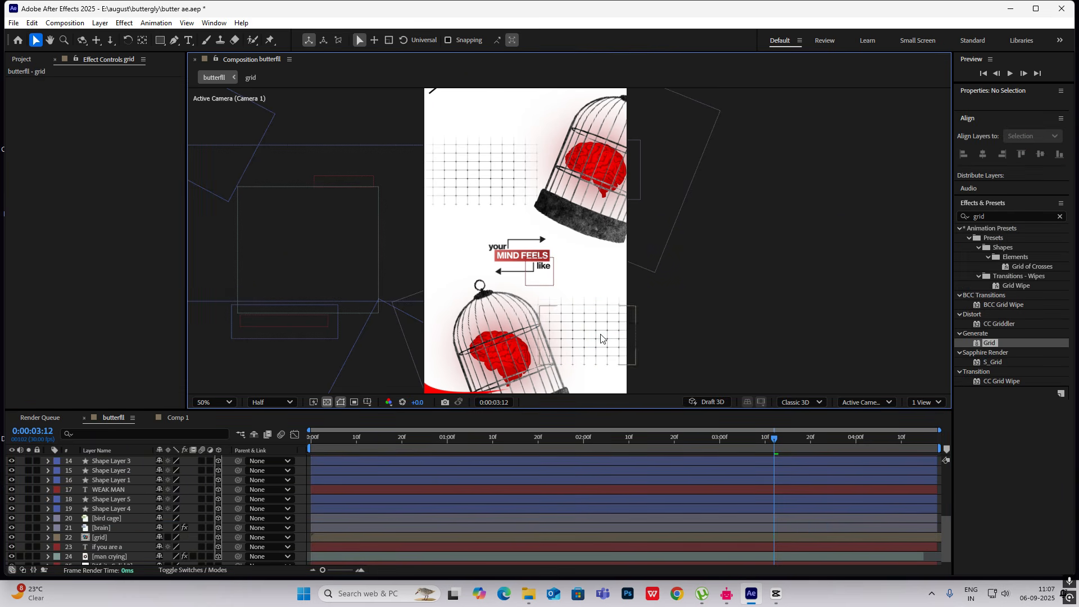
key(comma)
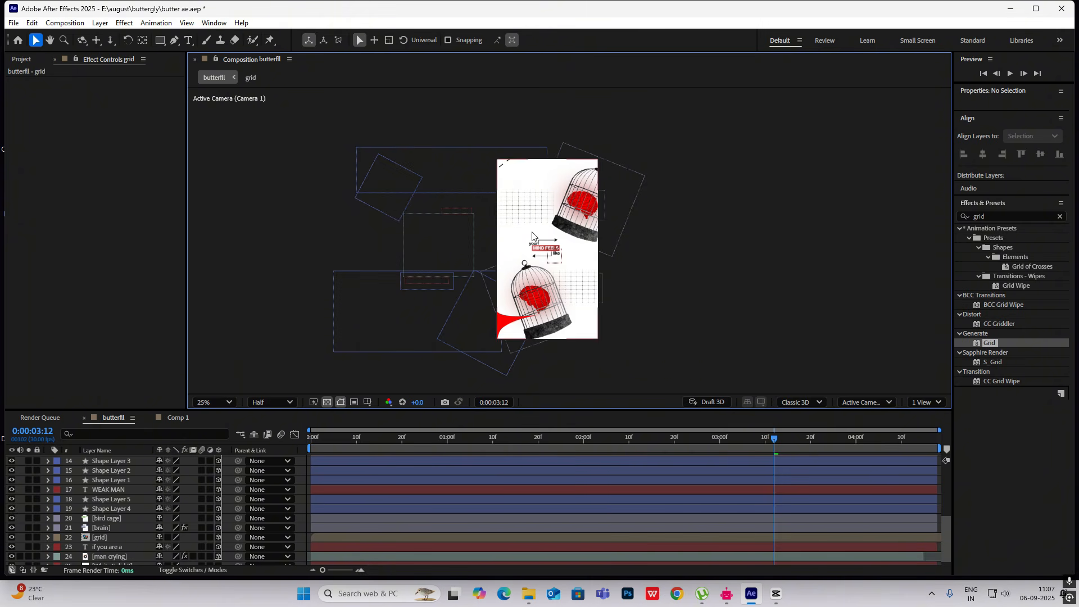
Switch to CapCut, examine the full page of the reference video's Mind Feels scene up to 00:00:03:17, and return to After Effects
click(782, 598)
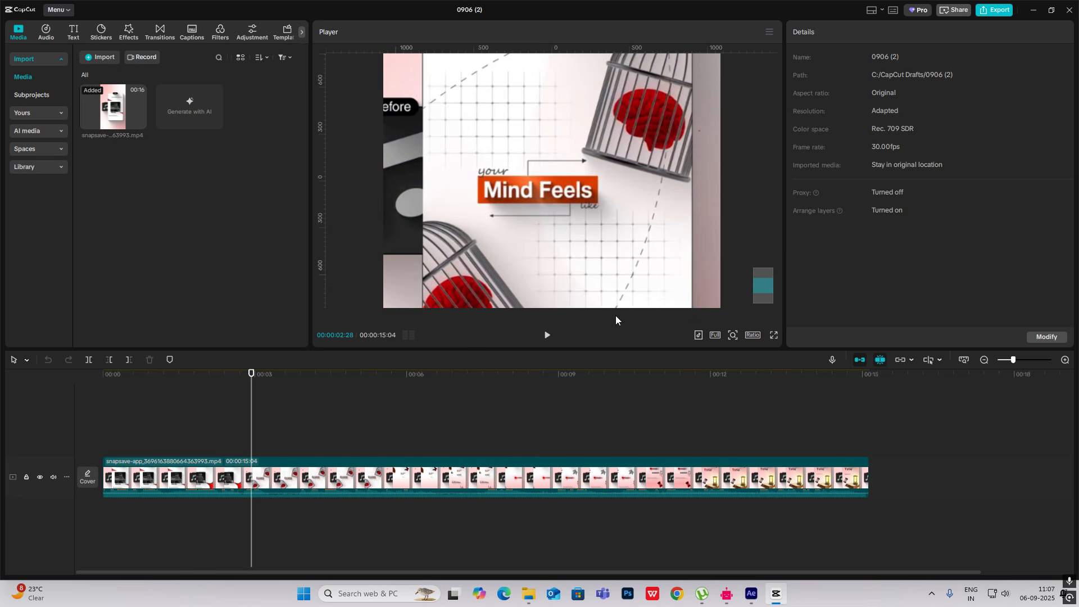
click(733, 335)
drag(724, 354, 715, 354)
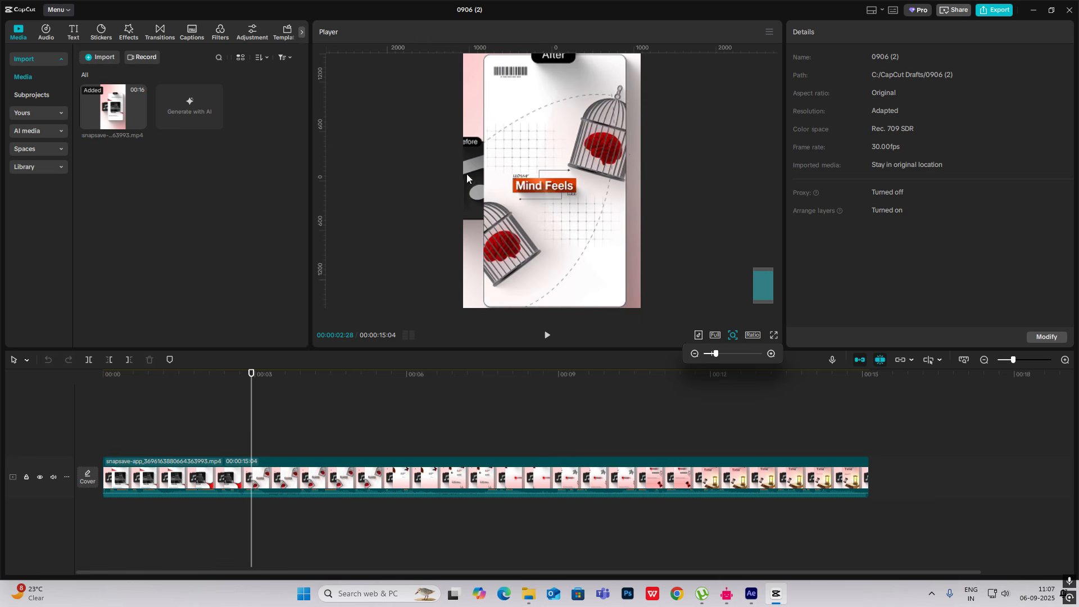
drag(248, 410, 283, 438)
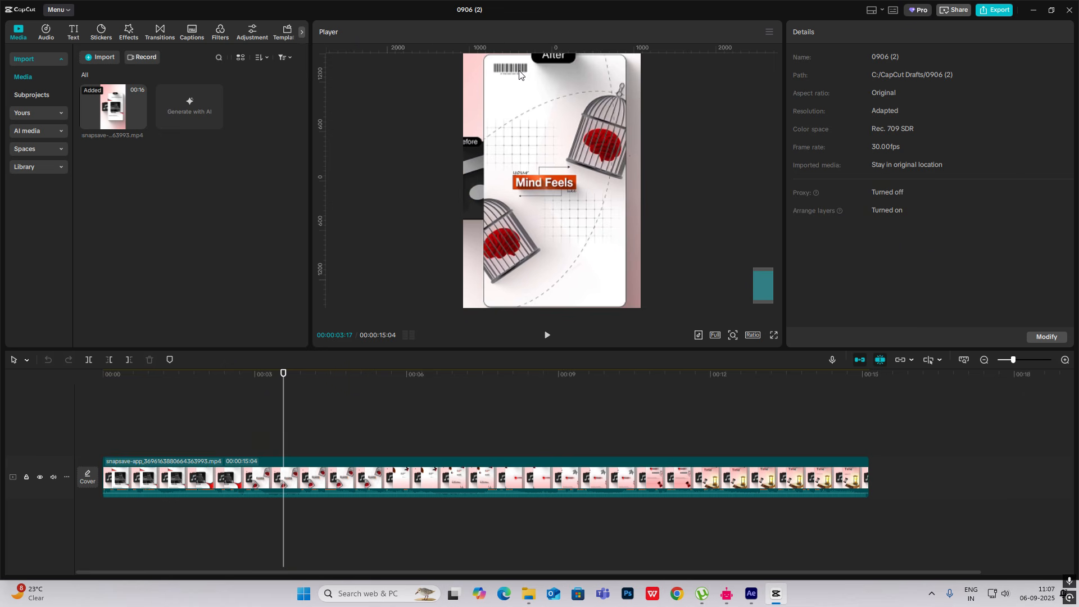
click(783, 595)
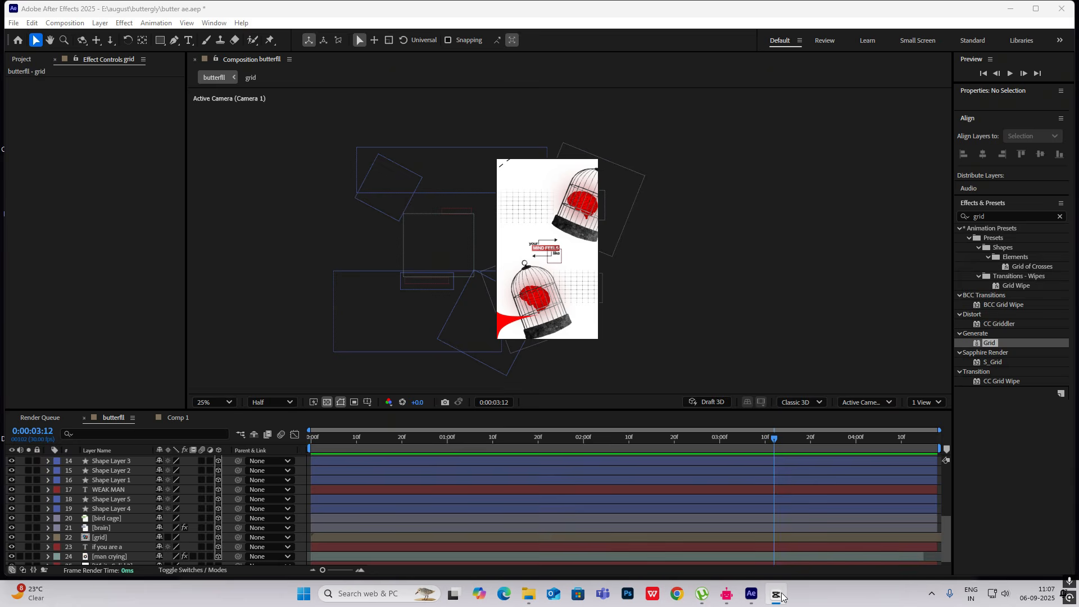
Set up the Pen tool with a solid-color stroke and no fill
key(comma)
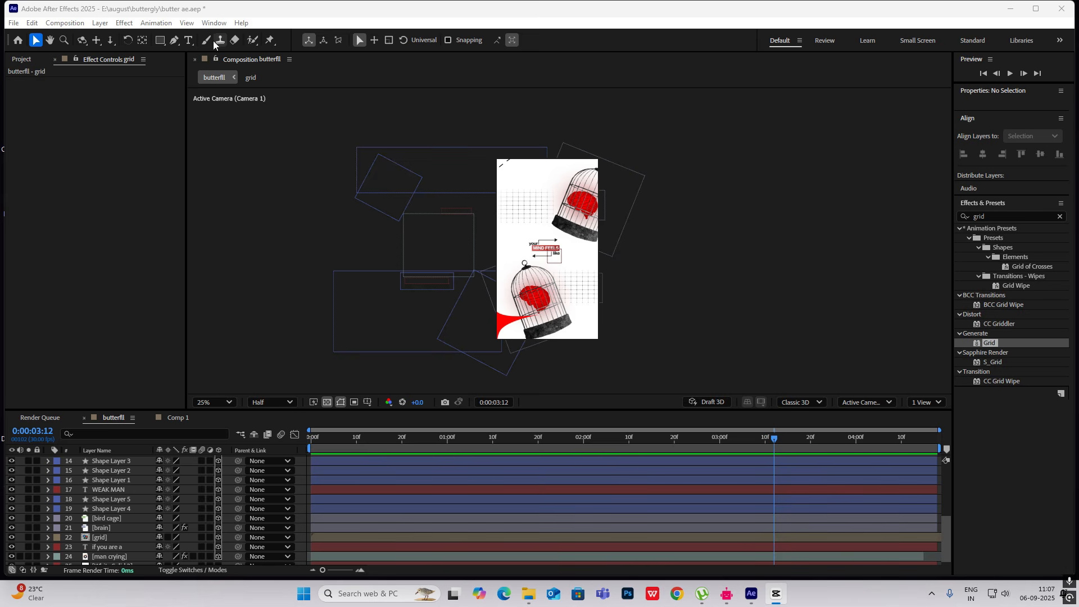
click(175, 40)
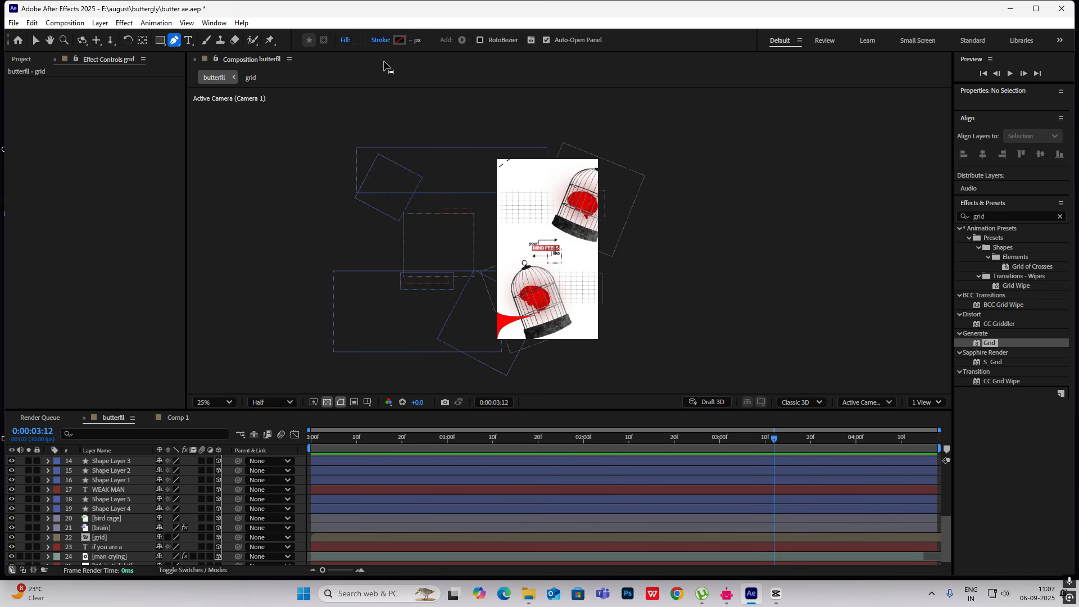
click(375, 41)
click(498, 263)
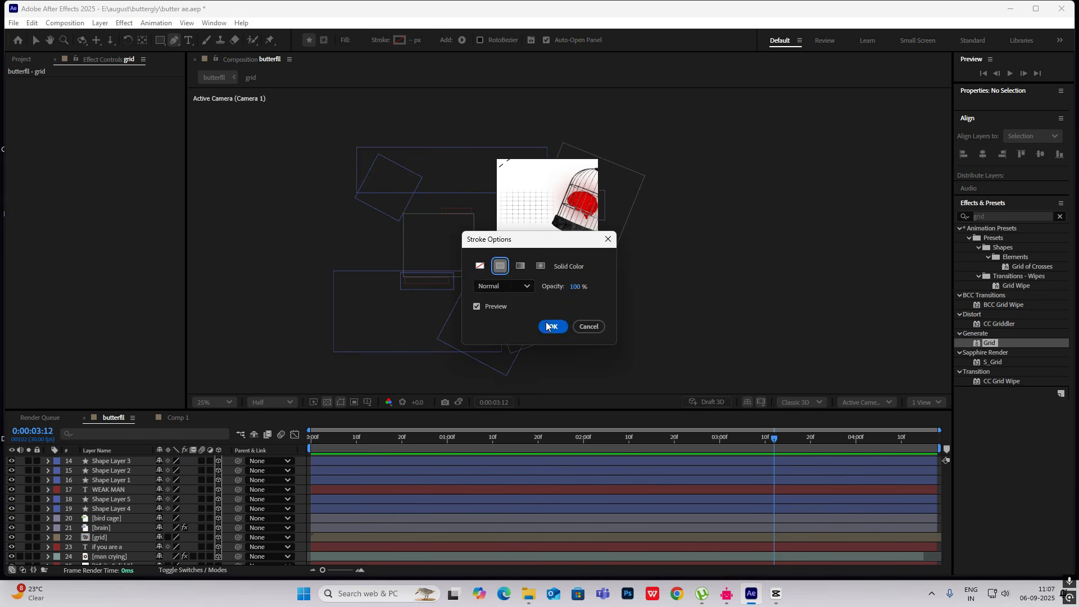
click(553, 326)
click(347, 42)
click(482, 262)
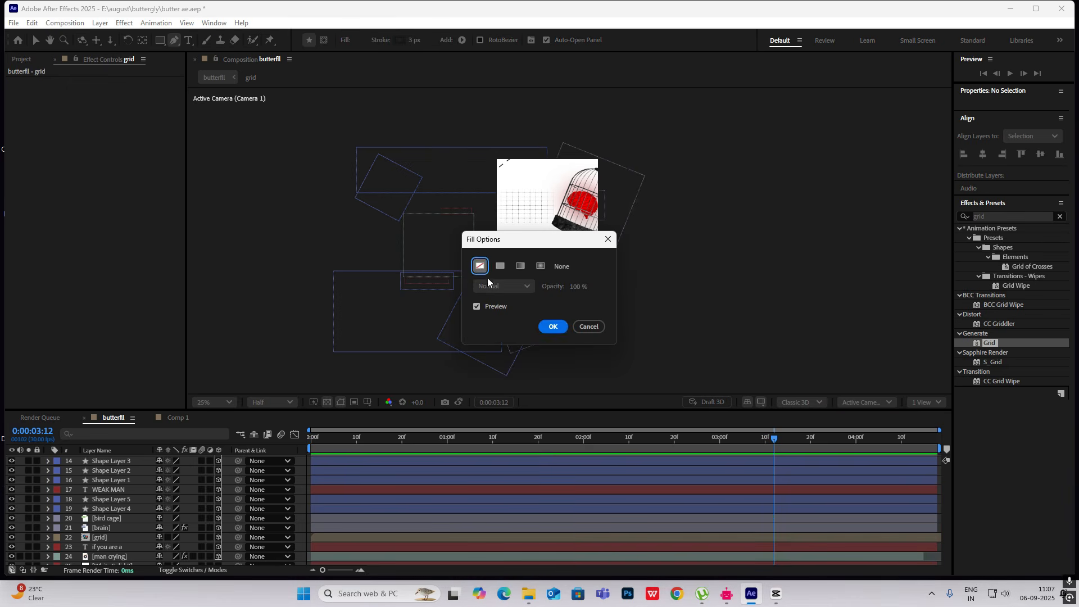
click(553, 326)
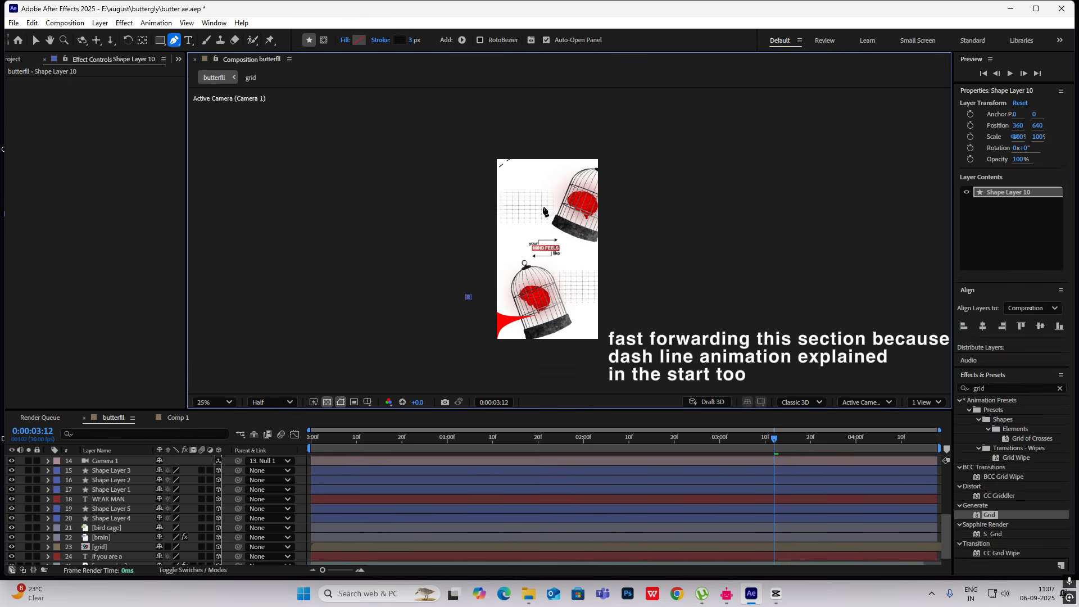
Draw a large open arc from outside the page's lower left to beyond its upper right, and make it a 3D layer
drag(630, 200, 652, 194)
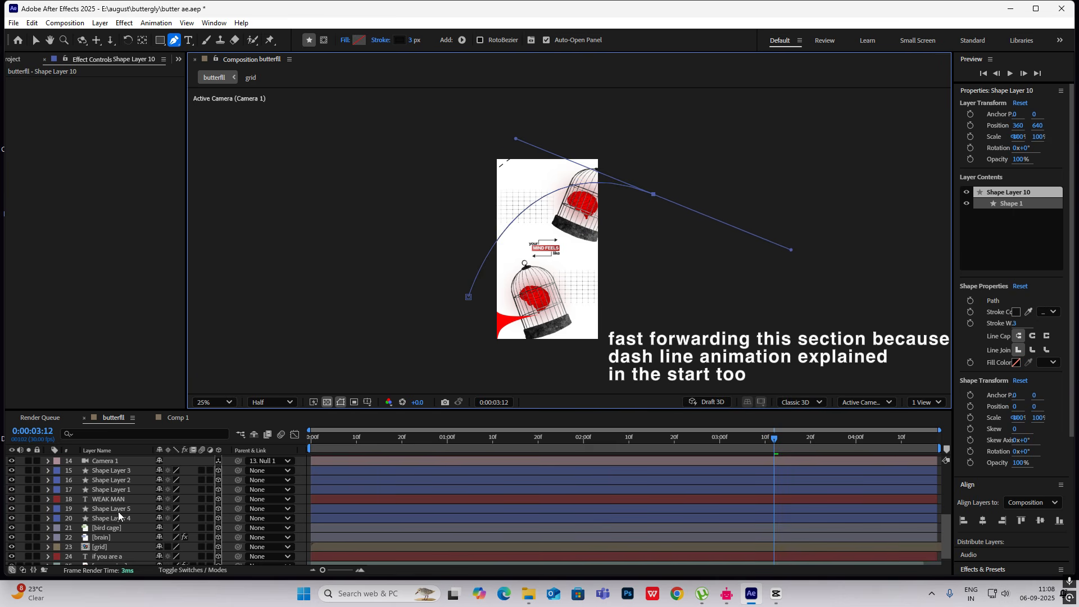
scroll(118, 511, up, 5)
click(218, 460)
click(36, 41)
drag(421, 208, 530, 211)
click(315, 320)
Move Shape Layer 10 down the layer stack, between Shape Layer 2 and Shape Layer 1
drag(111, 459, 128, 530)
click(269, 337)
scroll(123, 532, down, 3)
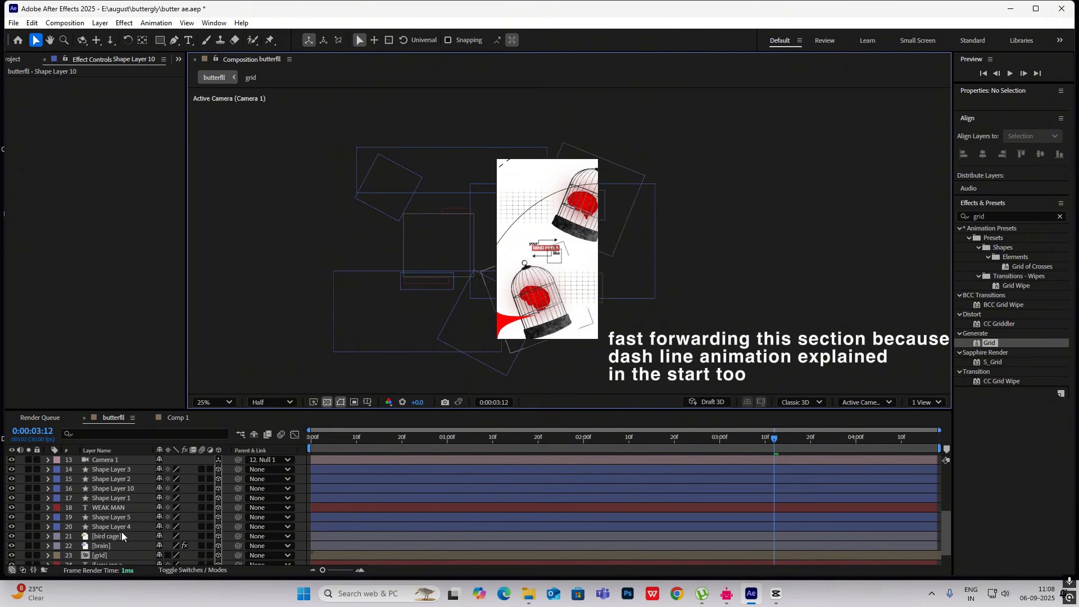
Add dashes to the stroke of Shape Layer 10 and increase the dash length
click(126, 518)
scroll(122, 534, down, 2)
click(124, 466)
click(49, 465)
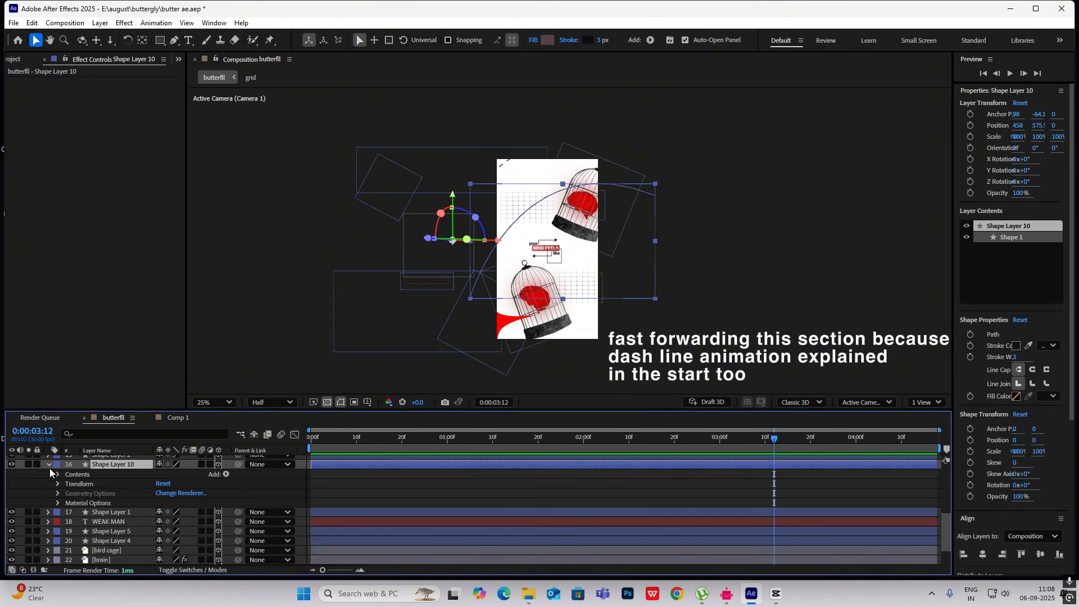
click(57, 474)
click(68, 483)
click(77, 503)
scroll(89, 497, down, 3)
click(161, 483)
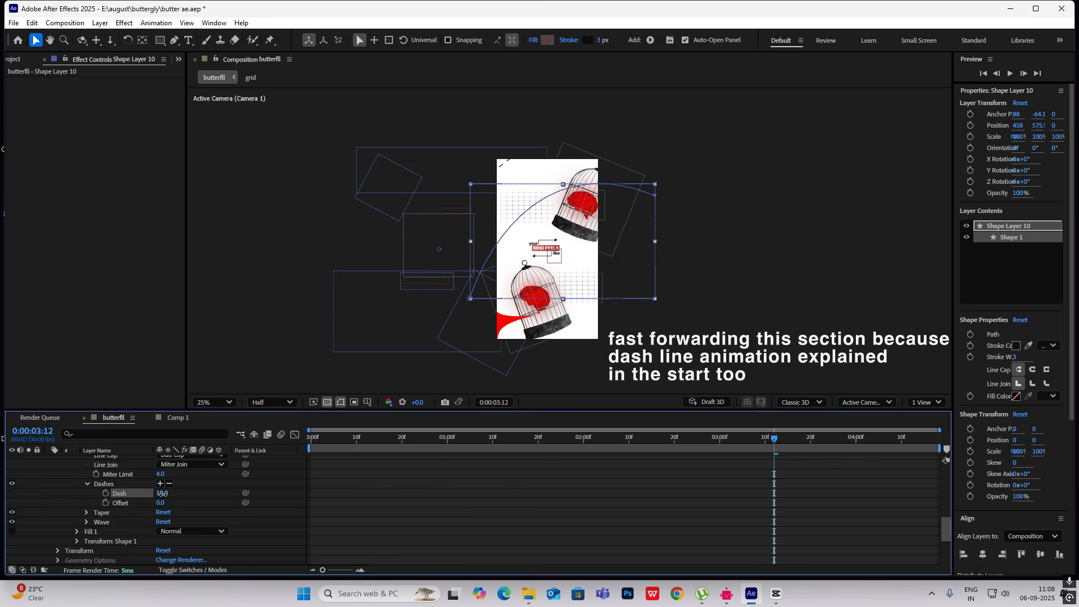
click(281, 348)
drag(162, 493, 170, 494)
click(303, 360)
Duplicate Shape Layer 10 and move the dashed copy down the page to about position 518, 911
scroll(118, 508, up, 5)
click(48, 512)
click(108, 512)
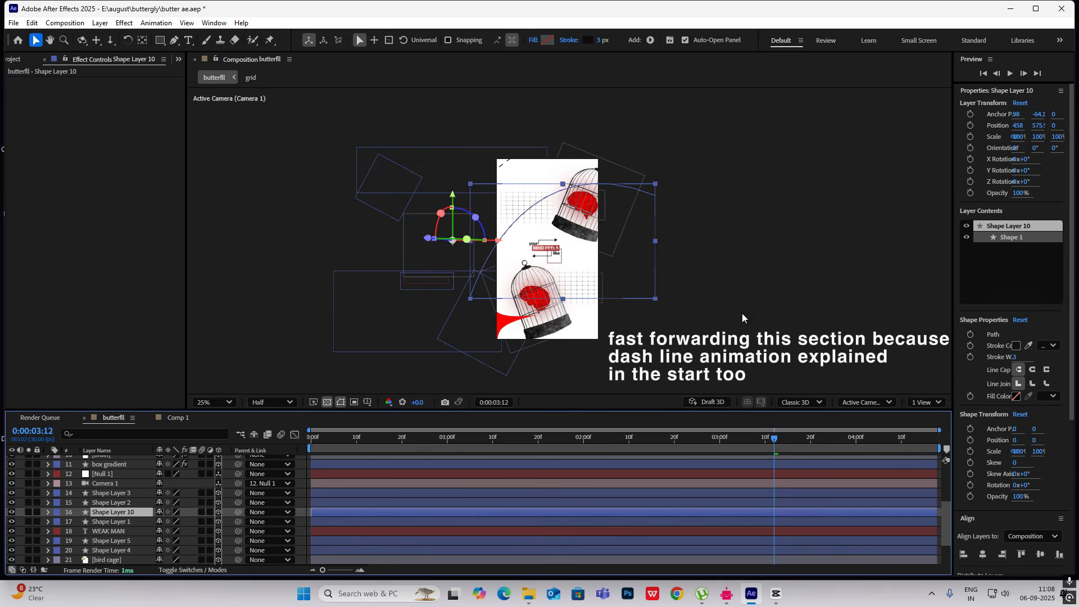
key(ctrl+d)
drag(533, 207, 542, 254)
scroll(541, 254, up, 2)
click(781, 185)
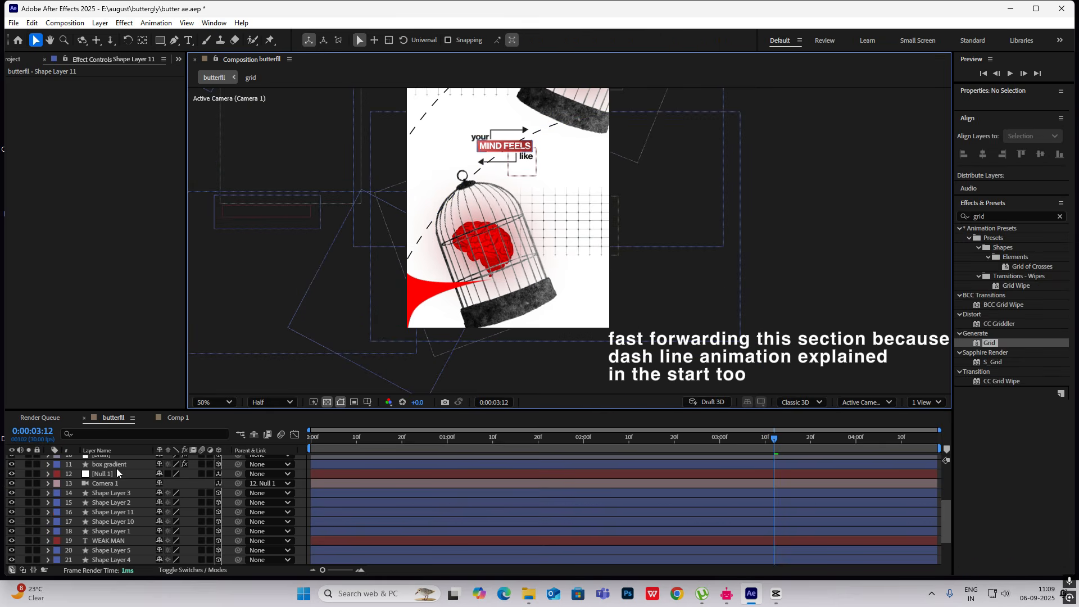
Solo Shape Layer 11, flip its arc's curvature so it bows downward, and pull its upper-right end point closer to the page
scroll(117, 468, down, 1)
click(113, 484)
click(357, 330)
click(127, 484)
click(28, 483)
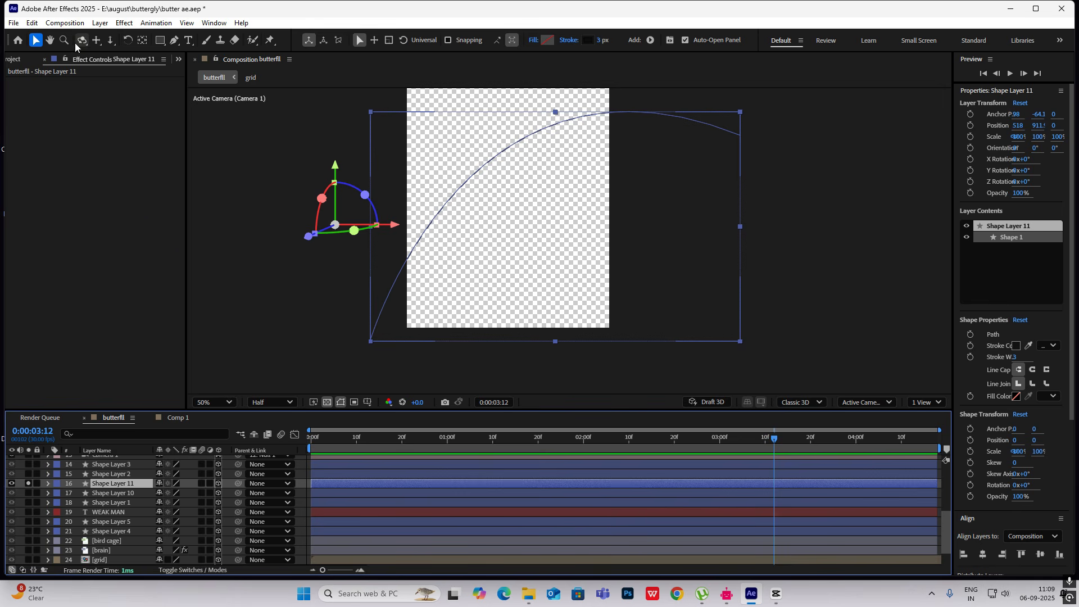
drag(339, 298, 348, 347)
click(173, 42)
key(comma)
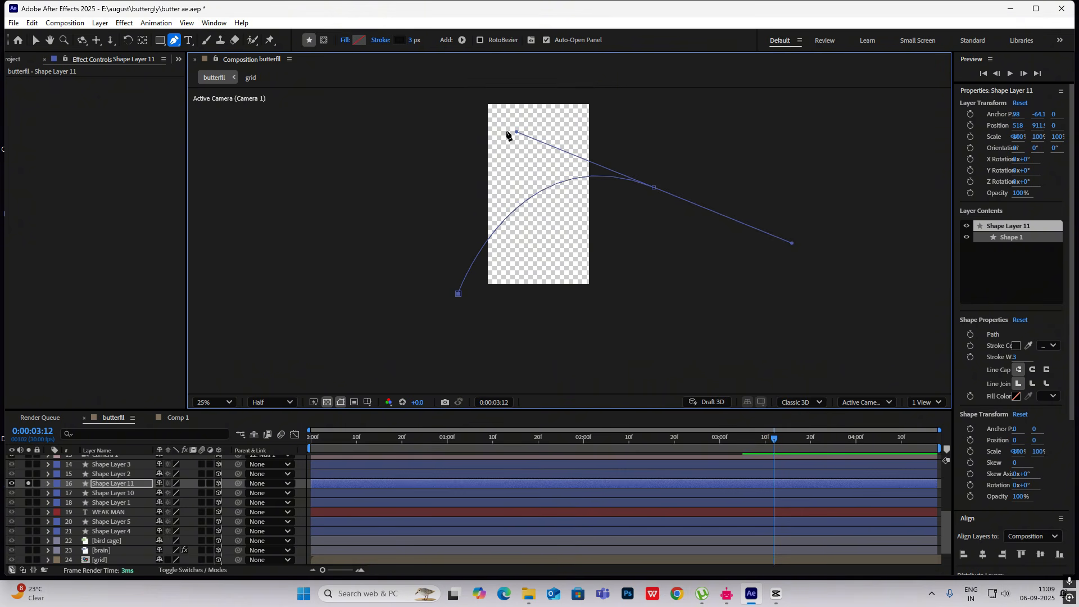
drag(508, 135, 635, 256)
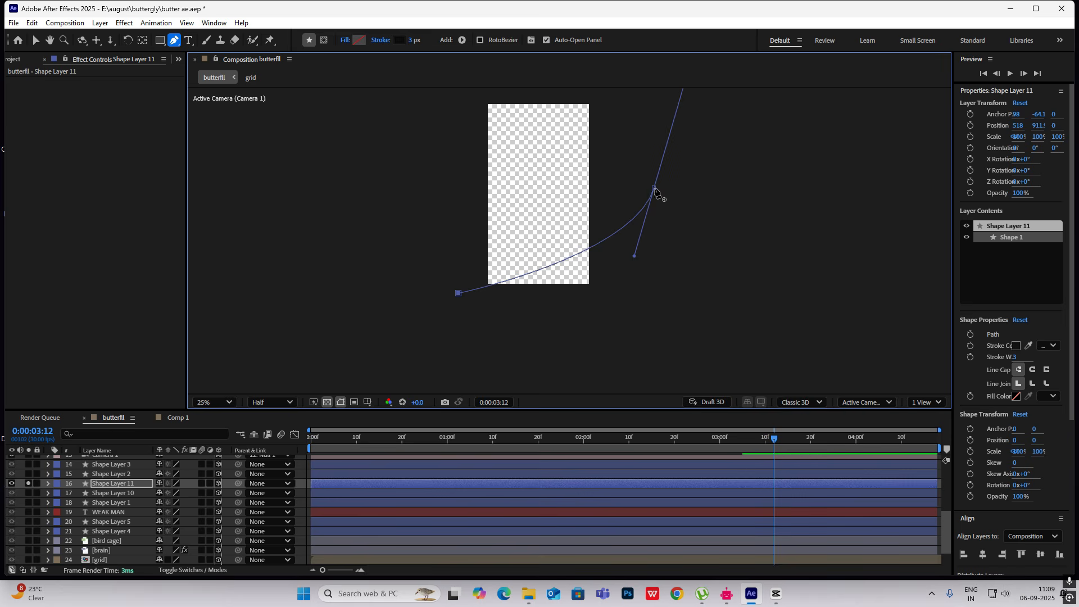
click(35, 40)
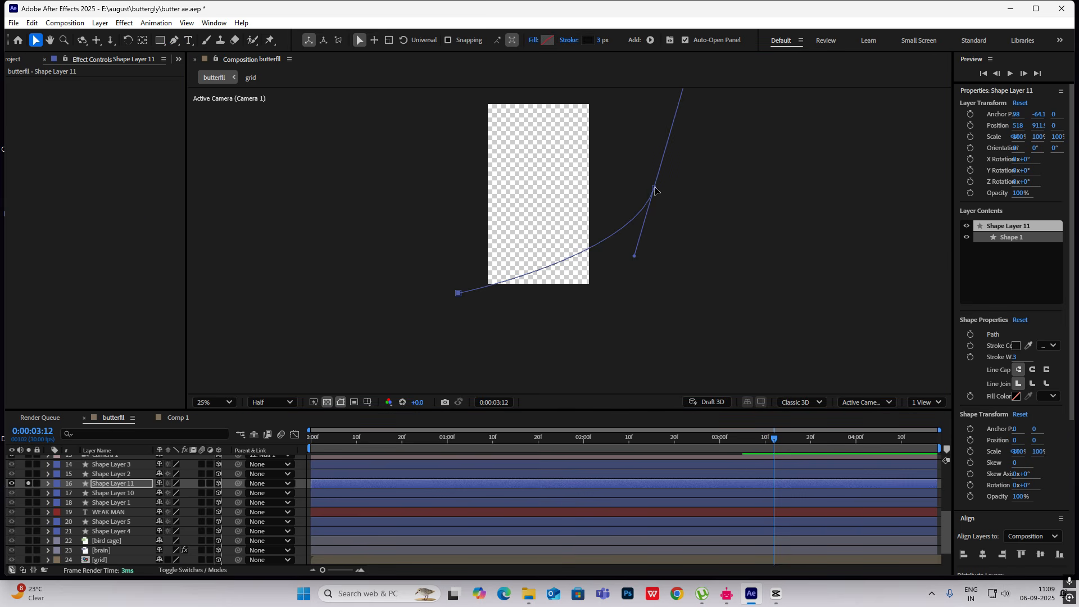
drag(655, 190, 626, 156)
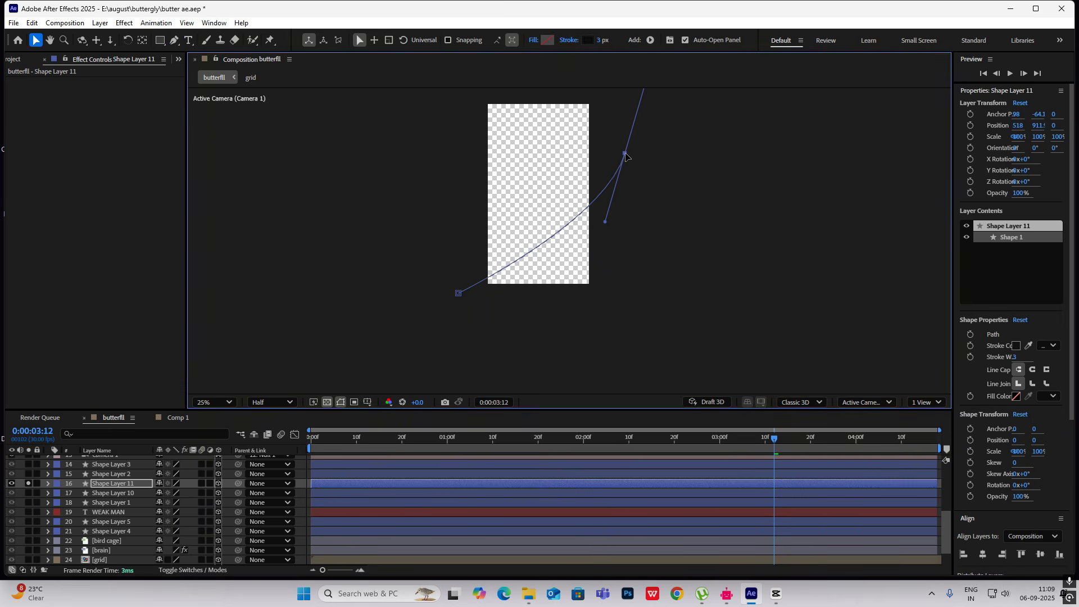
Unsolo Shape Layer 11 and reshape its arc to sweep from outside the page's lower left up to the upper bird cage, bulging toward the lower right
click(27, 483)
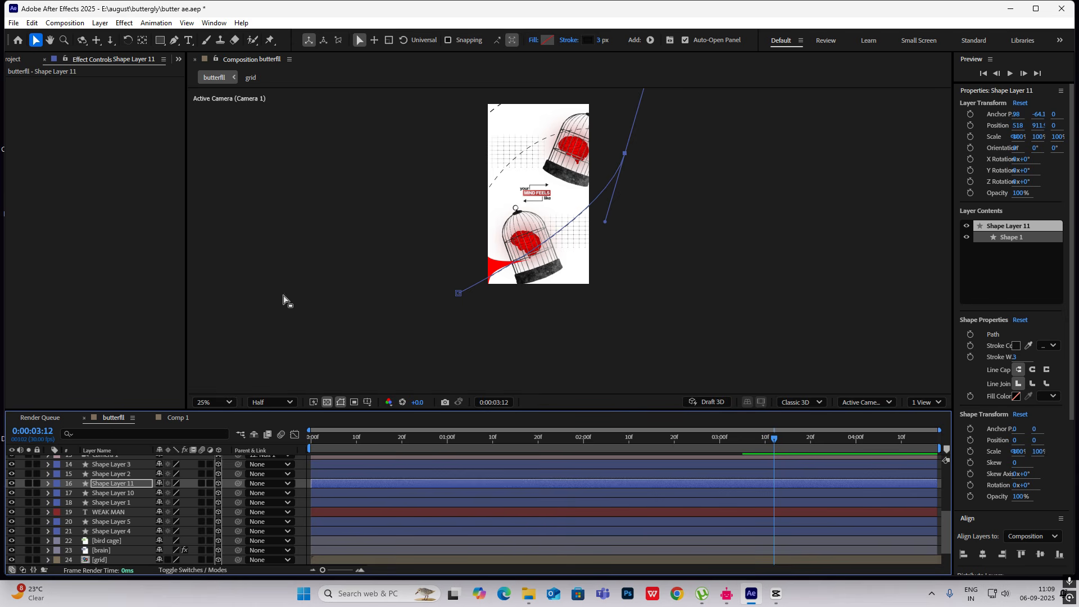
drag(624, 155, 587, 114)
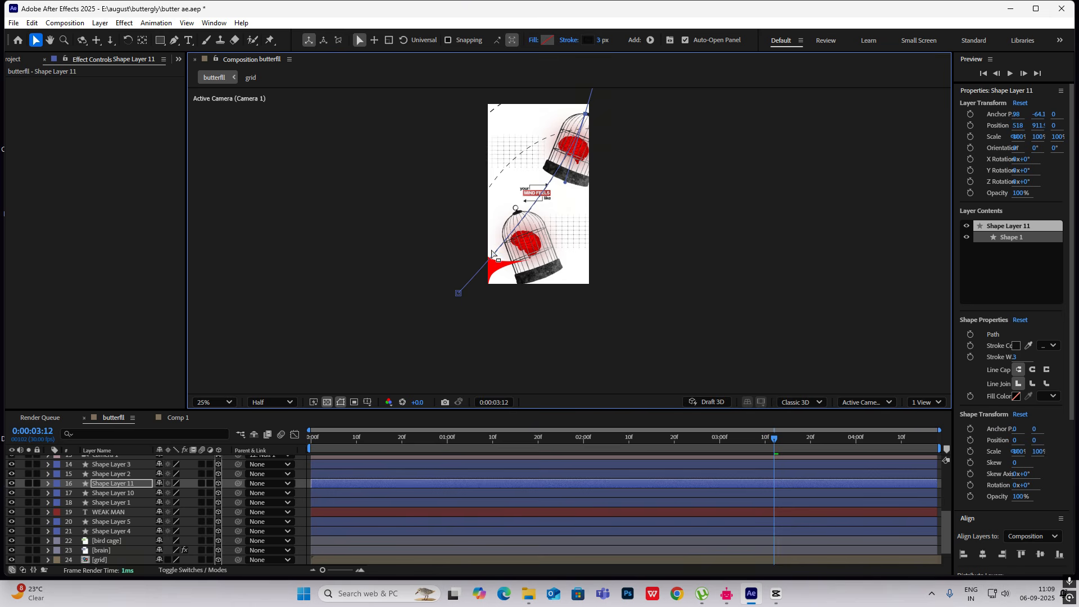
drag(458, 293, 439, 235)
drag(565, 183, 612, 273)
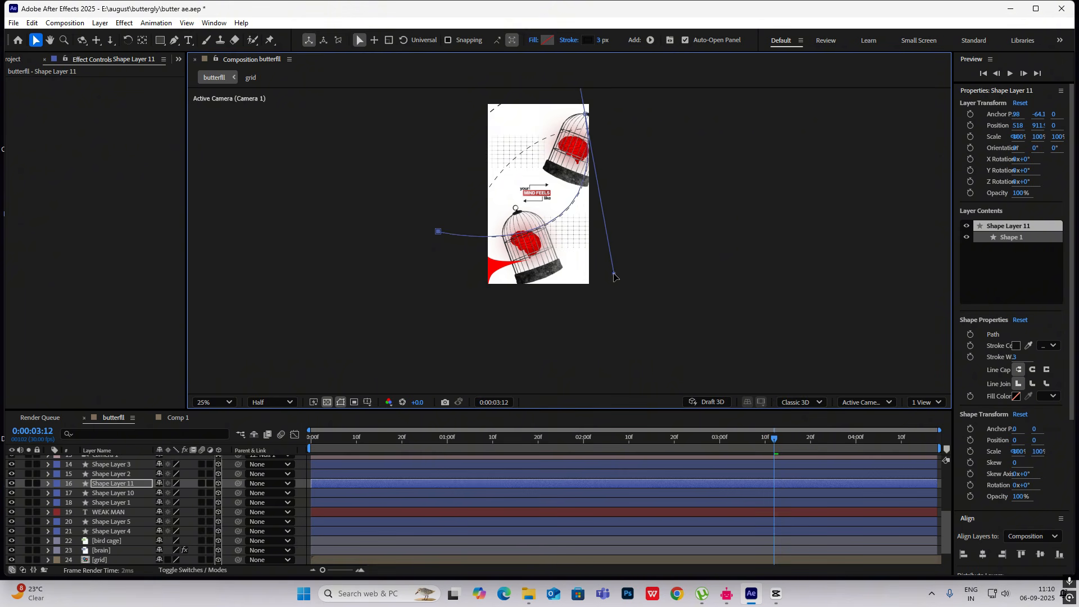
drag(439, 231, 444, 281)
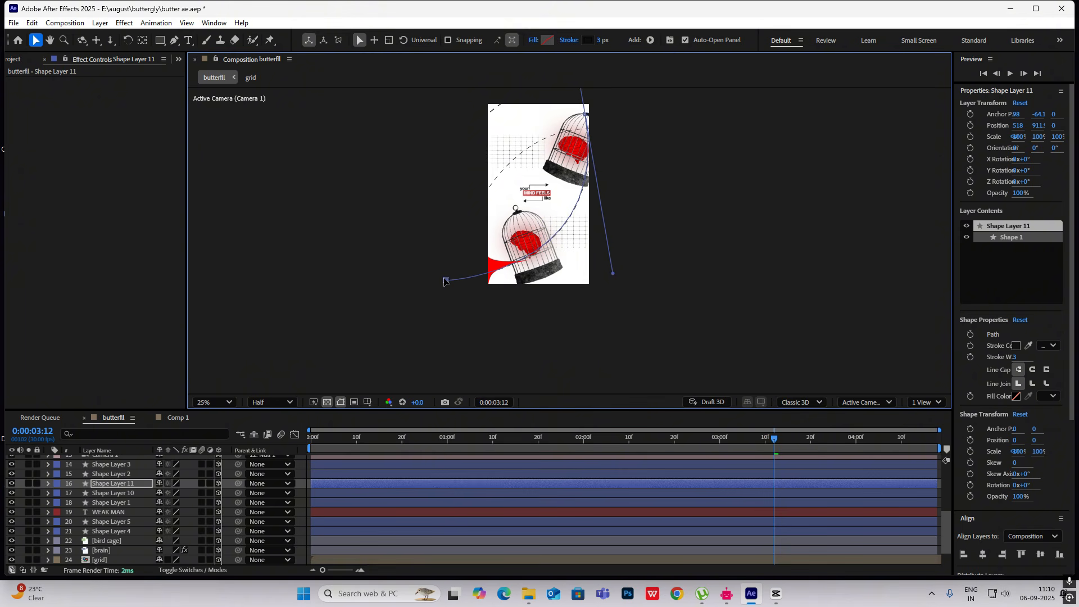
click(677, 259)
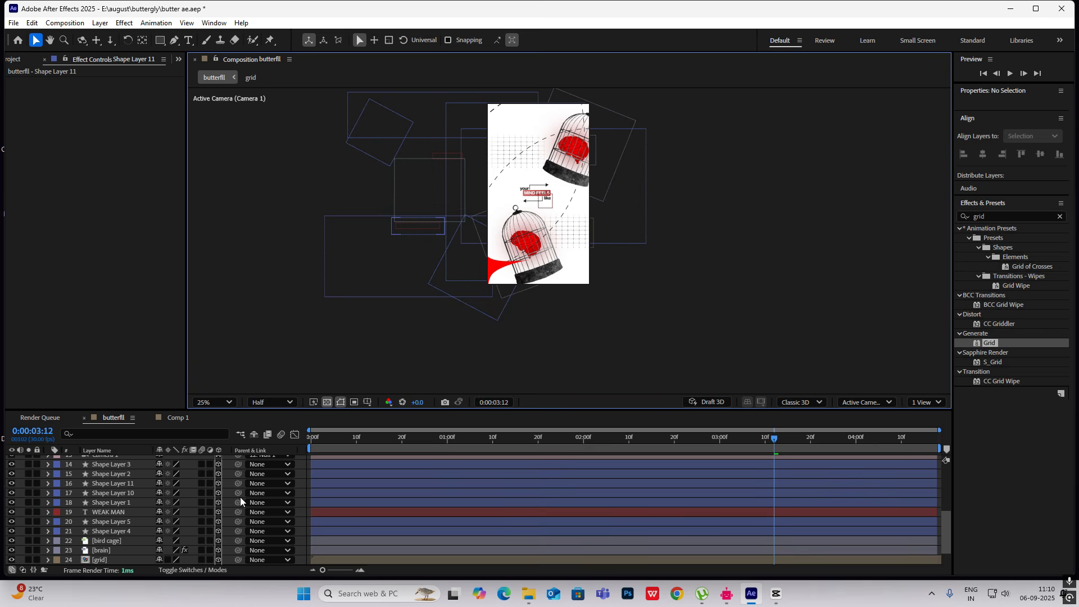
Copy the keyframed Trim Paths animation from Shape Layer 4, the dashed curve above the crying man photo
scroll(141, 498, up, 5)
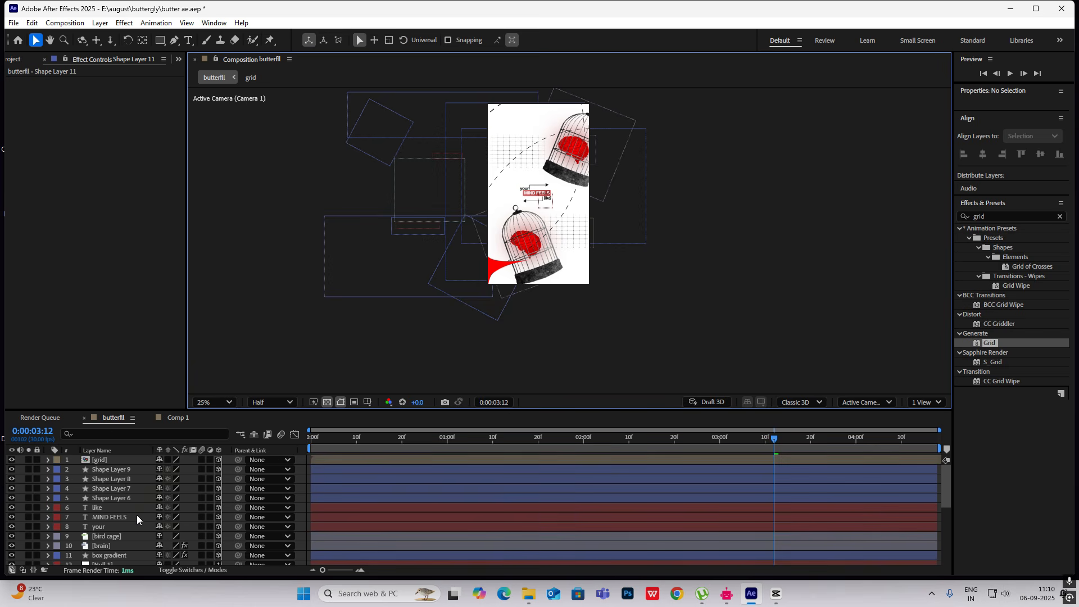
click(127, 479)
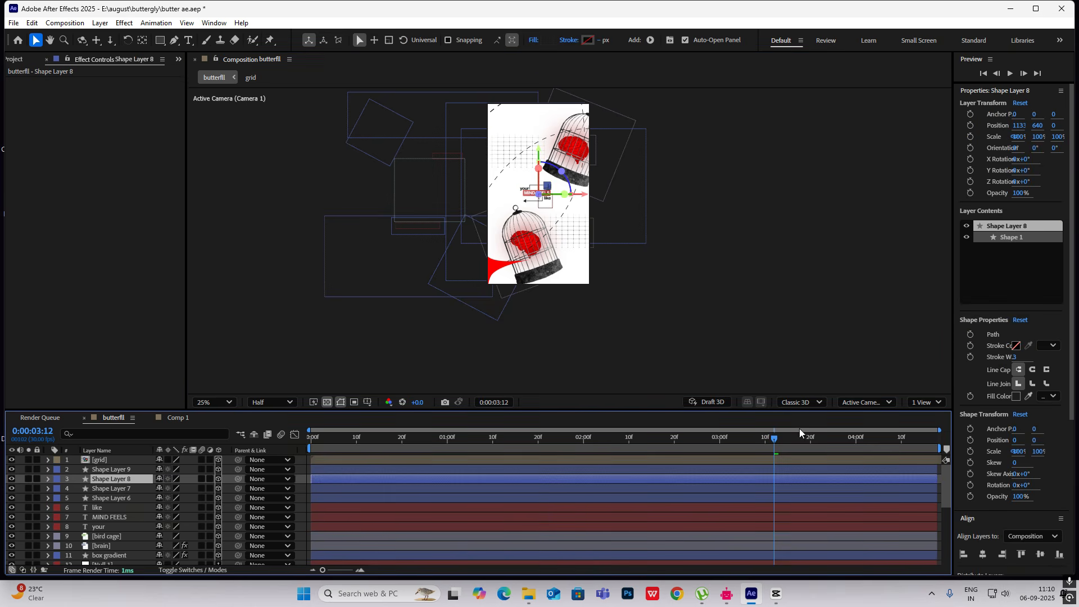
click(761, 439)
drag(748, 447, 615, 446)
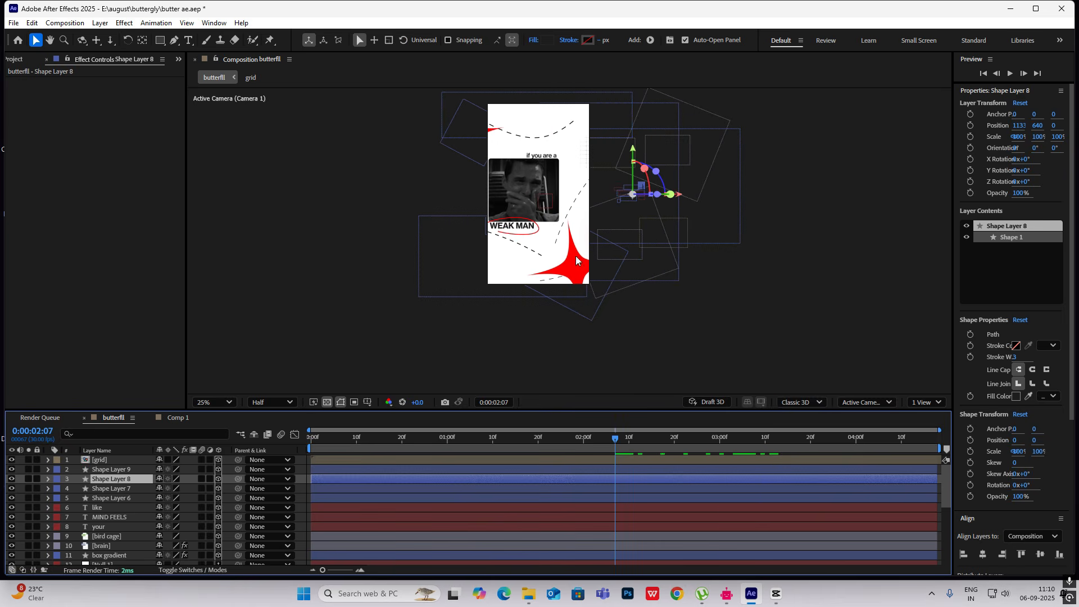
click(521, 139)
scroll(126, 481, down, 5)
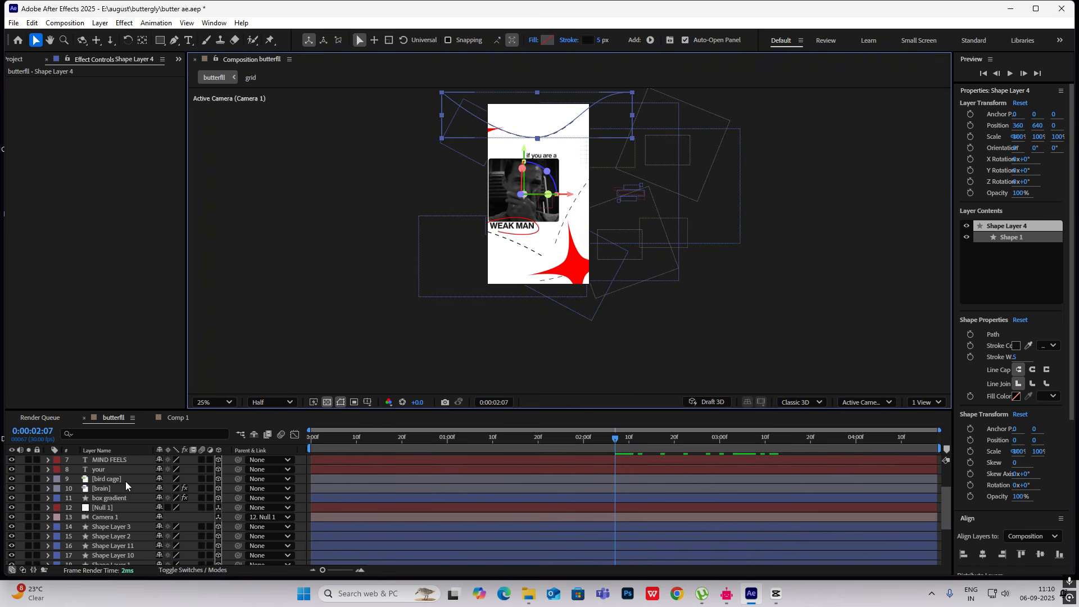
click(47, 508)
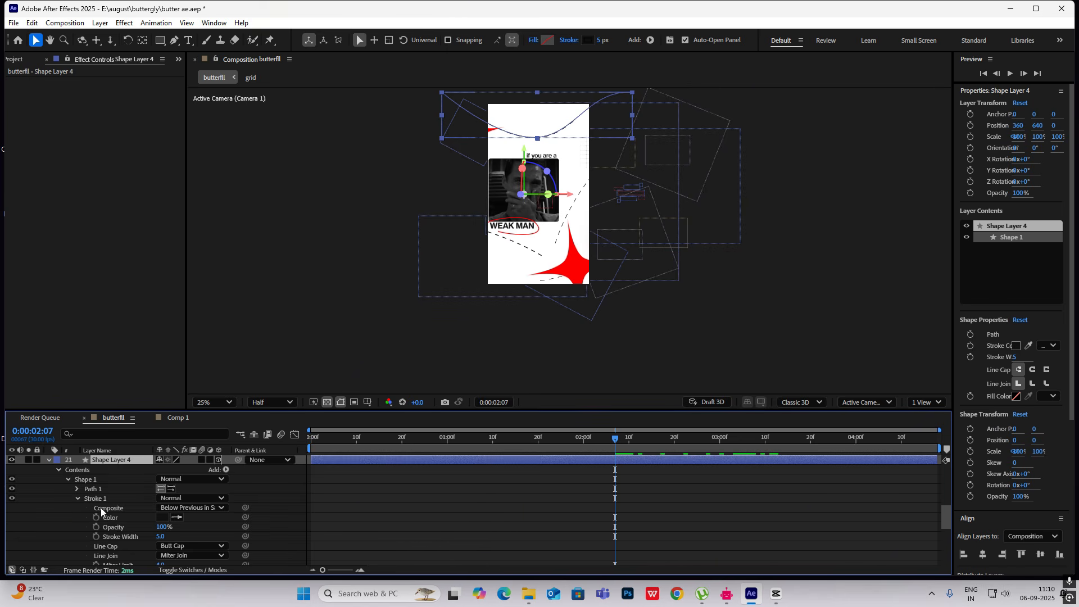
scroll(100, 508, down, 4)
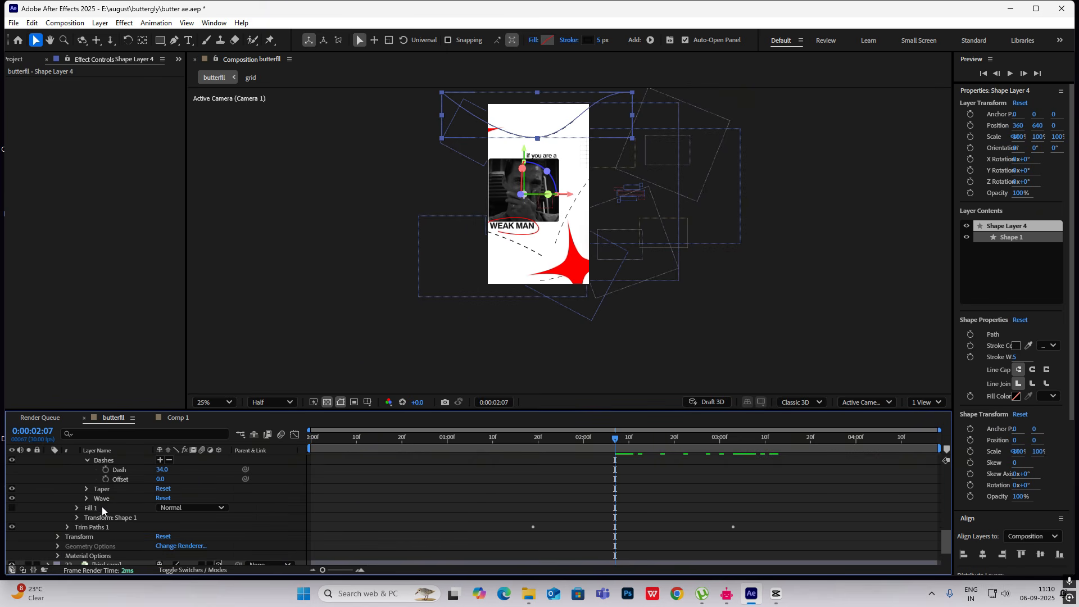
click(85, 527)
scroll(82, 495, up, 4)
click(48, 462)
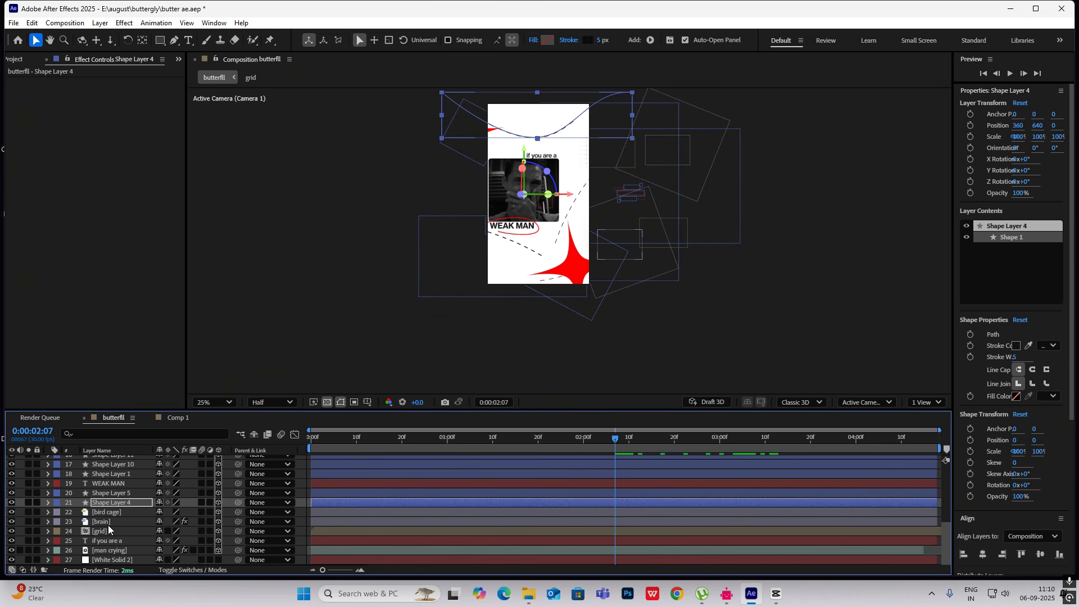
Paste the copied Trim Paths animation onto Shape Layer 10 and Shape Layer 11 at 0:00:03:07
scroll(116, 496, up, 3)
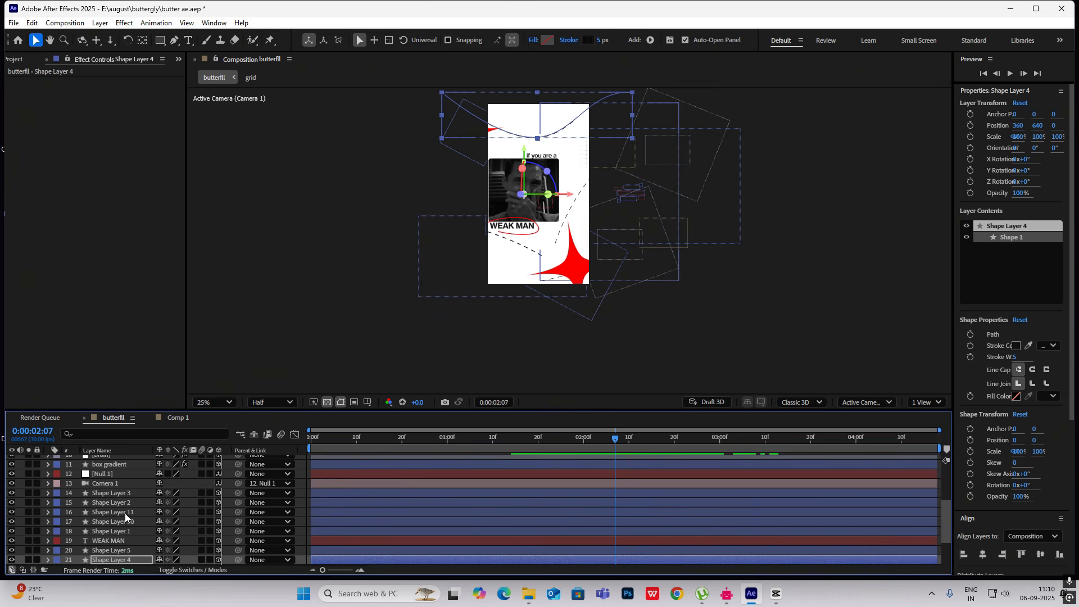
ctrl+click(125, 522)
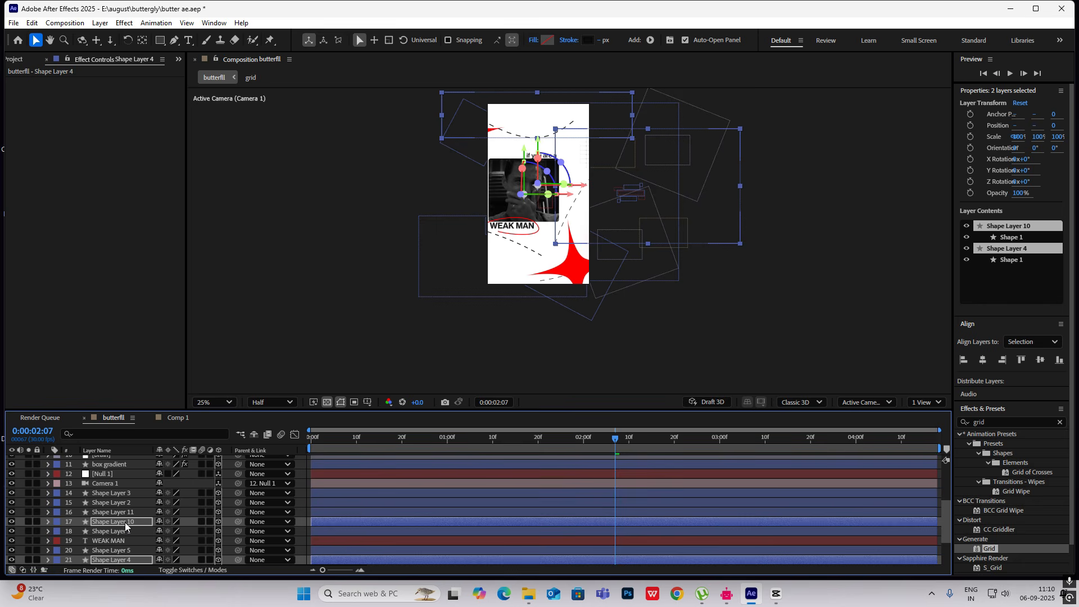
key(ctrl+z)
drag(621, 438, 753, 464)
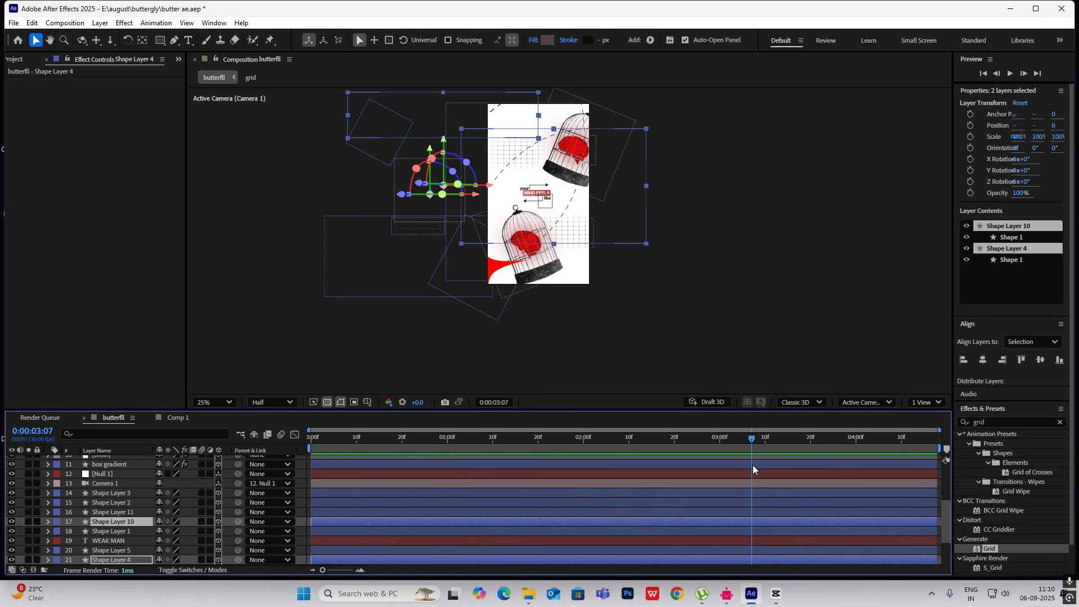
click(126, 513)
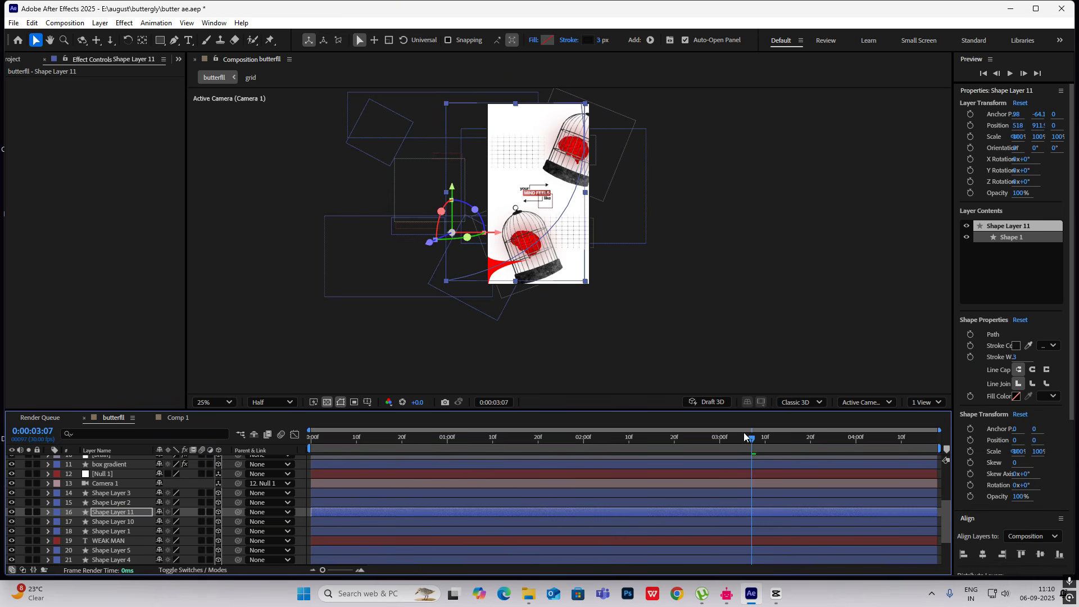
Preview the animated dashed arcs from 0:00:02:07 and scrub through the whole composition up to 0:00:03:28
drag(755, 437, 791, 442)
drag(825, 446, 619, 456)
key(space)
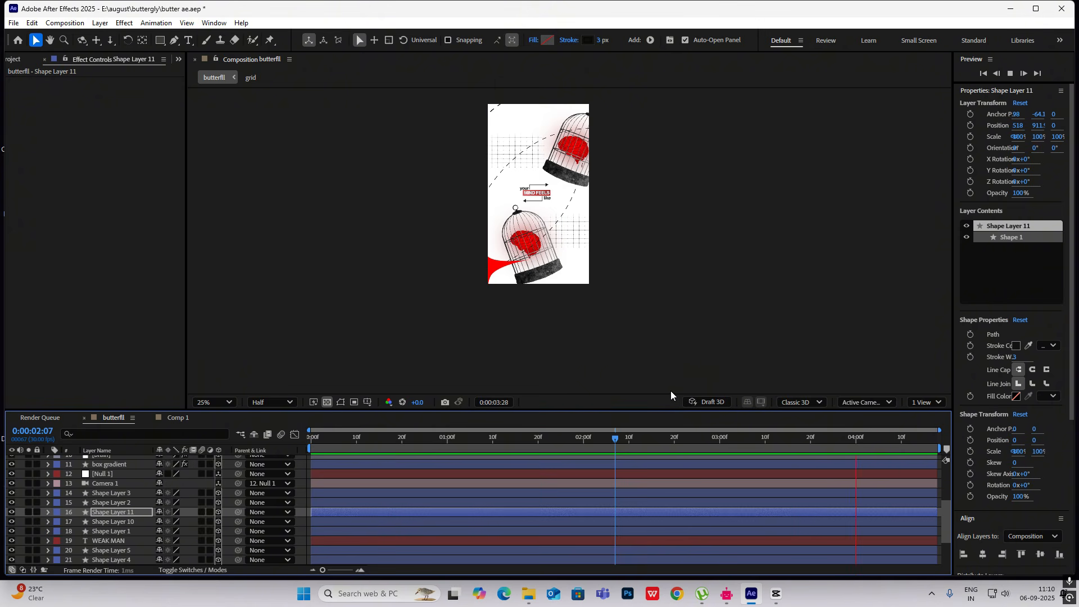
key(space)
click(722, 293)
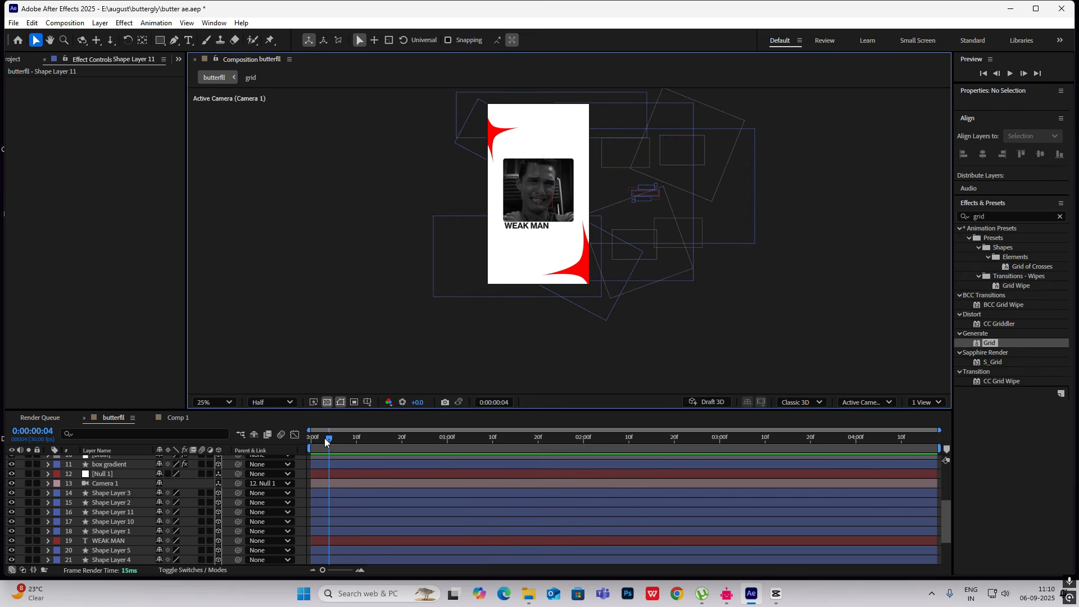
drag(325, 437, 842, 487)
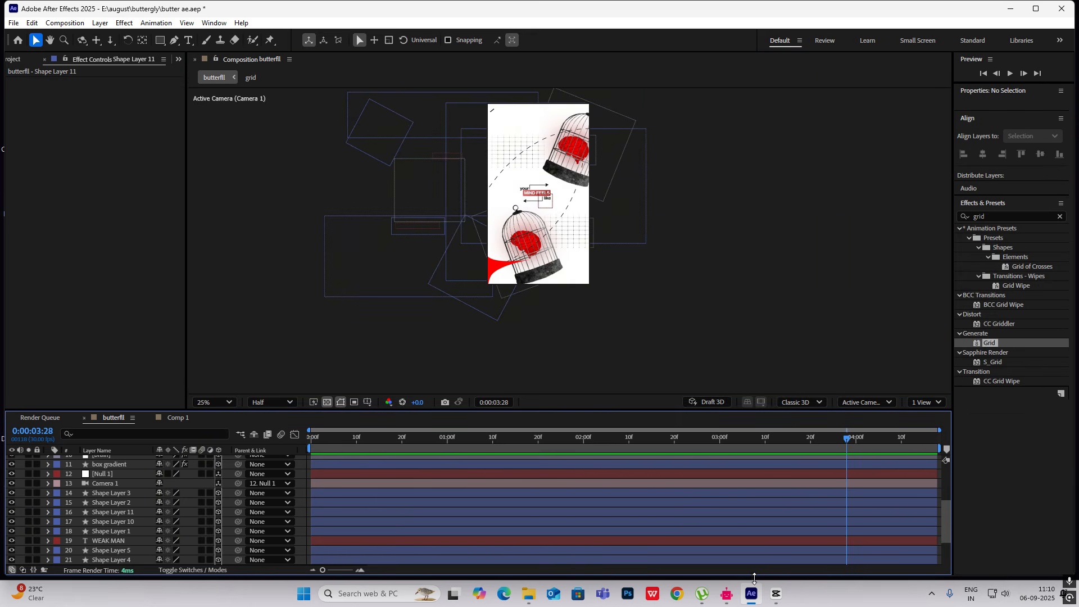
Switch to the reference video, scrub through it for the following motion, and return to the composition
click(776, 594)
drag(281, 436, 331, 448)
click(774, 596)
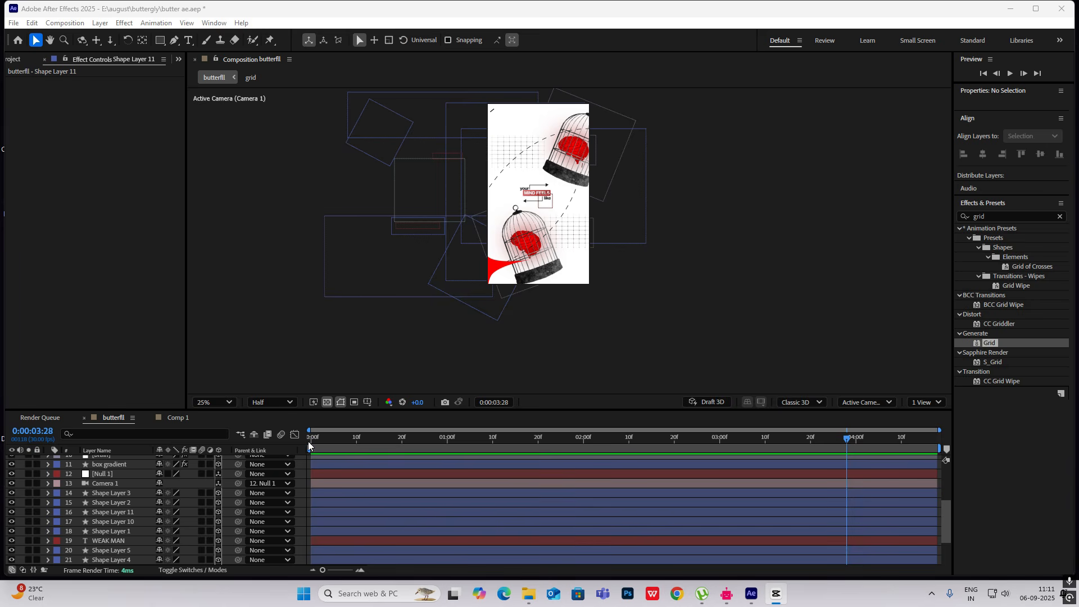
Parent the upper brain (layer 10) to the upper bird cage (layer 9)
drag(846, 437, 681, 452)
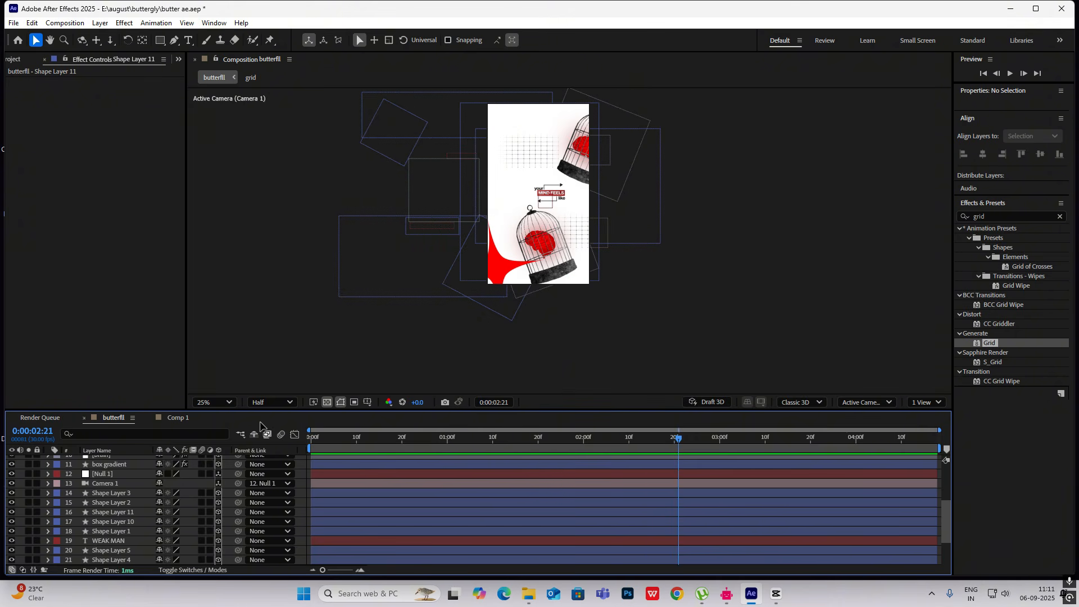
scroll(108, 517, up, 5)
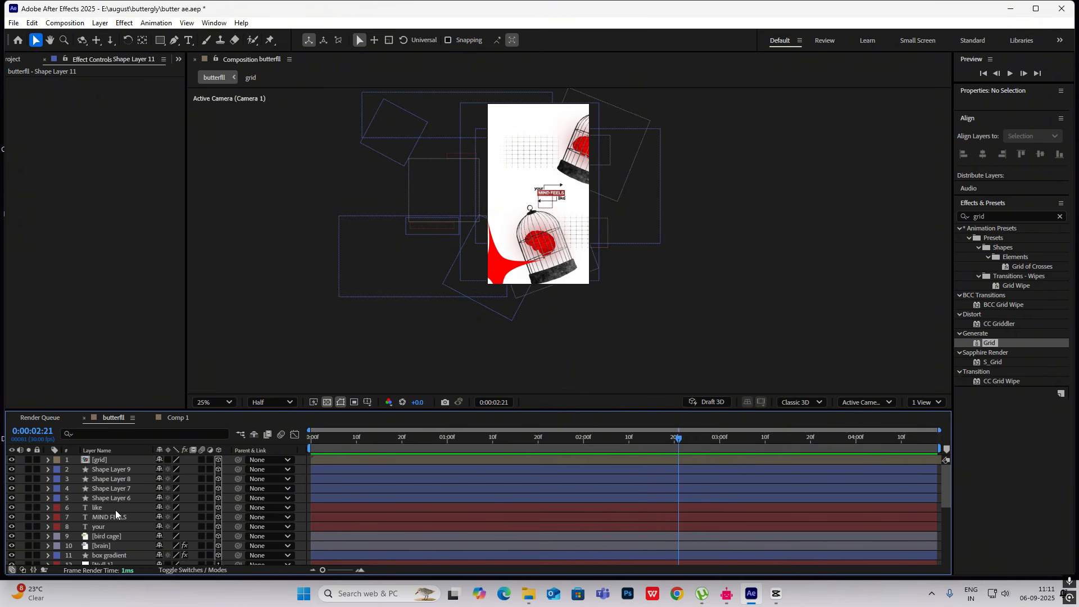
click(112, 547)
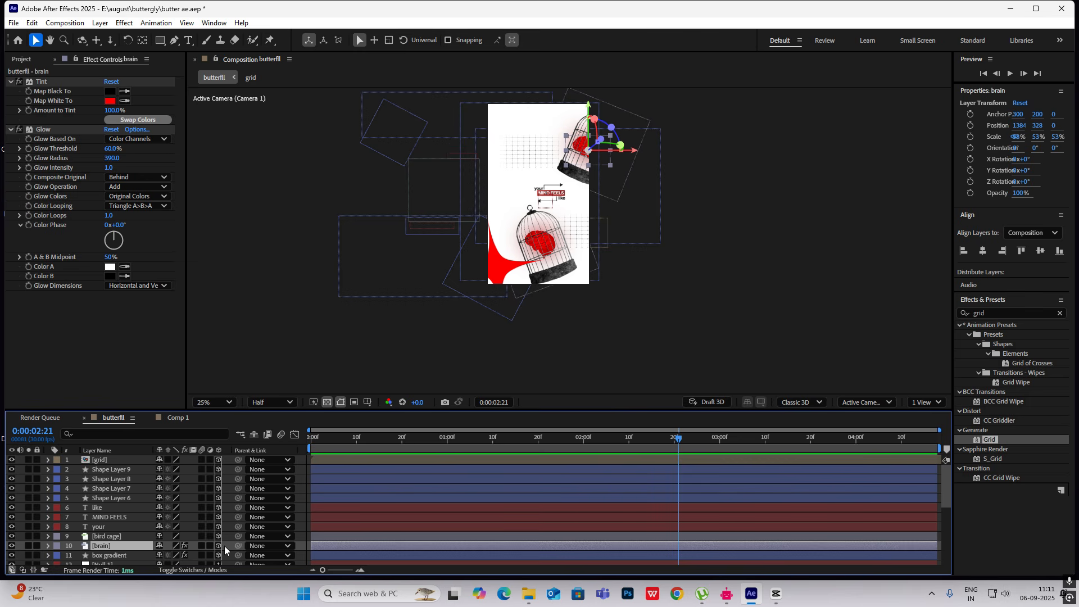
drag(237, 547, 110, 537)
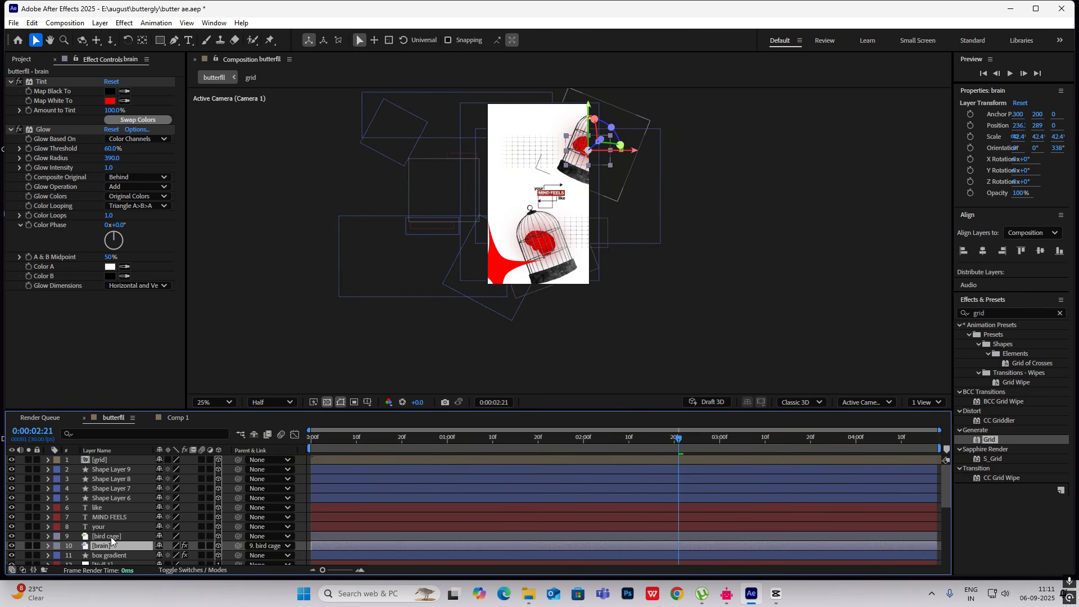
Parent the lower brain (layer 23) to the lower bird cage (layer 22)
scroll(113, 538, down, 3)
scroll(112, 537, up, 3)
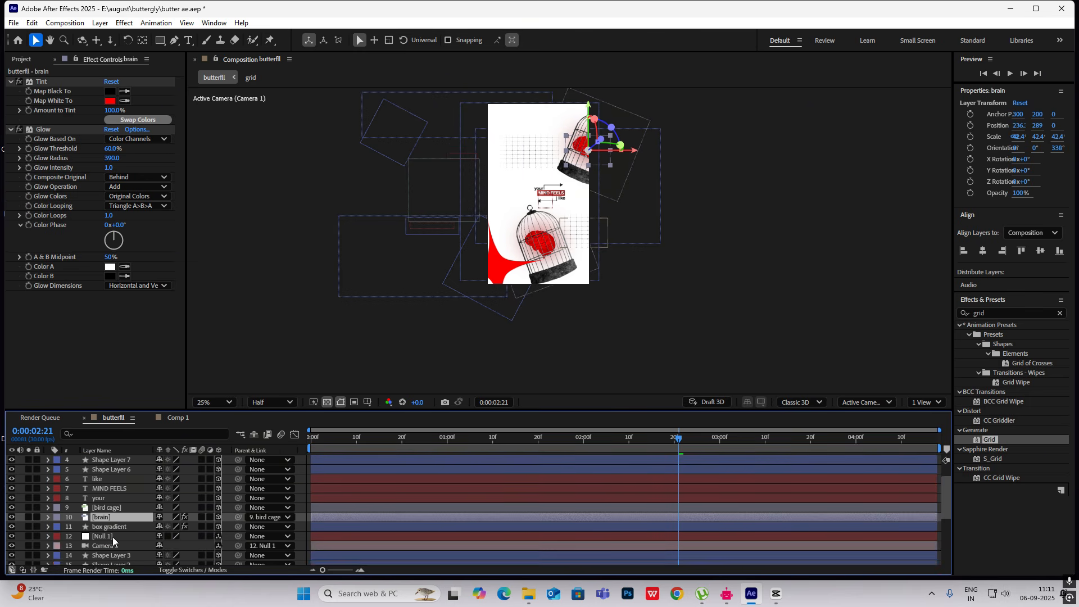
scroll(112, 537, down, 5)
click(116, 521)
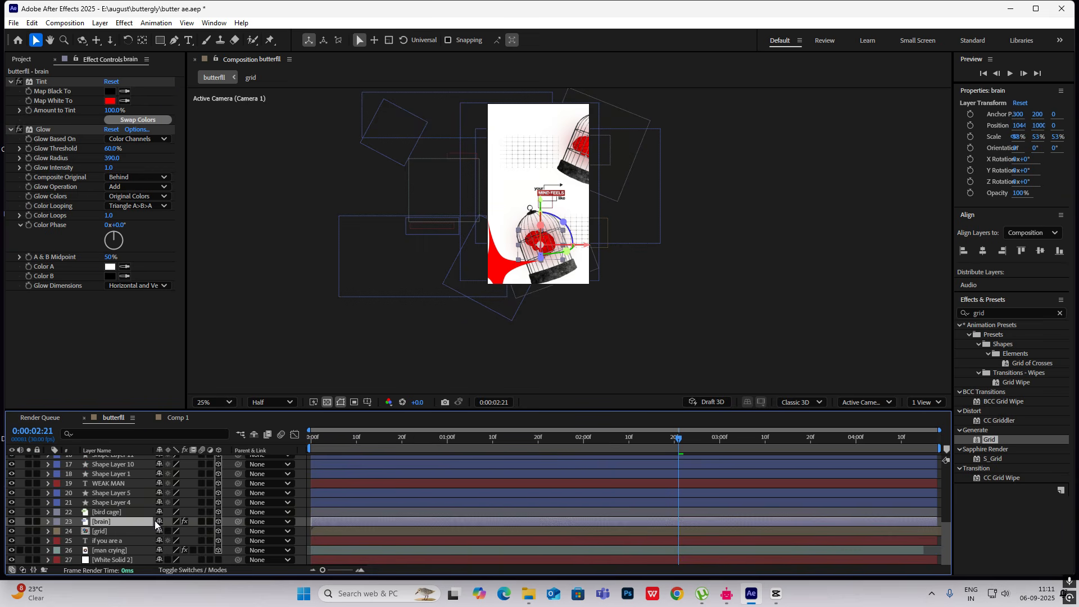
drag(238, 521, 112, 513)
Add Z Rotation keyframes of -20° to the lower bird cage (layer 22) at 0:00:02:10 and 0:00:03:01
click(630, 441)
click(114, 511)
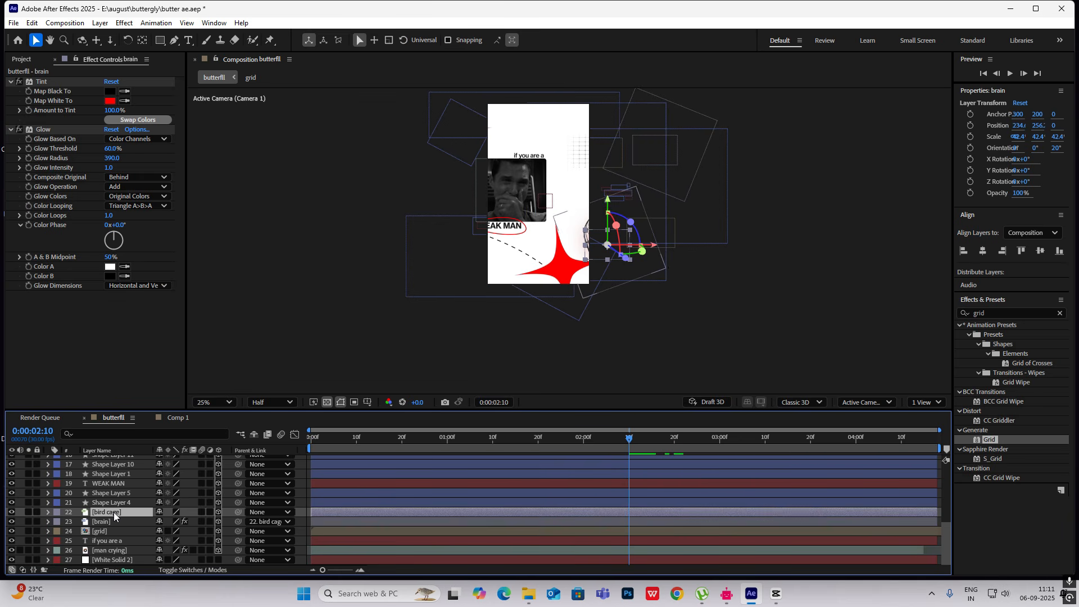
key(t)
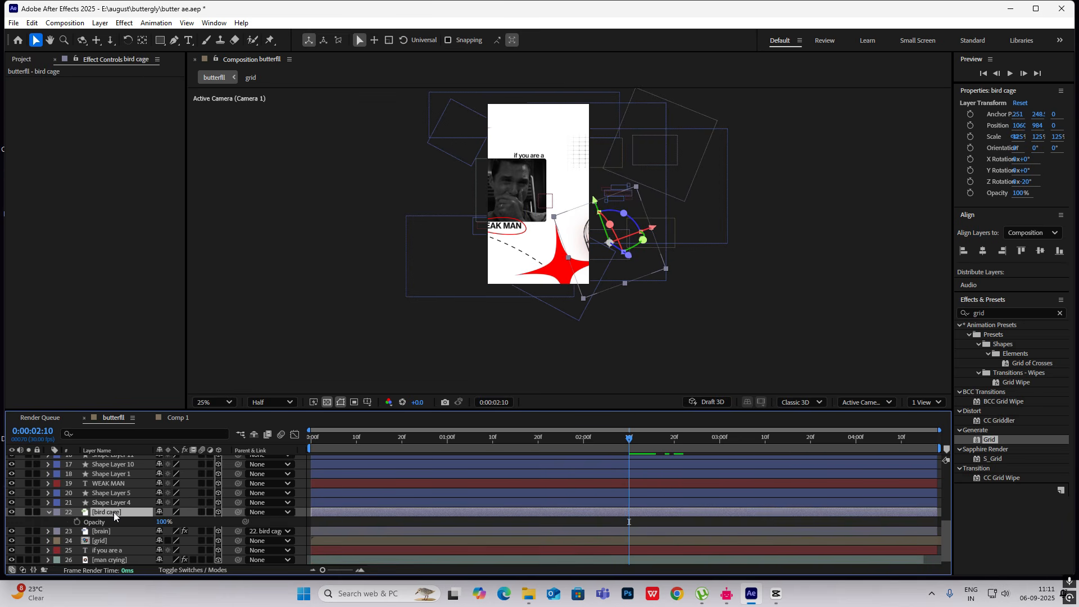
key(r)
click(77, 550)
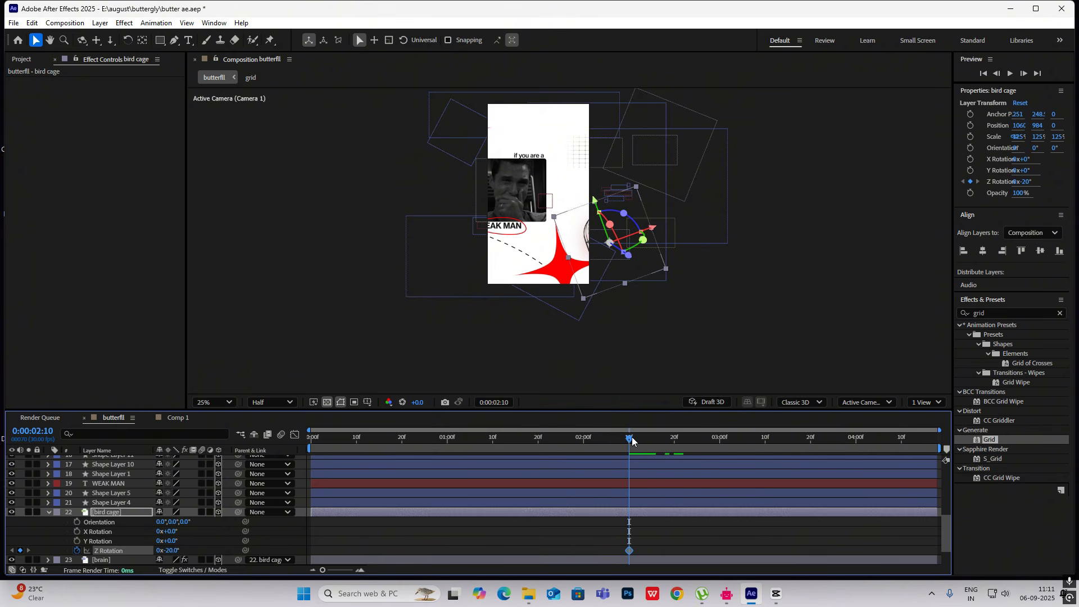
drag(633, 440, 724, 444)
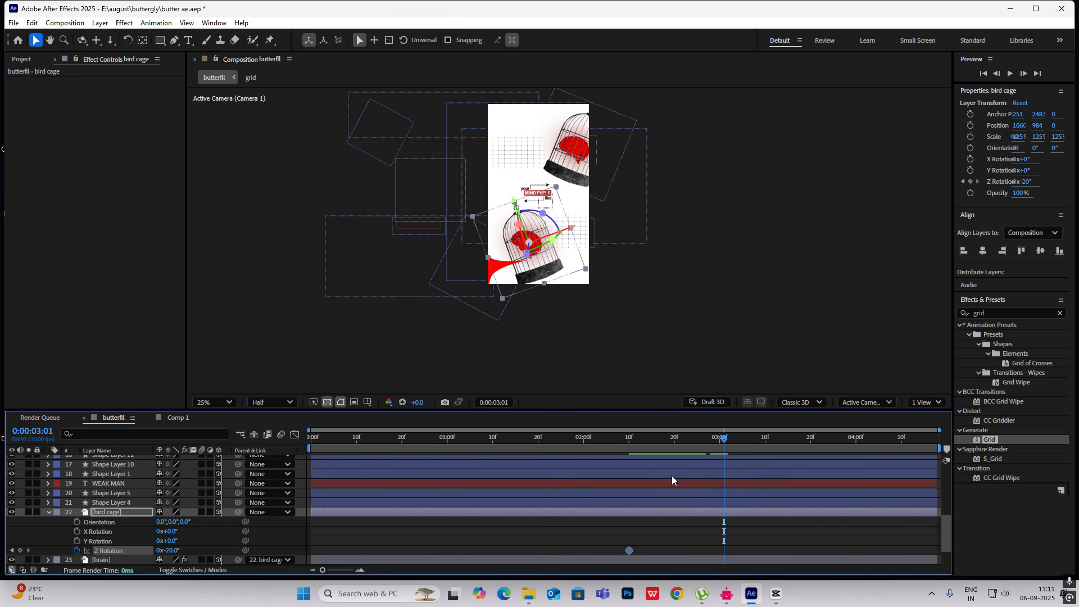
click(12, 551)
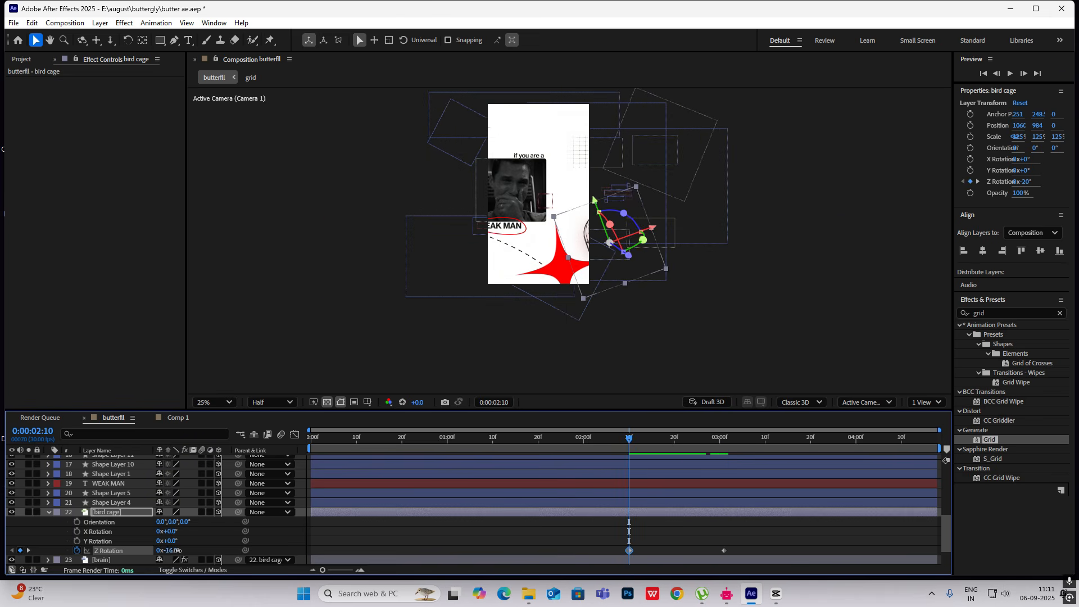
Try -15° as the lower bird cage's starting Z Rotation at 0:00:02:10, preview the swing, and set it to 17°
mouse_move(176, 550)
mouse_down()
mouse_move(206, 551)
mouse_move(177, 550)
mouse_up()
key(space)
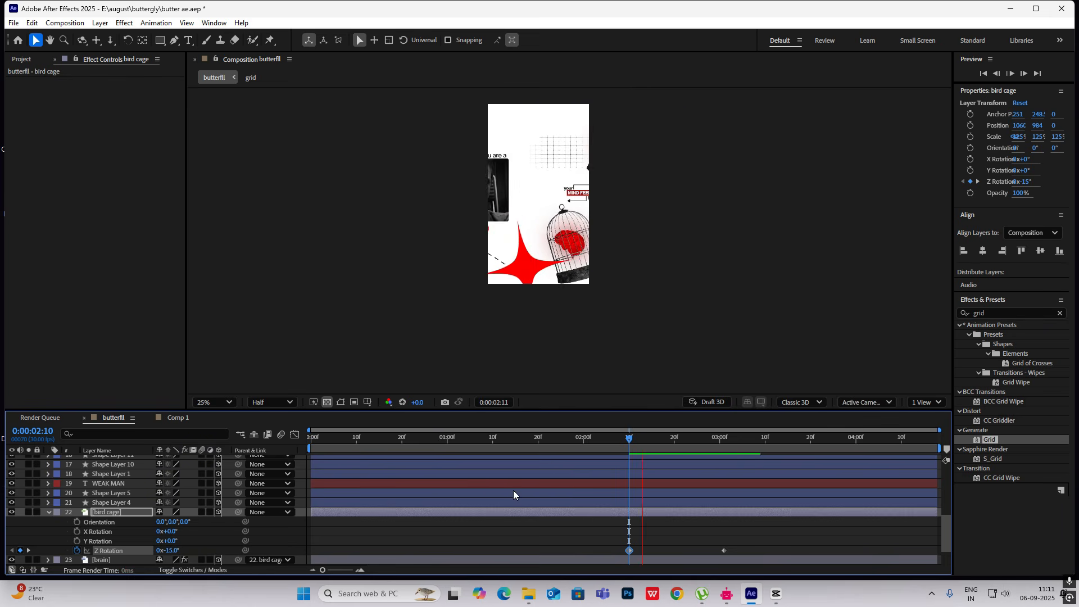
click(797, 448)
drag(797, 448, 632, 454)
drag(171, 551, 195, 552)
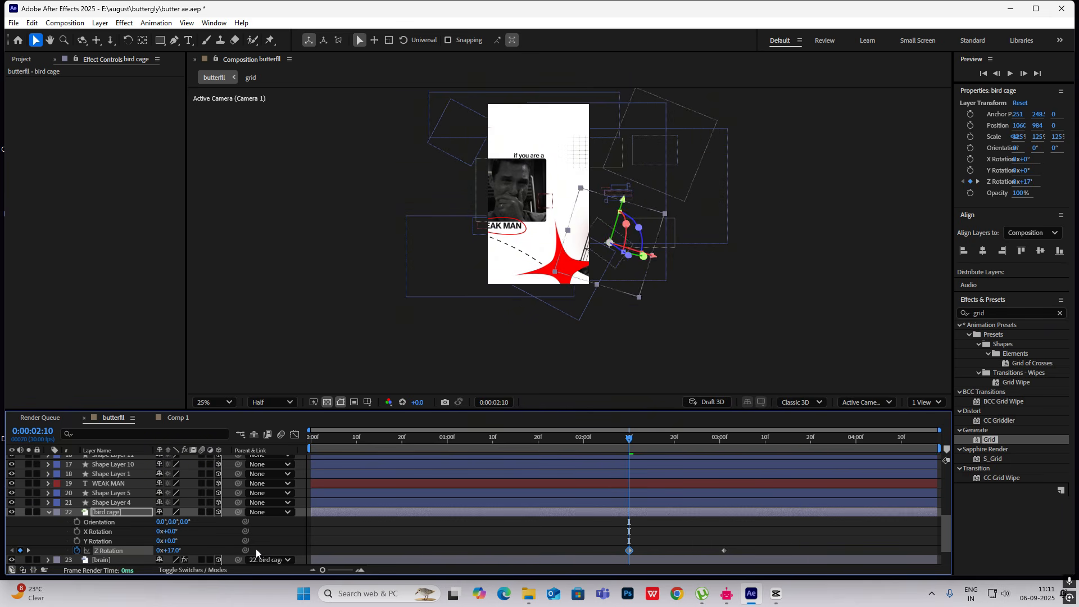
Easy Ease both Z Rotation keyframes of the lower bird cage, sharpen their speed curve into a steeper peak, and preview the swing
key(space)
drag(737, 550, 593, 549)
key(F9)
key(shift+F3)
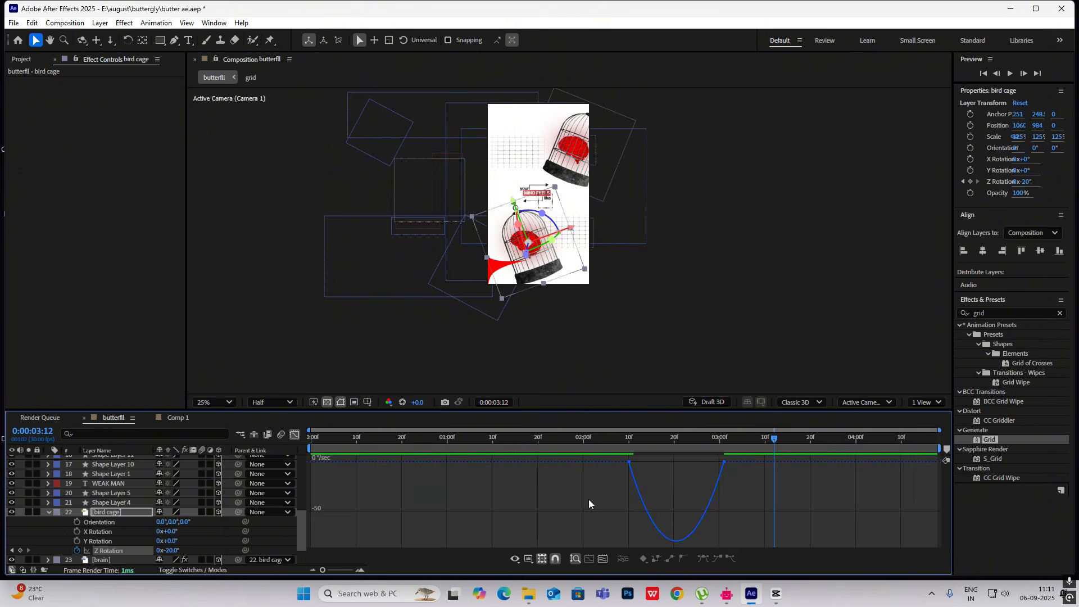
drag(730, 457, 693, 464)
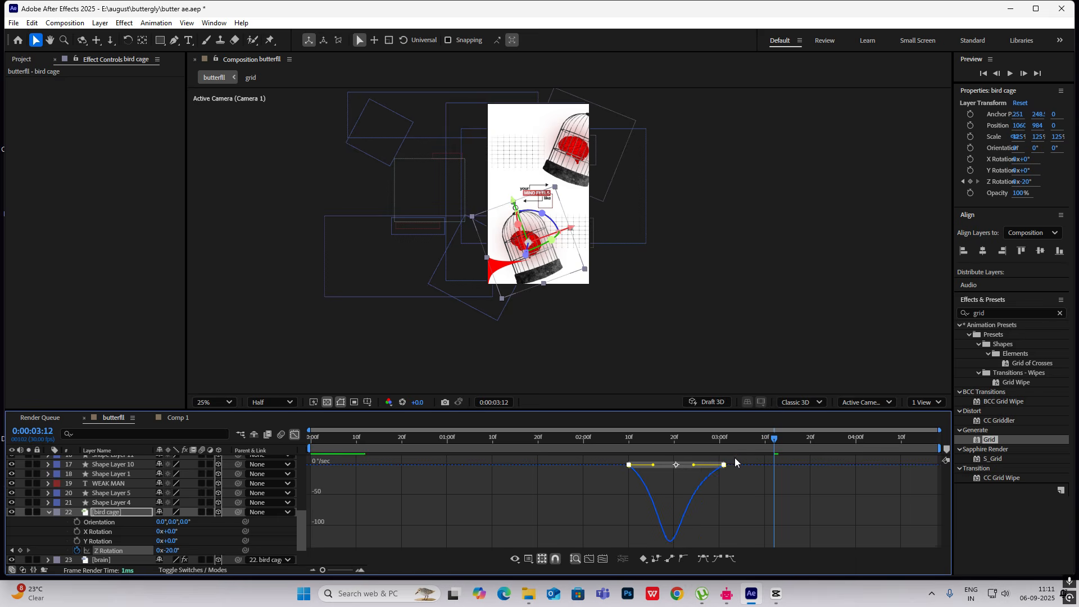
click(293, 435)
drag(774, 439, 603, 462)
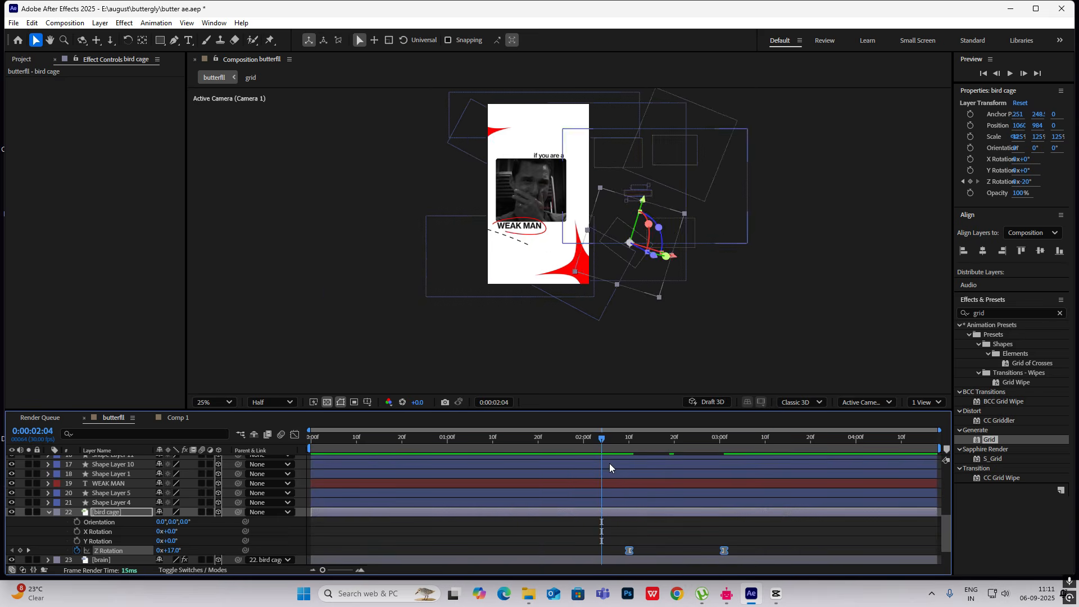
key(space)
key(space)
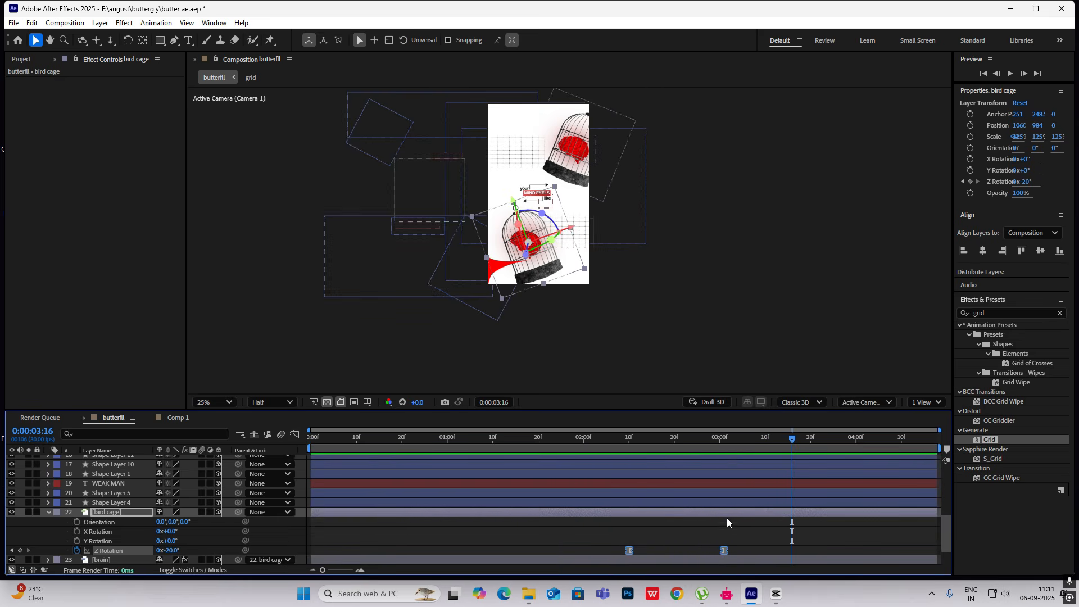
Slow the lower cage's swing by delaying its last Z Rotation keyframe to about 0:00:04:08, previewing the motion between adjustments
drag(733, 536, 819, 551)
drag(792, 438, 624, 476)
key(space)
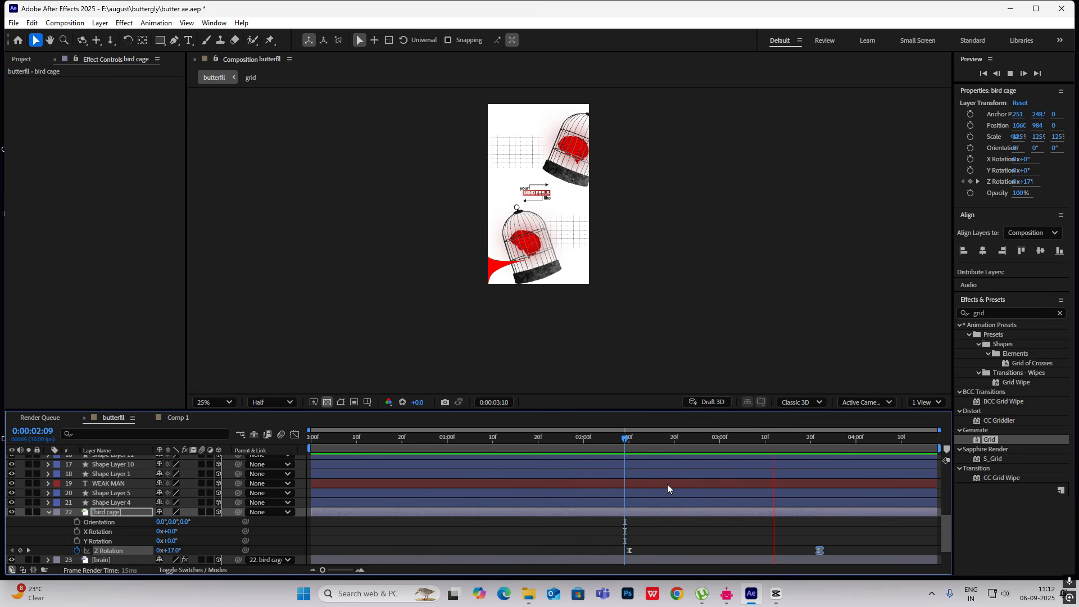
key(space)
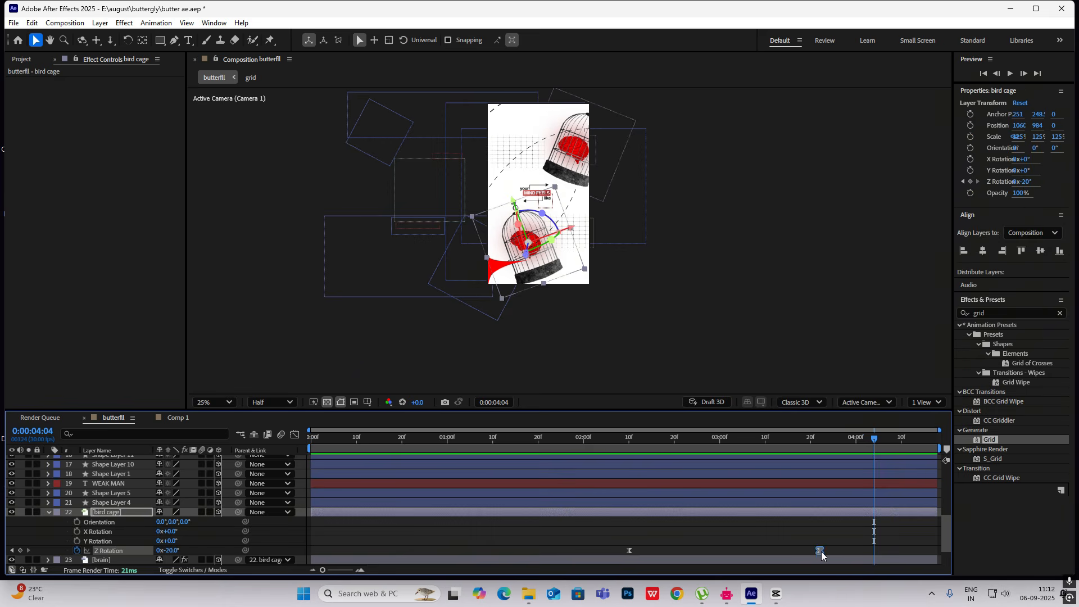
drag(821, 551, 892, 551)
key(space)
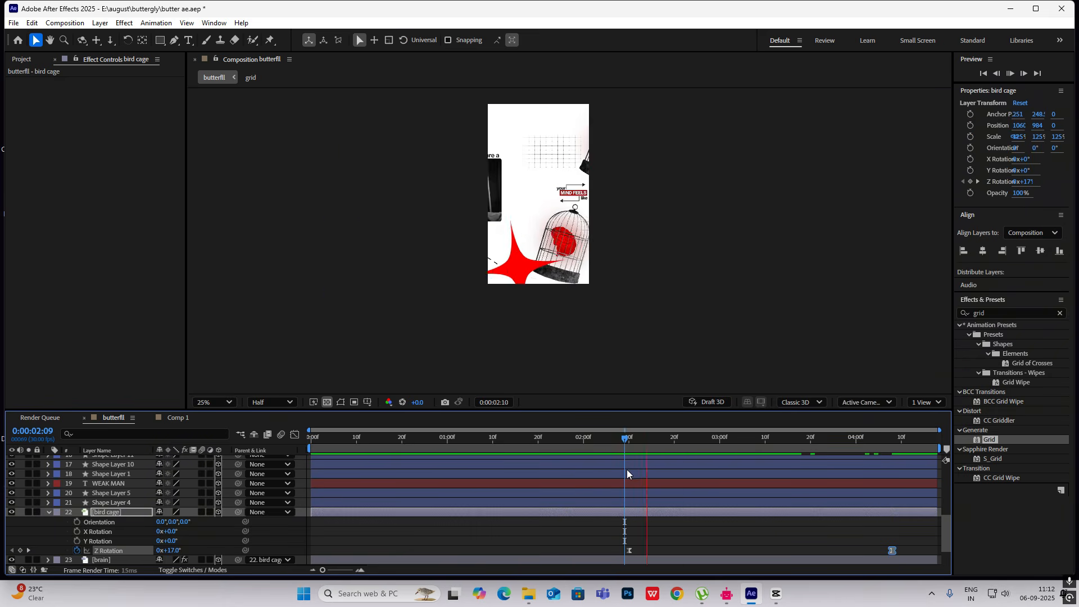
Switch to the reference video in CapCut, scrub through the butterflies scene up to 0:00:06:08, and return to the After Effects composition
key(alt+Tab)
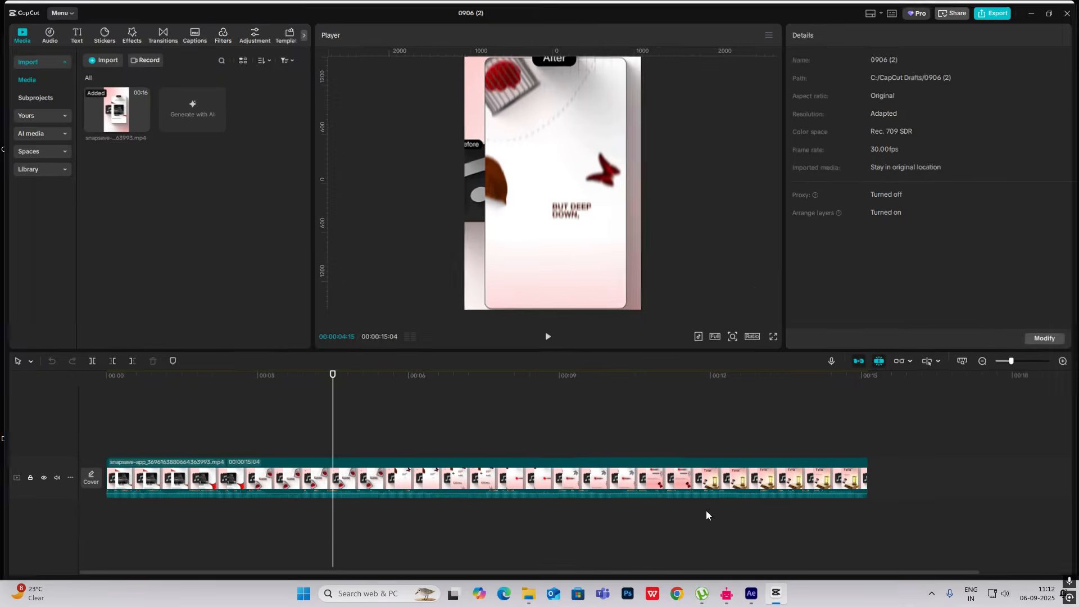
drag(330, 431, 403, 435)
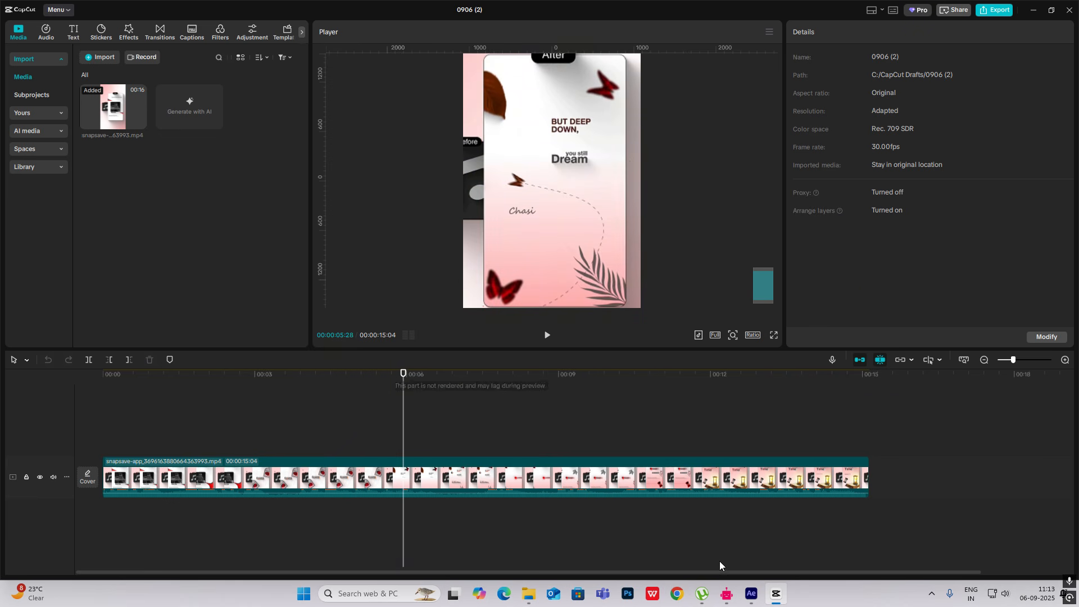
click(778, 597)
click(778, 596)
drag(405, 439, 419, 456)
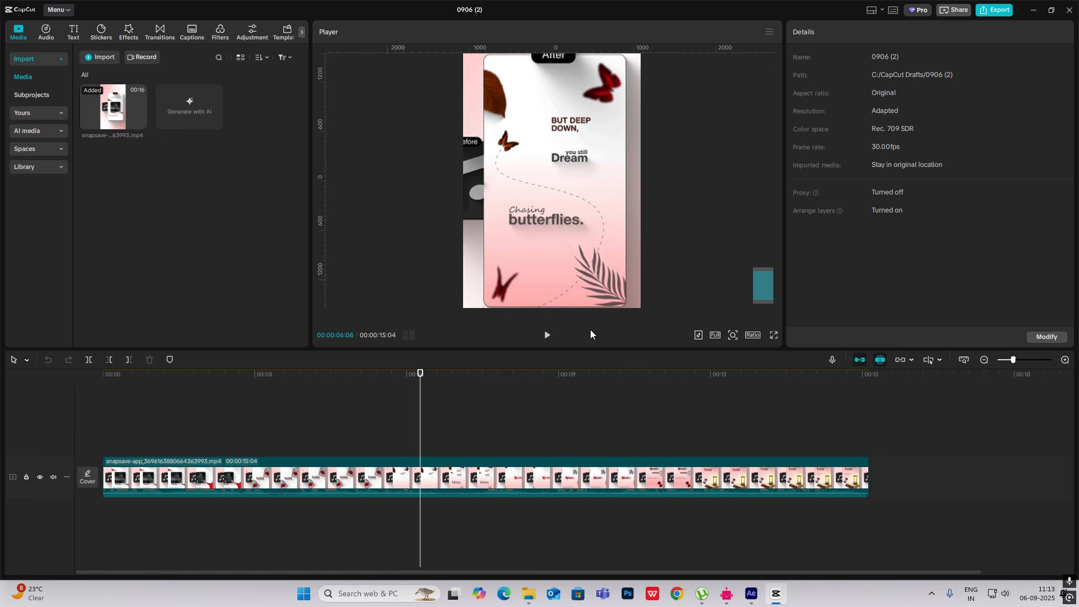
click(778, 595)
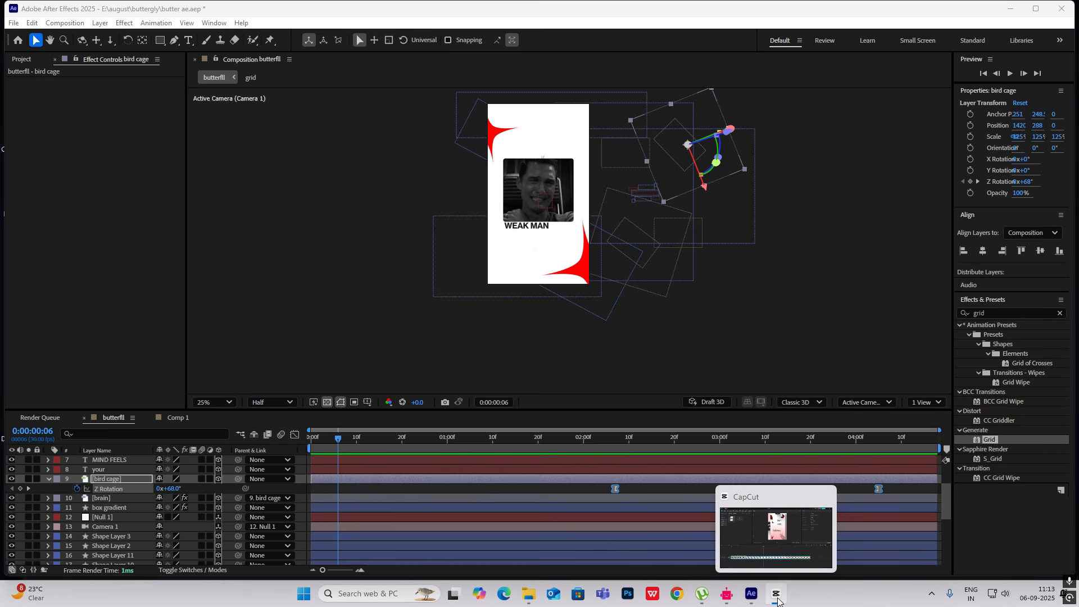
Animate Null 1's Y position from 640 at about 0:00:03:23 to beyond 2100 at about 0:00:05:03, moving the camera down to an empty area
drag(338, 439, 883, 455)
click(50, 479)
click(687, 314)
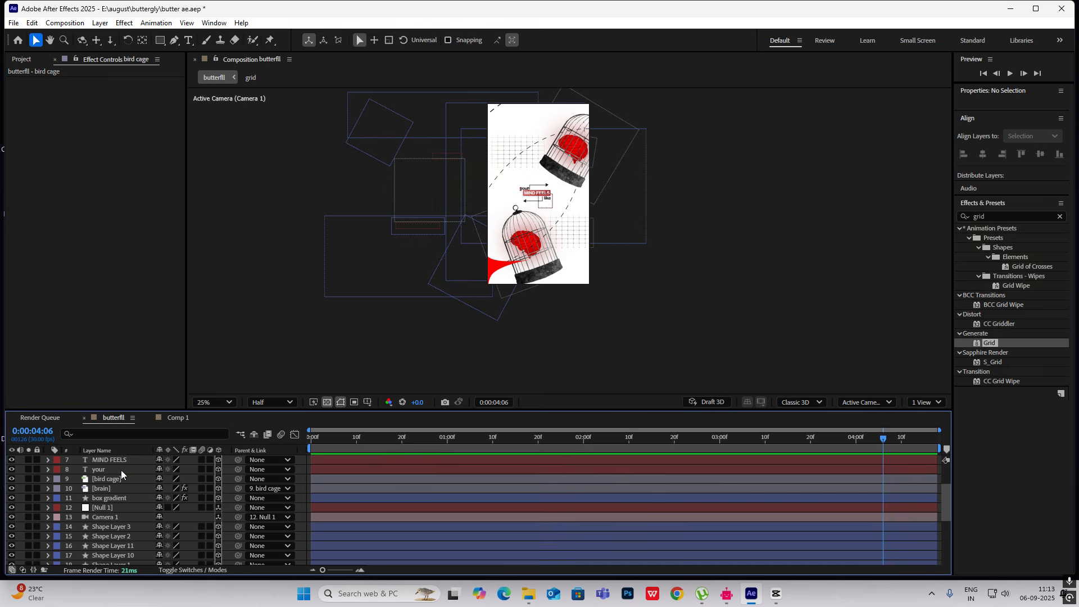
scroll(122, 472, up, 3)
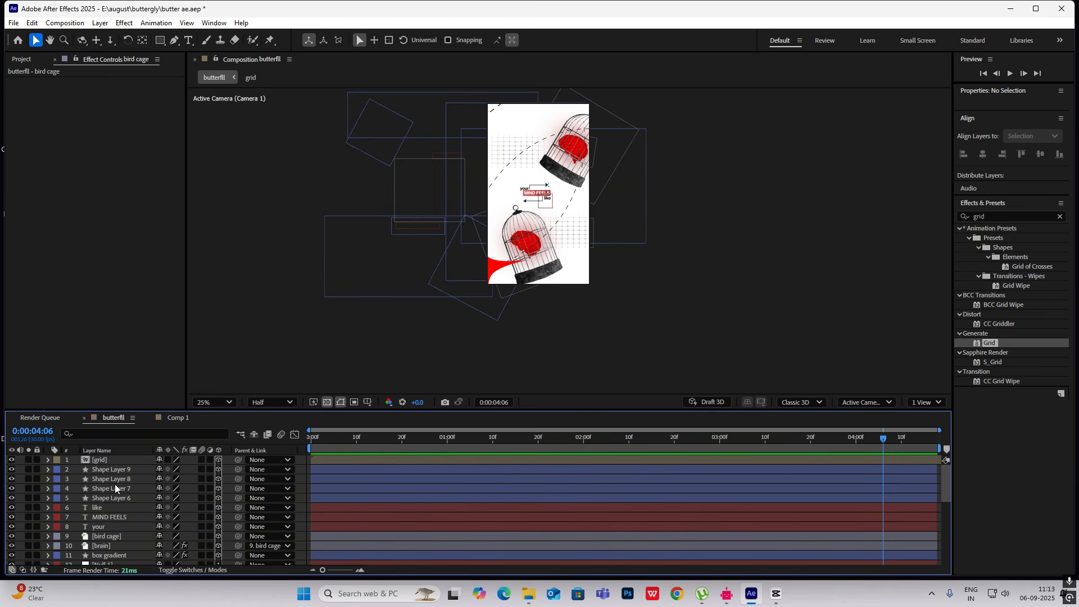
scroll(114, 489, down, 3)
click(107, 507)
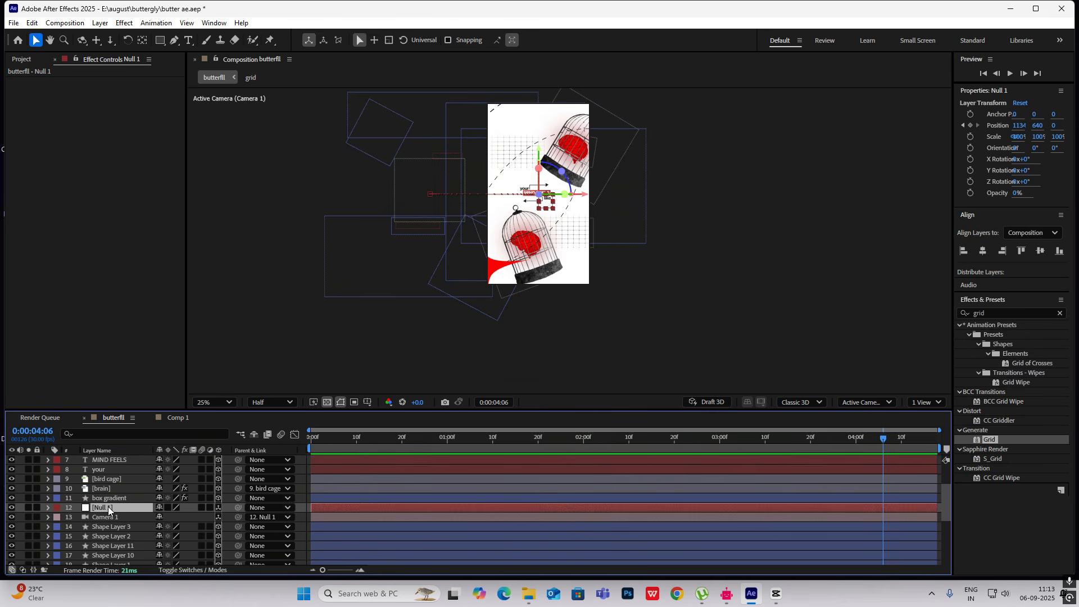
key(p)
key(alt+shift+p)
drag(881, 457, 944, 459)
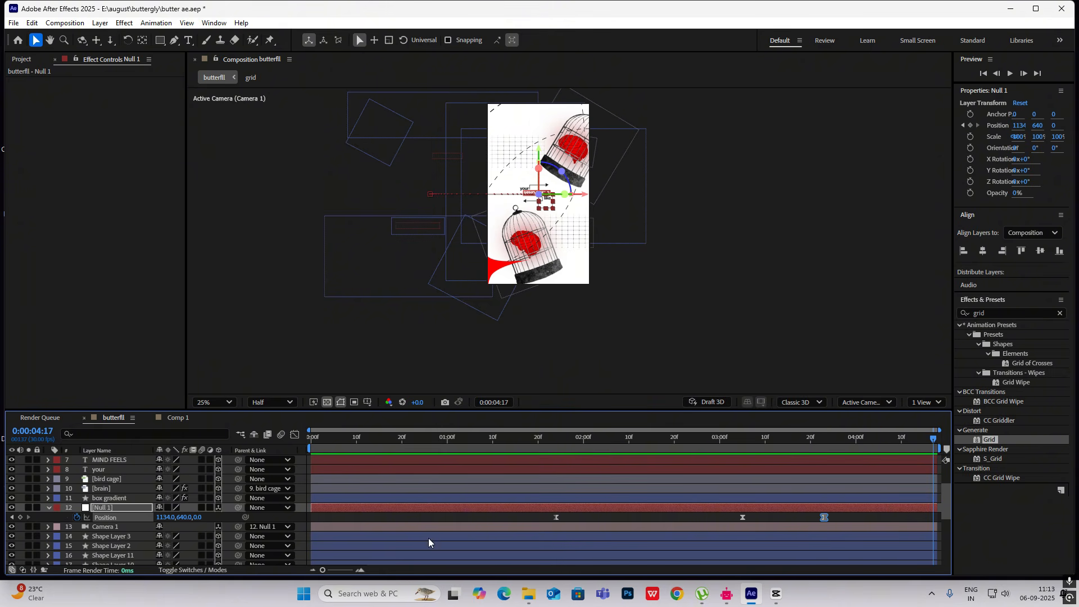
drag(178, 521, 983, 497)
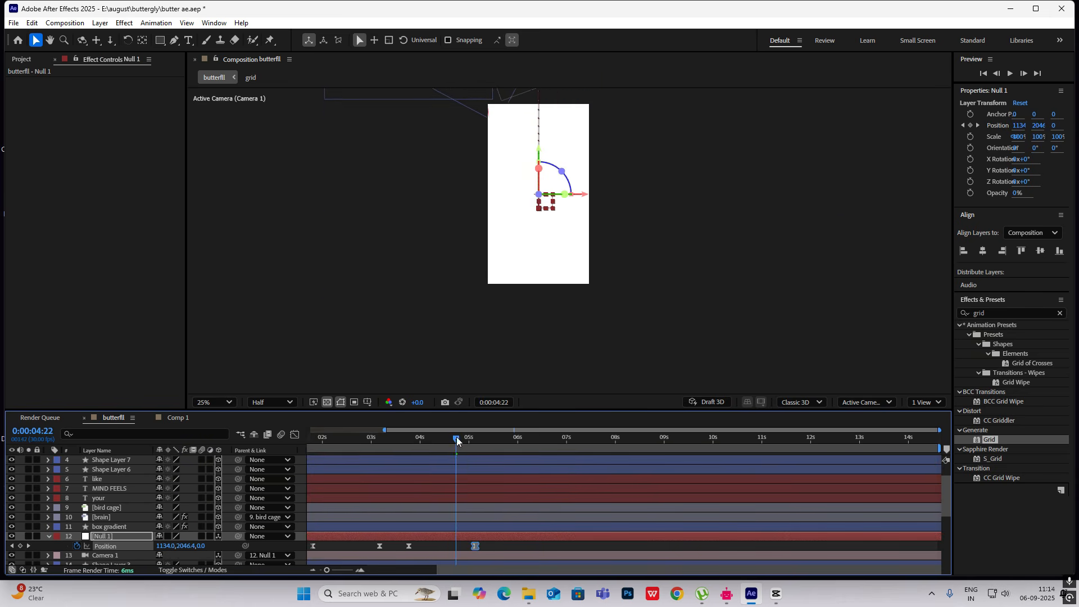
Preview the downward camera move from 0:00:03:19, scrub back to 0:00:04:26, and collapse Null 1's properties
drag(457, 437, 403, 446)
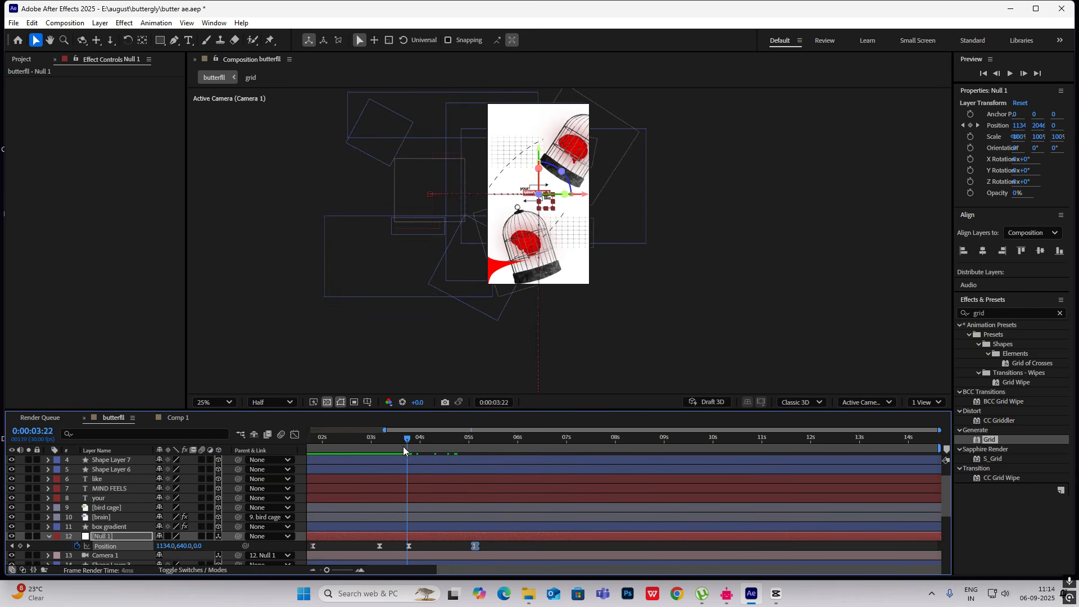
key(space)
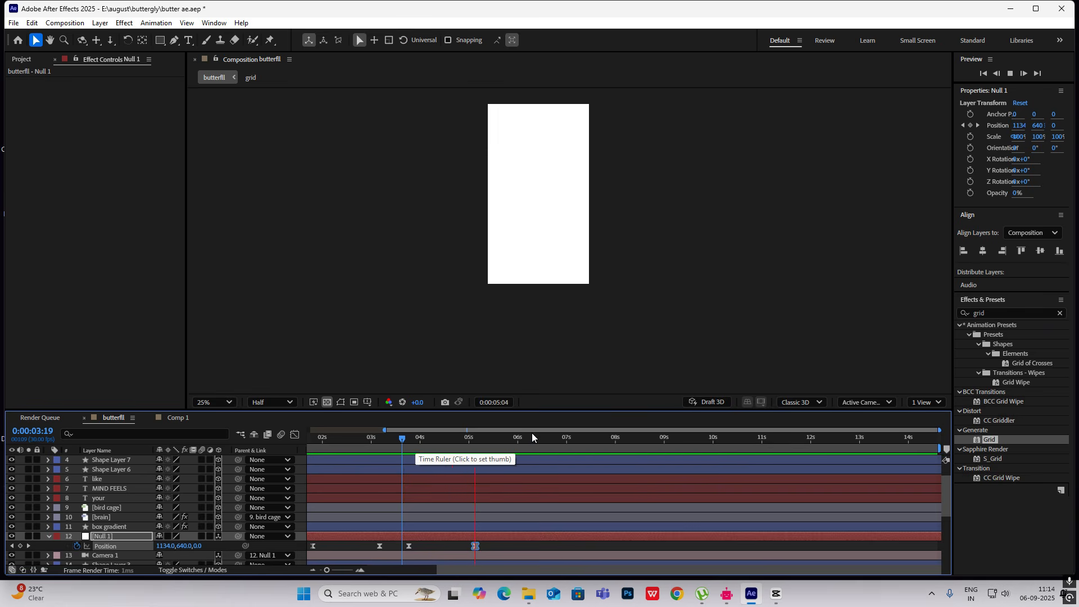
key(space)
drag(488, 443, 462, 442)
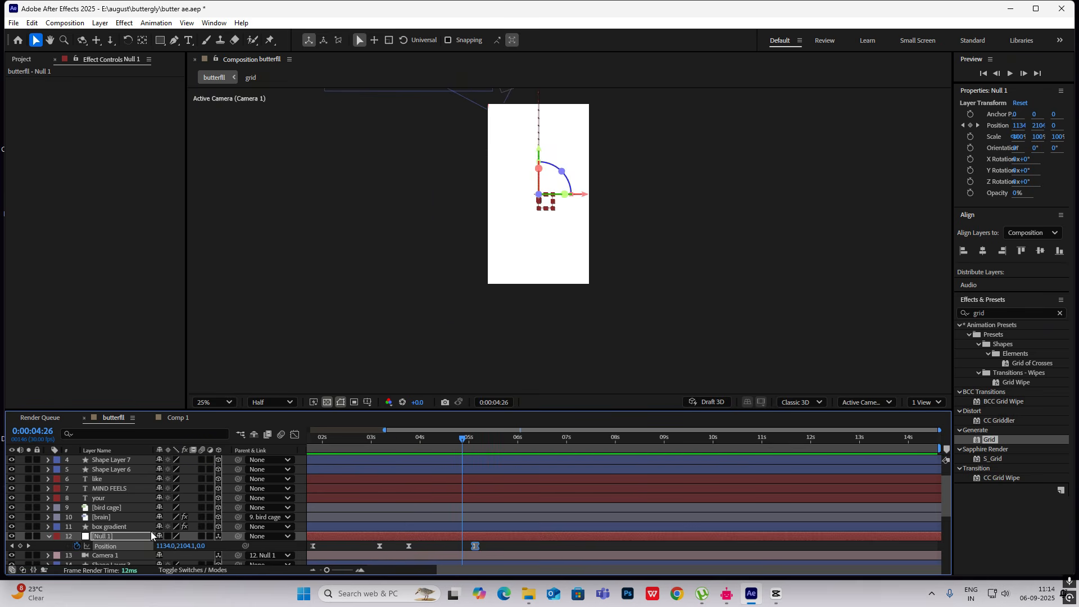
click(47, 536)
Search the effects for Gradient Ramp and apply it to White Solid 3 (layer 27)
scroll(112, 514, down, 5)
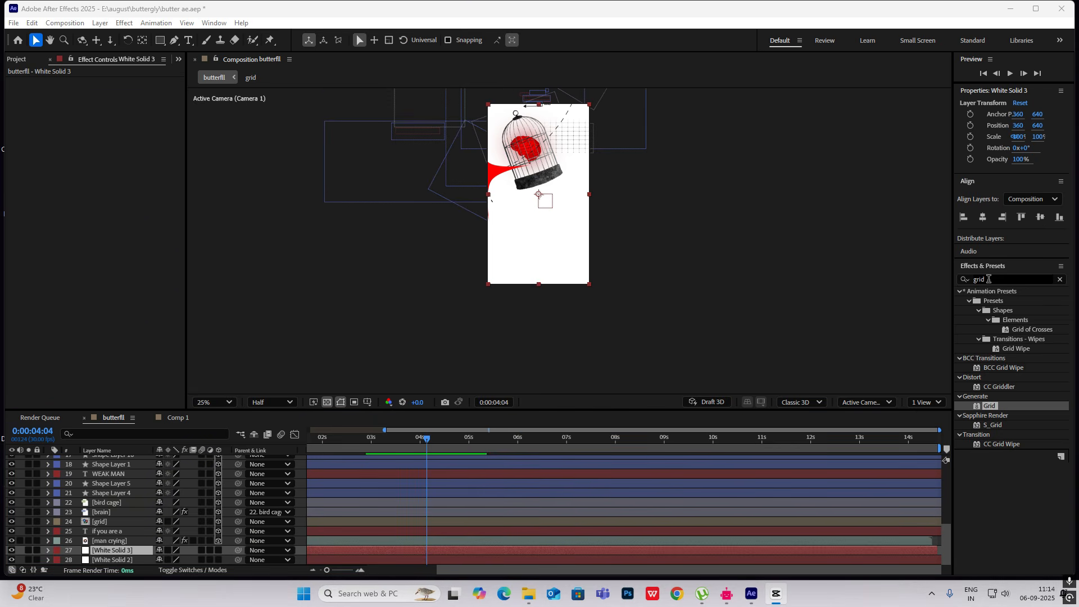
click(964, 280)
text(gra)
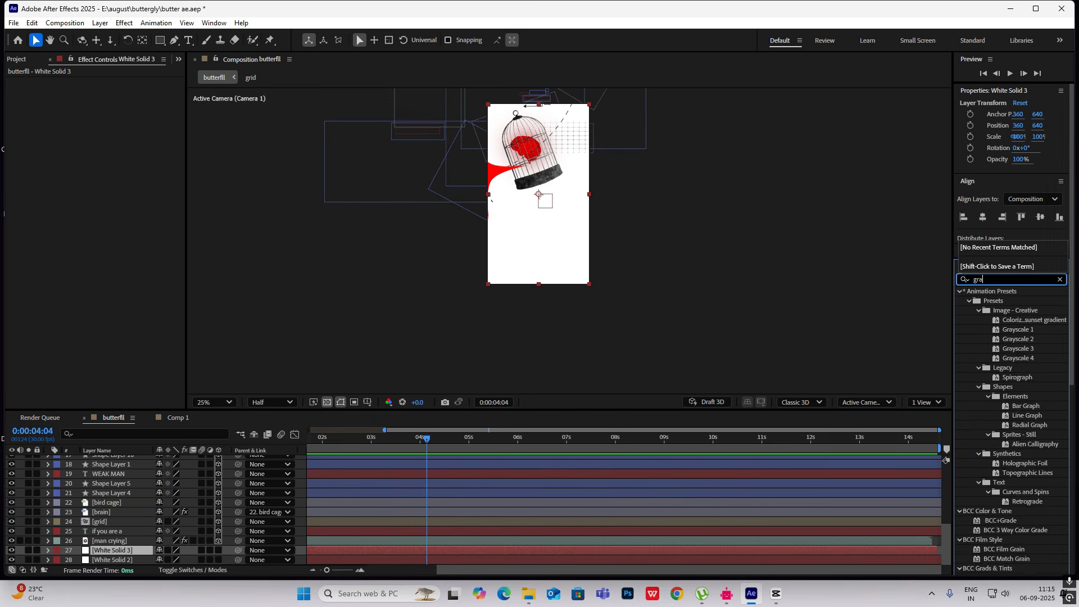
text(dient ram)
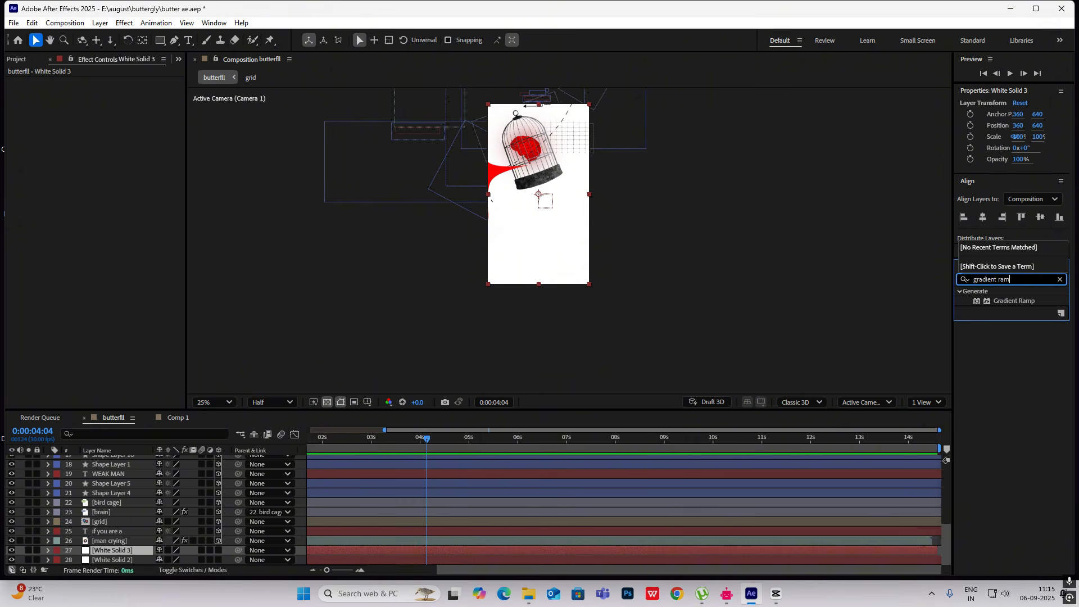
drag(1030, 305, 118, 551)
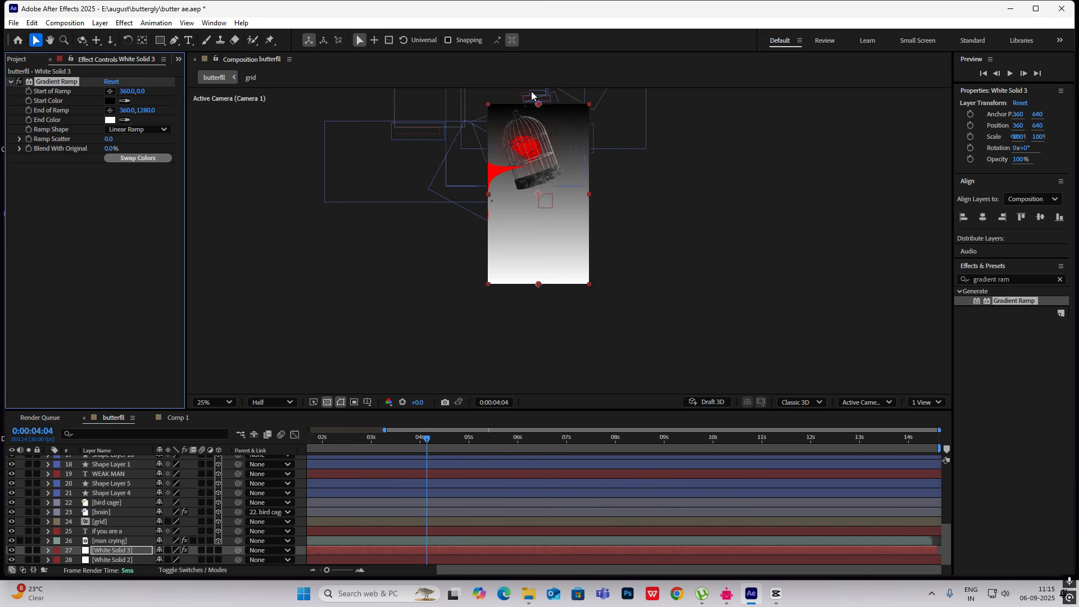
Check the reference video's background and move White Solid 3's Start of Ramp above the frame to 336, -228
drag(425, 440, 496, 481)
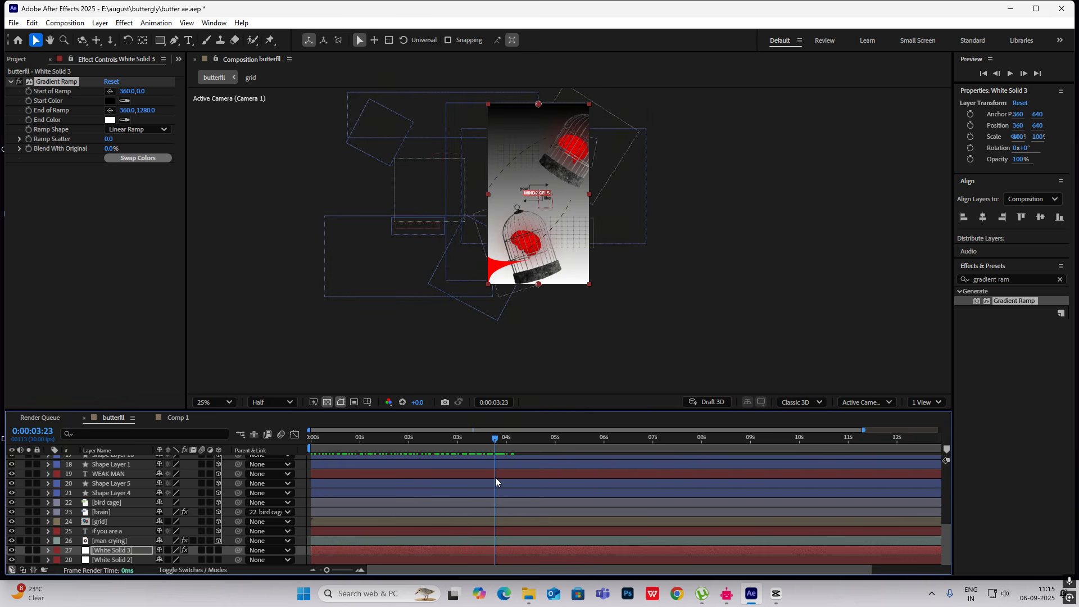
click(776, 594)
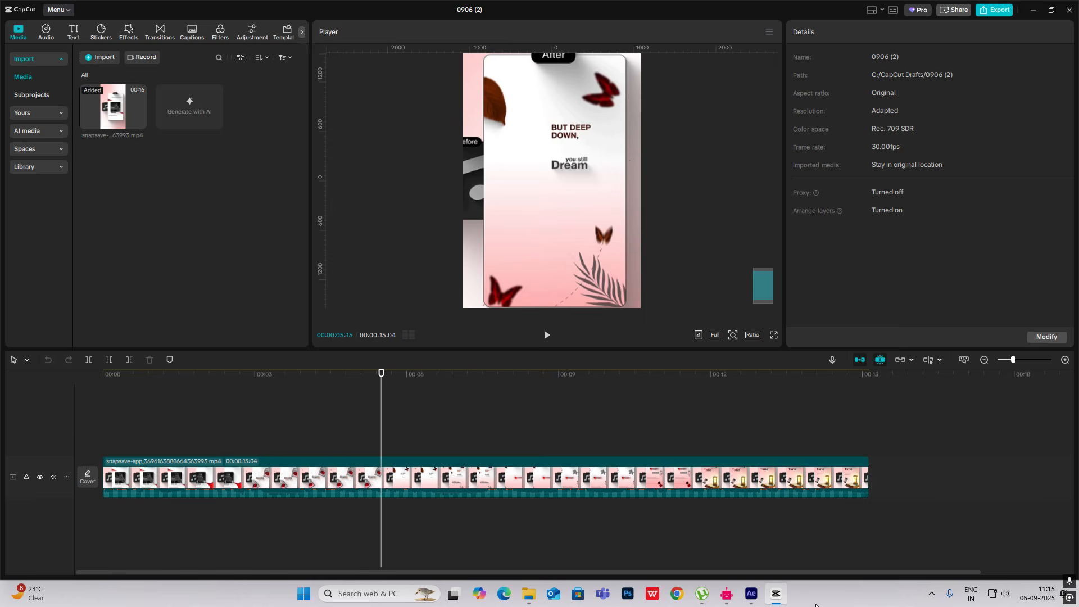
key(alt+Tab)
drag(539, 106, 536, 67)
click(607, 337)
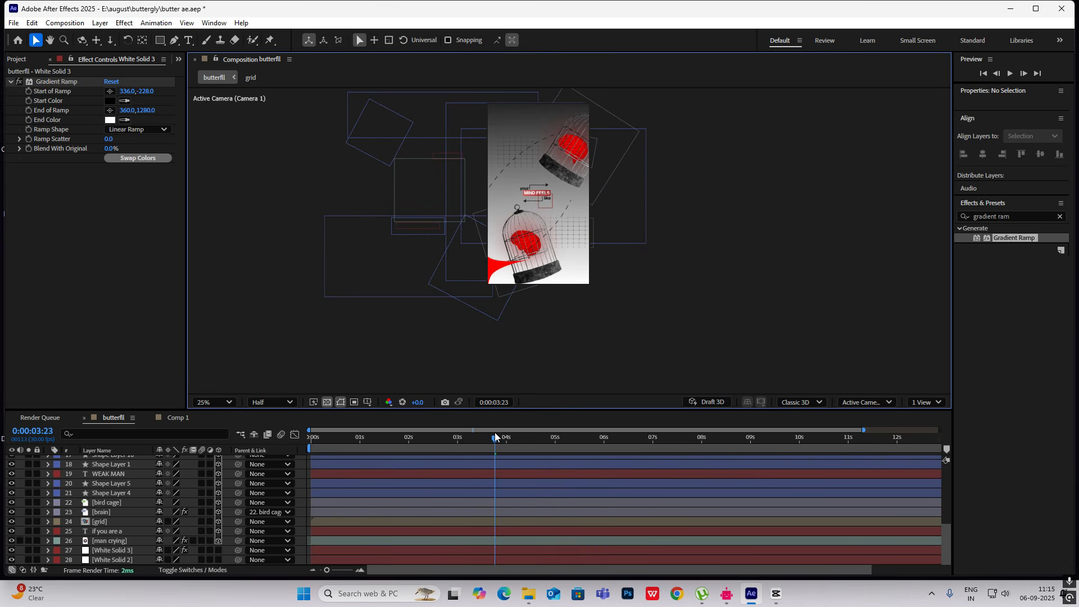
Set White Solid 3's ramp from 348, 1544 to 348, -188 and keyframe Blend With Original at 100% at 0:00:03:29
drag(496, 434, 563, 505)
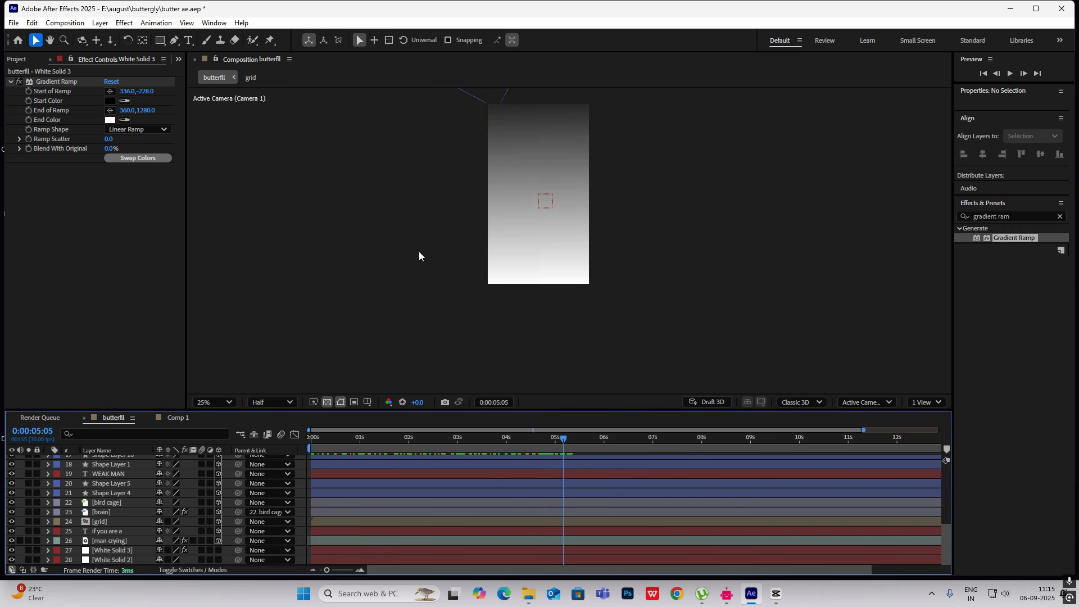
scroll(112, 489, up, 6)
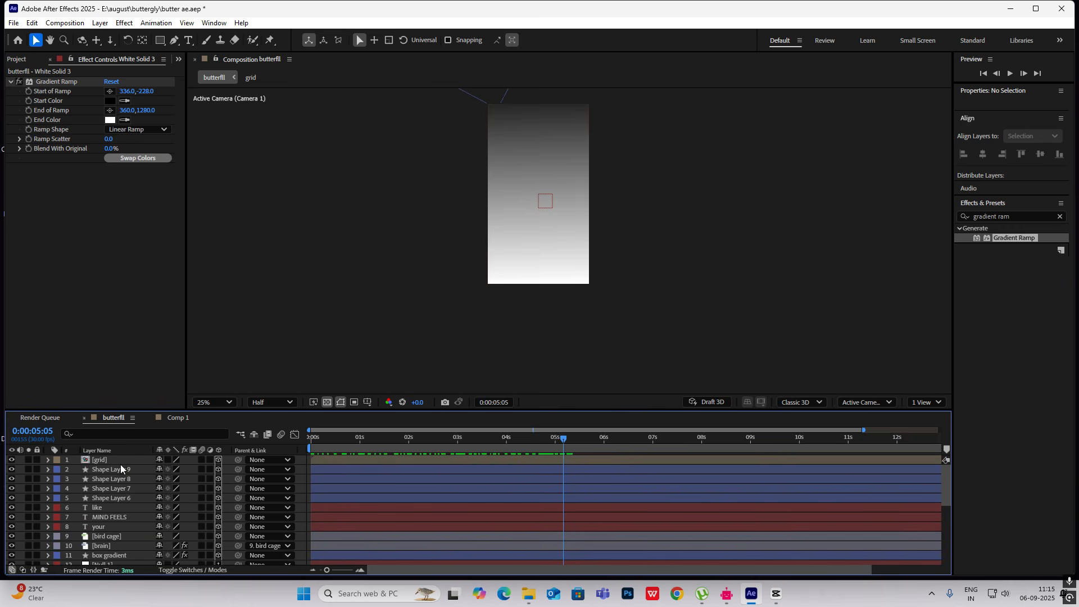
scroll(120, 467, down, 6)
click(119, 551)
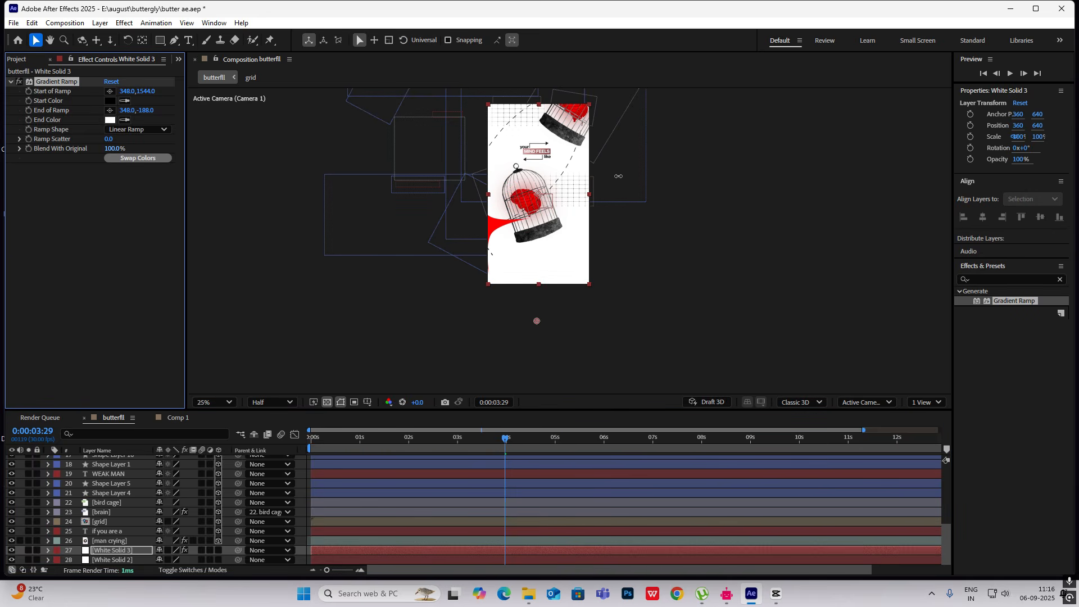
drag(618, 176, 594, 178)
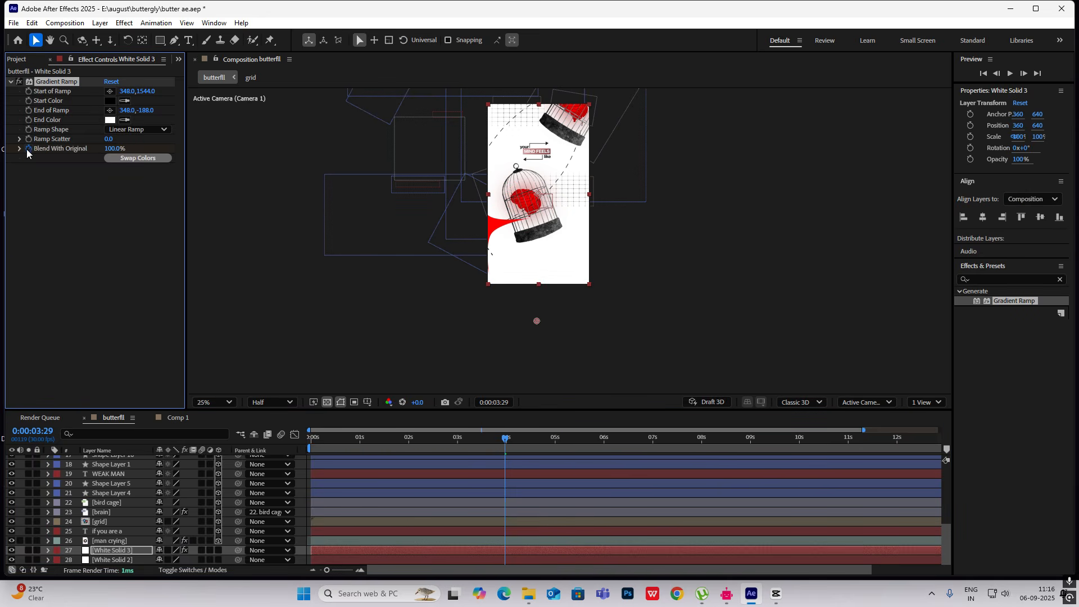
Keyframe White Solid 3's Blend With Original to 0% at 0:00:05:11 and apply Easy Ease to both keyframes
drag(505, 446, 573, 458)
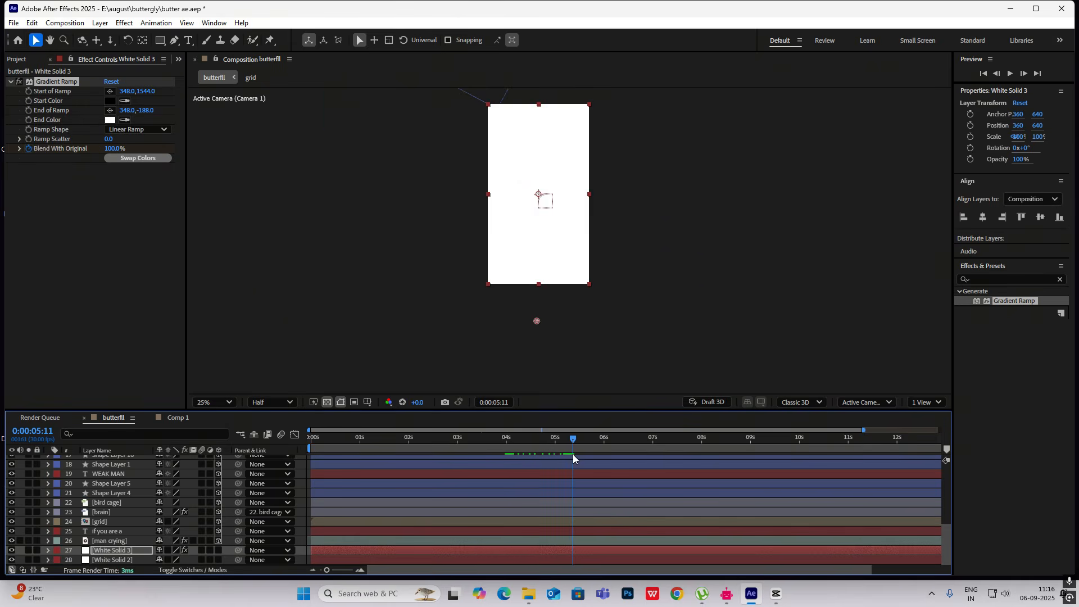
drag(106, 152, 2, 158)
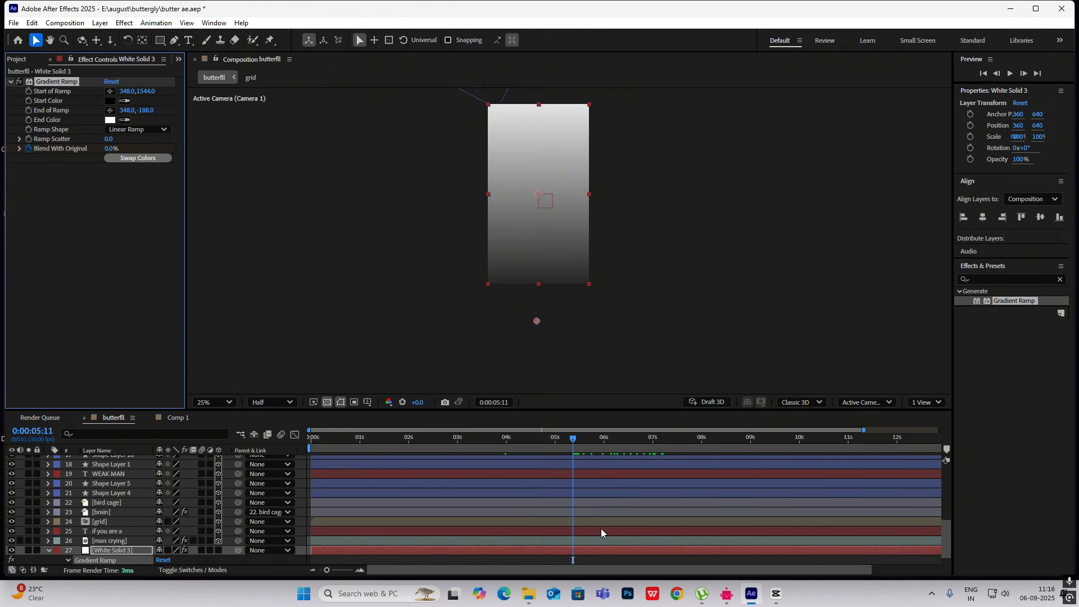
key(u)
key(F9)
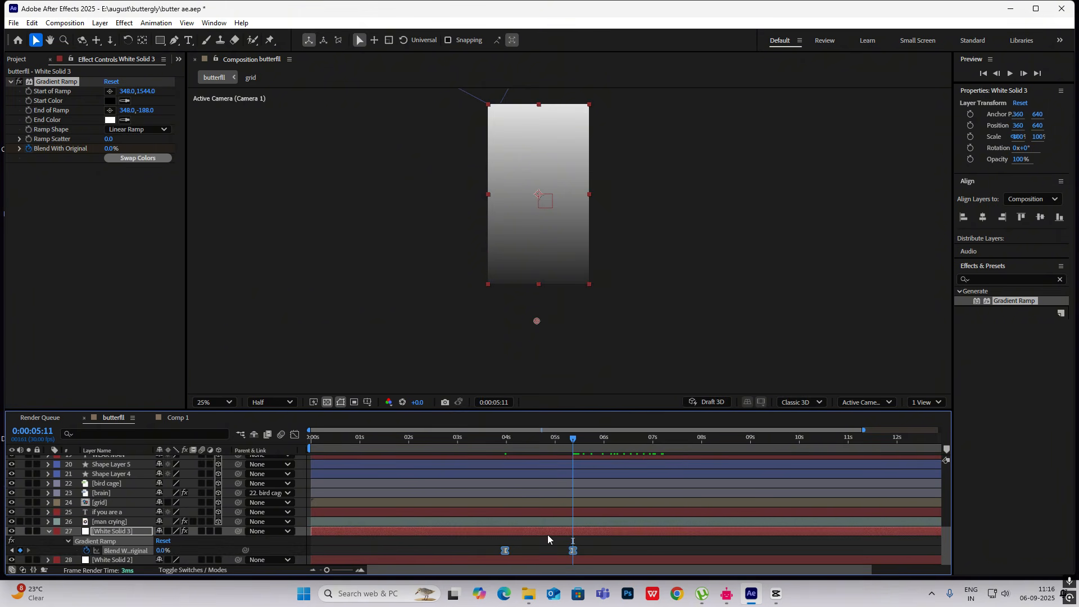
Preview the gradient background fading in from 0:00:03:16
drag(573, 439, 488, 442)
key(space)
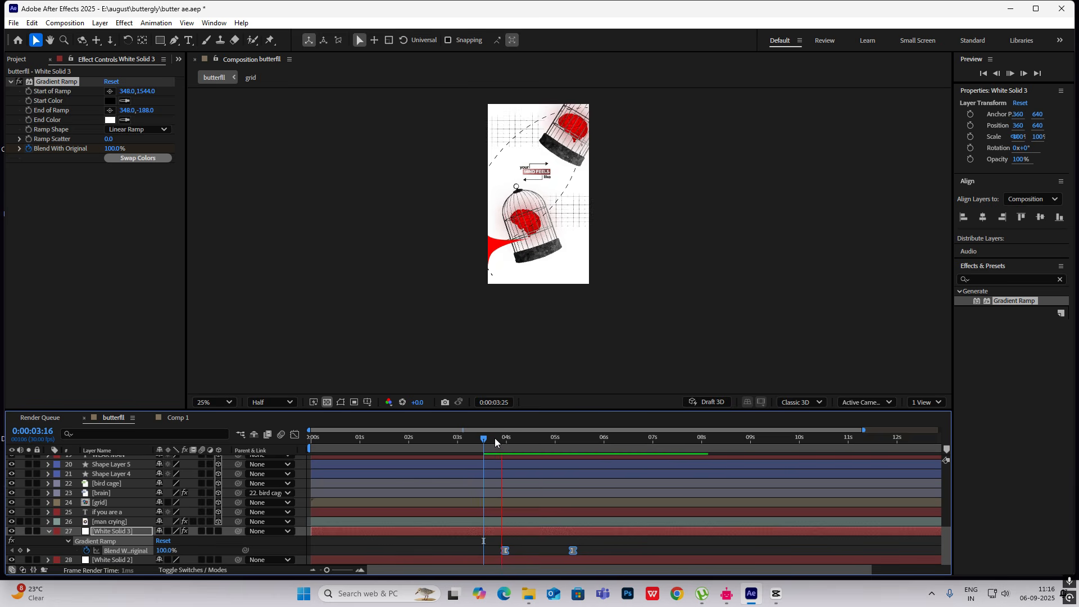
key(space)
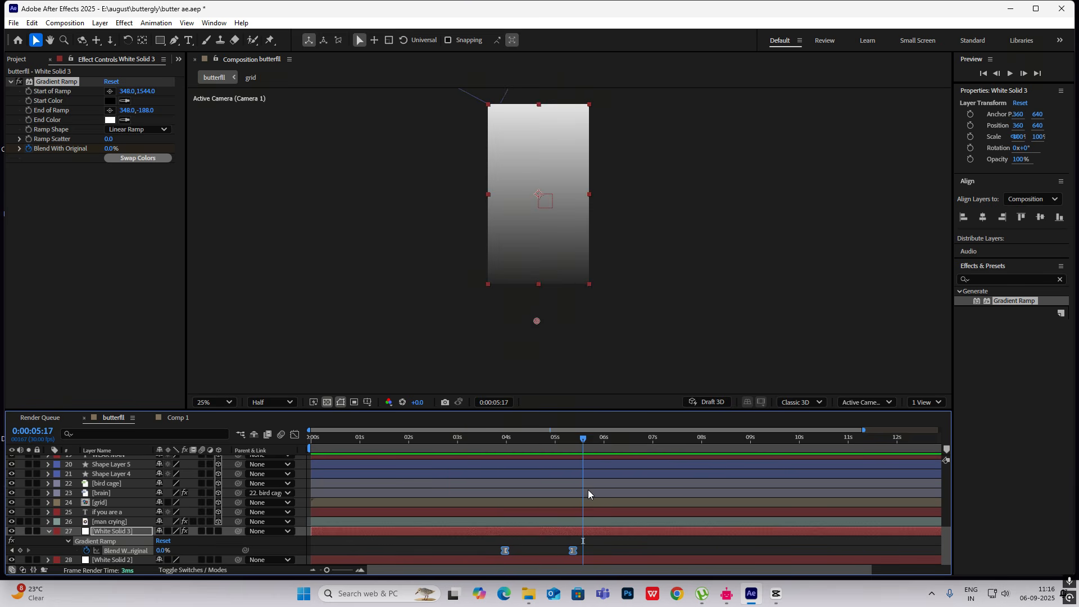
Check the leaf and butterfly layout in the reference video in CapCut, return to After Effects at 0:00:06:00, and collapse White Solid 3's properties
drag(585, 442, 571, 373)
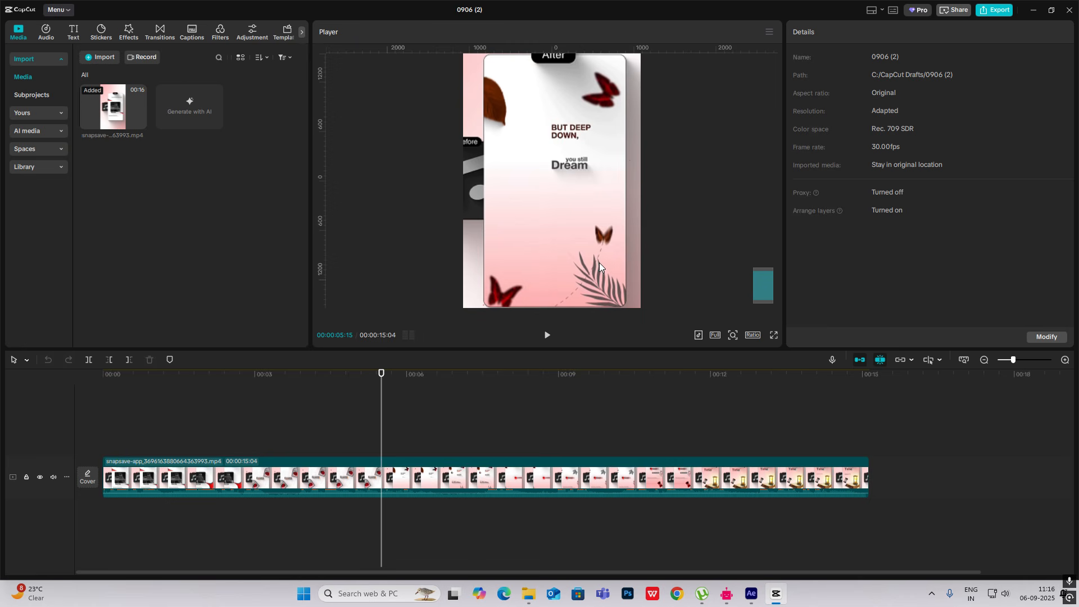
key(alt+Tab)
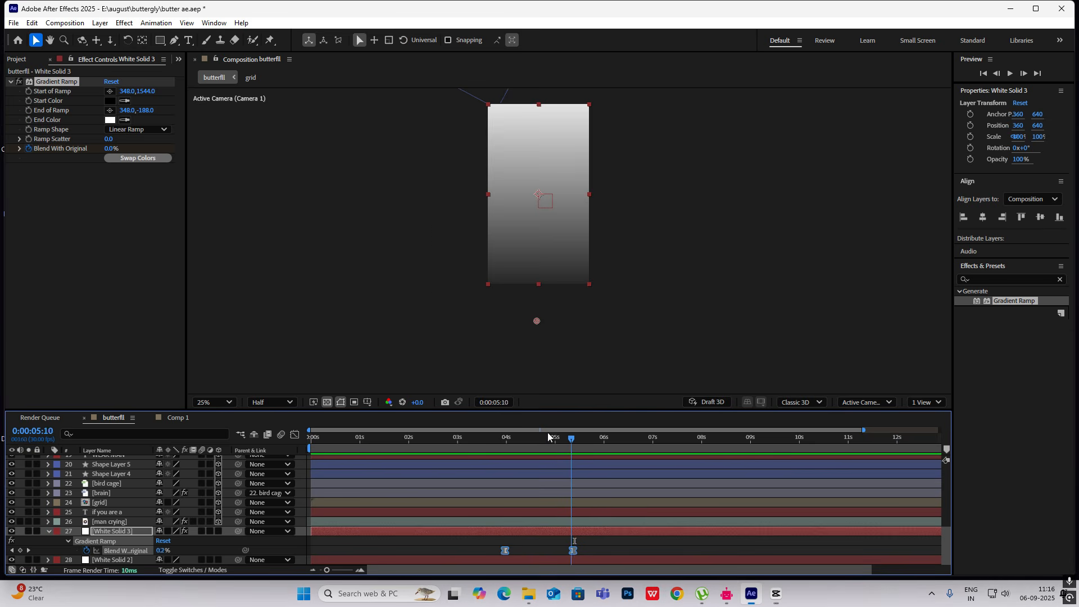
drag(548, 436, 604, 523)
click(662, 277)
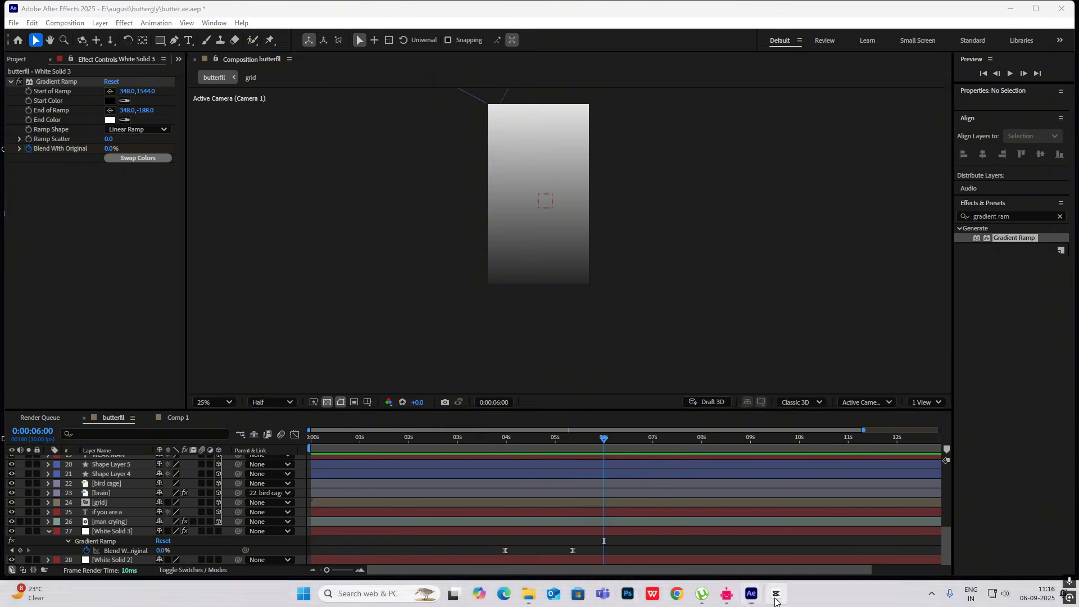
key(alt+Tab)
key(alt+Tab)
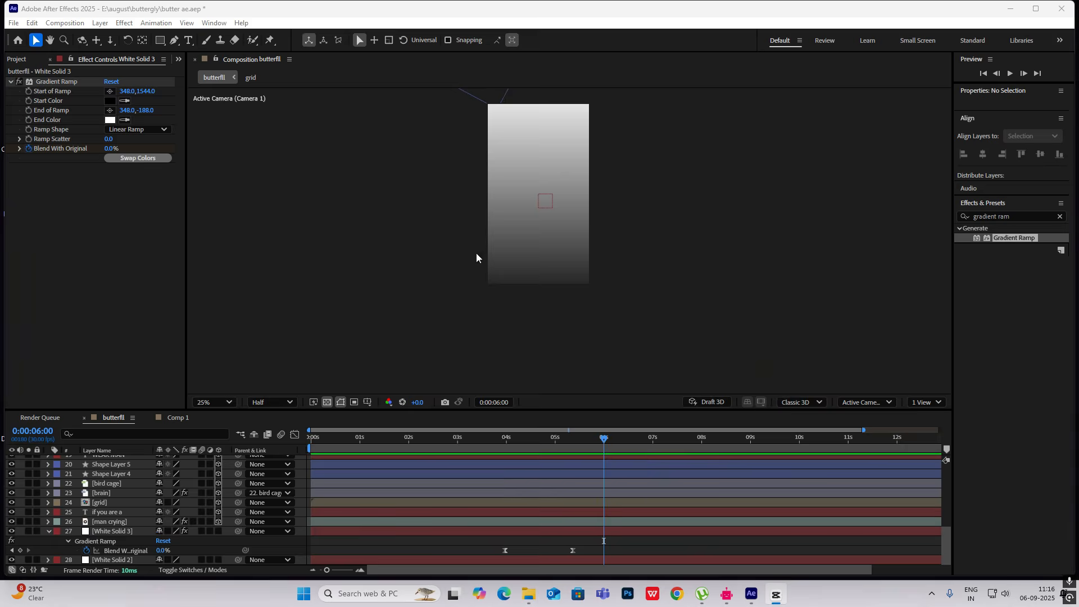
click(49, 531)
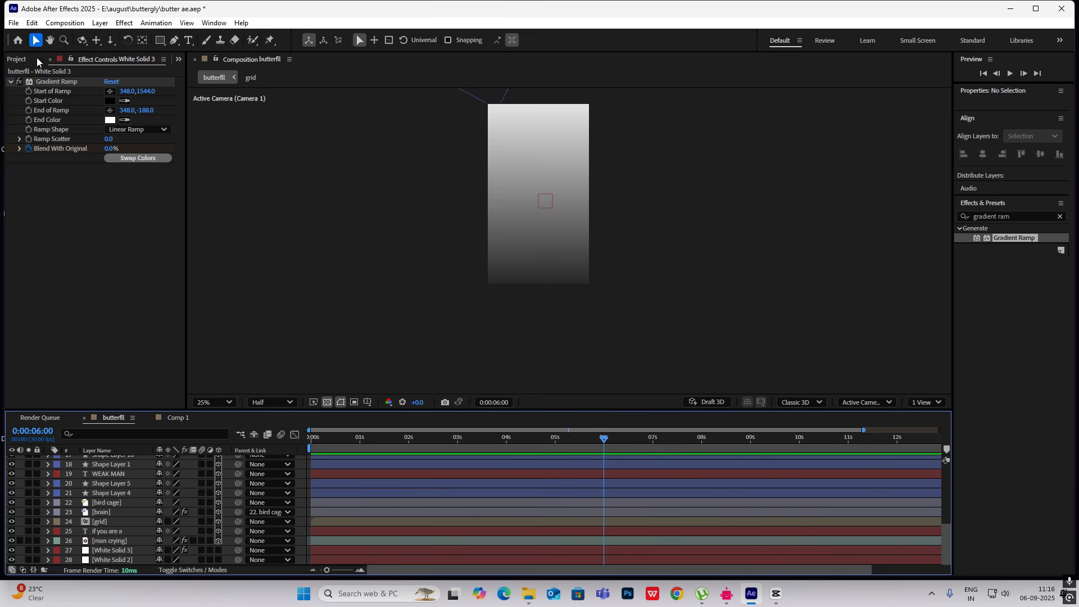
Add leaf 1 as the top layer, make it 3D, and move it down into the camera's current frame
click(22, 60)
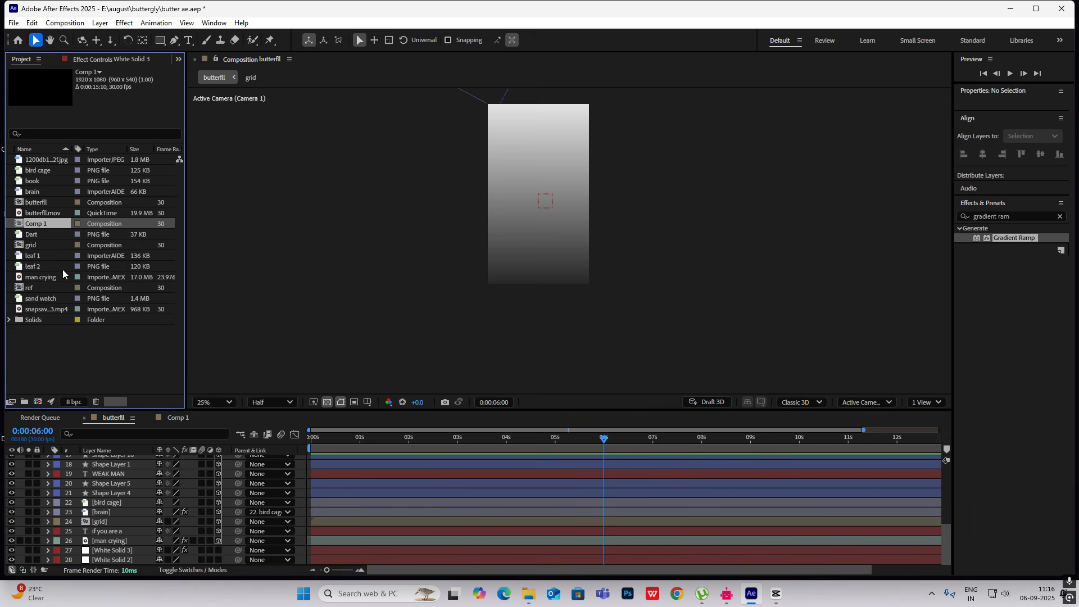
drag(42, 256, 102, 456)
drag(529, 197, 496, 203)
key(r)
click(218, 460)
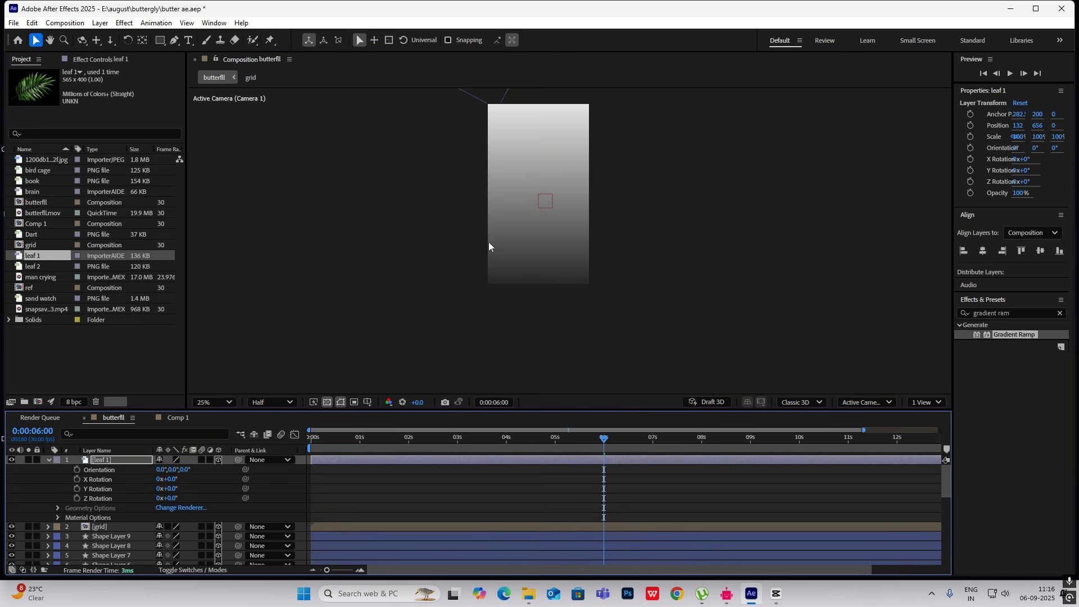
scroll(492, 230, down, 4)
drag(526, 177, 554, 229)
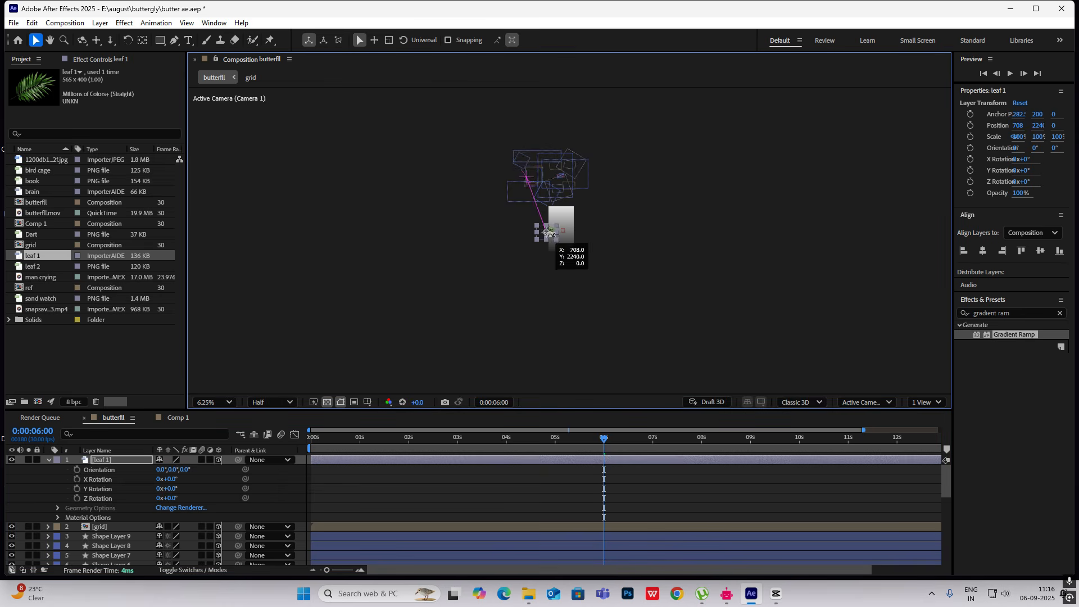
Place leaf 1 in the frame's lower-left corner with a Z Rotation of -32° and a scale of 124%, tilting its orientation slightly
scroll(545, 233, up, 4)
drag(178, 497, 157, 500)
drag(476, 209, 498, 261)
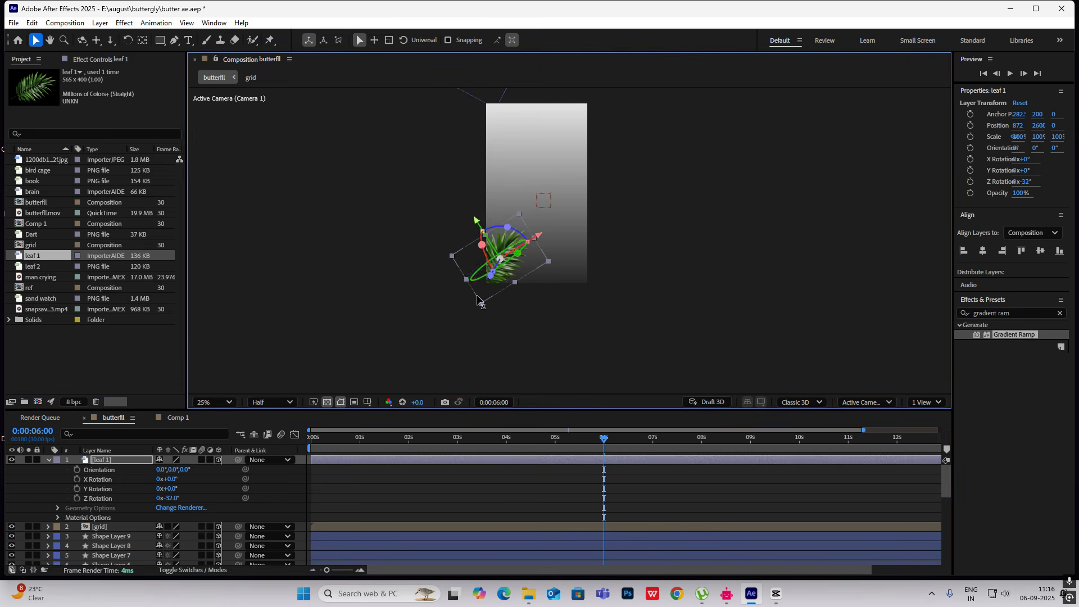
key(s)
drag(185, 470, 237, 470)
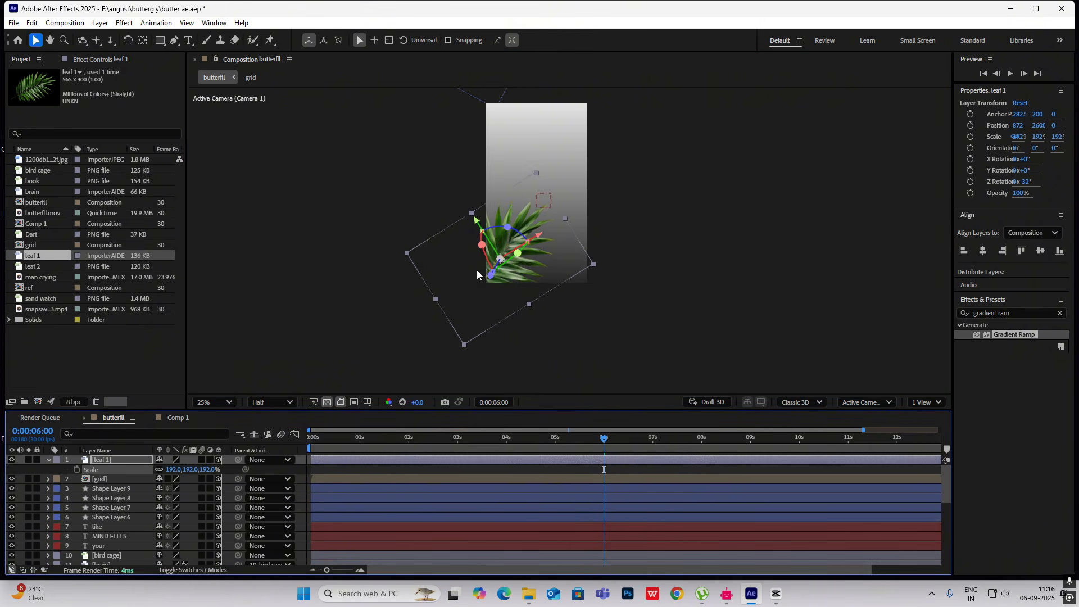
drag(488, 263, 485, 248)
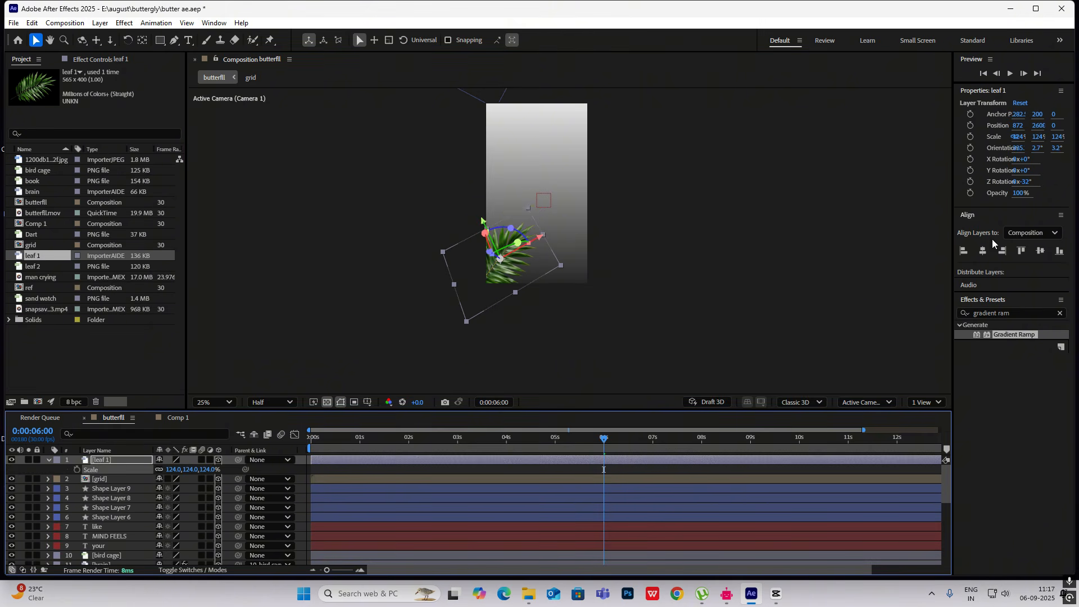
Search the effects for Tint and apply it to leaf 1
drag(1012, 308, 915, 306)
text(tint)
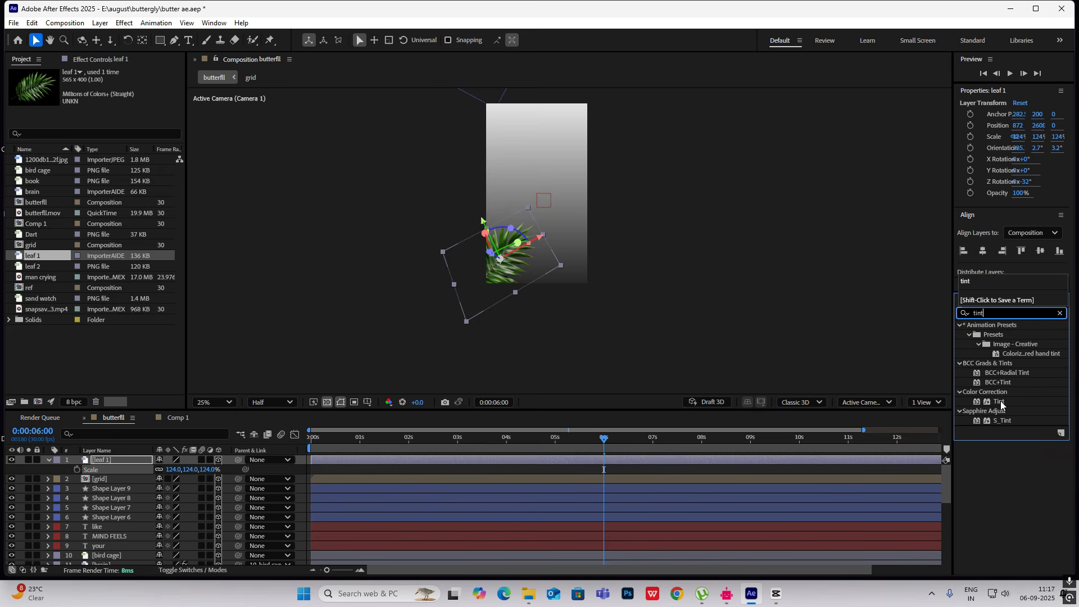
double_click(1001, 400)
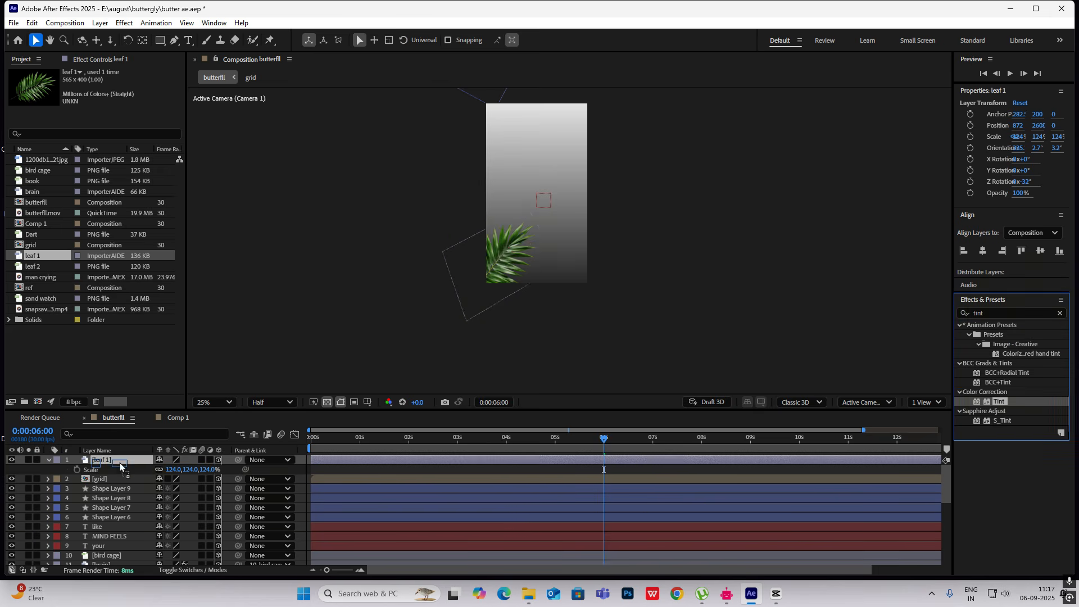
click(675, 179)
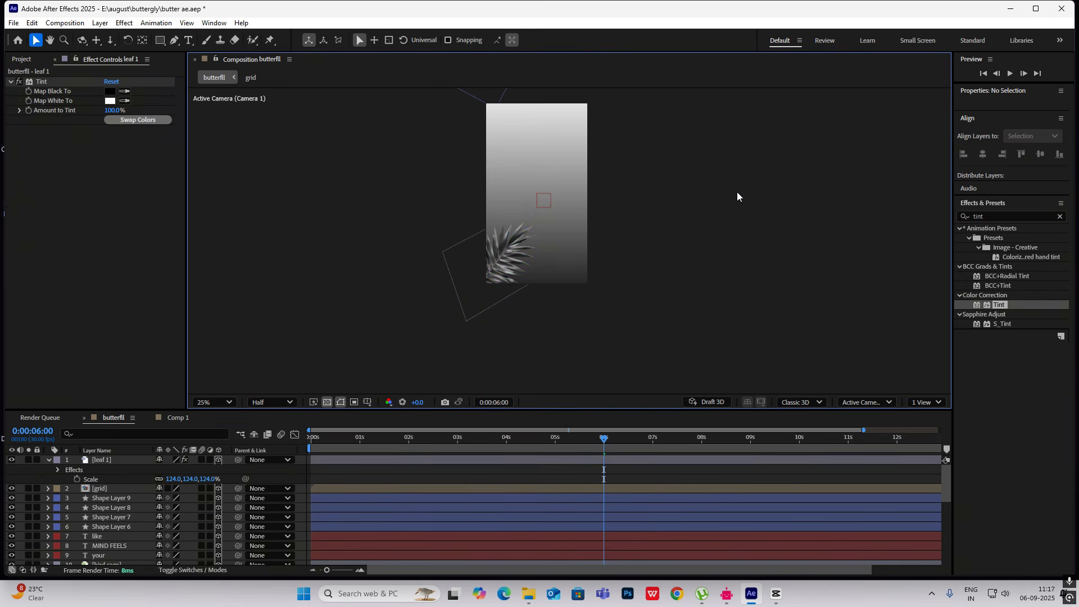
Add leaf 2 below leaf 1 in the frame's upper-right corner, rotated -220° and scaled to 189%, with a Tint effect
click(21, 59)
drag(34, 266, 102, 484)
key(r)
drag(173, 498, 124, 499)
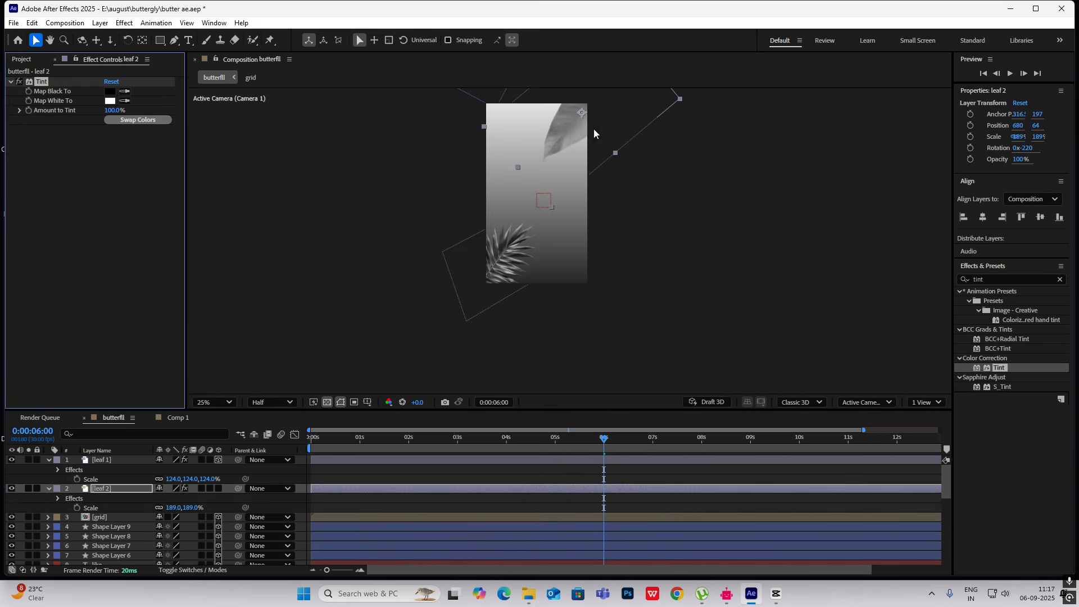
Set the Tint's Map White To on both leaves to light red, and make leaf 2 a 3D layer in the upper-right corner
click(110, 100)
key(Return)
drag(604, 438, 531, 453)
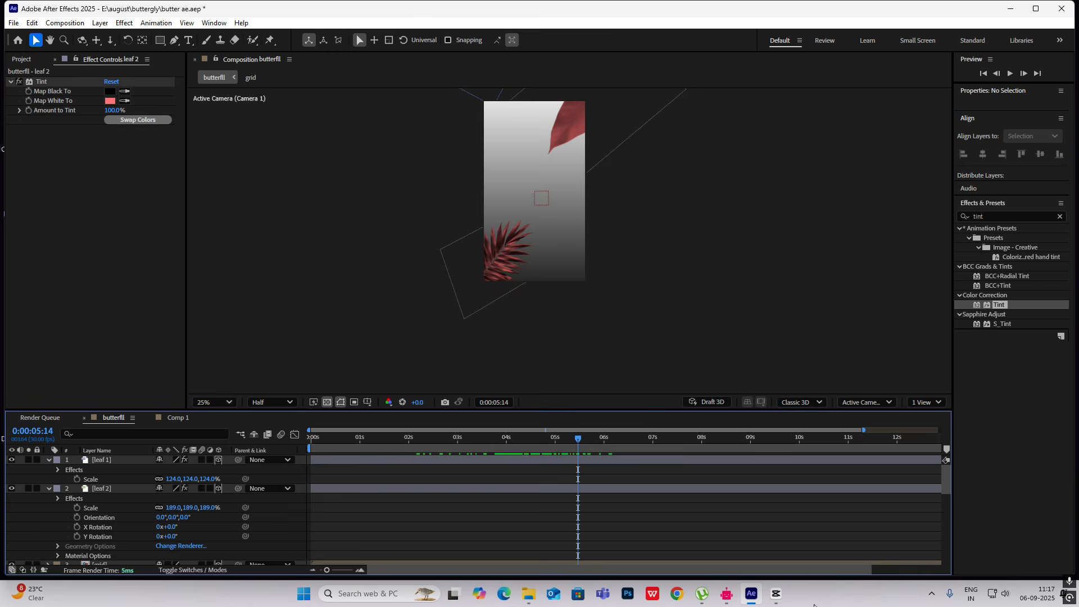
Compare the leaves with the reference video in CapCut, return to After Effects, and collapse the leaf 1 and leaf 2 layers
click(776, 594)
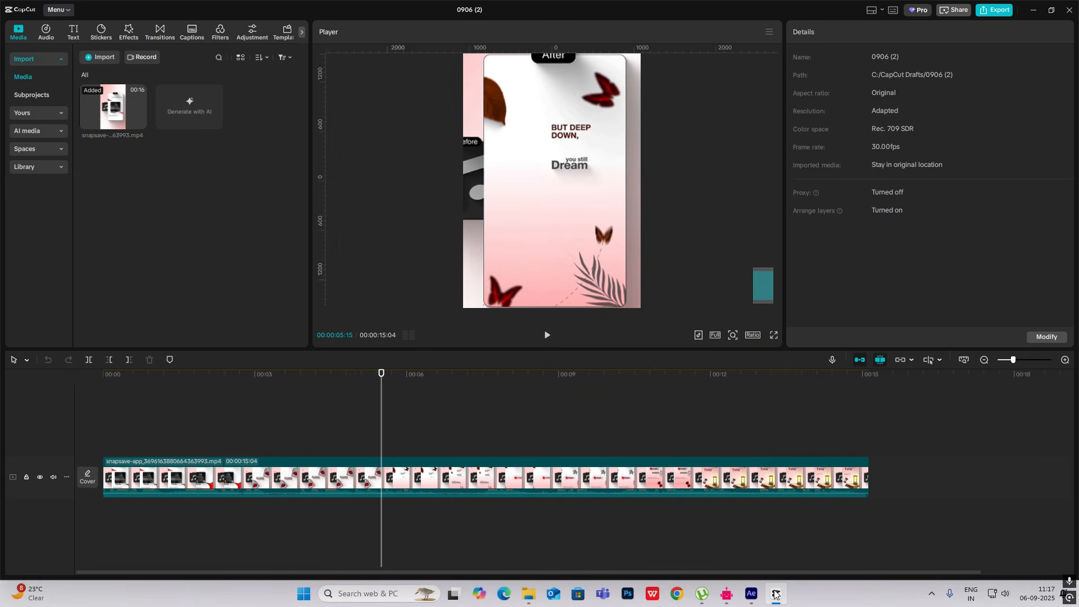
click(776, 593)
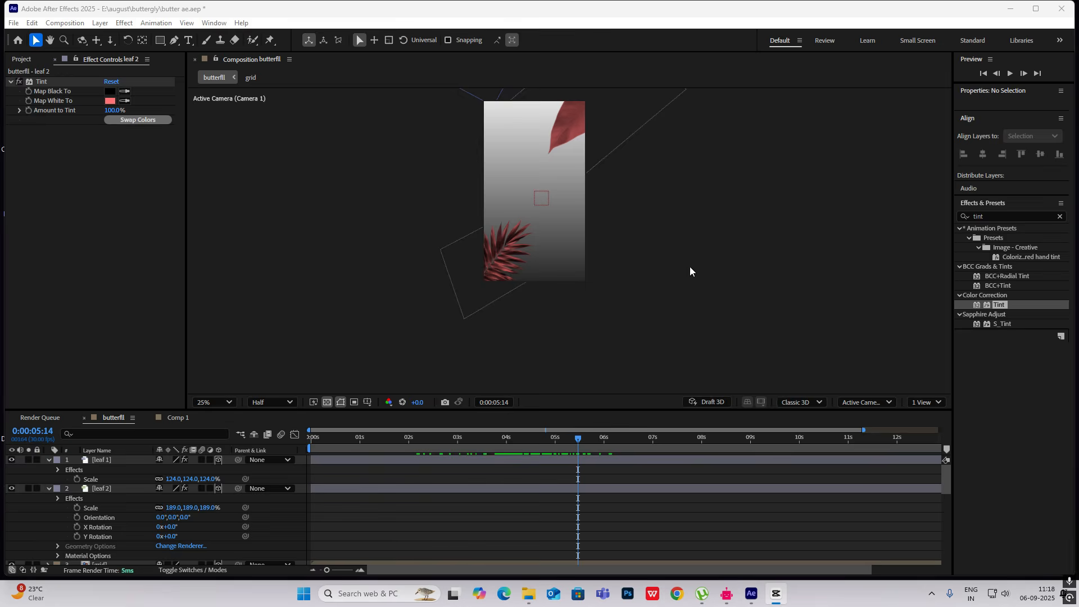
click(49, 459)
click(49, 469)
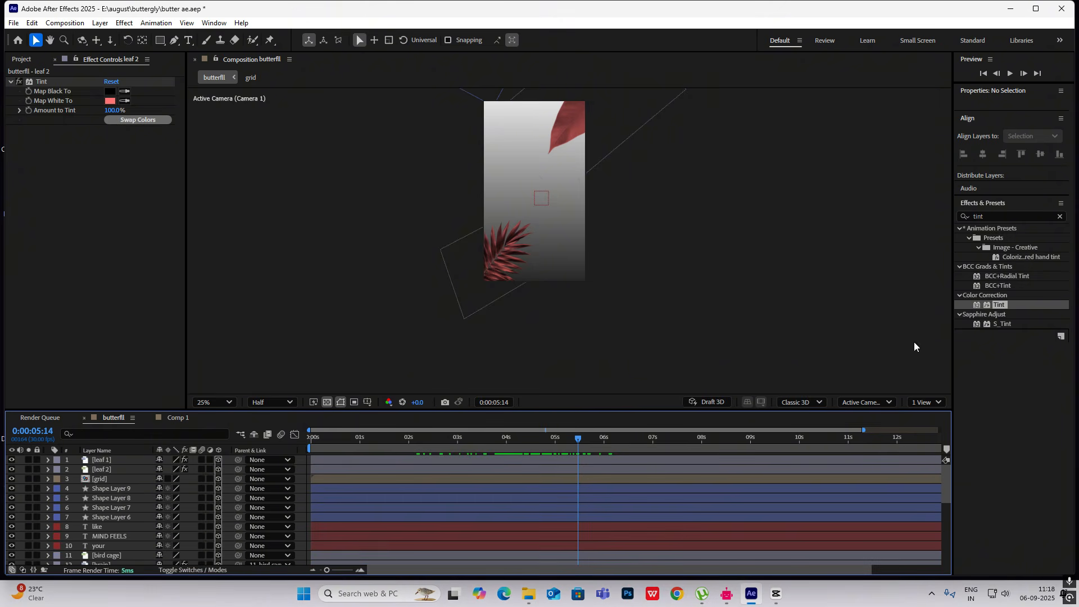
Search the effects for Drop Shadow and apply it to leaf 1
click(988, 216)
text(dr)
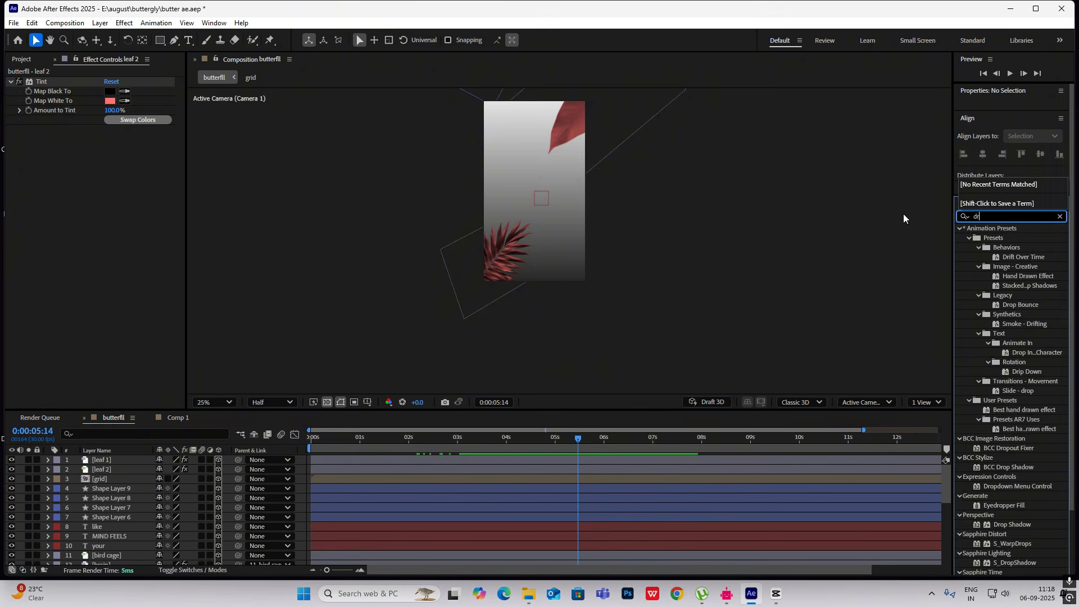
text(op shad)
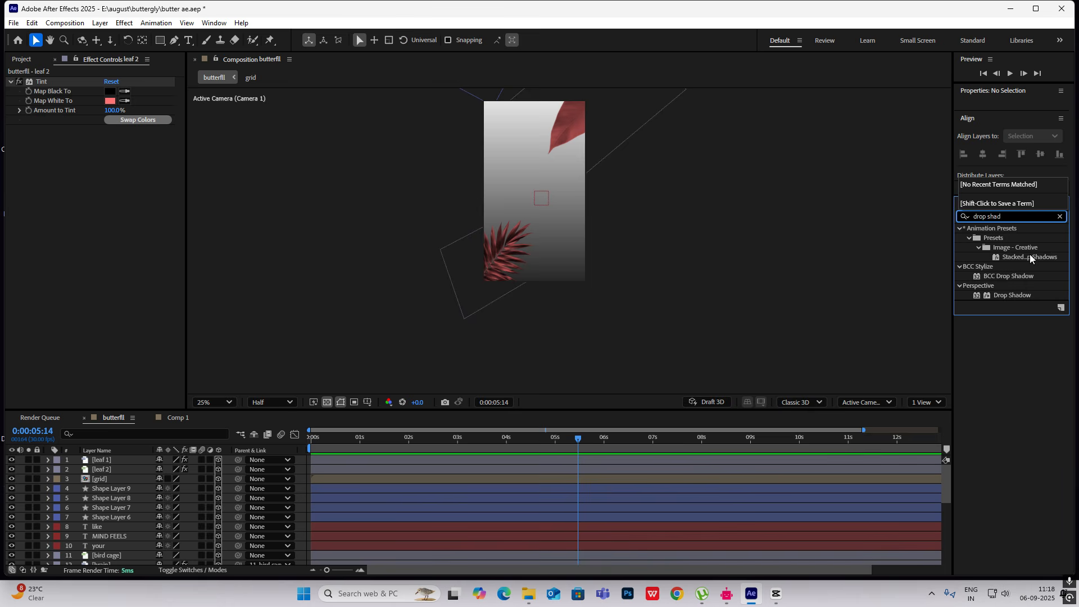
drag(1018, 294, 136, 460)
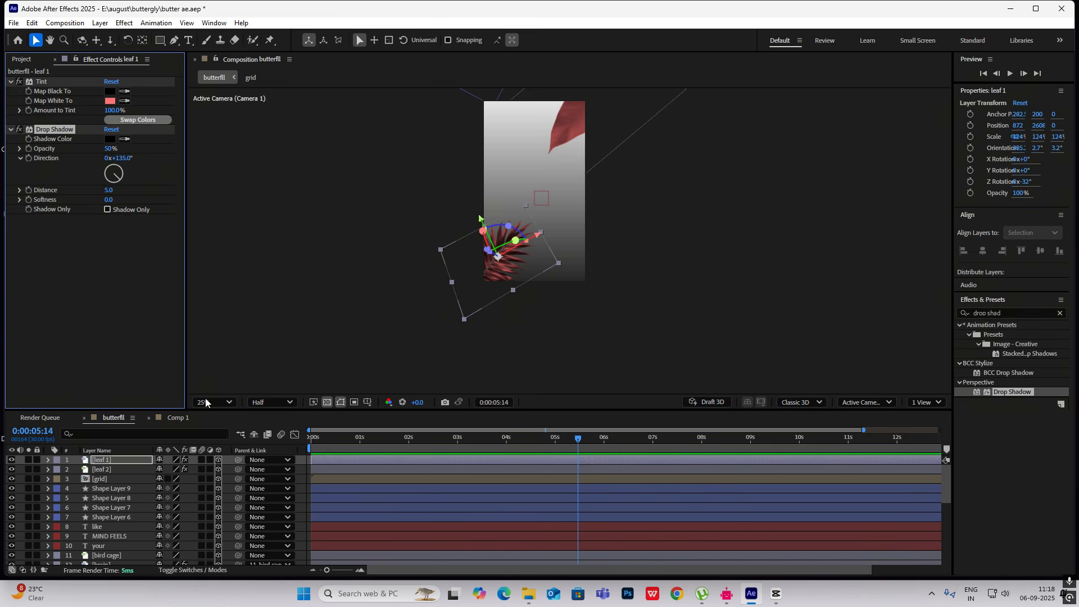
Set leaf 1's drop shadow to 32% opacity, a distance of 16, and a softness of 7
scroll(570, 241, up, 2)
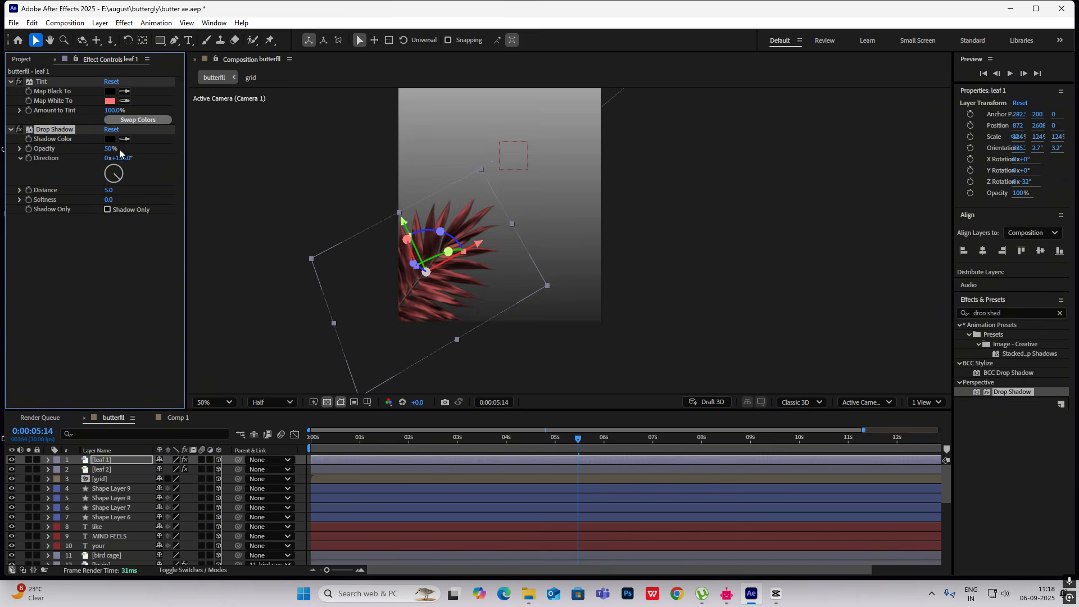
drag(109, 190, 112, 190)
drag(107, 149, 75, 153)
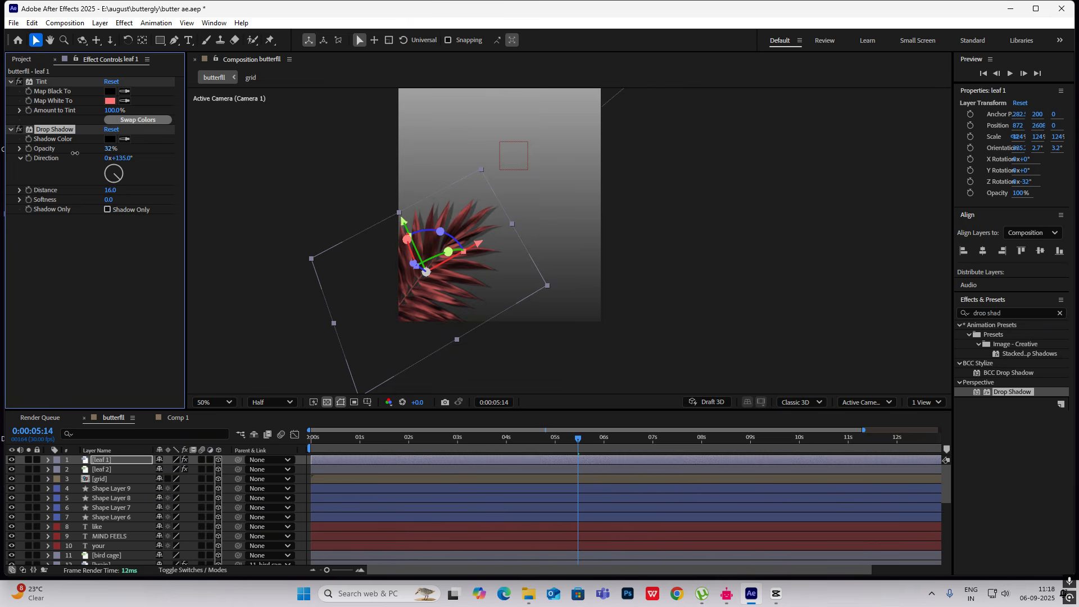
click(581, 224)
scroll(531, 235, down, 2)
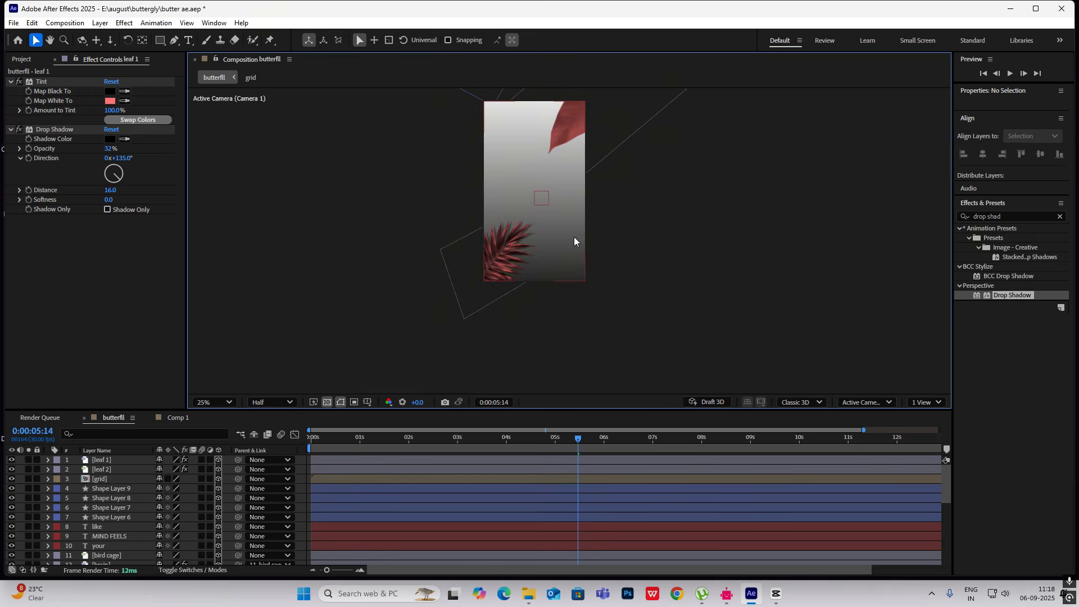
click(512, 270)
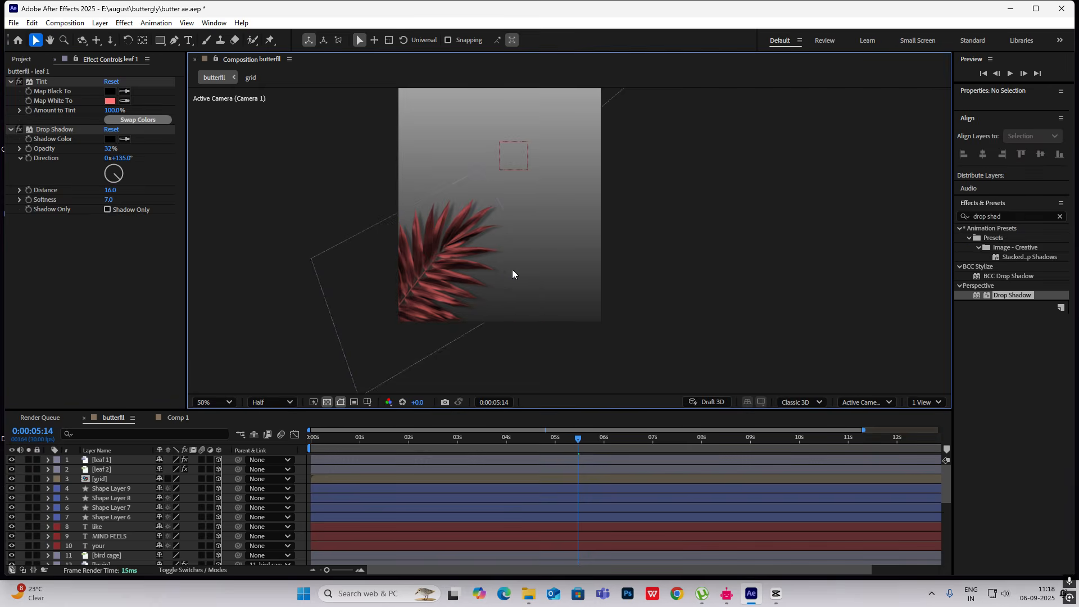
Copy leaf 1's Drop Shadow effect with its settings onto leaf 2
scroll(567, 266, down, 2)
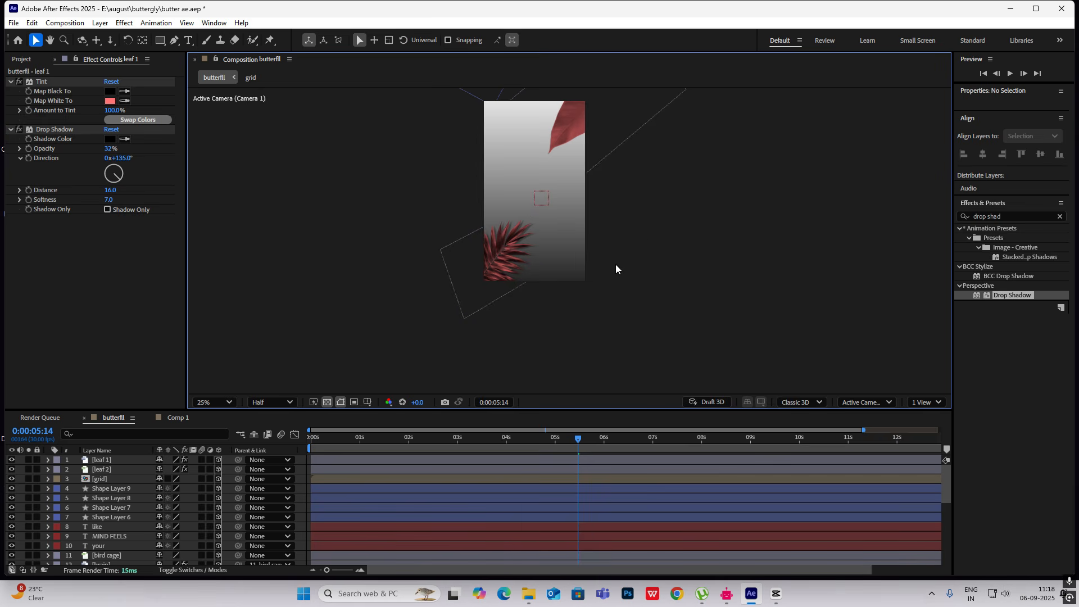
click(53, 129)
click(109, 469)
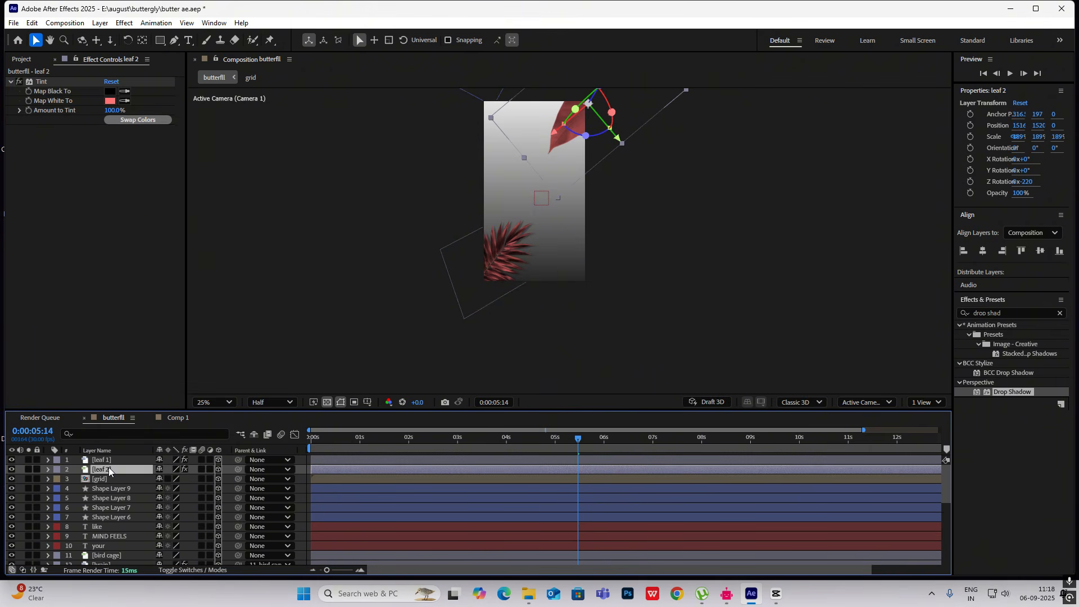
click(660, 262)
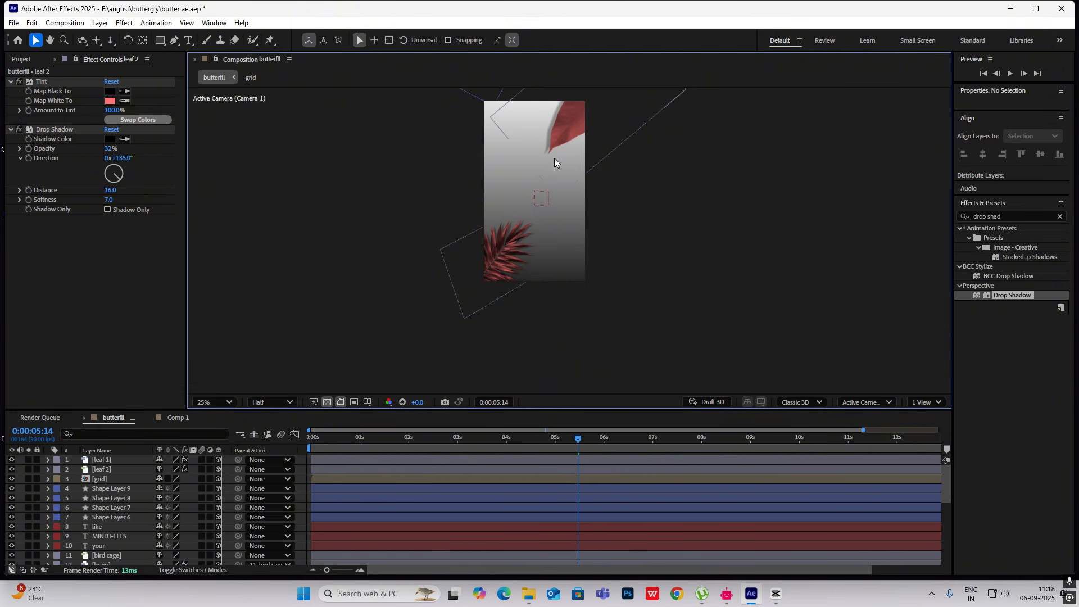
Switch to CapCut, scrub the reference video to about 6 seconds to examine the butterflies, and return to After Effects
scroll(566, 173, down, 1)
scroll(567, 173, up, 1)
scroll(662, 219, down, 2)
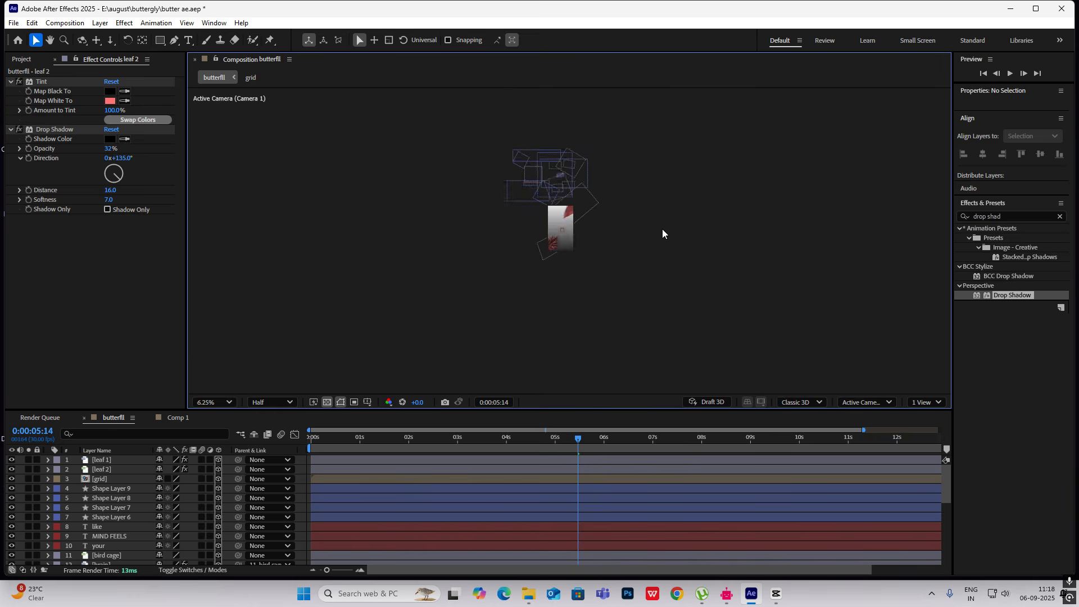
scroll(662, 228, up, 2)
click(777, 597)
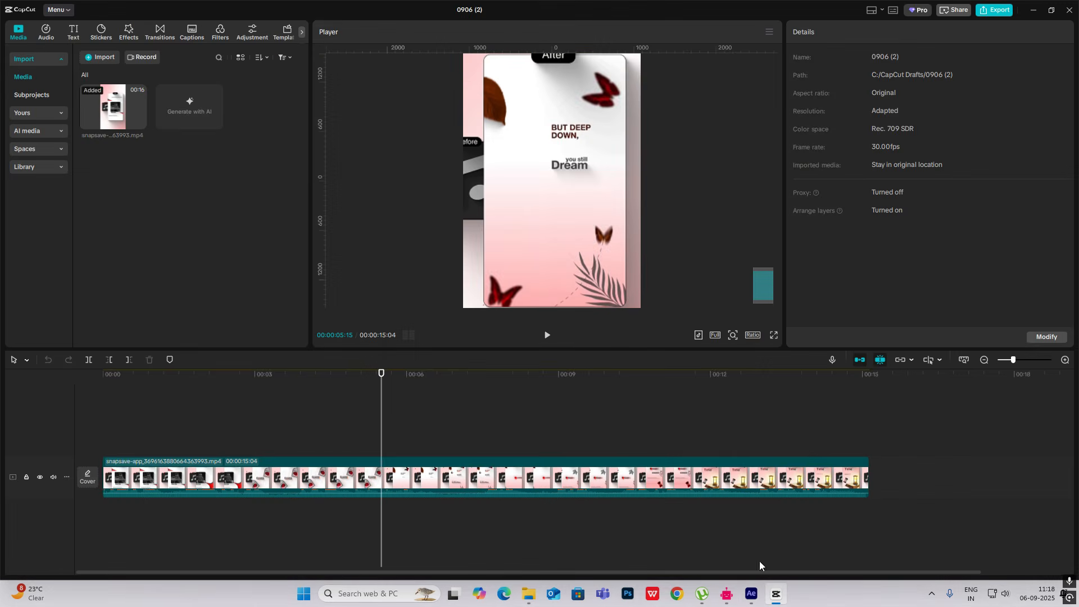
drag(382, 426, 416, 427)
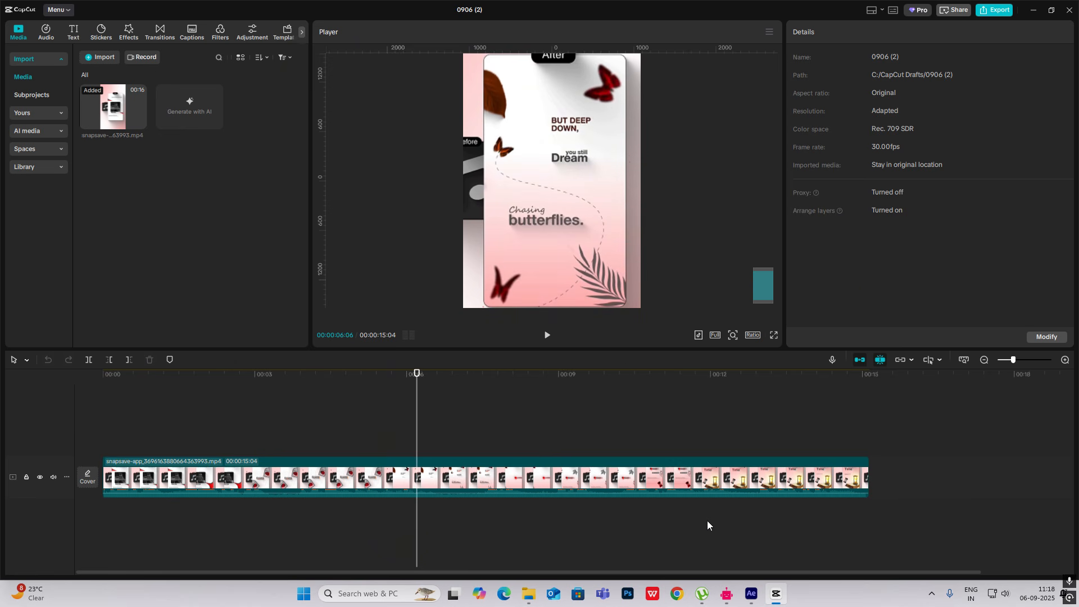
click(780, 599)
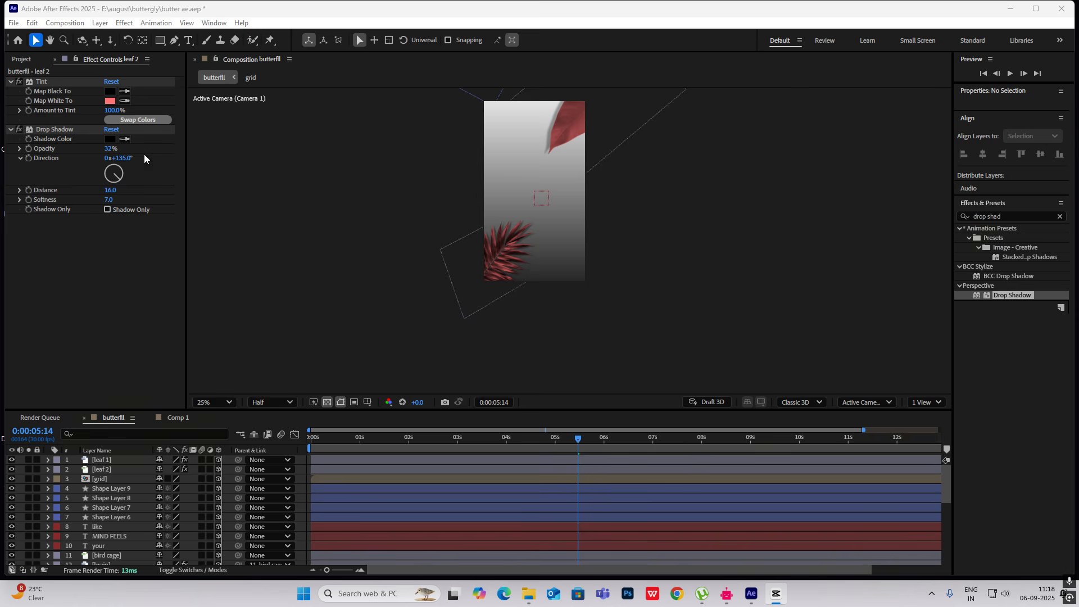
Add butterfll.mov as the top layer starting near 0:00:05:14, and place the butterfly just below the upper-right leaf
click(10, 130)
click(10, 81)
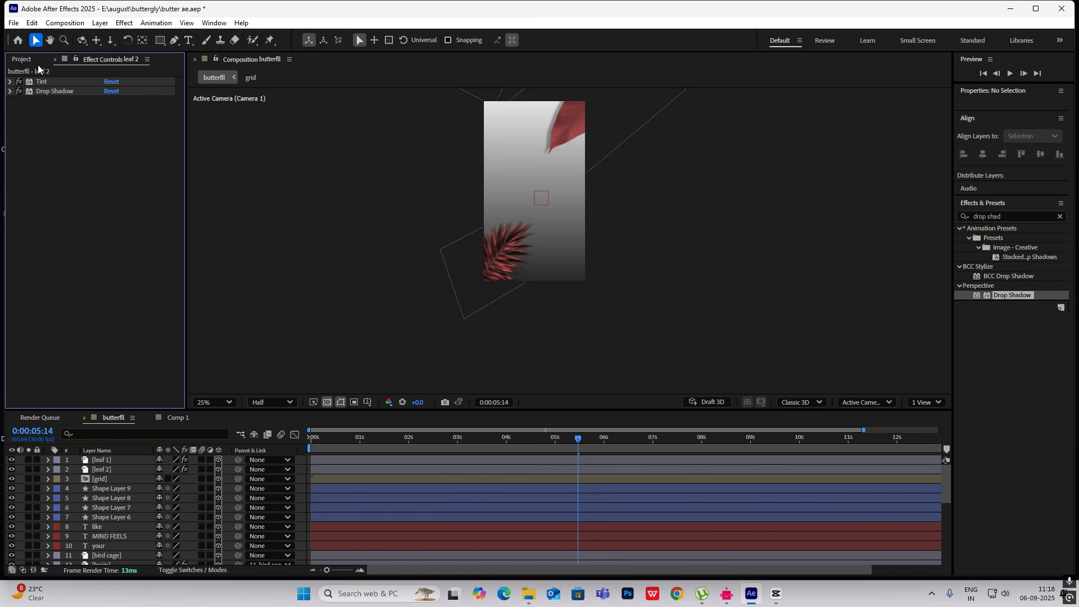
click(36, 59)
click(35, 214)
drag(34, 214, 110, 458)
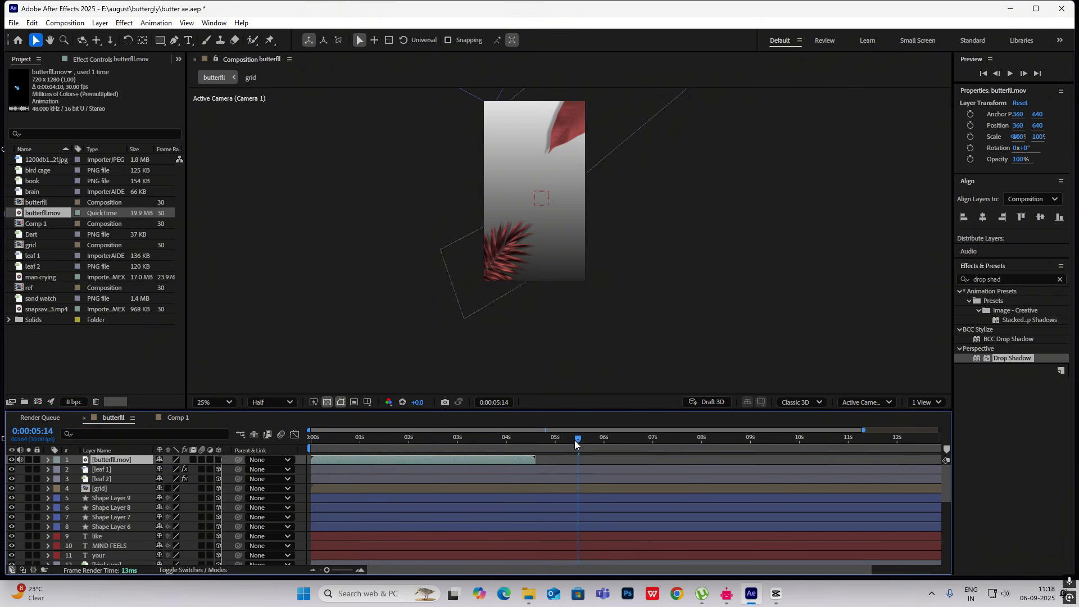
mouse_move(574, 440)
mouse_down()
mouse_move(505, 451)
mouse_move(577, 461)
mouse_up()
drag(440, 460, 699, 463)
drag(543, 197, 568, 169)
Search the effects for Tint, apply it to the butterfly footage, and set its Map White To color to red
click(1016, 279)
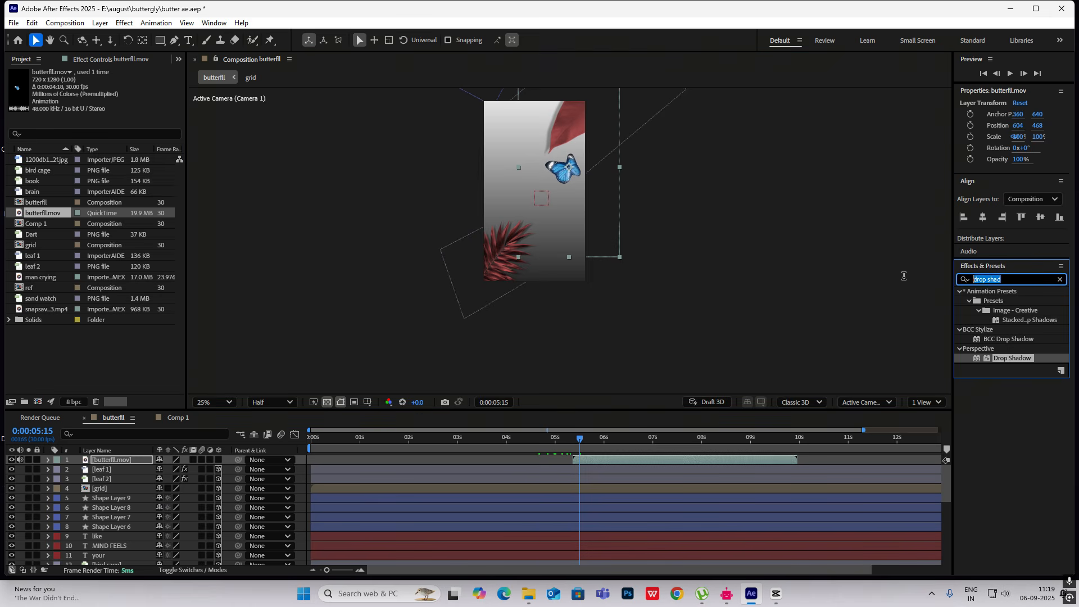
text(tint)
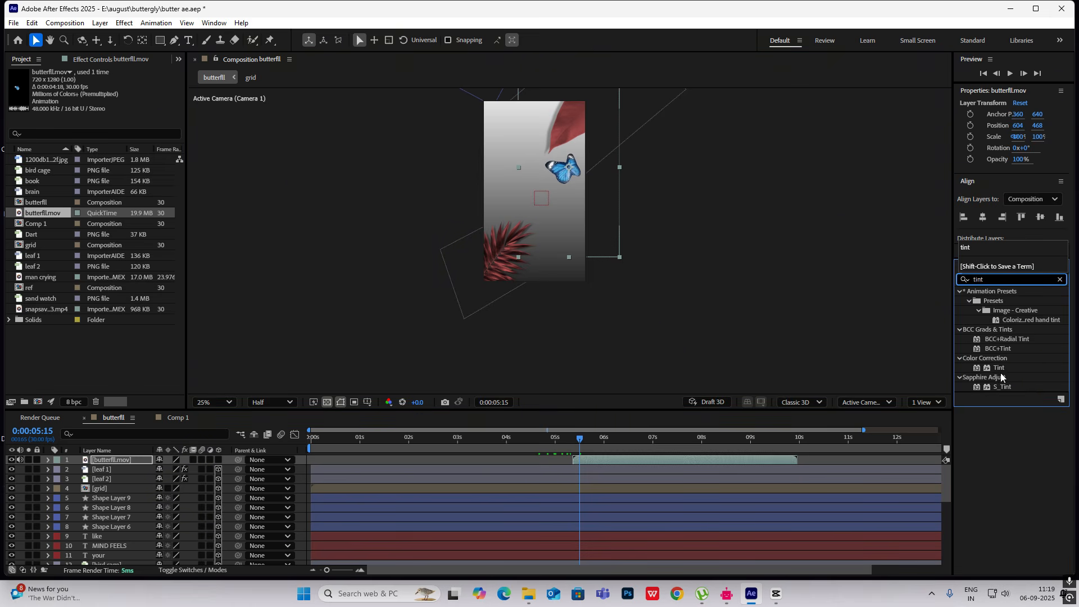
drag(999, 368, 569, 171)
click(110, 101)
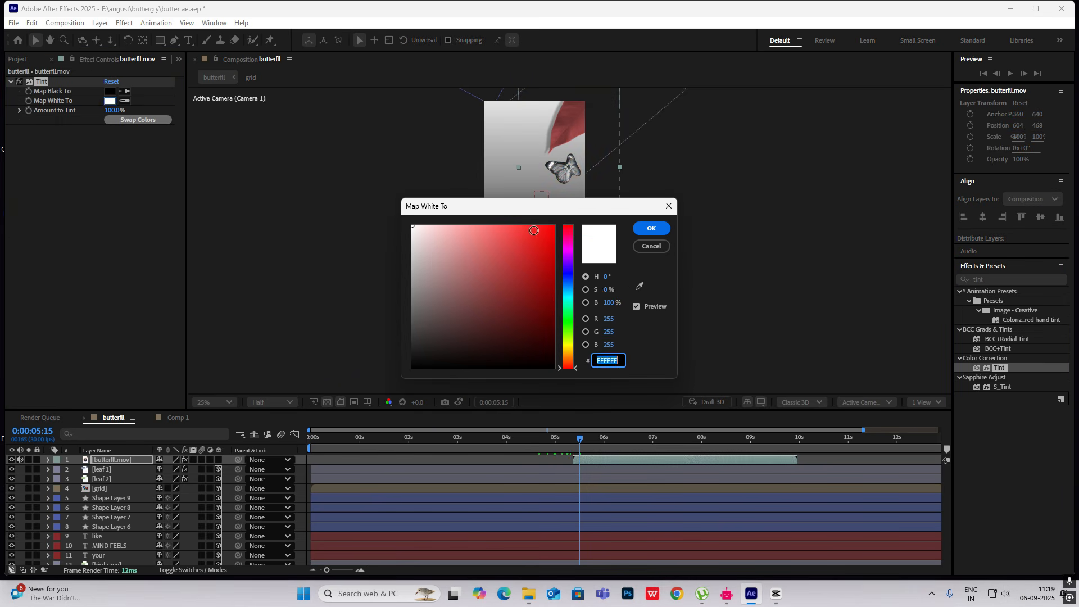
drag(542, 238, 593, 206)
click(652, 231)
click(618, 327)
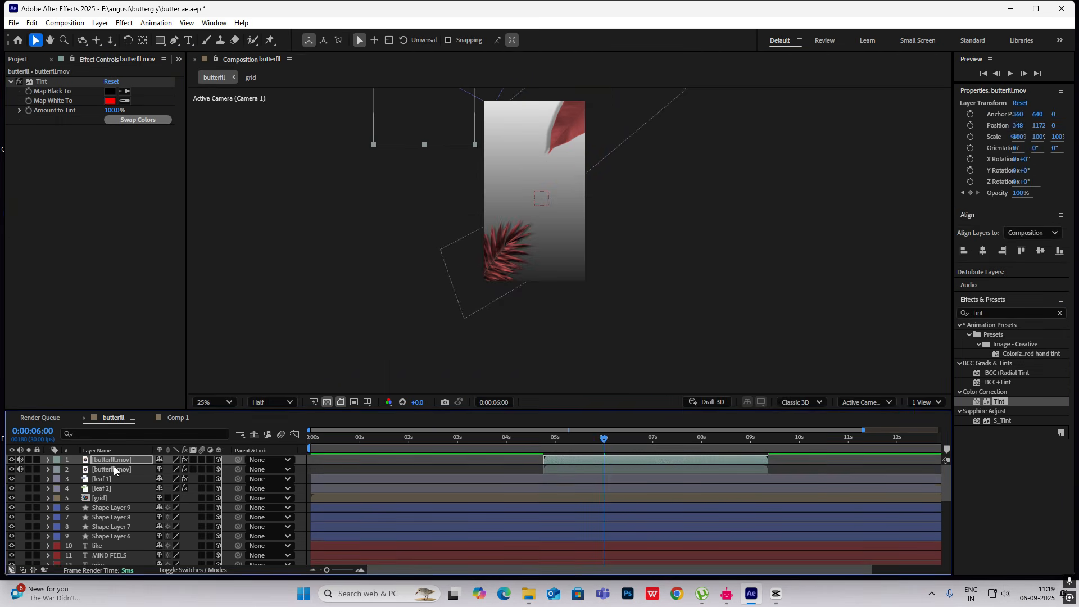
Move both butterfly layers down together into the leaf scene, one near the upper leaf and one near the lower leaf
shift+click(114, 468)
scroll(501, 230, down, 2)
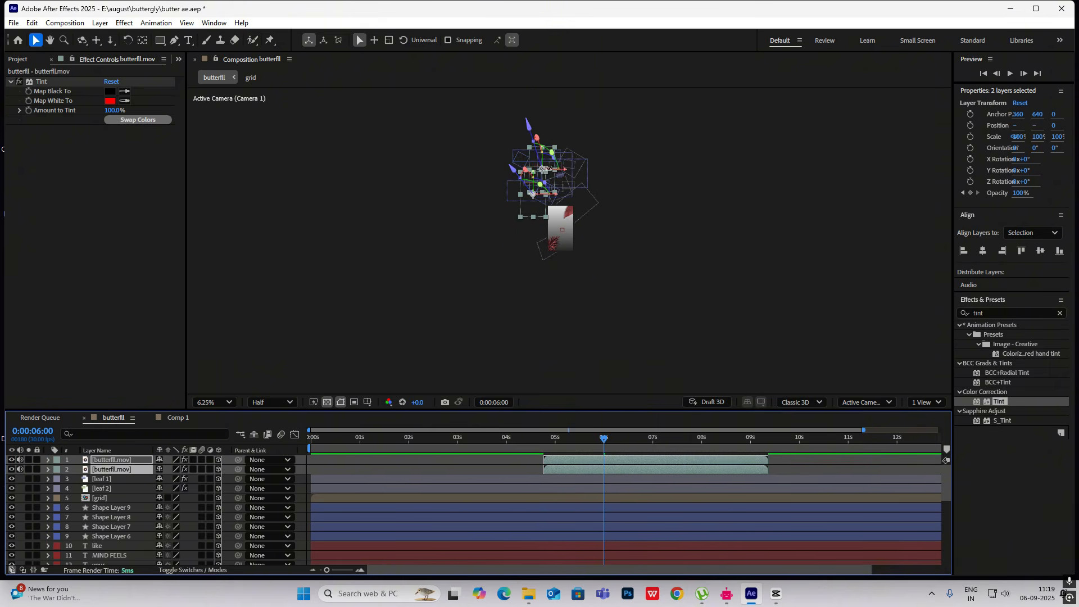
drag(545, 172, 569, 218)
scroll(570, 218, up, 3)
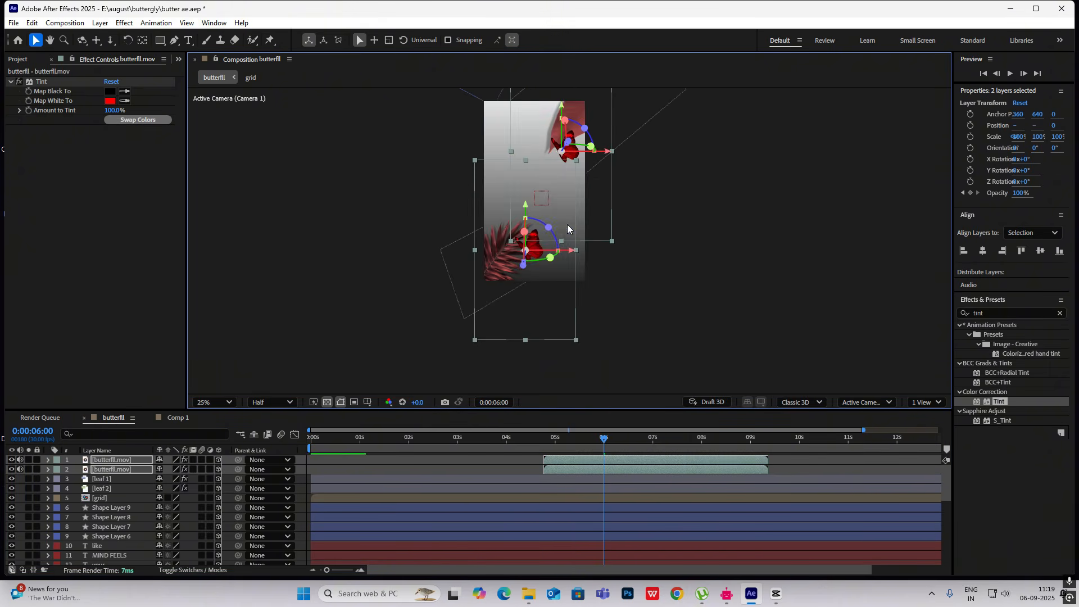
click(676, 213)
Set the lower butterfly's Z Rotation to 75° and move it slightly up above the lower-left leaf
click(527, 254)
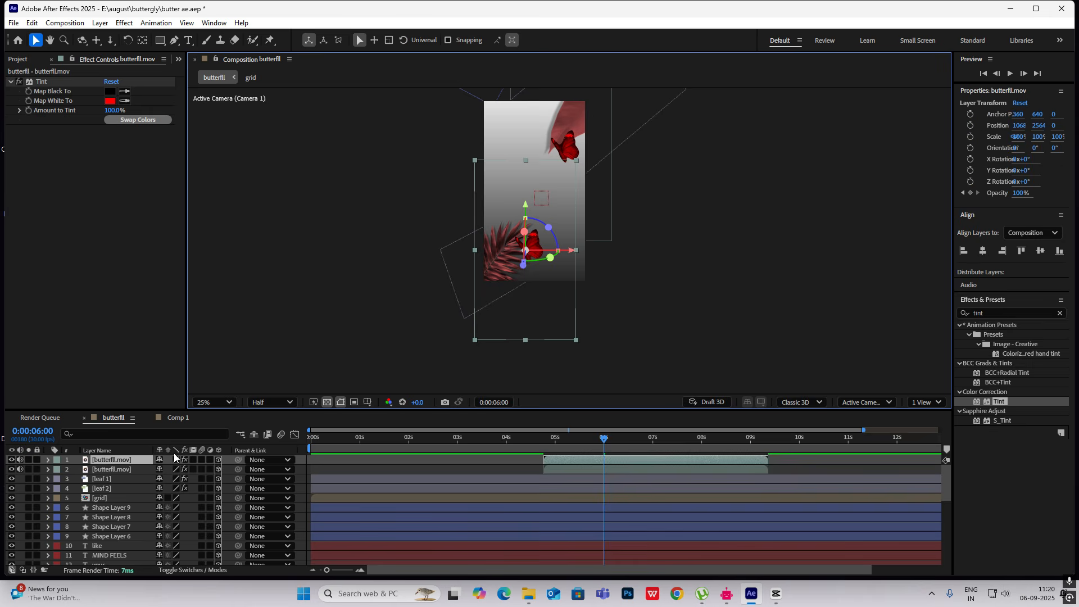
key(r)
drag(171, 499, 222, 493)
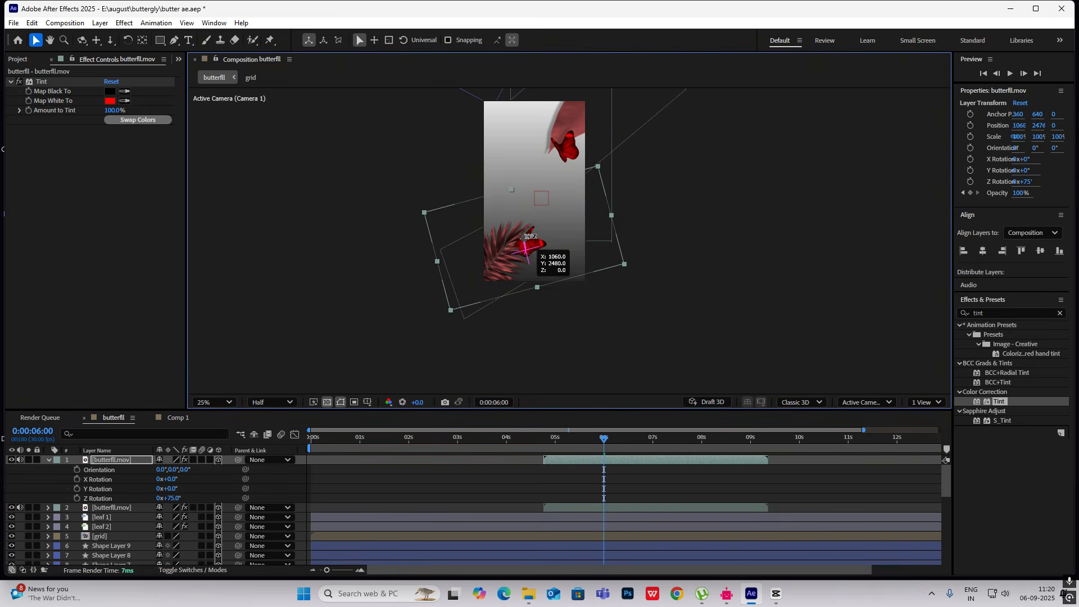
click(768, 244)
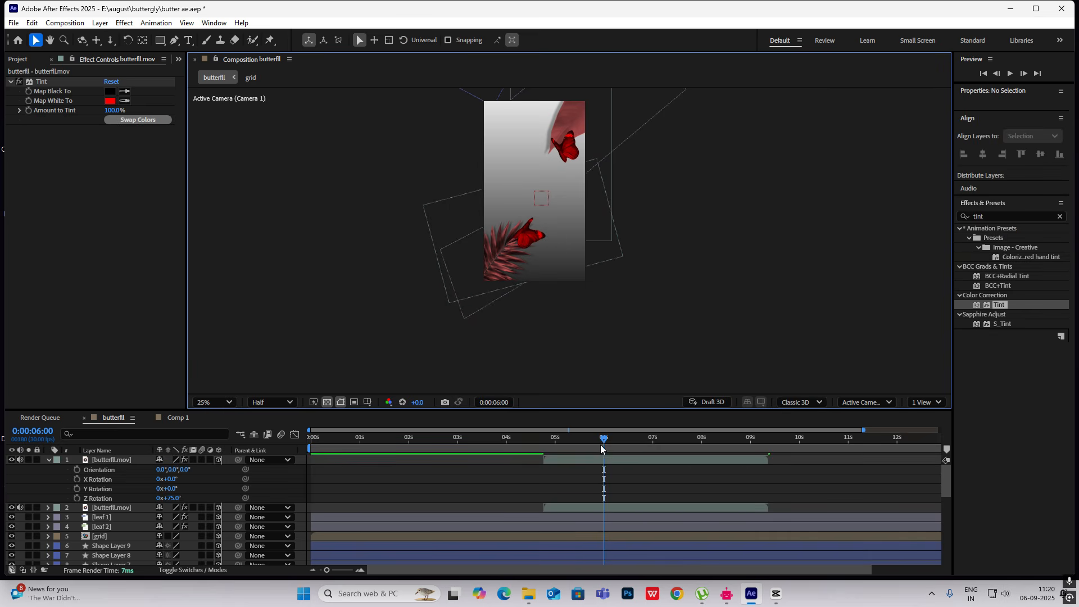
mouse_move(600, 444)
mouse_down()
mouse_move(632, 437)
mouse_move(610, 441)
mouse_move(620, 440)
mouse_up()
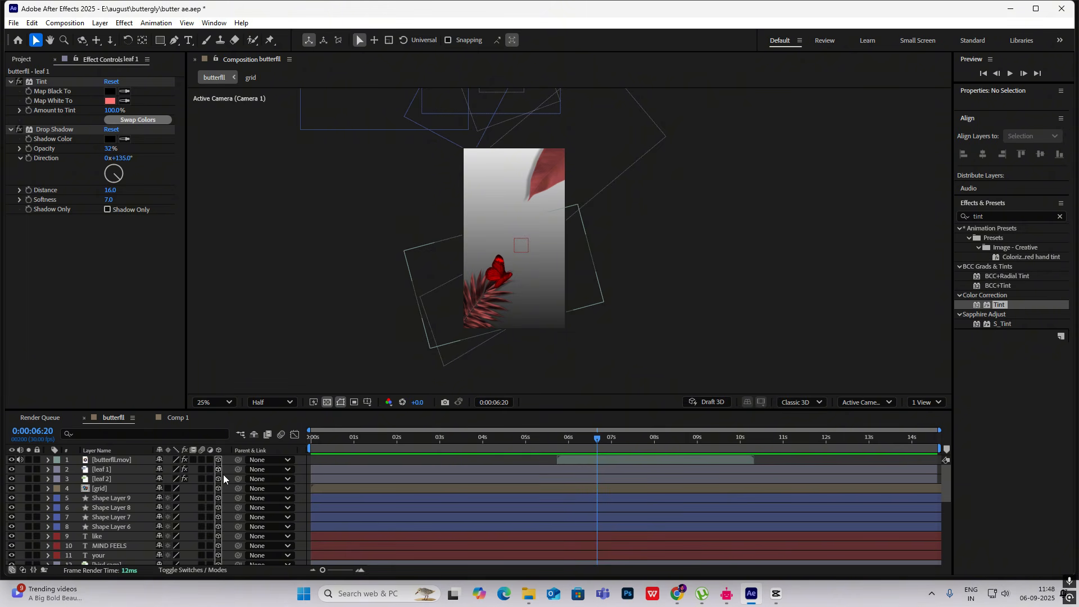
Duplicate the butterfly layer, move the copy above the original, and set its Z Rotation to -16° and Y Rotation to -4°
click(121, 460)
key(ctrl+d)
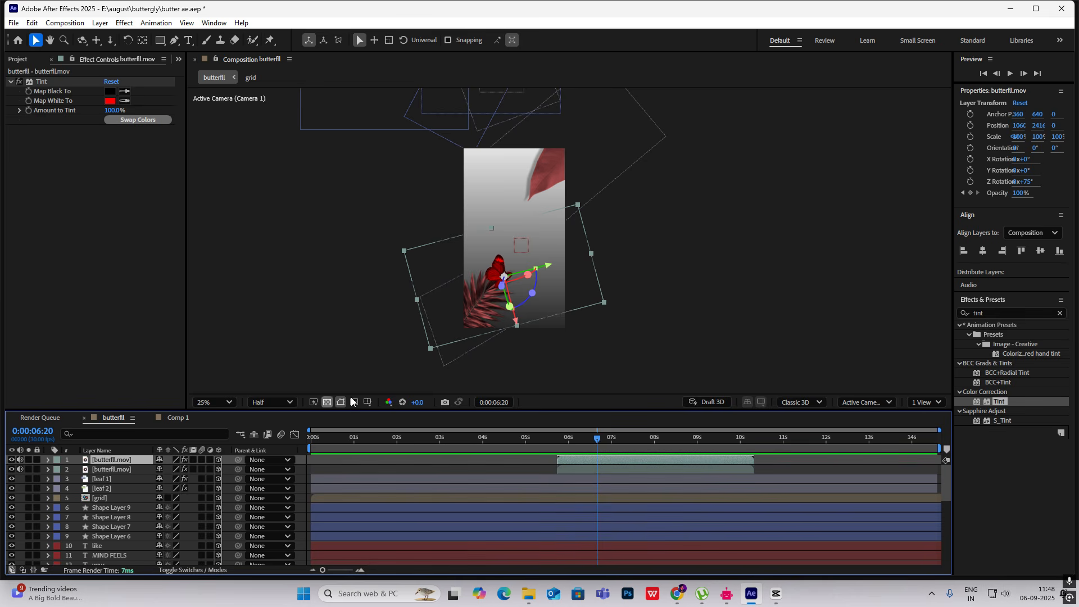
drag(502, 279, 512, 232)
key(ctrl+z)
key(r)
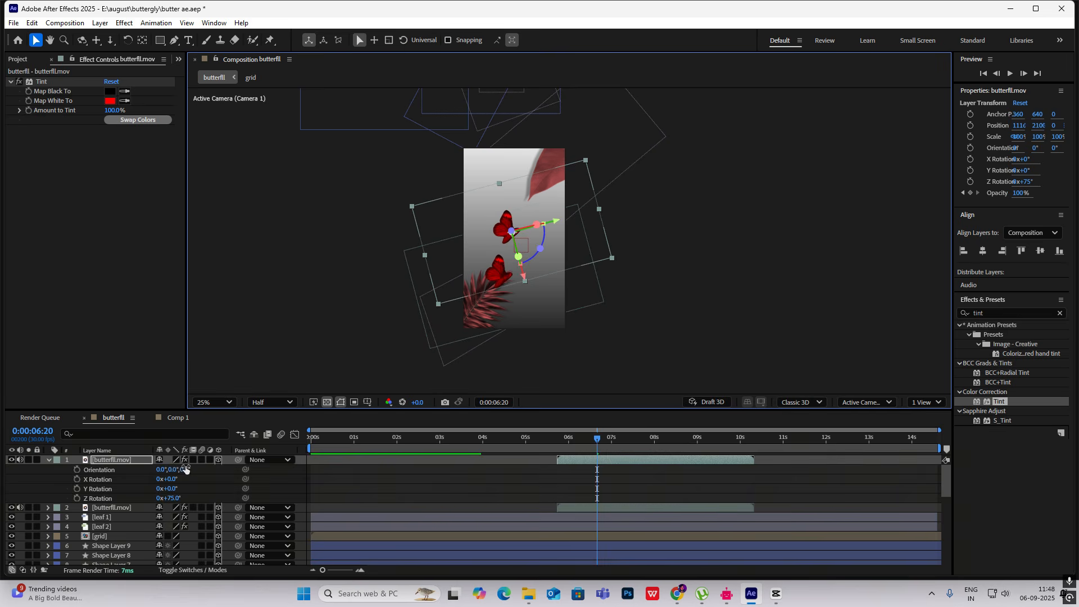
mouse_move(178, 499)
mouse_down()
mouse_move(131, 507)
mouse_move(199, 490)
mouse_move(178, 493)
mouse_up()
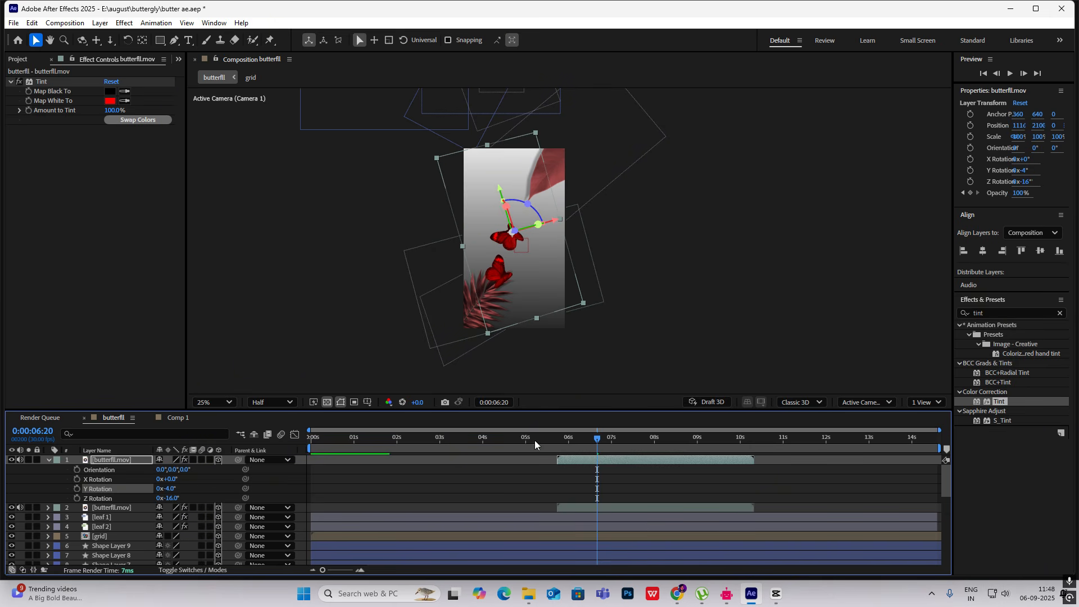
drag(594, 439, 616, 452)
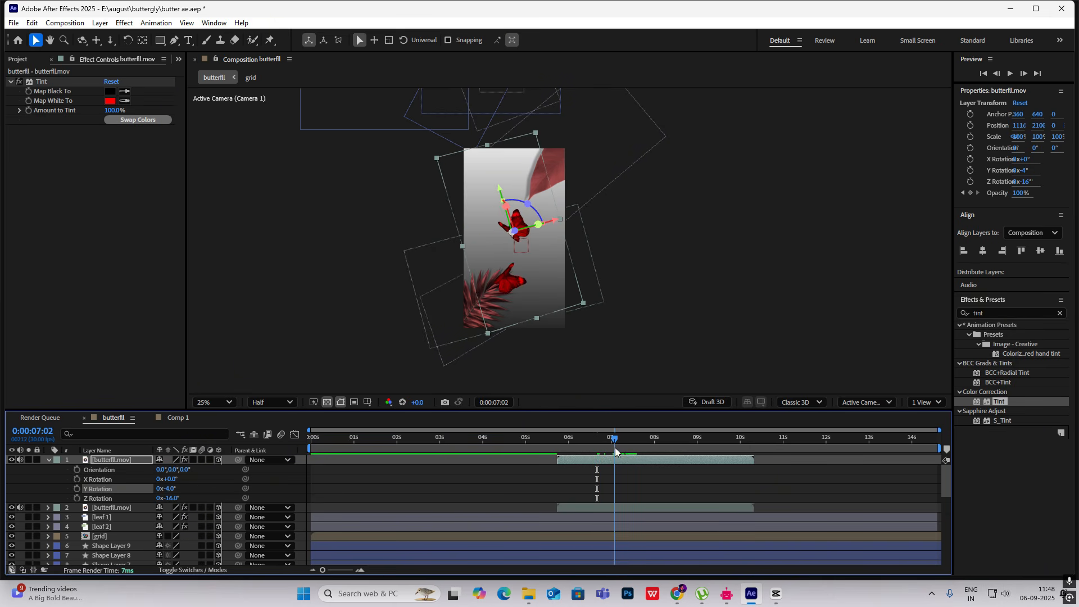
click(48, 460)
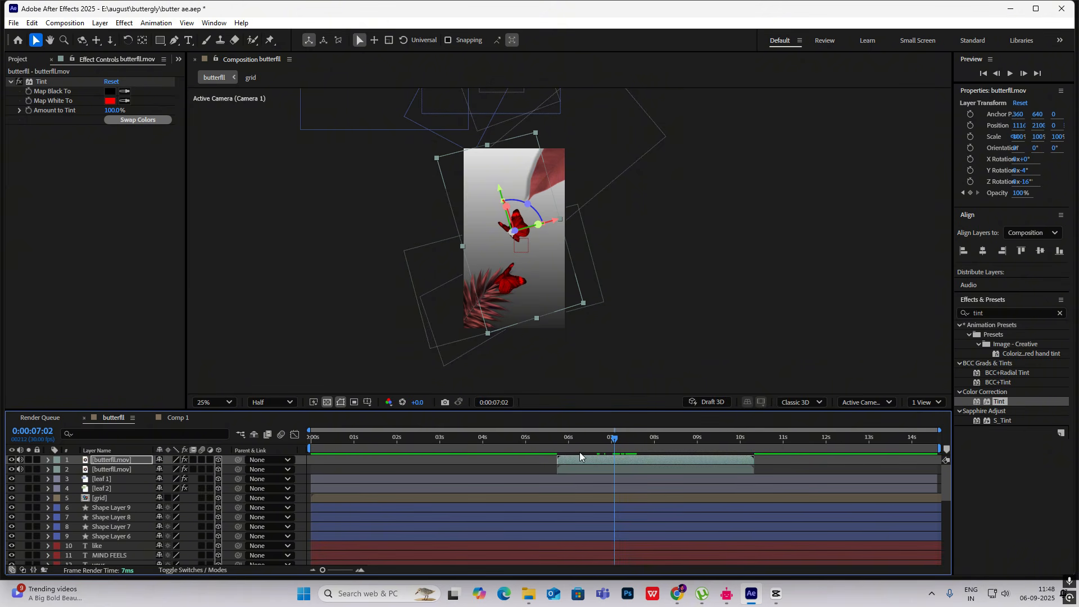
drag(612, 440, 584, 445)
click(687, 255)
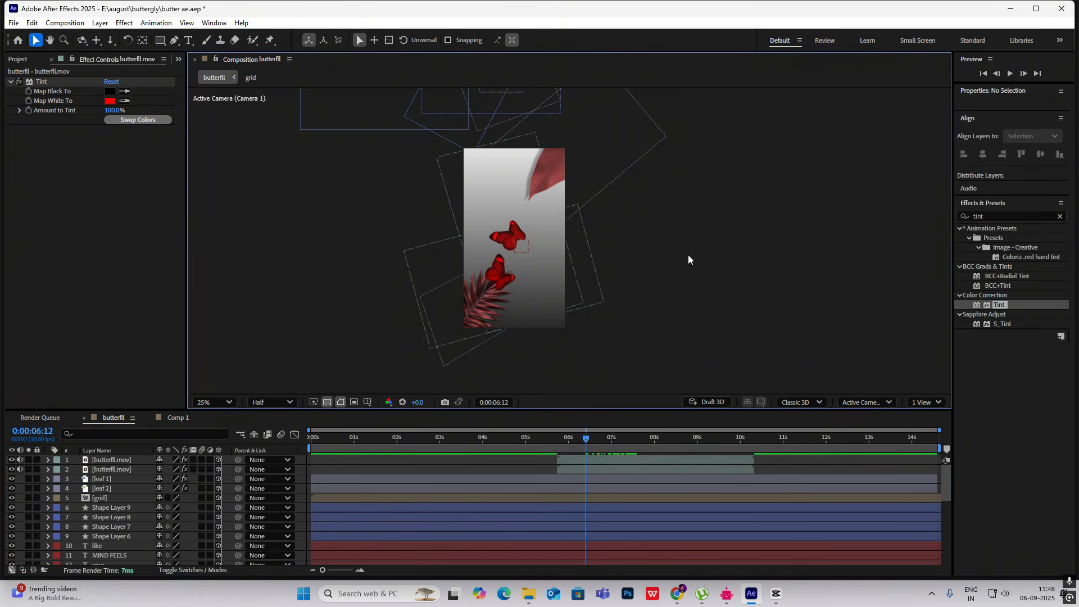
Draw a curved 3 px stroke path with the Pen tool from beyond the frame's lower-right corner past the lower-left leaf to leaf 2's tip
click(174, 40)
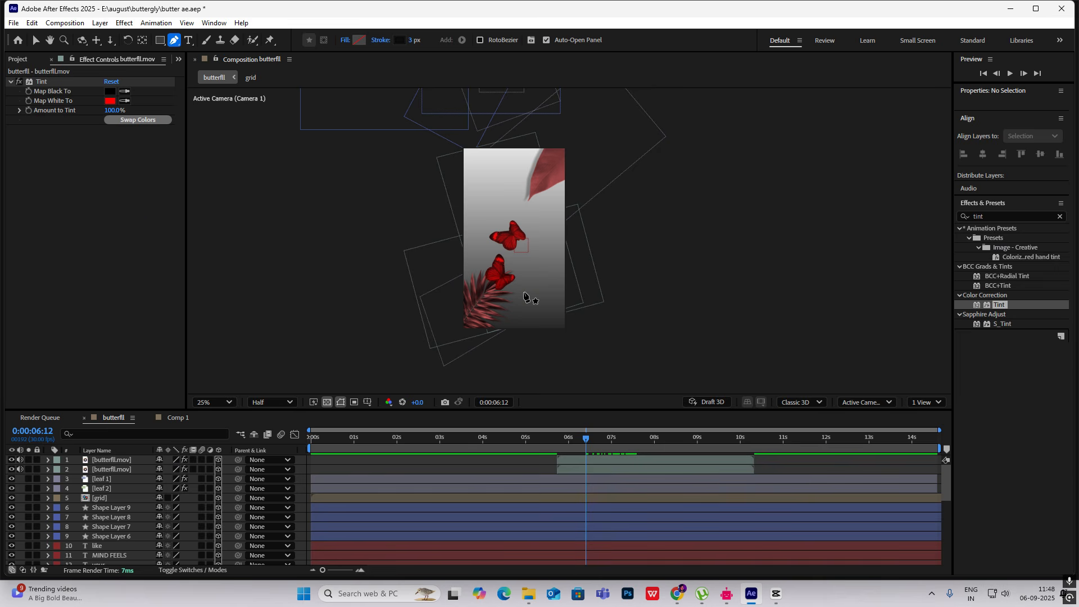
click(594, 338)
drag(487, 251, 553, 144)
drag(534, 180, 531, 207)
drag(489, 253, 493, 289)
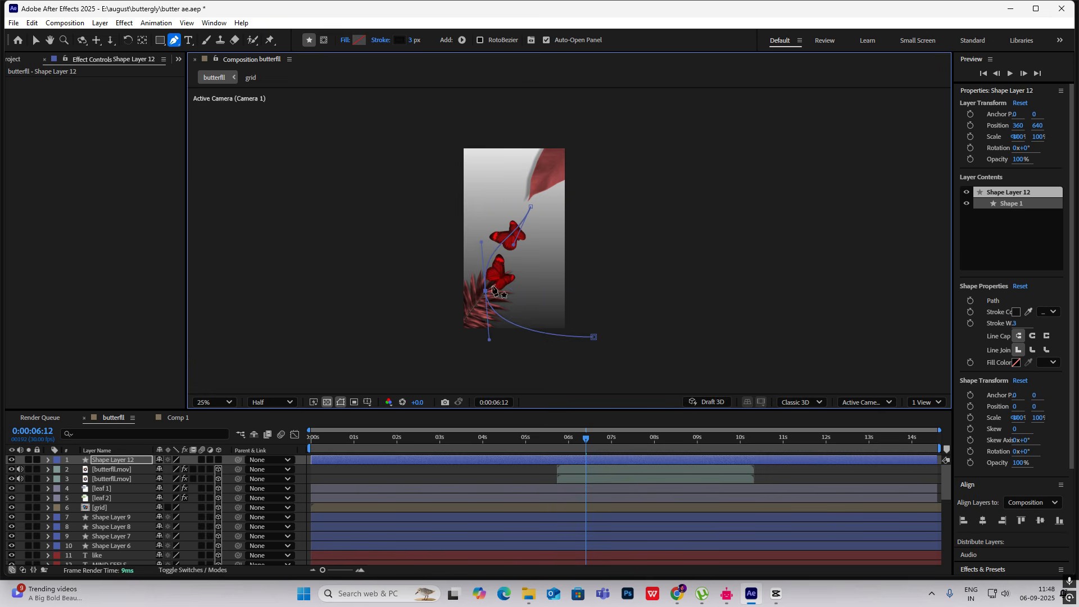
drag(530, 208, 532, 194)
key(v)
click(527, 261)
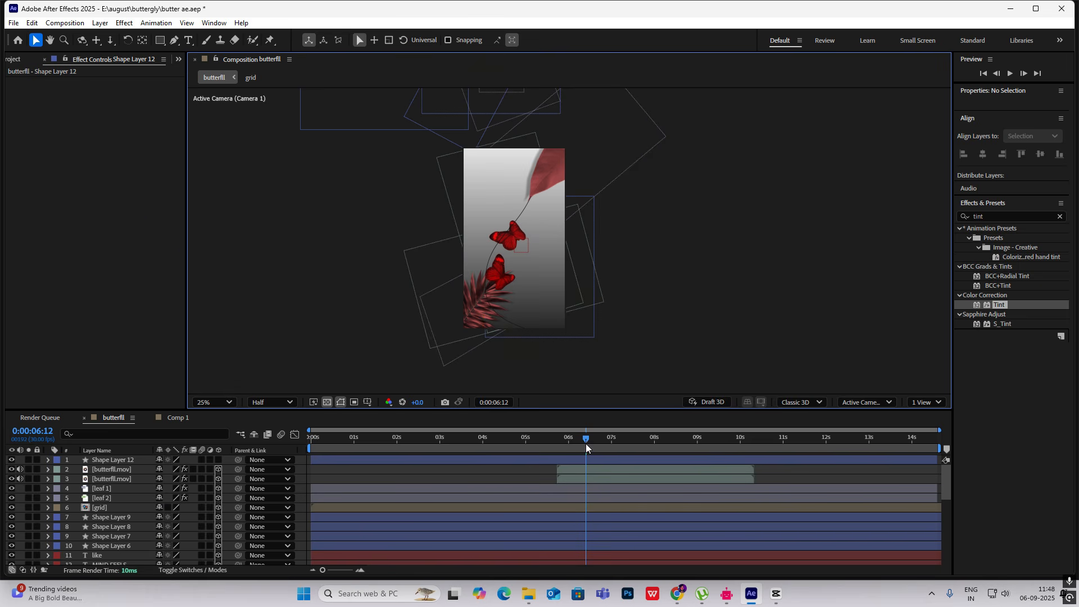
Make the curved path a 3D layer realigned over the leaf scene, and center its anchor point in its content
mouse_move(586, 443)
mouse_down()
mouse_move(559, 444)
mouse_move(590, 454)
mouse_up()
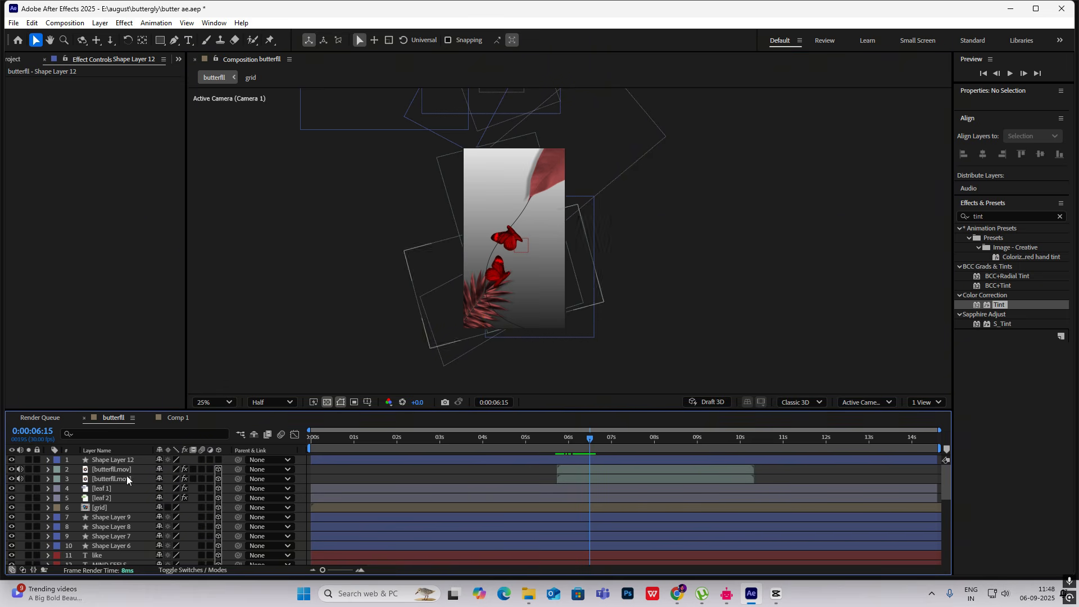
scroll(433, 184, down, 4)
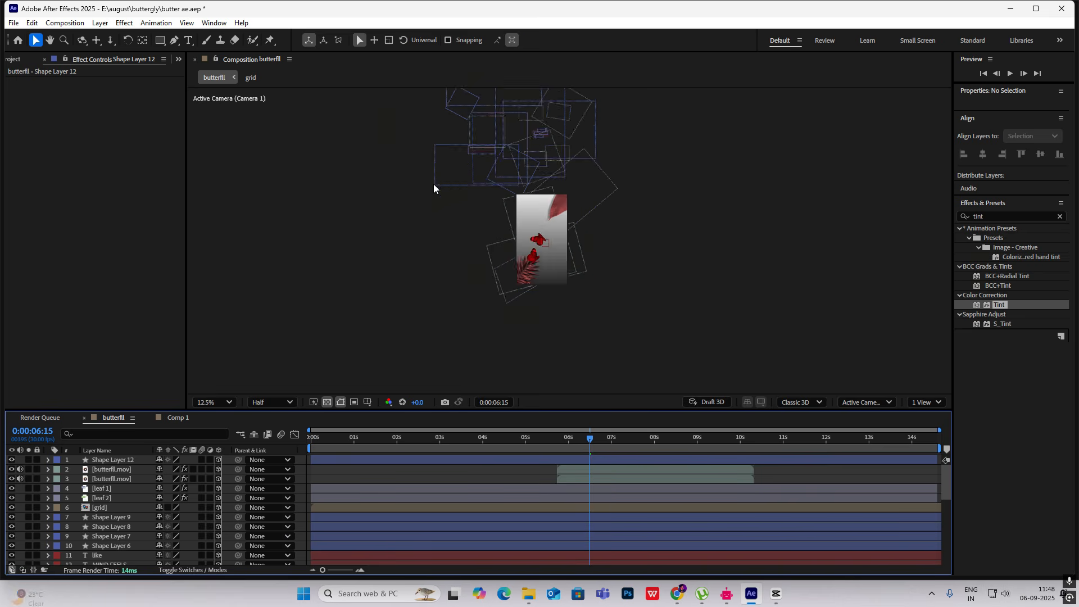
click(117, 461)
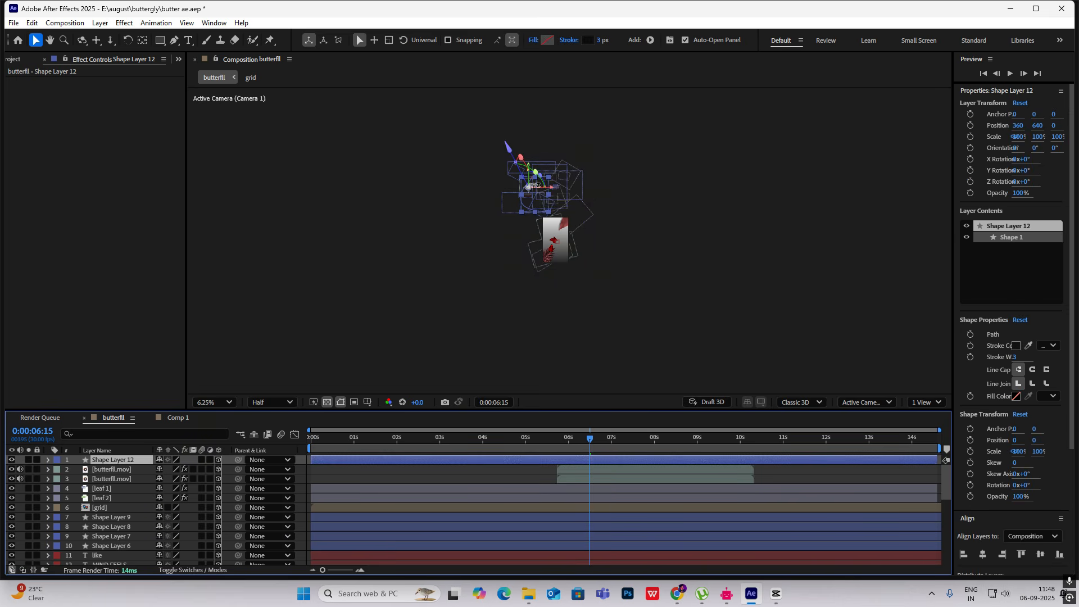
mouse_move(562, 242)
mouse_down()
mouse_move(568, 256)
mouse_move(565, 247)
mouse_up()
scroll(566, 247, up, 4)
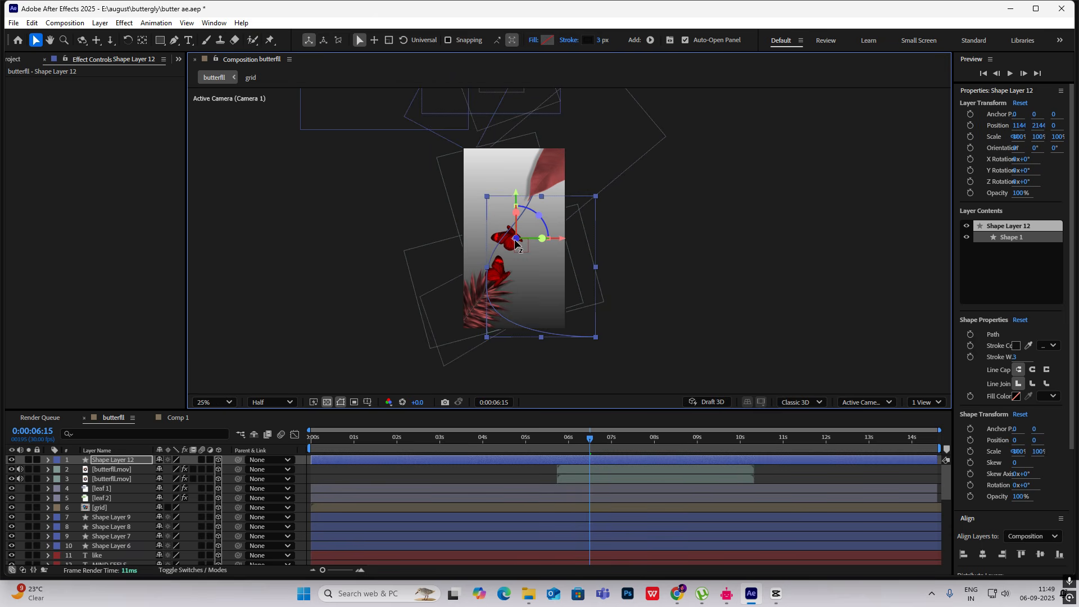
key(ctrl+alt+Home)
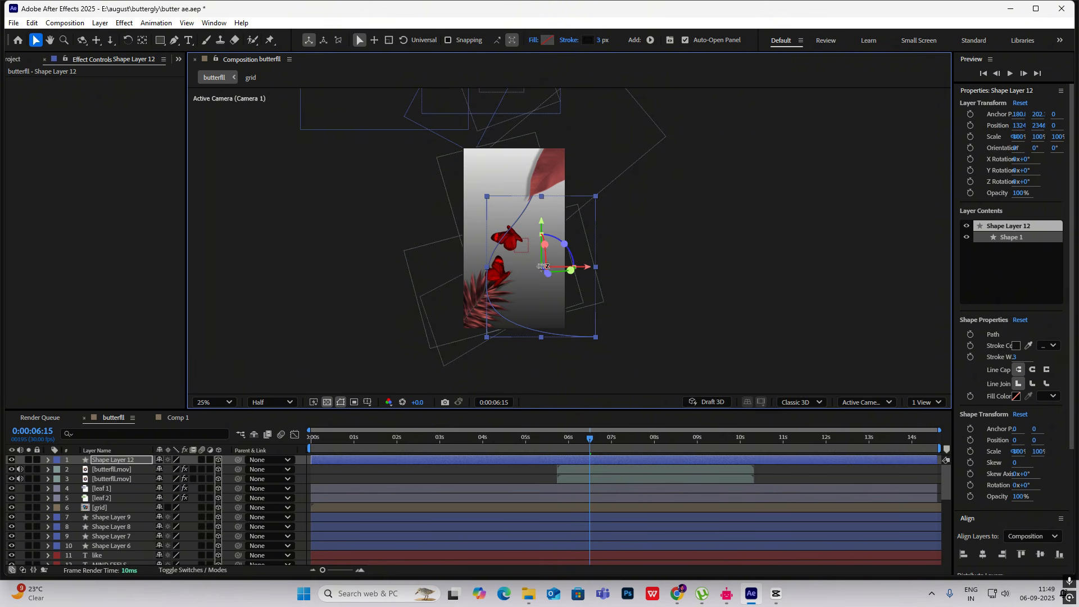
click(685, 269)
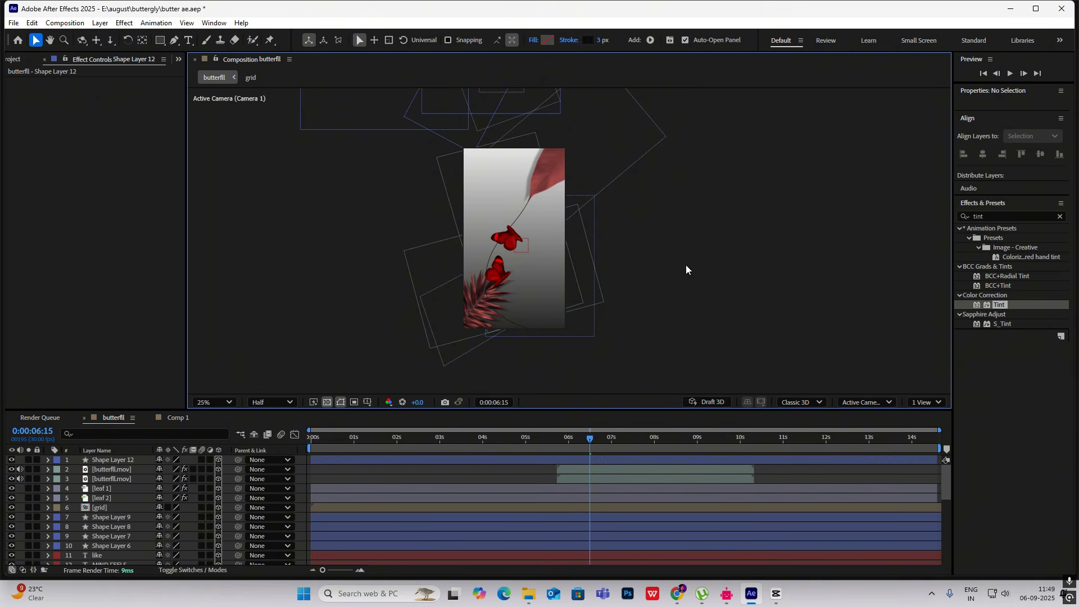
Move the upper butterfly to just outside the frame's lower-right corner, near the curved path's starting end
click(128, 470)
drag(512, 232, 569, 334)
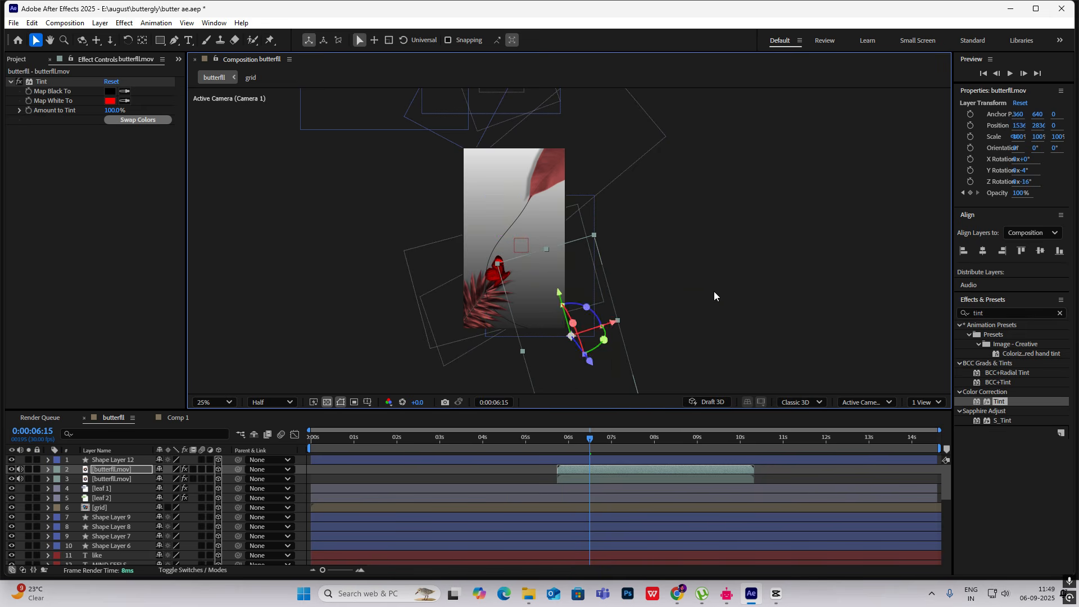
Reveal the curved path layer's Path property and set its first Path keyframe at 0:00:06:14
click(715, 289)
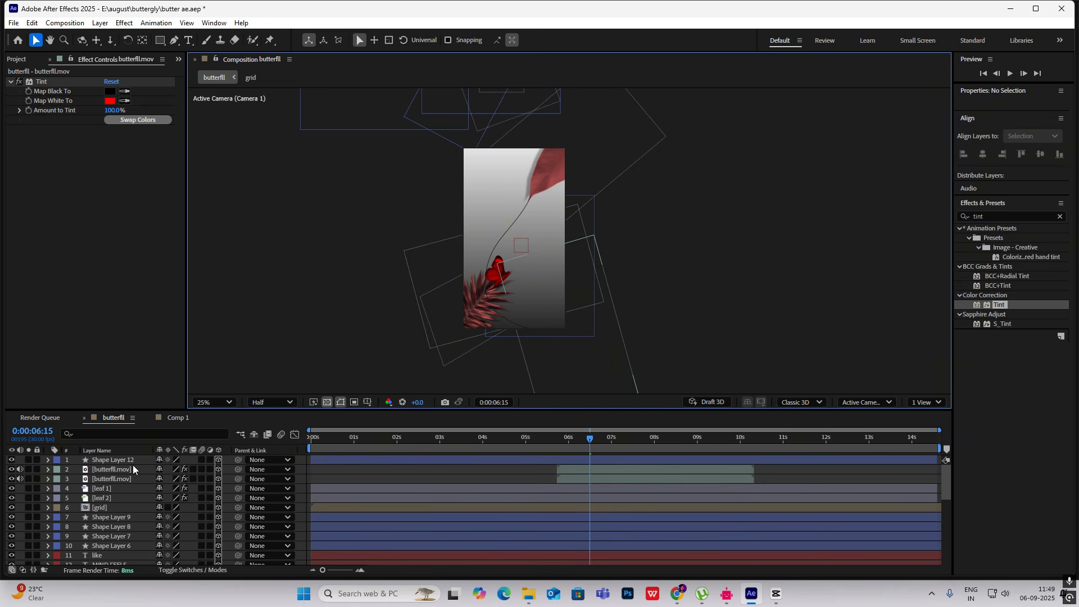
click(48, 460)
click(58, 470)
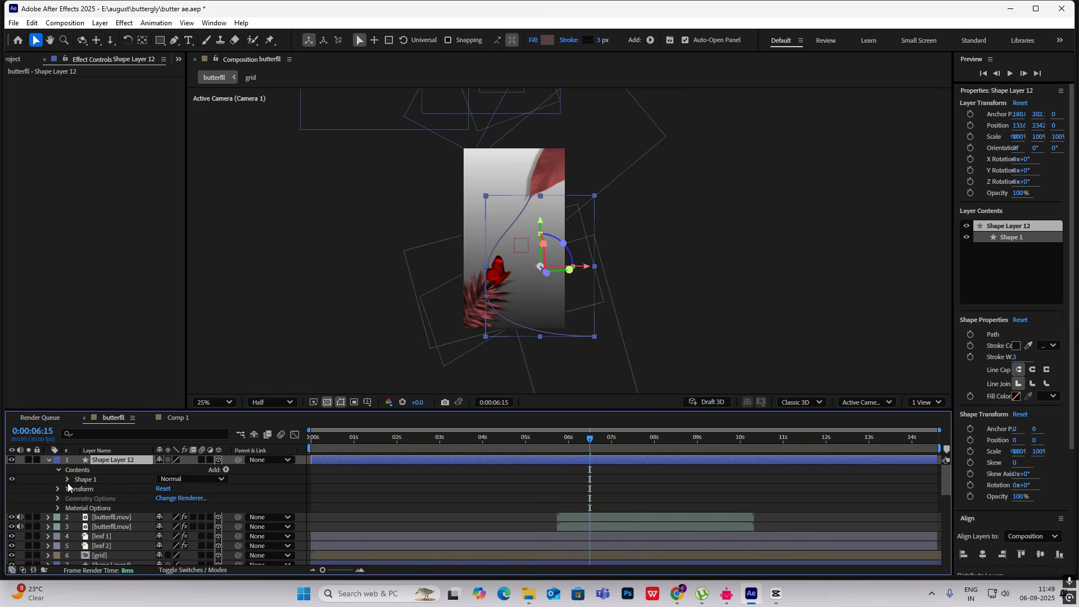
click(68, 479)
click(76, 489)
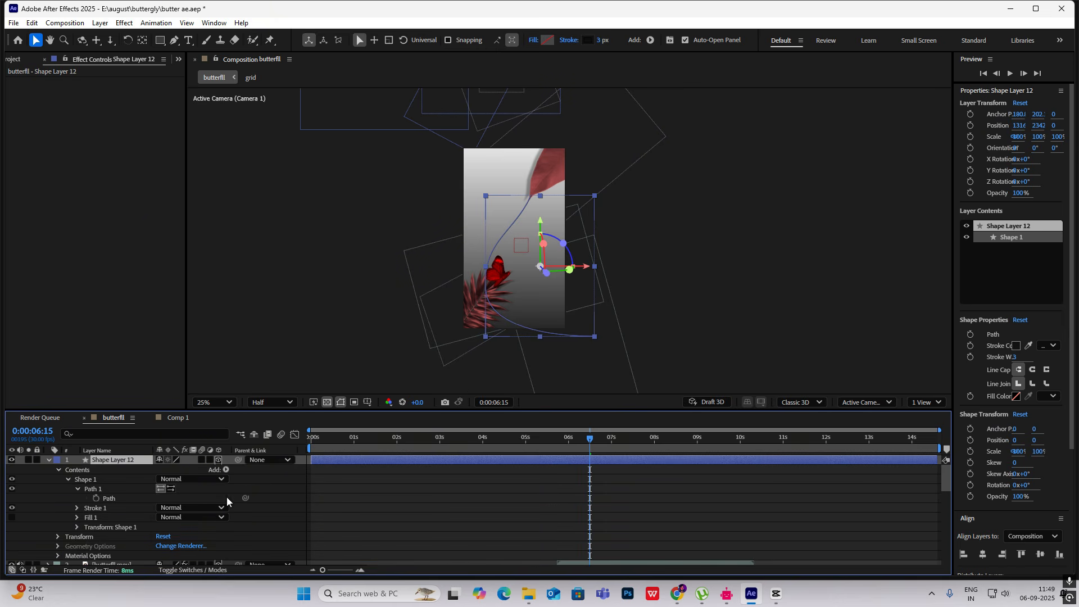
scroll(591, 440, down, 3)
click(96, 470)
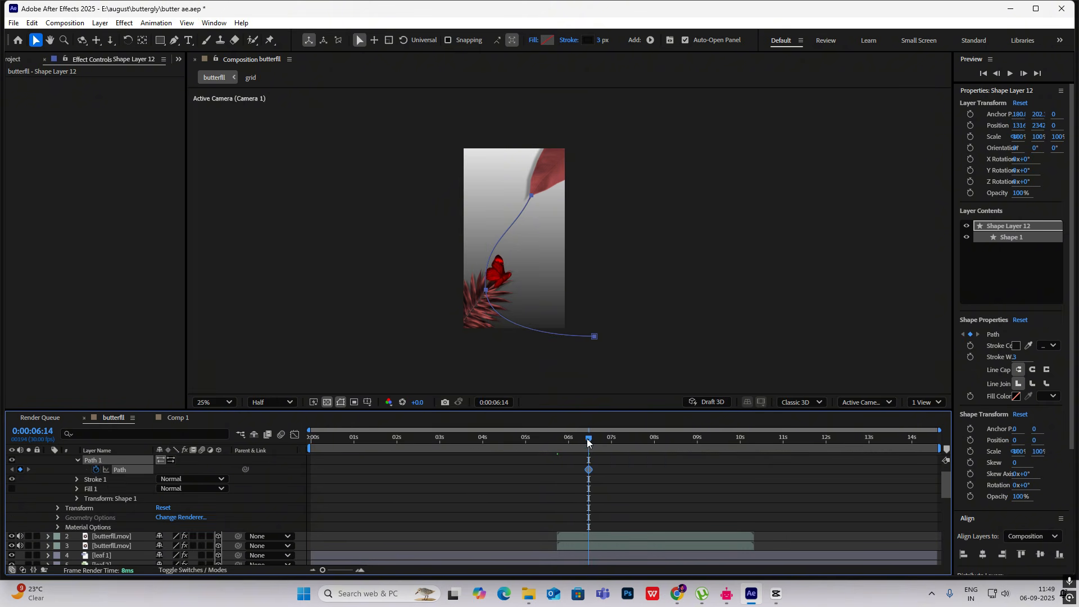
Add Path keyframes to the curve at 0:00:07:06 and 0:00:08:02, and select all three keyframes for copying
drag(587, 442, 620, 442)
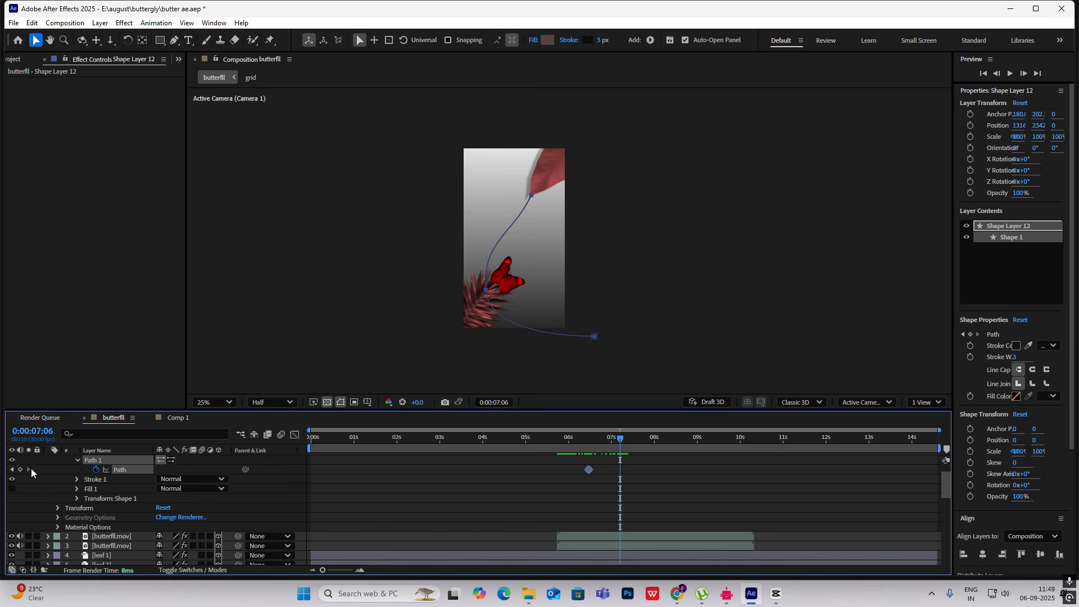
drag(620, 446, 655, 448)
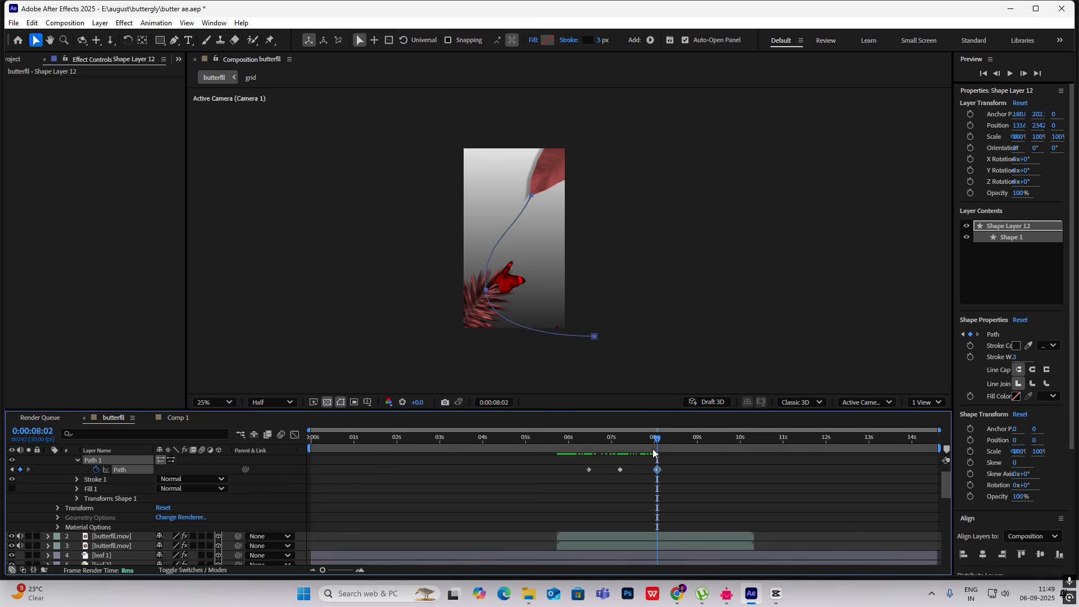
drag(655, 443, 607, 449)
drag(687, 471, 543, 476)
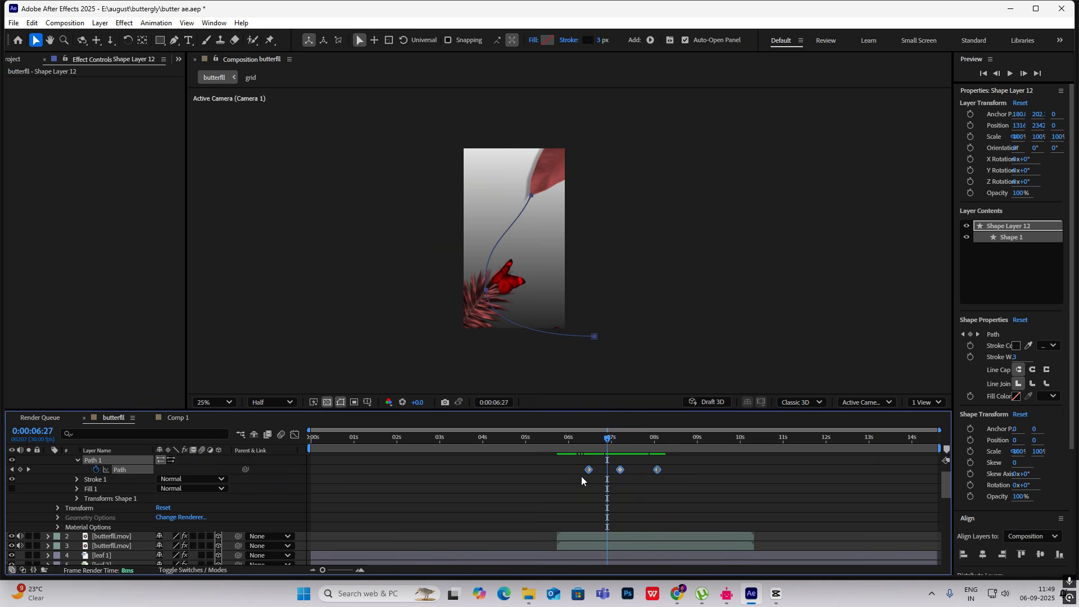
Enable Position keyframing on the upper butterfly layer at 0:00:06:14 and paste the curve's copied path into its Position
scroll(62, 477, up, 3)
click(48, 459)
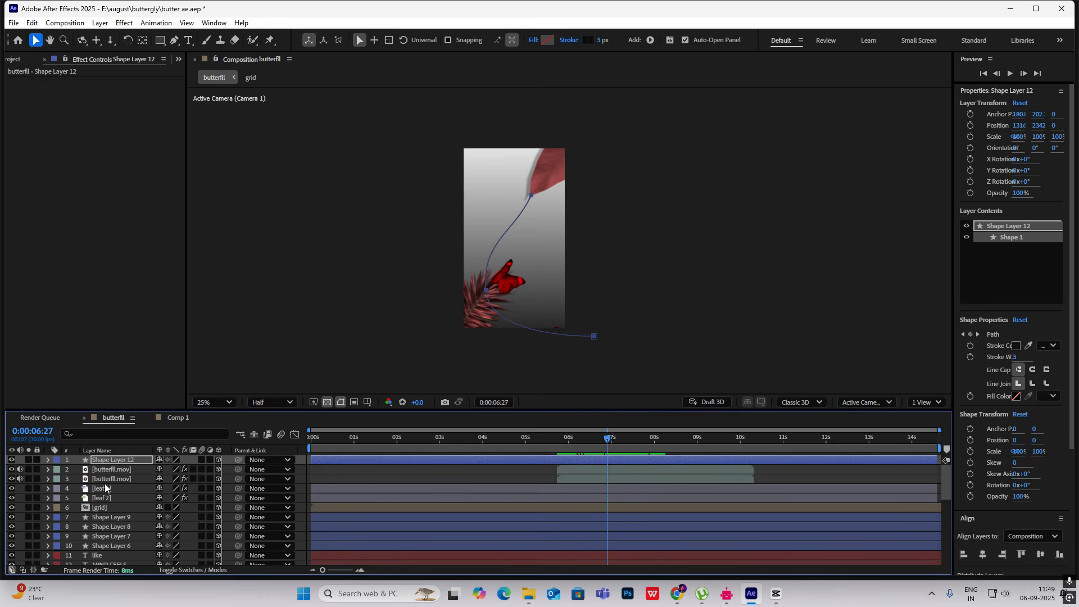
click(130, 469)
key(p)
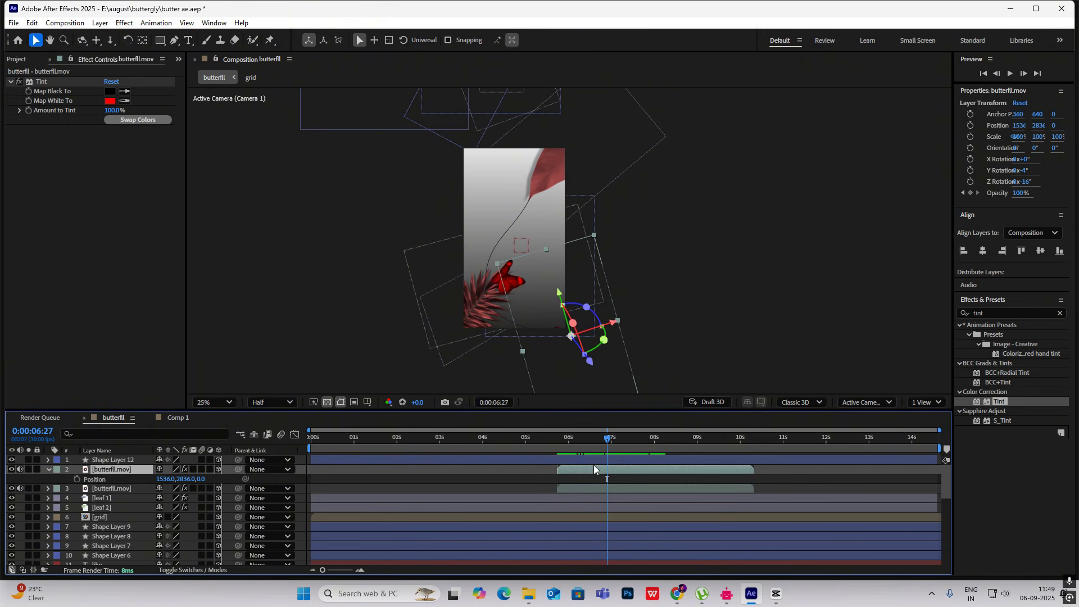
click(602, 457)
key(u)
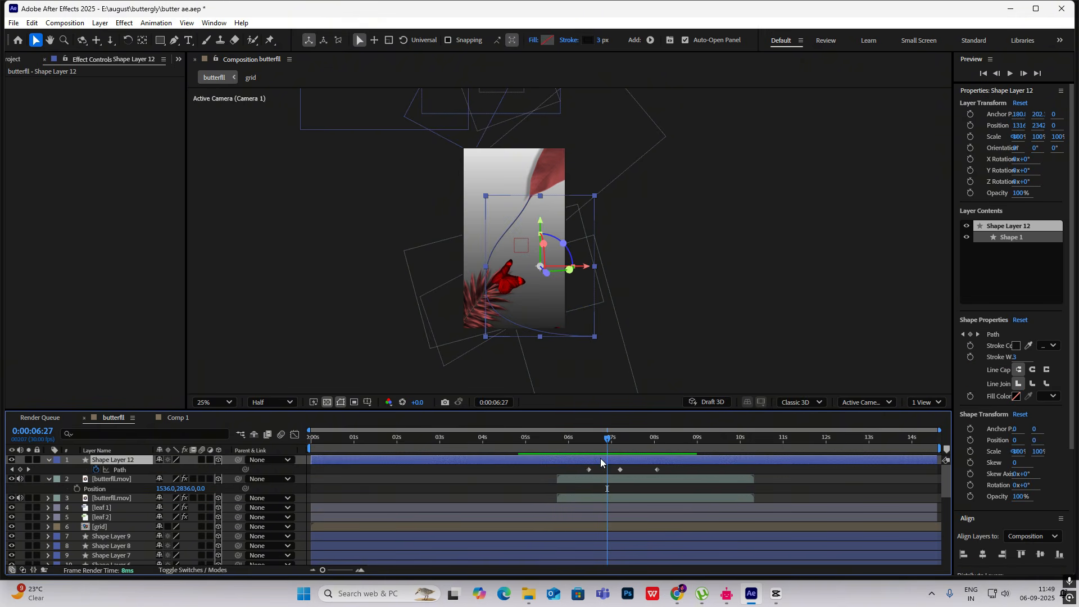
drag(607, 437, 590, 444)
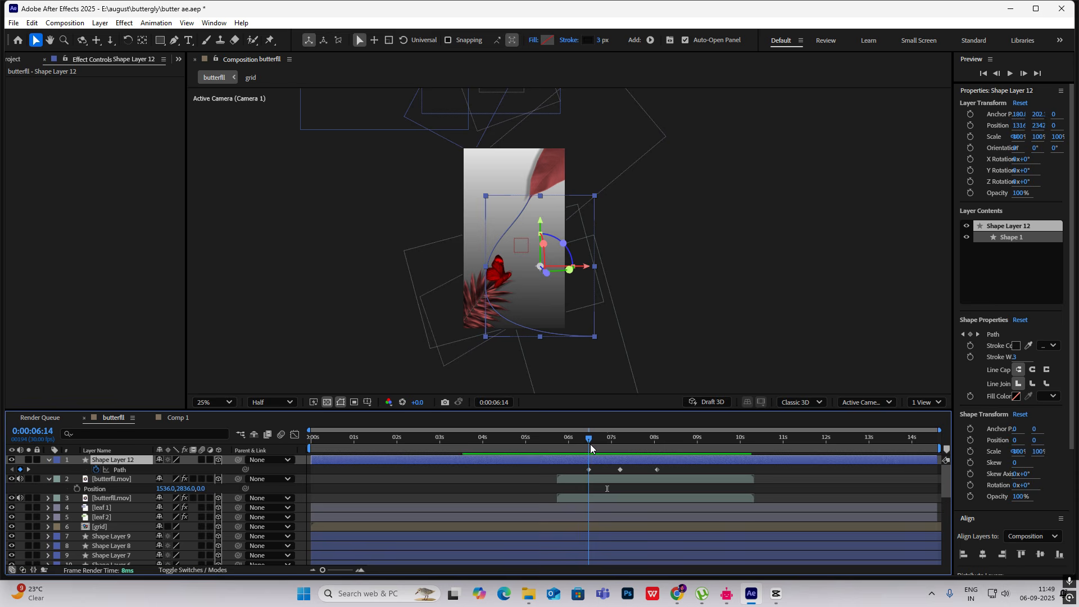
click(599, 478)
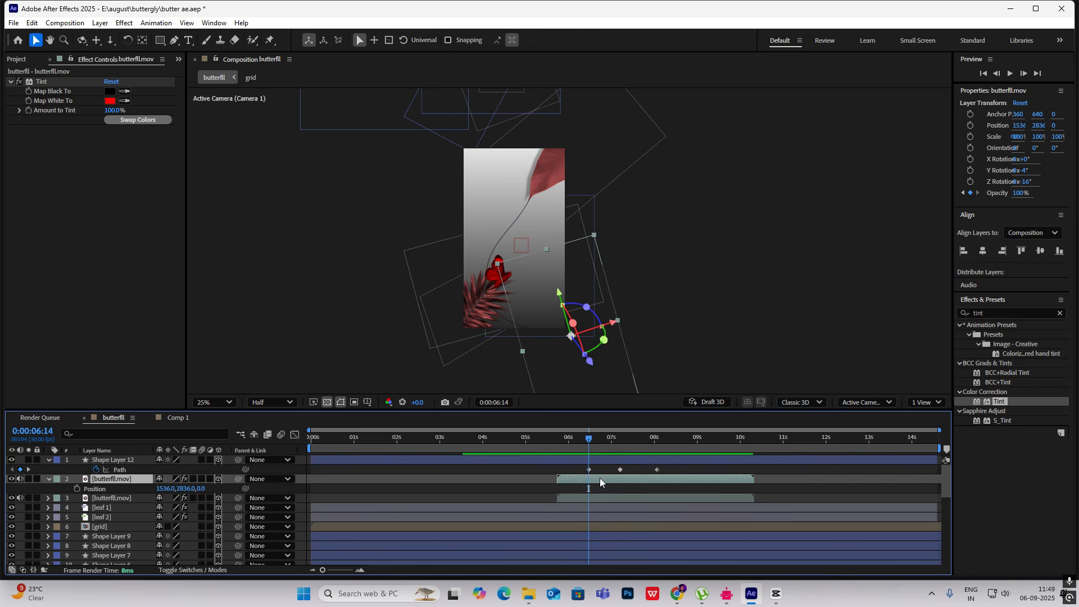
click(77, 488)
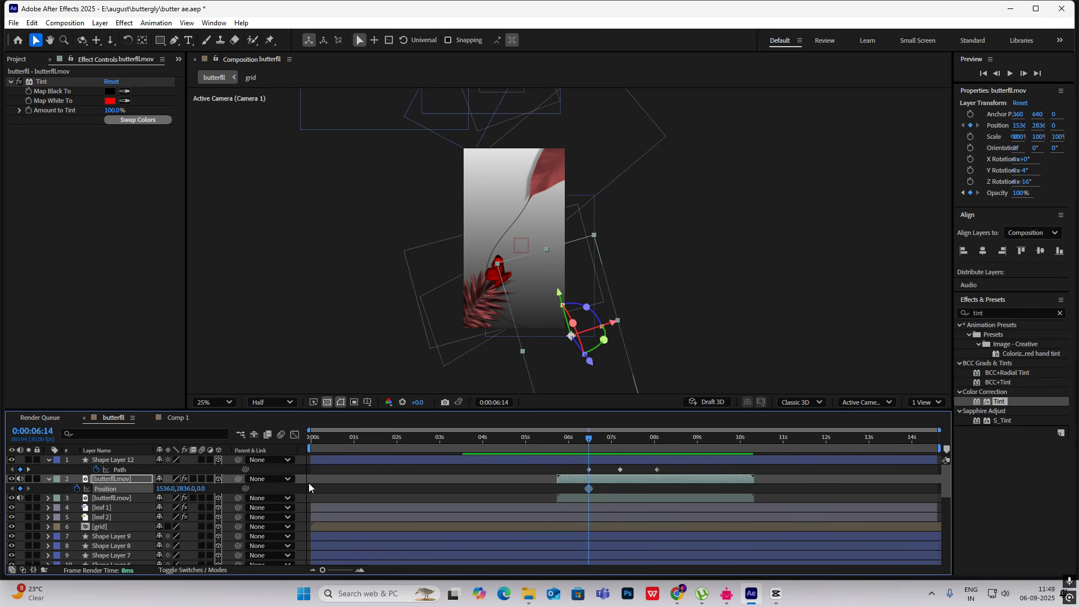
key(ctrl+v)
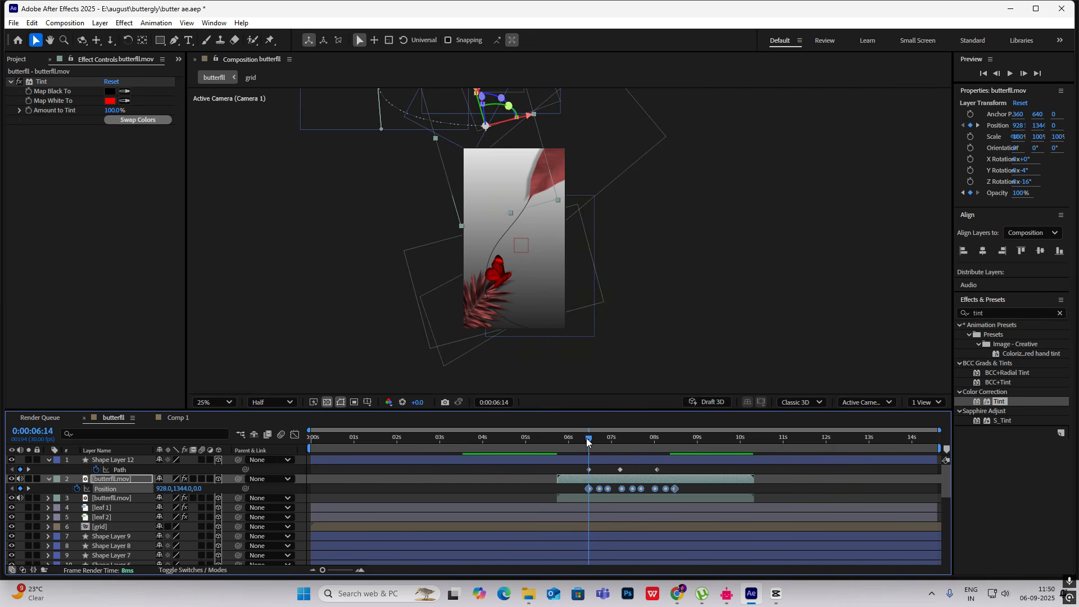
Move the butterfly's pasted motion path from above the frame down over the drawn curve
drag(587, 442, 619, 444)
scroll(511, 181, down, 1)
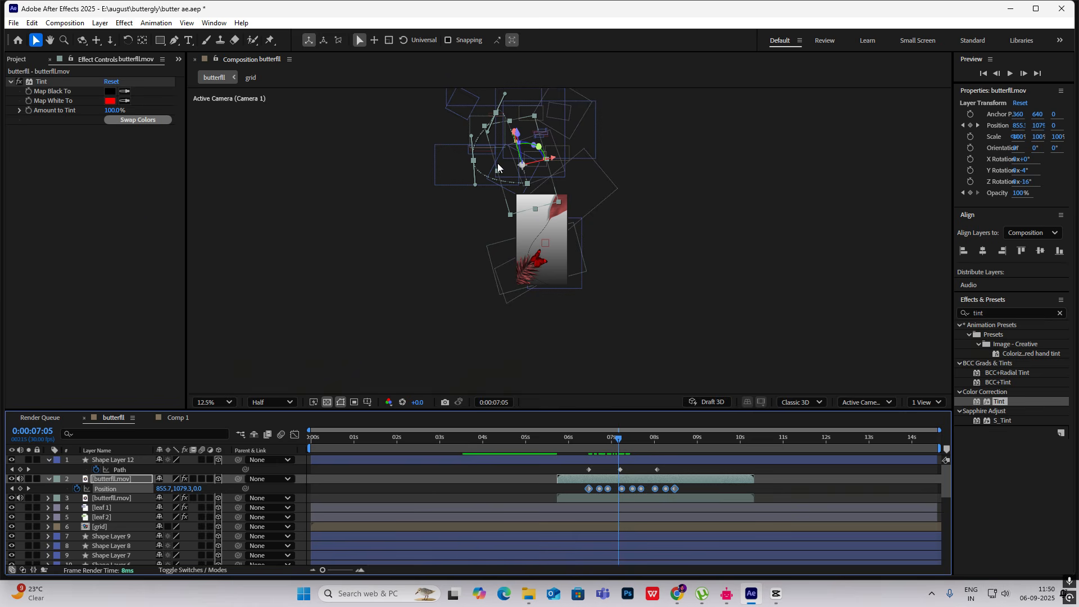
drag(497, 170, 510, 181)
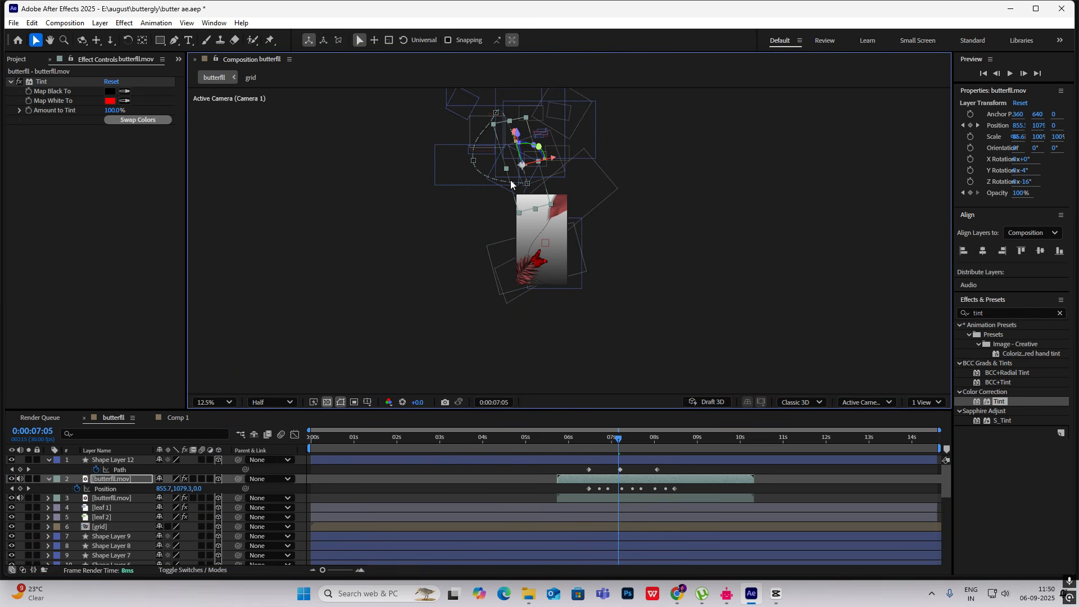
key(ctrl+z)
drag(497, 114, 556, 241)
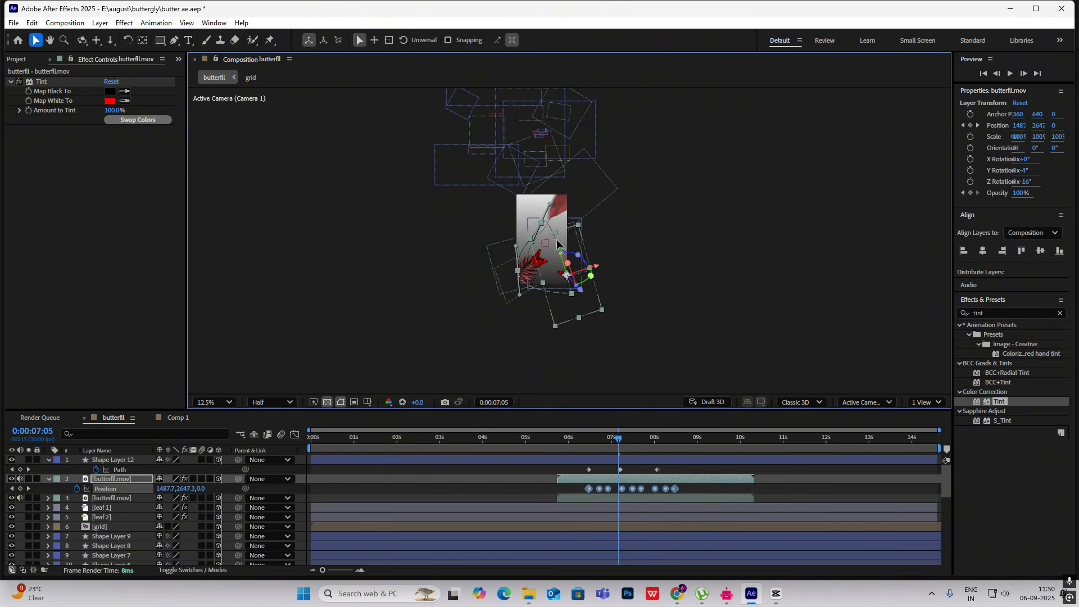
scroll(556, 241, up, 2)
Reduce the upper butterfly's Position keyframes to three, spread between the curve's first and last Path keyframes, and preview the motion
drag(618, 439, 690, 493)
key(Delete)
click(625, 477)
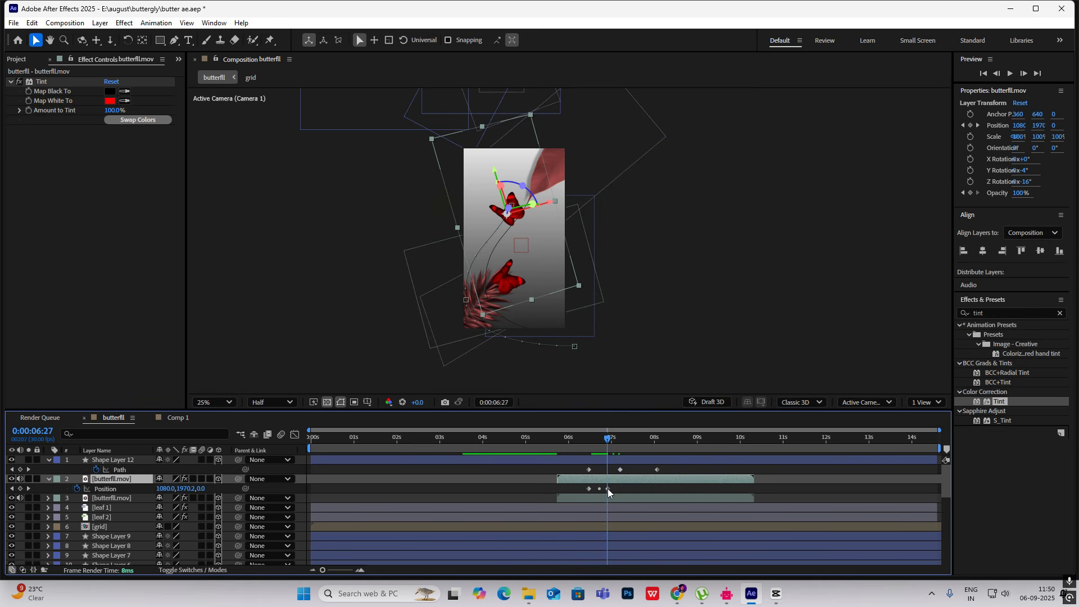
drag(623, 491, 652, 491)
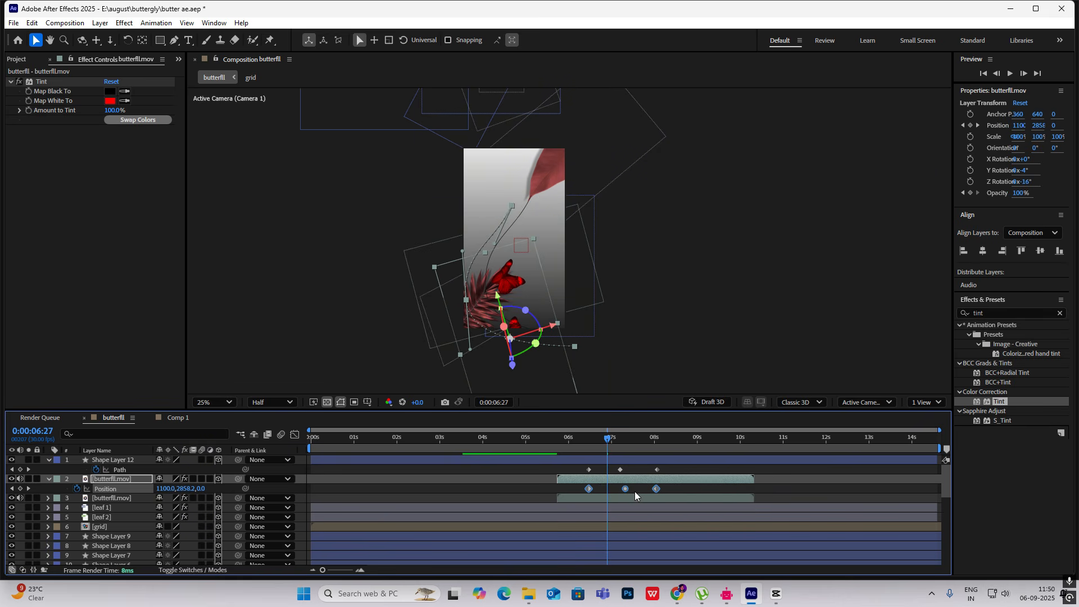
click(635, 491)
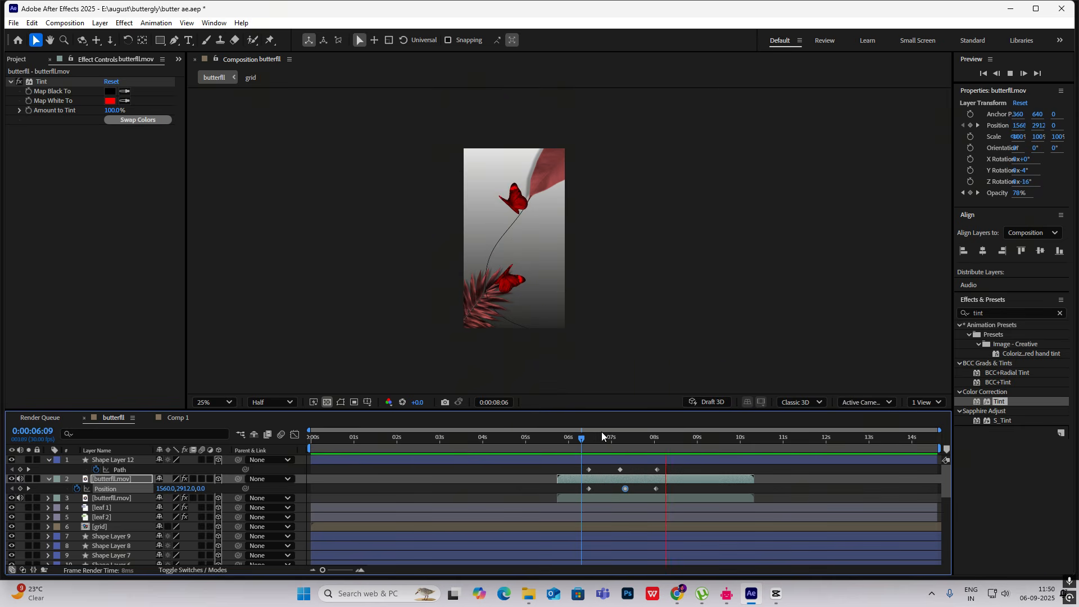
key(space)
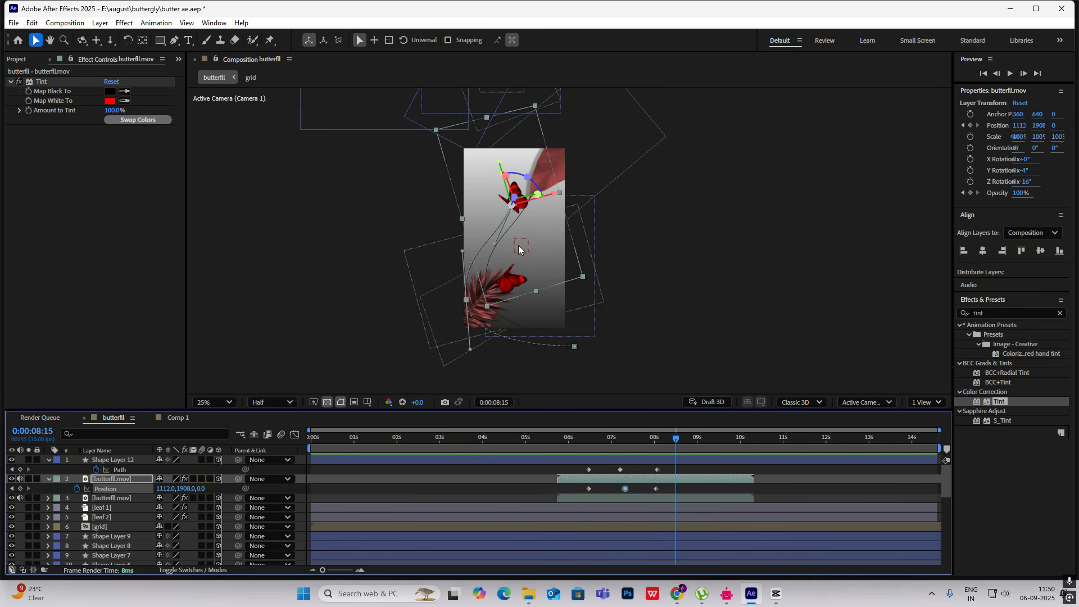
Align the butterfly's three motion path points with the drawn curve's start, bend and end, starting at 1700, 2840, and preview the flight
drag(466, 301, 480, 302)
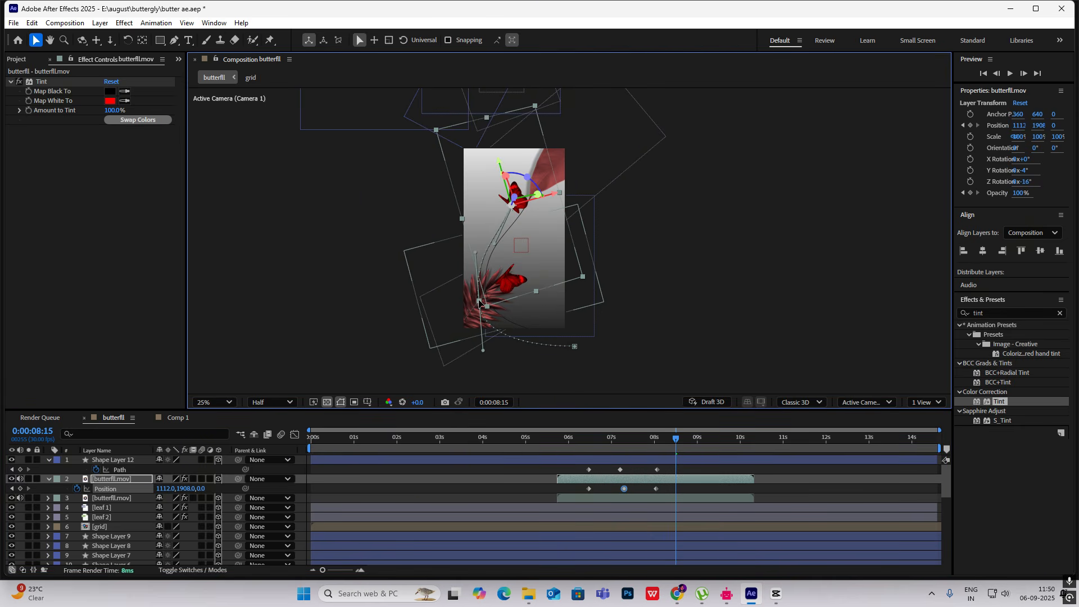
key(ctrl+z)
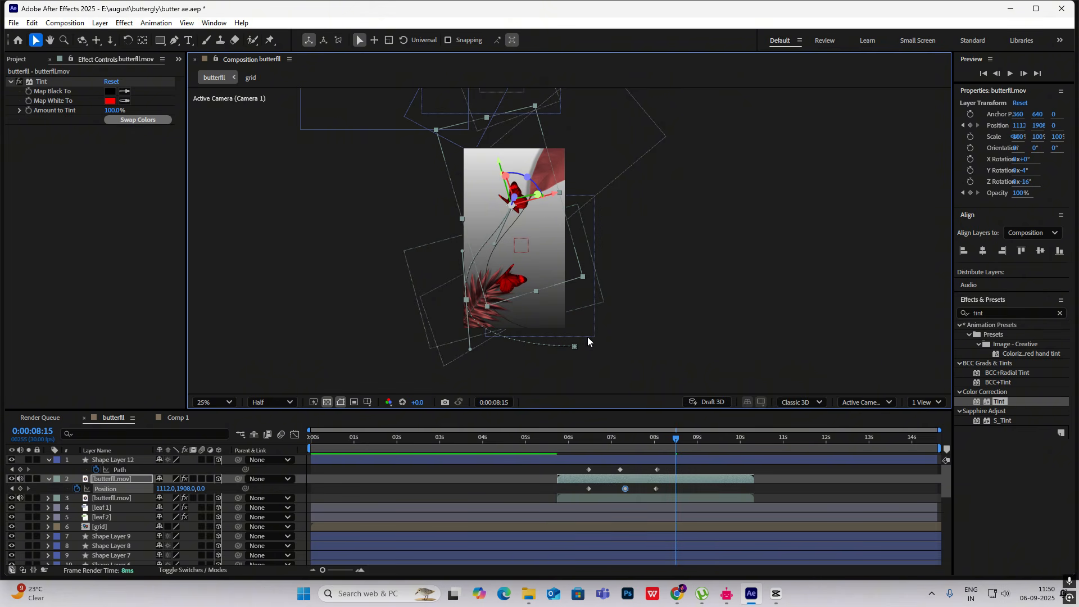
drag(676, 439, 636, 440)
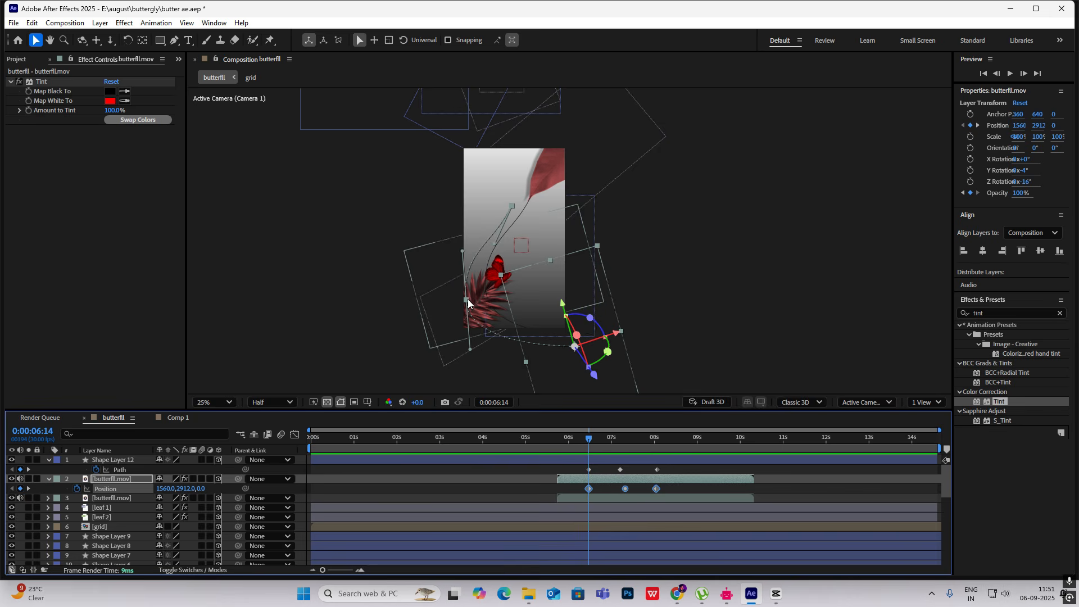
drag(466, 299, 486, 290)
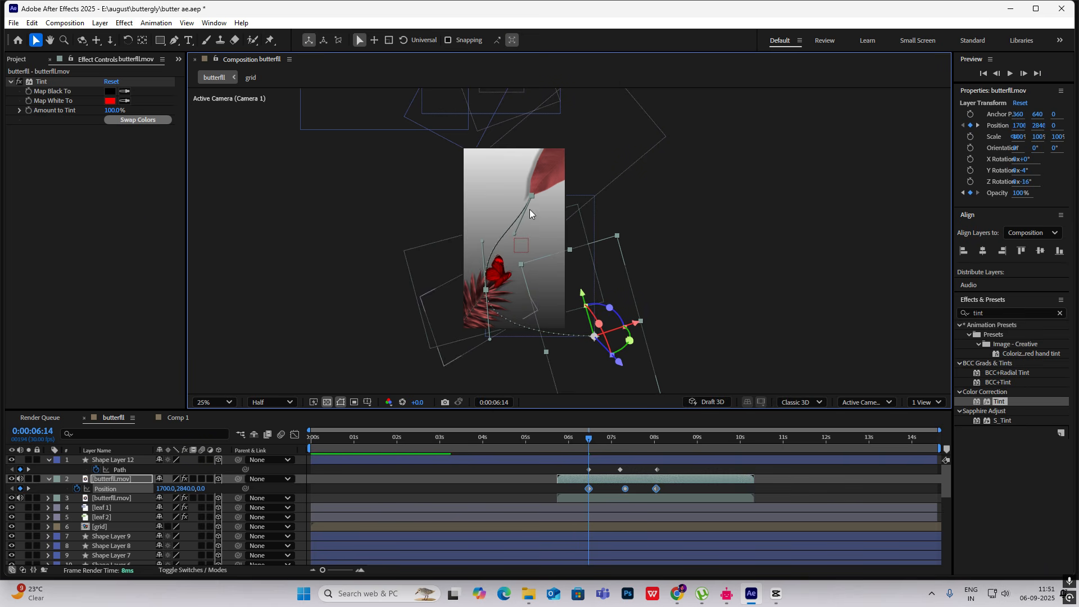
drag(590, 439, 579, 439)
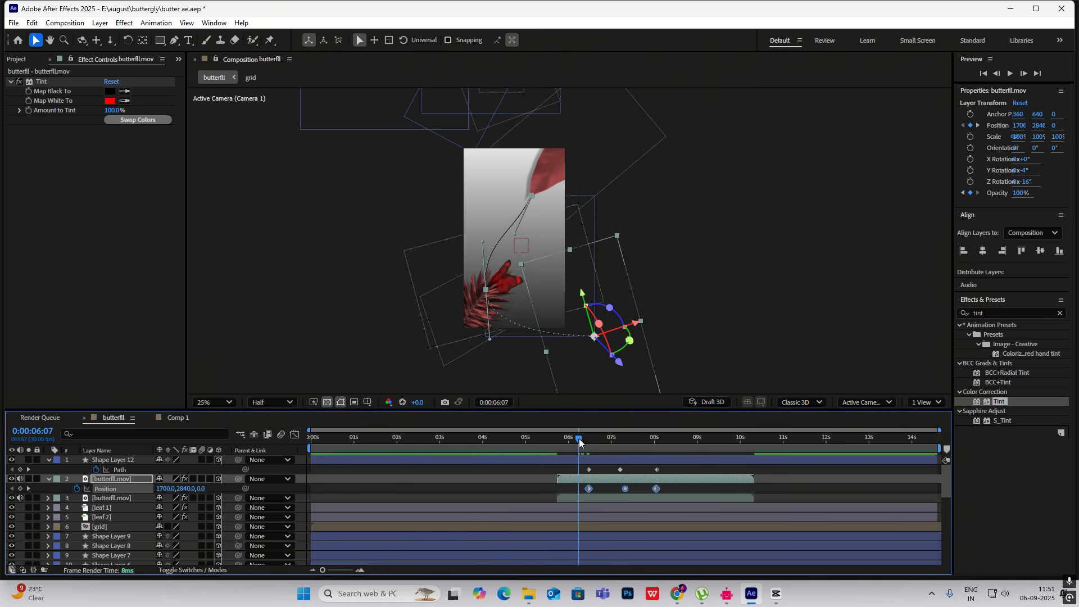
key(space)
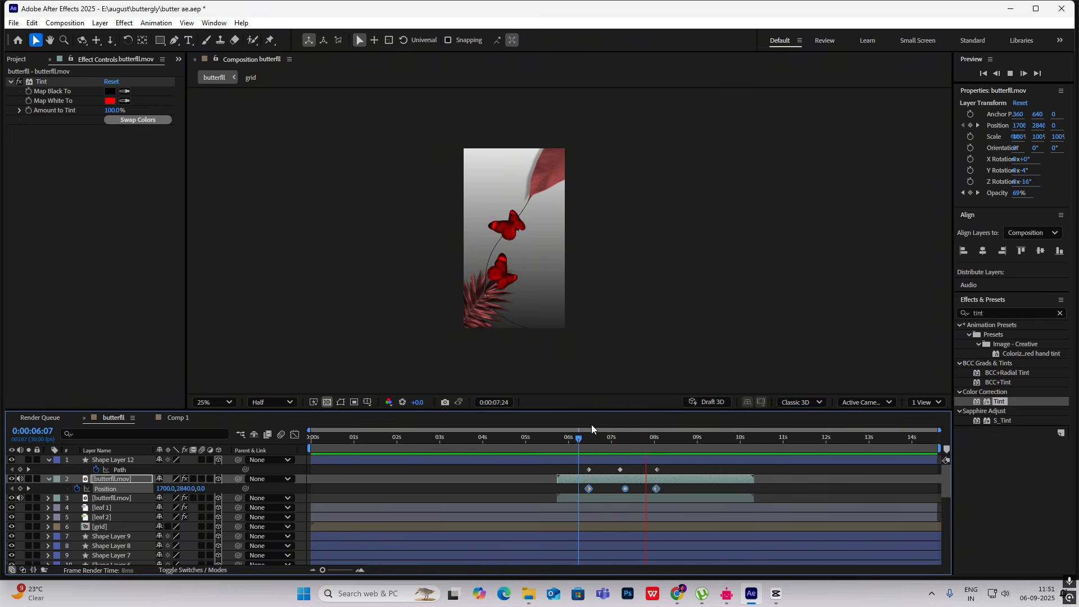
key(space)
drag(680, 445, 657, 462)
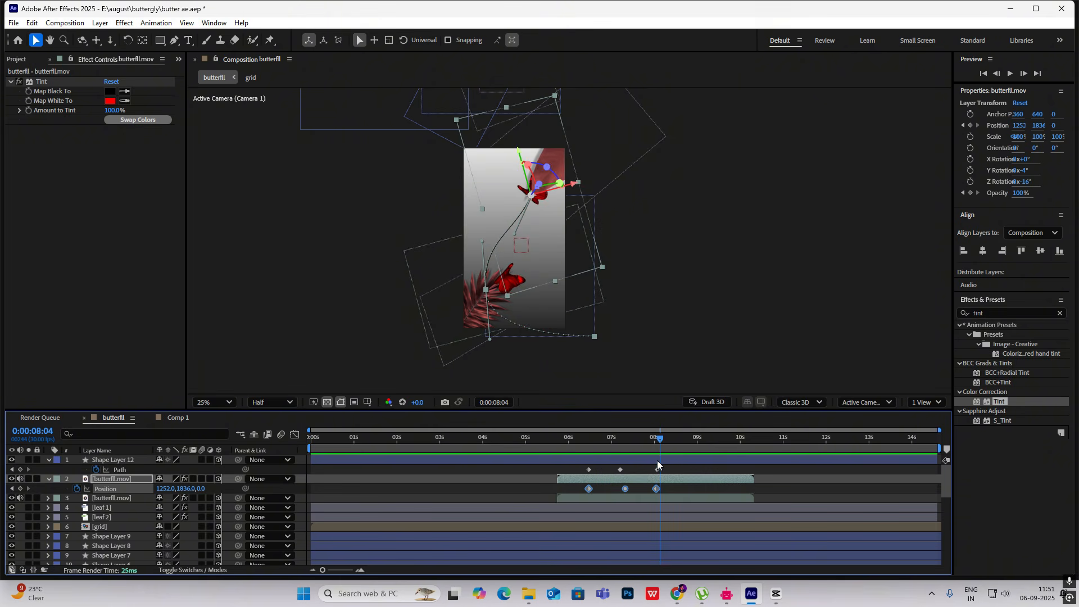
Set the upper butterfly layer's Auto-Orientation to Orient Along Path
right_click(123, 480)
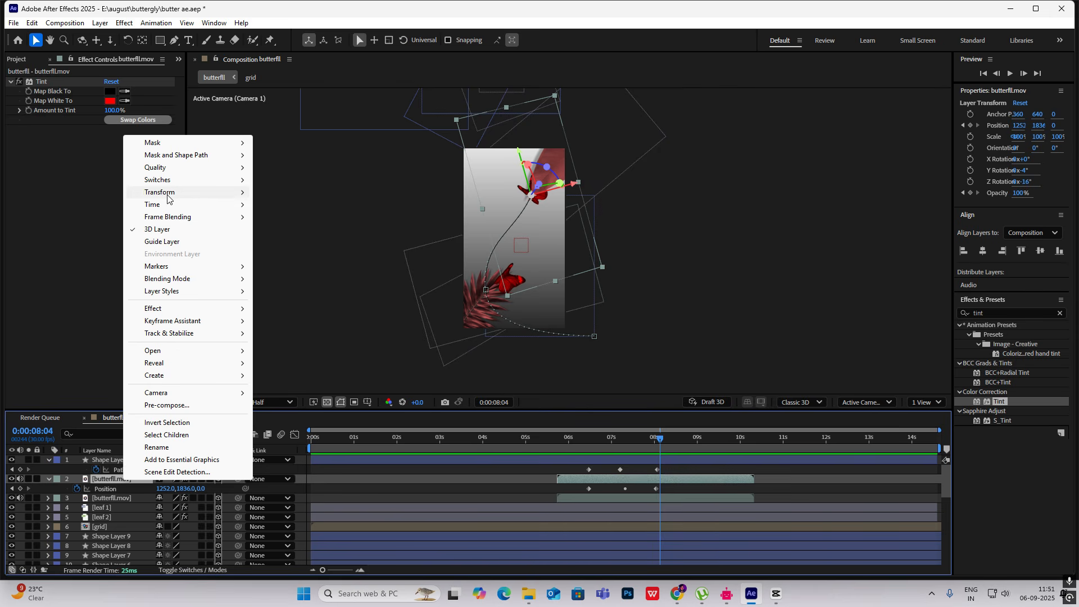
mouse_move(170, 194)
click(305, 387)
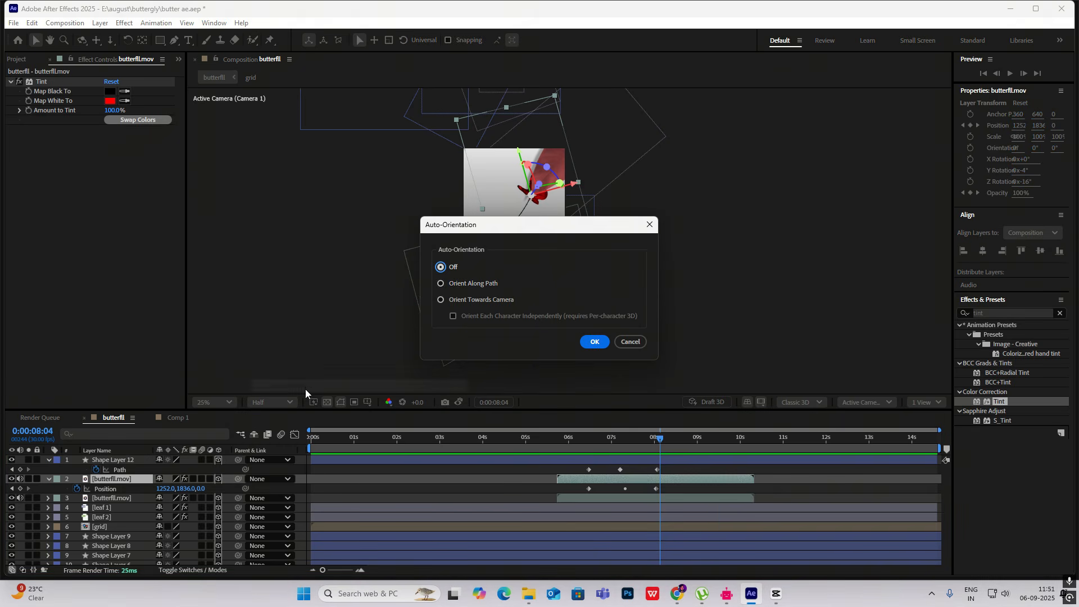
click(442, 284)
click(585, 338)
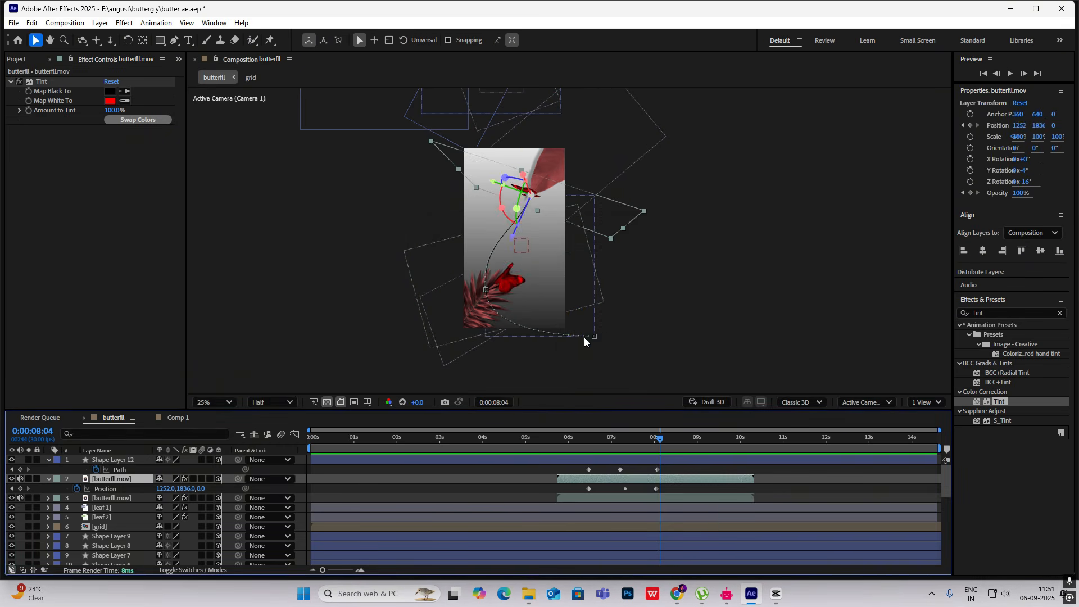
Set the upper butterfly's Y Rotation to 101° and preview its flight along the curve
key(r)
key(space)
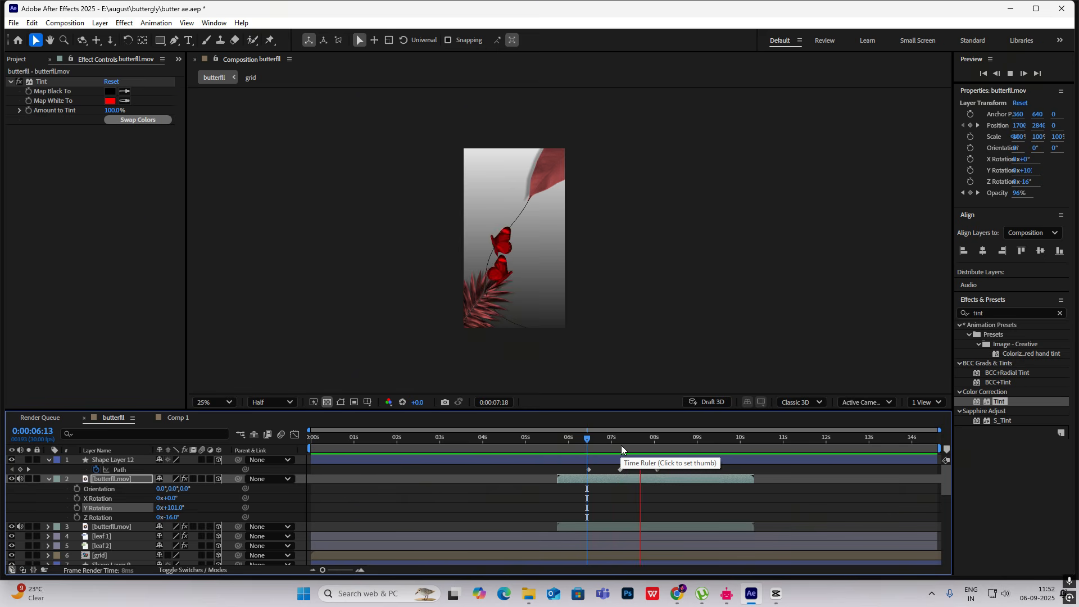
key(space)
click(669, 247)
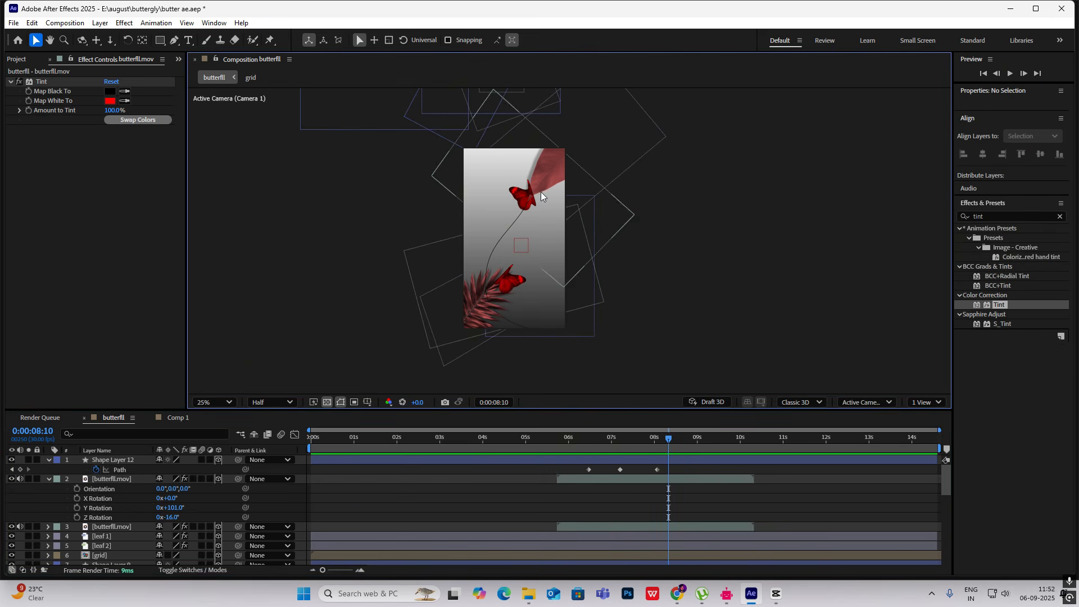
drag(682, 440, 540, 465)
key(space)
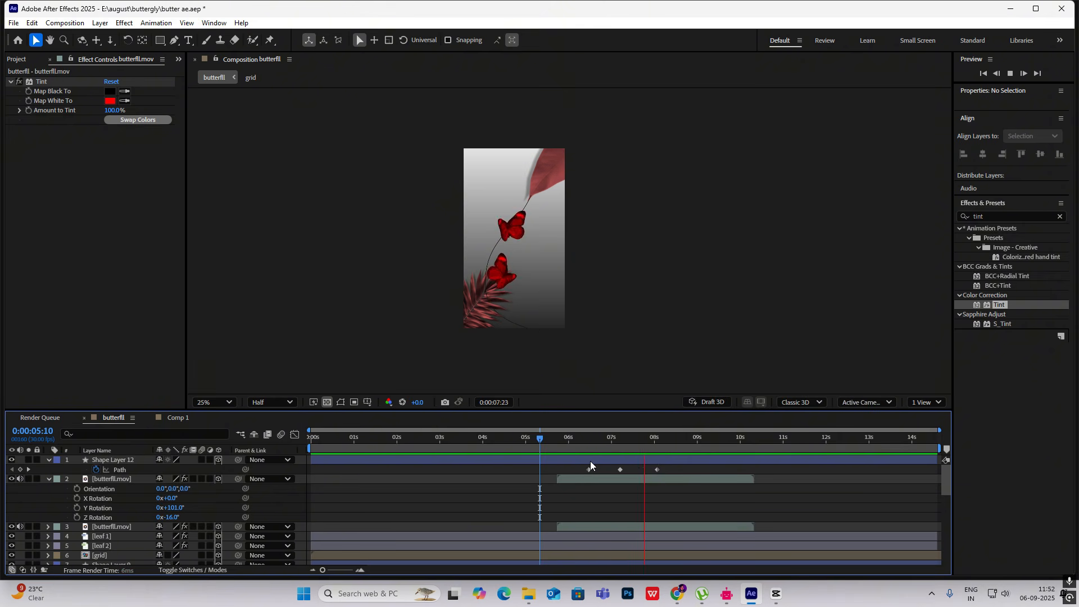
key(space)
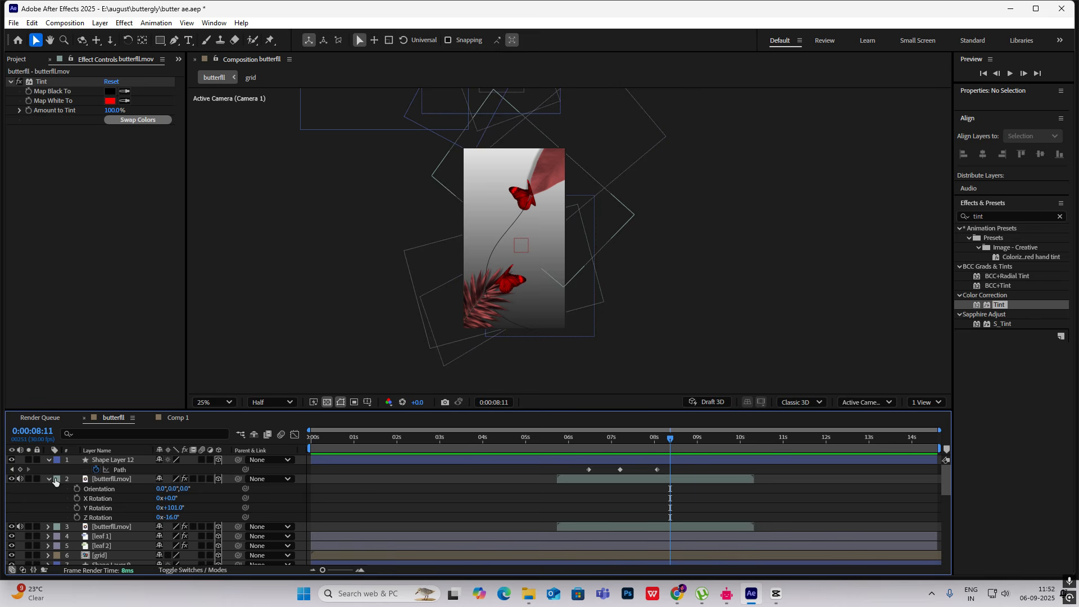
Collapse the open layer properties and add Trim Paths to Shape Layer 12
click(49, 478)
click(48, 459)
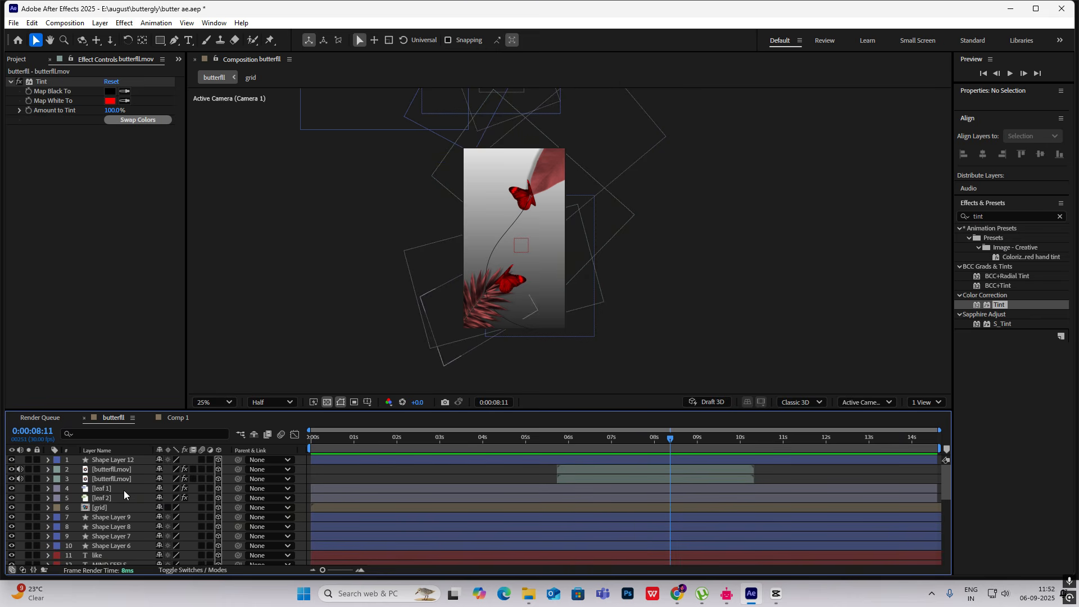
click(133, 461)
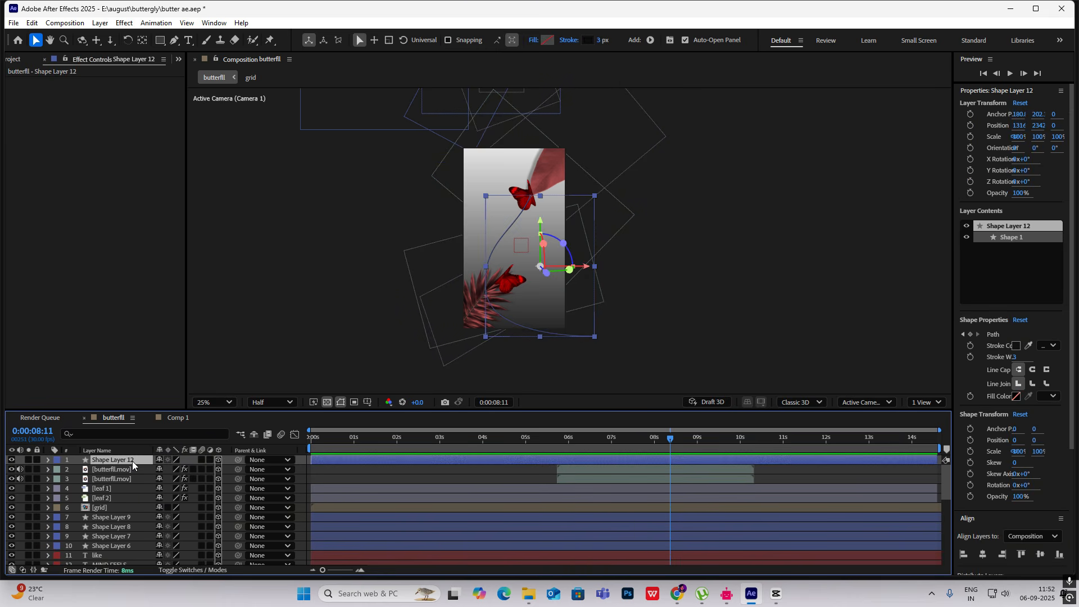
click(652, 39)
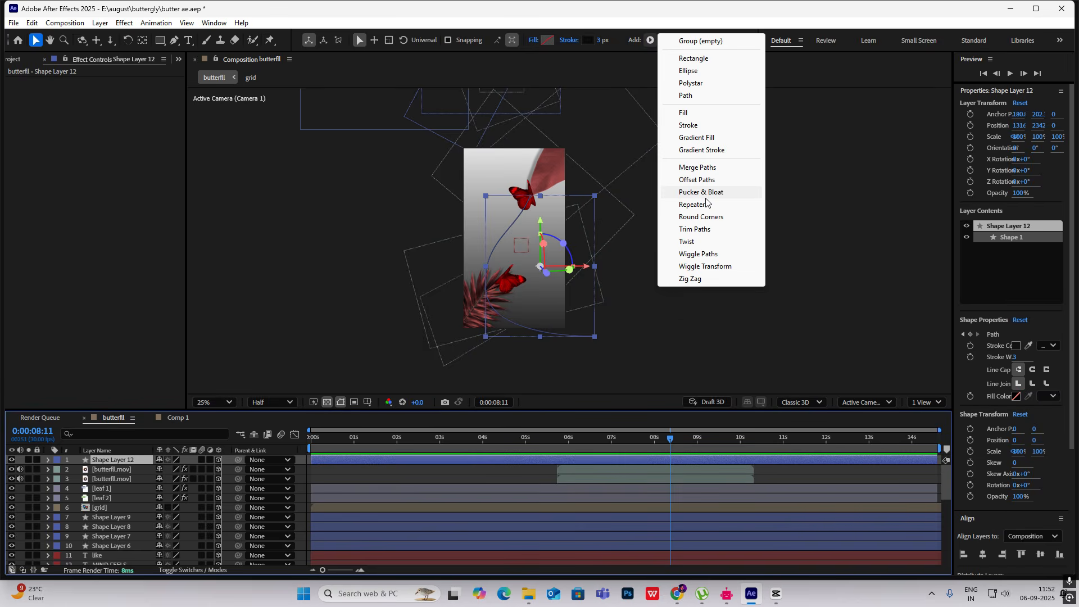
click(700, 228)
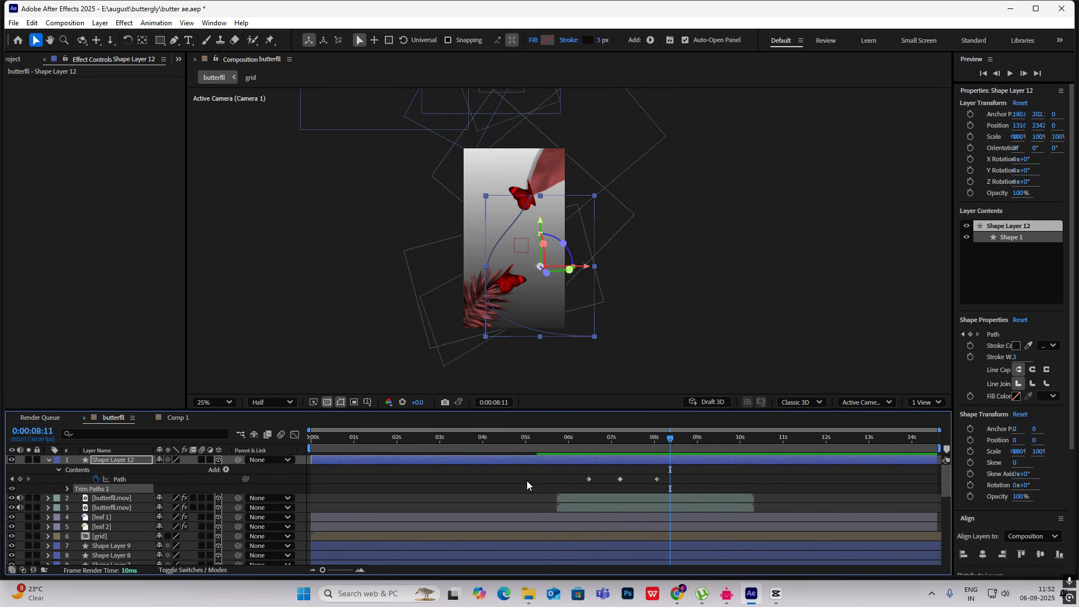
Keyframe Trim Paths End from 0% at 0:00:06:14 to 100% at 0:00:08:02 and preview the curve drawing on
mouse_move(667, 439)
mouse_down()
mouse_move(589, 440)
mouse_move(656, 457)
mouse_up()
click(68, 489)
click(87, 508)
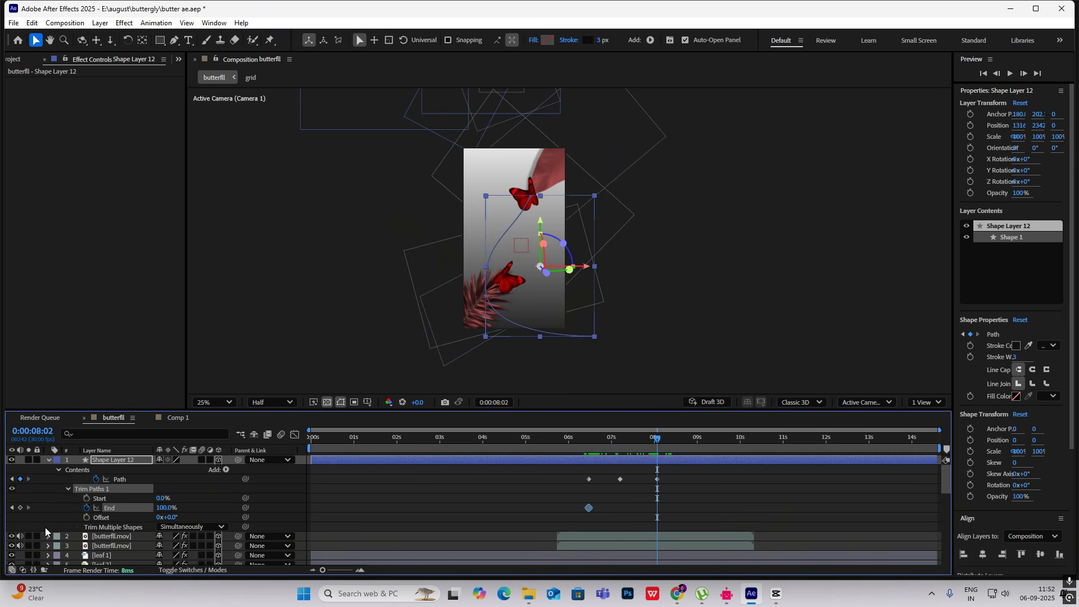
click(12, 508)
drag(165, 507, 41, 507)
click(620, 510)
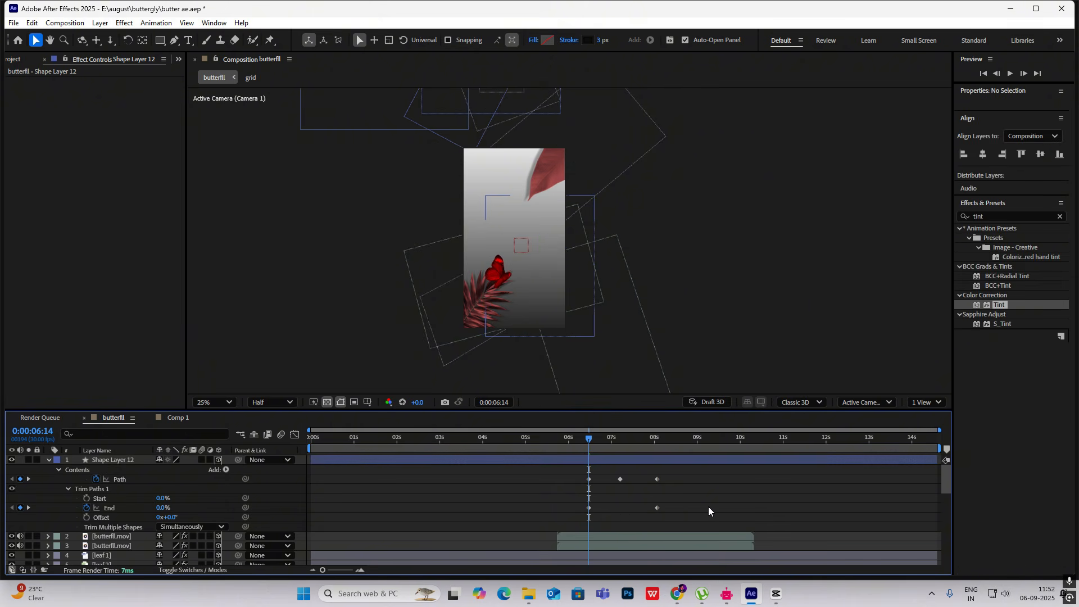
key(space)
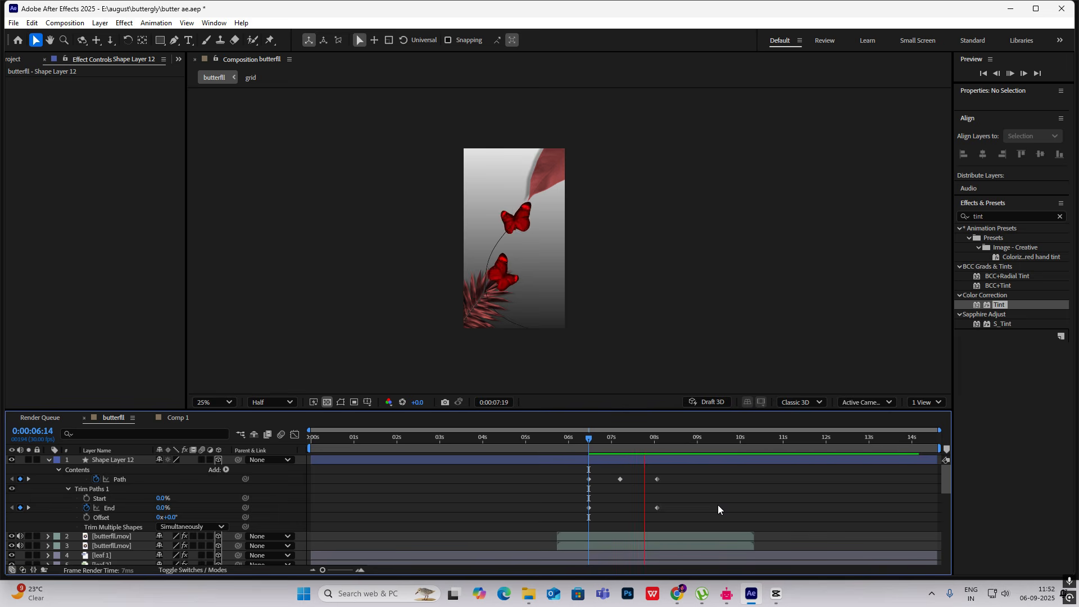
key(space)
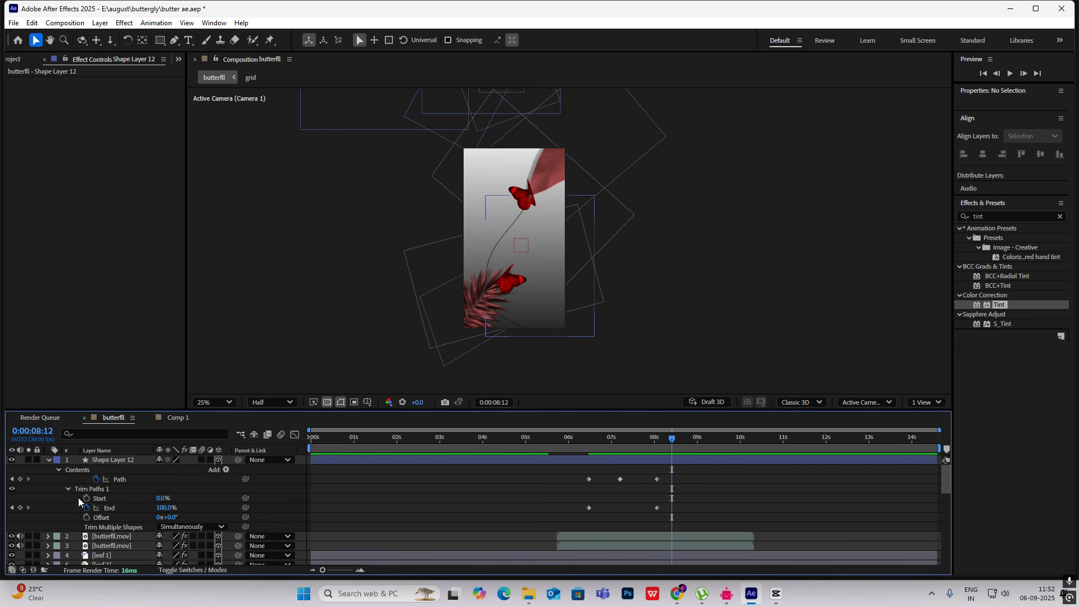
Add dashes to Stroke 1 of Shape Layer 12 and set the Dash length to 27
click(57, 471)
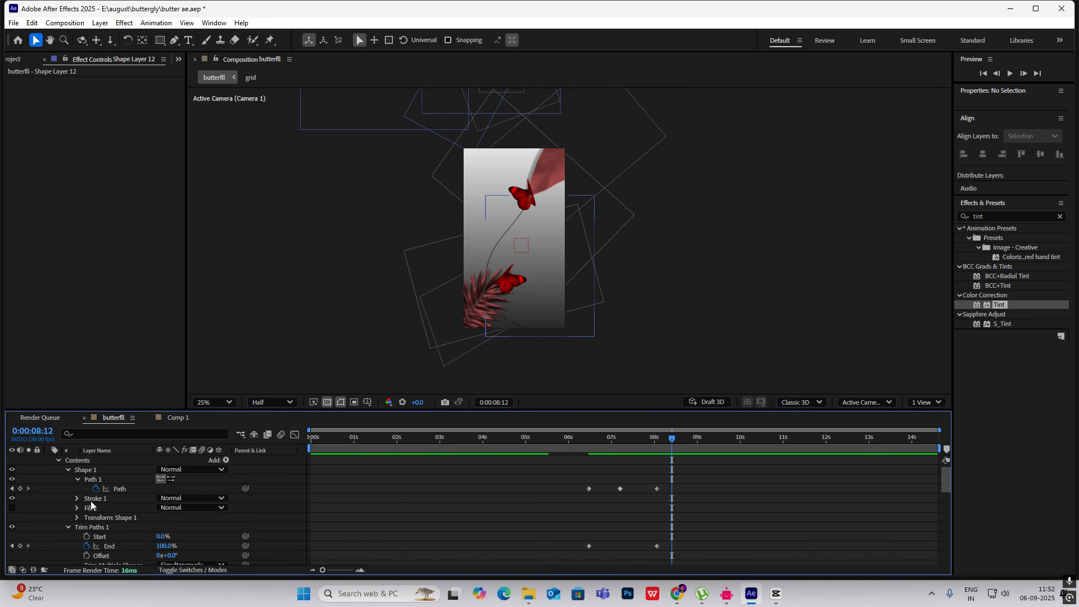
scroll(87, 499, down, 1)
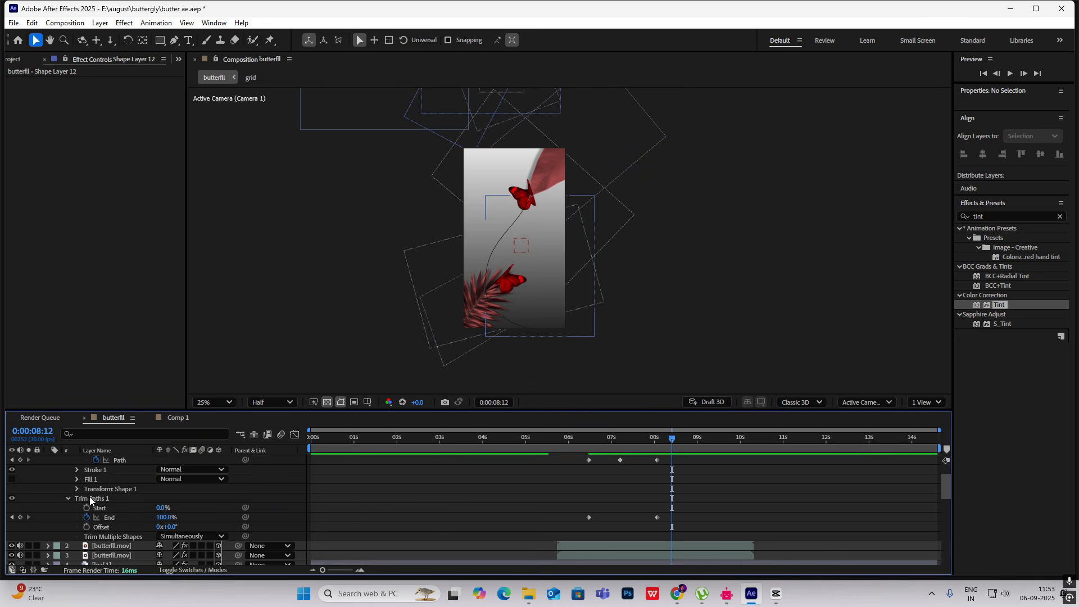
click(76, 470)
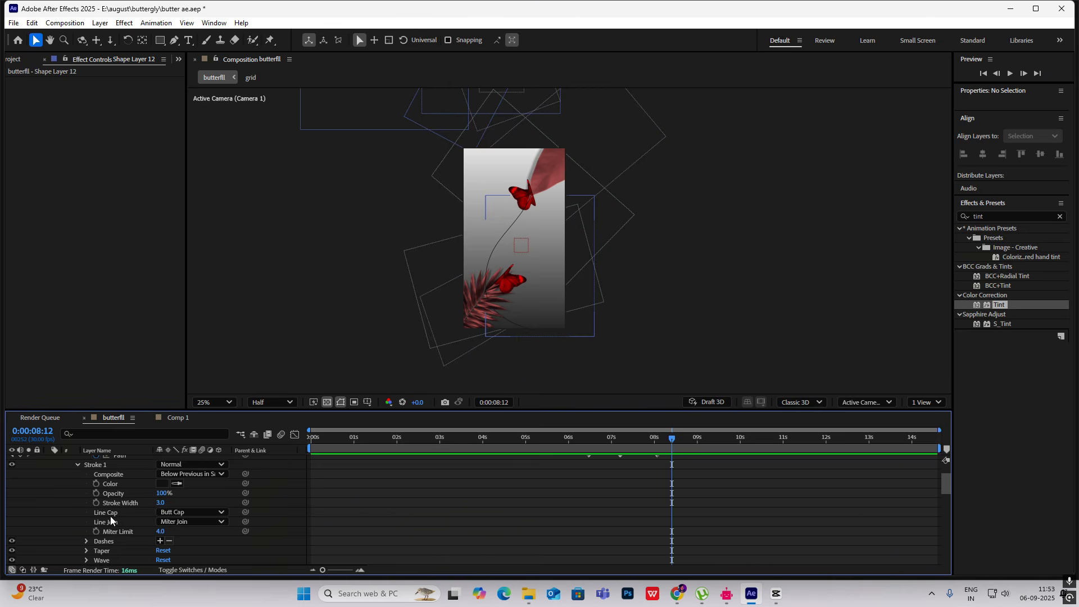
scroll(110, 520, down, 1)
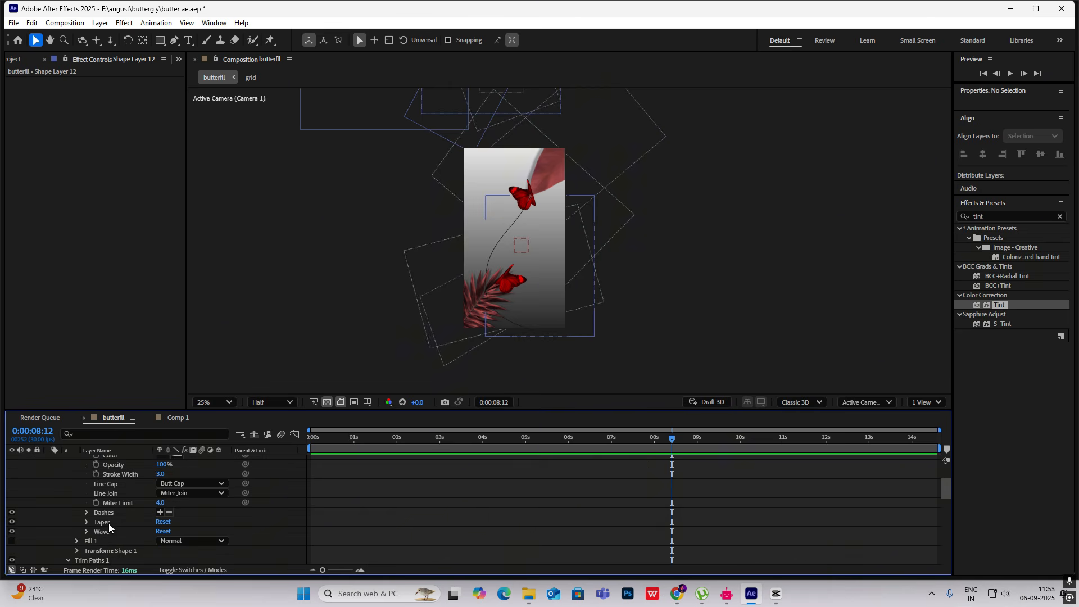
click(160, 512)
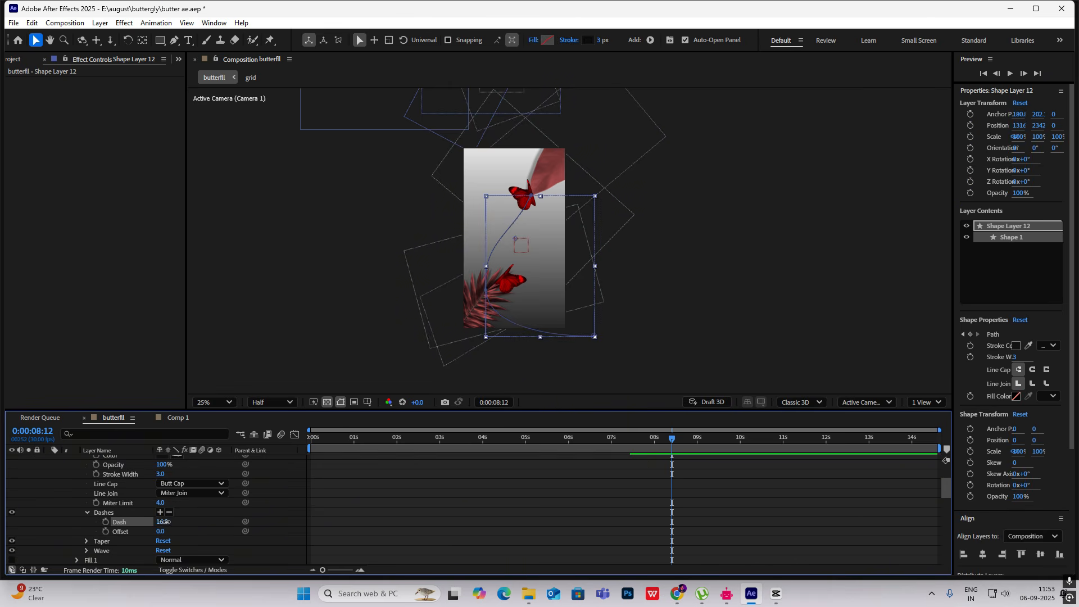
drag(165, 521, 174, 522)
click(629, 304)
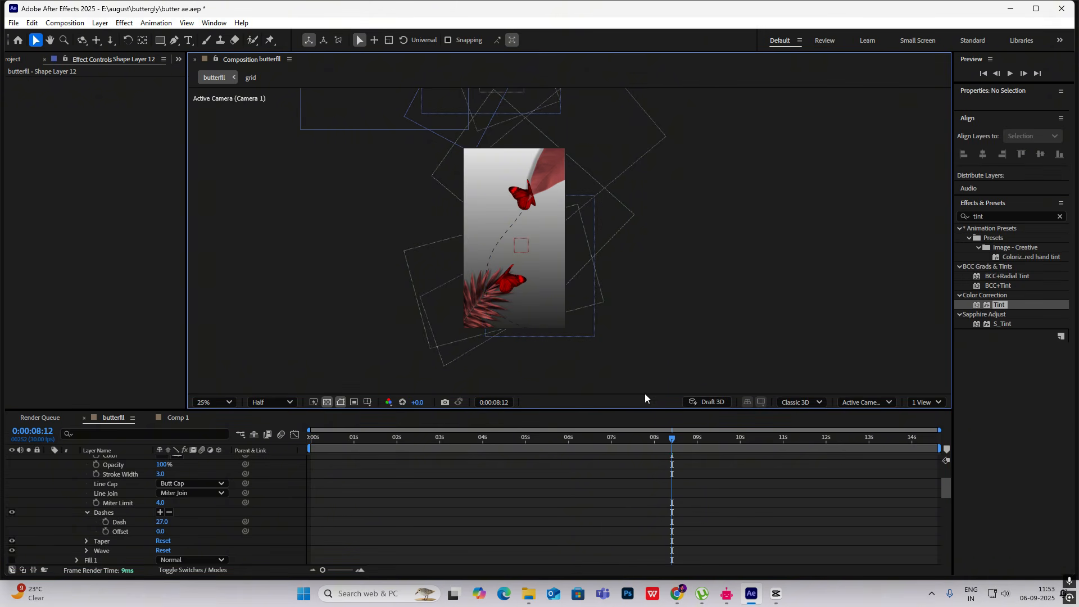
Preview the butterfly's flight along the dashed curve, then replay the composition from about the 4-second mark
scroll(163, 495, up, 3)
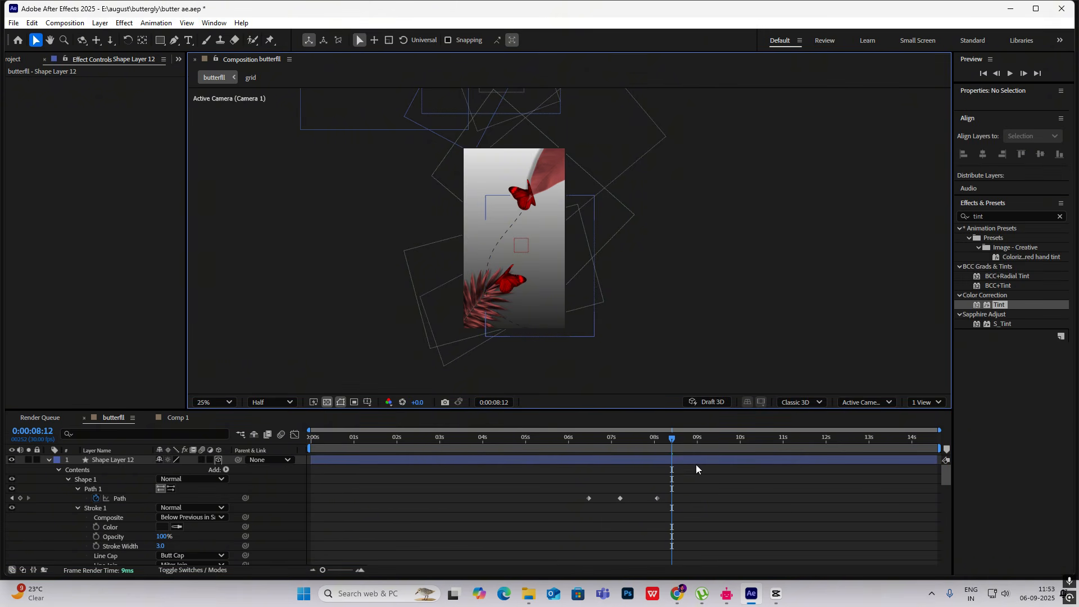
drag(673, 440, 592, 444)
key(space)
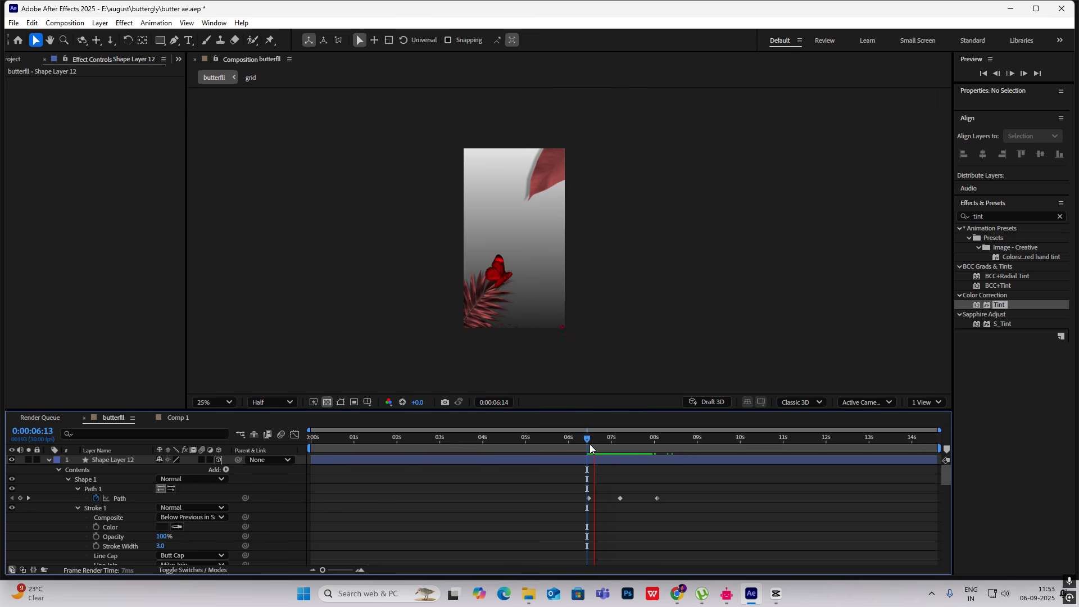
key(space)
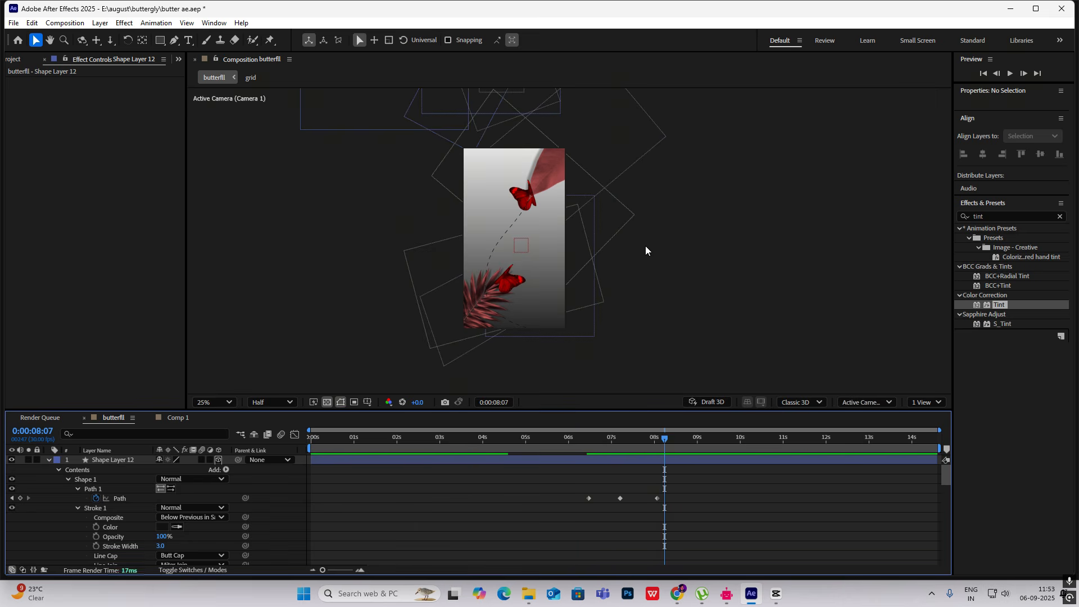
click(49, 460)
key(comma)
key(comma)
key(period)
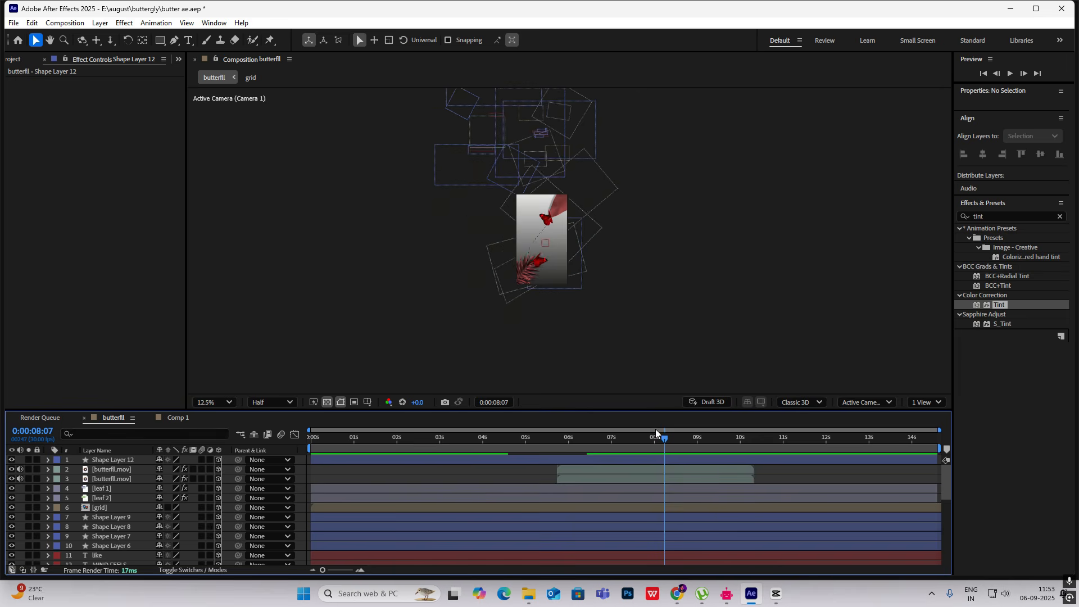
drag(647, 450, 498, 449)
key(space)
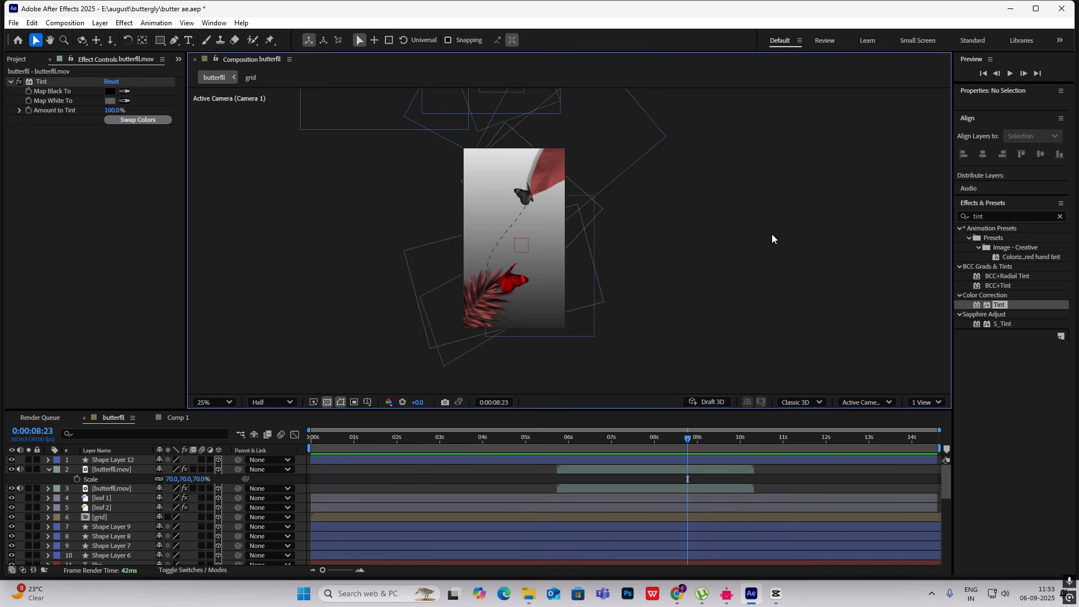
Switch to CapCut to check the reference video, then return to After Effects
click(776, 594)
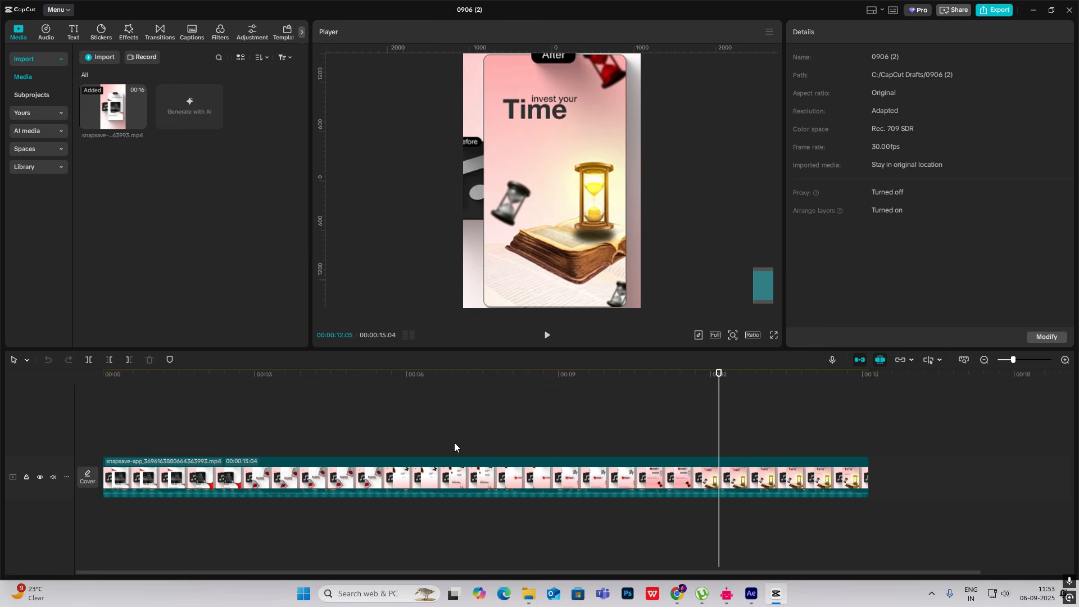
click(473, 449)
drag(473, 448, 500, 456)
key(alt+Tab)
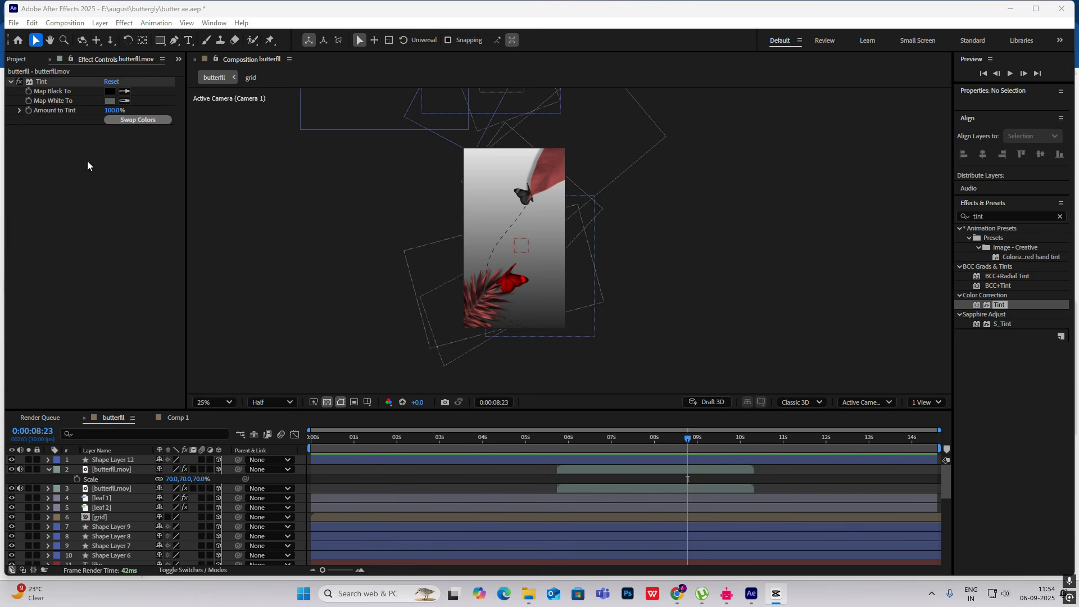
Place the Dart image from the project as the top layer of the butterfll composition
click(22, 60)
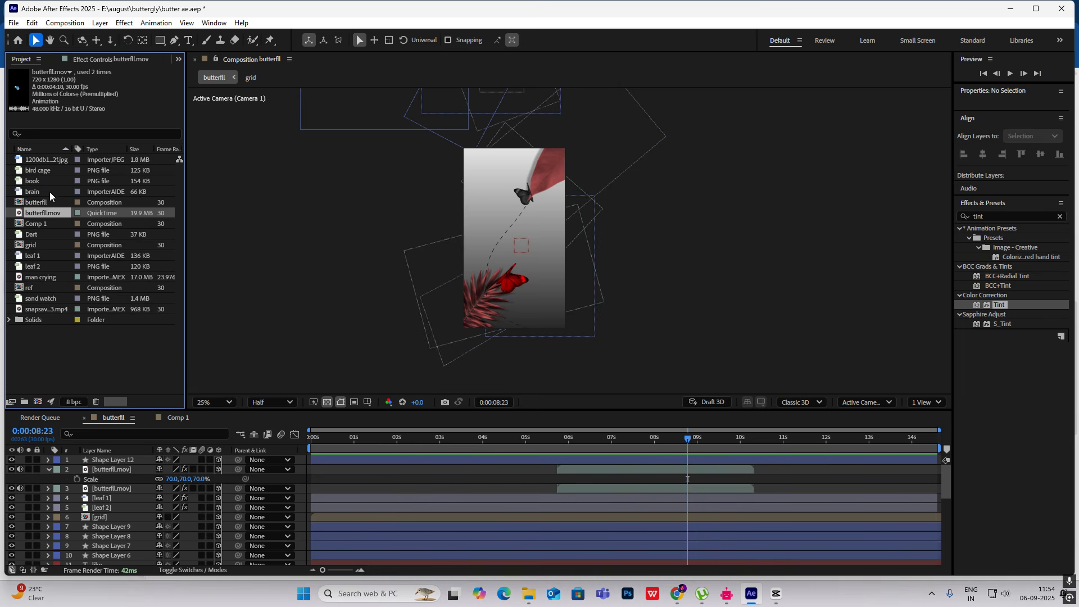
drag(40, 234, 116, 459)
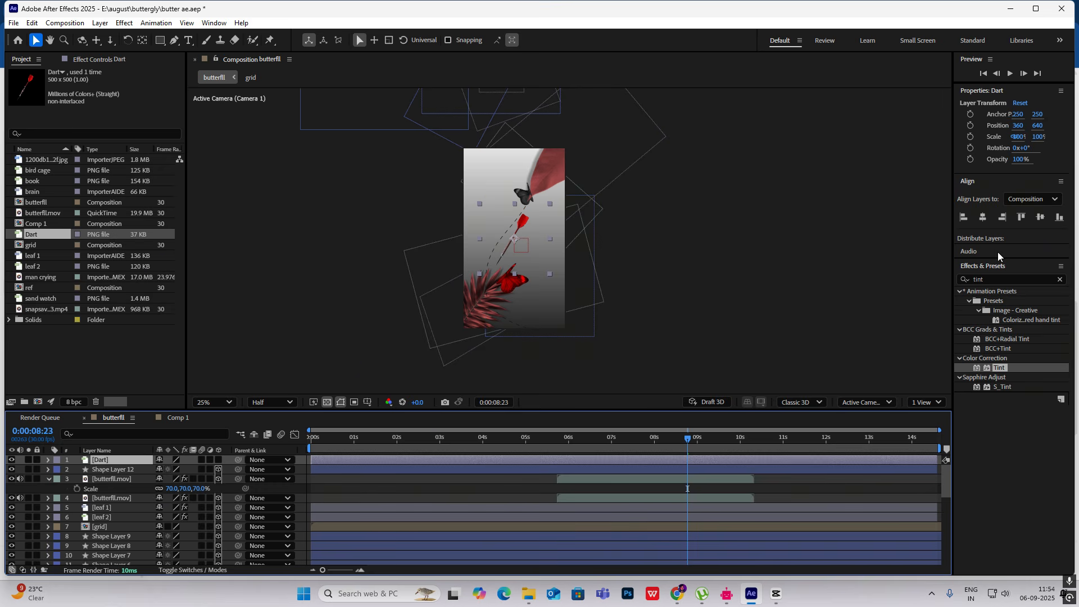
click(48, 479)
Copy the Tint and Glow effects from the brain layer, layer 29
scroll(135, 497, down, 8)
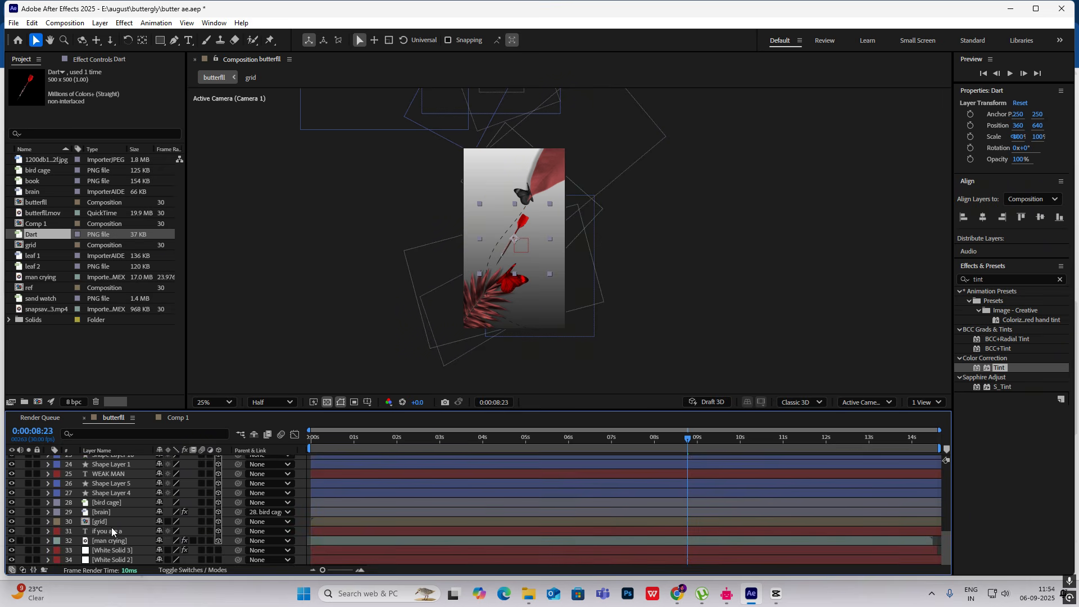
click(107, 512)
click(99, 59)
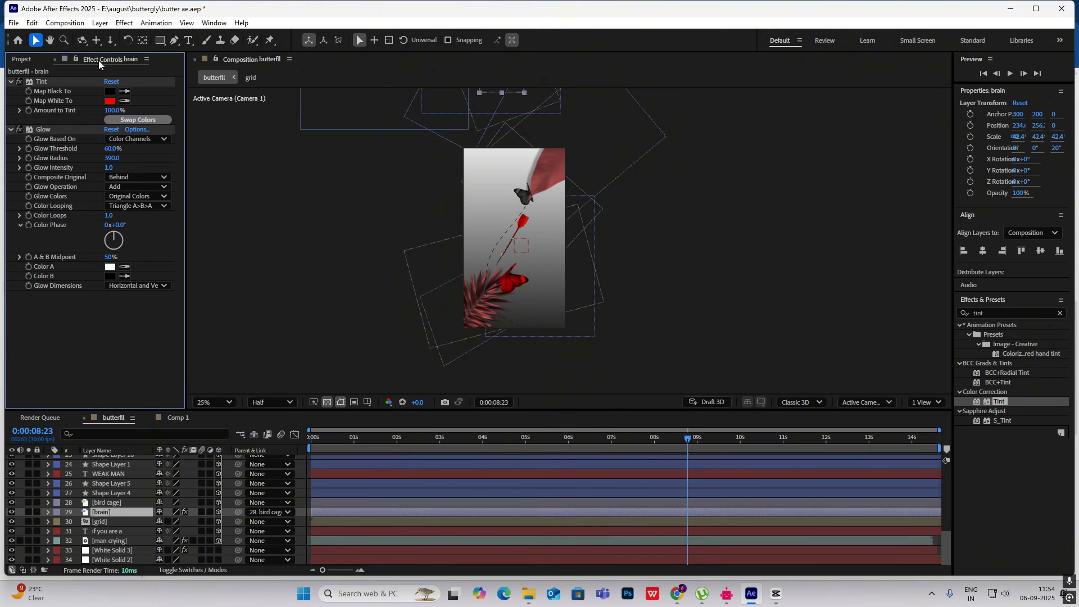
click(40, 82)
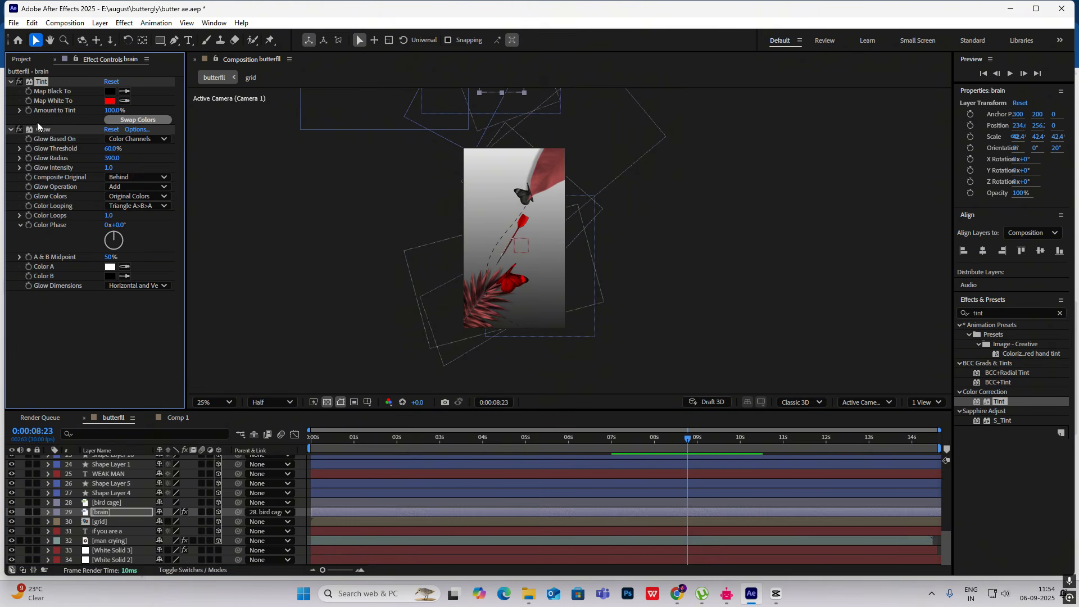
shift+click(43, 129)
scroll(84, 477, up, 8)
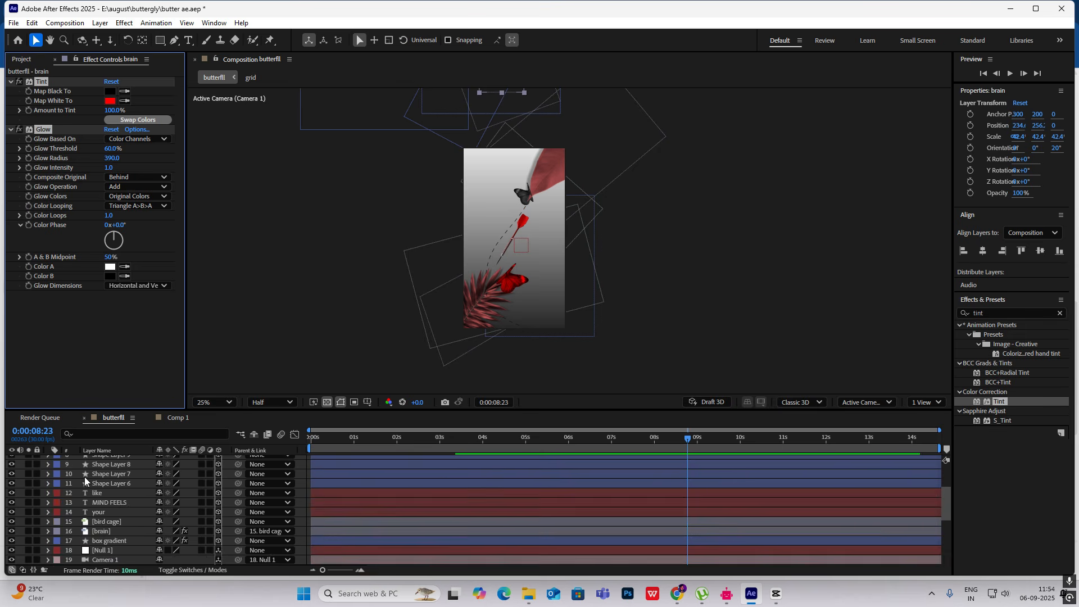
Make the Dart layer 3D and move it just below the upper butterfly, to about 1024, 2032
click(217, 462)
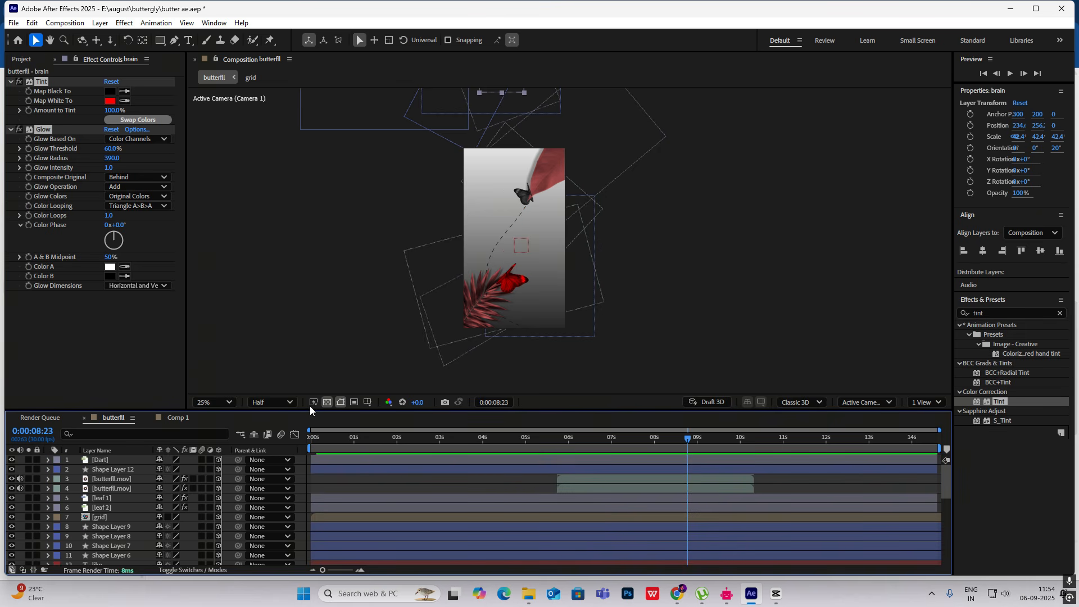
key(comma)
key(comma)
key(comma)
key(comma)
click(552, 200)
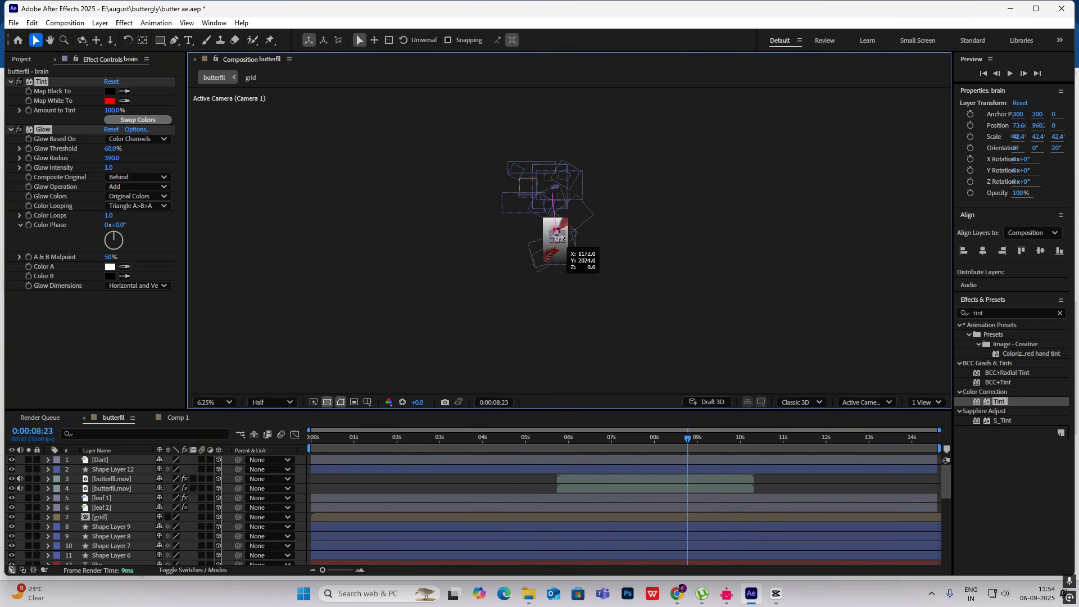
key(period)
drag(488, 134, 534, 232)
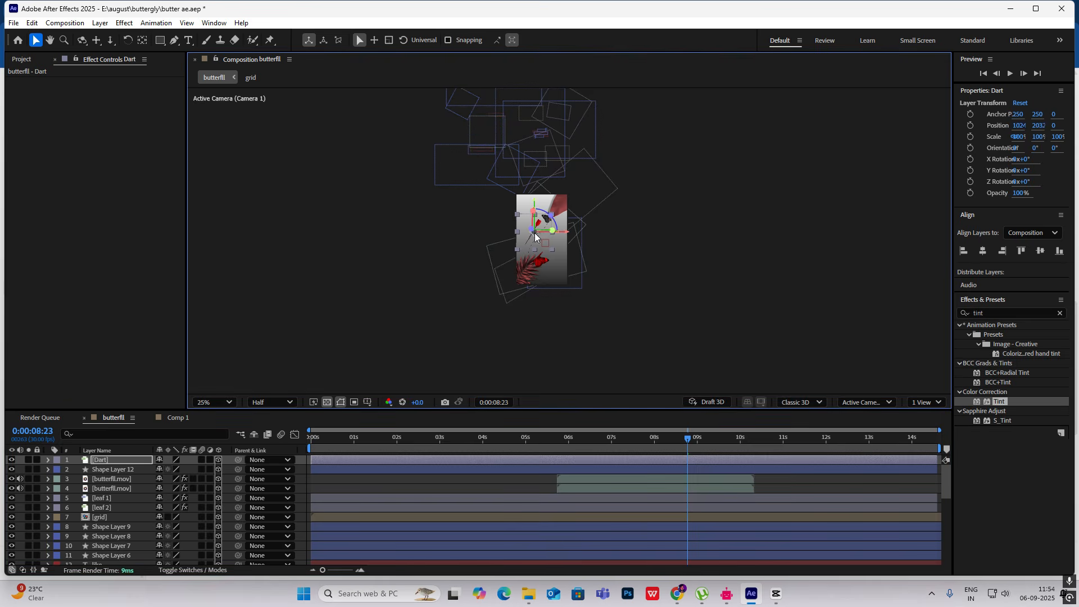
scroll(534, 232, up, 3)
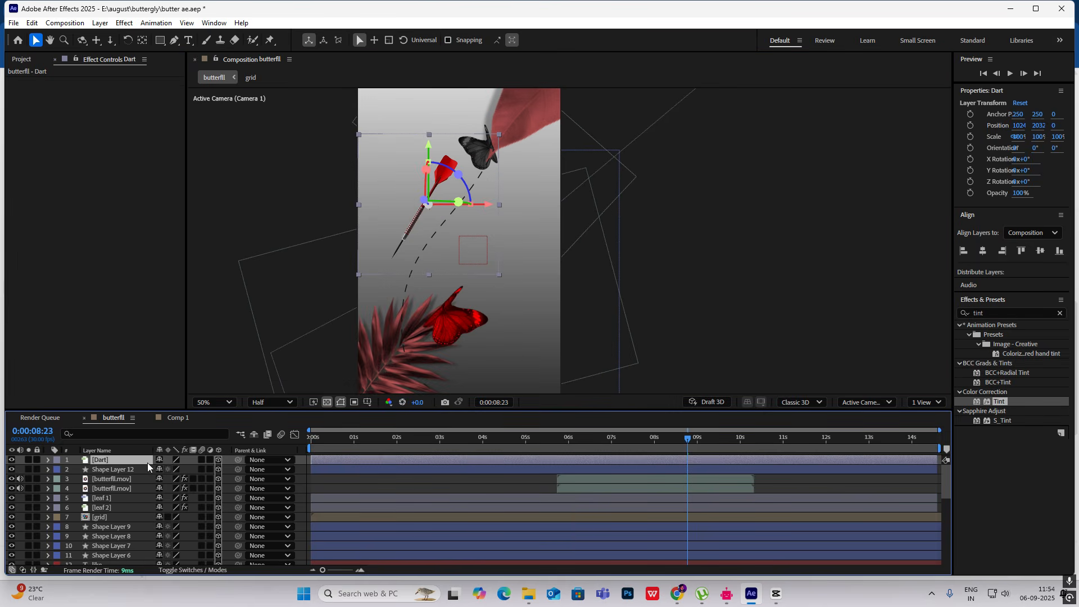
Try the copied Tint and Glow effects on the Dart layer and delete the Tint
key(ctrl+v)
click(39, 82)
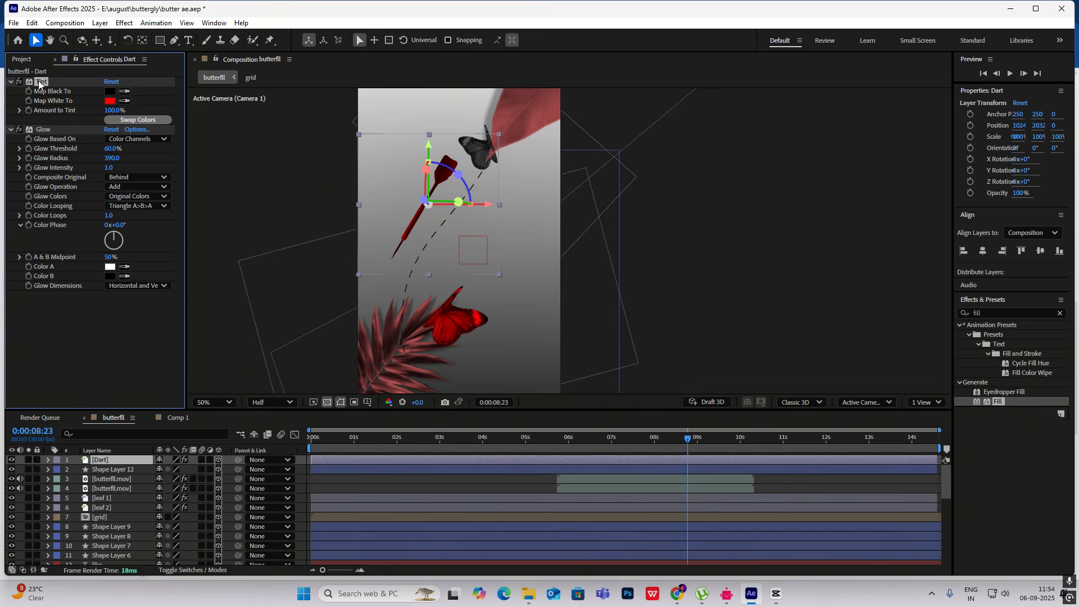
key(Delete)
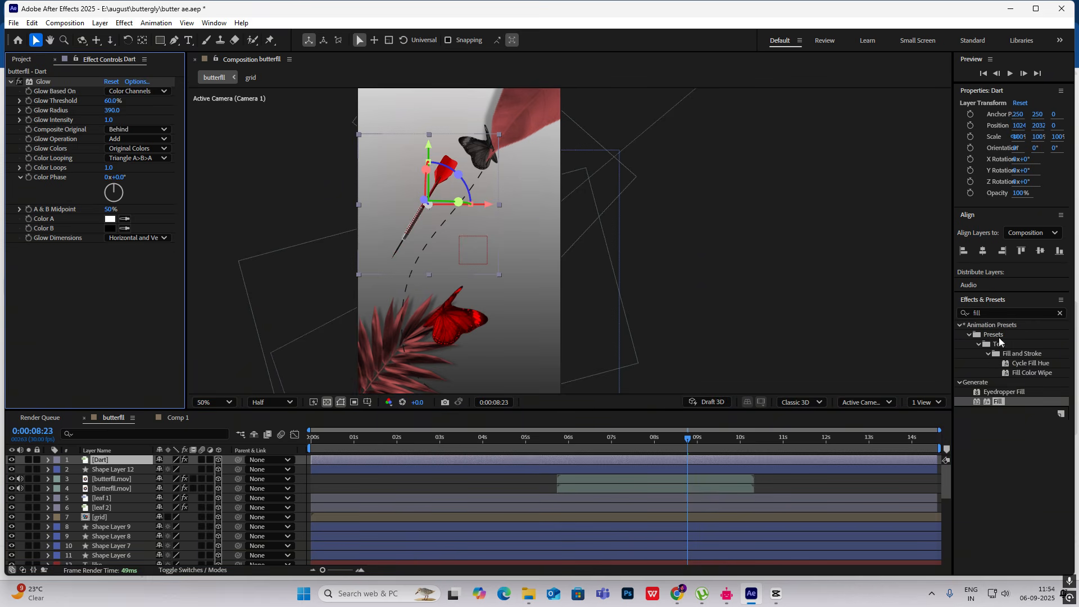
Apply a red Fill effect to the Dart layer, try different Glow Radius and Threshold values, and delete the Glow
drag(1003, 400, 63, 79)
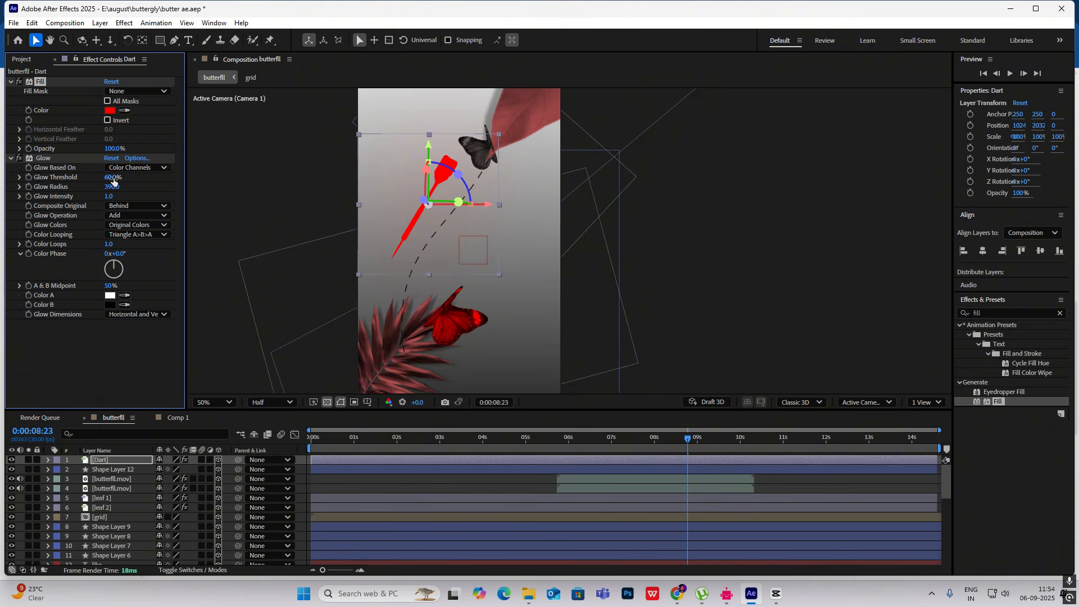
mouse_move(114, 187)
mouse_down()
mouse_move(234, 195)
mouse_move(121, 188)
mouse_up()
drag(111, 177, 121, 177)
key(Delete)
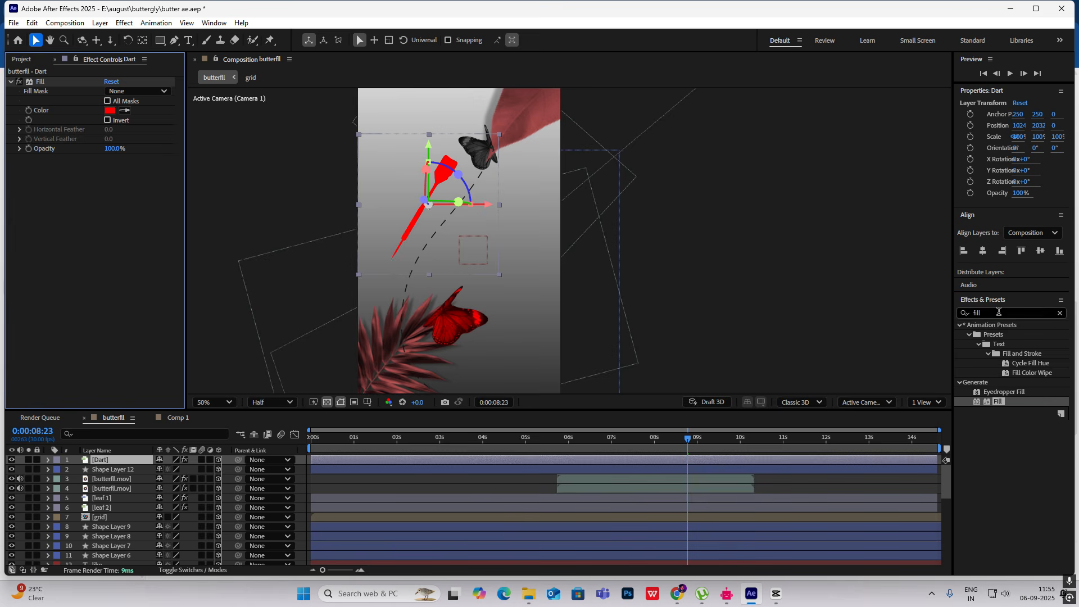
Apply the Deep Glow effect to the Dart layer on top of its red Fill
click(972, 313)
text(dee)
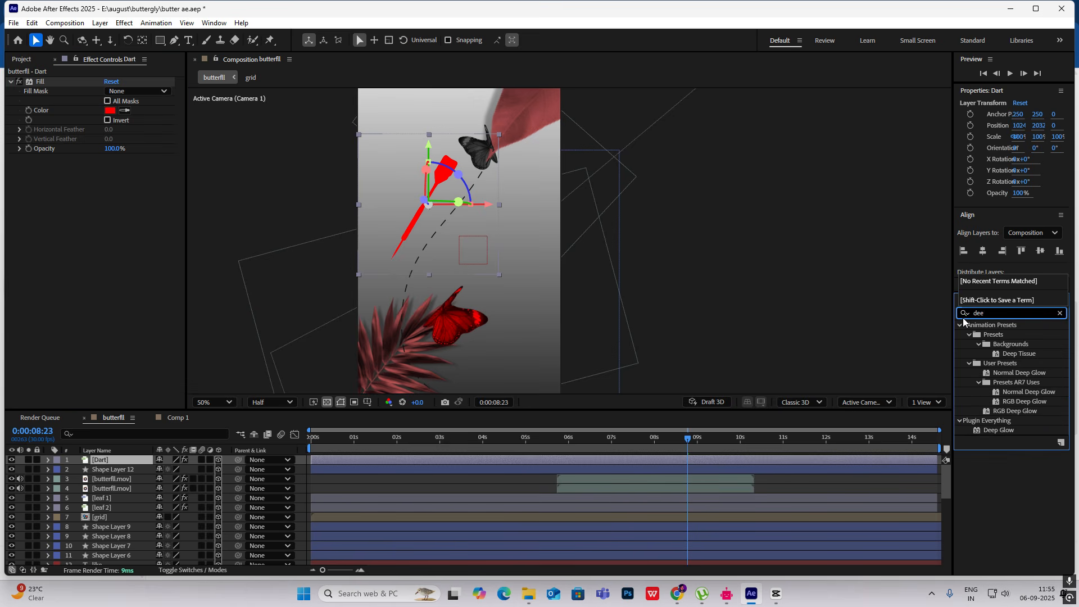
text(p g)
drag(1000, 401, 122, 205)
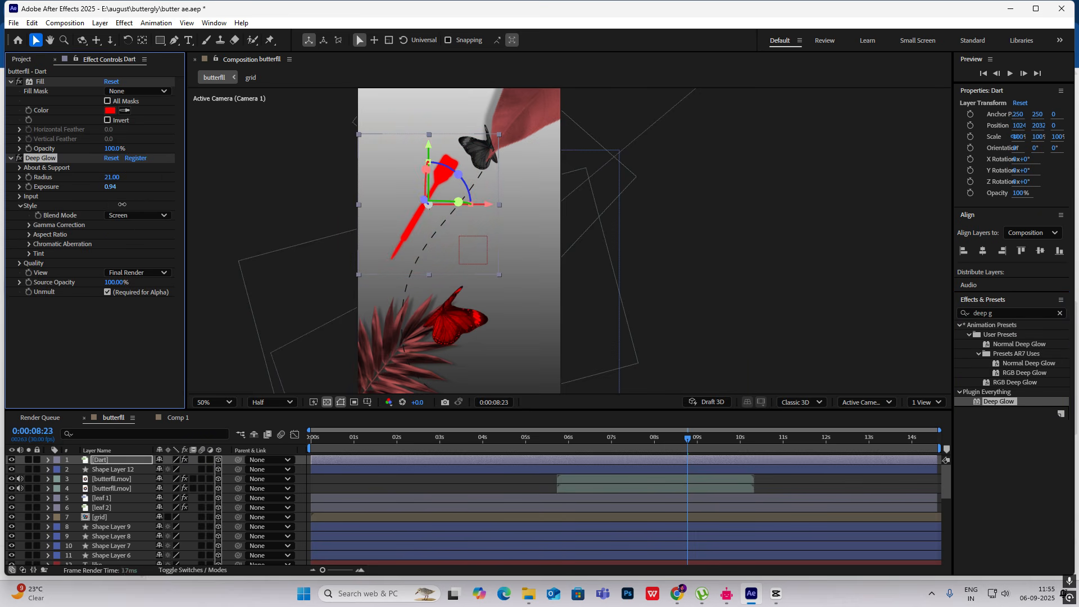
click(754, 208)
mouse_move(695, 441)
mouse_down()
mouse_move(578, 444)
mouse_move(686, 456)
mouse_up()
Set the Dart layer's Z Rotation to 239° and move it outside the frame's left edge, to about 490, 2190
click(418, 212)
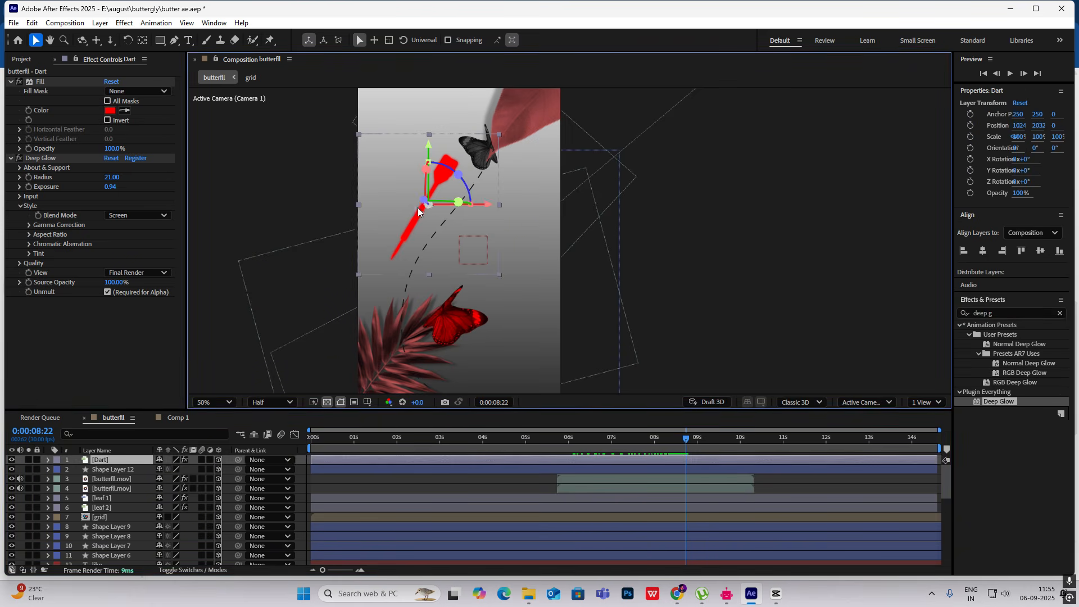
key(r)
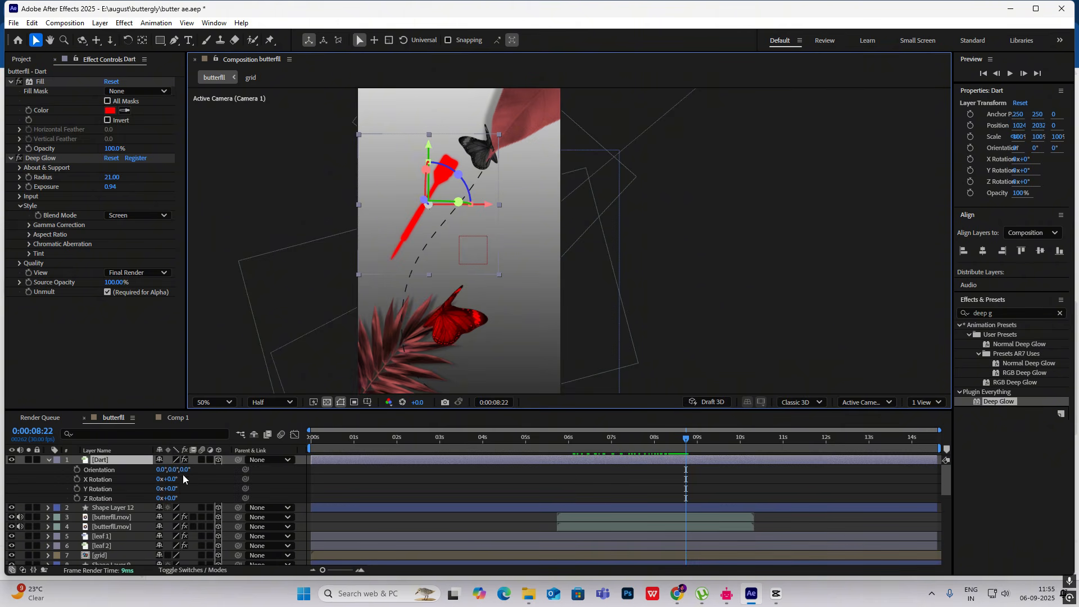
drag(168, 499, 301, 493)
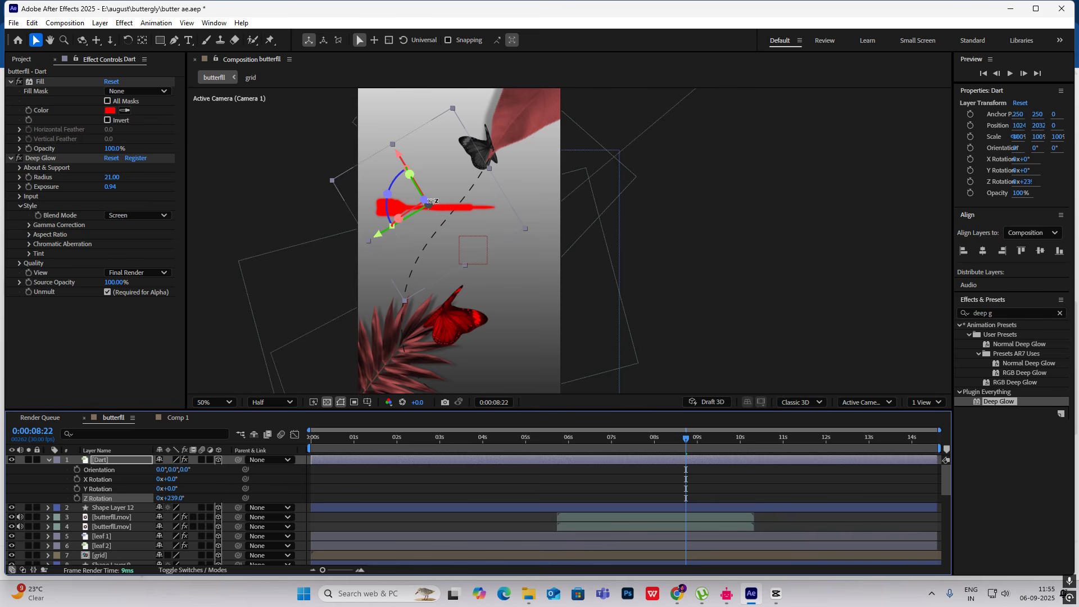
drag(430, 201, 258, 247)
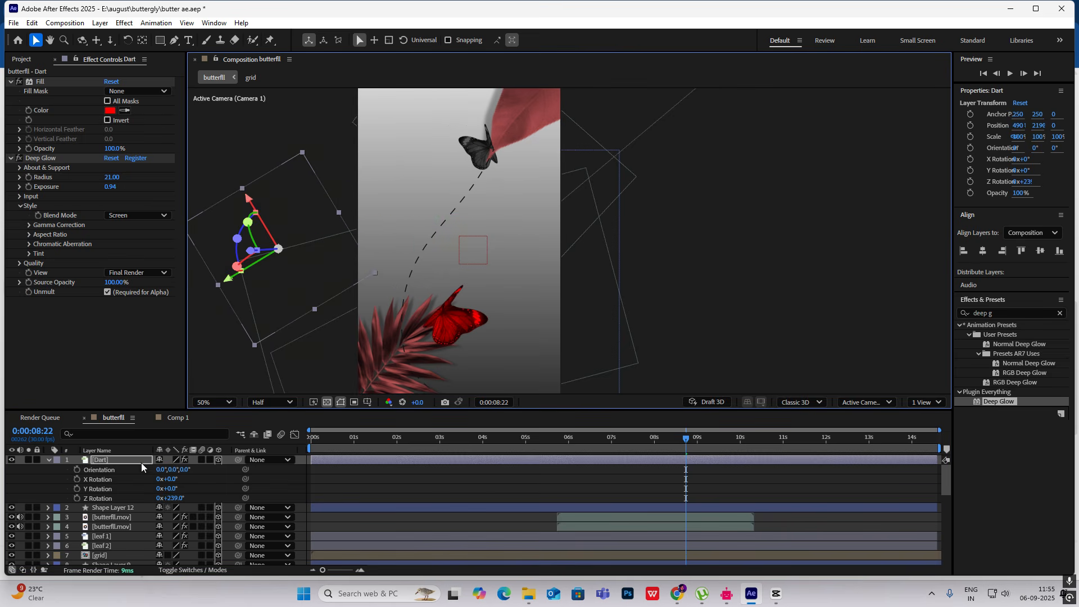
click(48, 460)
scroll(327, 248, down, 1)
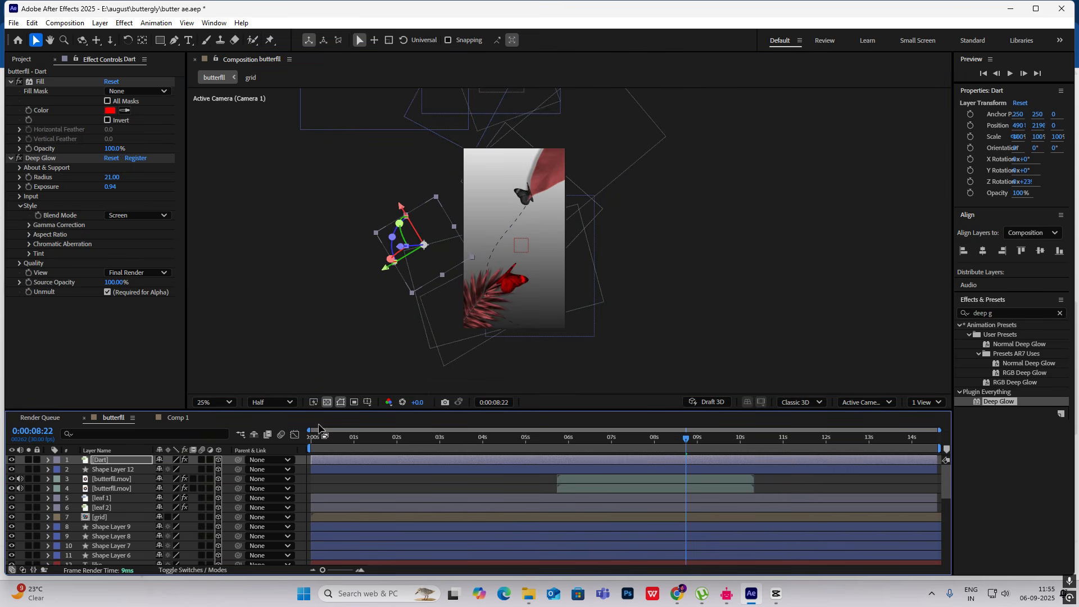
Keyframe the Dart's Position at 0:00:08:11 and move it to X 1740 at 0:00:10:00
mouse_move(687, 438)
mouse_down()
mouse_move(655, 441)
mouse_move(670, 441)
mouse_up()
key(alt+shift+p)
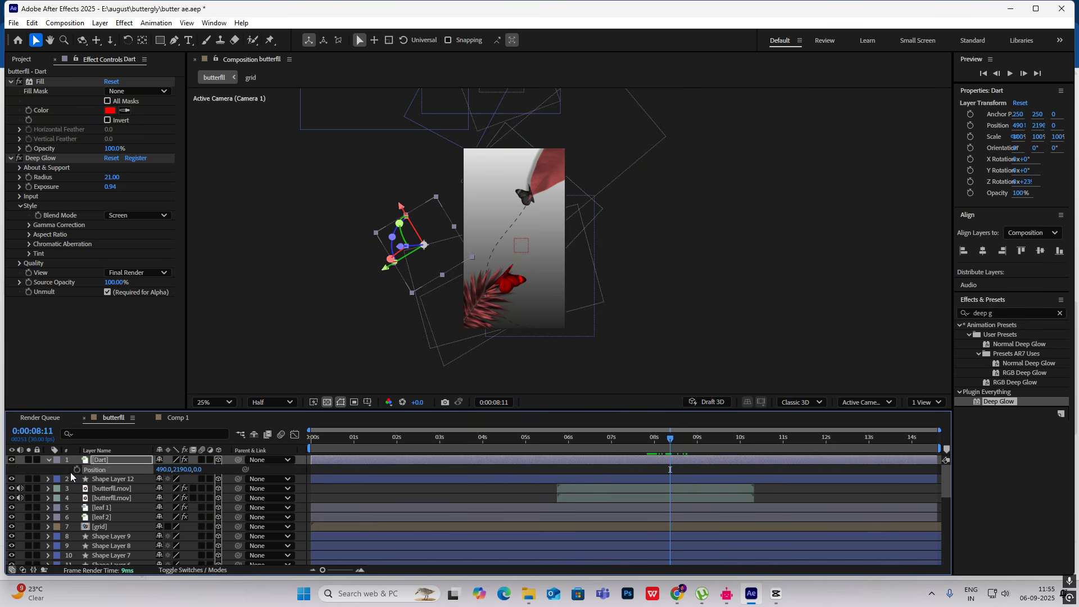
drag(675, 441, 740, 460)
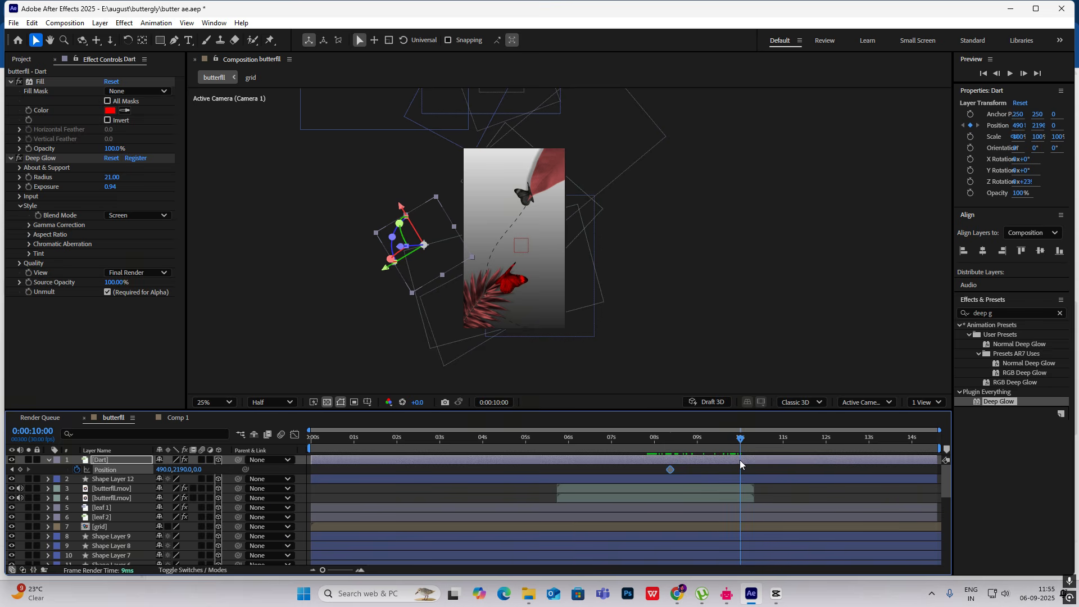
drag(163, 470, 848, 456)
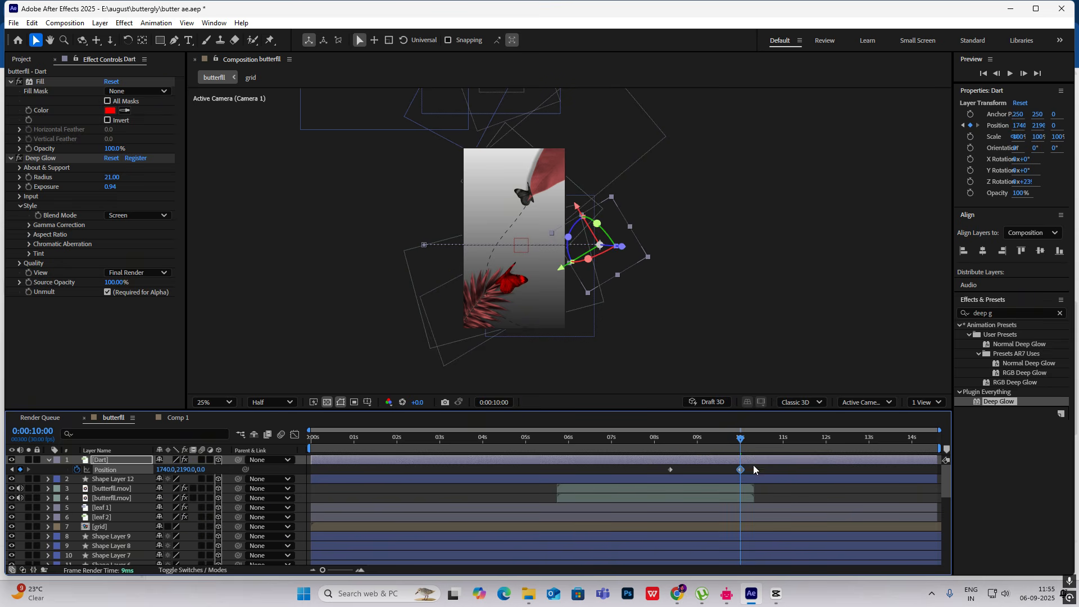
Easy Ease the Dart's two Position keyframes, shape the speed graph into a steep central peak, and preview the motion
drag(753, 465, 624, 477)
key(F9)
click(294, 434)
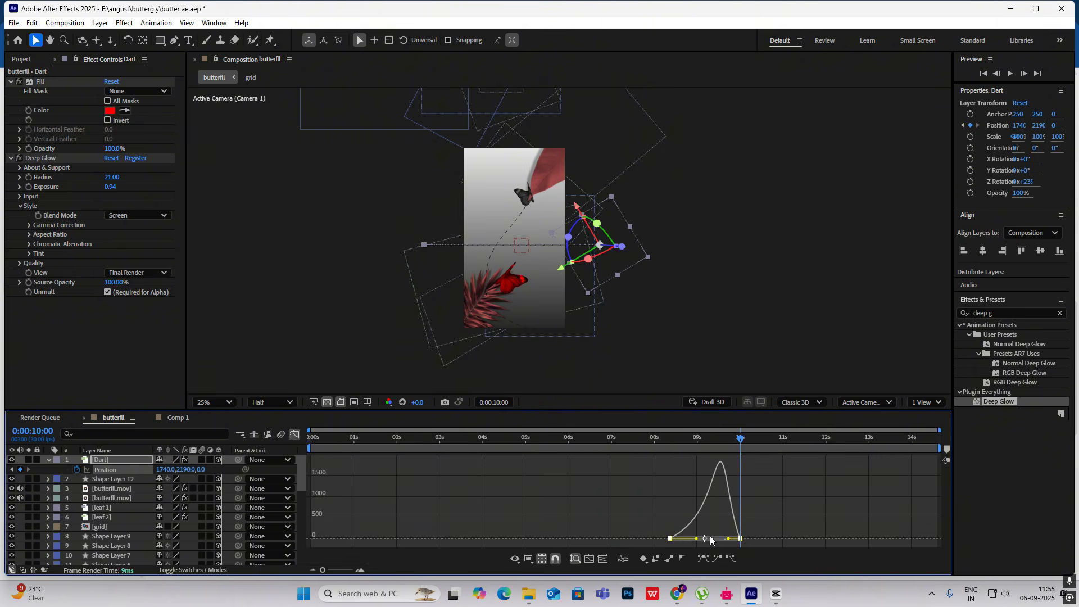
drag(728, 538, 715, 539)
drag(739, 440, 667, 442)
key(space)
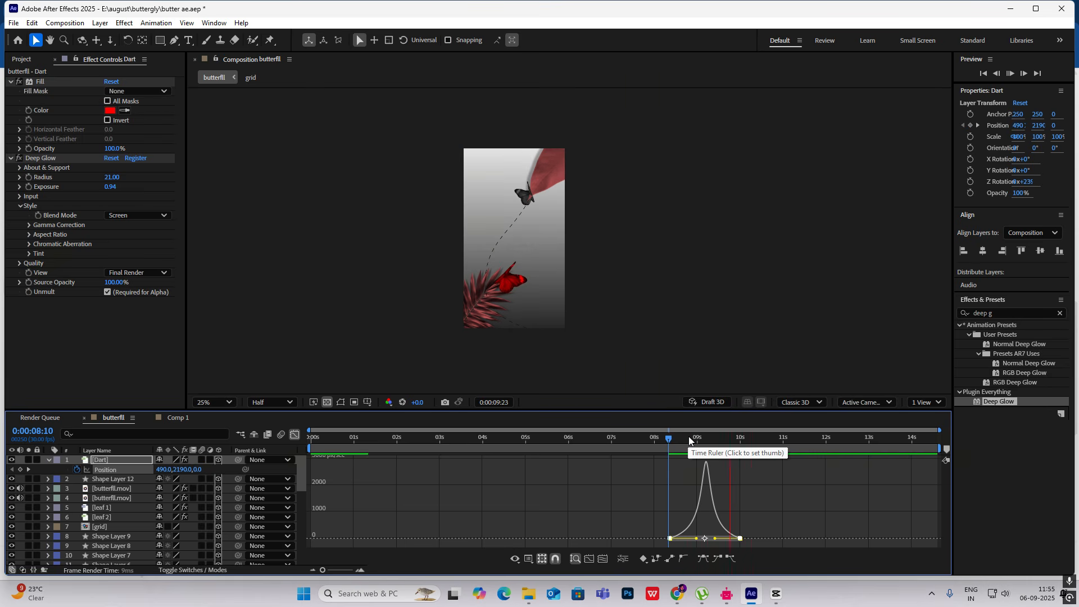
key(space)
drag(753, 438, 669, 449)
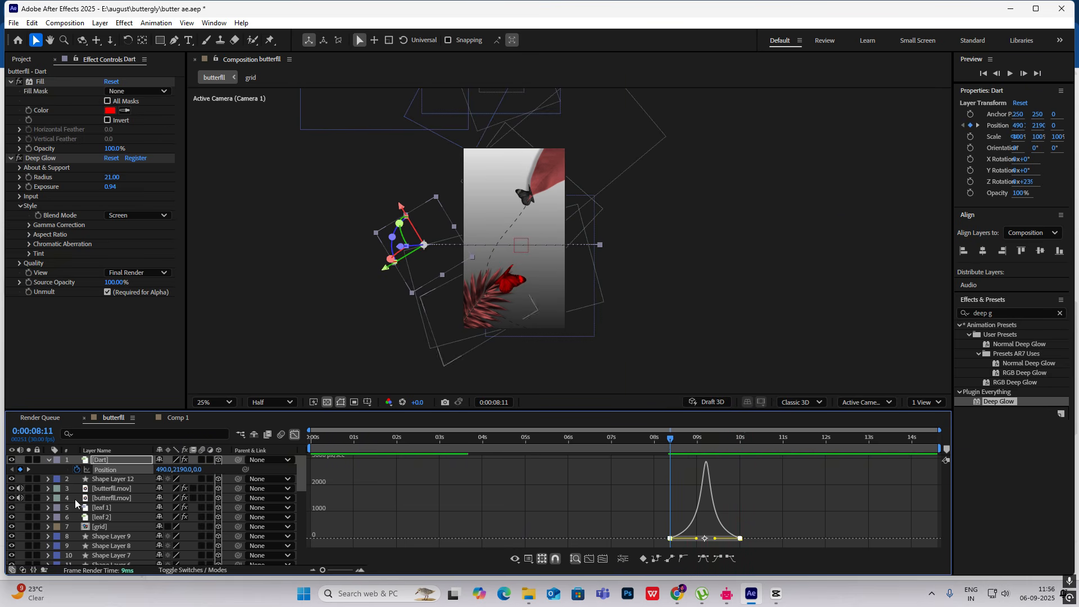
Add a Position keyframe to the Null 1 layer at 0:00:08:11, in line with the Dart's first keyframe
scroll(103, 521, down, 3)
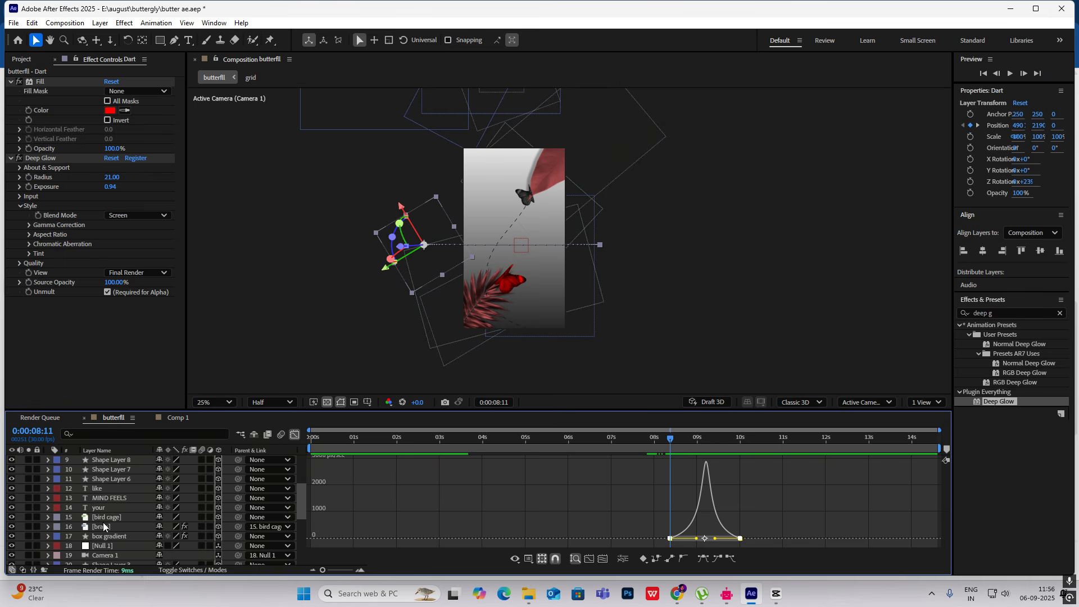
click(105, 546)
key(p)
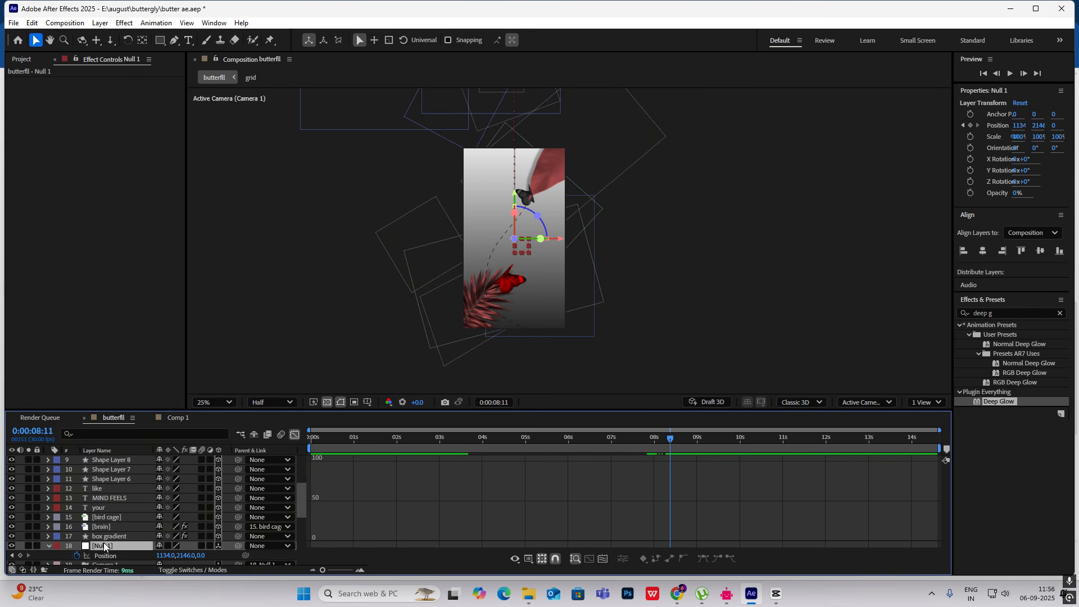
scroll(143, 535, up, 1)
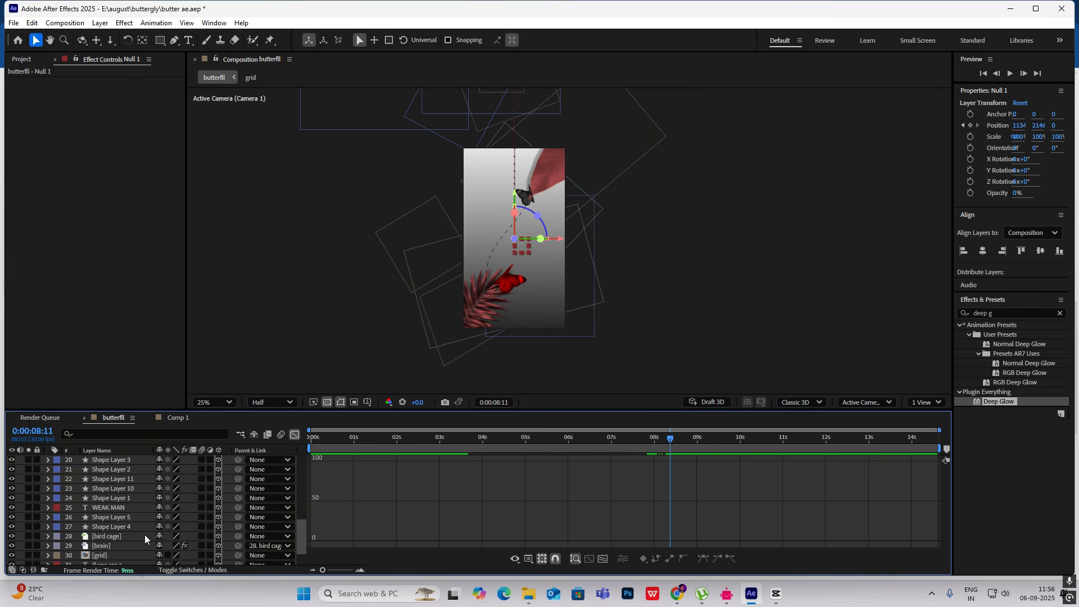
click(294, 435)
scroll(140, 478, up, 2)
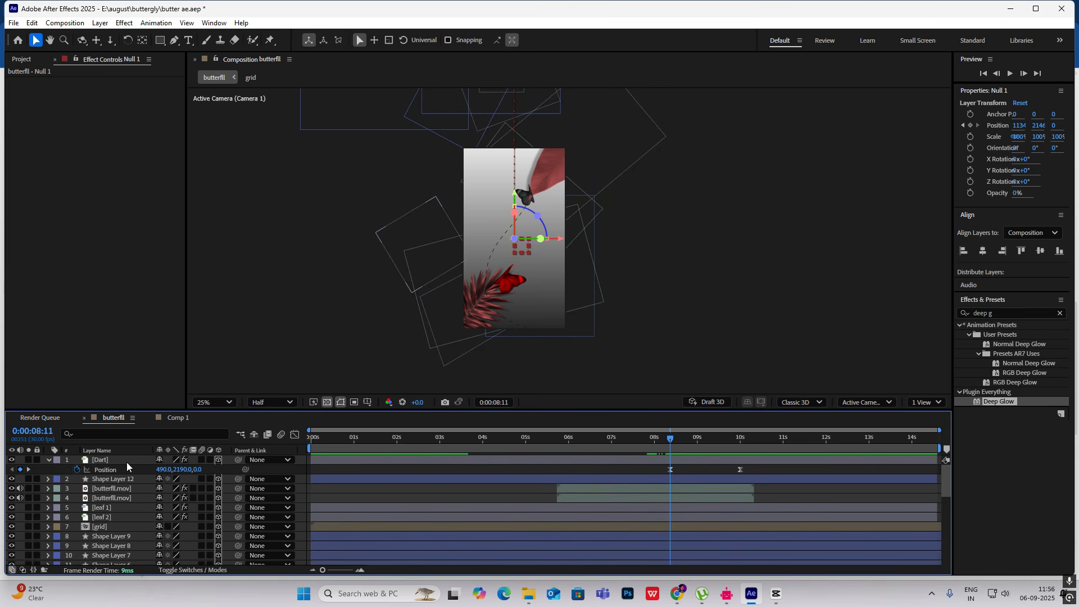
scroll(126, 498, down, 3)
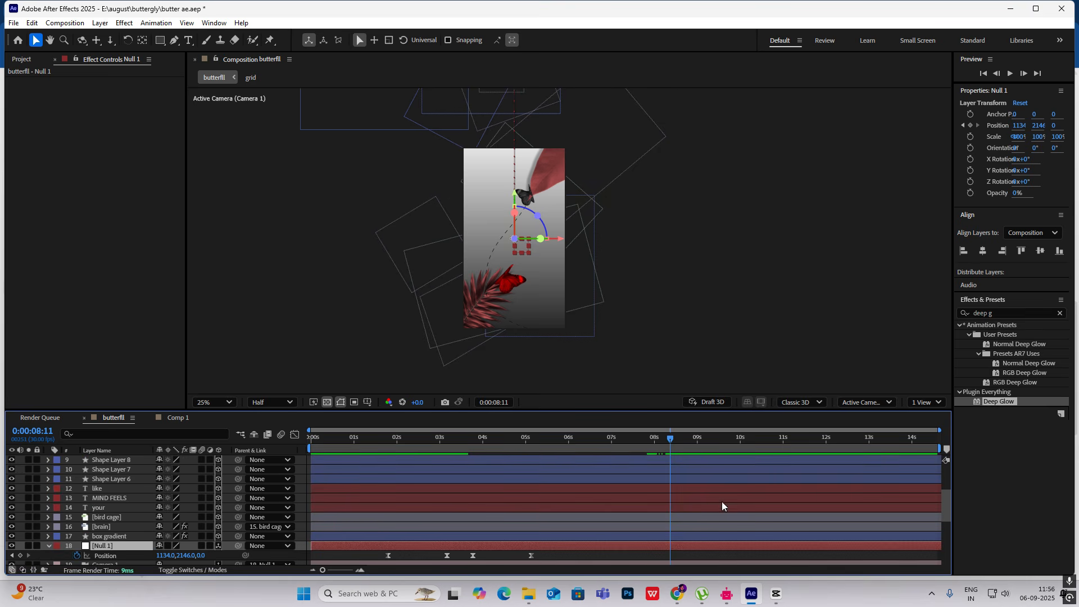
scroll(722, 504, down, 2)
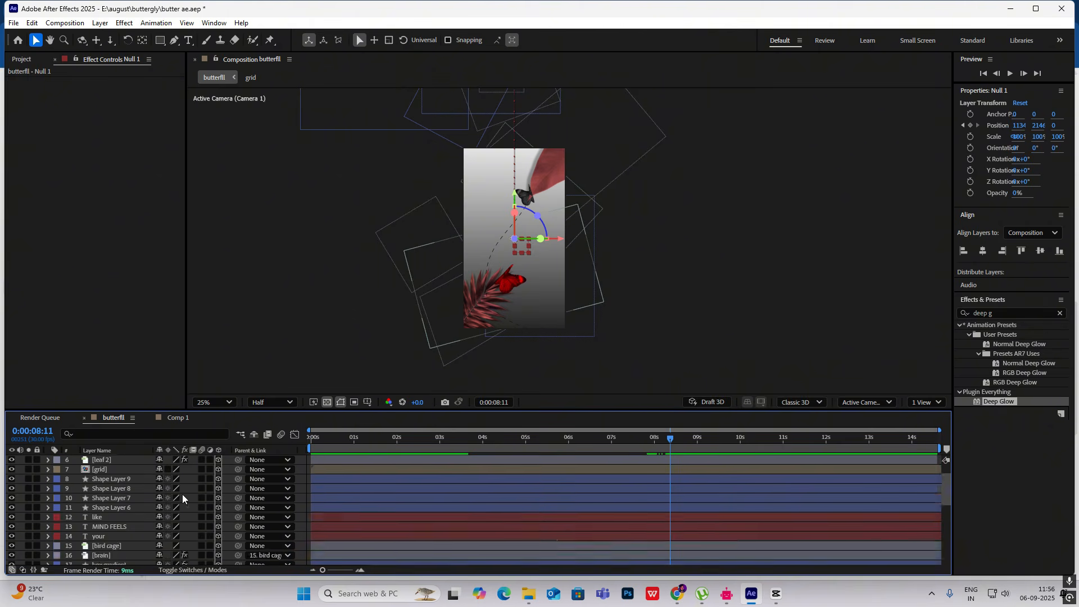
scroll(726, 477, up, 3)
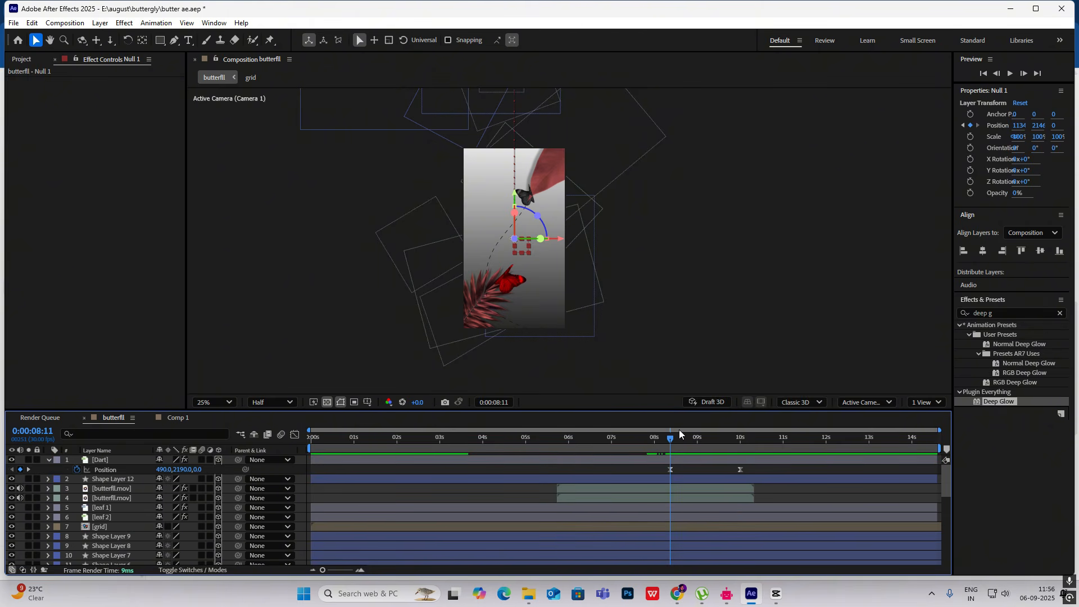
Set Null 1's X position to 1789 at 0:00:10:00 and ease the move into a steeper central speed peak
drag(679, 433, 740, 460)
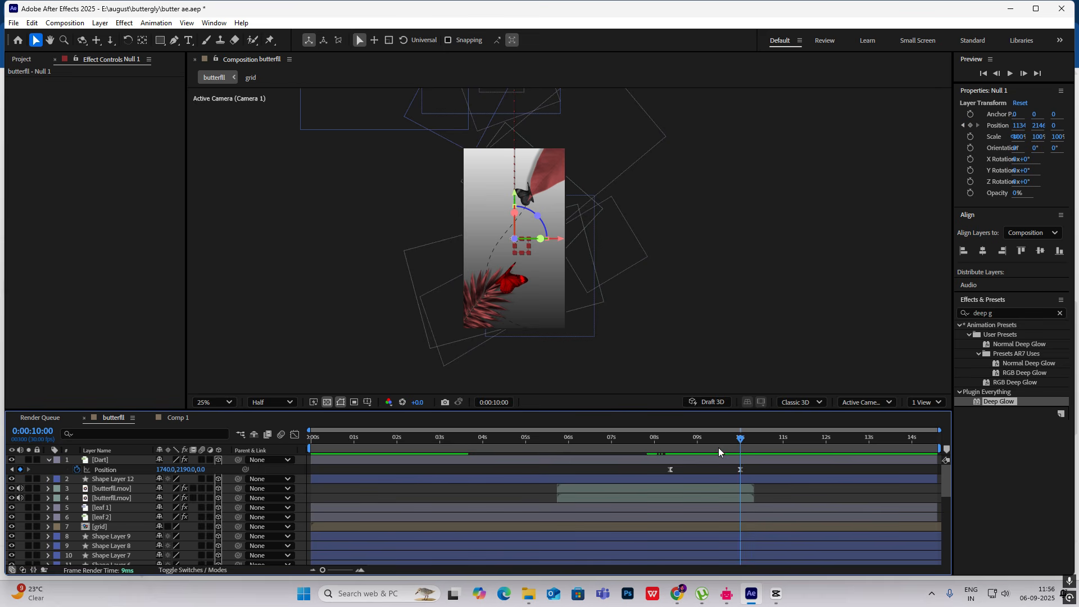
scroll(131, 517, down, 5)
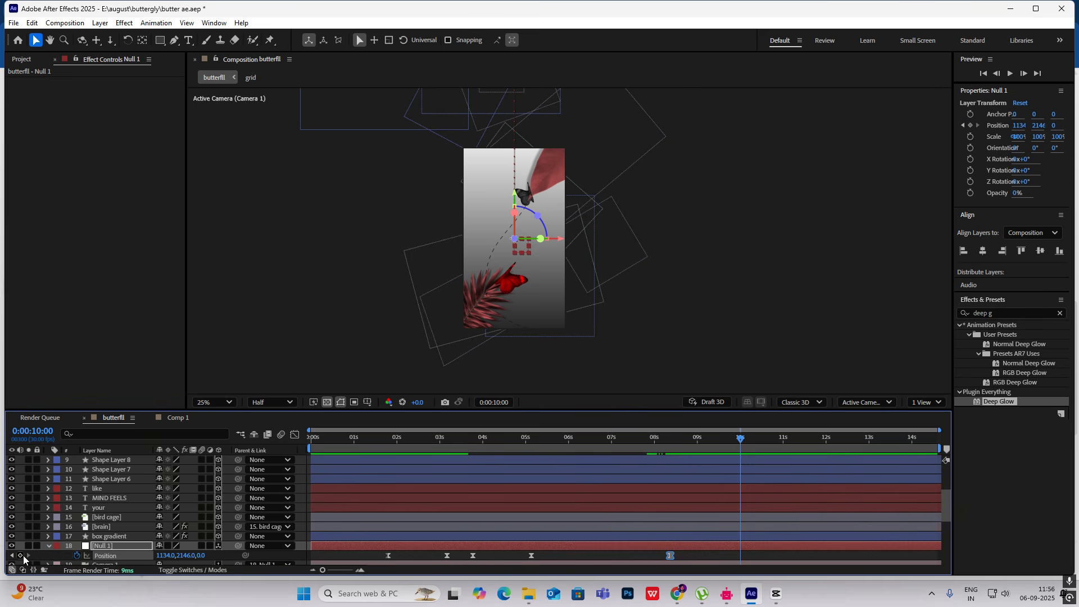
click(21, 555)
scroll(735, 474, up, 5)
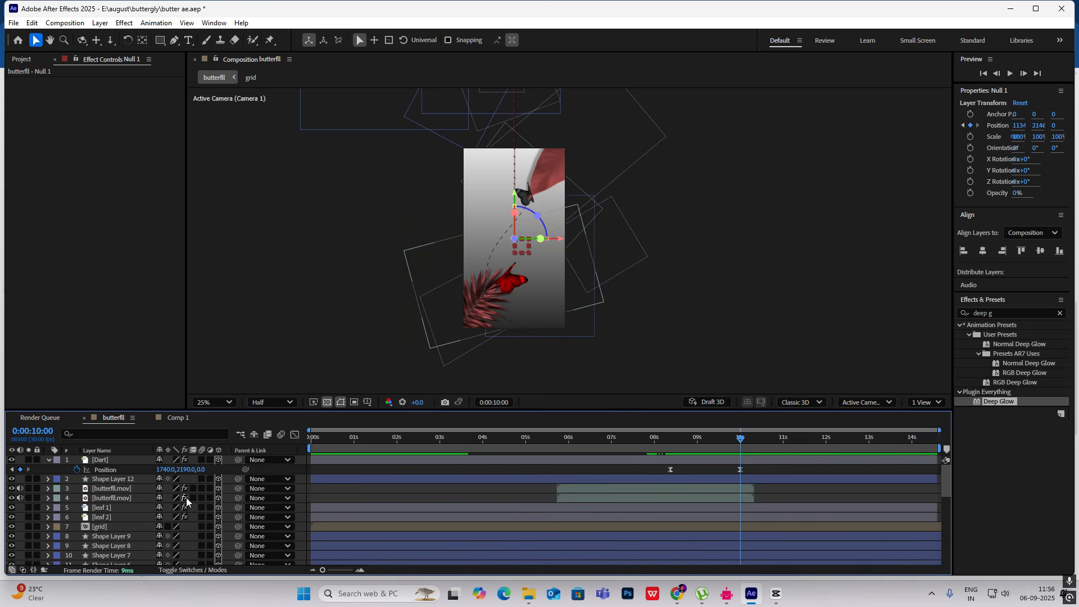
scroll(186, 497, down, 7)
drag(169, 526, 576, 556)
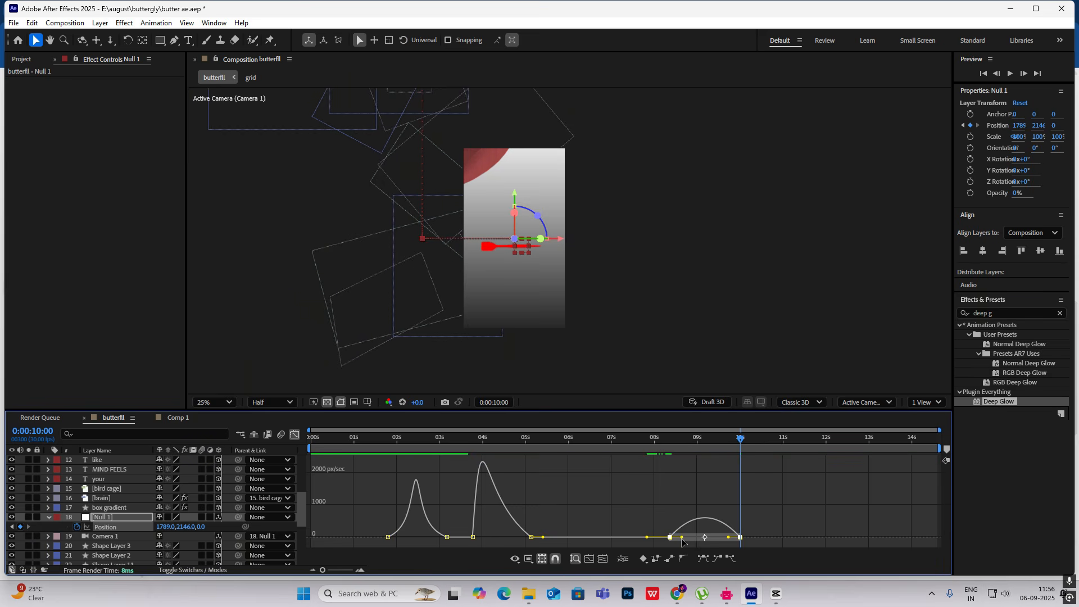
drag(682, 540, 714, 539)
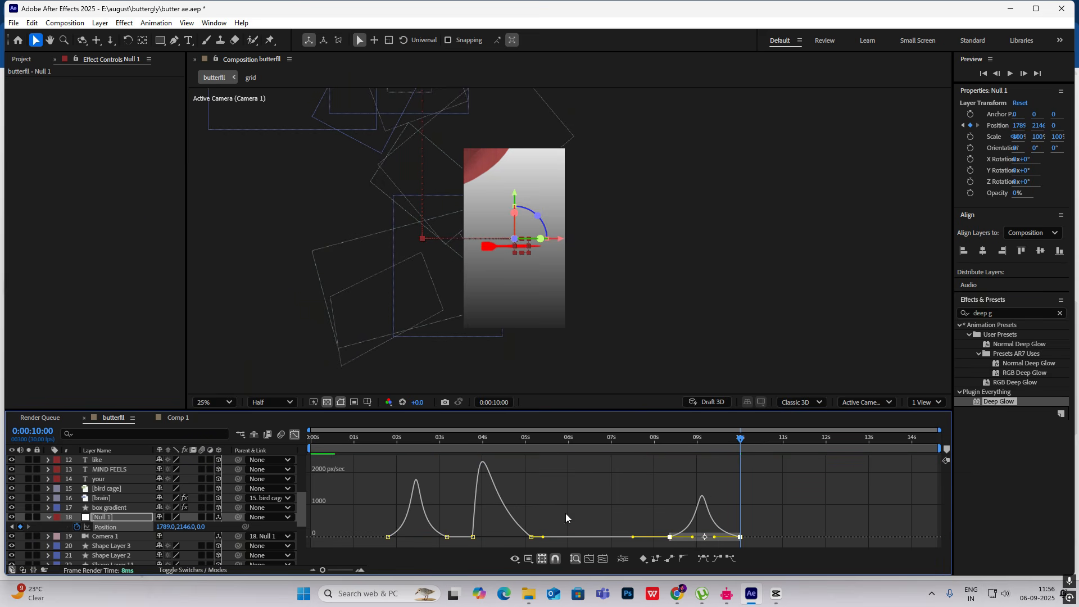
click(295, 435)
Preview the camera move together with the dart's flight between the two newest Null 1 keyframes
drag(746, 440, 670, 452)
key(space)
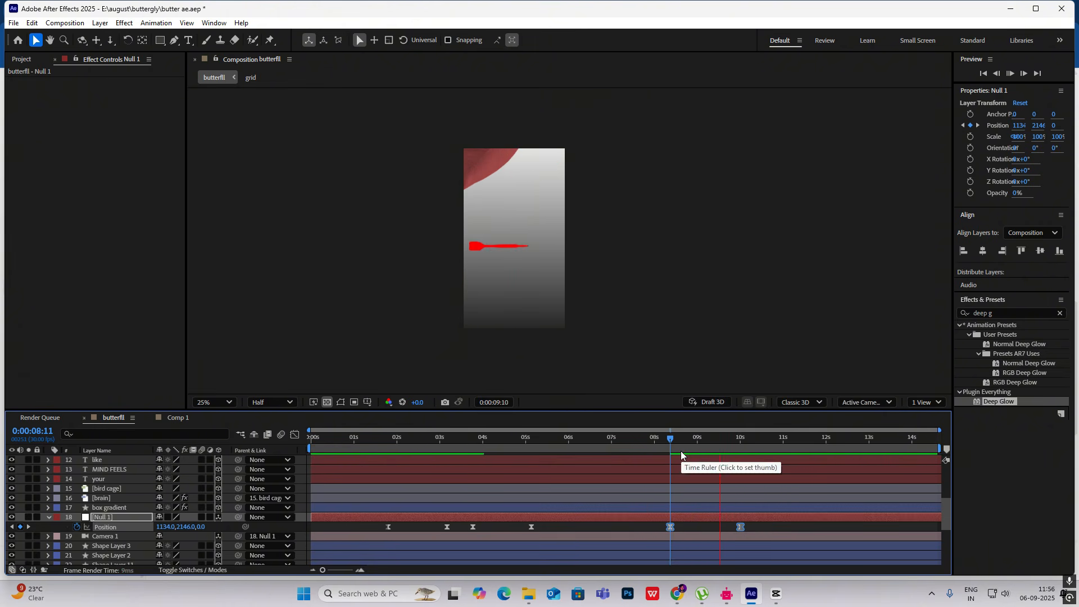
click(754, 439)
drag(752, 437, 649, 440)
key(space)
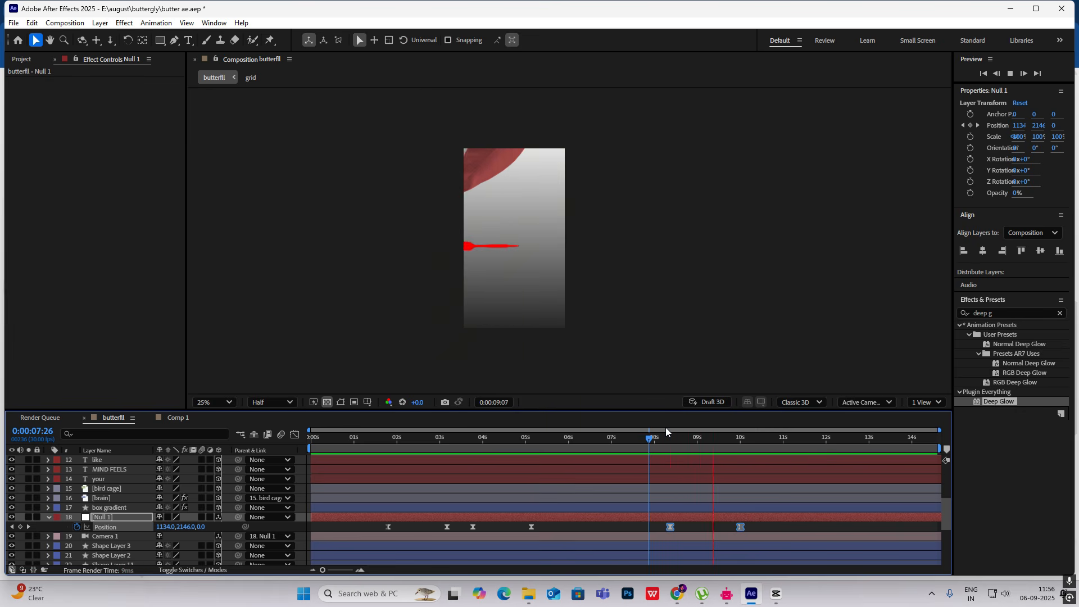
key(space)
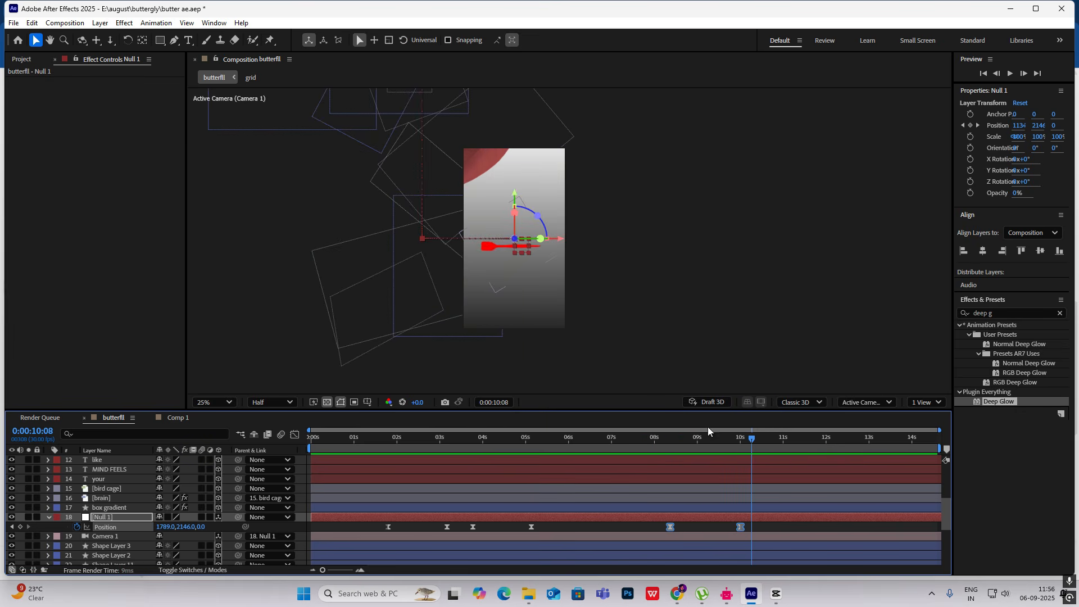
Switch to CapCut and review the reference video from the dart scene to the hourglass and book scene
click(776, 594)
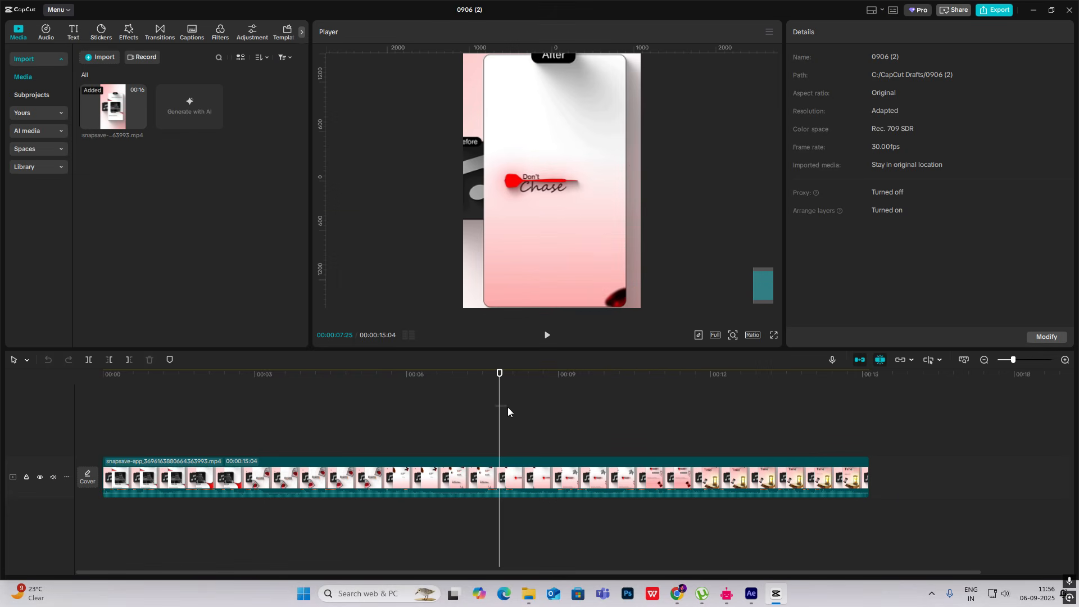
drag(500, 410, 688, 438)
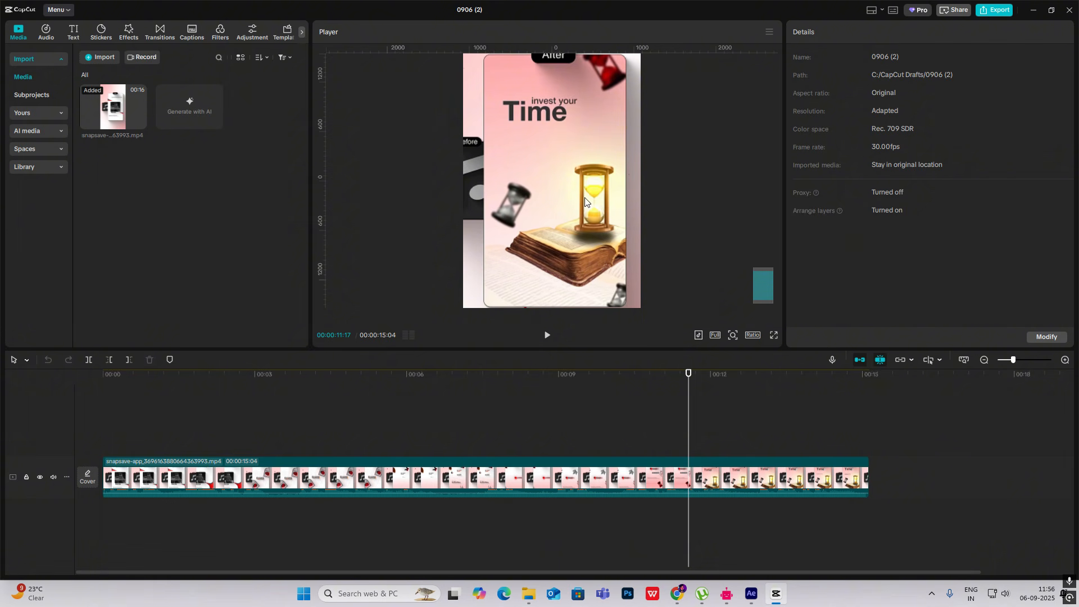
drag(687, 406, 677, 436)
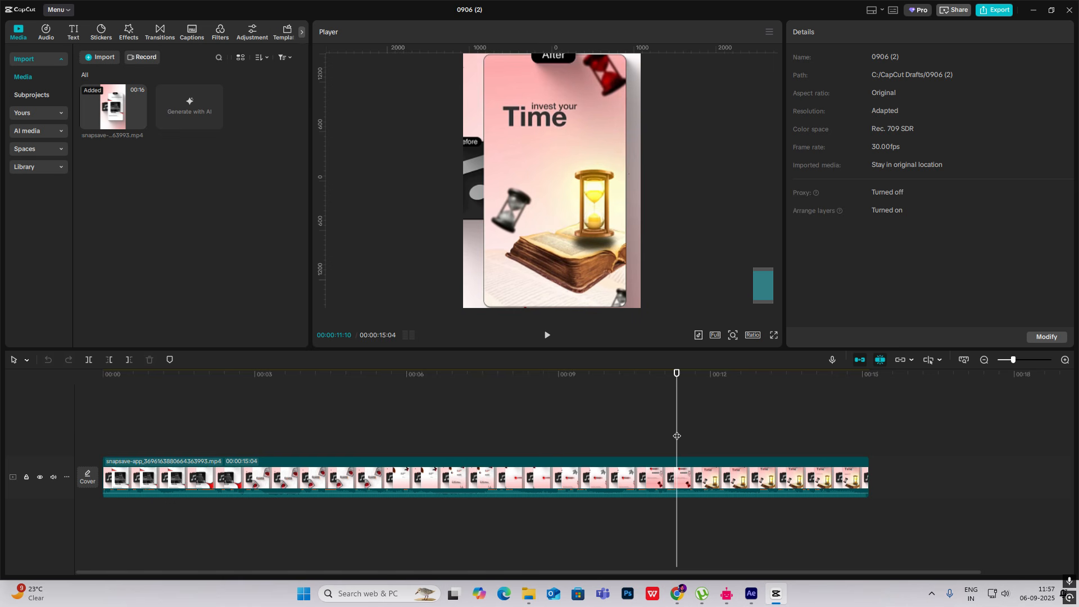